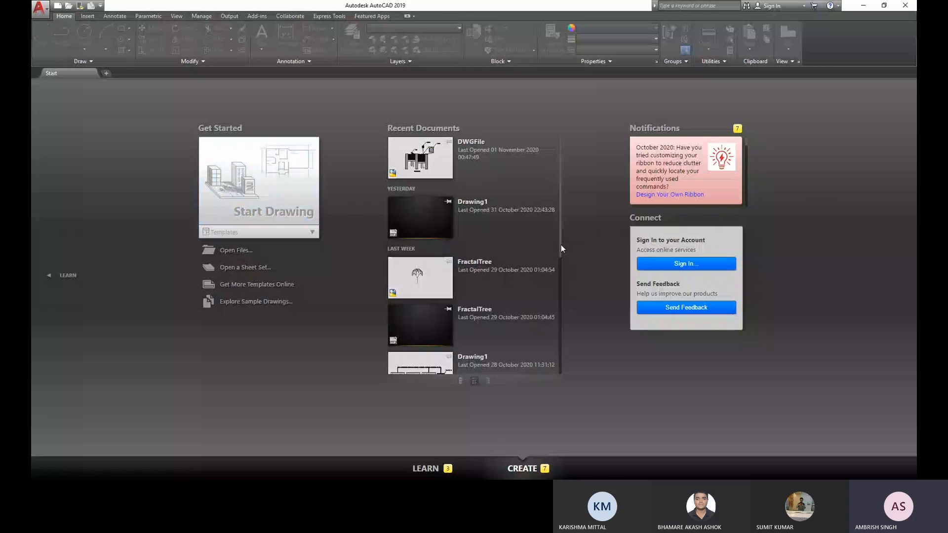
# - Start a new blank drawing
pyautogui.moveTo(561, 245); pyautogui.dragTo(402, 115)
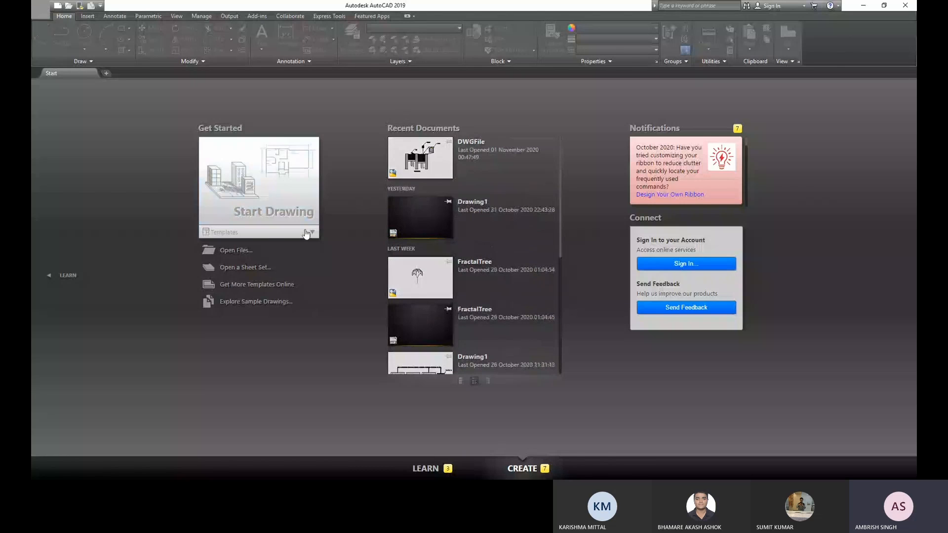
pyautogui.click(267, 199)
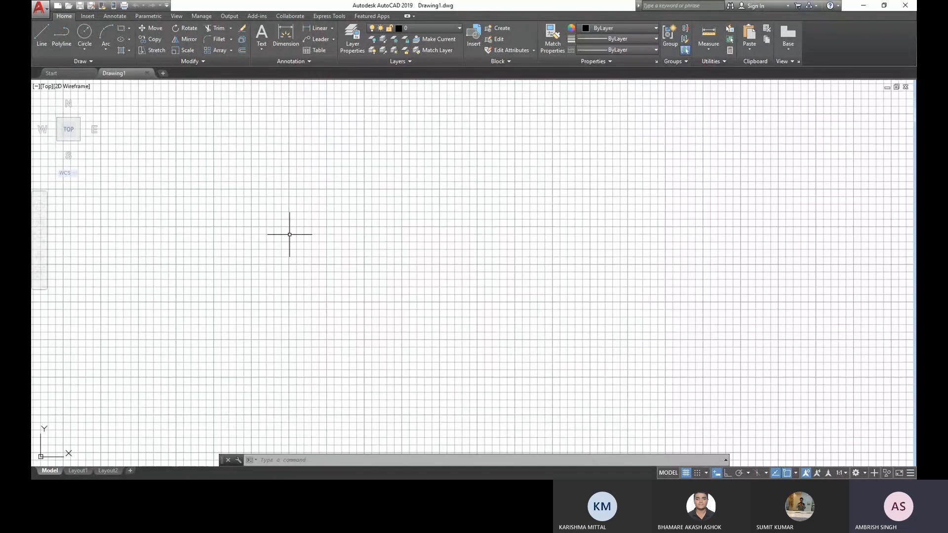
# - Look over the file commands such as New, Open, Save, Save As, Import and Export
pyautogui.click(48, 11)
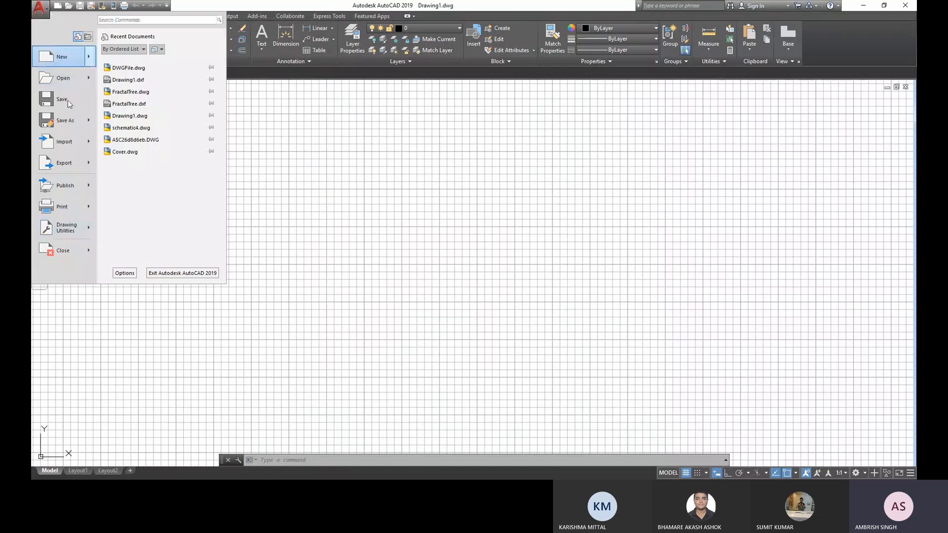
pyautogui.moveTo(61, 50)
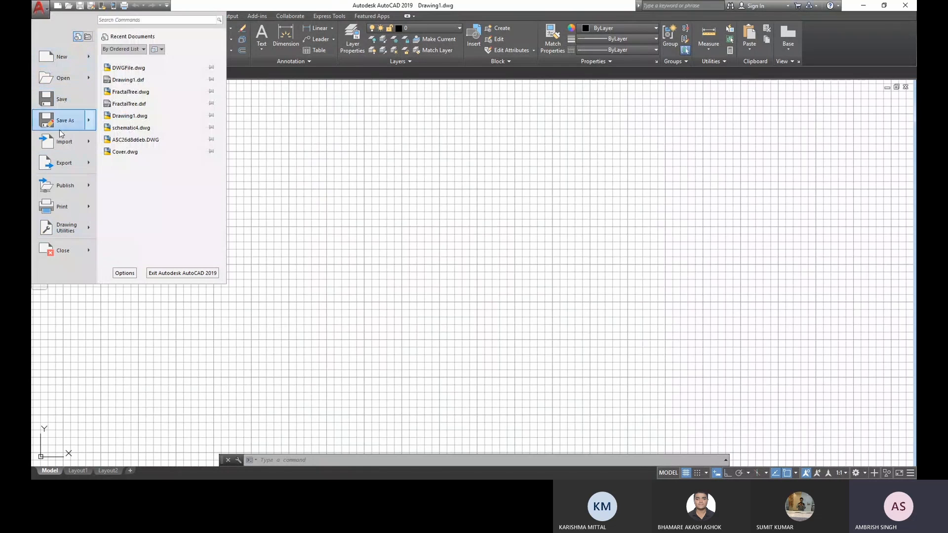
pyautogui.press('Escape')
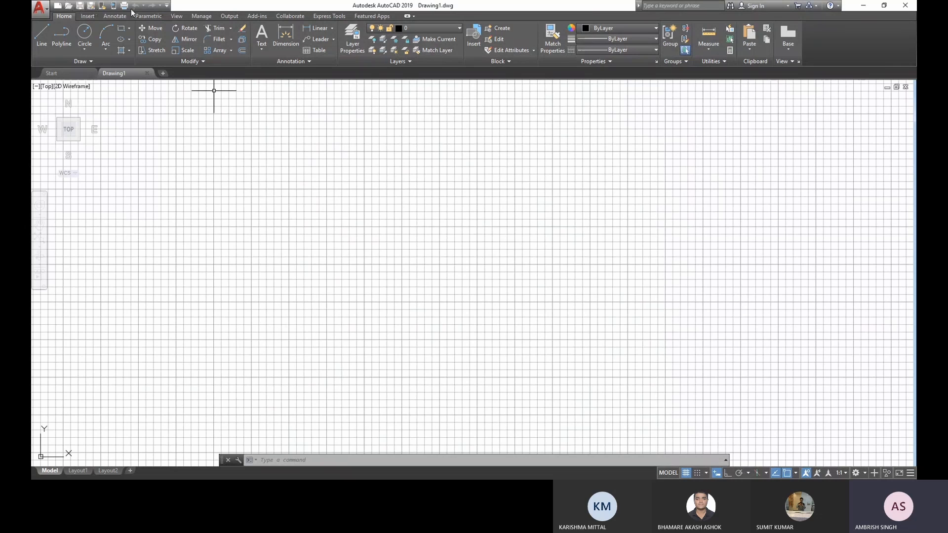
pyautogui.click(39, 8)
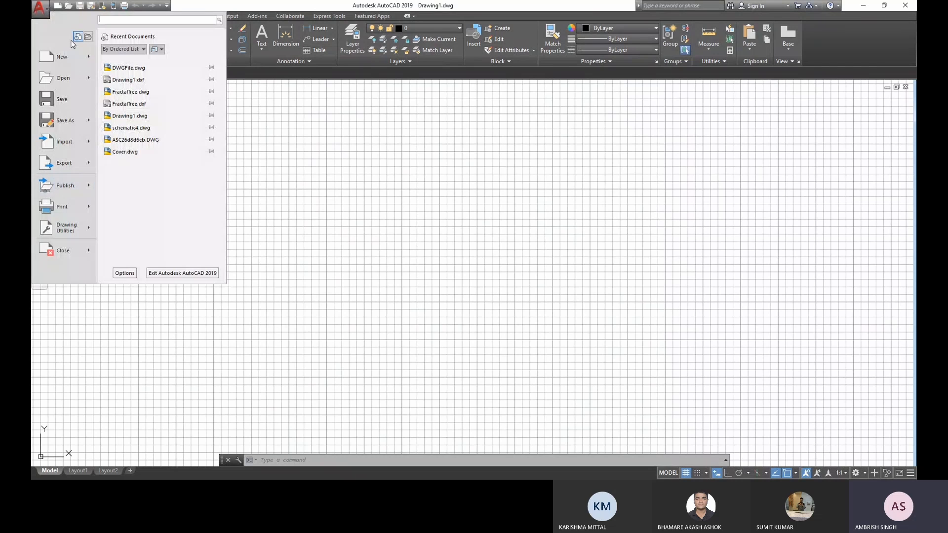
pyautogui.click(188, 7)
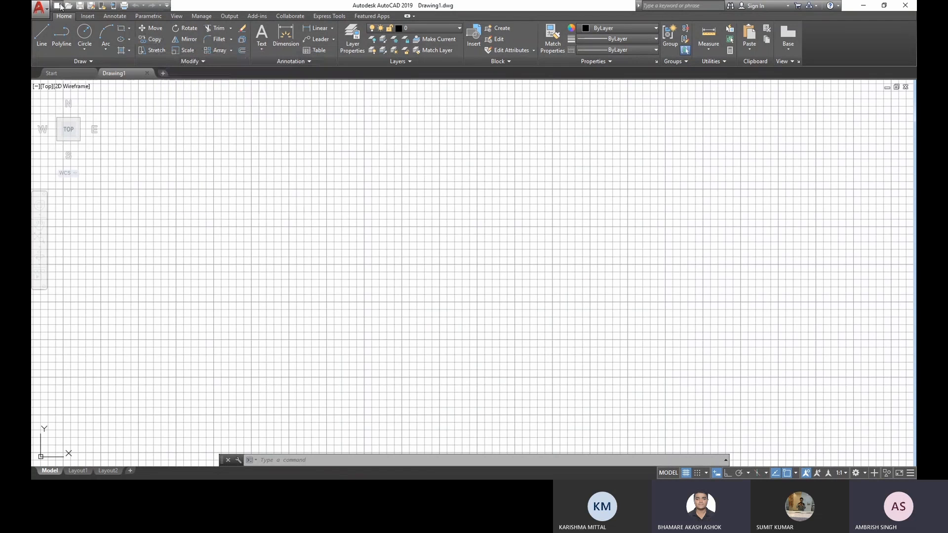
# - Look through the Insert, Annotate, Parametric, View, Manage and Output commands and the additional Draw, Modify and Annotation tools
pyautogui.click(87, 16)
pyautogui.click(114, 16)
pyautogui.click(148, 17)
pyautogui.click(176, 16)
pyautogui.click(202, 16)
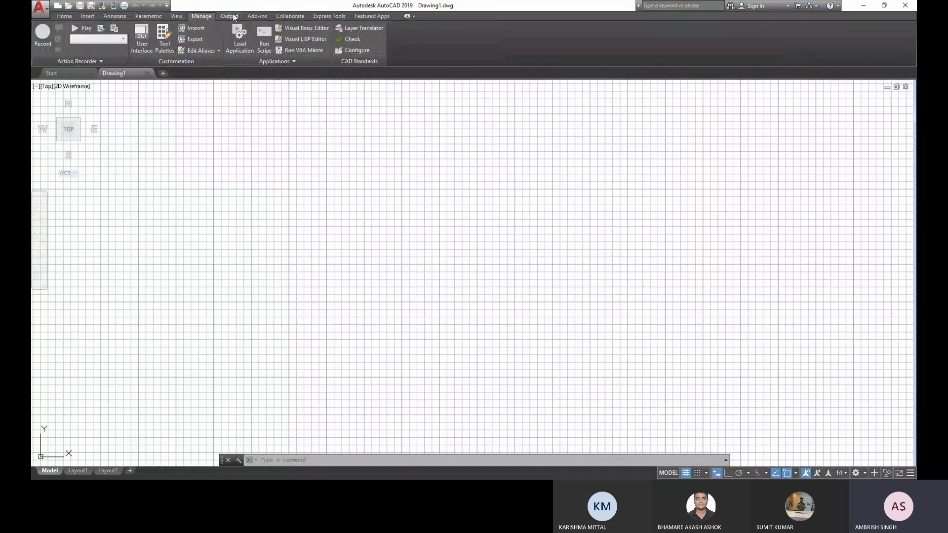
pyautogui.click(230, 17)
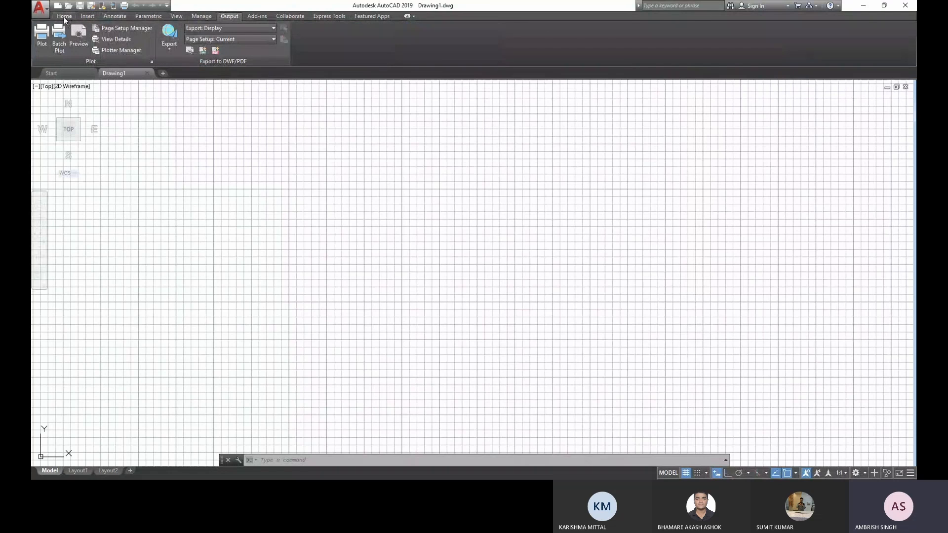
pyautogui.click(63, 17)
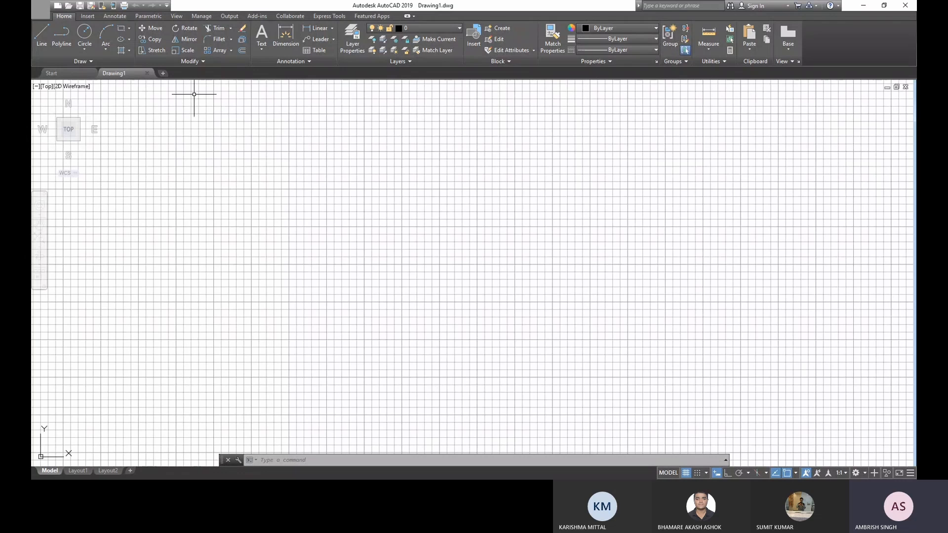
pyautogui.click(84, 62)
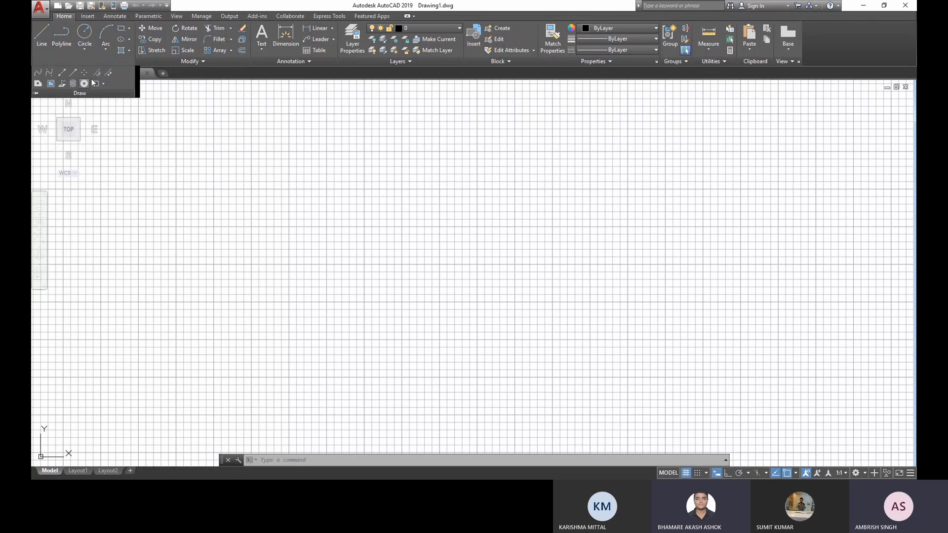
pyautogui.click(192, 62)
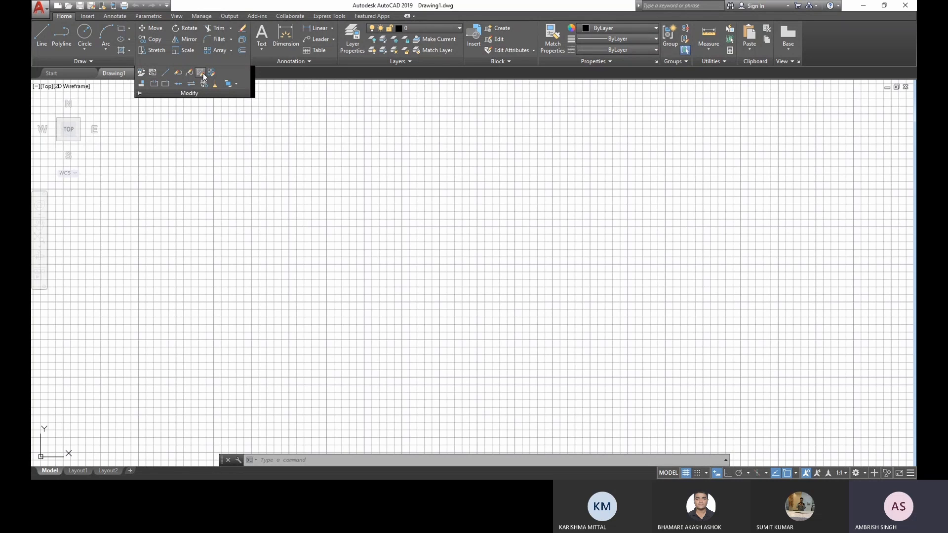
pyautogui.click(301, 62)
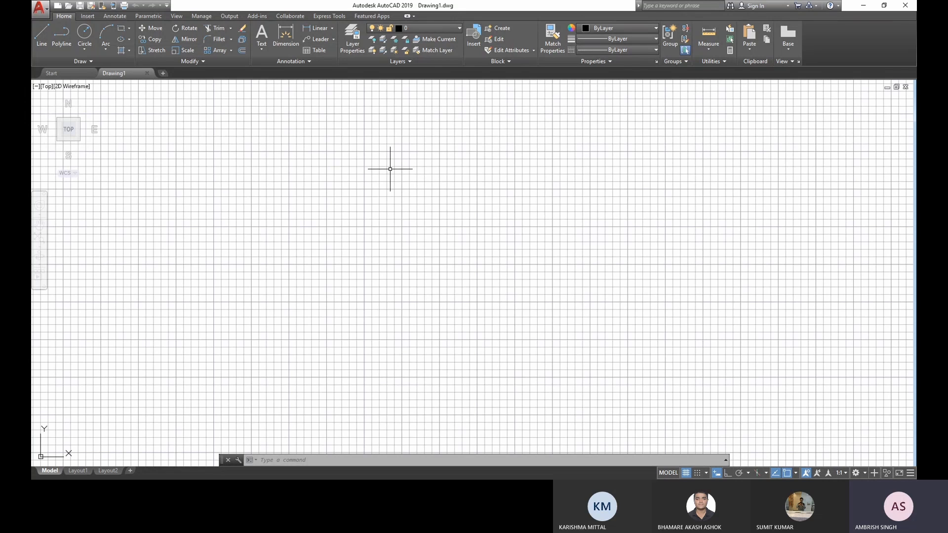
pyautogui.scroll(2, 390, 169)
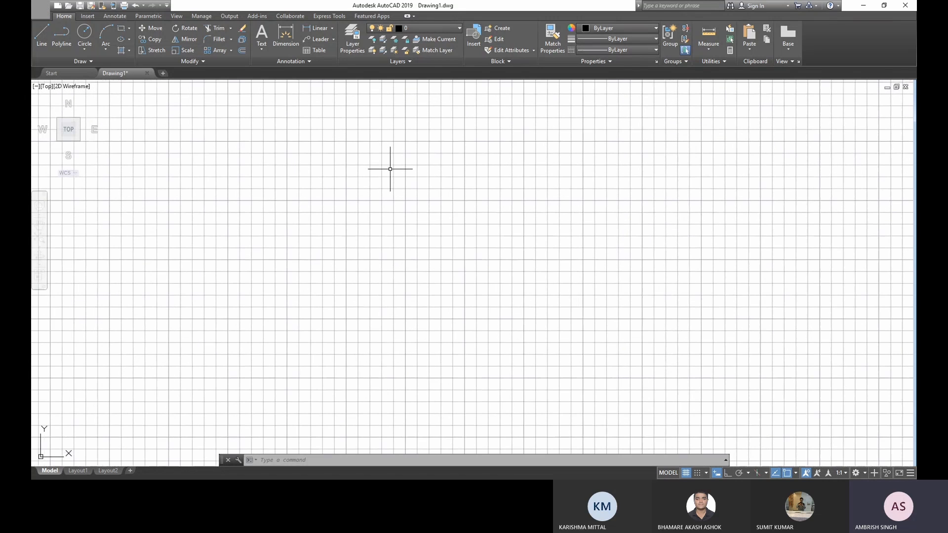
pyautogui.scroll(-2, 390, 169)
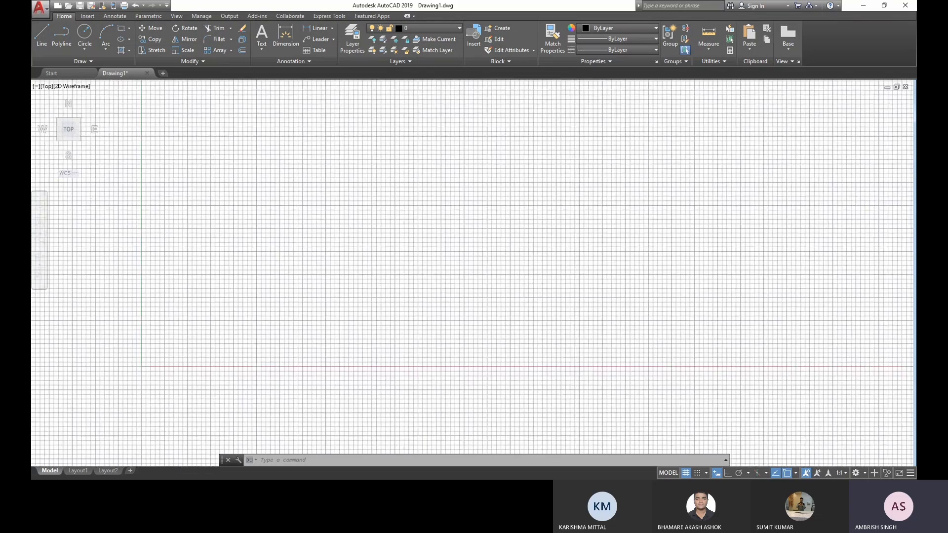
pyautogui.scroll(2, 390, 169)
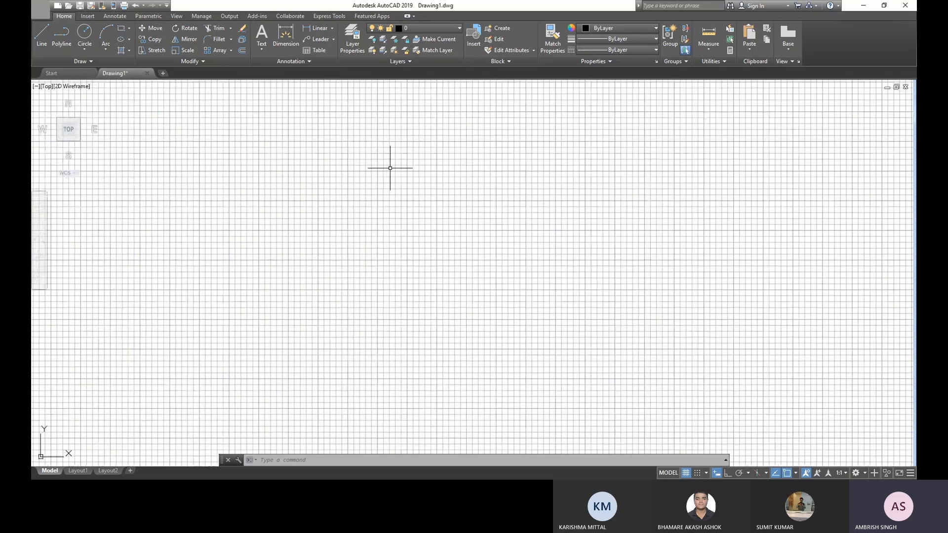
pyautogui.scroll(-2, 390, 168)
pyautogui.moveTo(396, 165); pyautogui.dragTo(237, 264, button='middle')
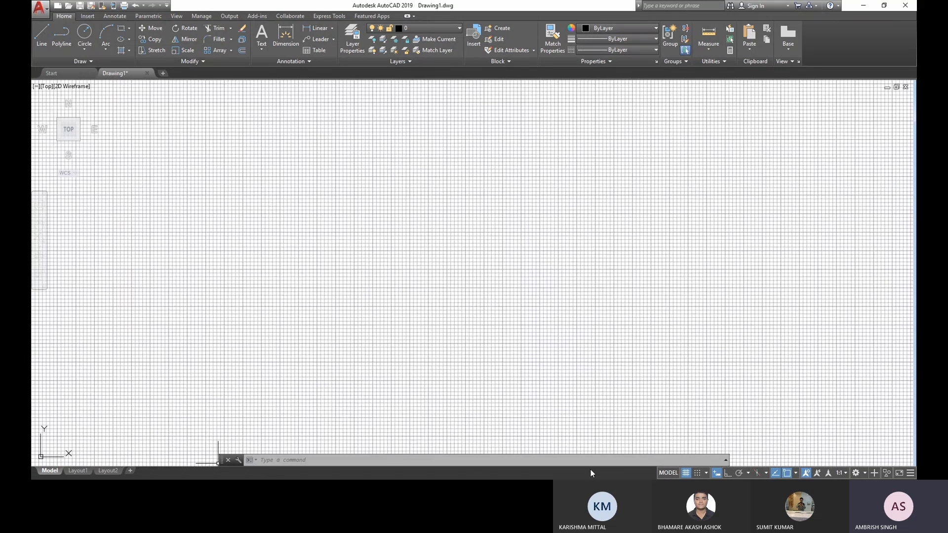
# - Configure the drawing units with Millimeters as the unit for scaling inserted content
pyautogui.click(473, 462)
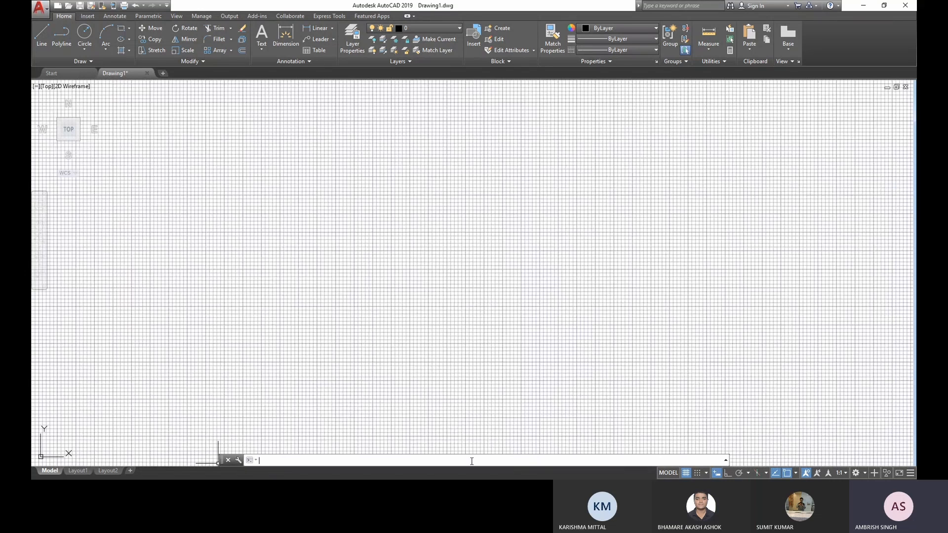
pyautogui.write('un')
pyautogui.press('Return')
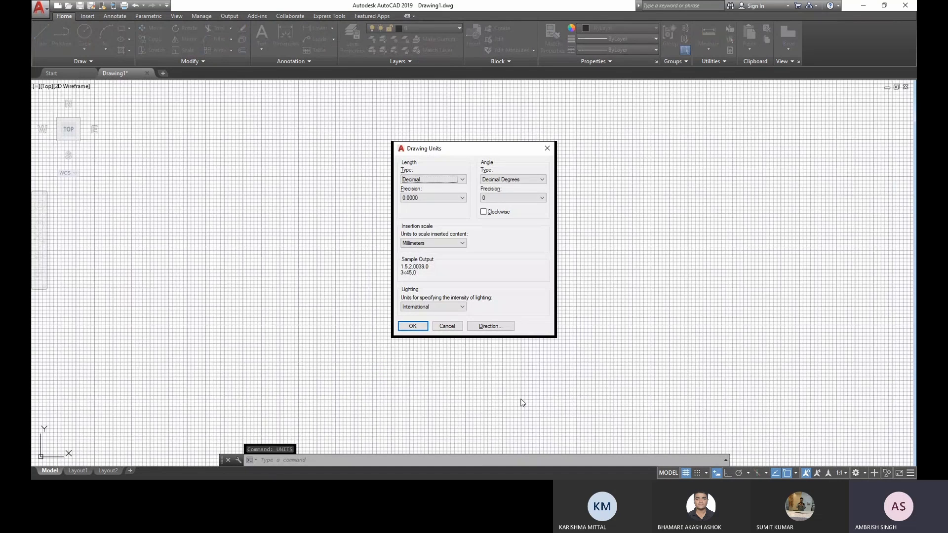
pyautogui.click(447, 197)
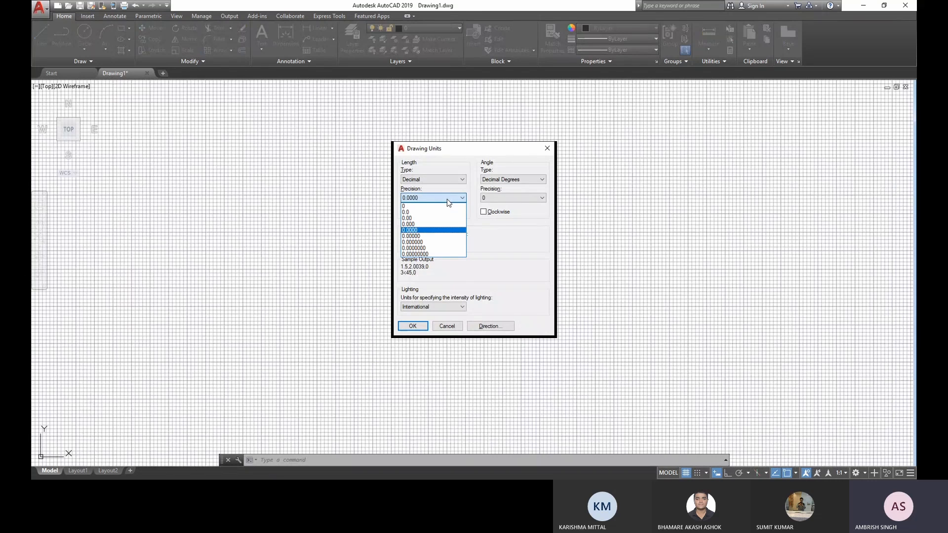
pyautogui.click(516, 239)
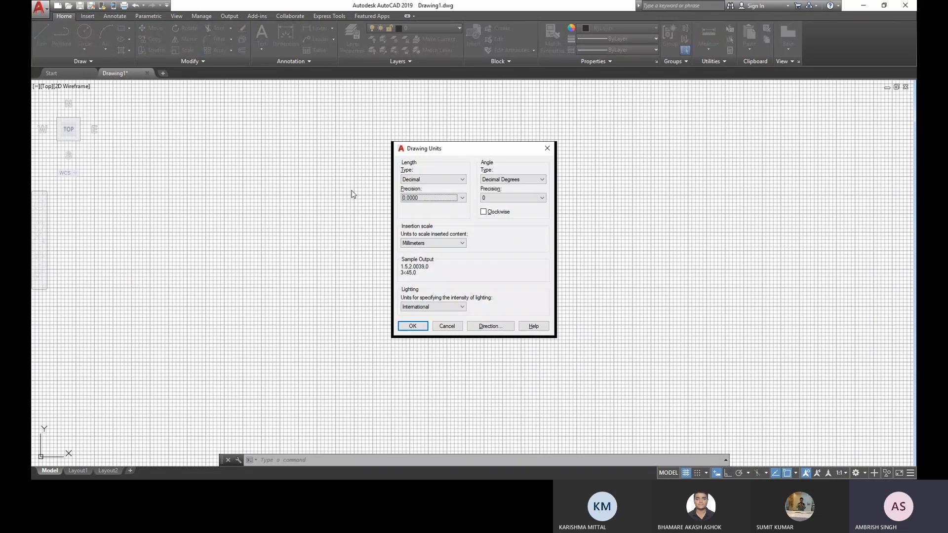
pyautogui.click(433, 244)
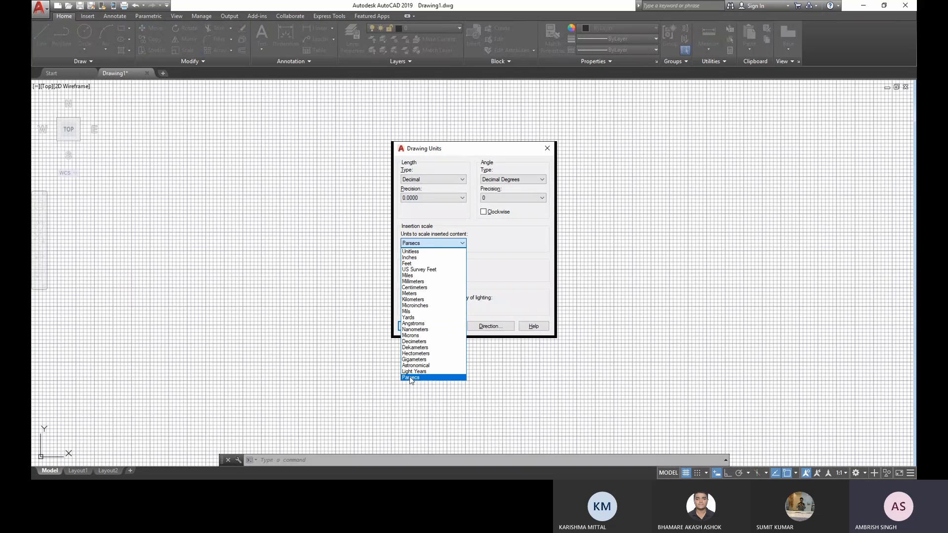
pyautogui.click(418, 282)
pyautogui.click(419, 326)
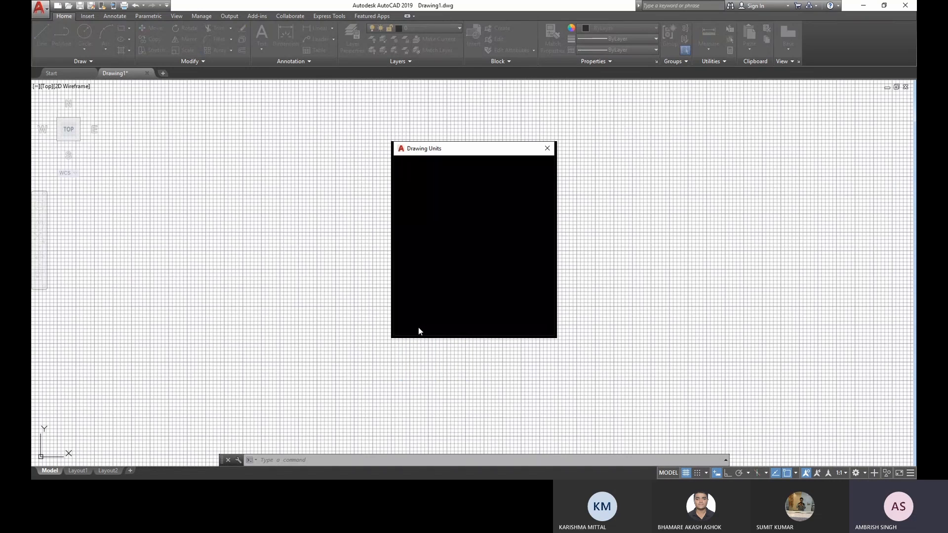
# - Set the model space limits with the lower left corner at 0,0 and the upper right corner at 210,297
pyautogui.click(339, 459)
pyautogui.write('limit')
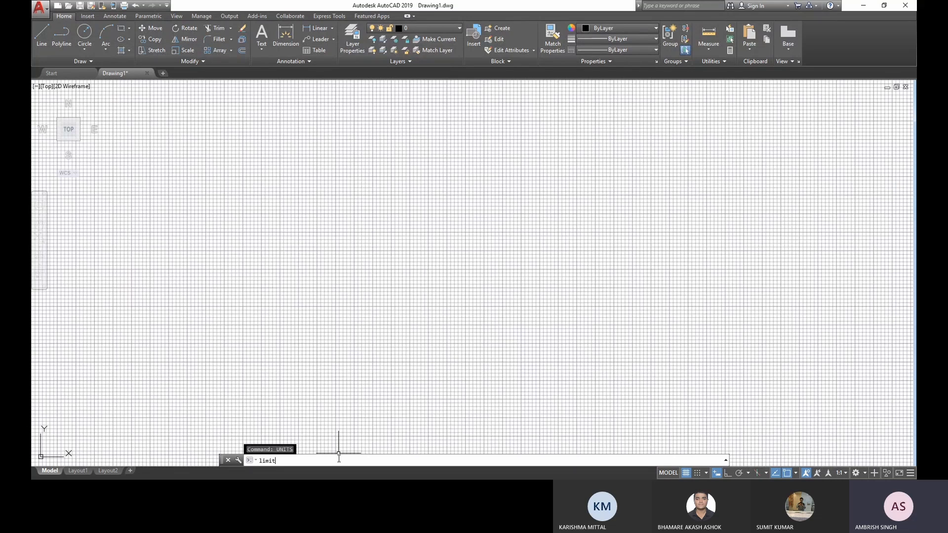
pyautogui.write('s')
pyautogui.press('Return')
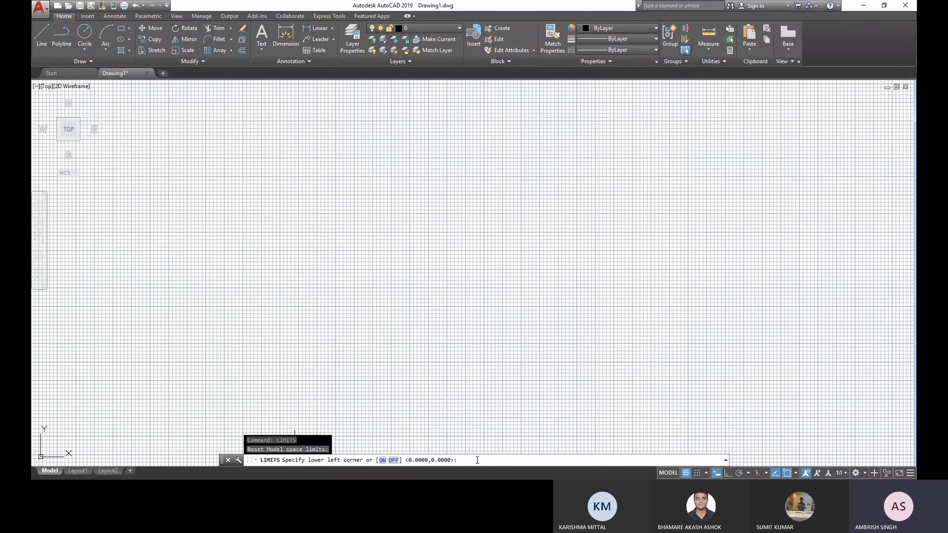
pyautogui.write('0,0')
pyautogui.press('Return')
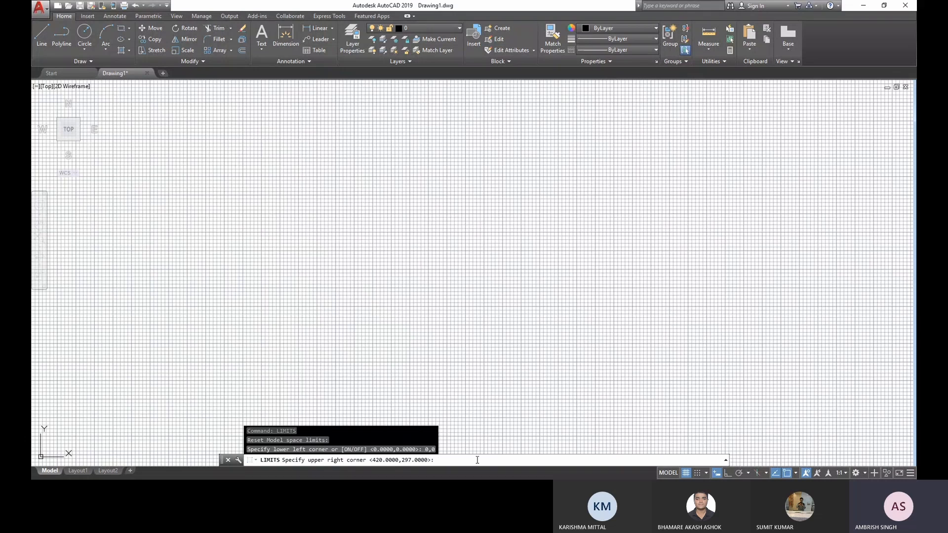
pyautogui.write('210,297')
pyautogui.press('Return')
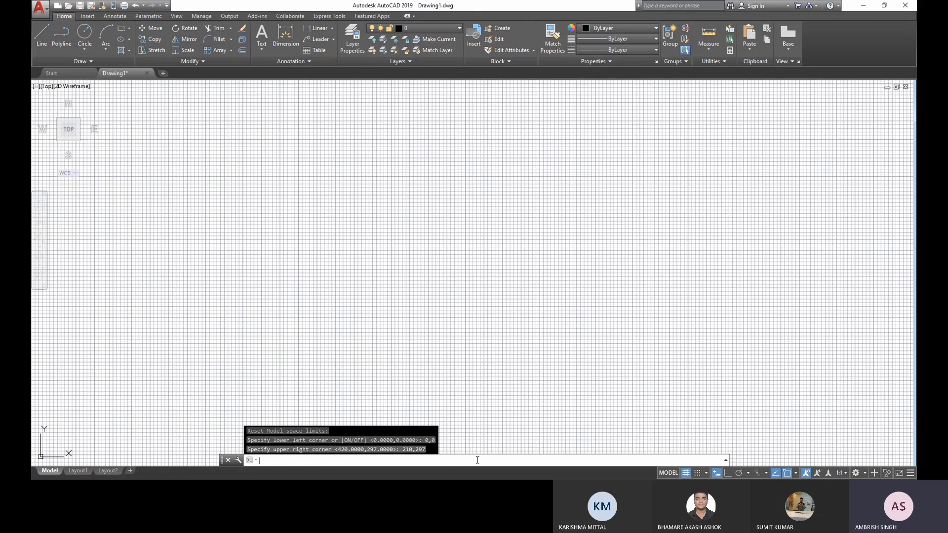
# - Set the GRIDDISPLAY system variable to 2
pyautogui.write('griddis')
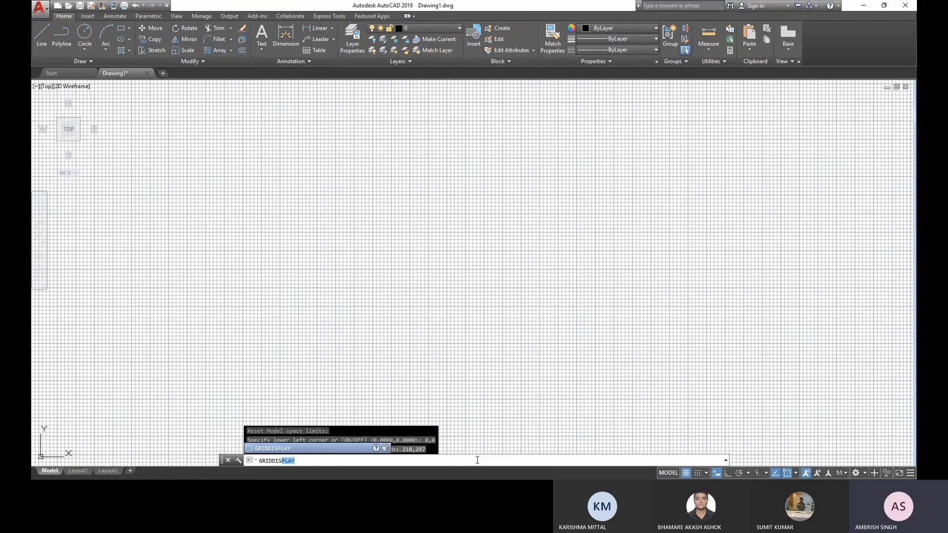
pyautogui.press('Return')
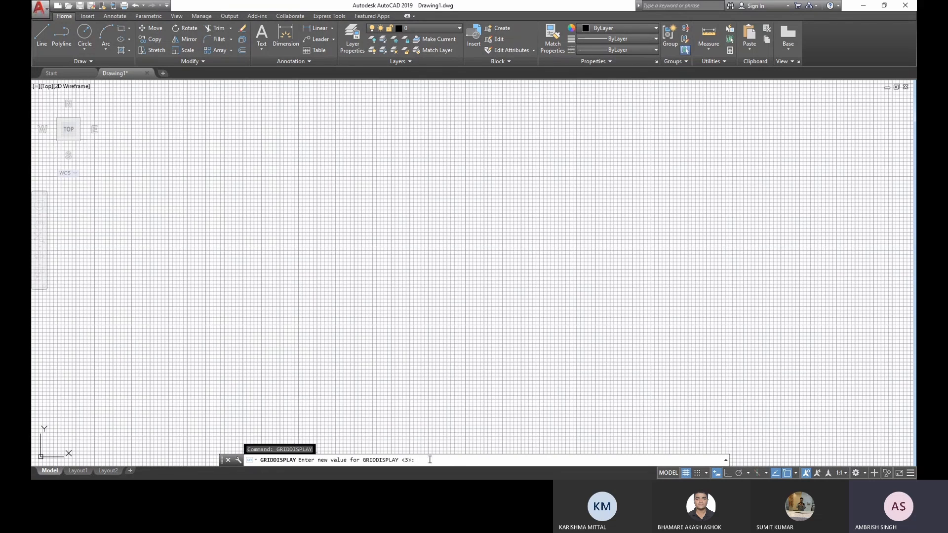
pyautogui.write('2')
pyautogui.press('Return')
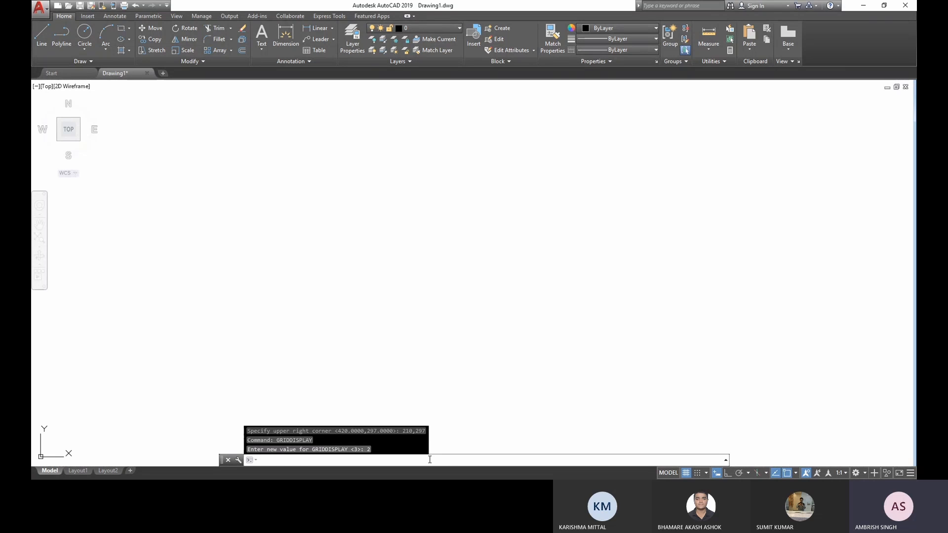
# - Zoom with the All option to show the whole drawing limits and bring the upper edge of the sheet into view
pyautogui.write('ZOo')
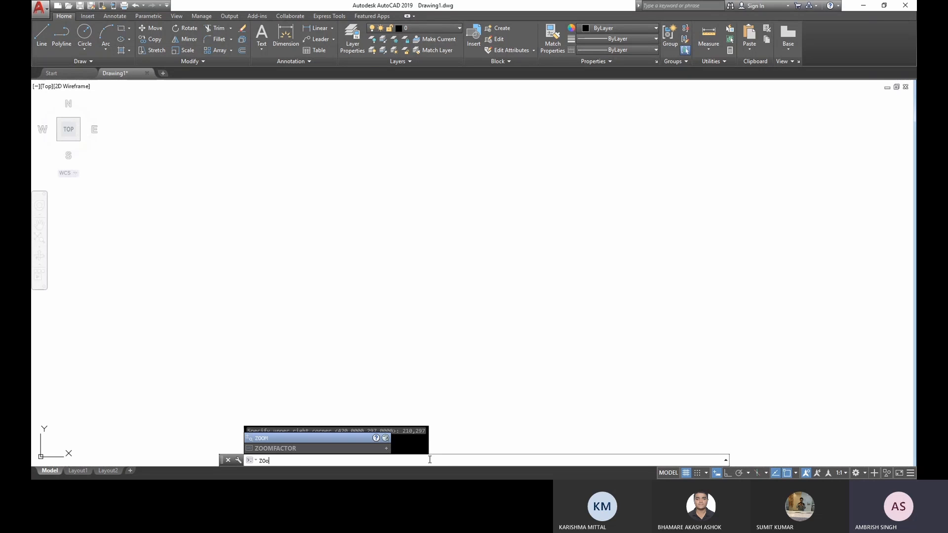
pyautogui.write('m')
pyautogui.press('Return')
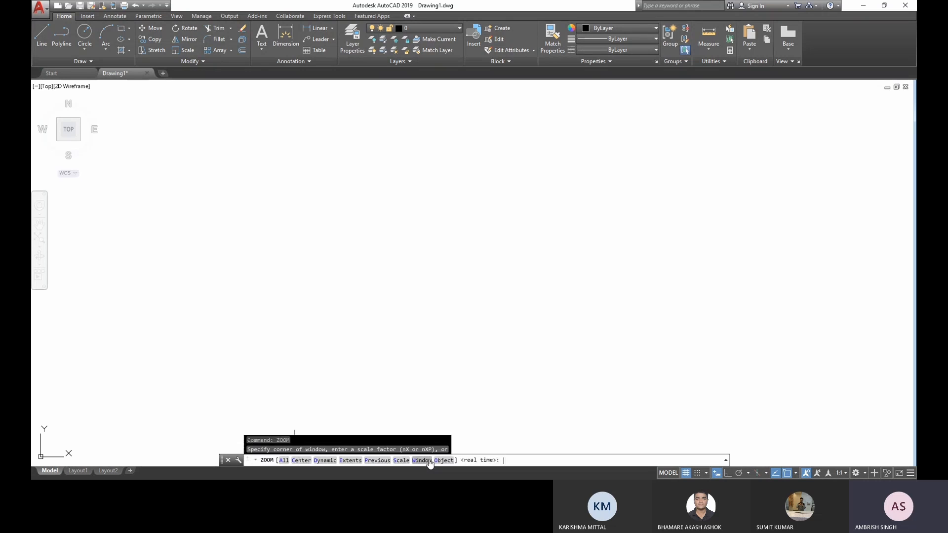
pyautogui.write('a')
pyautogui.click(285, 461)
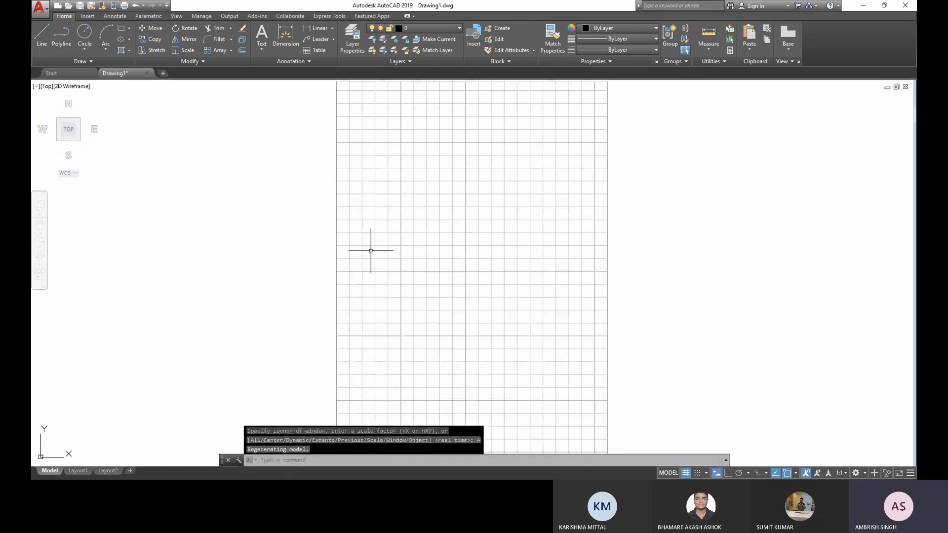
pyautogui.moveTo(438, 290)
pyautogui.mouseDown(button='middle')
pyautogui.moveTo(472, 213)
pyautogui.moveTo(432, 284)
pyautogui.mouseUp(button='middle')
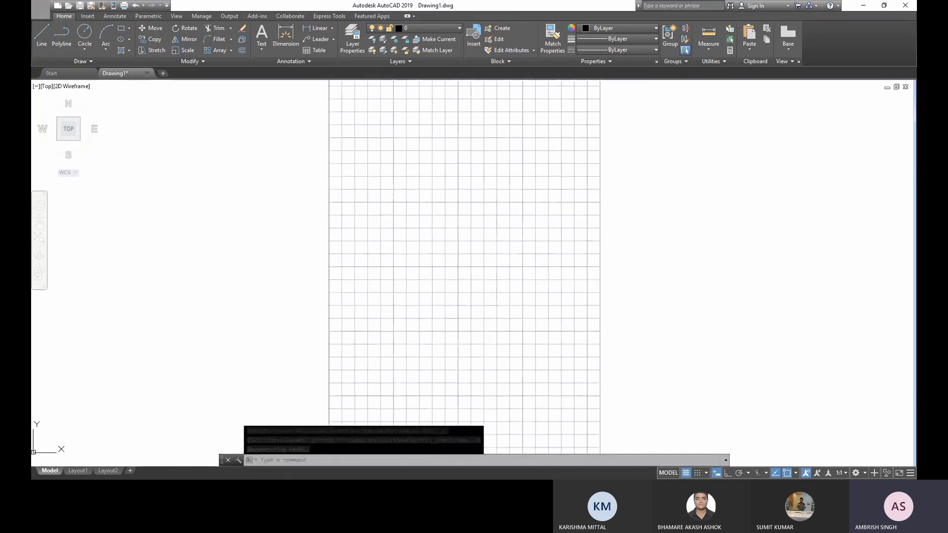
pyautogui.moveTo(441, 203); pyautogui.dragTo(437, 251, button='middle')
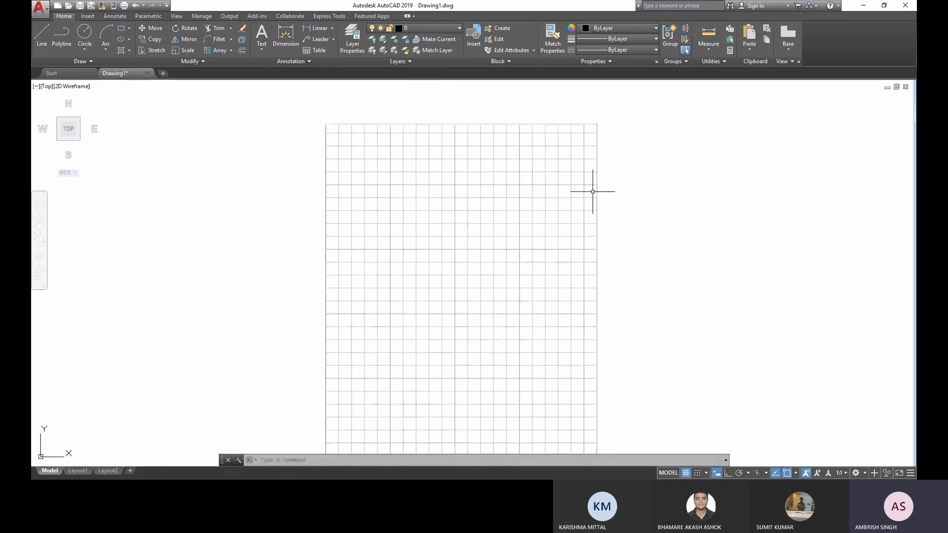
# - Start a line in the upper part of the sheet and draw a horizontal first segment 70 mm long at 0°, extending to the right
pyautogui.moveTo(462, 276); pyautogui.dragTo(455, 249, button='middle')
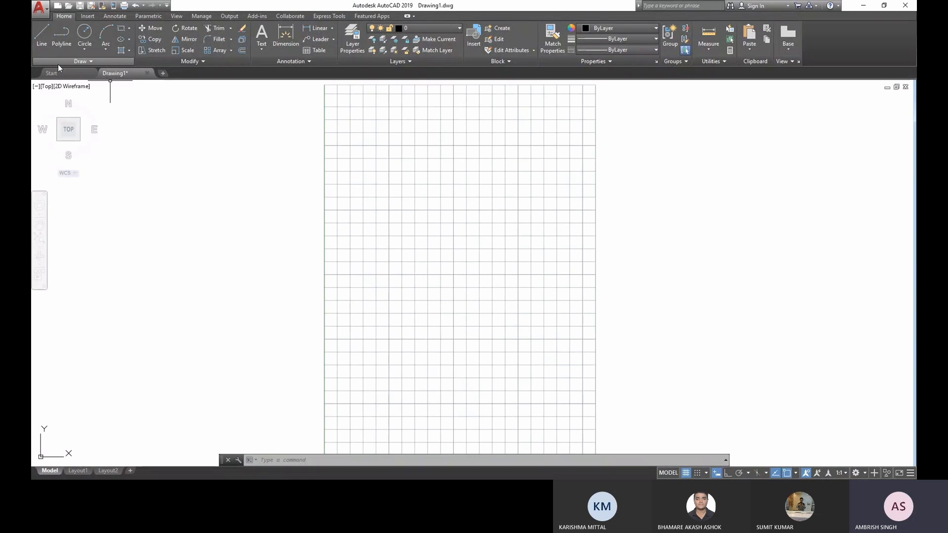
pyautogui.click(43, 36)
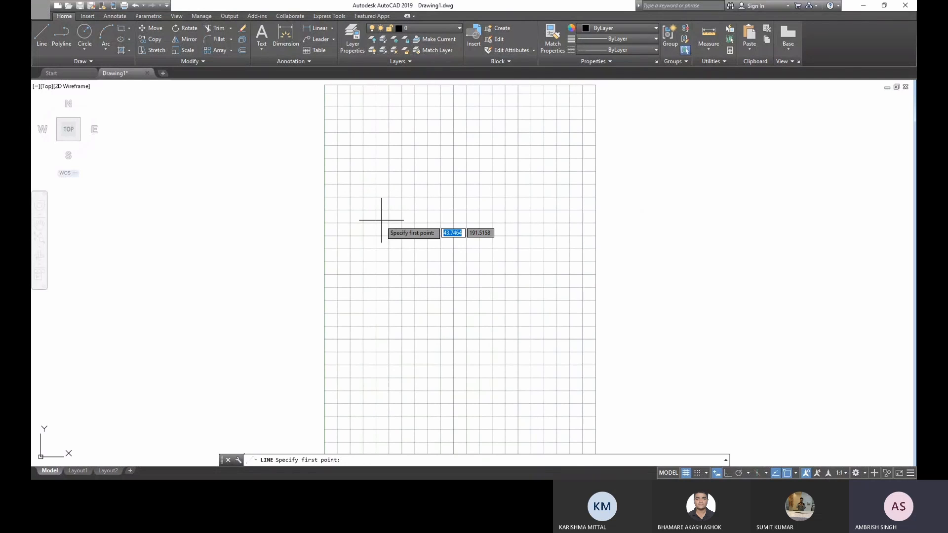
pyautogui.click(383, 204)
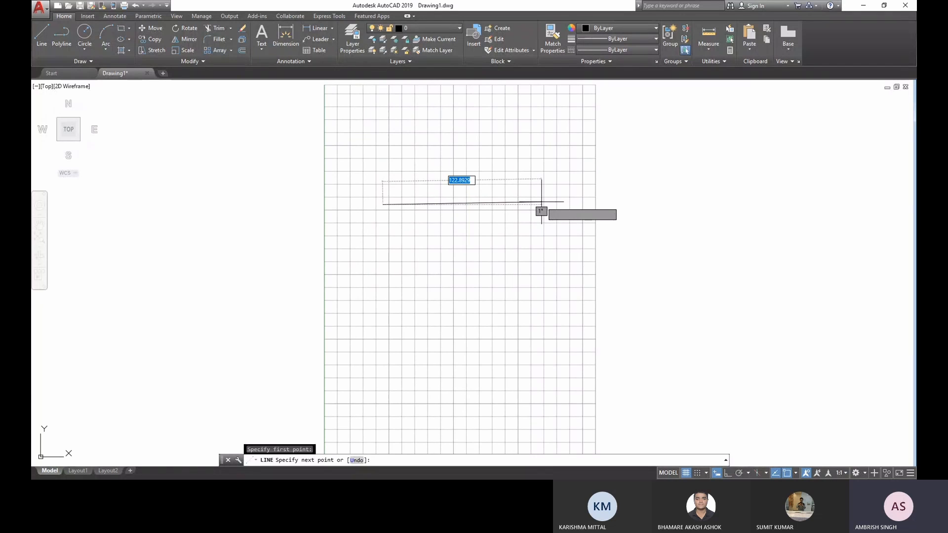
pyautogui.press('BackSpace')
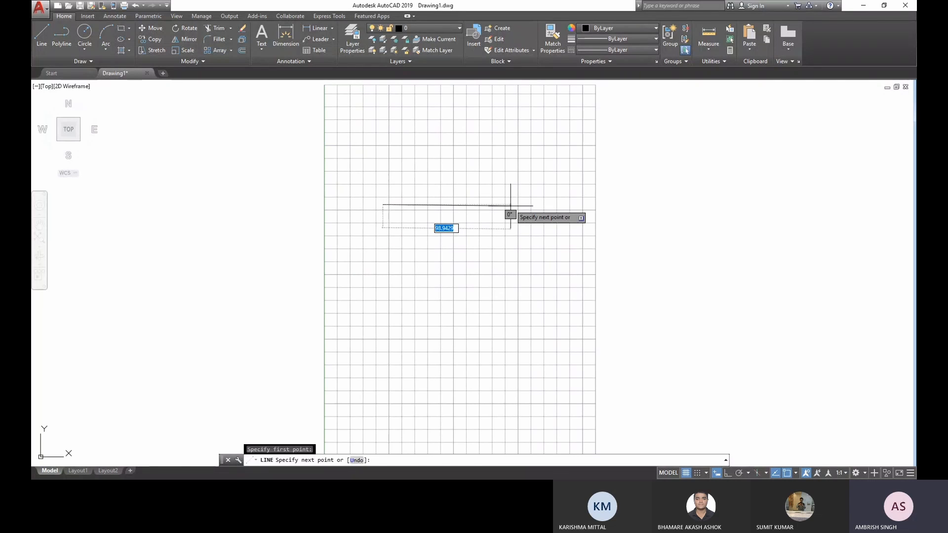
pyautogui.write('7')
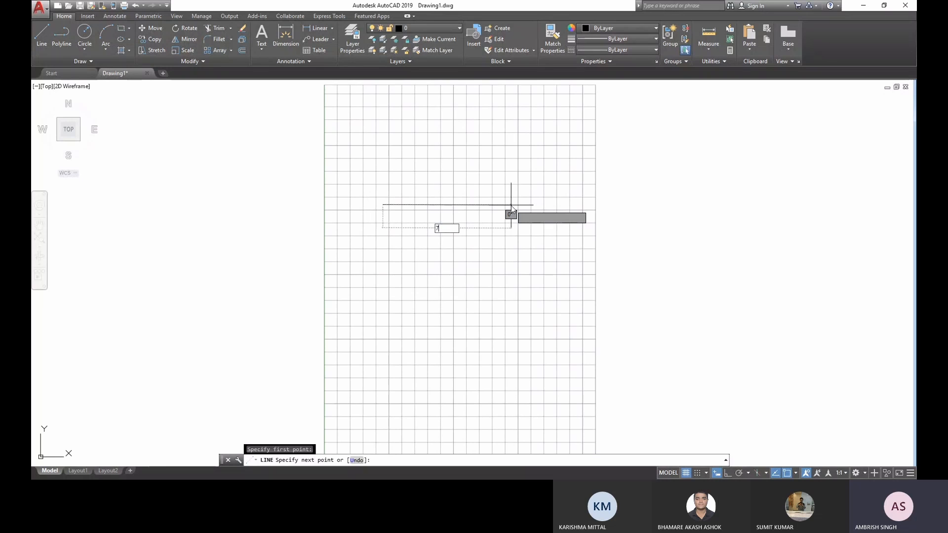
pyautogui.write('0')
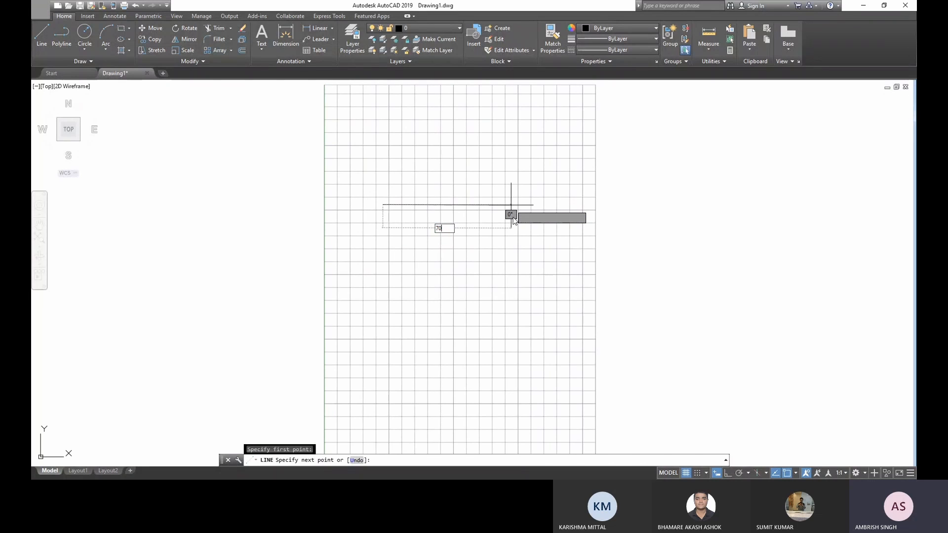
pyautogui.press('Tab')
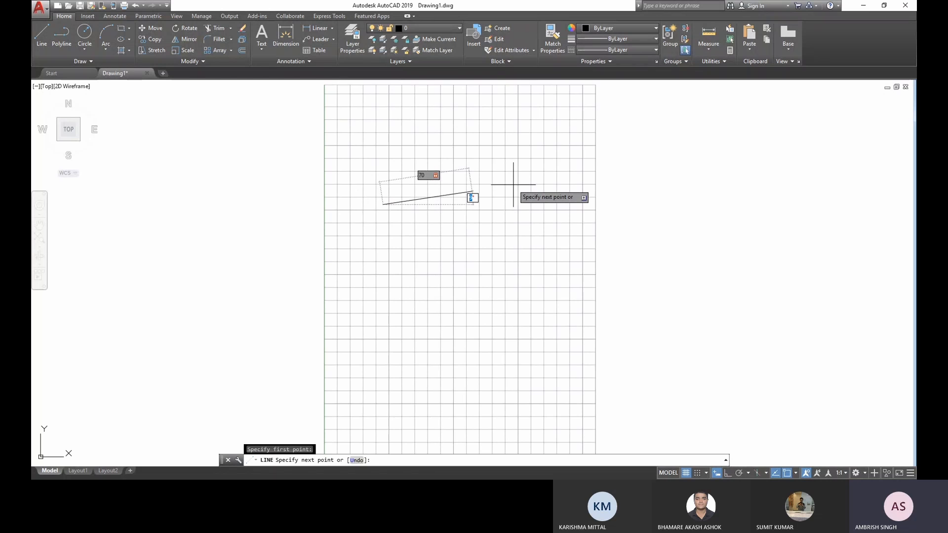
pyautogui.write('0')
pyautogui.press('Return')
# - Continue the line straight down from the right end with a segment 70 mm long at 90°
pyautogui.scroll(4, 451, 205)
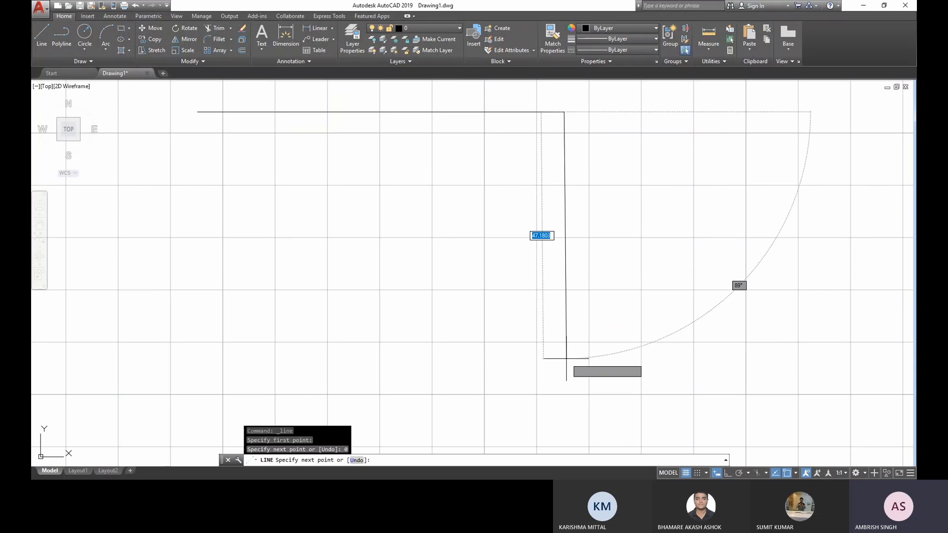
pyautogui.write('70')
pyautogui.press('Tab')
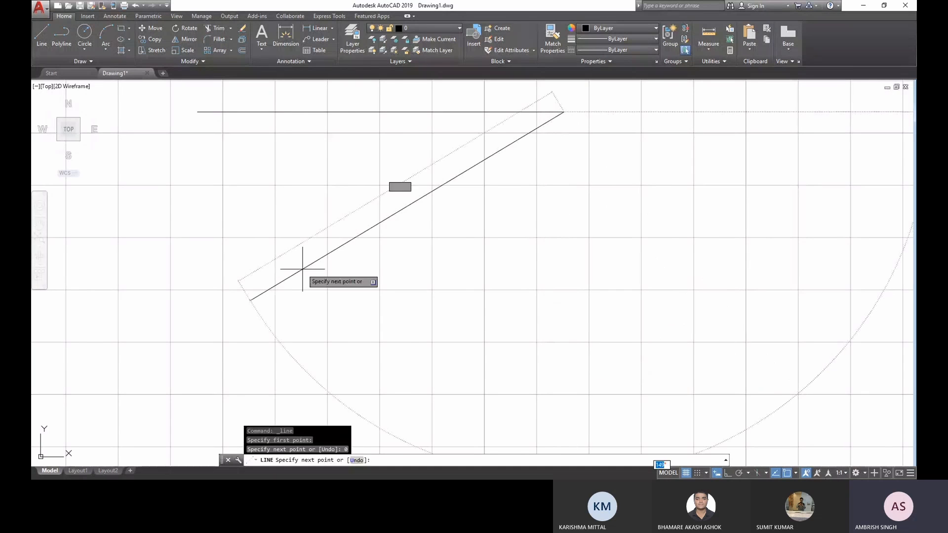
pyautogui.scroll(-1, 442, 310)
pyautogui.scroll(-4, 443, 310)
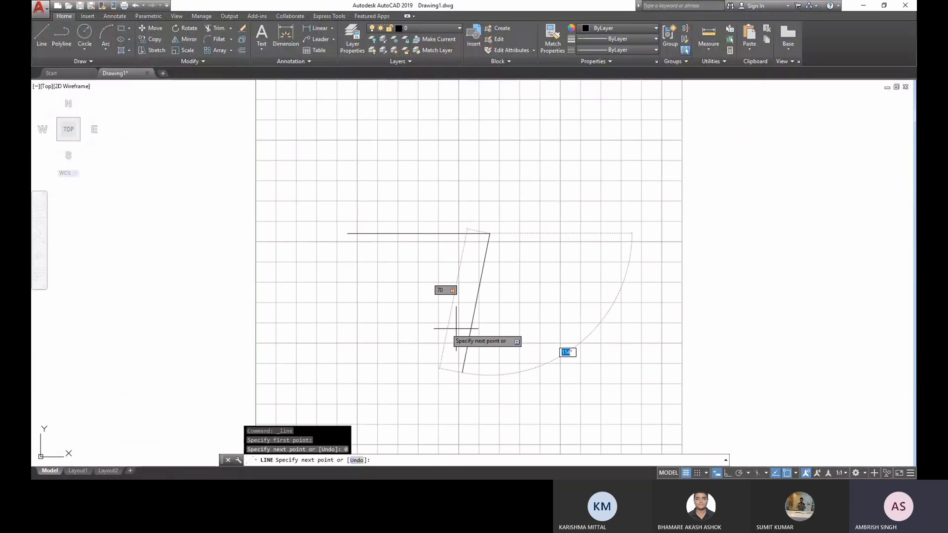
pyautogui.write('90')
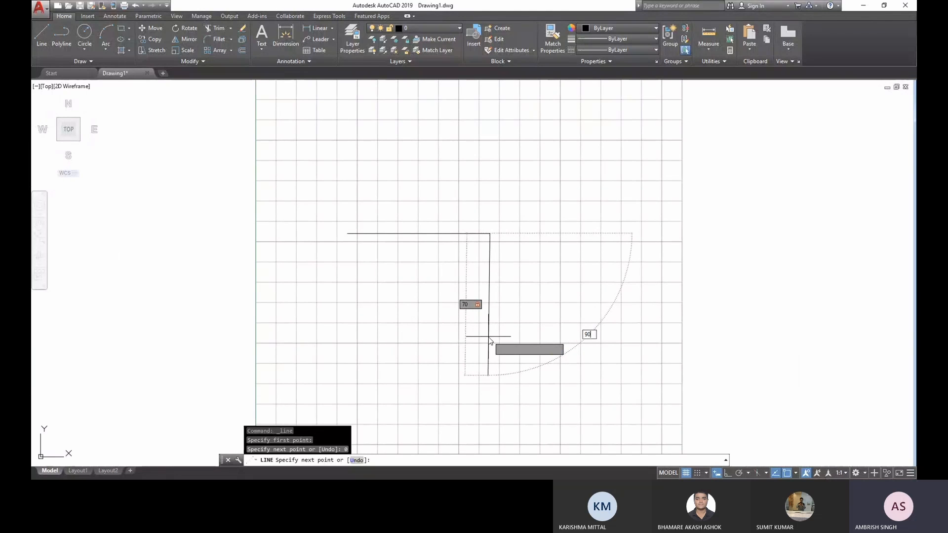
pyautogui.press('Return')
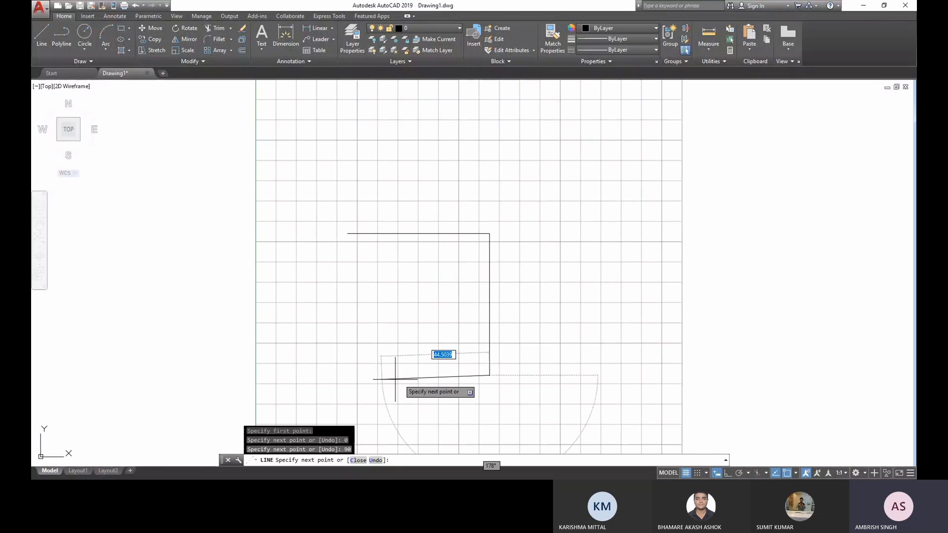
# - Draw the bottom segment 70 mm long at 180° and close the square back at its starting corner
pyautogui.write('70')
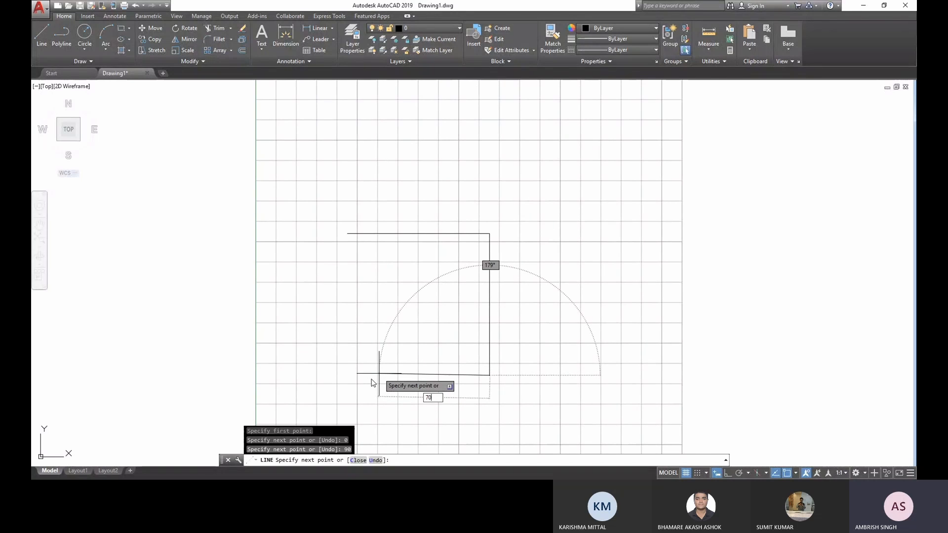
pyautogui.press('Tab')
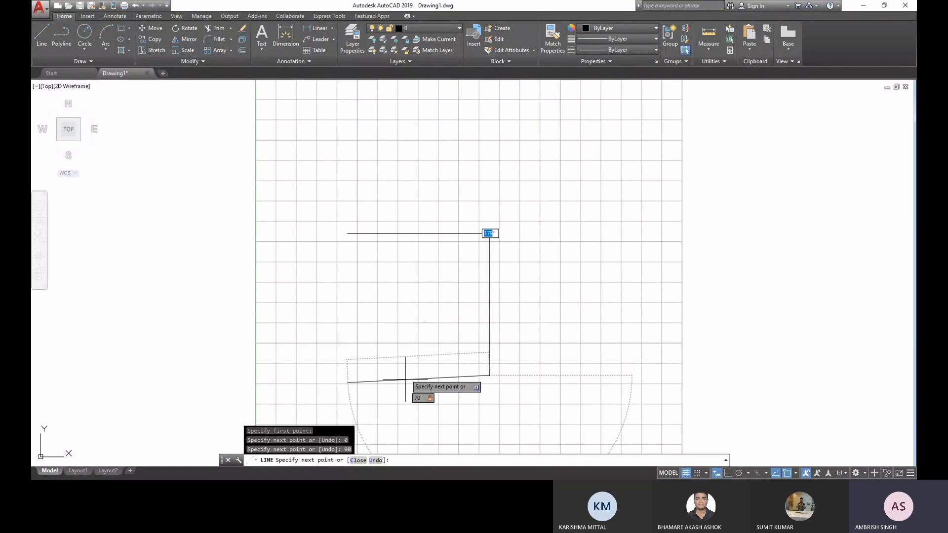
pyautogui.write('180')
pyautogui.press('Return')
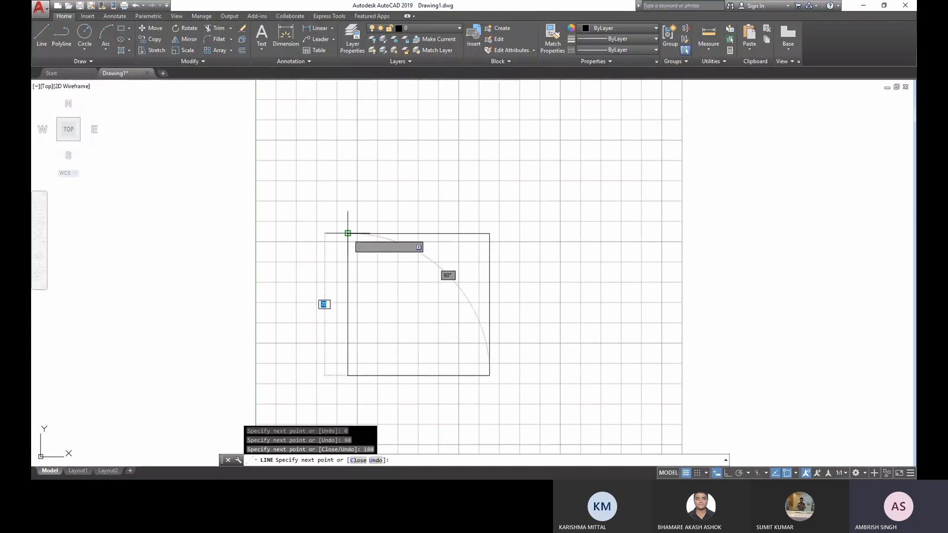
pyautogui.click(348, 233)
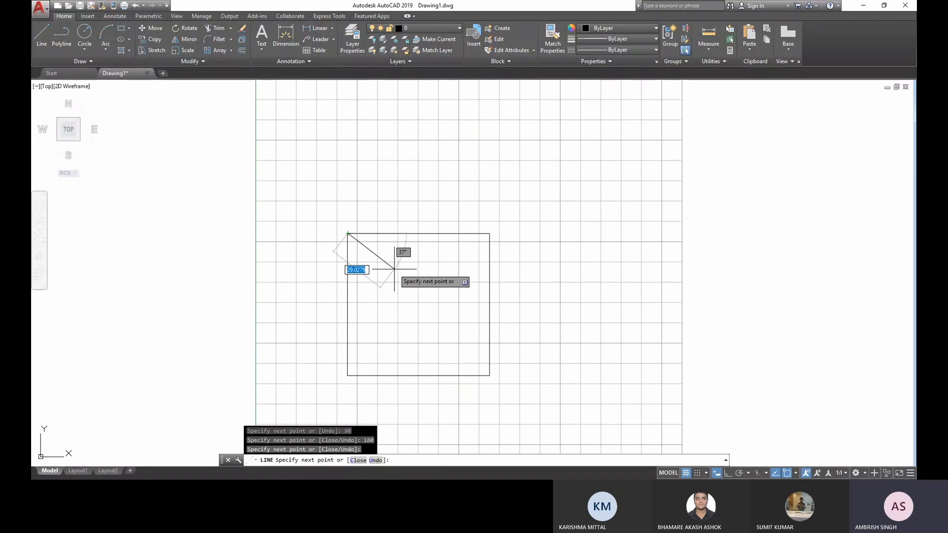
pyautogui.press('Escape')
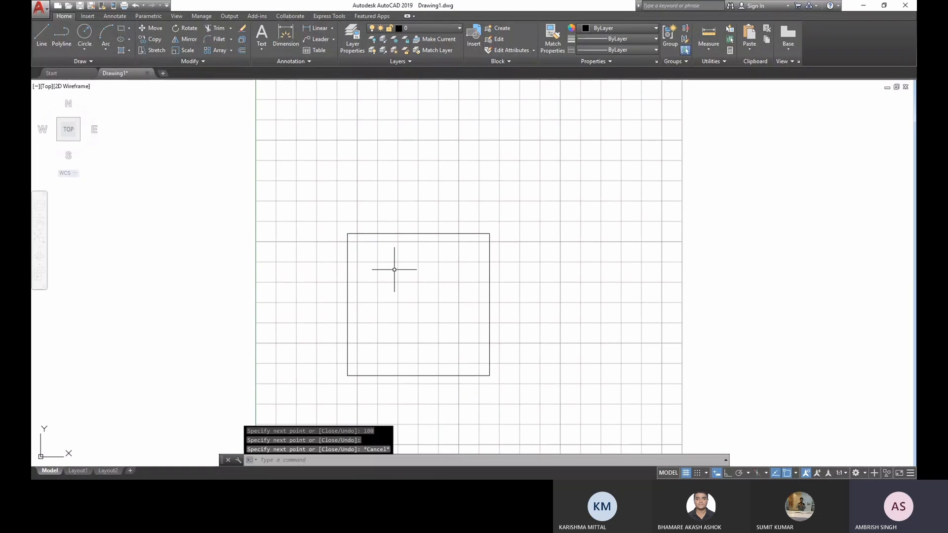
# - Draw a closed freehand four-sided outline with the Line command to the right of the square
pyautogui.scroll(2, 386, 292)
pyautogui.moveTo(387, 291)
pyautogui.mouseDown(button='middle')
pyautogui.moveTo(372, 254)
pyautogui.moveTo(321, 257)
pyautogui.mouseUp(button='middle')
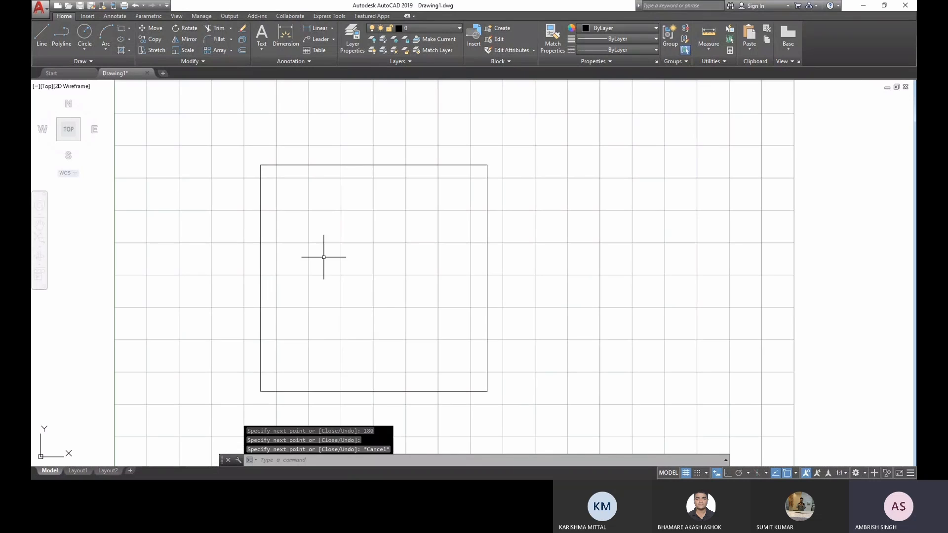
pyautogui.click(40, 37)
pyautogui.click(528, 171)
pyautogui.click(722, 174)
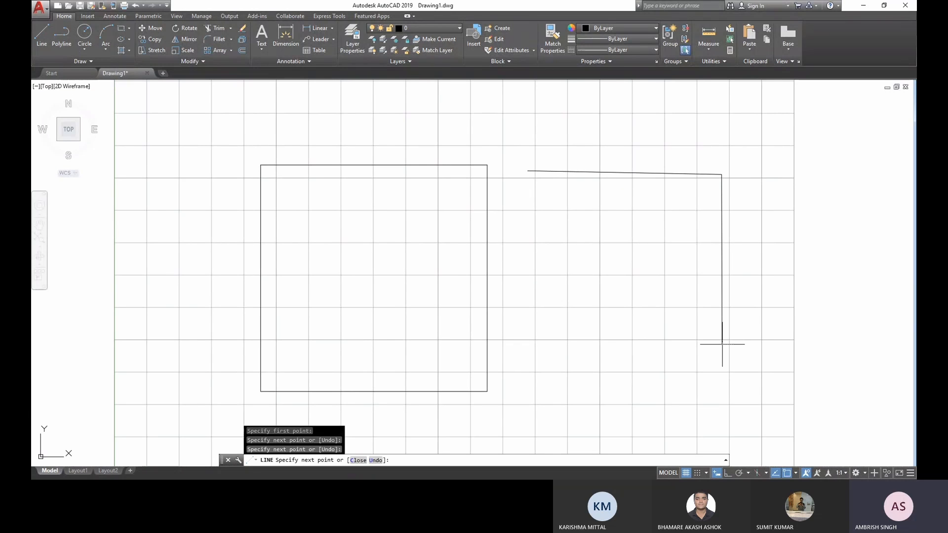
pyautogui.click(722, 344)
pyautogui.click(524, 374)
pyautogui.click(527, 171)
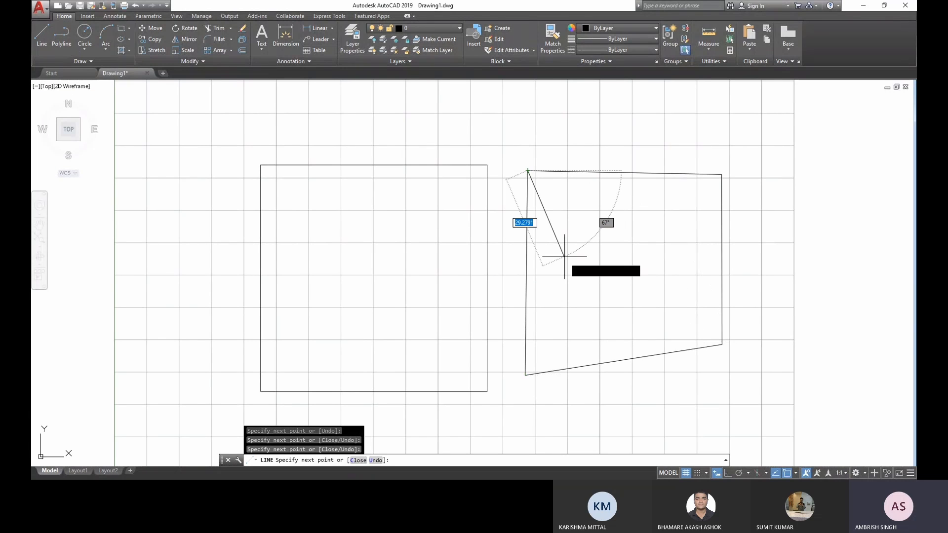
pyautogui.press('Escape')
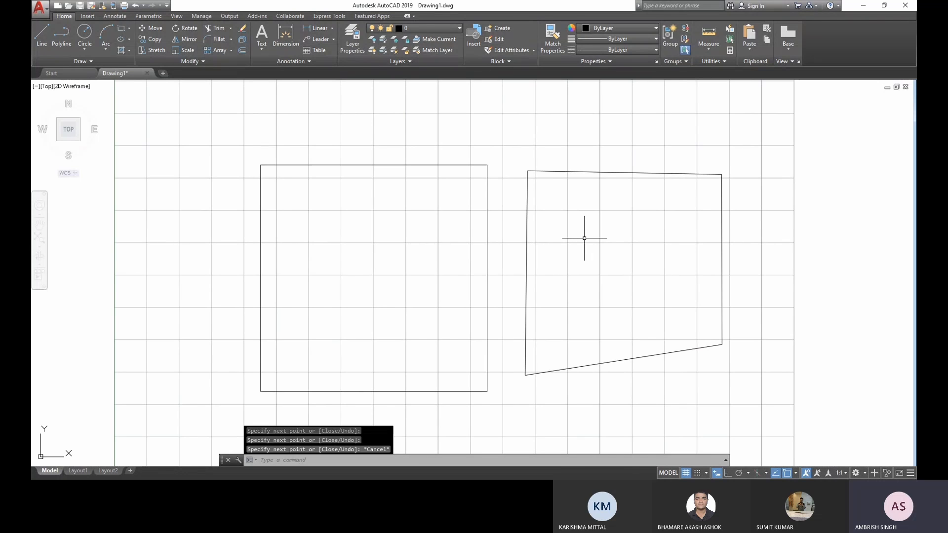
# - Delete all four lines of the freehand outline beside the square
pyautogui.scroll(-2, 587, 237)
pyautogui.scroll(2, 587, 236)
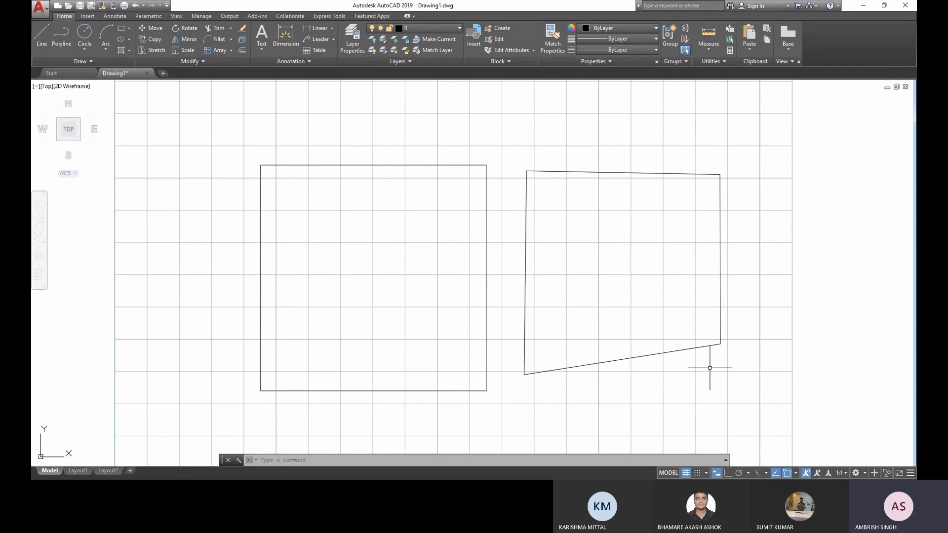
pyautogui.click(732, 369)
pyautogui.click(514, 142)
pyautogui.press('Delete')
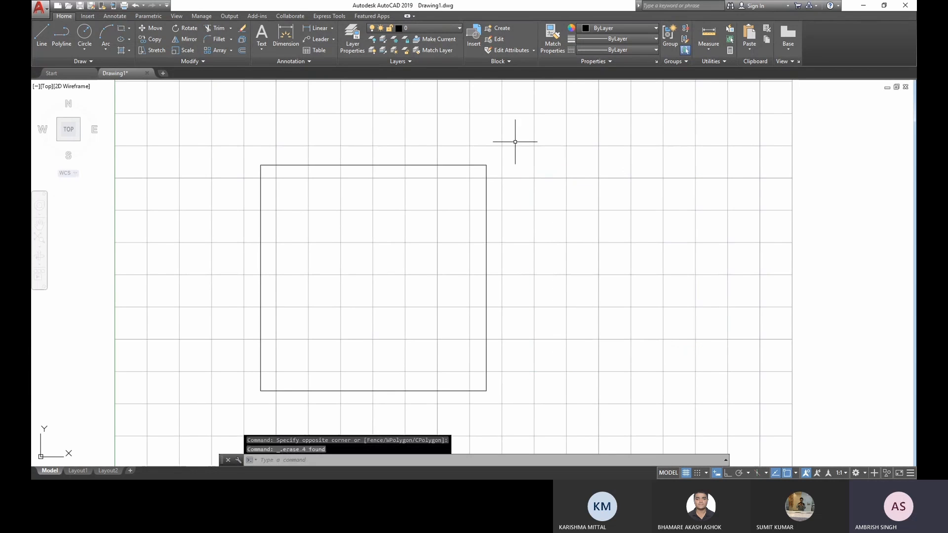
# - Start a polyline to the right of the square, level with its top edge, and draw a 70 mm segment at 0°
pyautogui.click(59, 37)
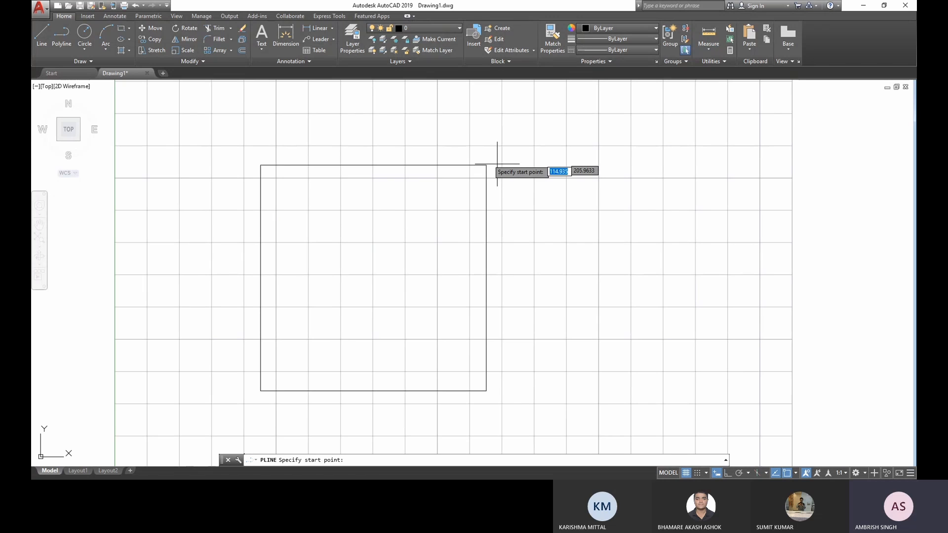
pyautogui.click(543, 165)
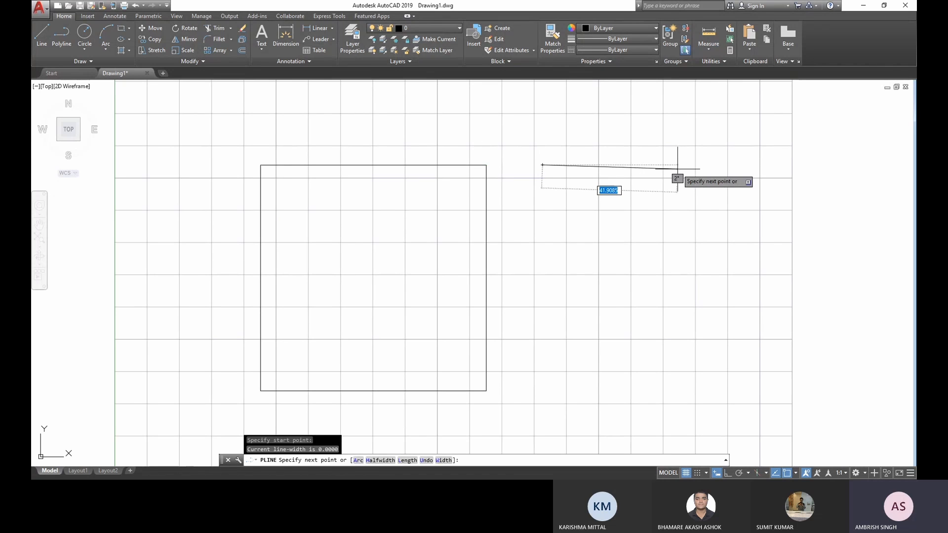
pyautogui.write('70')
pyautogui.press('Tab')
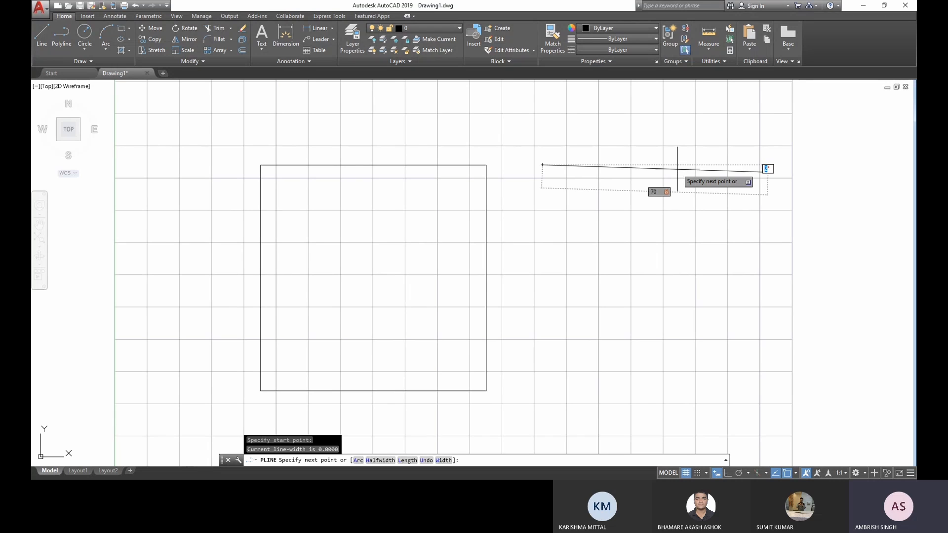
pyautogui.write('0')
pyautogui.press('Return')
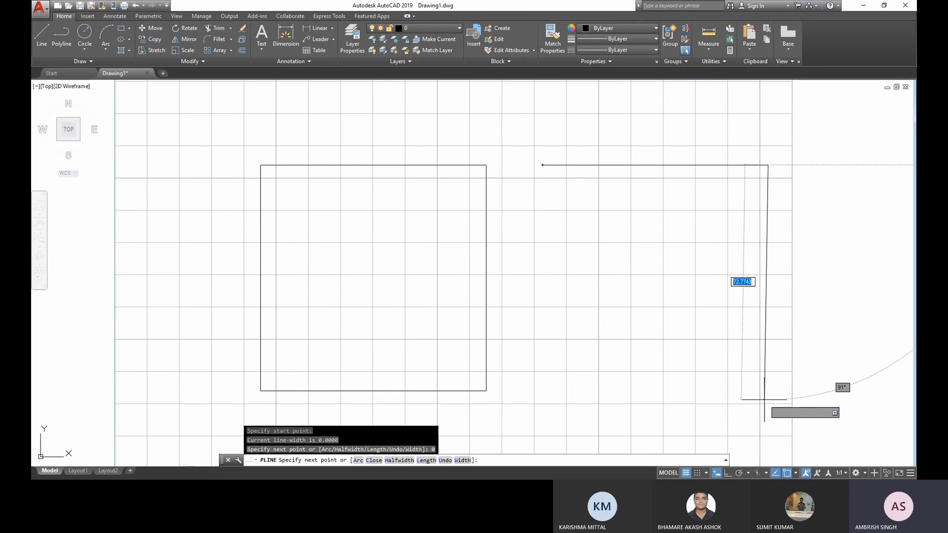
# - Continue the polyline straight down with a segment 70 mm long at 90°
pyautogui.write('70')
pyautogui.press('Tab')
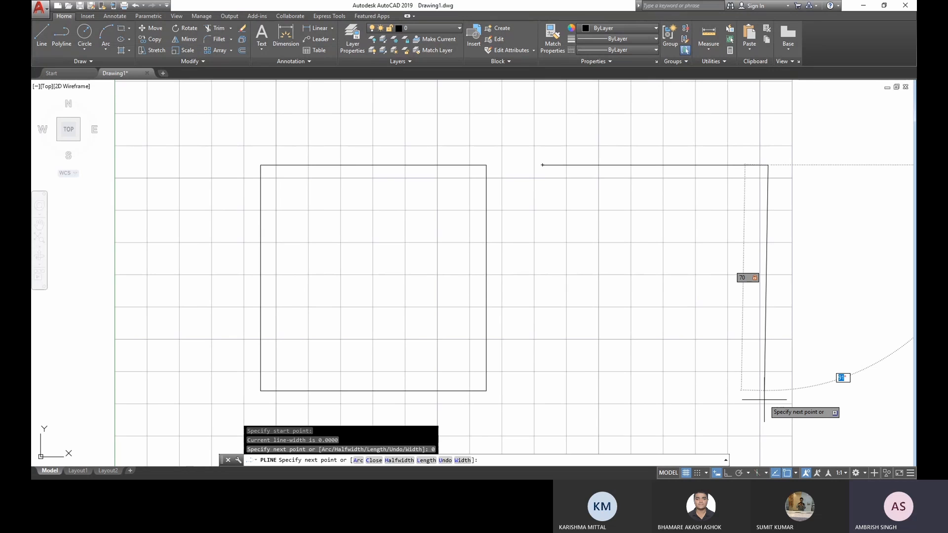
pyautogui.write('90')
pyautogui.press('Return')
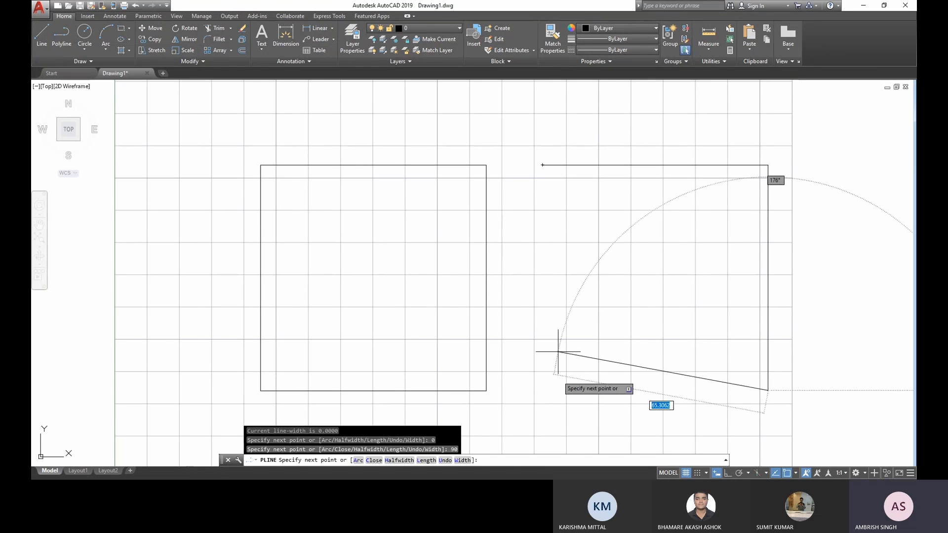
# - Add the polyline's bottom segment 70 mm long at 180° and close the square back at its starting corner
pyautogui.write('70')
pyautogui.press('Tab')
pyautogui.write('180')
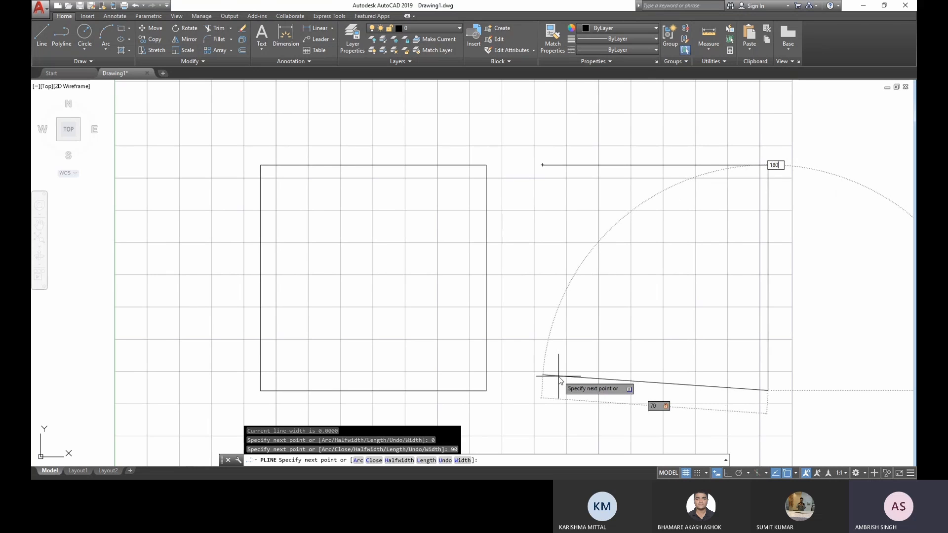
pyautogui.press('Return')
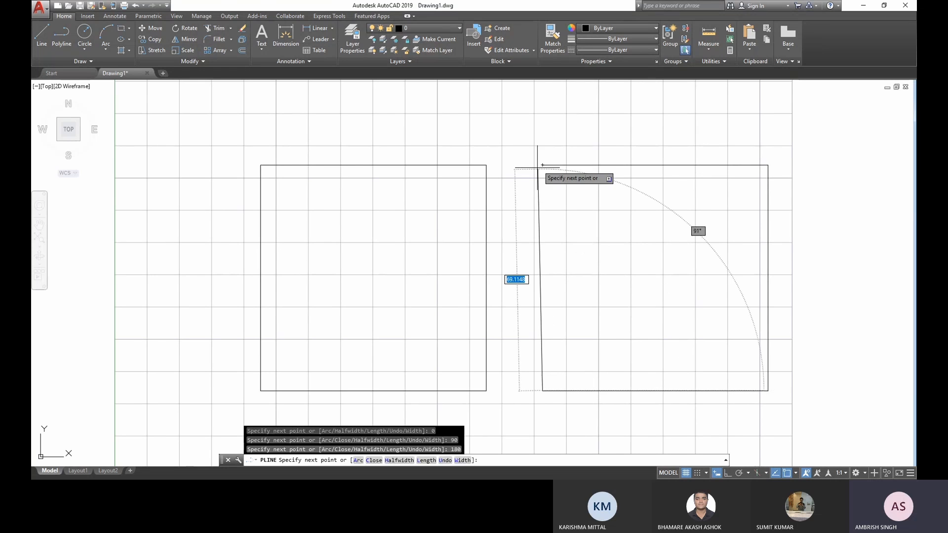
pyautogui.click(542, 165)
pyautogui.press('Escape')
# - Select the right polyline square and the left square's separate lines in turn to compare how each is picked, clearing the selection each time
pyautogui.moveTo(484, 258)
pyautogui.mouseDown(button='middle')
pyautogui.moveTo(423, 264)
pyautogui.moveTo(410, 250)
pyautogui.mouseUp(button='middle')
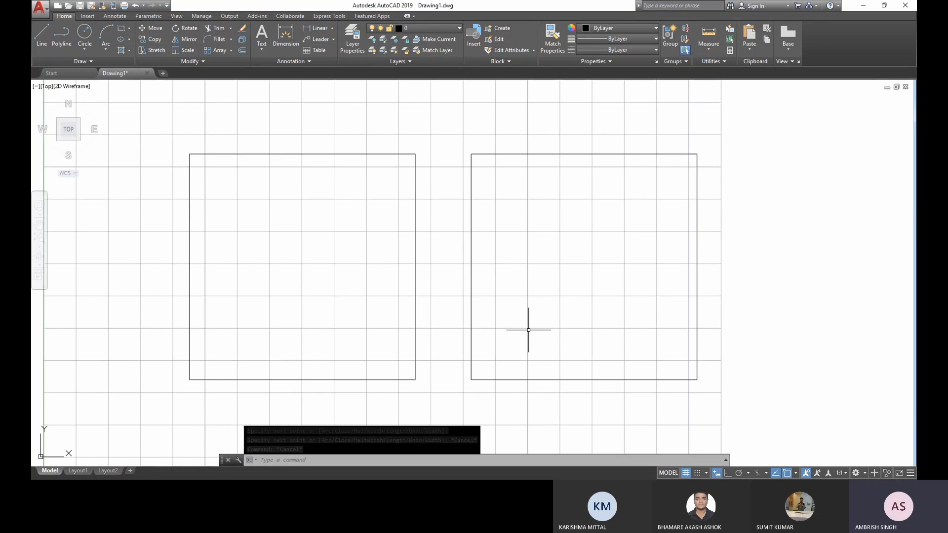
pyautogui.click(673, 379)
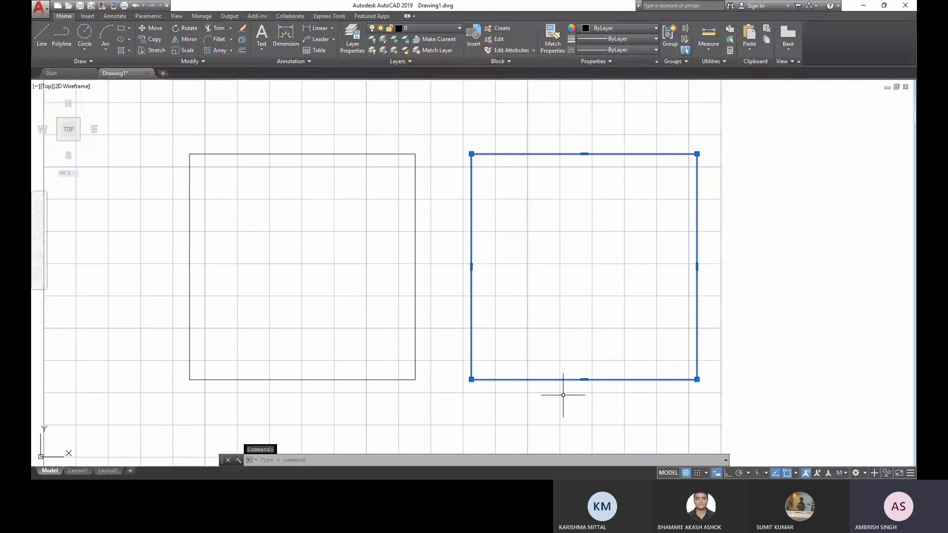
pyautogui.press('Escape')
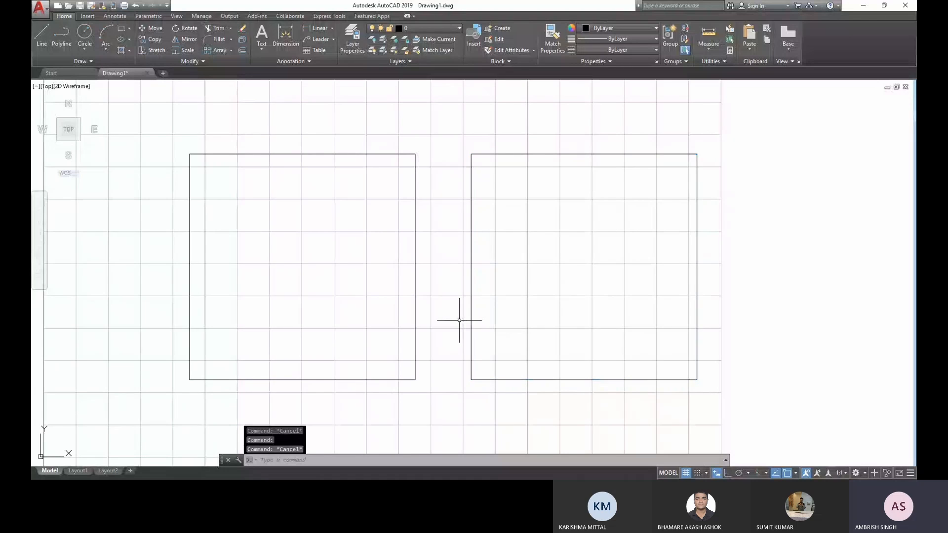
pyautogui.click(345, 154)
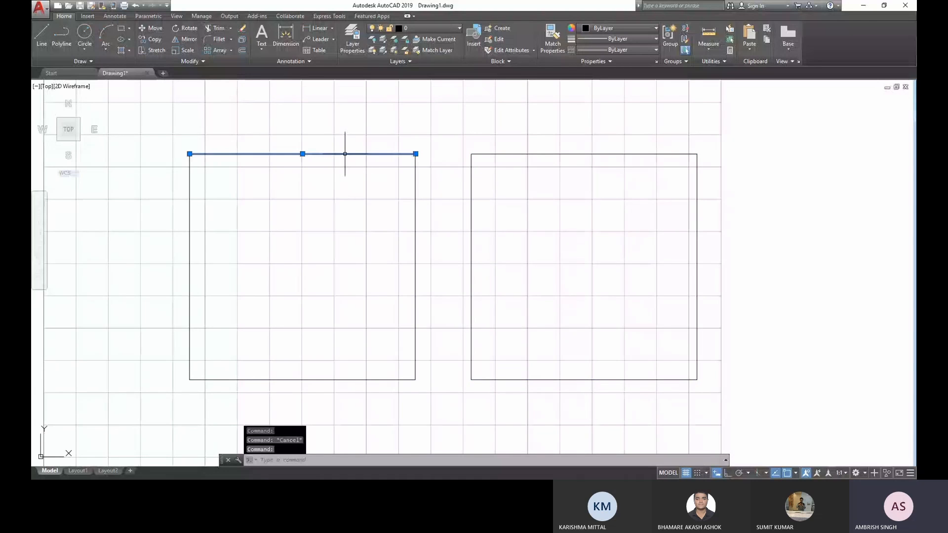
pyautogui.click(418, 223)
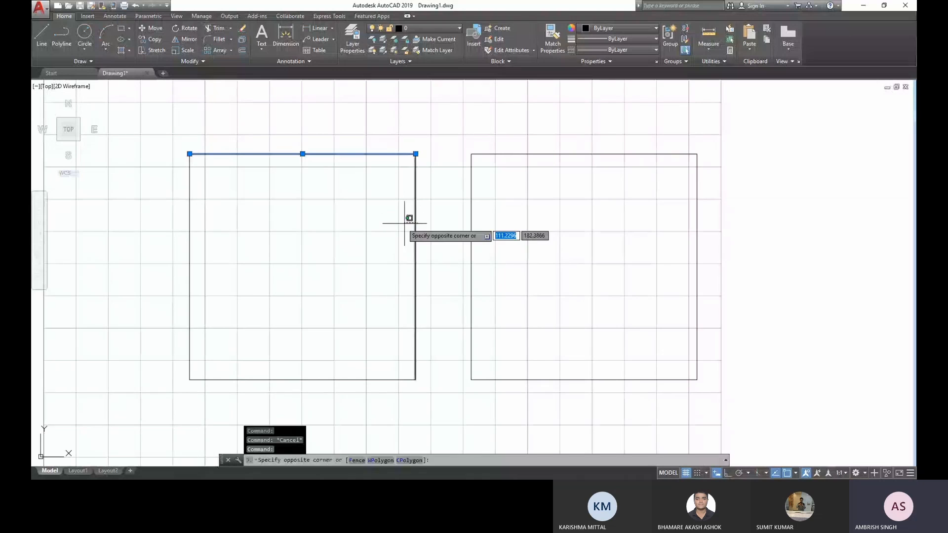
pyautogui.click(406, 222)
pyautogui.click(392, 403)
pyautogui.click(218, 232)
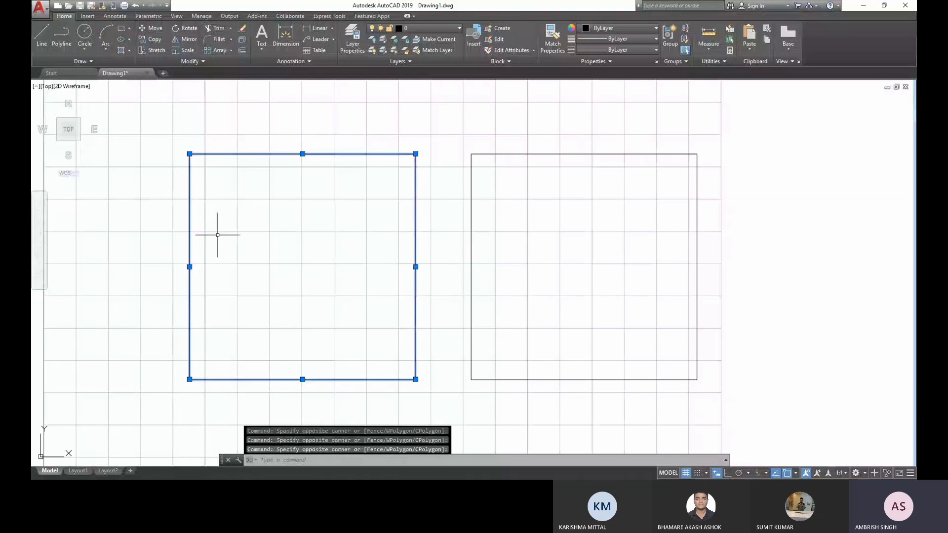
pyautogui.press('Escape')
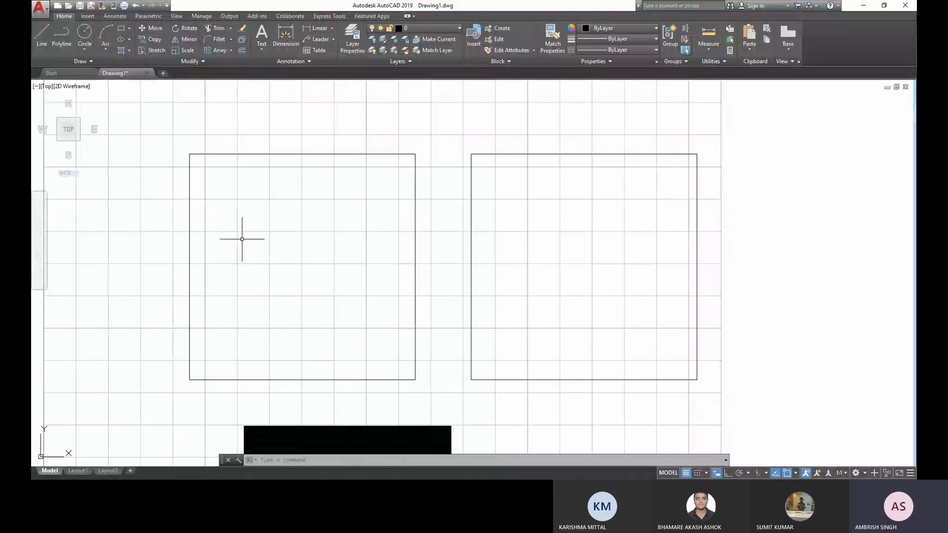
pyautogui.click(527, 167)
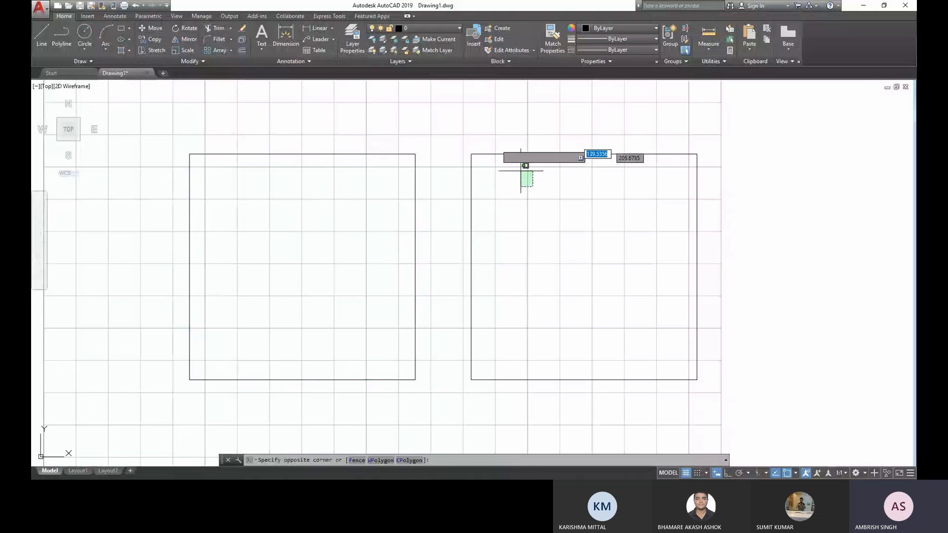
pyautogui.click(482, 117)
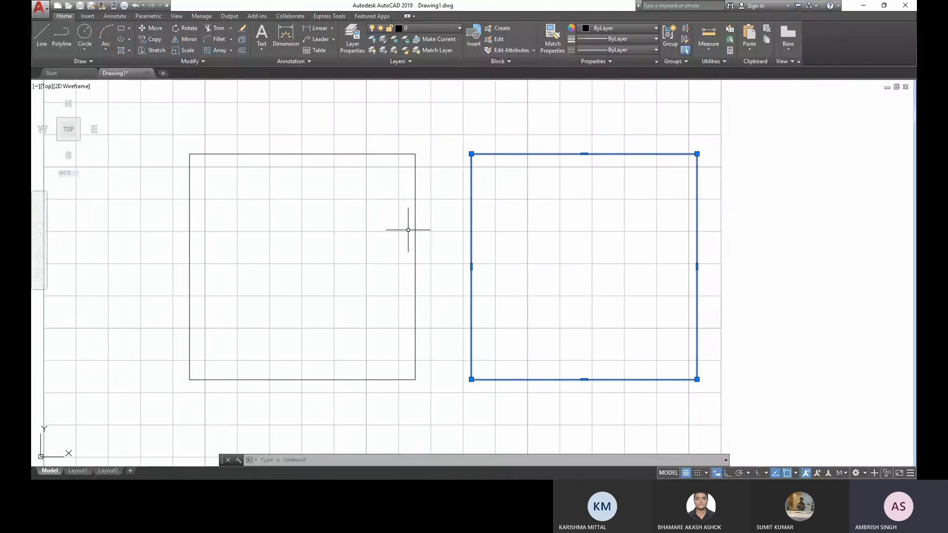
pyautogui.press('Escape')
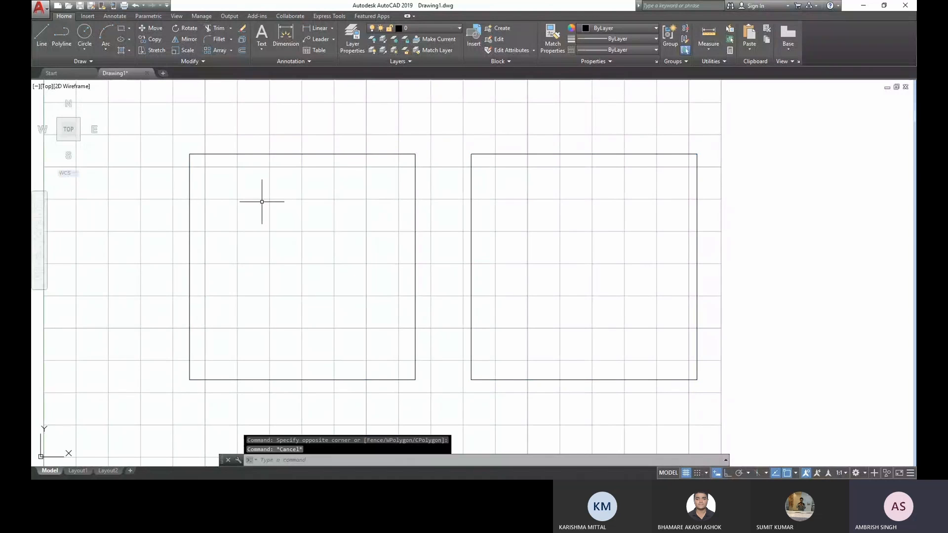
# - Draw a circle of radius 10 mm centred on the left square's top-left corner
pyautogui.moveTo(261, 202); pyautogui.dragTo(346, 220, button='middle')
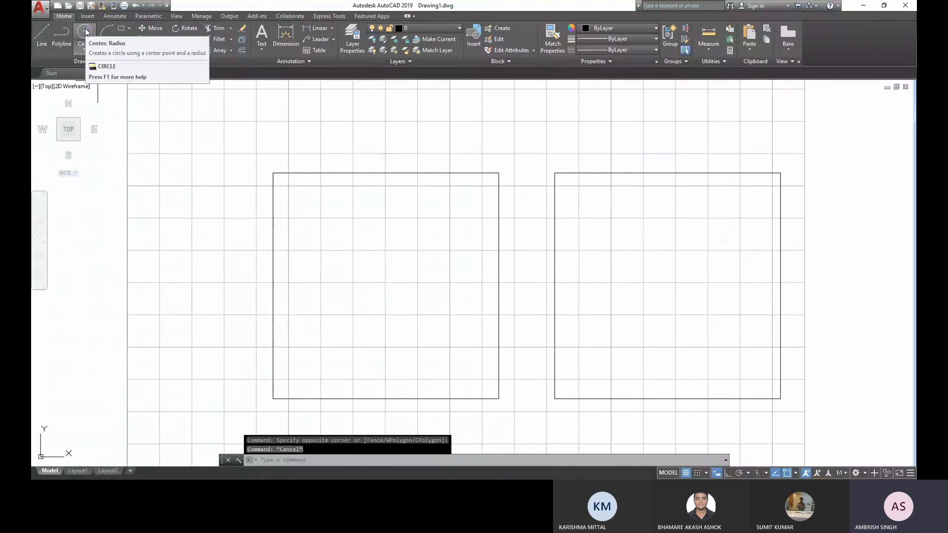
pyautogui.click(84, 33)
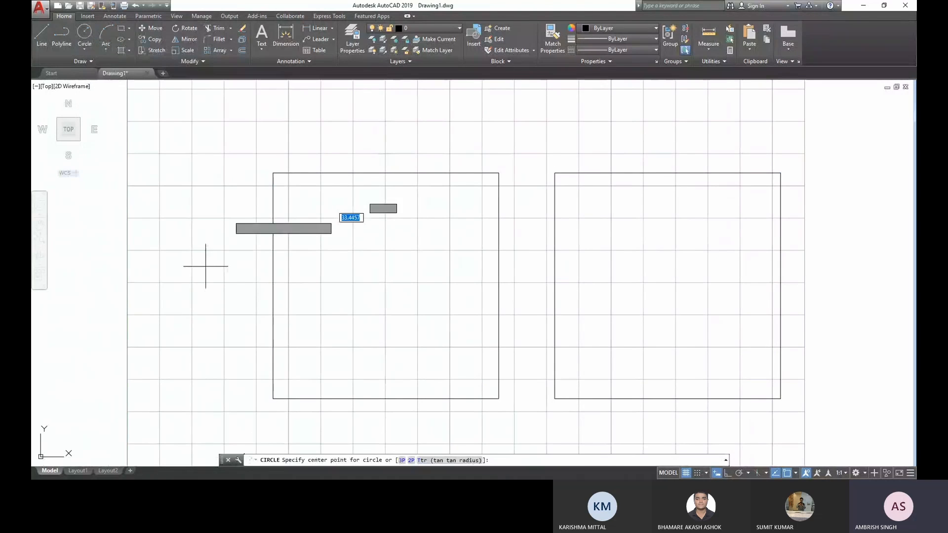
pyautogui.click(273, 173)
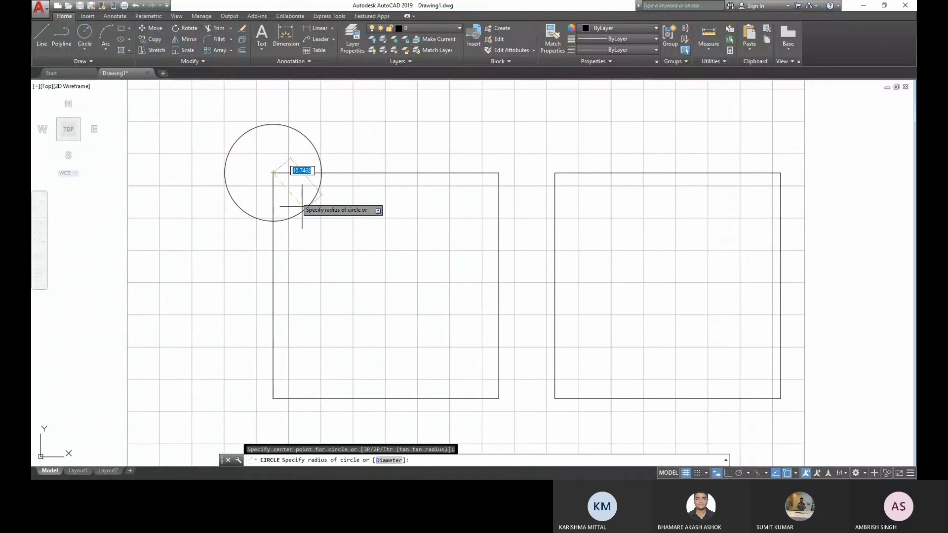
pyautogui.write('10')
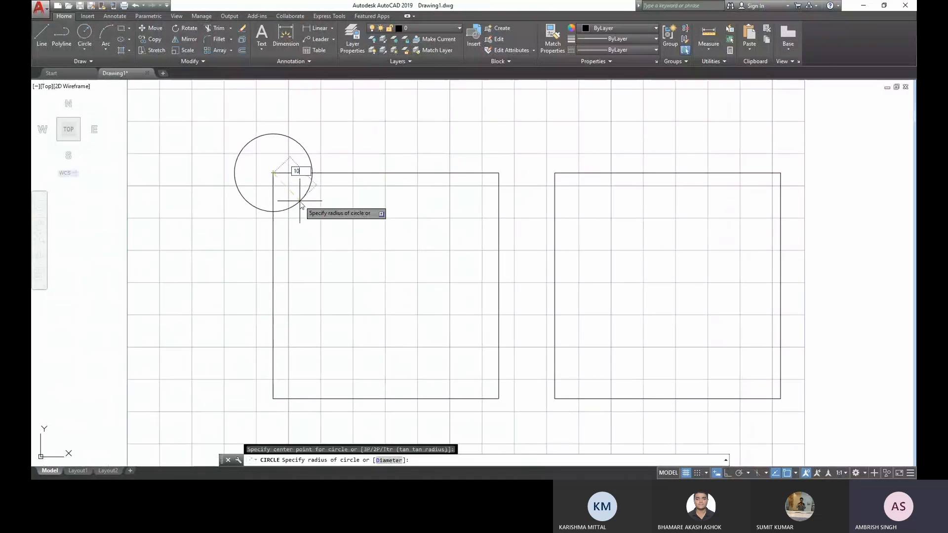
pyautogui.press('Return')
pyautogui.press('Return')
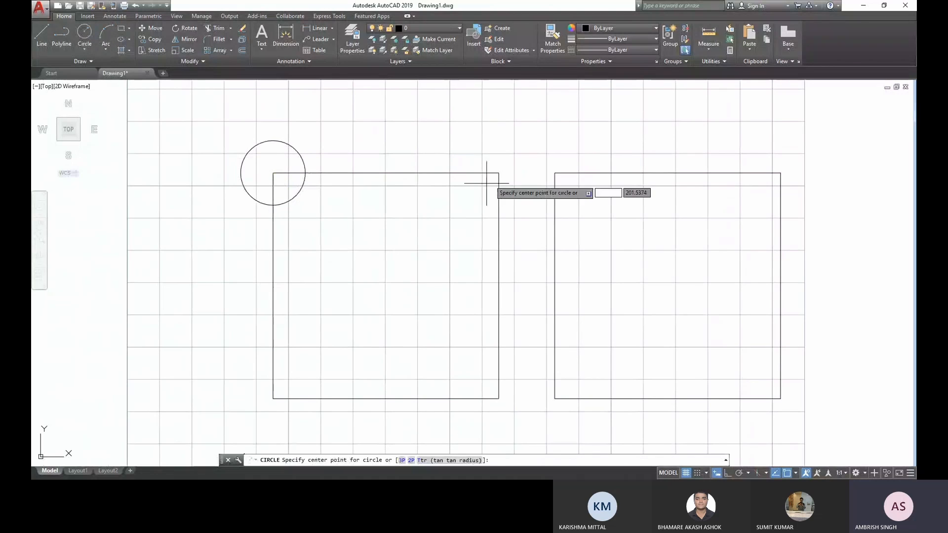
# - Draw a circle centred on the left square's top-right corner using the Diameter option with 5 mm, and delete it
pyautogui.click(499, 173)
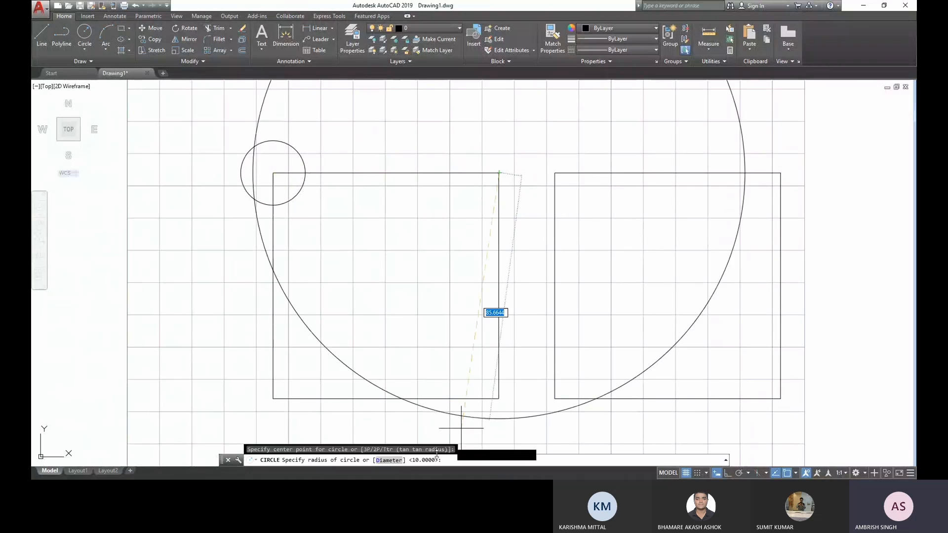
pyautogui.click(393, 461)
pyautogui.write('5')
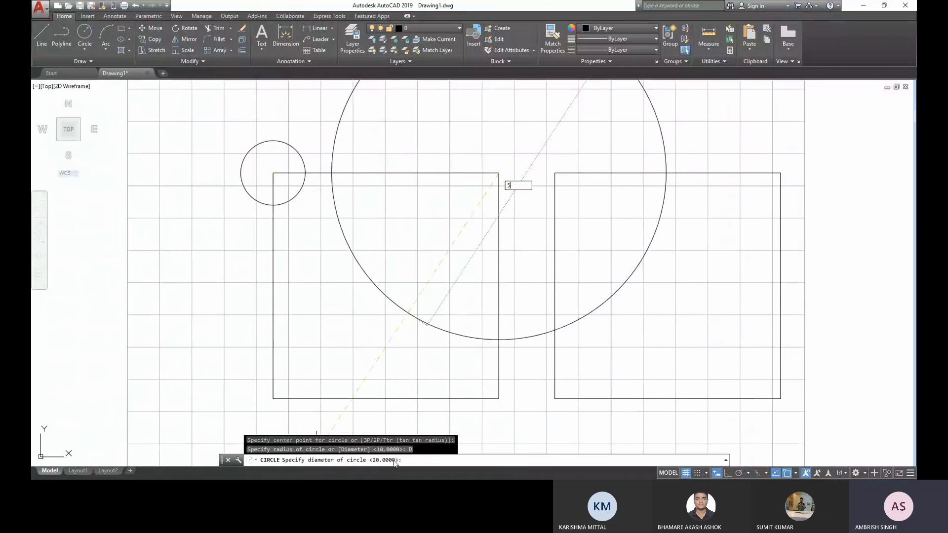
pyautogui.press('Return')
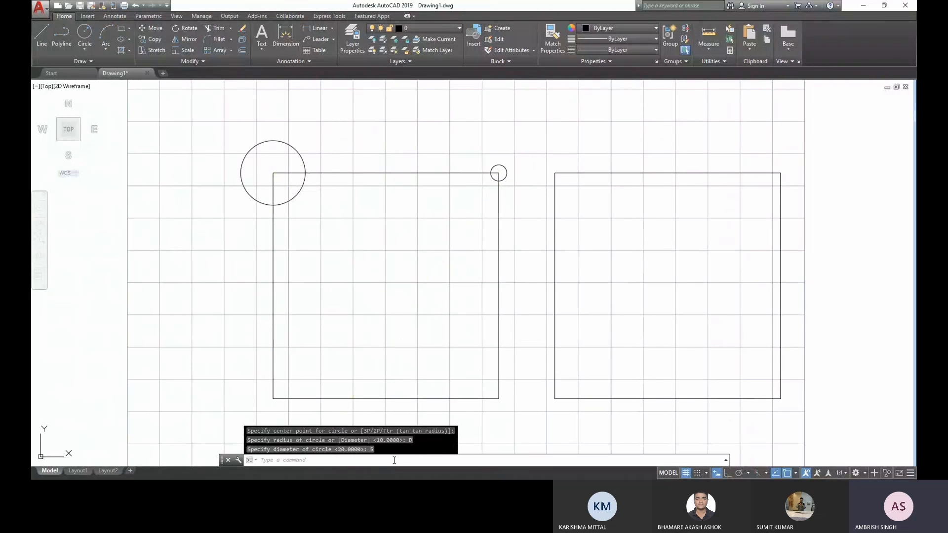
pyautogui.click(523, 181)
pyautogui.click(504, 159)
pyautogui.press('Delete')
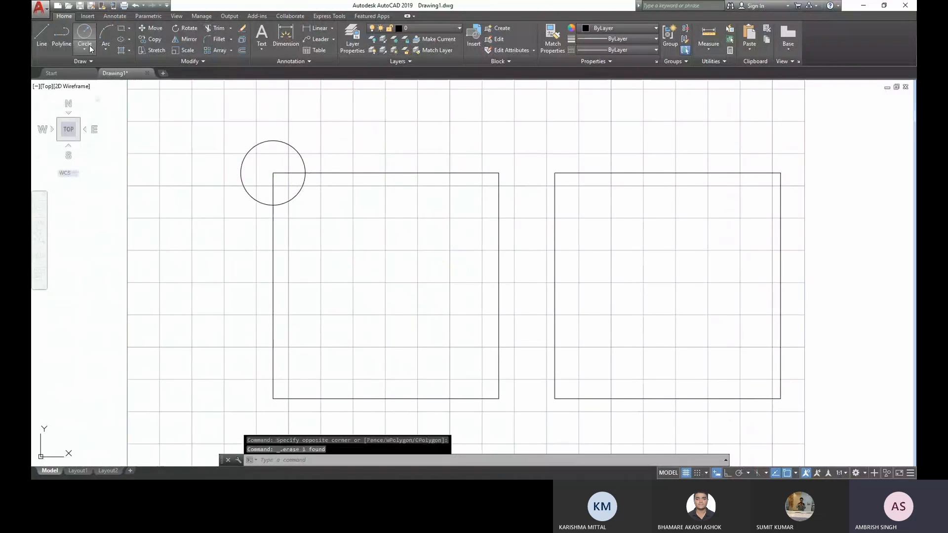
# - Draw two circles of radius 10 mm centred on the left square's top-right and bottom-right corners
pyautogui.click(90, 48)
pyautogui.click(498, 173)
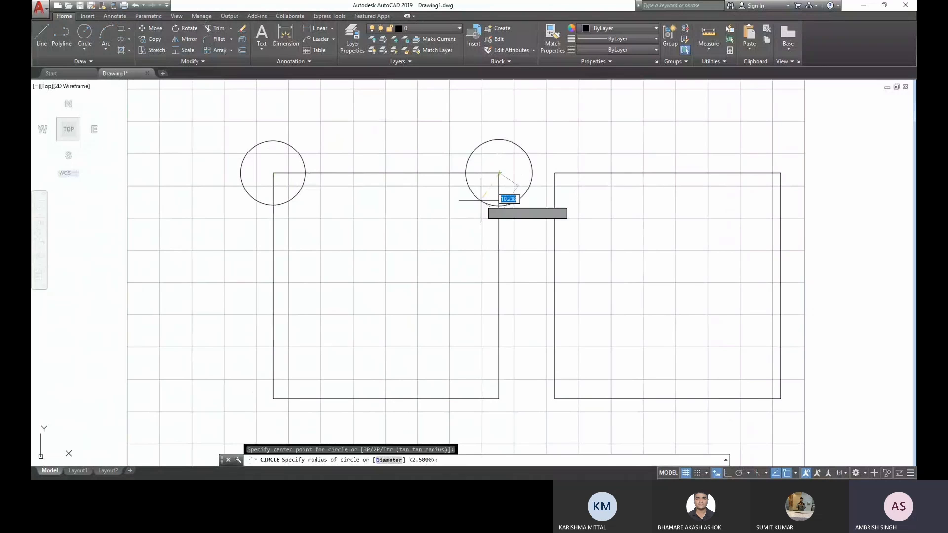
pyautogui.write('10')
pyautogui.press('Return')
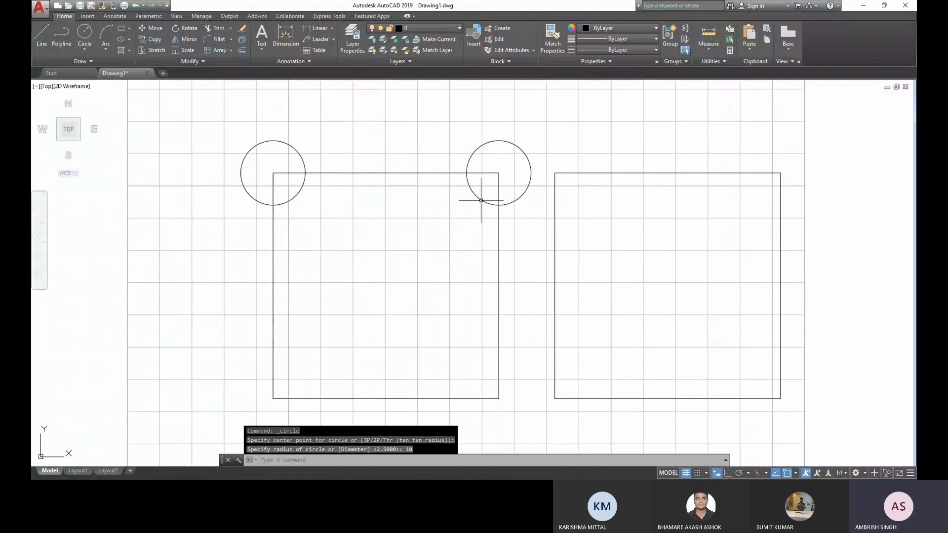
pyautogui.click(85, 35)
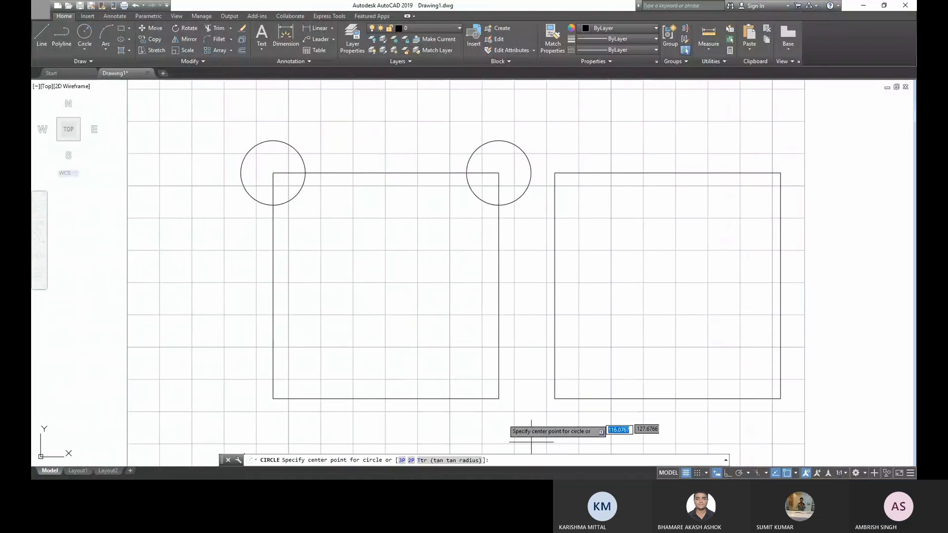
pyautogui.click(498, 398)
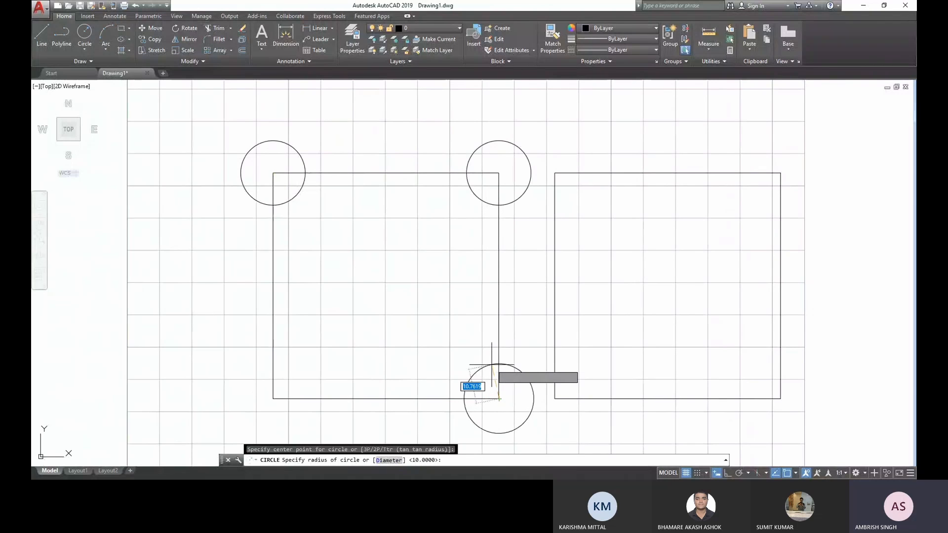
pyautogui.write('10')
pyautogui.press('Return')
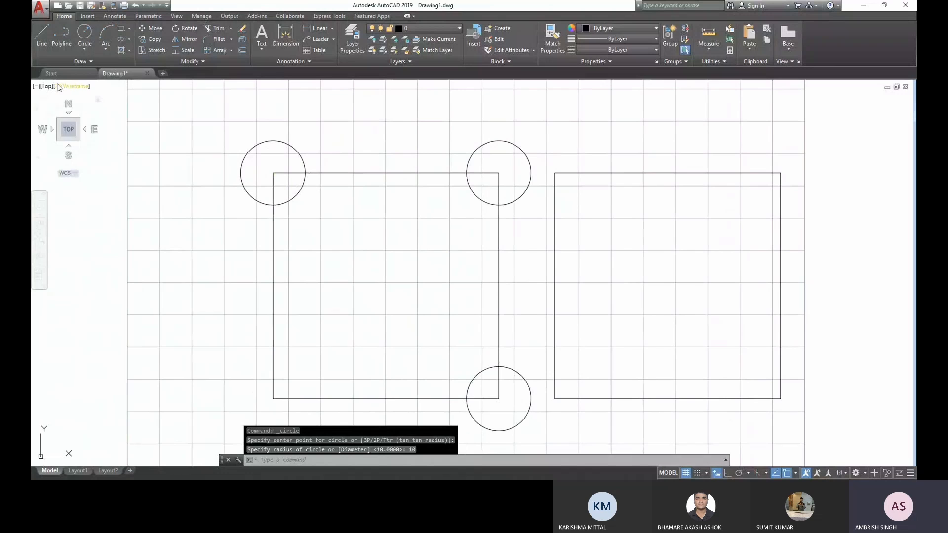
# - Draw a Start, End, Direction arc above the left square from its top-left to top-right corner with a 45° tangent direction
pyautogui.click(107, 50)
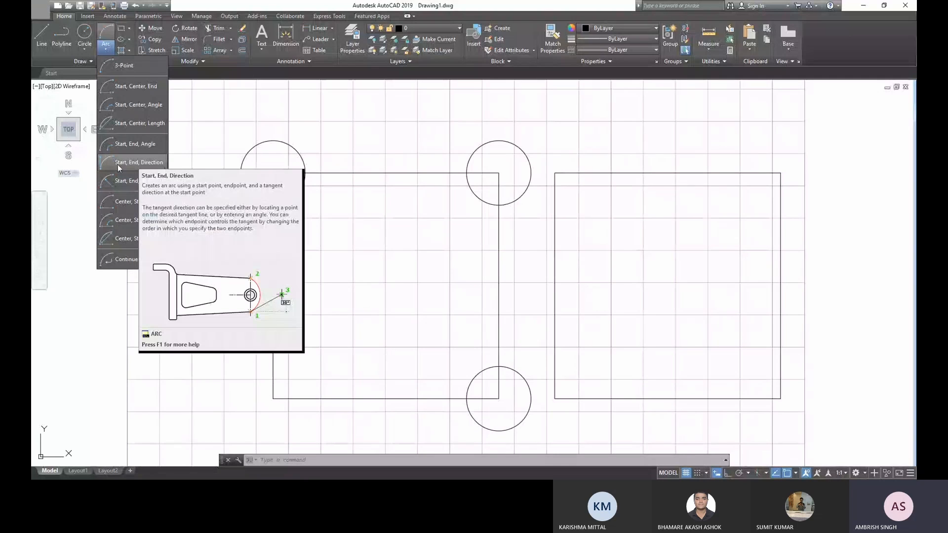
pyautogui.click(154, 165)
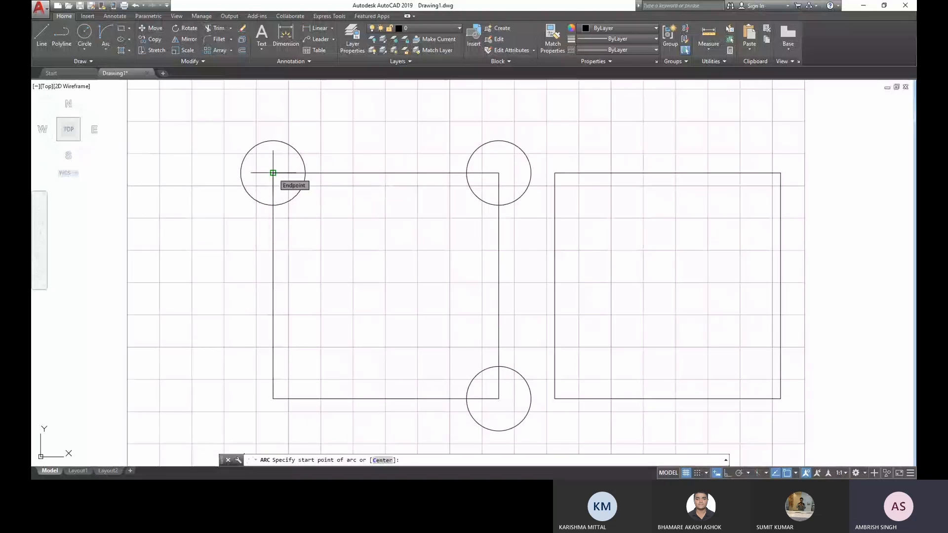
pyautogui.click(273, 173)
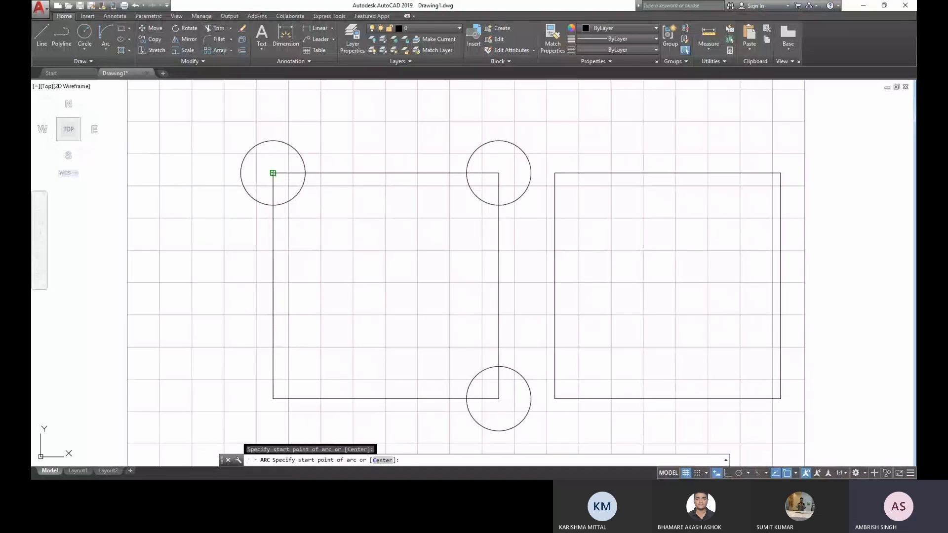
pyautogui.click(499, 173)
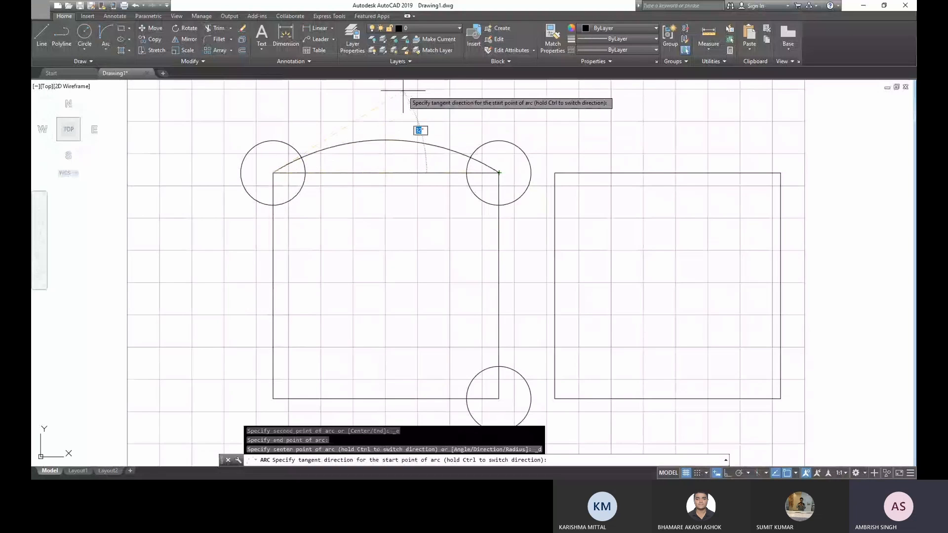
pyautogui.write('45')
pyautogui.press('Return')
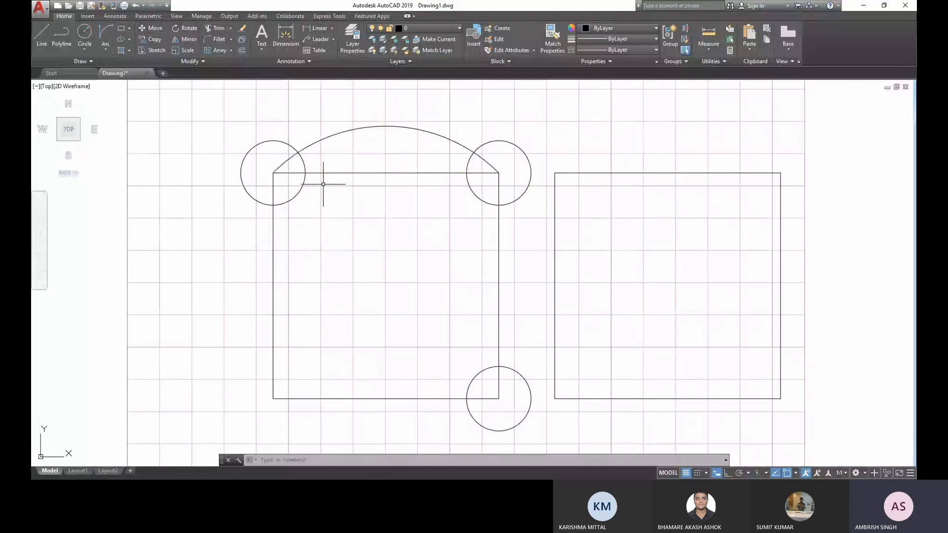
pyautogui.press('Return')
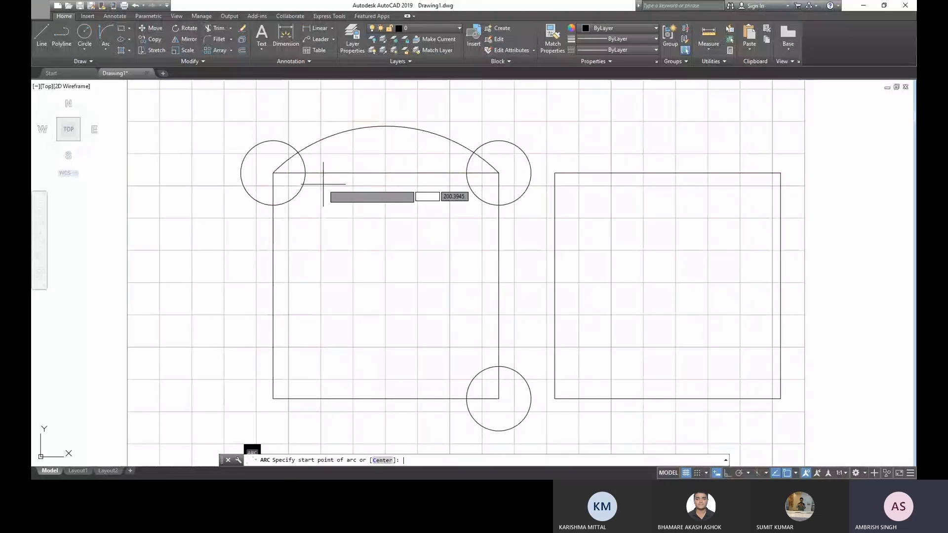
pyautogui.click(273, 173)
pyautogui.click(273, 398)
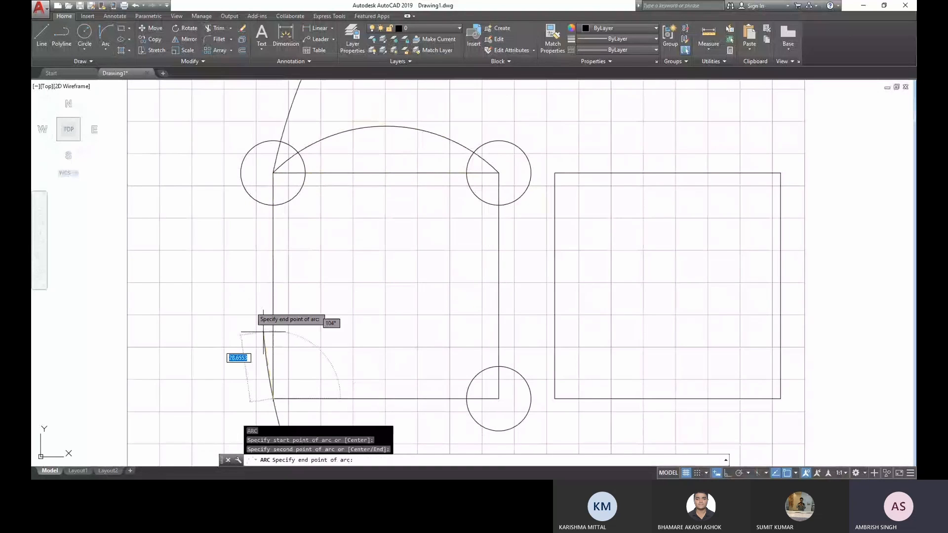
# - Draw a Start, End, Direction arc from the left square's top-left to bottom-left corner, bulging outward with a freehand tangent direction
pyautogui.click(112, 38)
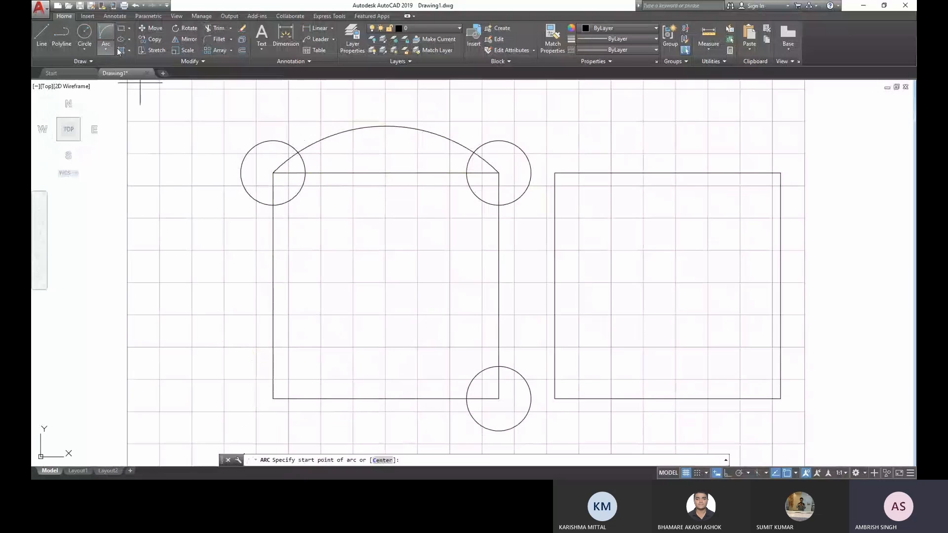
pyautogui.click(273, 173)
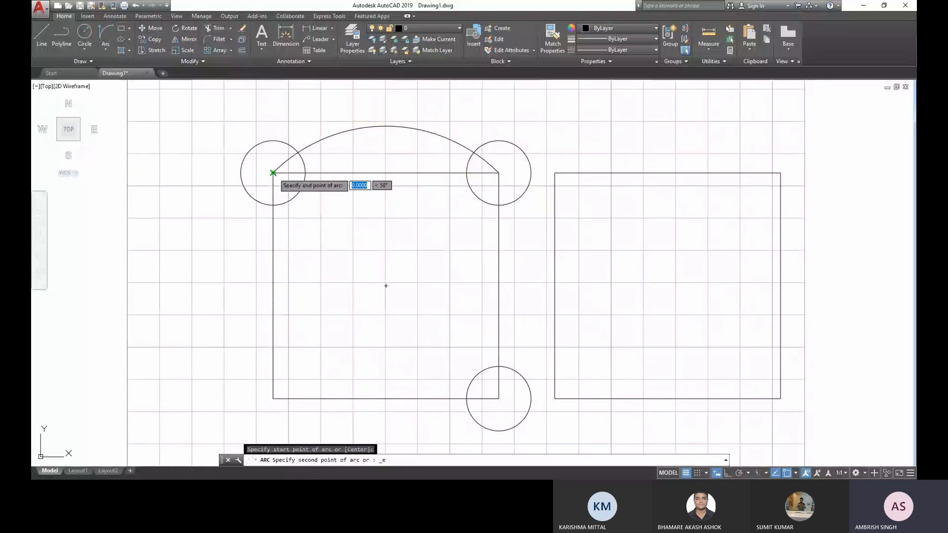
pyautogui.click(273, 398)
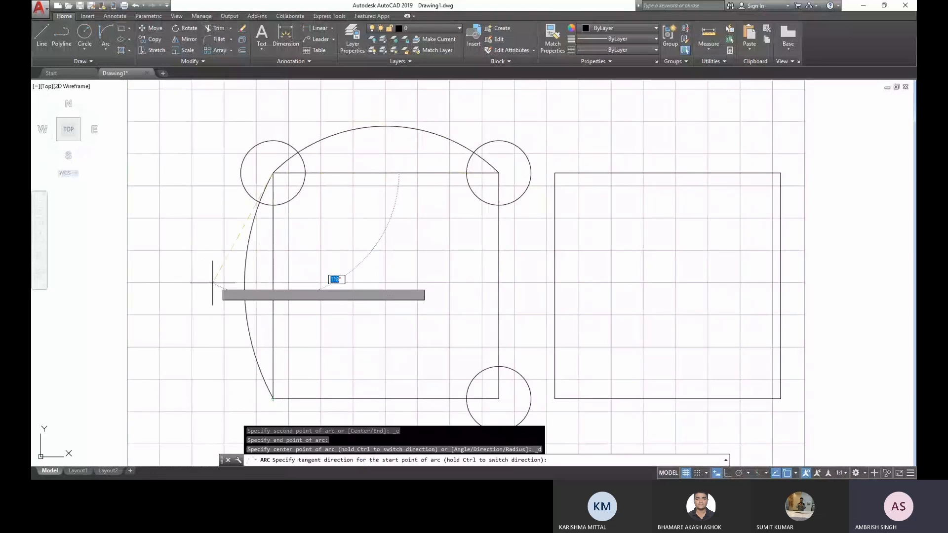
pyautogui.click(187, 279)
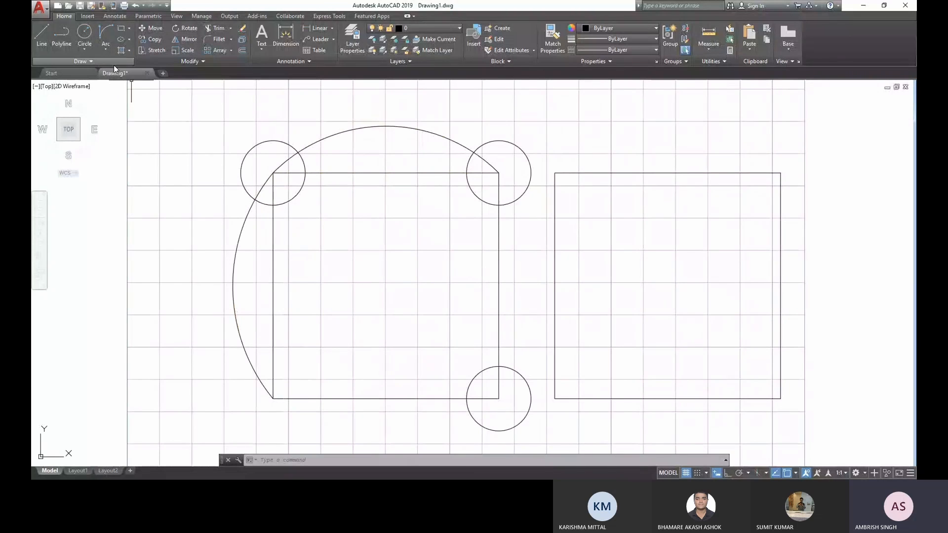
# - Draw a freehand fit-point spline through five points, running from inside the left square into the right square, and delete it
pyautogui.click(81, 60)
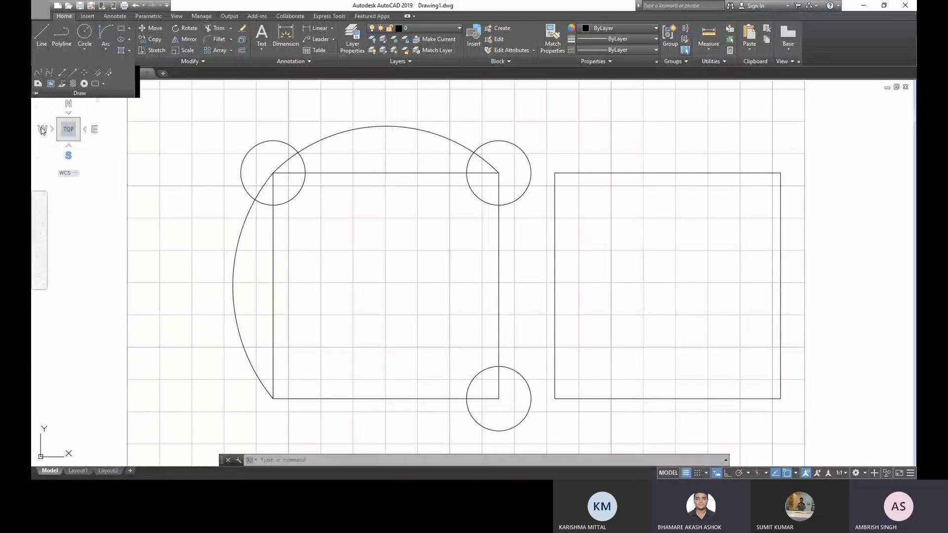
pyautogui.click(37, 73)
pyautogui.click(344, 332)
pyautogui.click(377, 249)
pyautogui.click(549, 341)
pyautogui.click(632, 335)
pyautogui.click(666, 250)
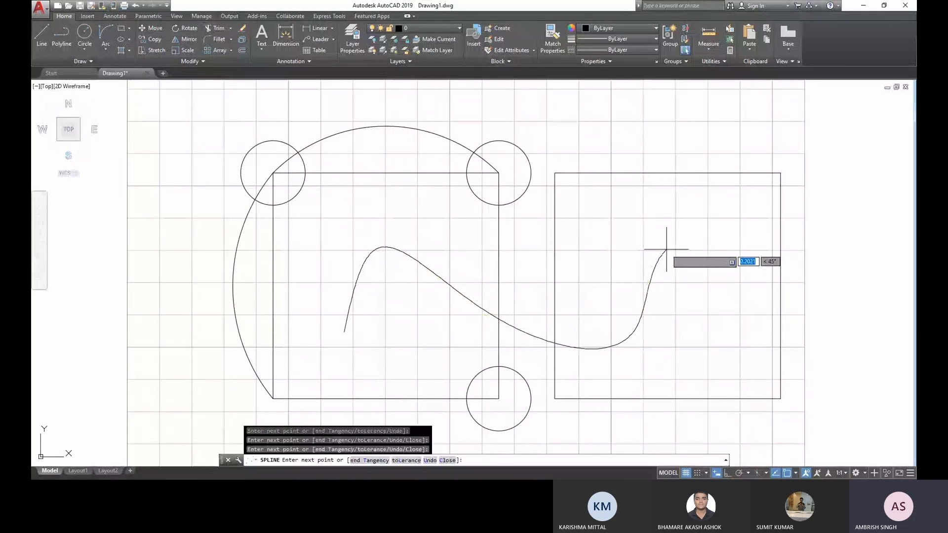
pyautogui.press('Return')
pyautogui.click(677, 275)
pyautogui.click(631, 275)
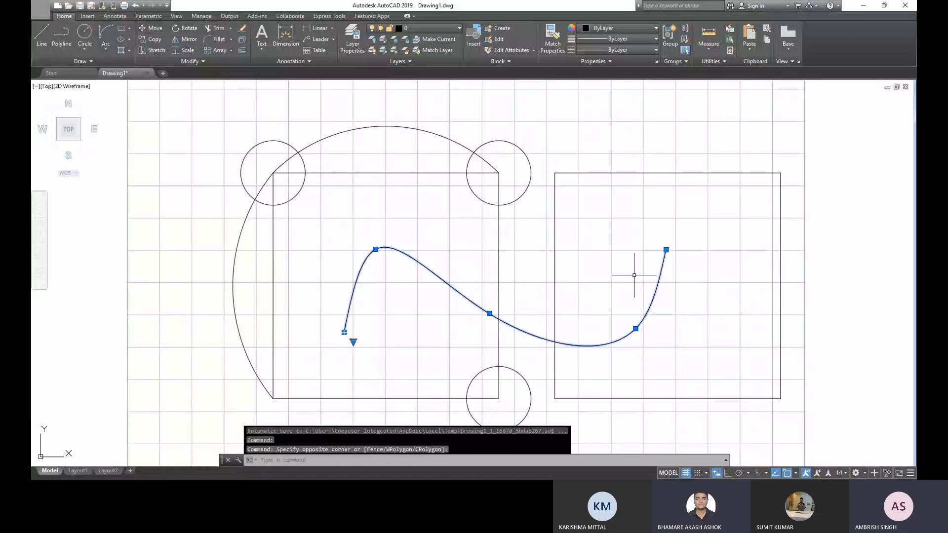
pyautogui.press('Delete')
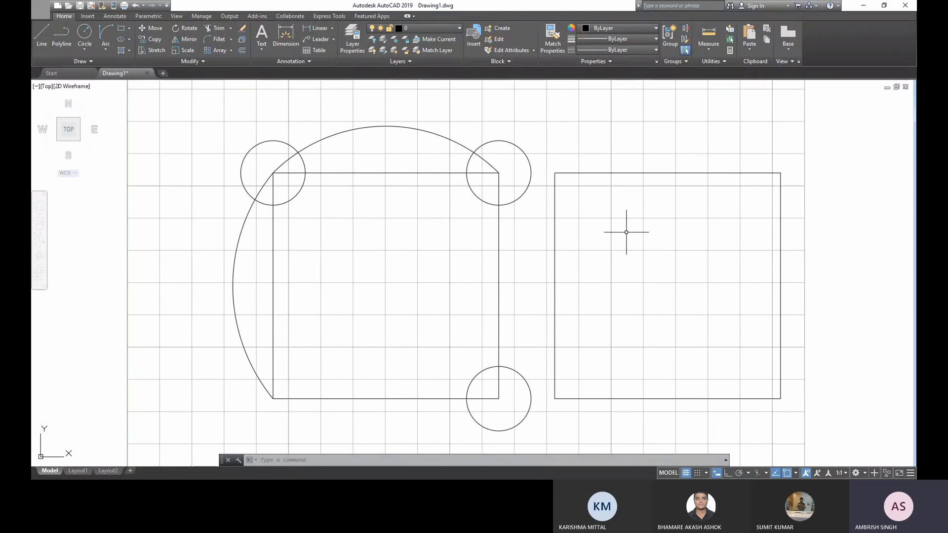
# - Delete the right square, leaving the left square with its circles and arcs
pyautogui.click(619, 422)
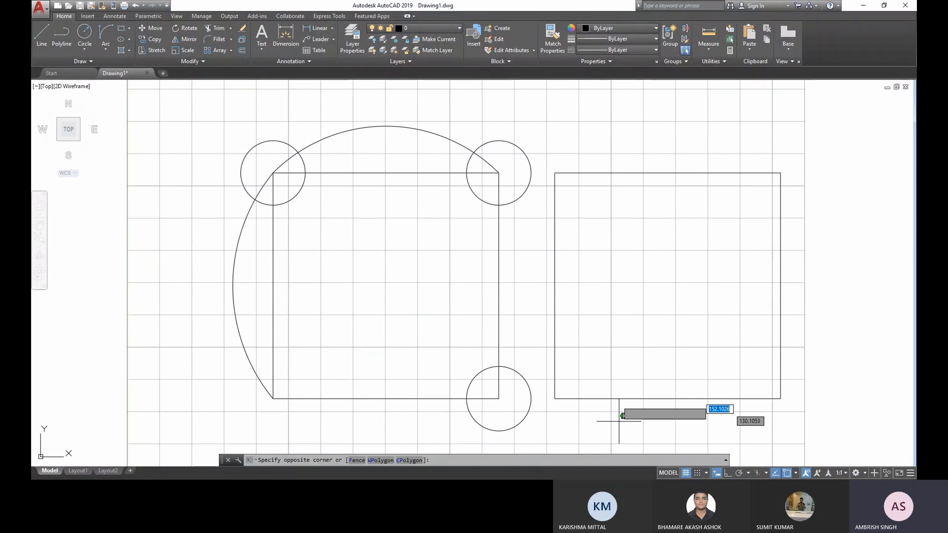
pyautogui.click(566, 295)
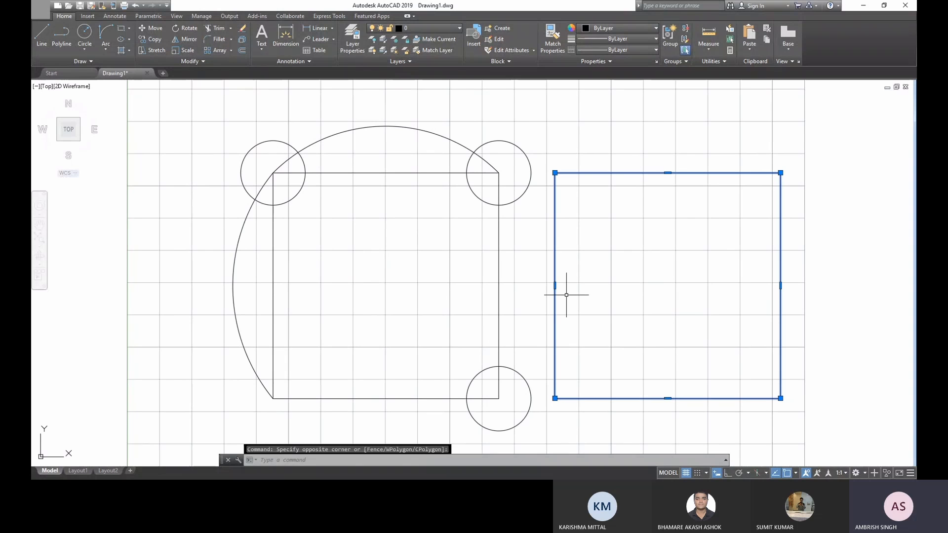
pyautogui.press('Delete')
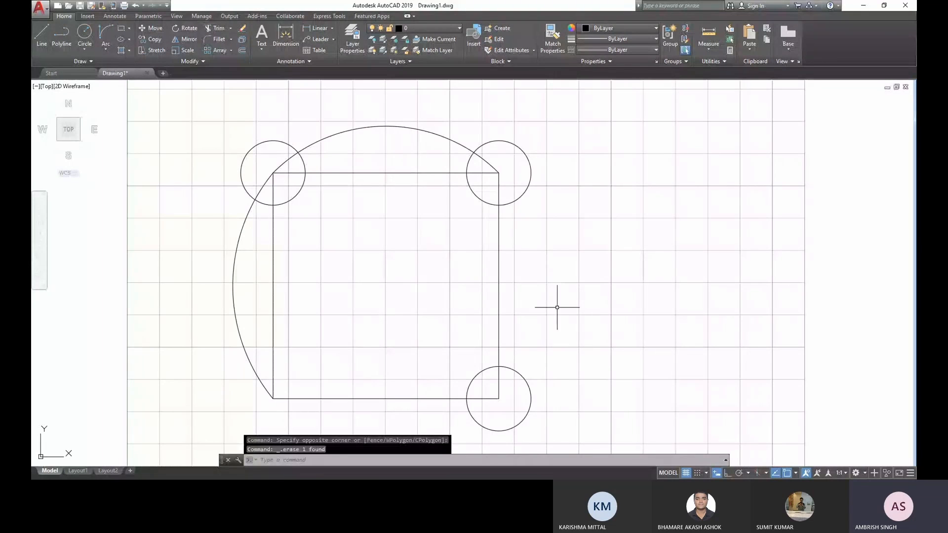
pyautogui.moveTo(556, 307)
pyautogui.mouseDown(button='middle')
pyautogui.moveTo(549, 285)
pyautogui.moveTo(461, 306)
pyautogui.mouseUp(button='middle')
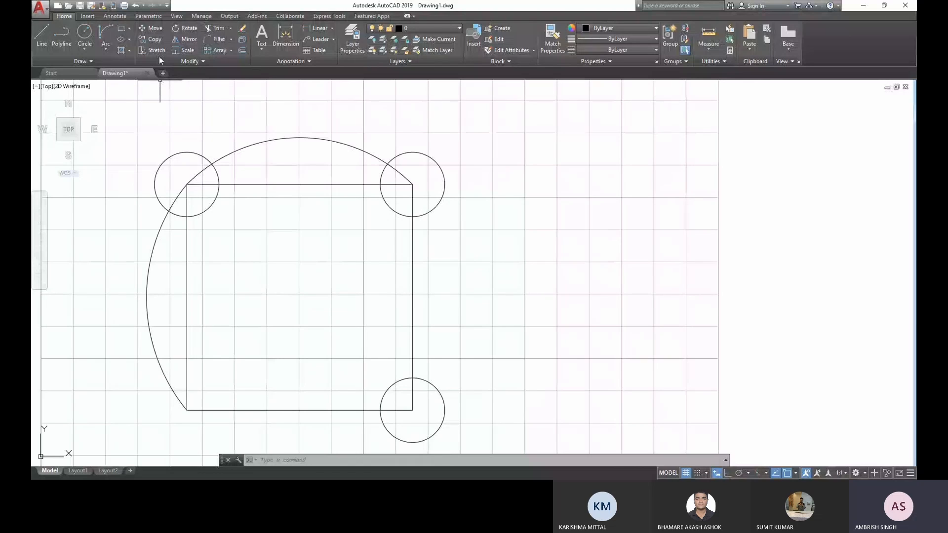
pyautogui.click(460, 206)
pyautogui.click(436, 179)
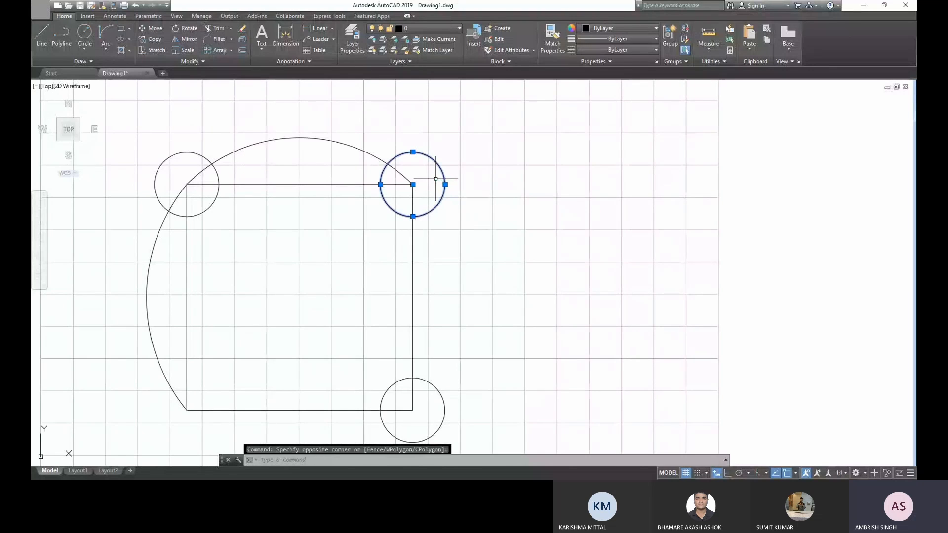
pyautogui.press('Escape')
pyautogui.press('Escape')
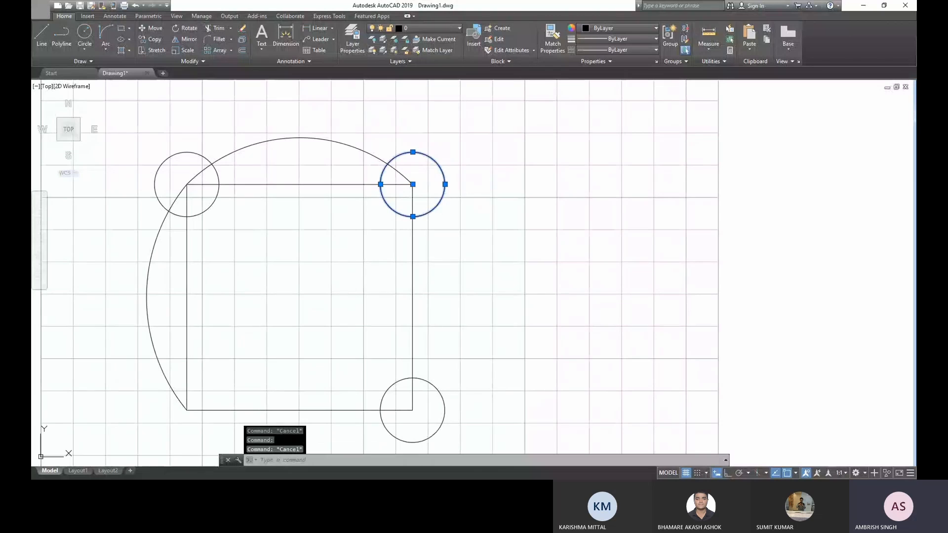
# - Move the circle at the square's top-right corner, using its centre as base point, to the empty area right of the square
pyautogui.click(474, 226)
pyautogui.click(434, 190)
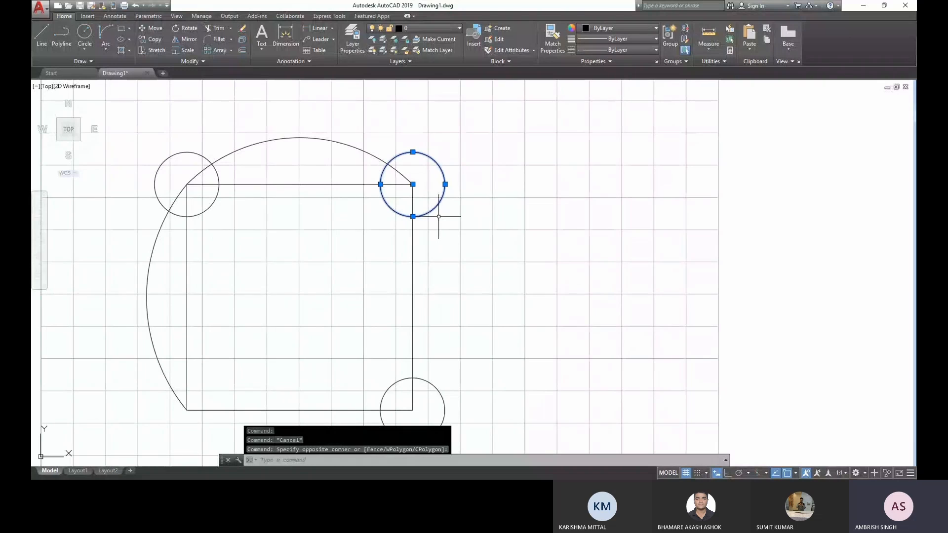
pyautogui.click(157, 28)
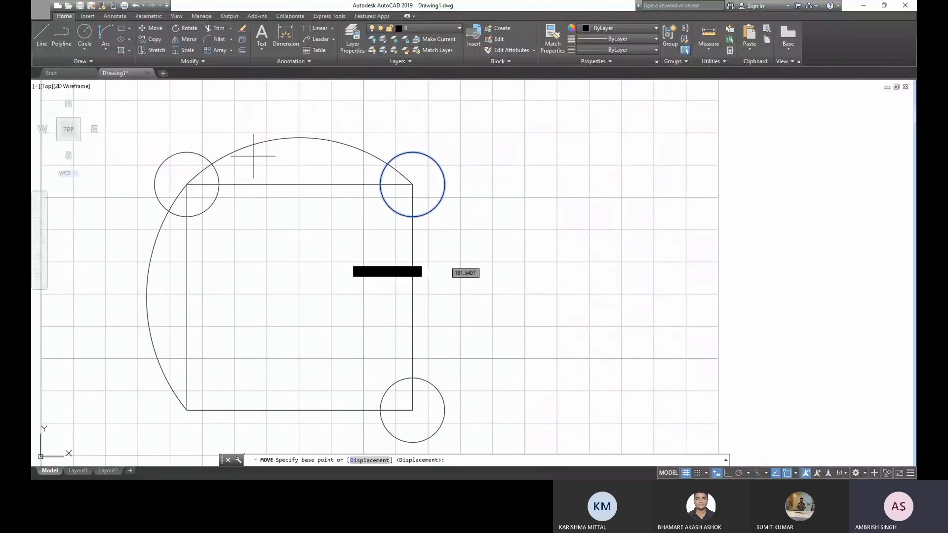
pyautogui.click(413, 185)
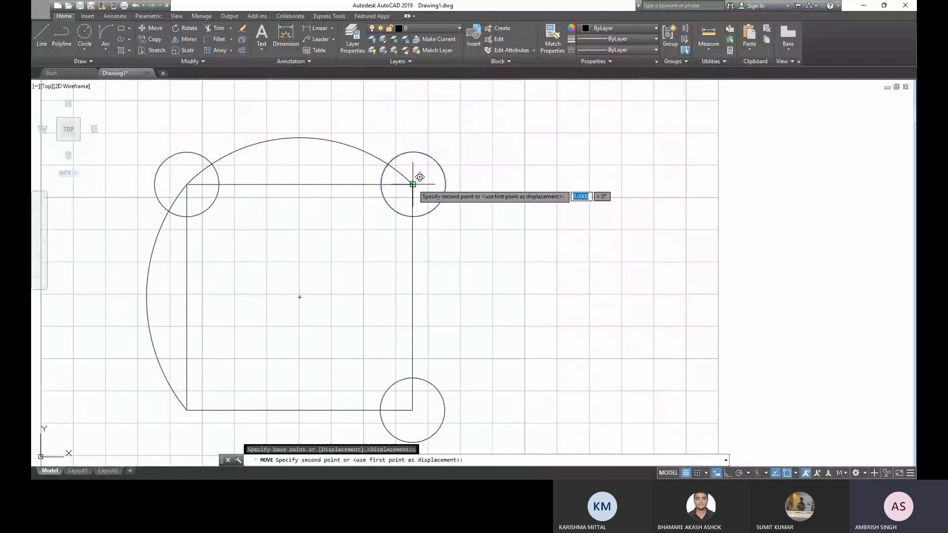
pyautogui.click(637, 224)
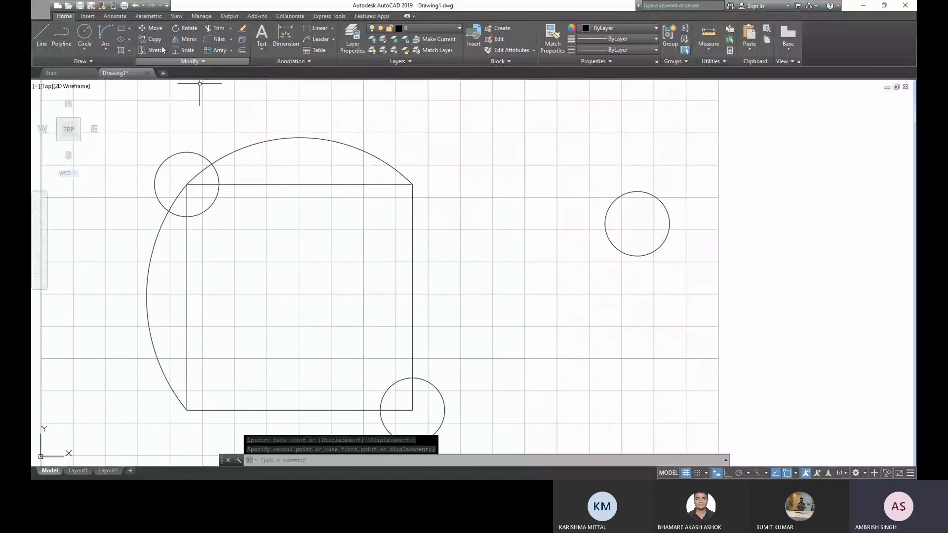
# - Copy the moved circle by its centre to the square's top-right corner, bottom-left corner and approximate middle
pyautogui.click(732, 321)
pyautogui.click(662, 242)
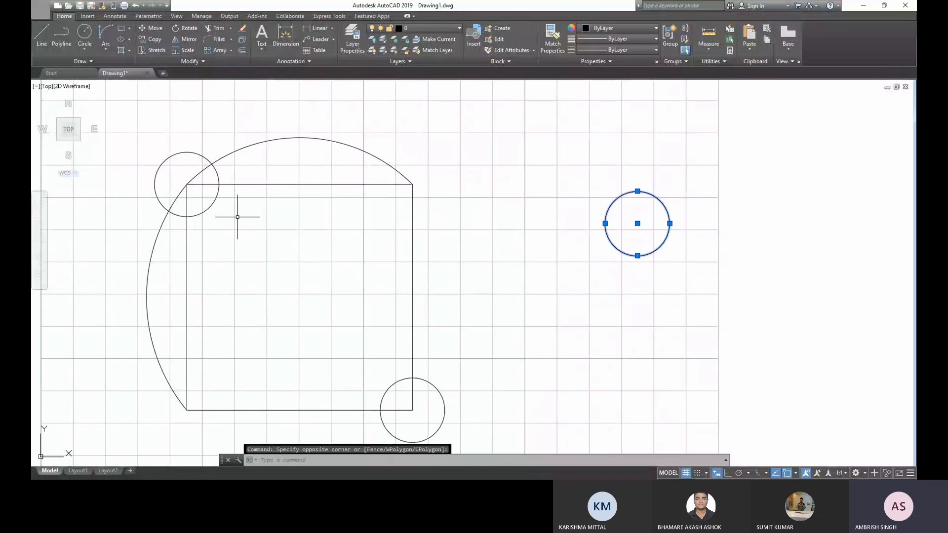
pyautogui.click(147, 39)
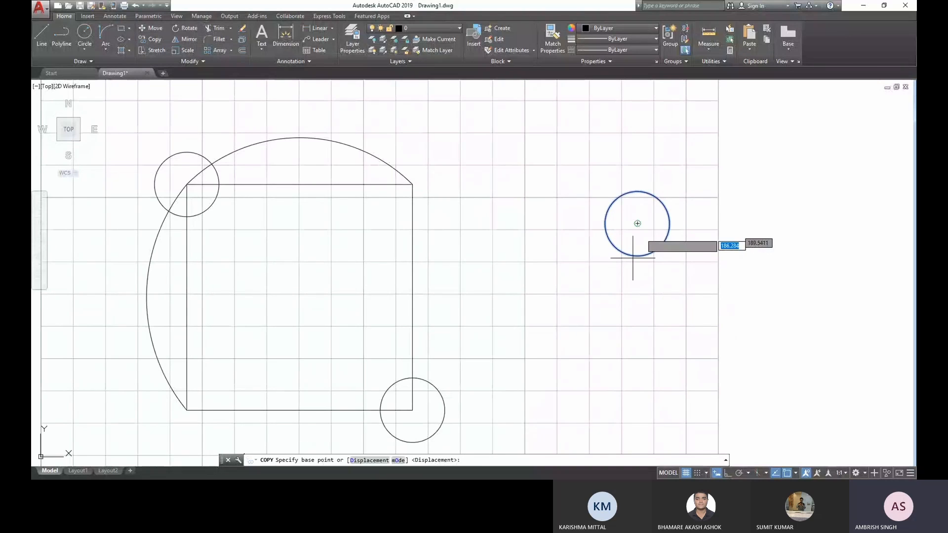
pyautogui.click(637, 223)
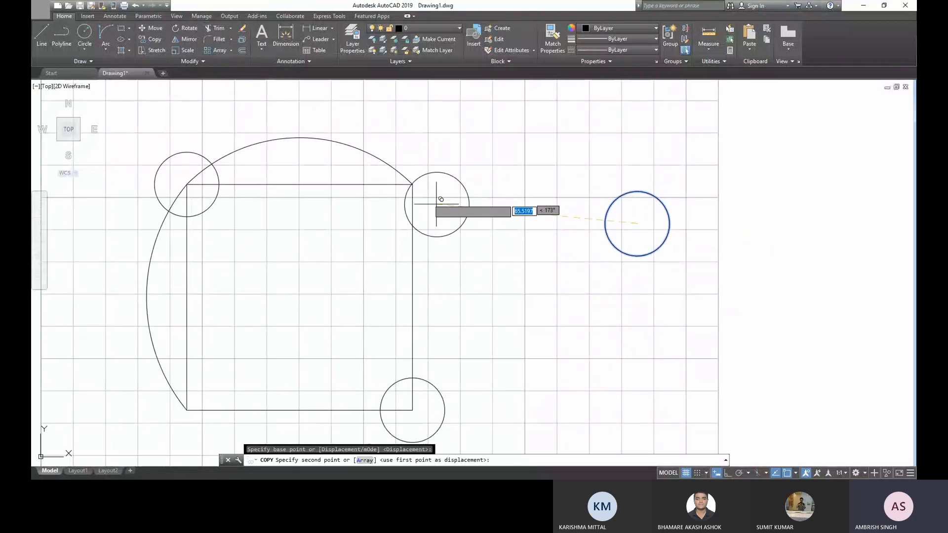
pyautogui.click(412, 184)
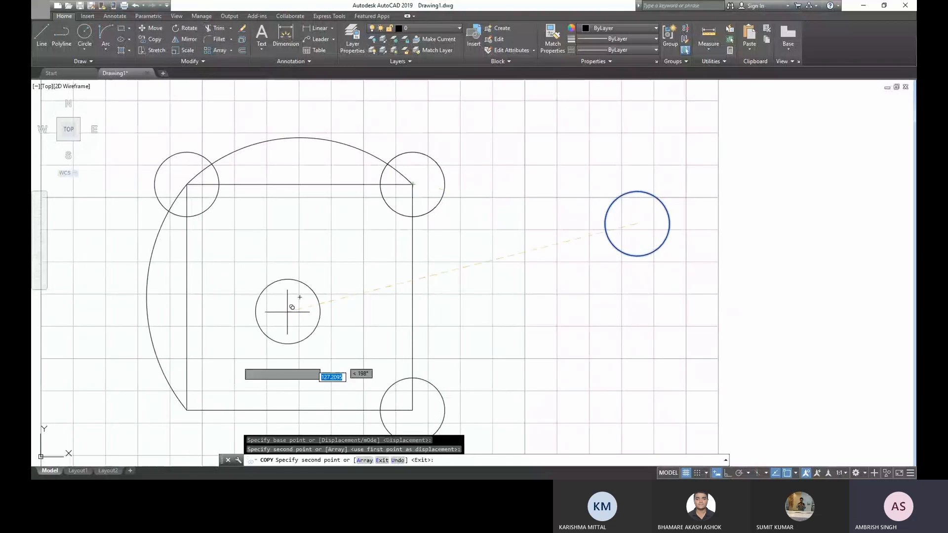
pyautogui.click(187, 409)
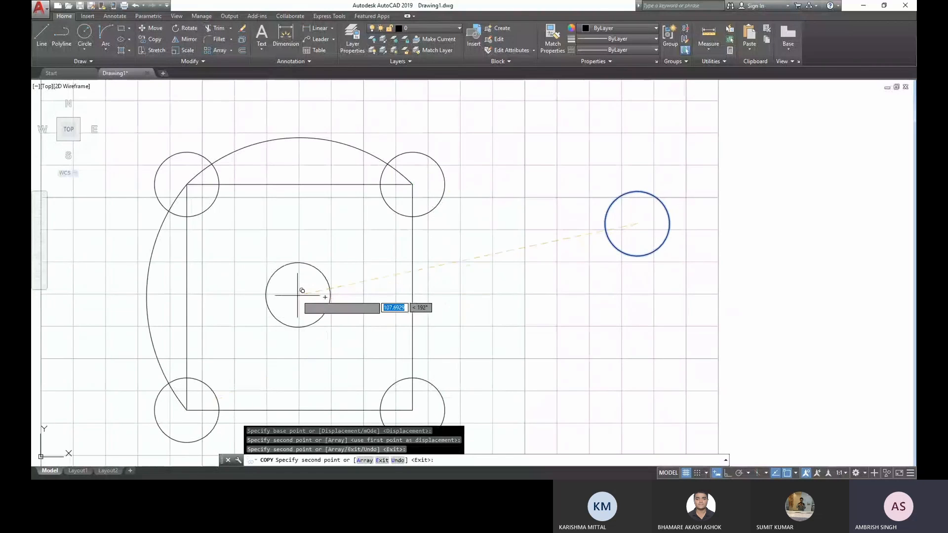
pyautogui.click(297, 296)
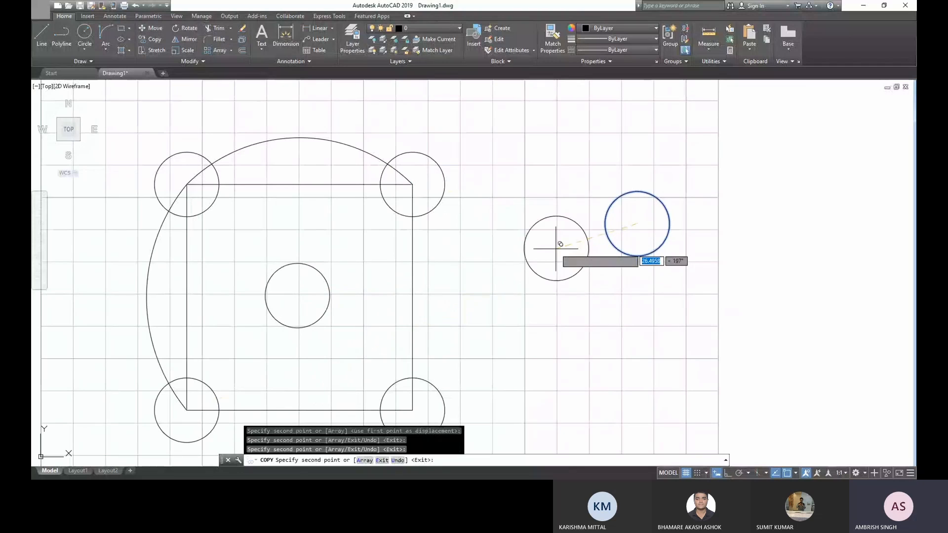
pyautogui.press('Escape')
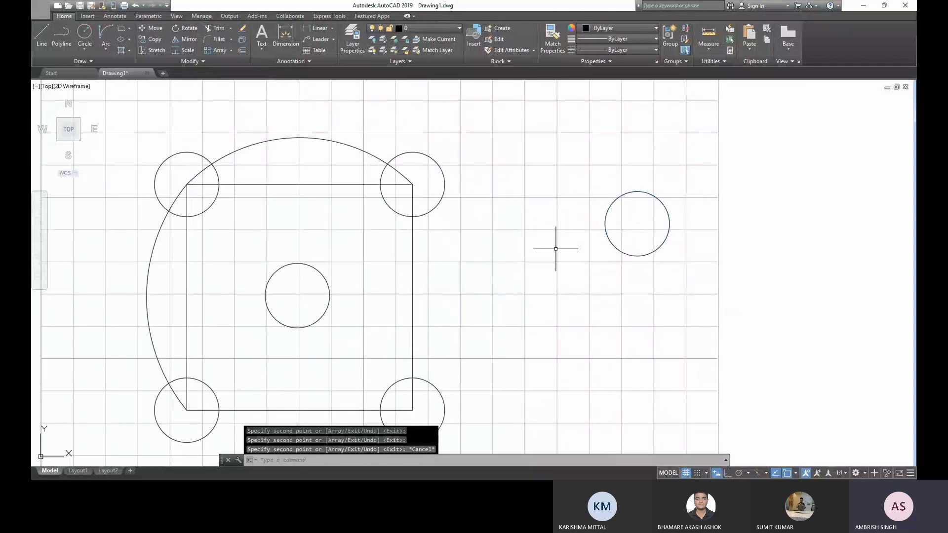
pyautogui.click(650, 269)
pyautogui.click(641, 245)
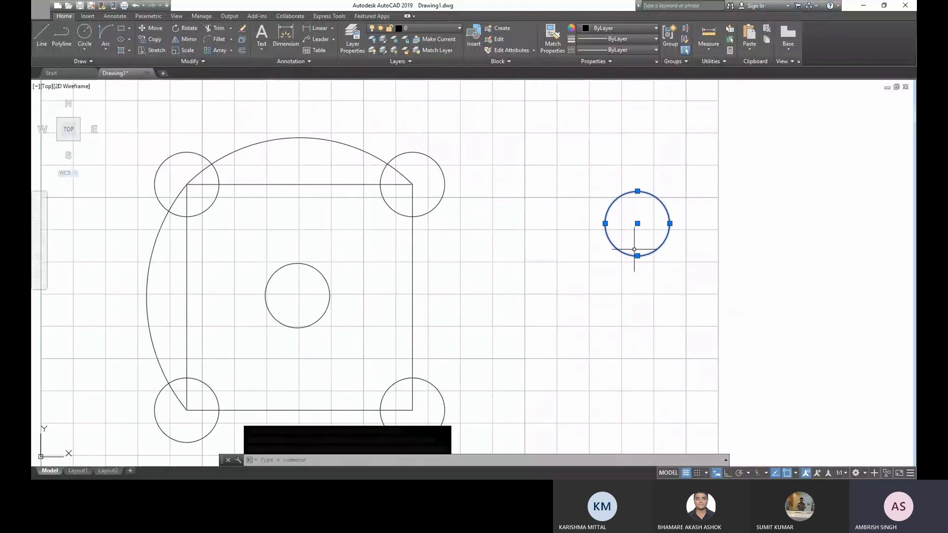
pyautogui.press('Escape')
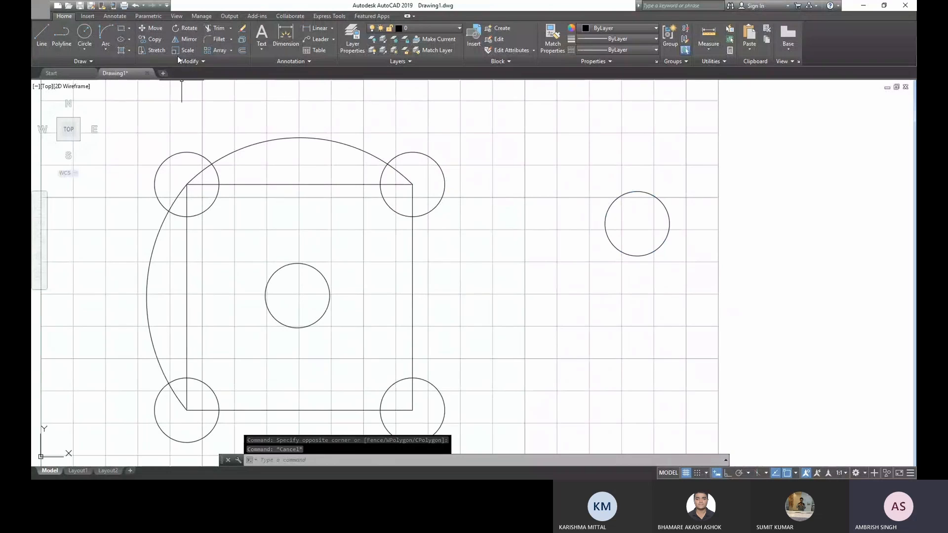
# - Draw a slanted line about 34 mm long between the square and the separate circle, running steeply down to the right
pyautogui.press('l')
pyautogui.press('Return')
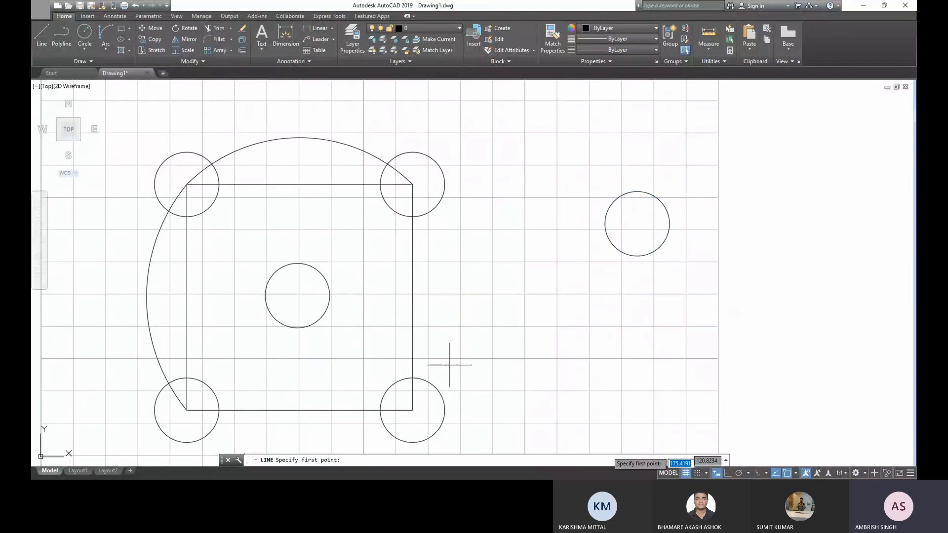
pyautogui.click(486, 138)
pyautogui.click(530, 238)
pyautogui.press('Escape')
pyautogui.press('Escape')
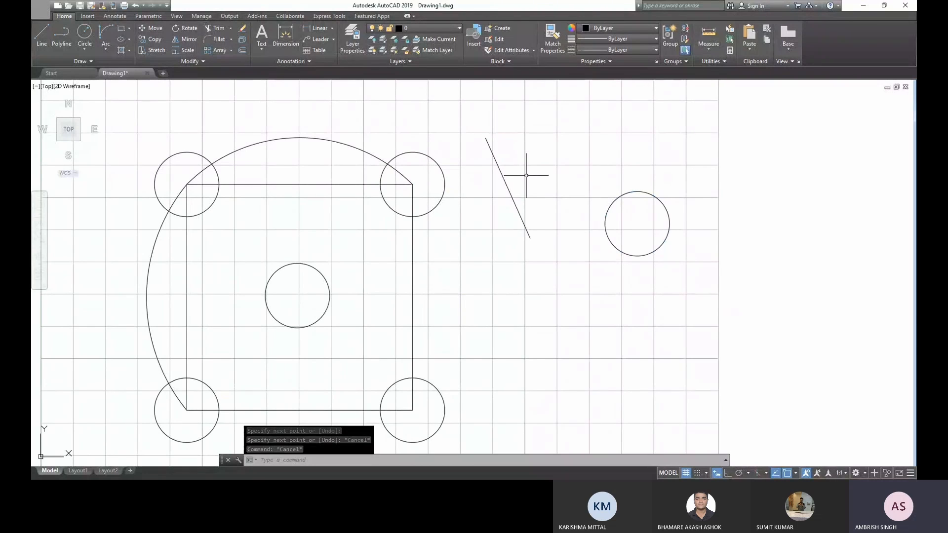
# - Stretch the slanted line's lower endpoint farther down along roughly the same direction, and delete the line
pyautogui.click(508, 190)
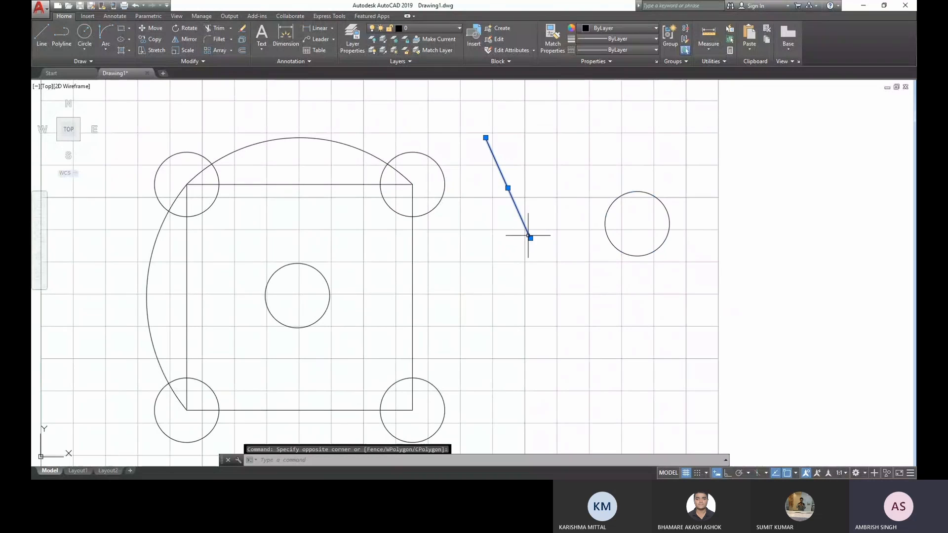
pyautogui.moveTo(531, 239)
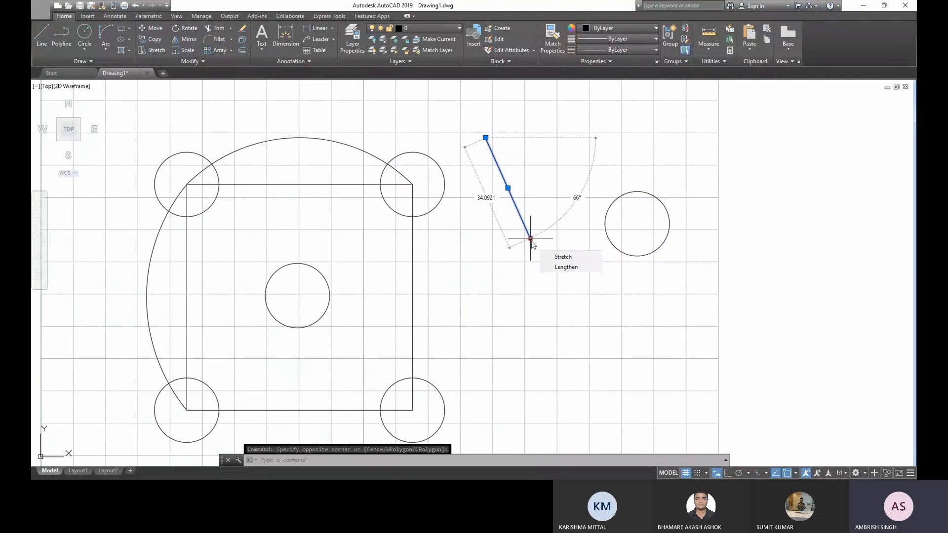
pyautogui.click(563, 257)
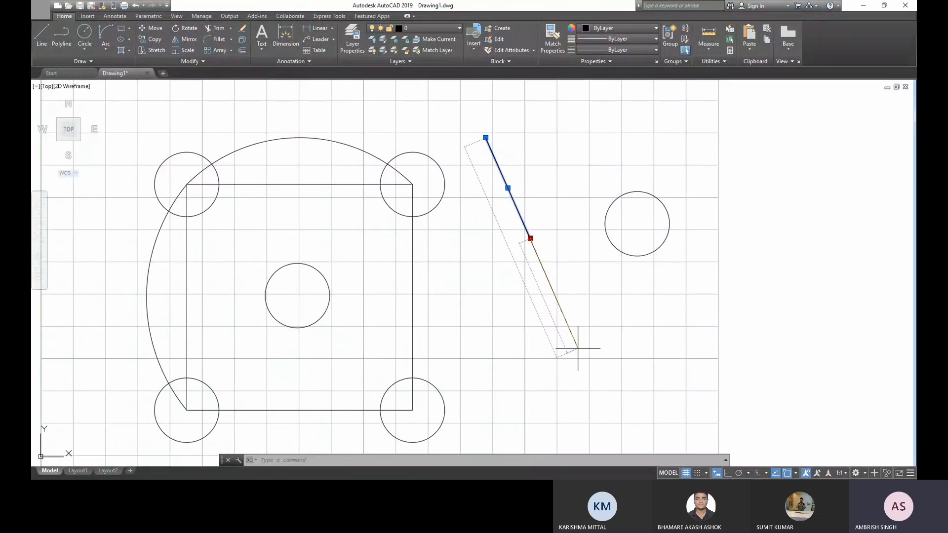
pyautogui.press('Escape')
pyautogui.click(576, 321)
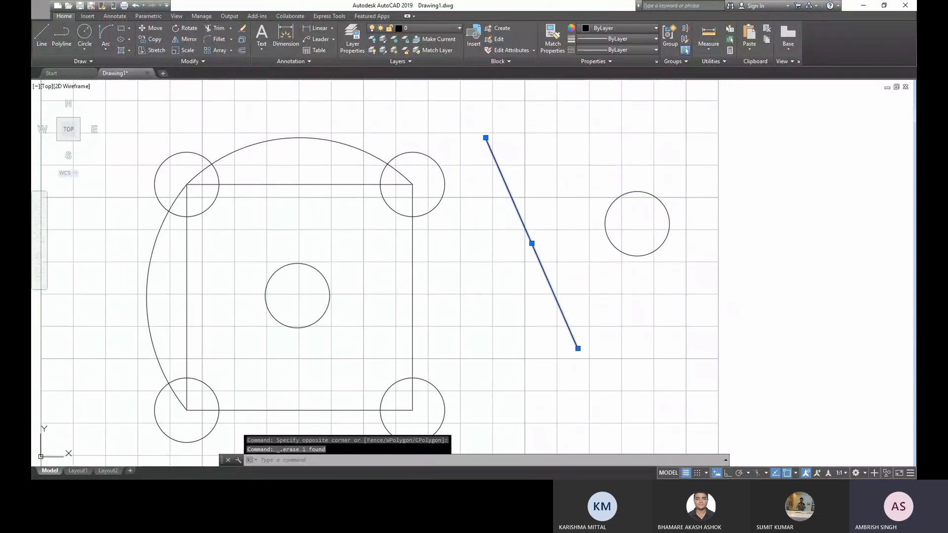
pyautogui.press('Delete')
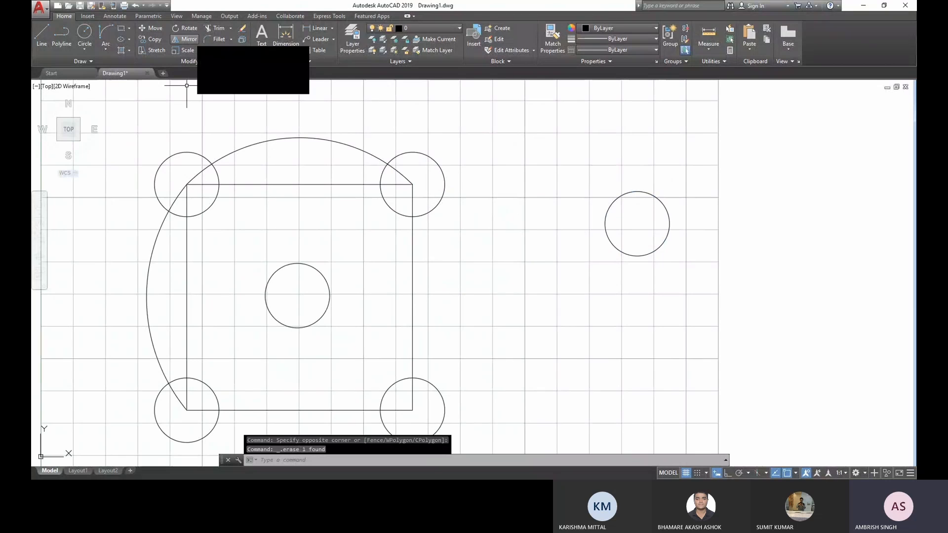
# - Draw a closed irregular six-sided shape with connected freehand lines between the square and the separate circle
pyautogui.write('l')
pyautogui.press('Return')
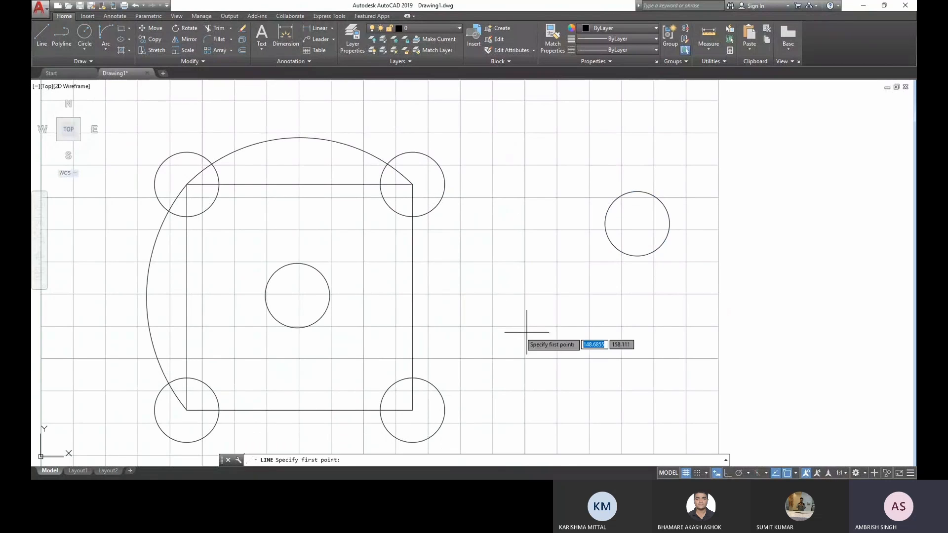
pyautogui.click(520, 332)
pyautogui.click(531, 283)
pyautogui.click(584, 324)
pyautogui.click(571, 403)
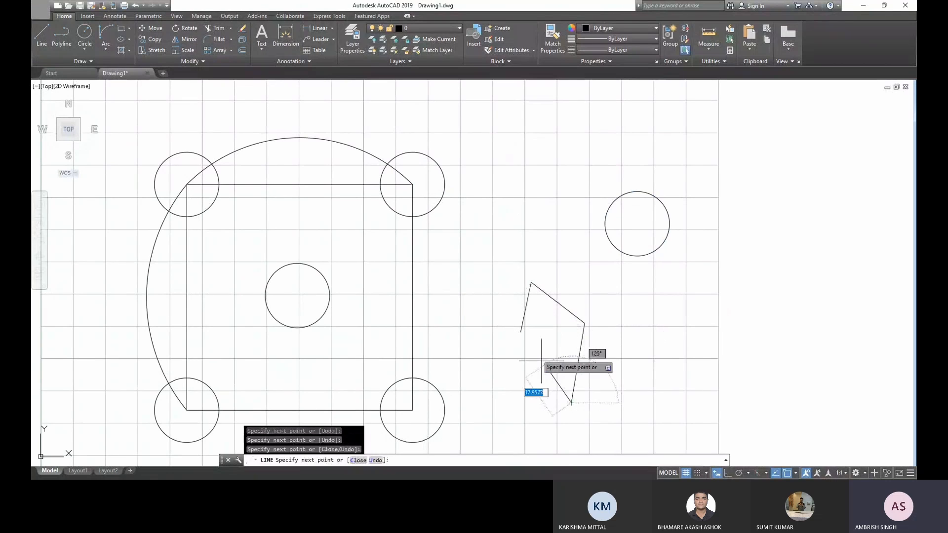
pyautogui.click(535, 352)
pyautogui.click(487, 374)
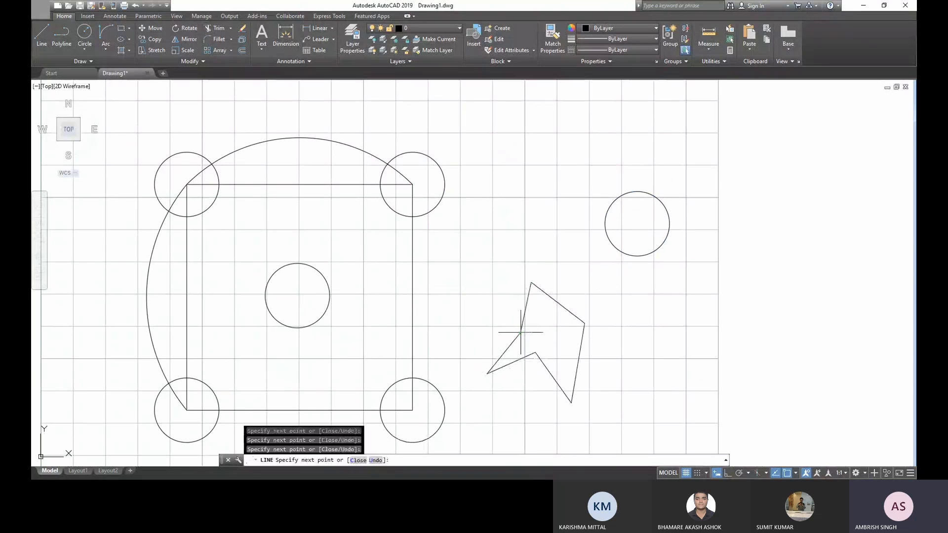
pyautogui.click(521, 332)
pyautogui.press('Escape')
pyautogui.press('Escape')
pyautogui.press('Escape')
# - Rotate the whole irregular six-sided shape by 180 degrees about its inward-pointing lower vertex
pyautogui.moveTo(509, 365); pyautogui.dragTo(509, 365, button='middle')
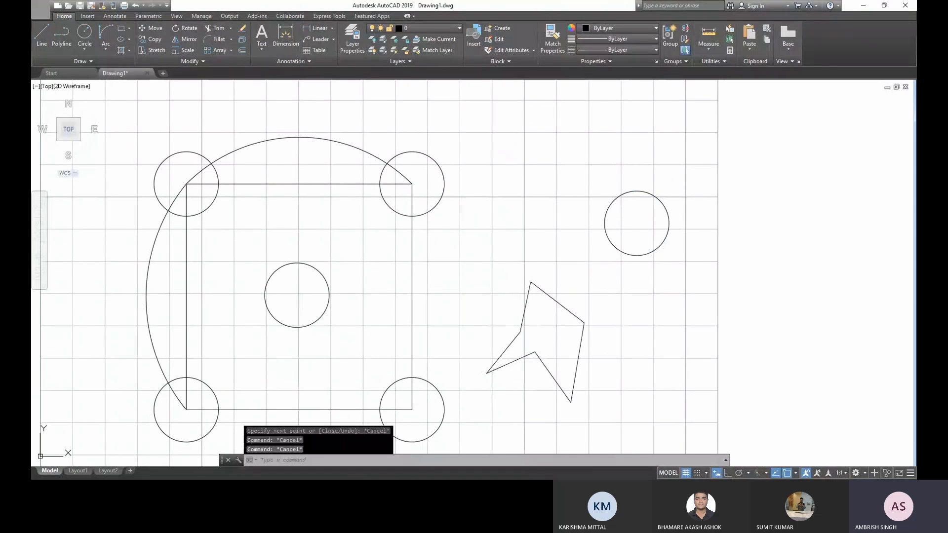
pyautogui.moveTo(574, 386); pyautogui.dragTo(565, 360, button='middle')
pyautogui.click(621, 406)
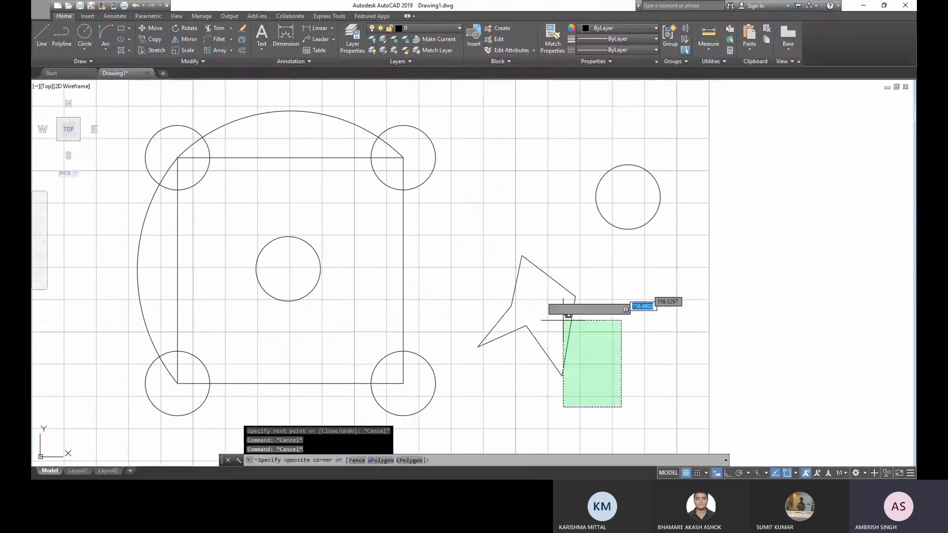
pyautogui.click(493, 252)
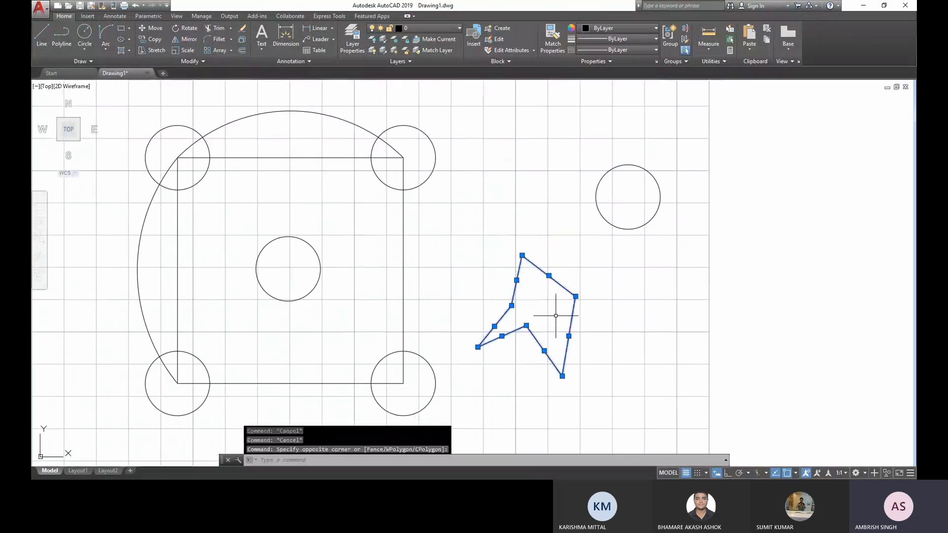
pyautogui.click(189, 28)
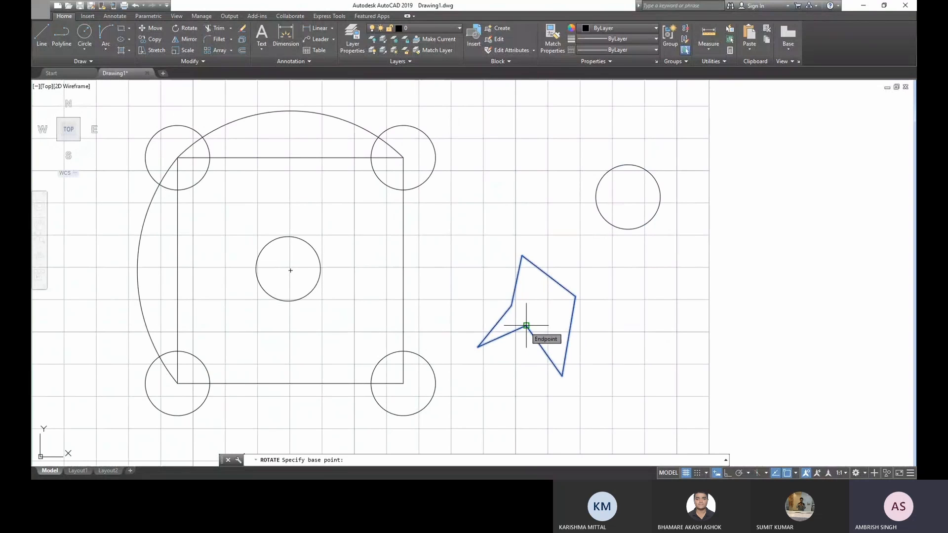
pyautogui.click(526, 326)
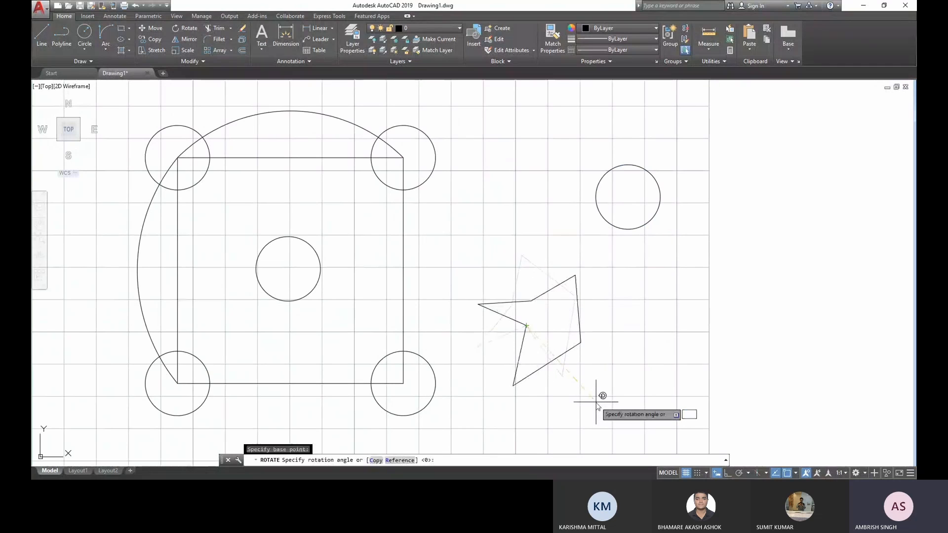
pyautogui.write('180')
pyautogui.press('Return')
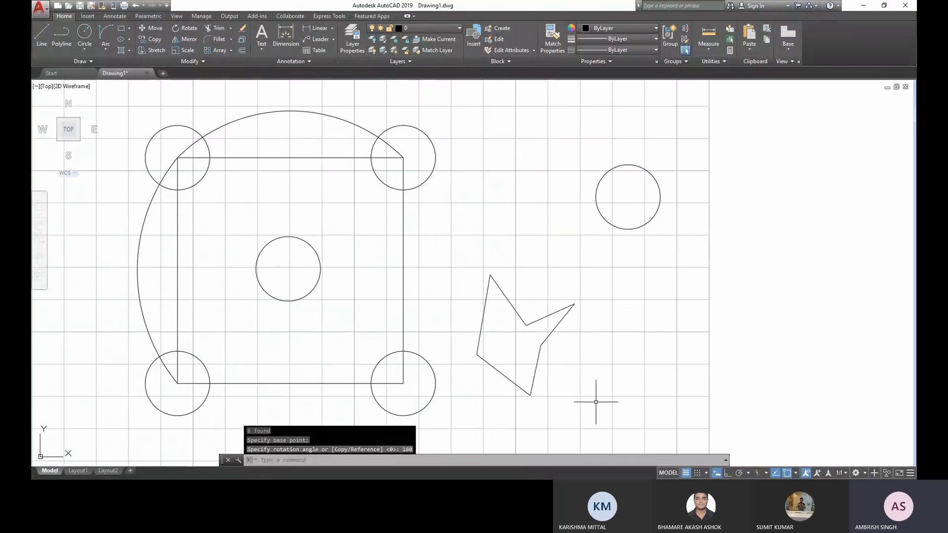
# - Mirror the rotated shape across a vertical line just to its right with Ortho on, keeping the source objects
pyautogui.moveTo(539, 370); pyautogui.dragTo(495, 354, button='middle')
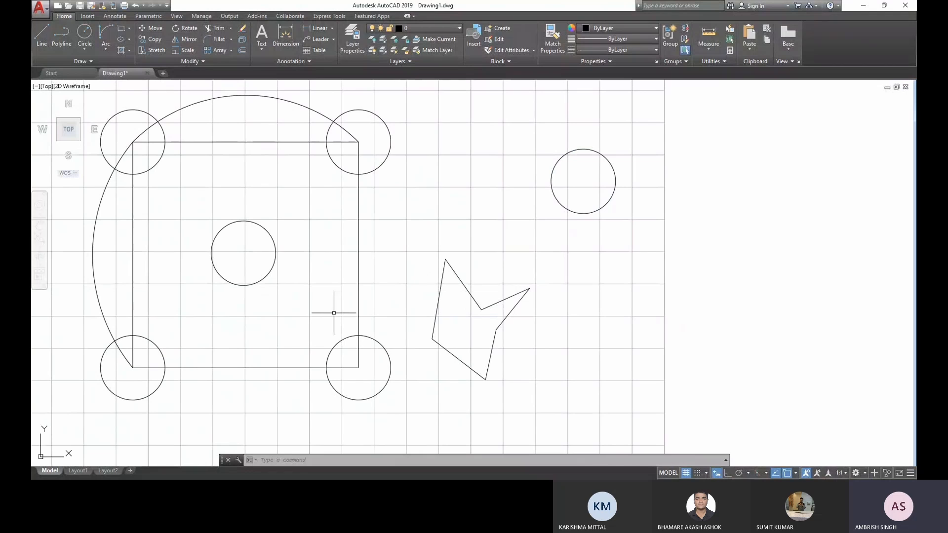
pyautogui.click(560, 388)
pyautogui.click(447, 254)
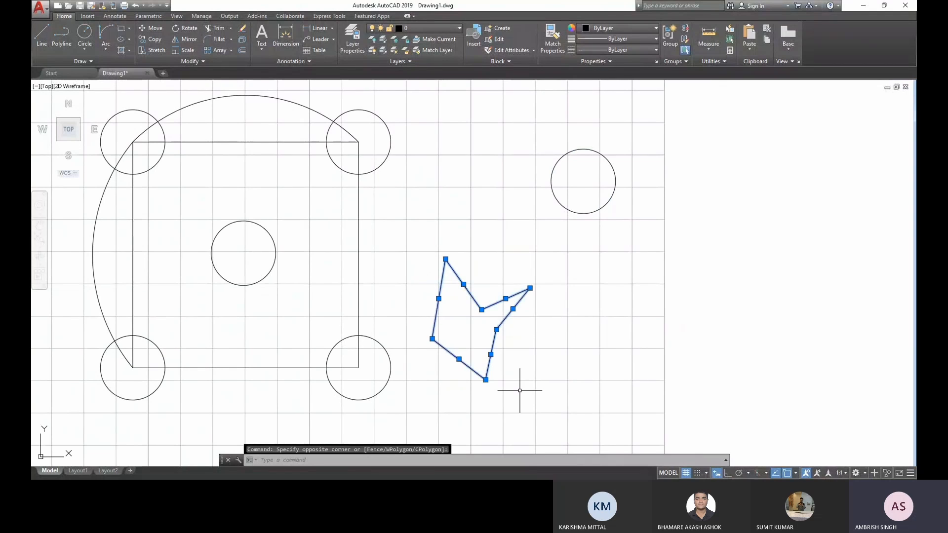
pyautogui.press('Escape')
pyautogui.click(555, 389)
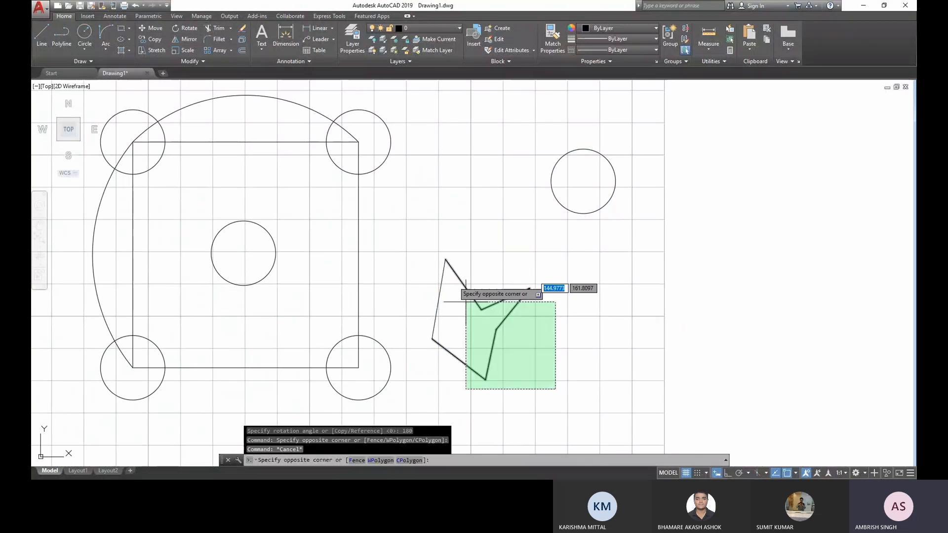
pyautogui.click(424, 238)
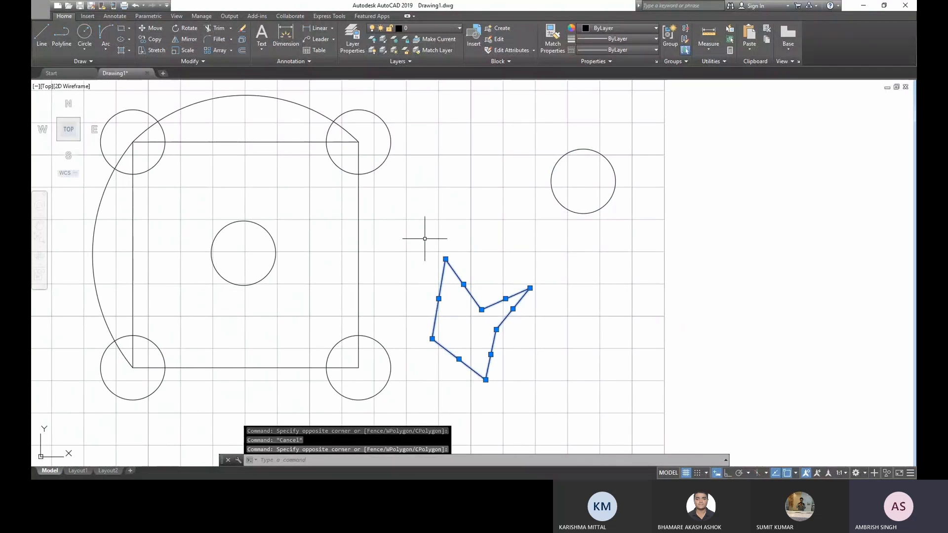
pyautogui.click(179, 38)
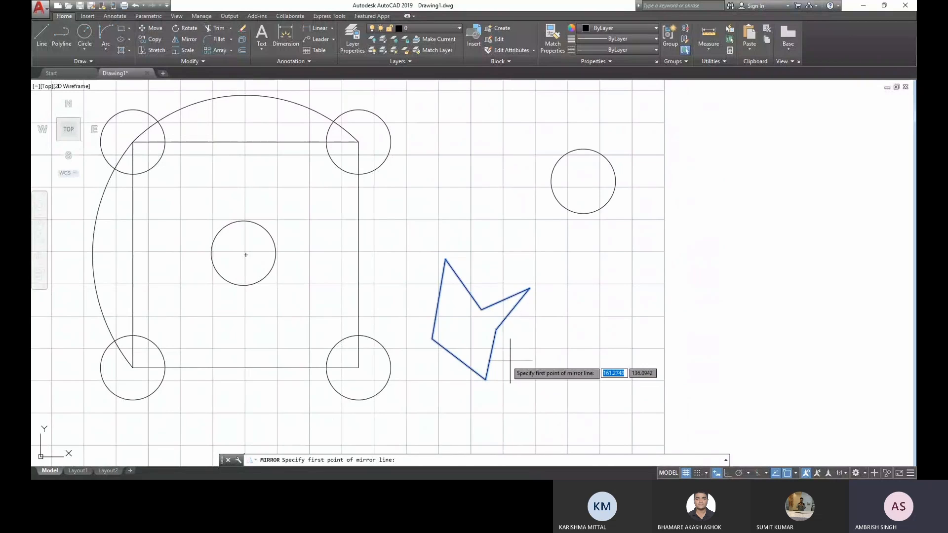
pyautogui.click(541, 381)
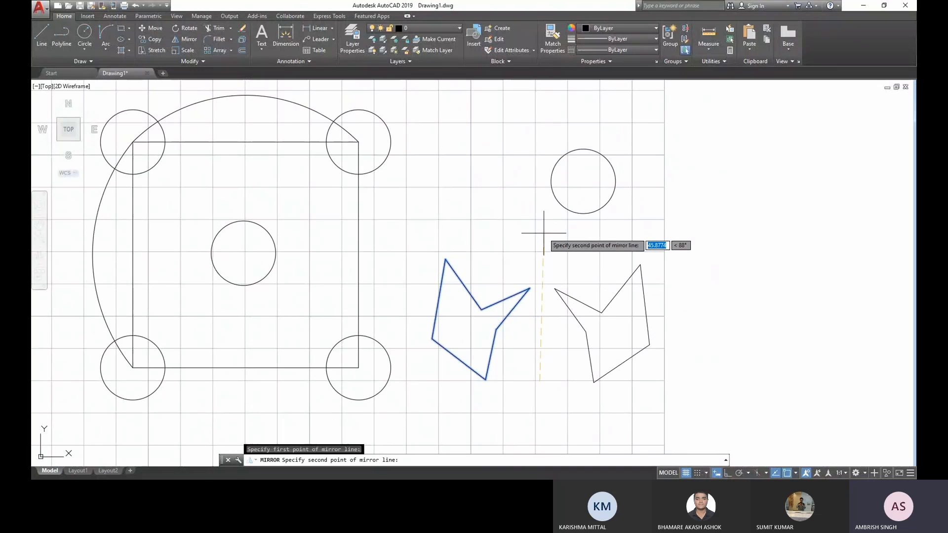
pyautogui.press('F8')
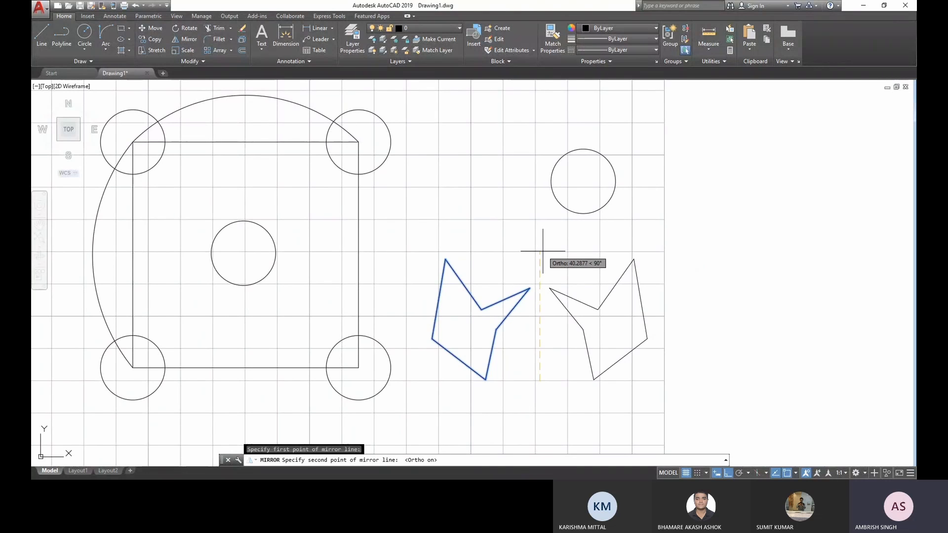
pyautogui.click(540, 230)
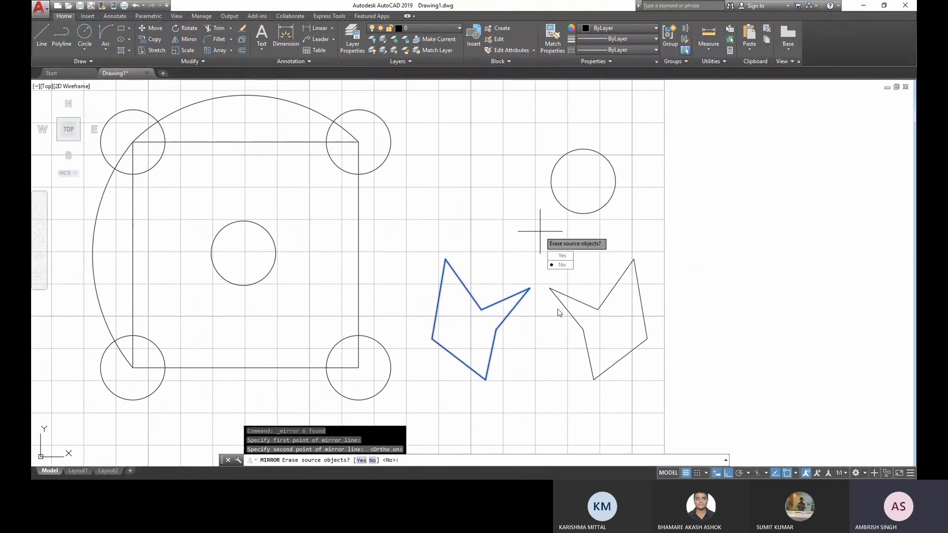
pyautogui.press('Return')
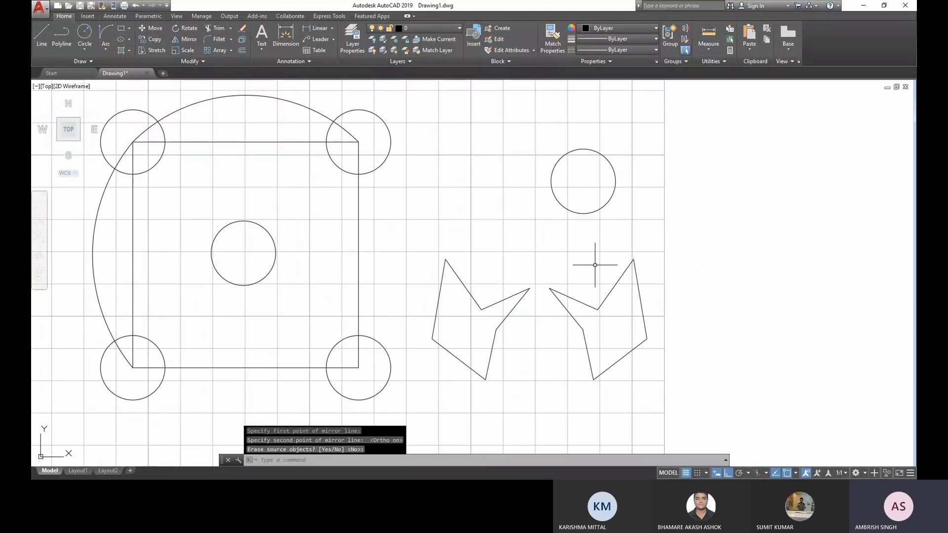
# - Mirror both irregular shapes downward across a horizontal line just below them, keeping the source objects
pyautogui.moveTo(538, 345); pyautogui.dragTo(524, 283, button='middle')
pyautogui.click(522, 283)
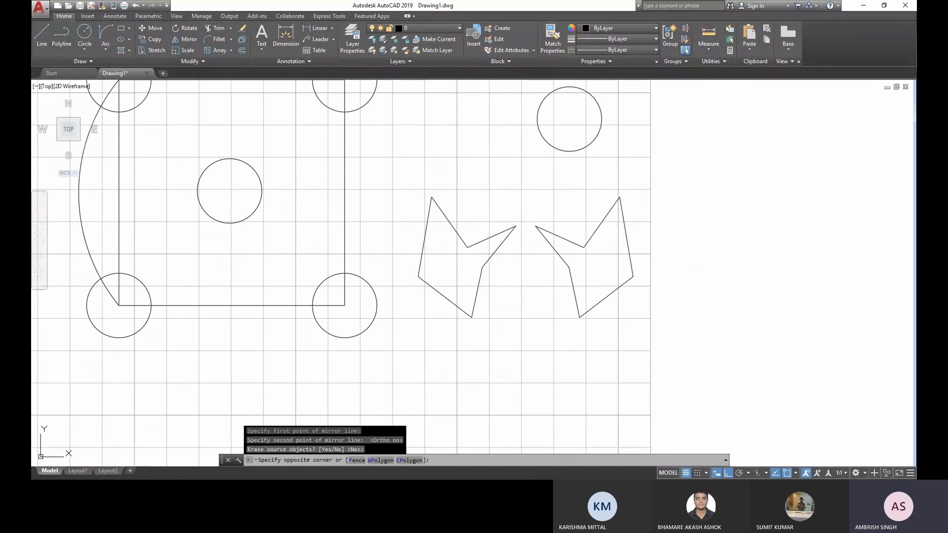
pyautogui.press('Escape')
pyautogui.click(658, 355)
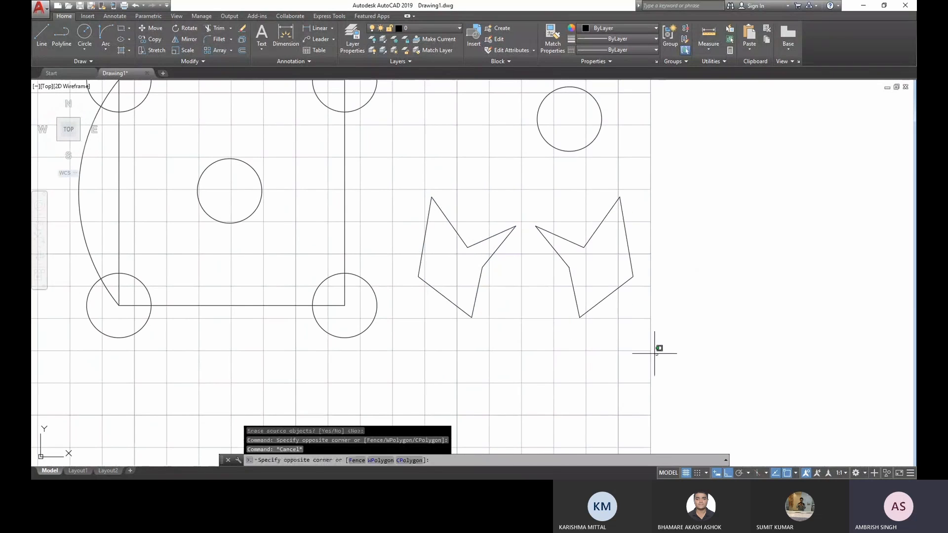
pyautogui.click(418, 197)
pyautogui.click(186, 39)
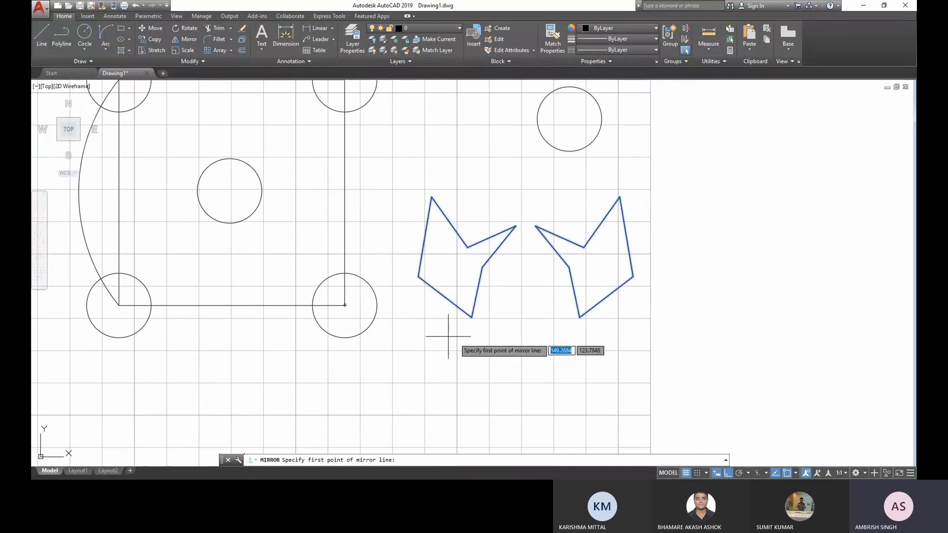
pyautogui.click(412, 335)
pyautogui.click(631, 349)
pyautogui.press('Return')
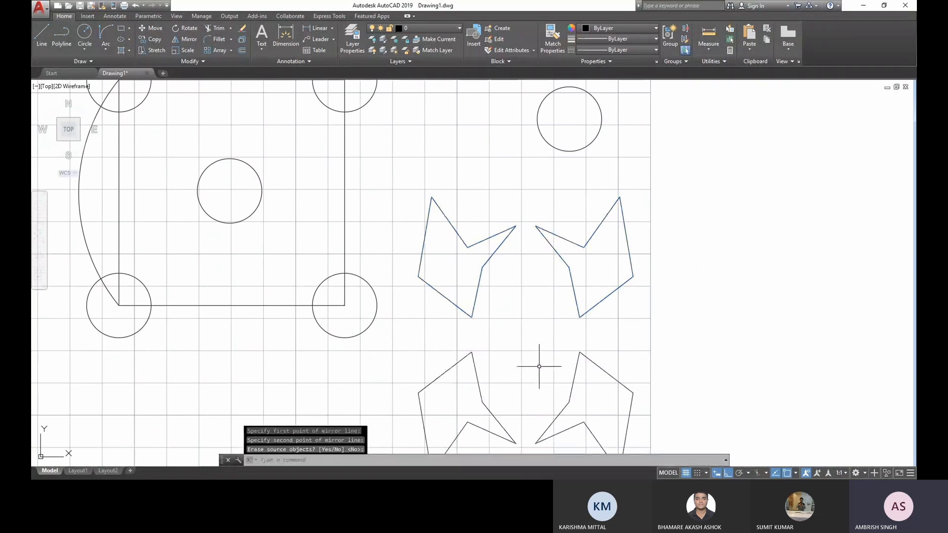
pyautogui.moveTo(520, 339); pyautogui.dragTo(497, 275, button='middle')
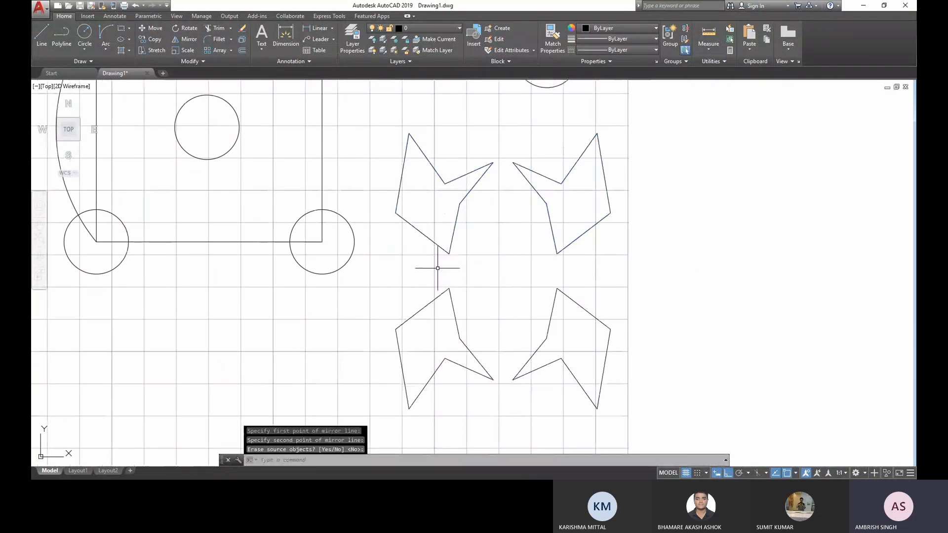
pyautogui.click(657, 429)
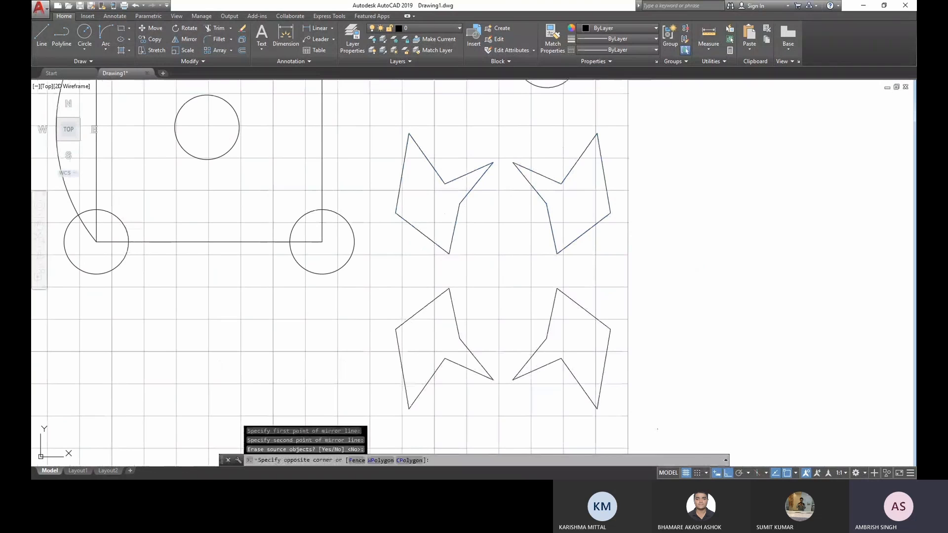
pyautogui.click(343, 282)
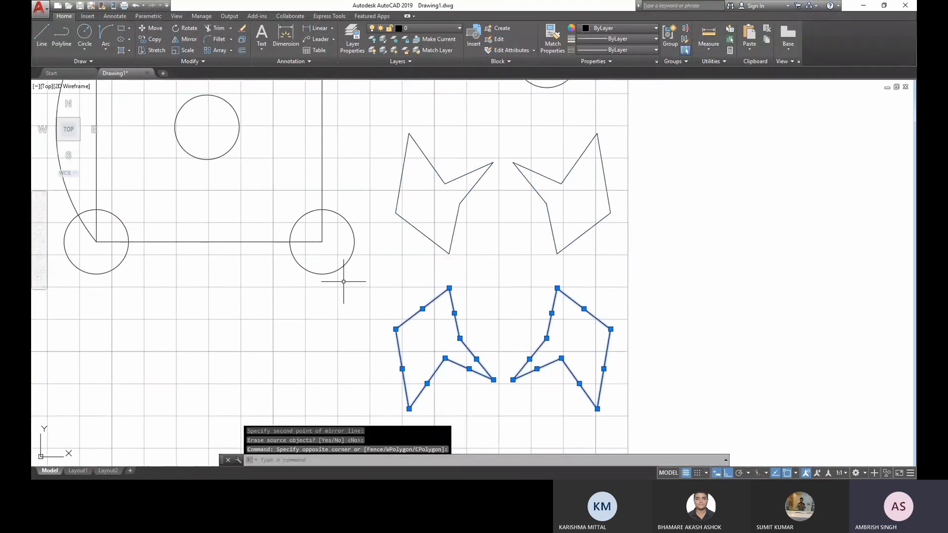
pyautogui.press('Escape')
pyautogui.click(645, 424)
pyautogui.click(398, 307)
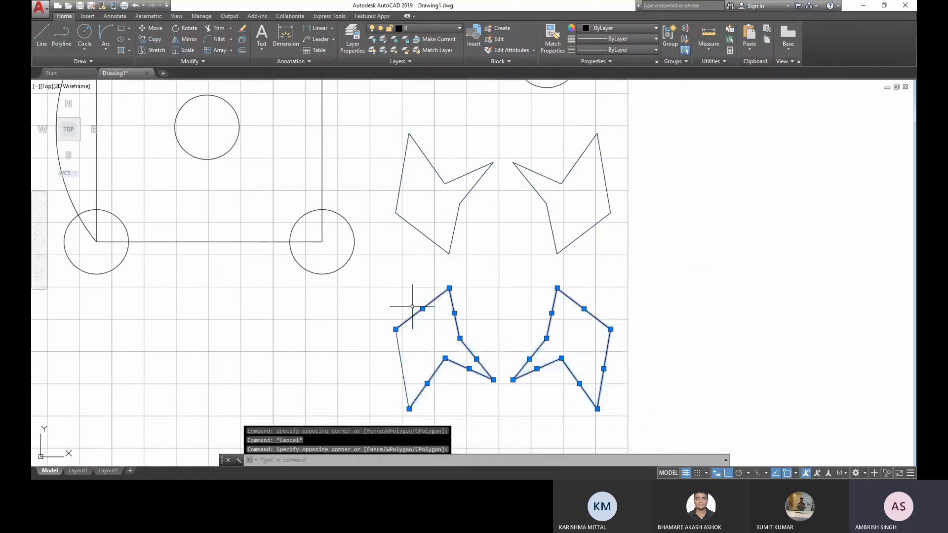
pyautogui.press('Escape')
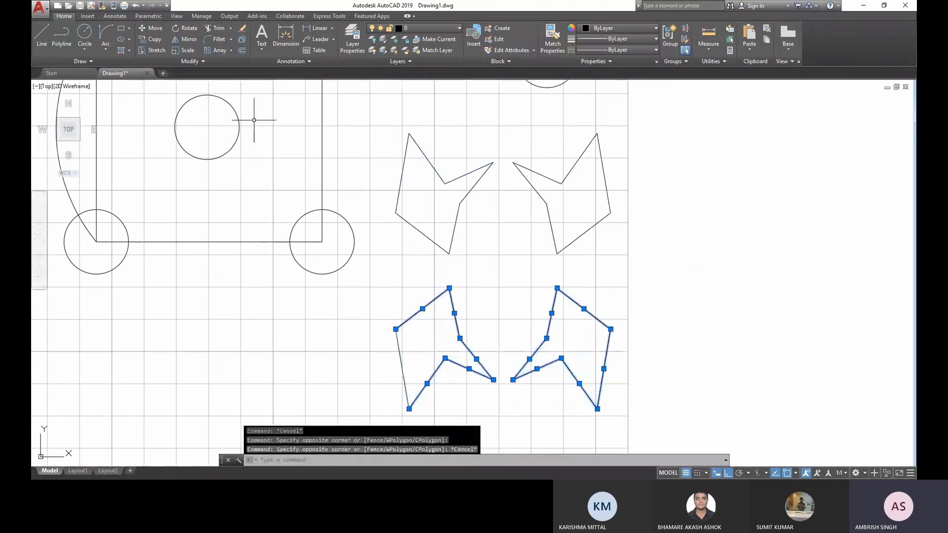
pyautogui.moveTo(254, 120)
pyautogui.mouseDown(button='middle')
pyautogui.moveTo(376, 285)
pyautogui.moveTo(418, 253)
pyautogui.mouseUp(button='middle')
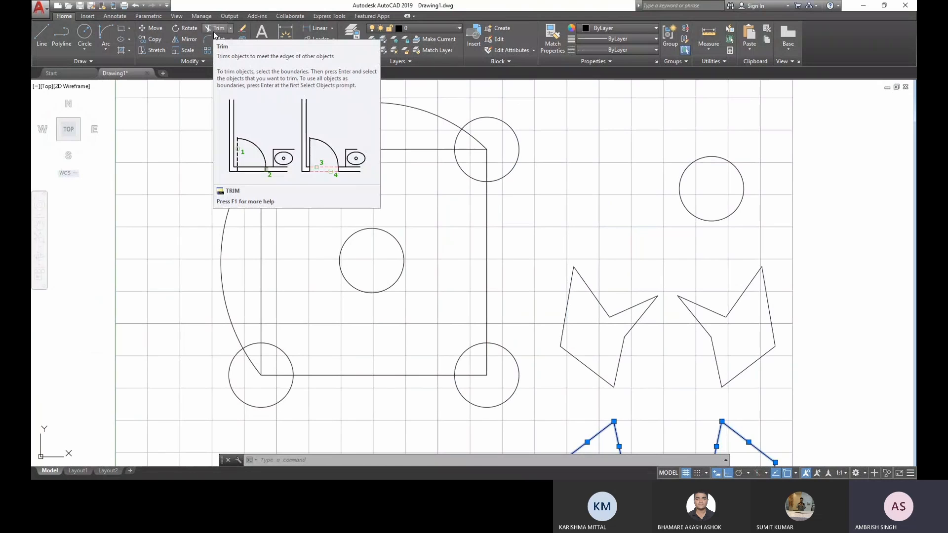
pyautogui.click(213, 30)
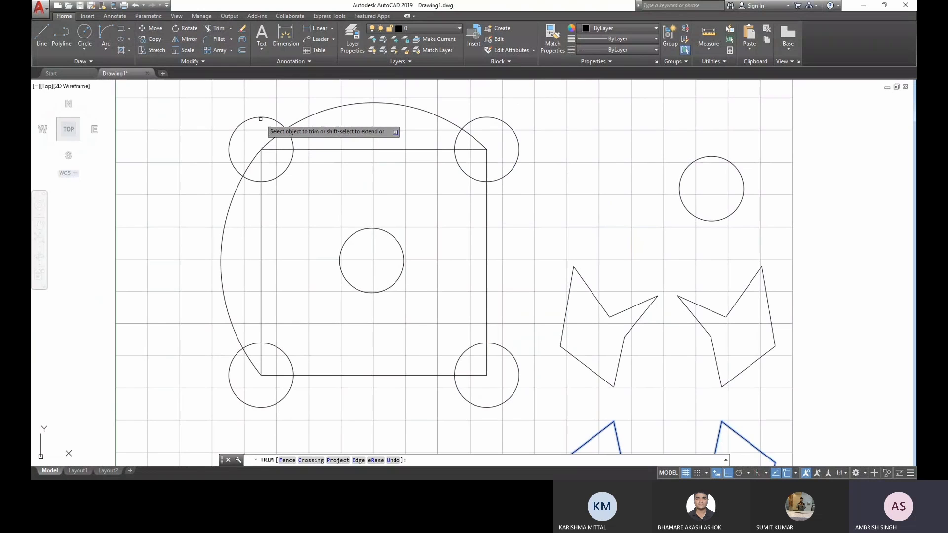
pyautogui.press('Escape')
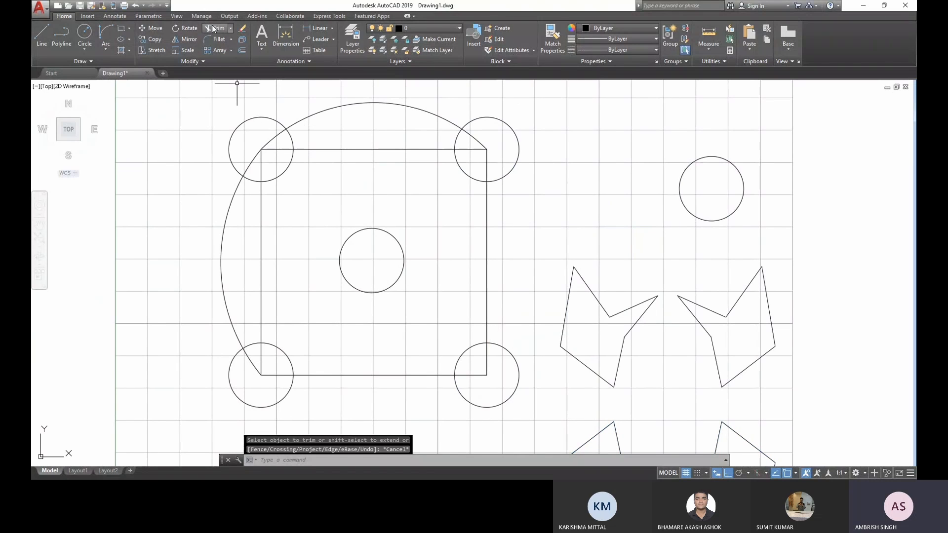
pyautogui.click(269, 154)
pyautogui.click(259, 147)
pyautogui.press('Escape')
pyautogui.click(321, 114)
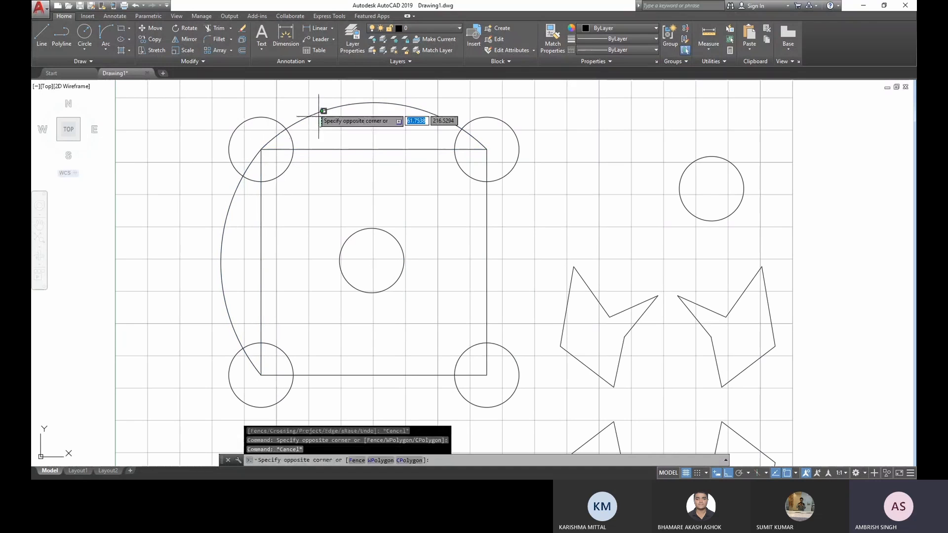
pyautogui.click(318, 114)
pyautogui.press('Escape')
pyautogui.click(244, 208)
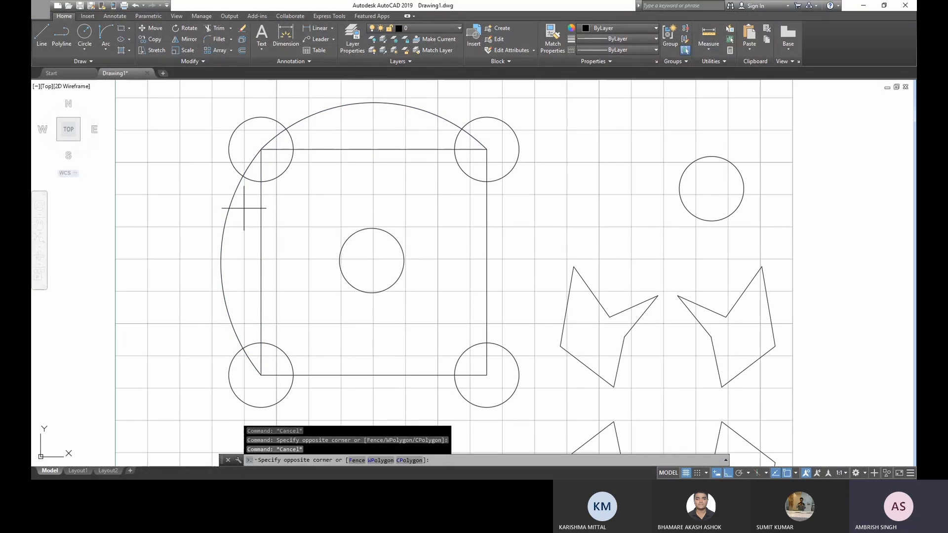
pyautogui.click(243, 179)
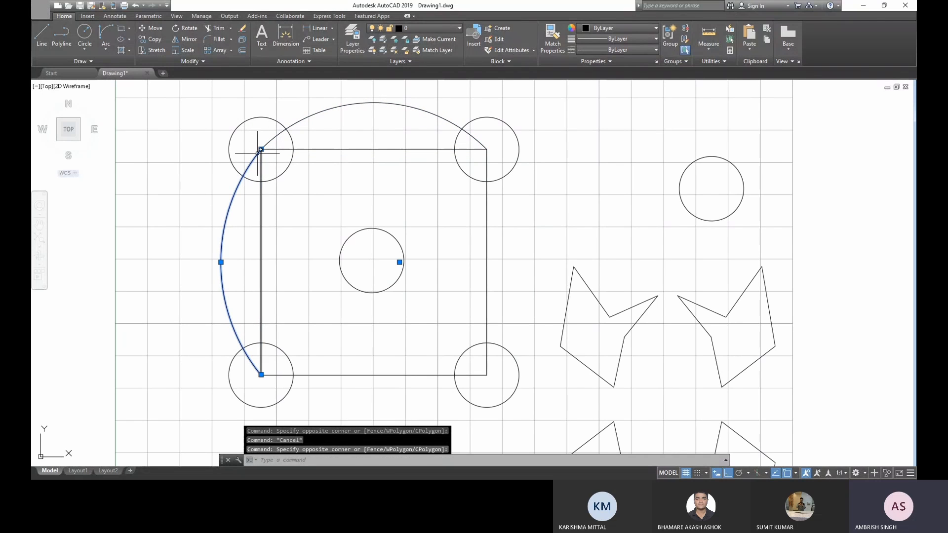
pyautogui.press('Escape')
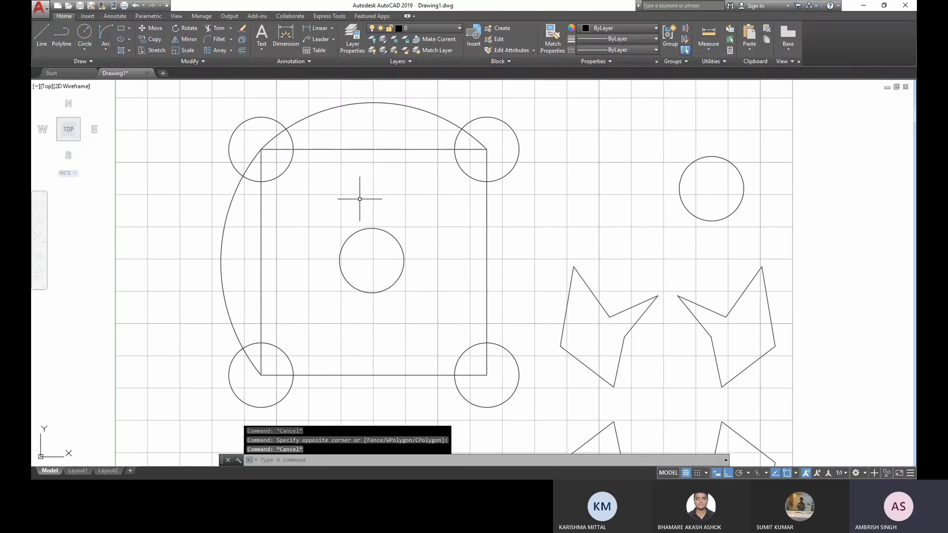
pyautogui.click(260, 181)
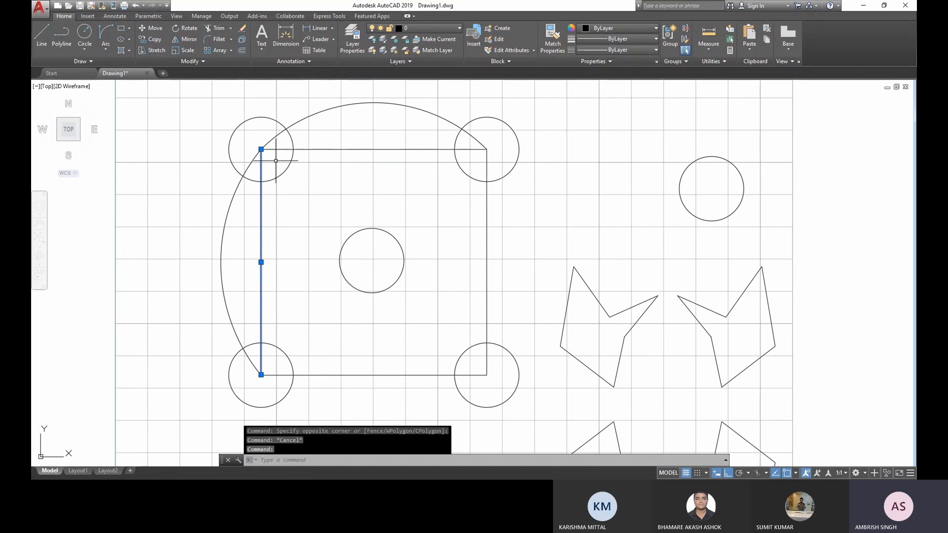
pyautogui.press('Escape')
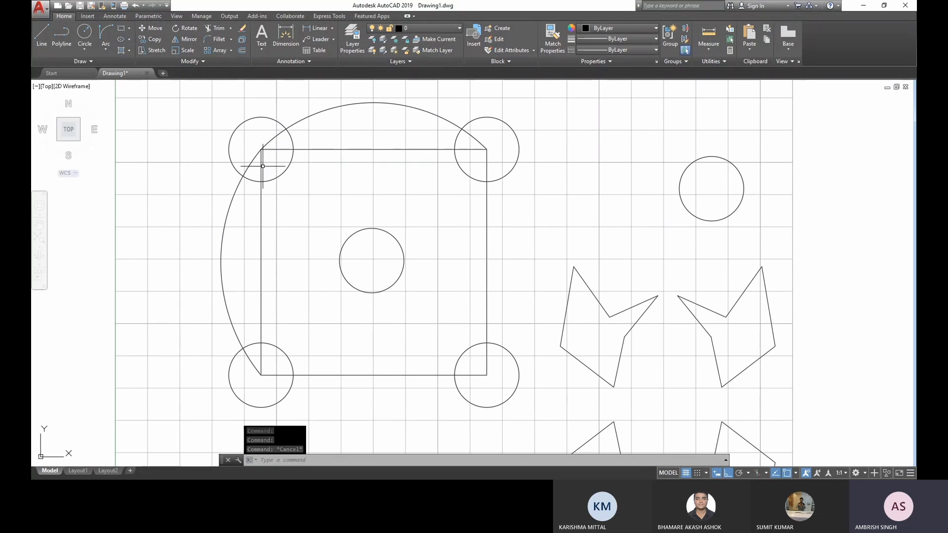
# - Trim away the arc ends and square sides inside the square's upper-left corner circle, using that circle as the cutting edge
pyautogui.click(216, 29)
pyautogui.click(238, 125)
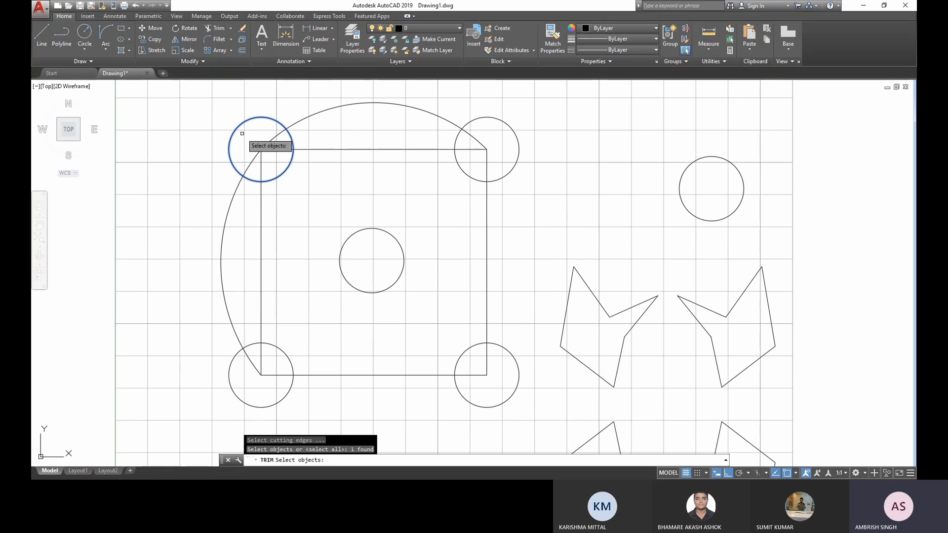
pyautogui.press('Return')
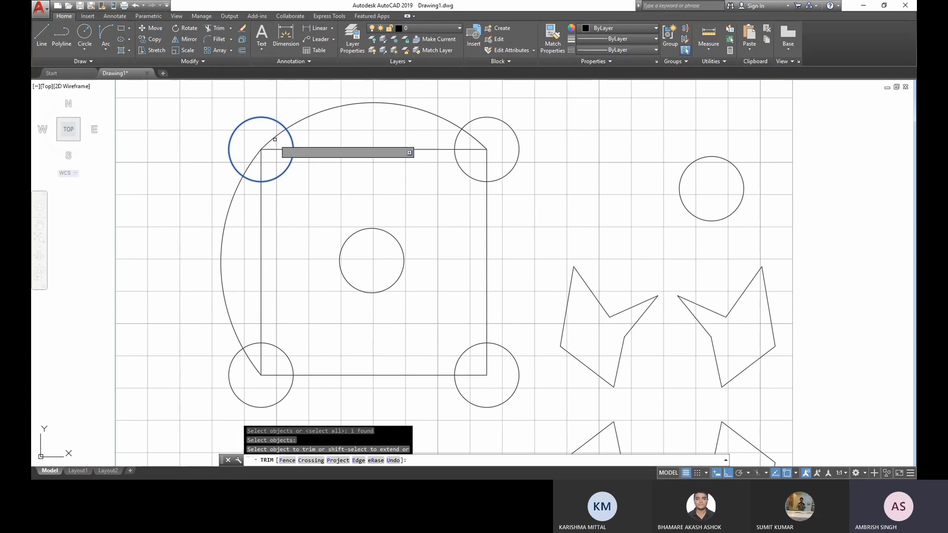
pyautogui.click(274, 140)
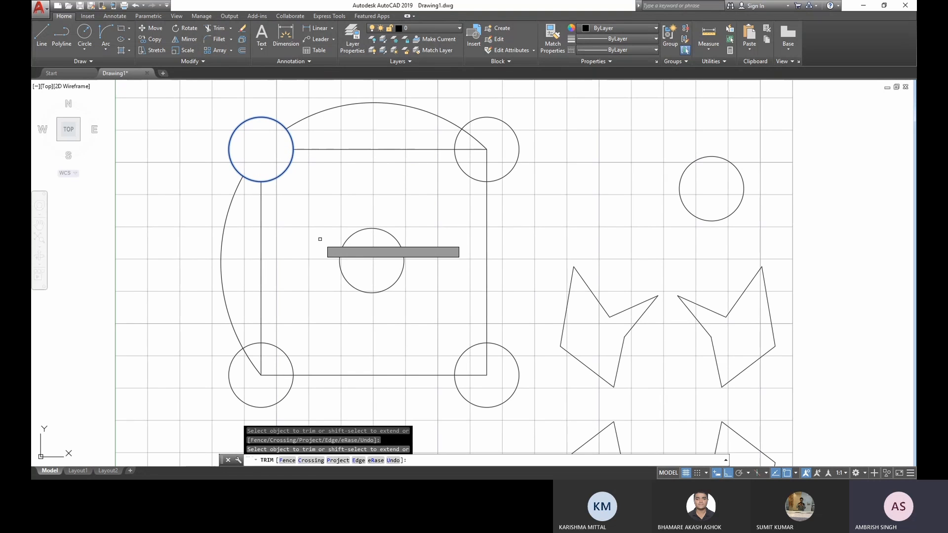
pyautogui.press('Escape')
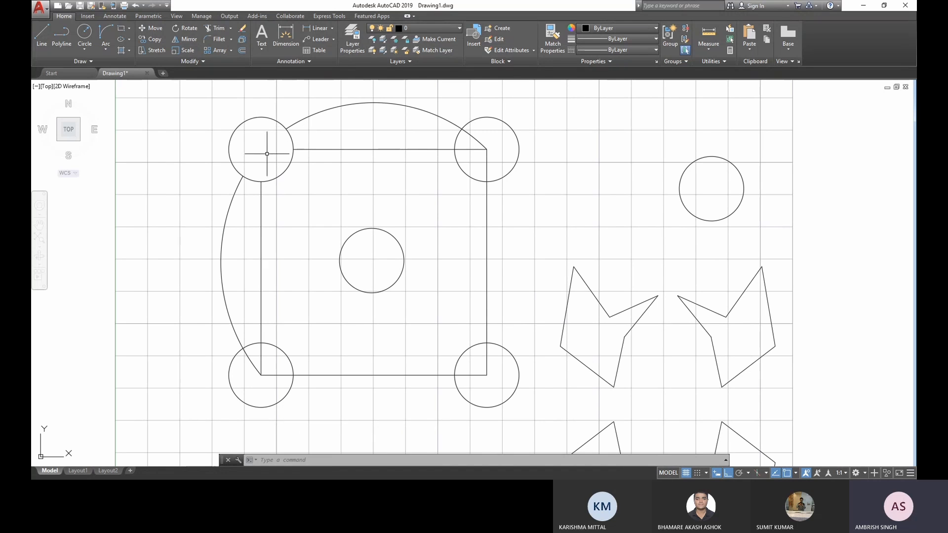
# - Trim the arc end and both square sides inside the upper-right corner circle, using that circle as the cutting edge
pyautogui.click(217, 30)
pyautogui.click(515, 161)
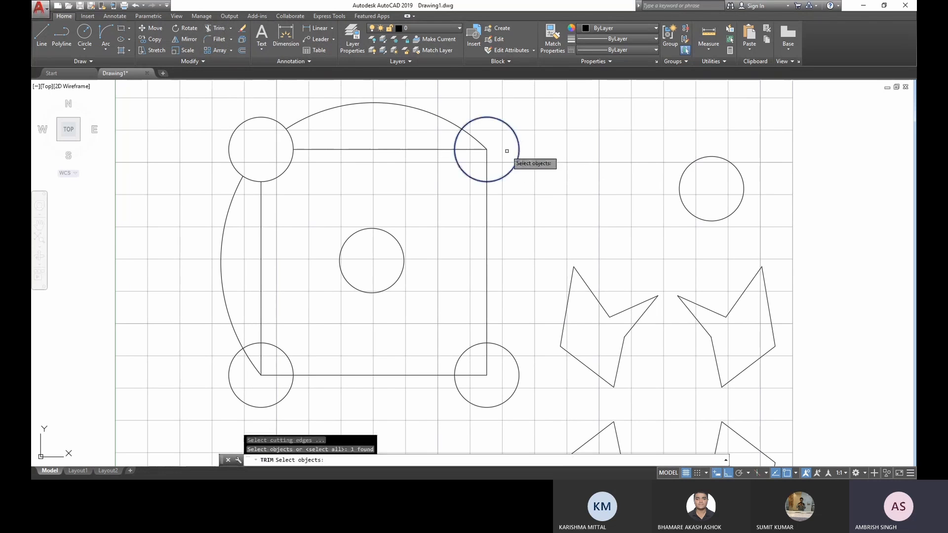
pyautogui.press('Return')
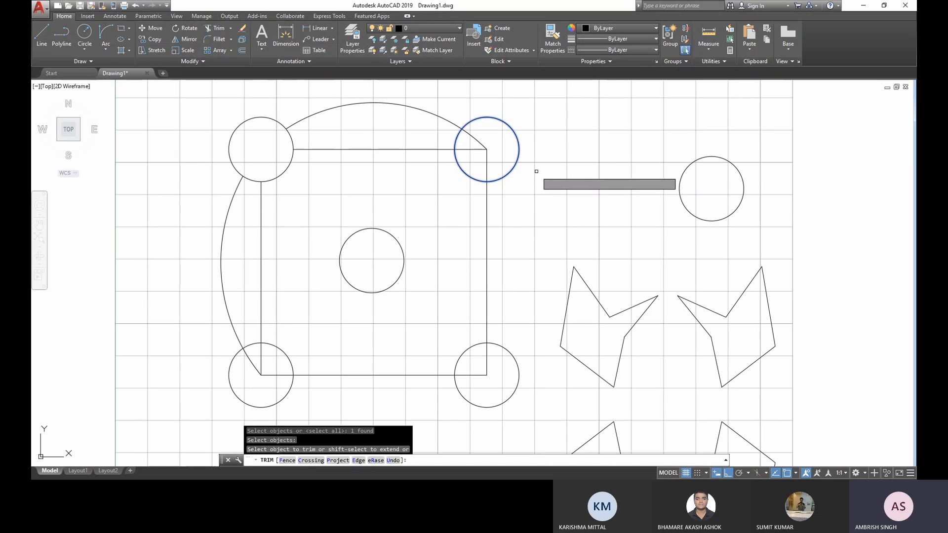
pyautogui.click(476, 140)
pyautogui.click(475, 149)
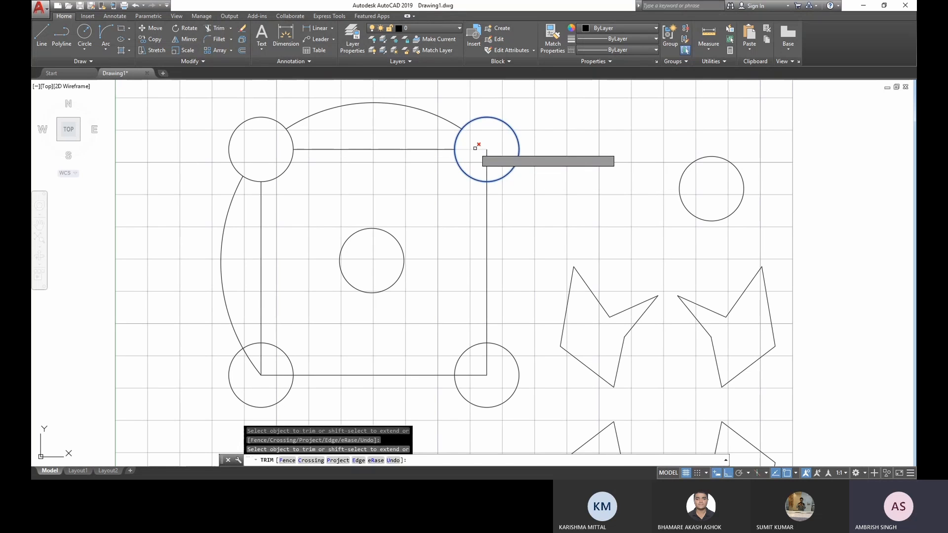
pyautogui.click(486, 161)
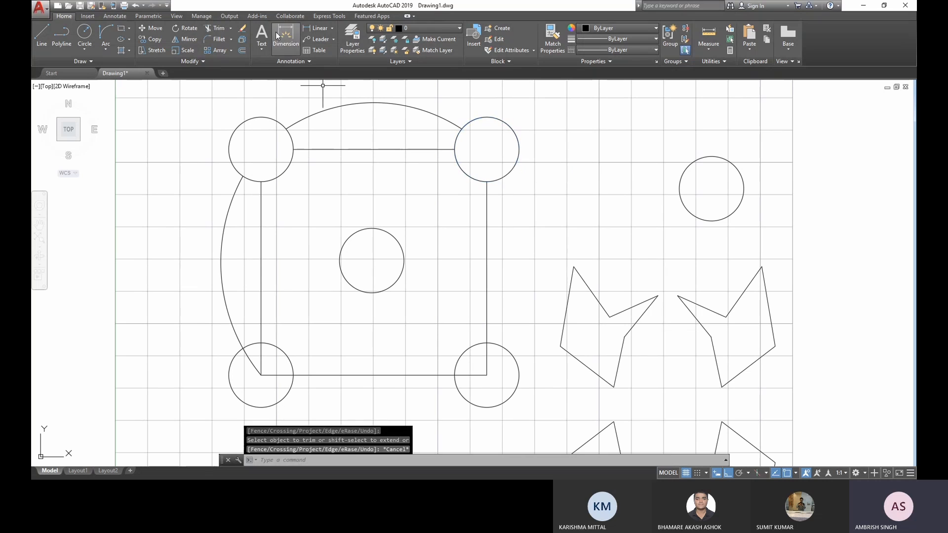
# - Trim the two square sides inside the lower-right corner circle, using that circle as the cutting edge
pyautogui.click(211, 27)
pyautogui.click(519, 374)
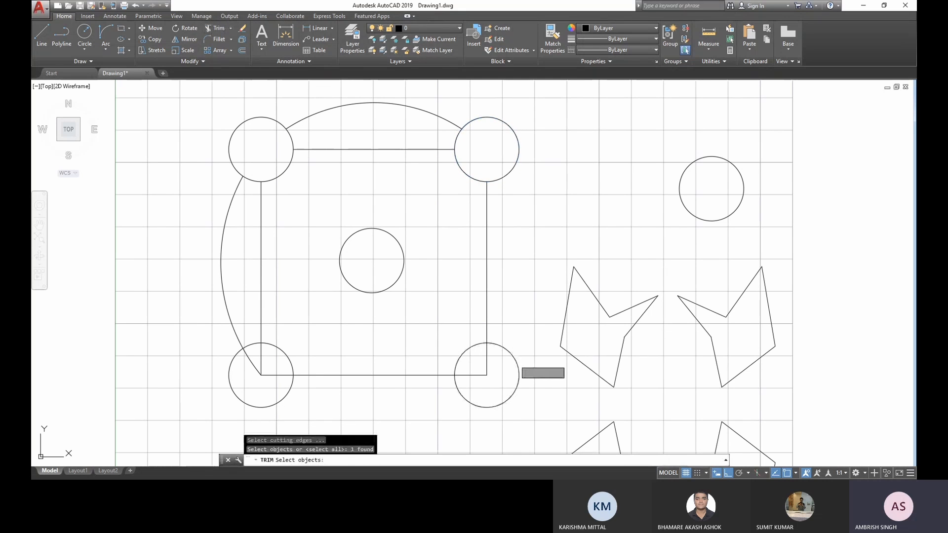
pyautogui.press('Return')
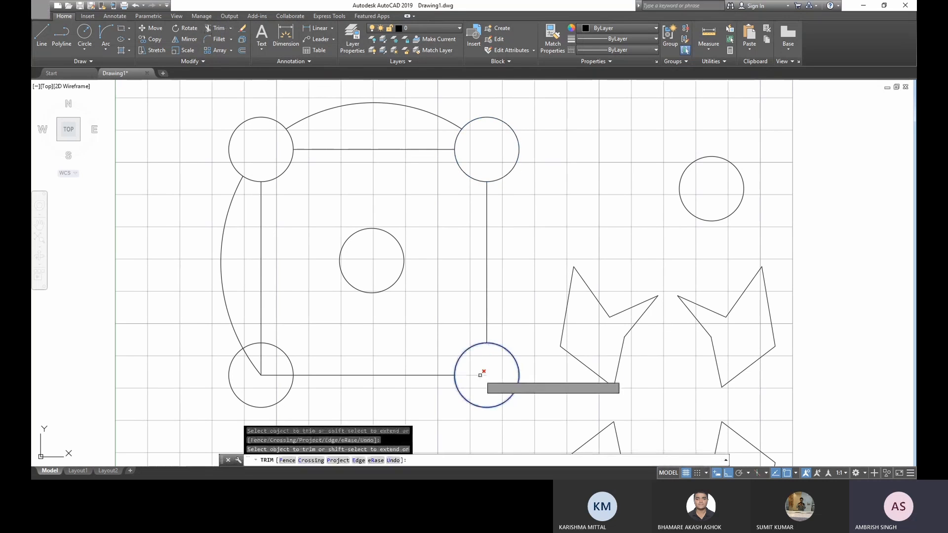
pyautogui.press('Escape')
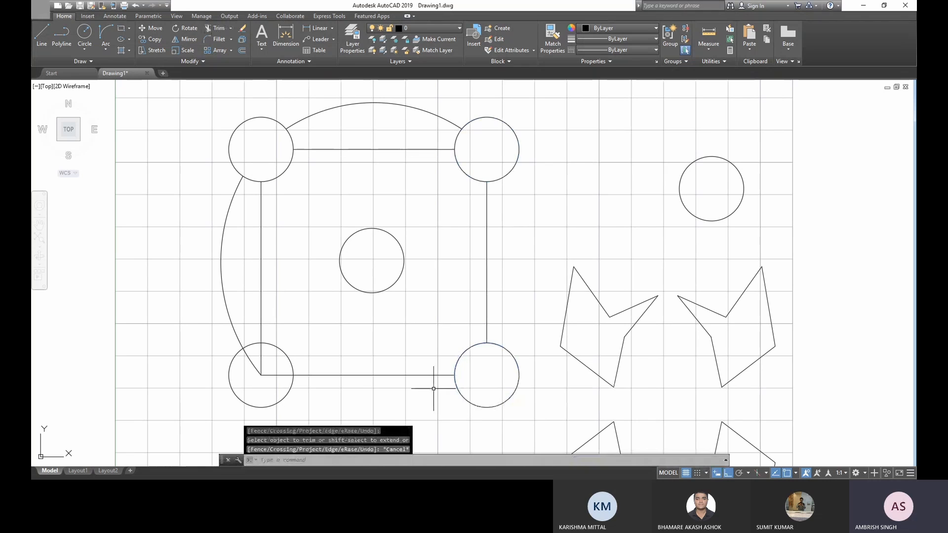
# - Draw a diagonal line across the inner pointed tip of the upper-right irregular shape with Ortho off
pyautogui.write('l')
pyautogui.press('Return')
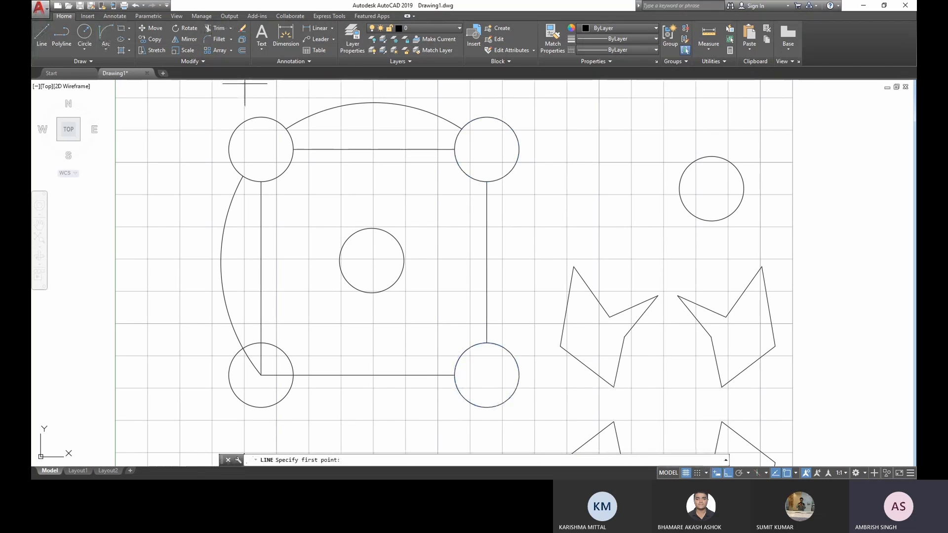
pyautogui.click(668, 361)
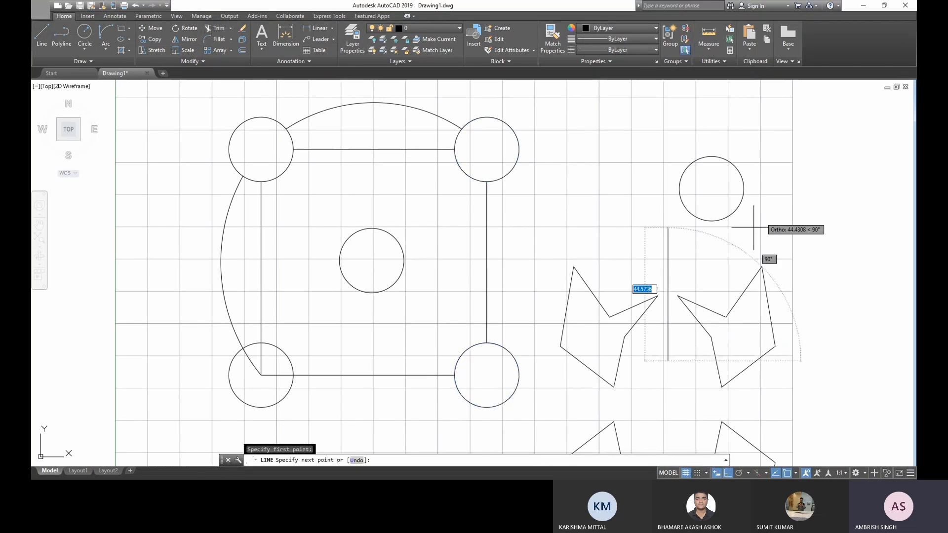
pyautogui.press('F8')
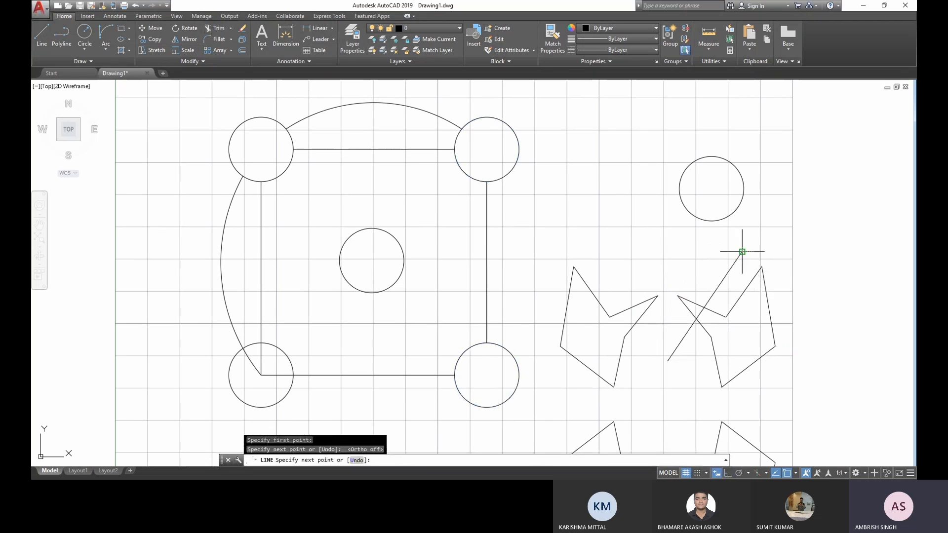
pyautogui.click(742, 251)
pyautogui.press('Return')
# - Try trimming the irregular shape's pointed tip against the diagonal line, and undo both the trim and the line
pyautogui.write('tr')
pyautogui.press('Return')
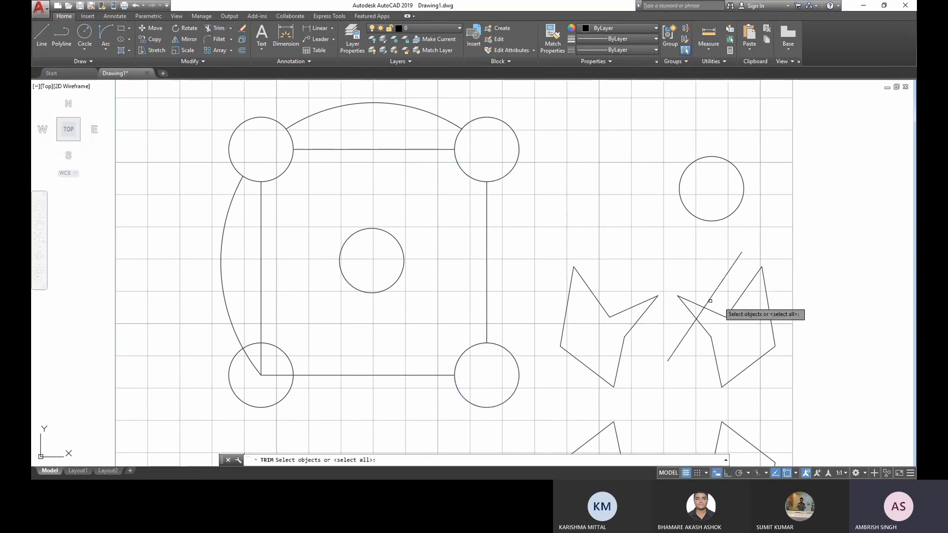
pyautogui.click(718, 287)
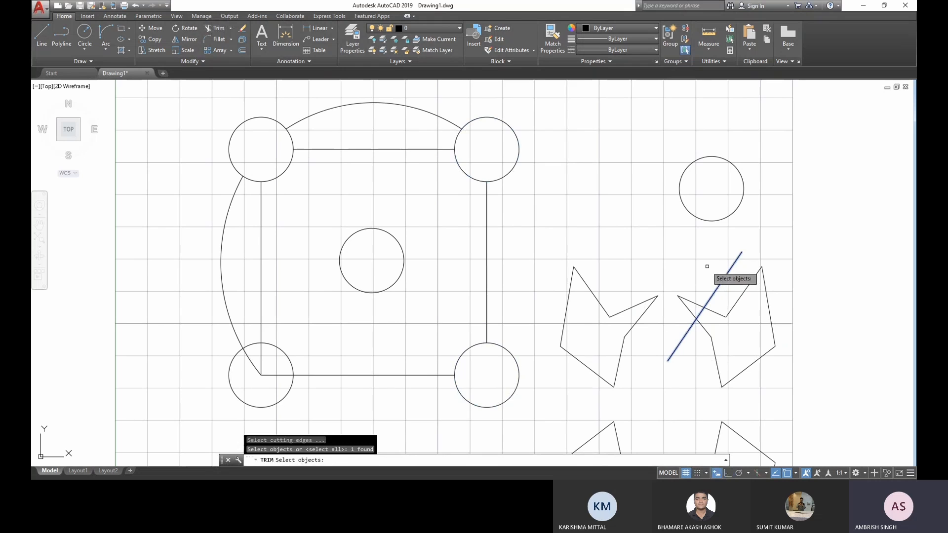
pyautogui.press('Return')
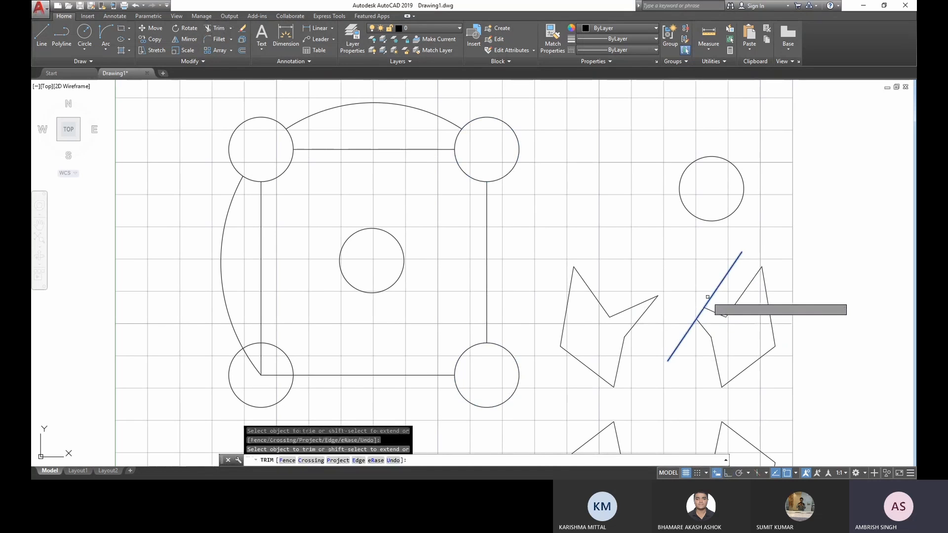
pyautogui.press('Escape')
pyautogui.hotkey('ctrl', 'z')
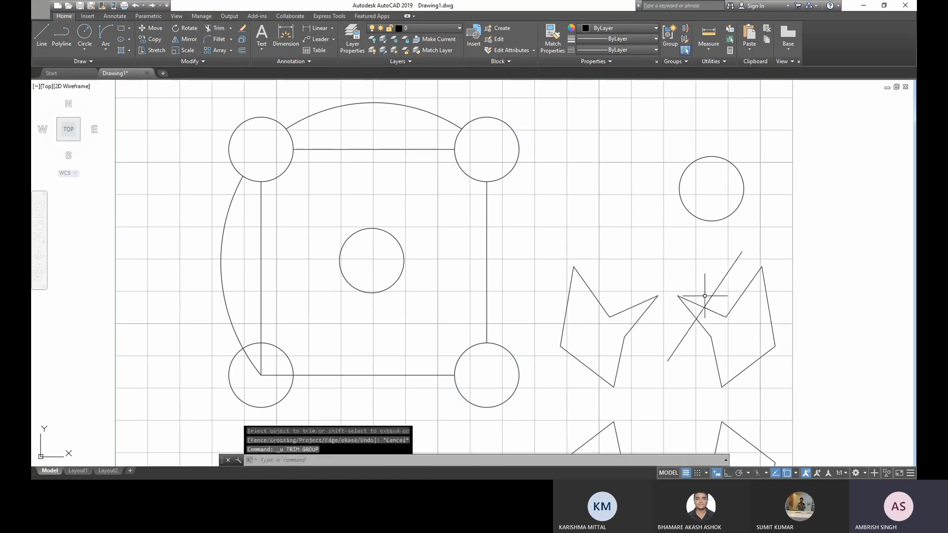
pyautogui.hotkey('ctrl', 'z')
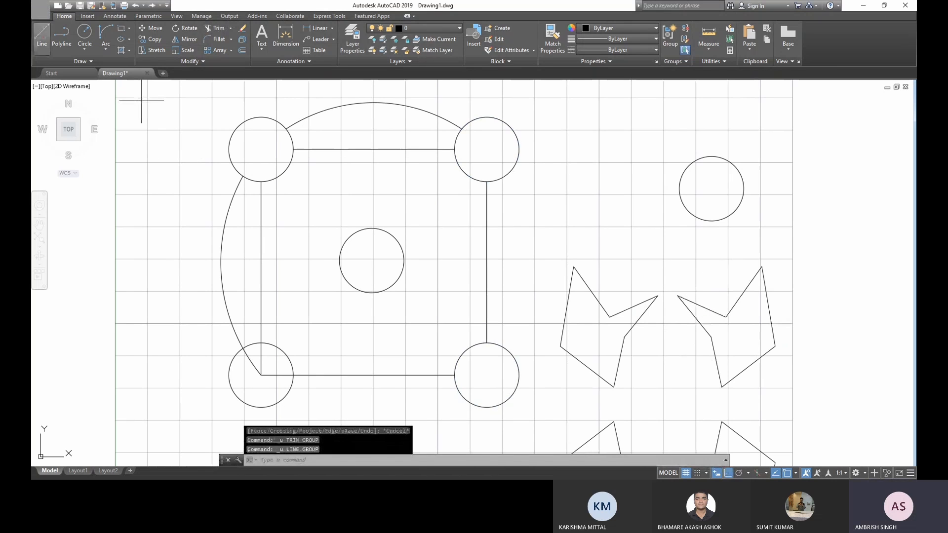
# - Draw a new diagonal line with Ortho off, crossing the upper-right irregular shape closer to its inner pointed tip
pyautogui.click(41, 35)
pyautogui.click(766, 371)
pyautogui.press('F8')
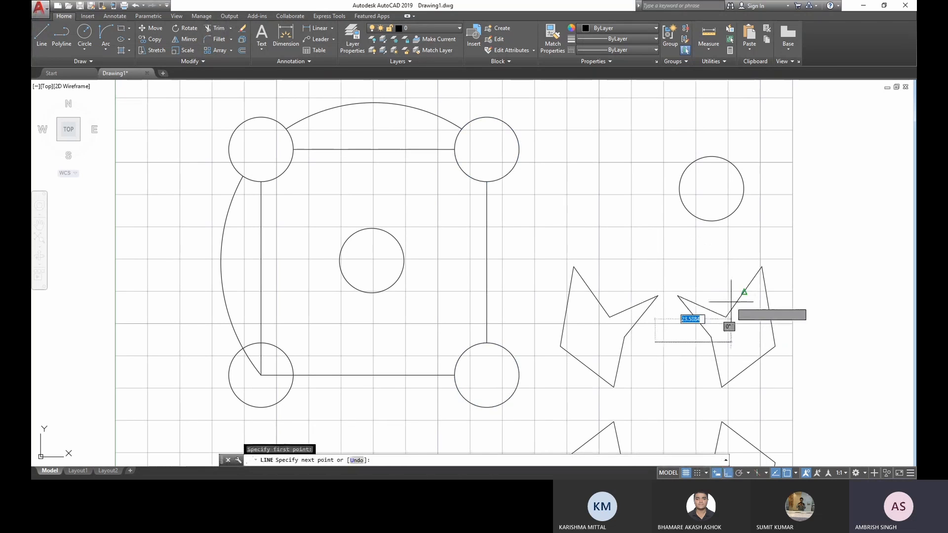
pyautogui.click(728, 263)
pyautogui.press('Escape')
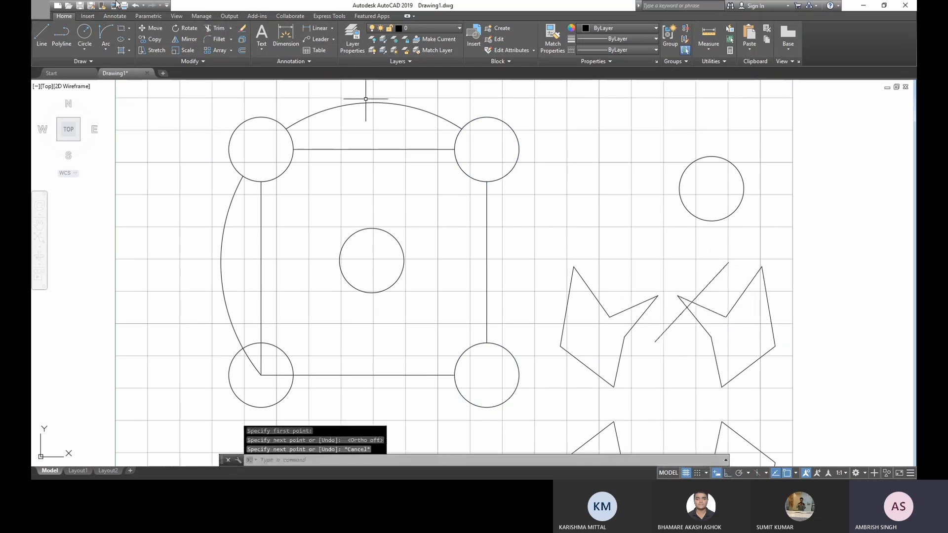
# - Trim the two crossed edges of the irregular shape on the inner side of the diagonal line, keeping the small tip
pyautogui.click(218, 28)
pyautogui.click(702, 288)
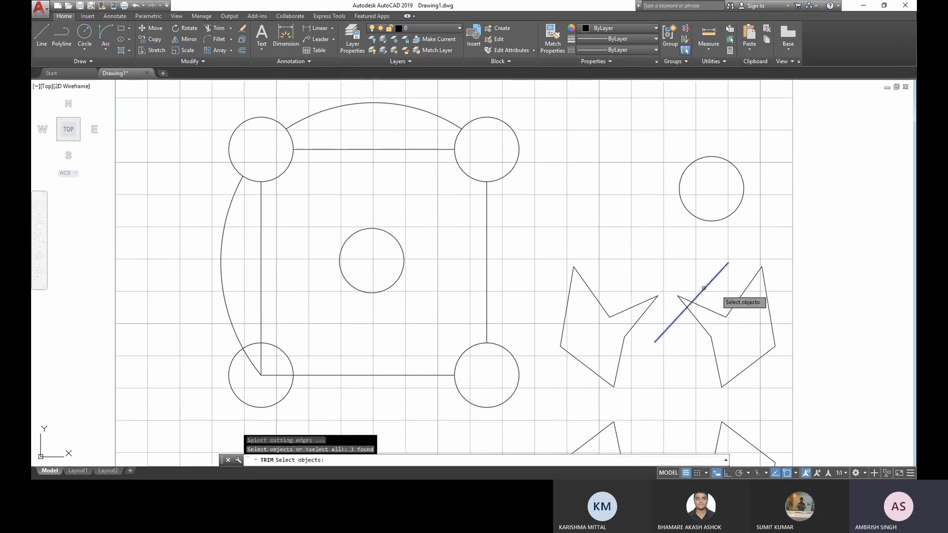
pyautogui.press('Return')
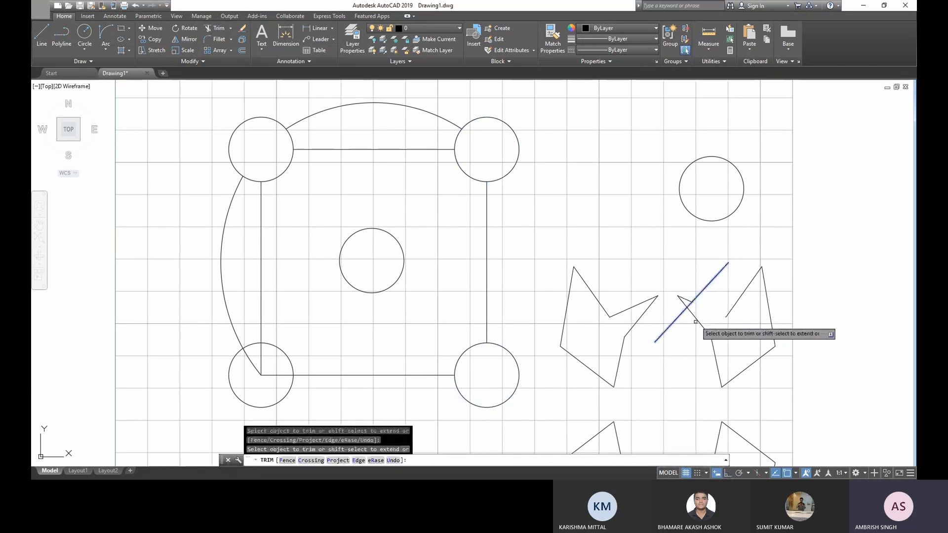
pyautogui.click(701, 317)
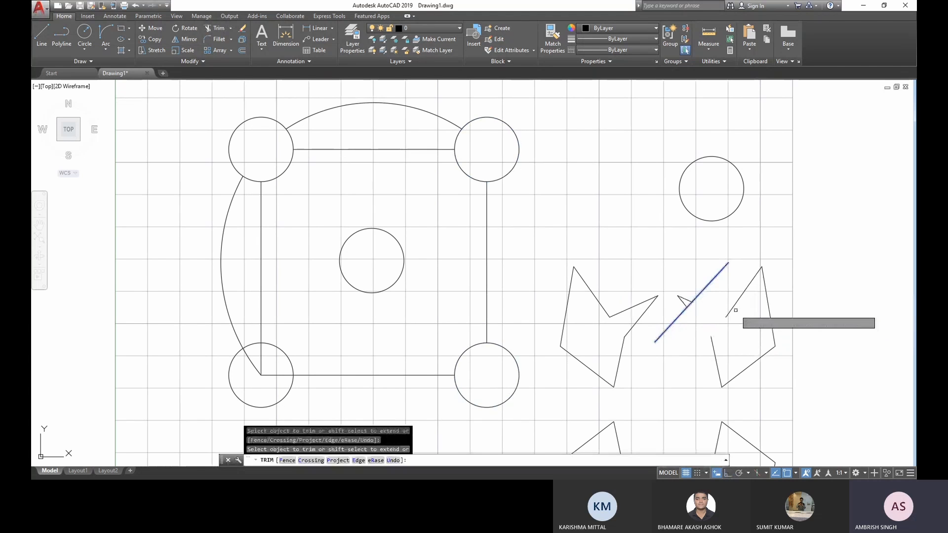
pyautogui.press('Escape')
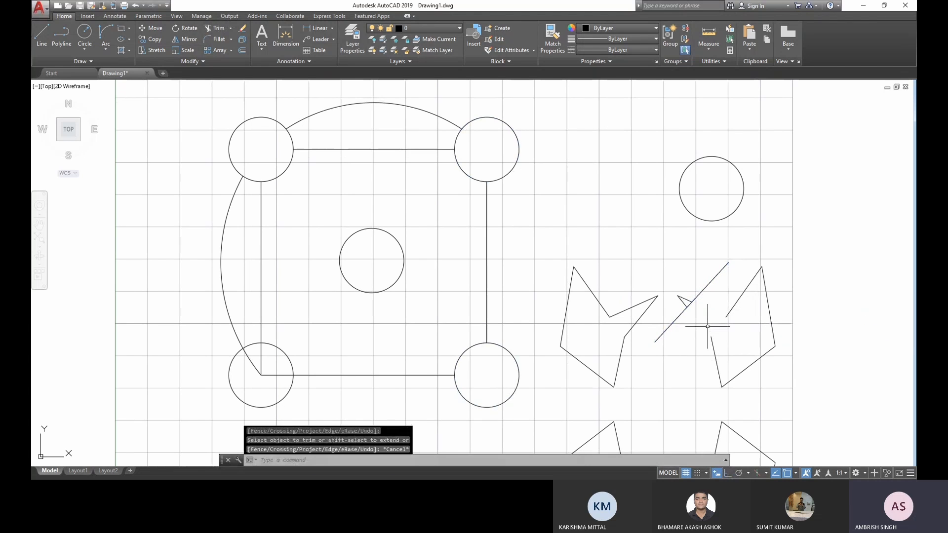
# - Fillet the top-left pointed corner of the upper-left irregular shape with a radius of 5
pyautogui.moveTo(654, 336); pyautogui.dragTo(645, 254, button='middle')
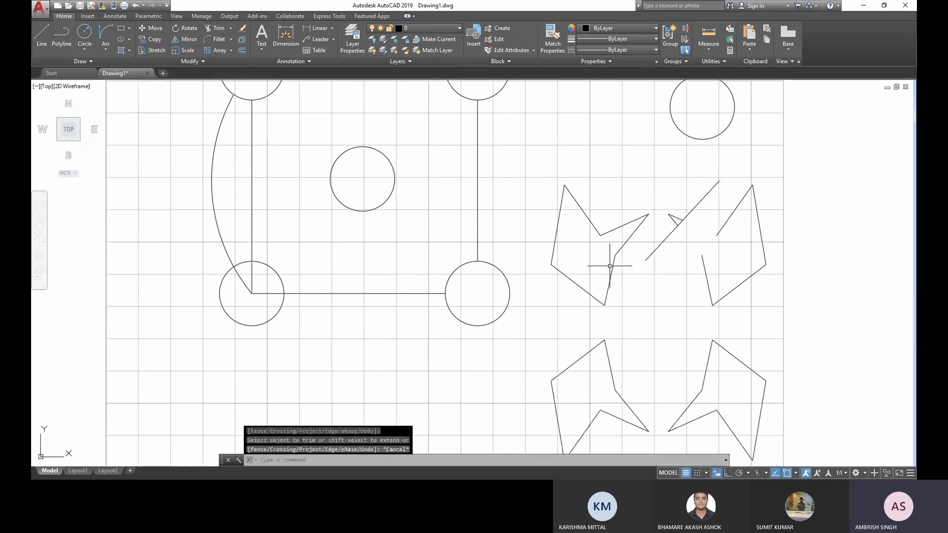
pyautogui.moveTo(592, 181); pyautogui.dragTo(587, 246, button='middle')
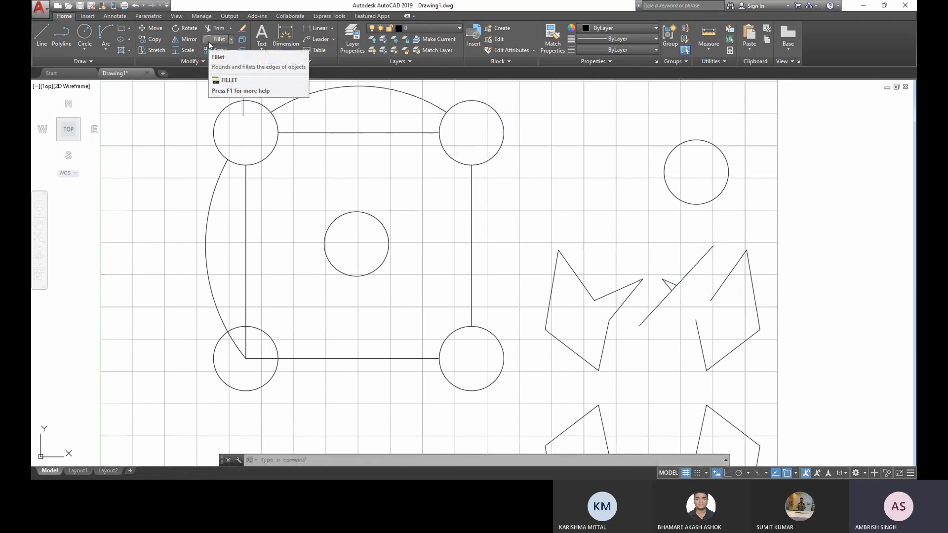
pyautogui.click(218, 39)
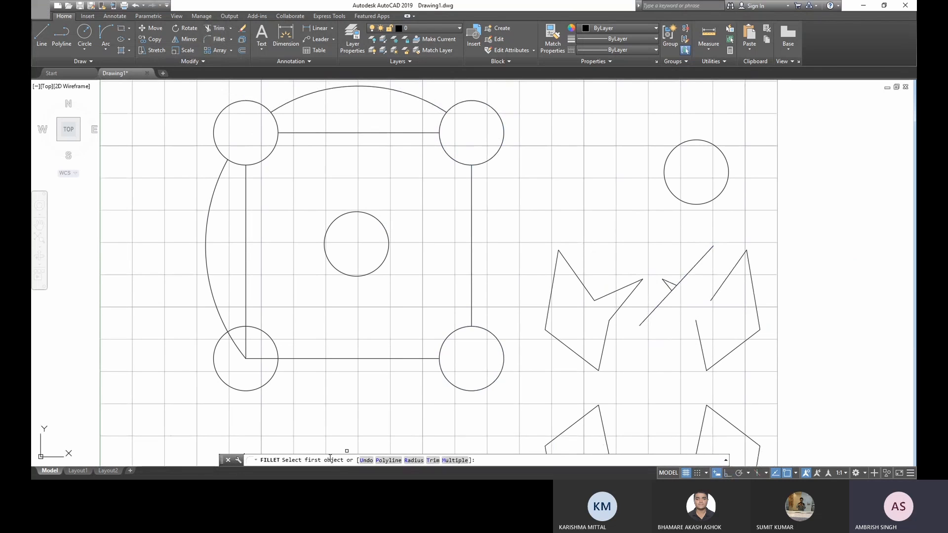
pyautogui.click(414, 460)
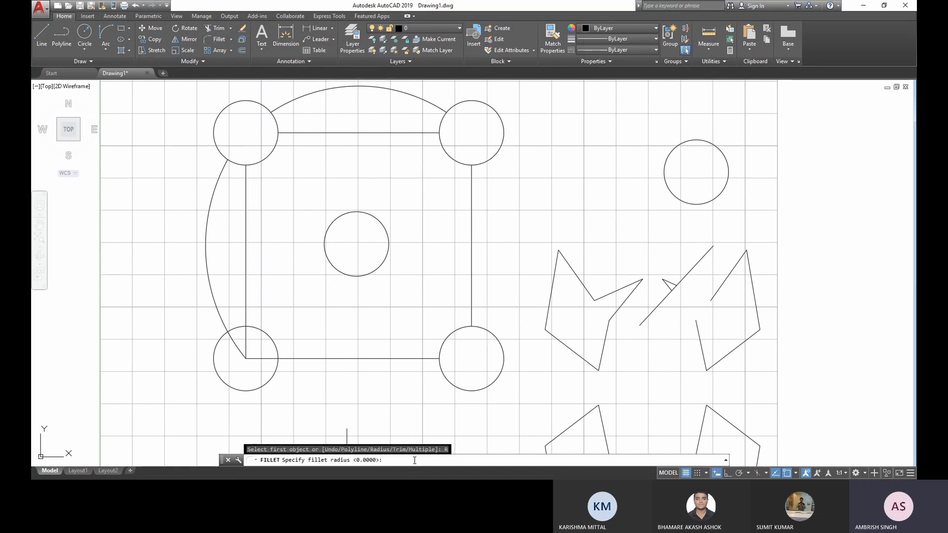
pyautogui.write('5')
pyautogui.press('Return')
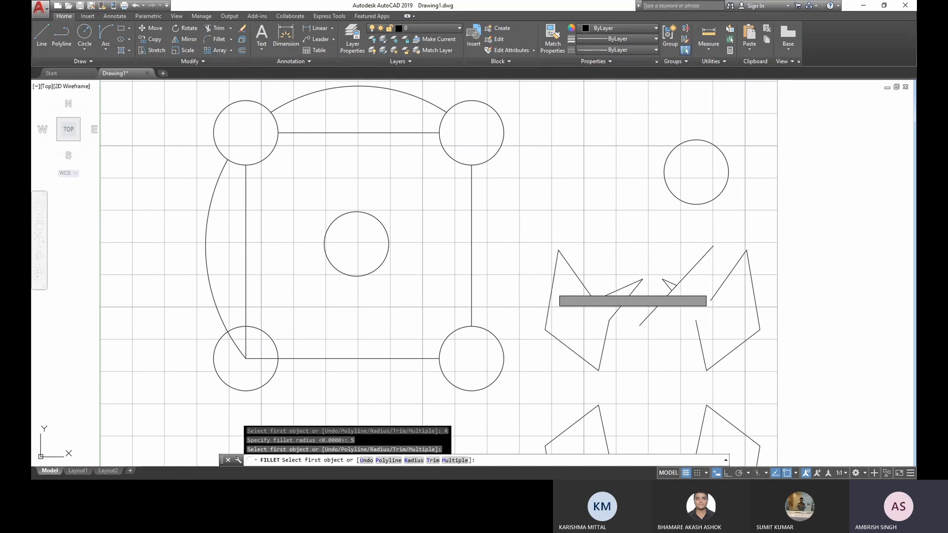
pyautogui.click(552, 286)
pyautogui.click(573, 270)
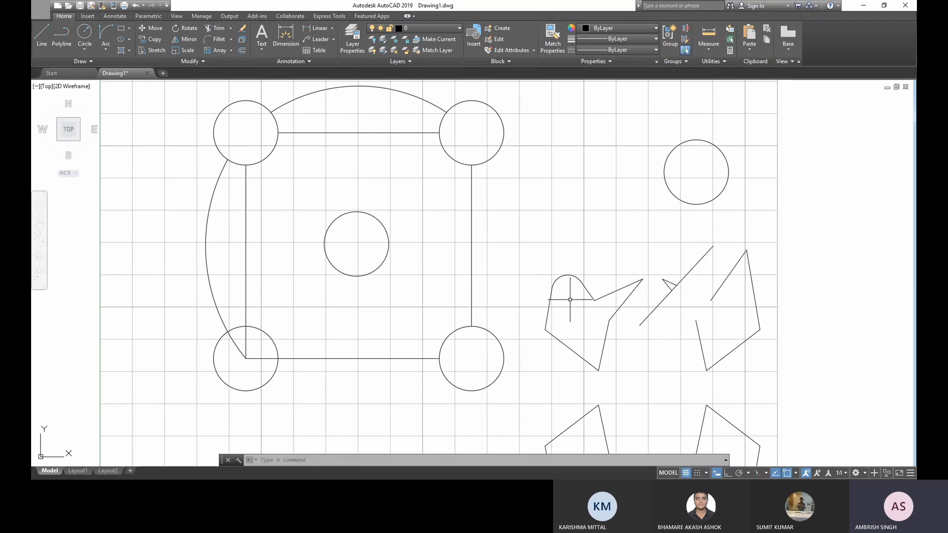
# - Fillet the lower-left corner of the same irregular shape with the radius of 5 and inspect the rounded corner up close
pyautogui.press('space')
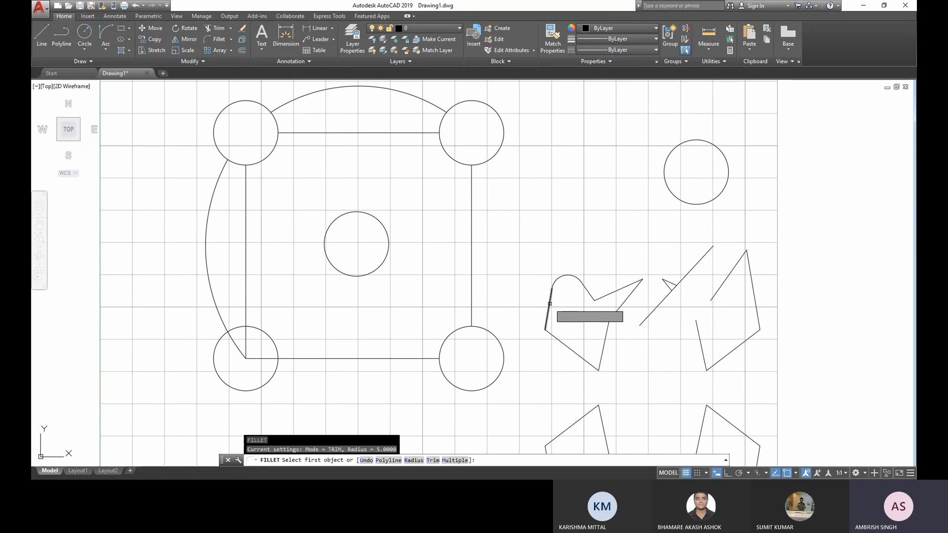
pyautogui.click(550, 303)
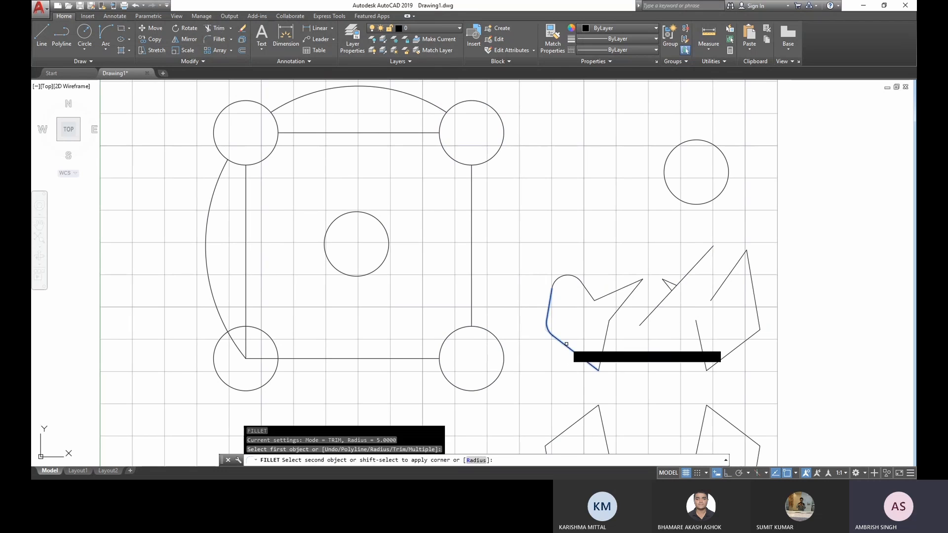
pyautogui.click(554, 338)
pyautogui.scroll(8, 553, 338)
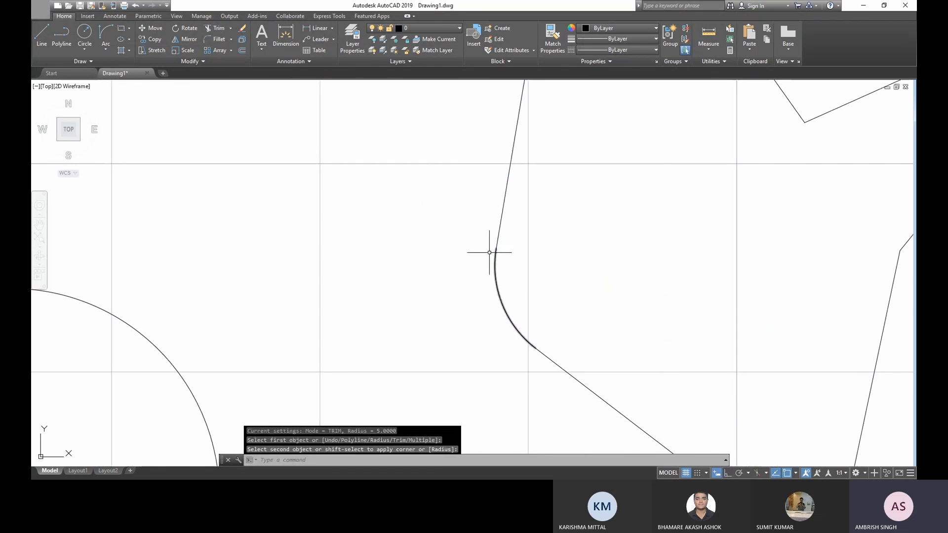
pyautogui.press('Escape')
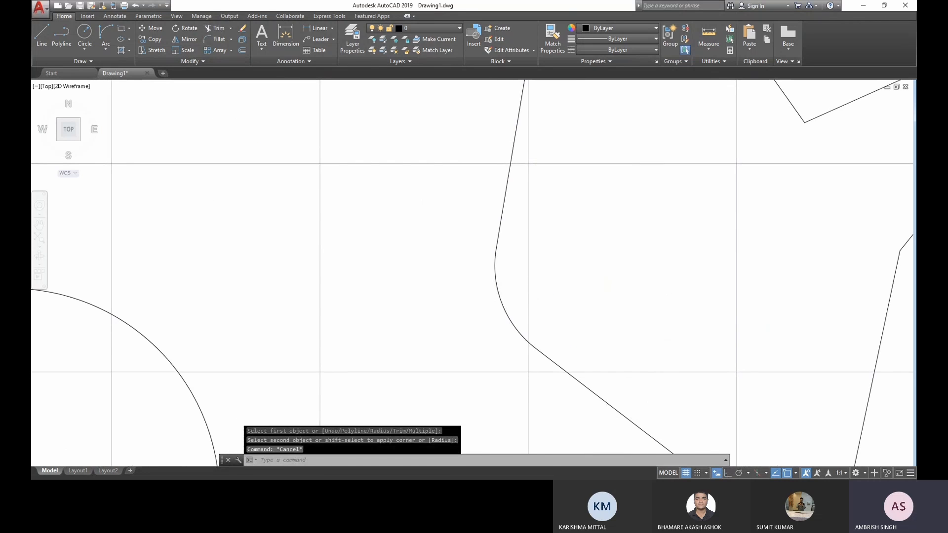
# - Erase every circle, line, arc and irregular shape from the drawing sheet
pyautogui.scroll(-8, 516, 298)
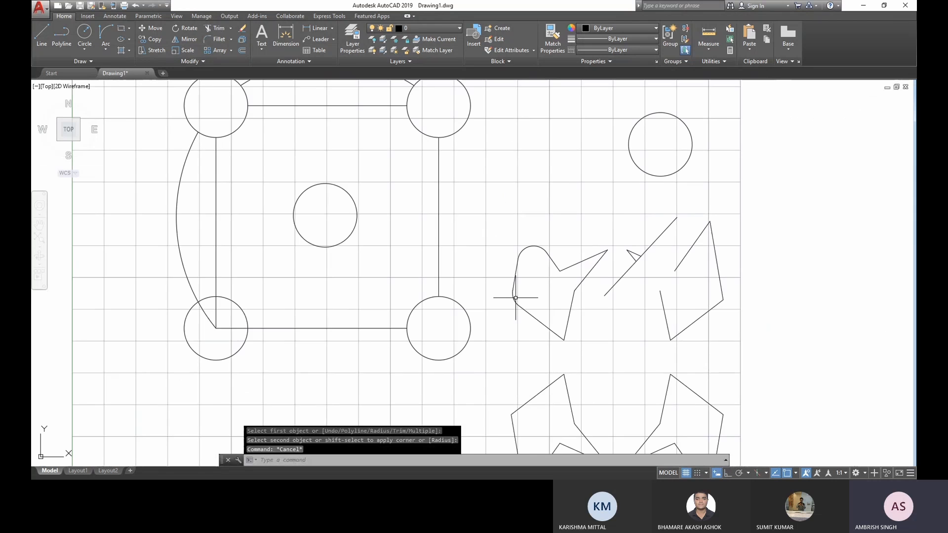
pyautogui.scroll(-2, 562, 296)
pyautogui.click(685, 385)
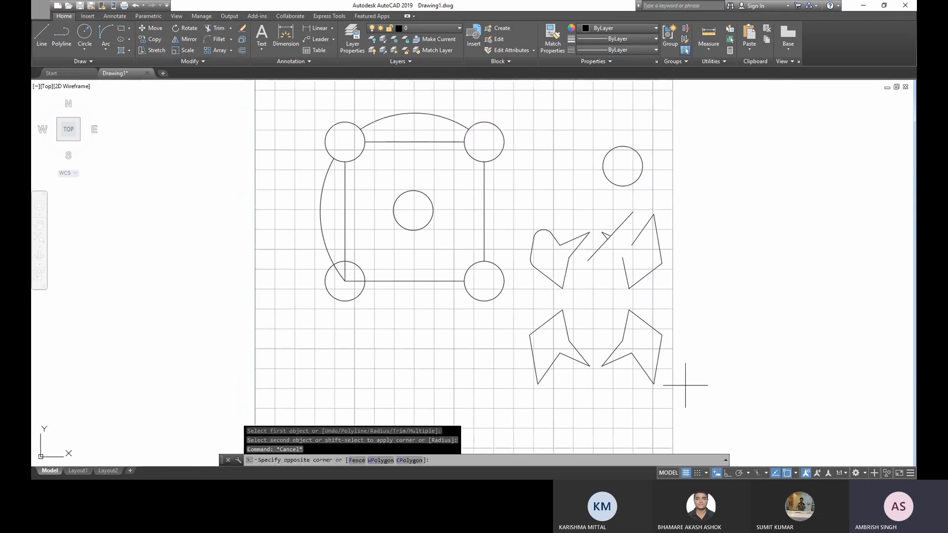
pyautogui.click(267, 130)
pyautogui.press('Delete')
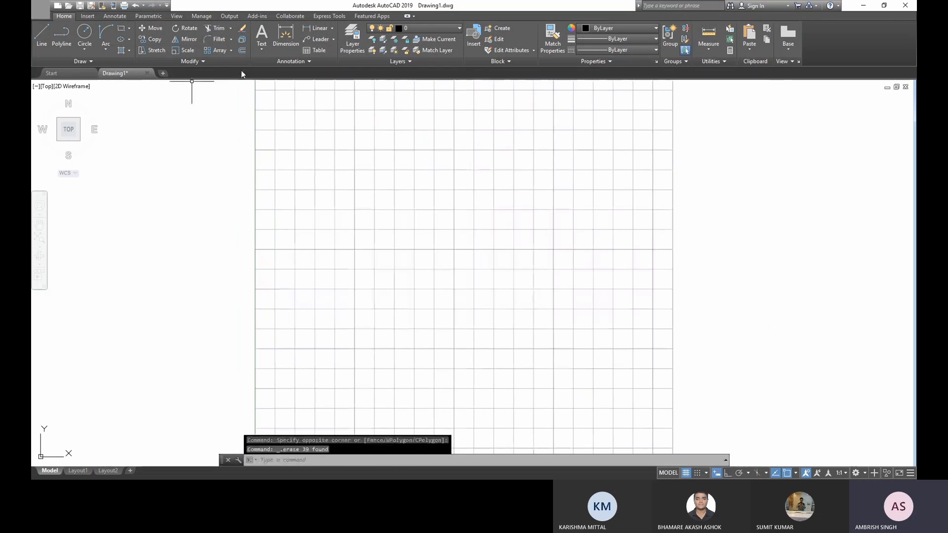
# - Draw a circle with a radius of about 10.4 mm near the sheet's upper-left corner
pyautogui.click(91, 41)
pyautogui.click(307, 179)
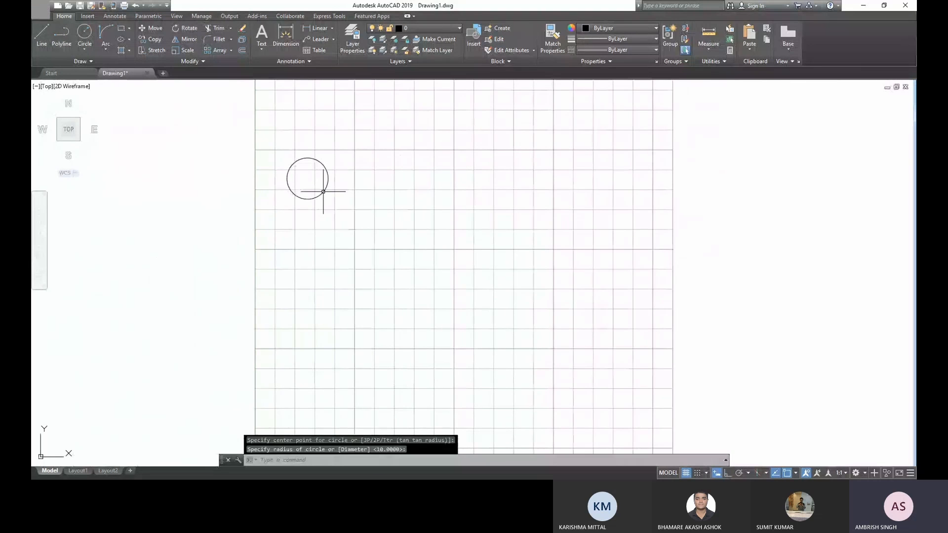
pyautogui.press('Escape')
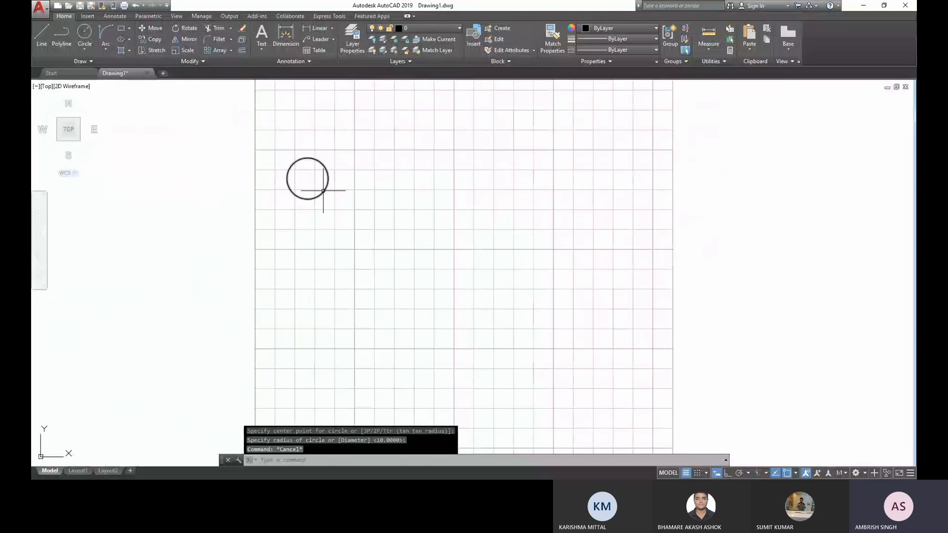
pyautogui.click(344, 220)
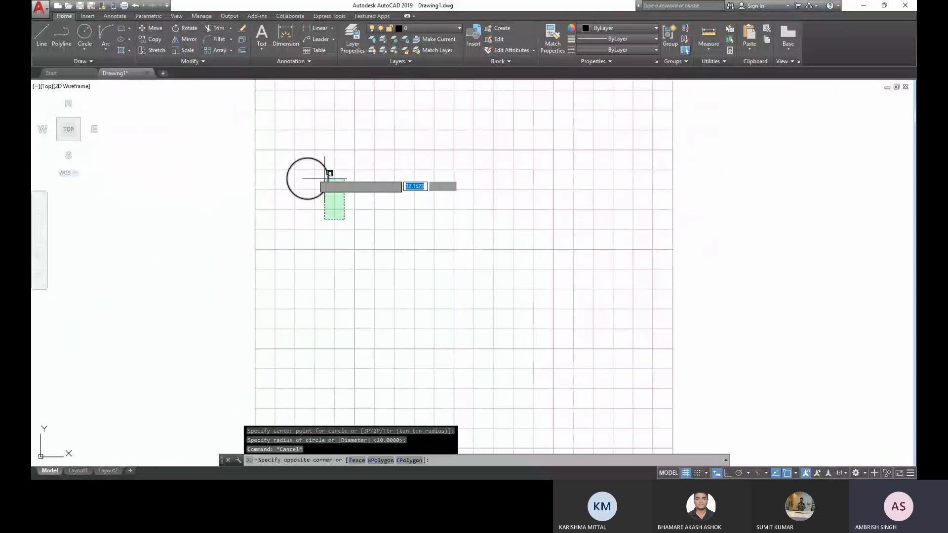
pyautogui.click(325, 178)
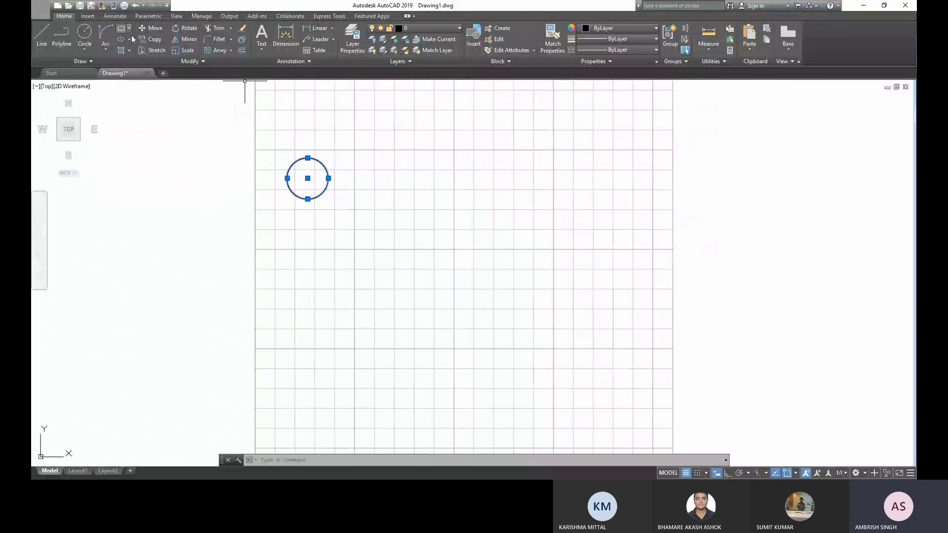
pyautogui.moveTo(140, 72)
pyautogui.press('Escape')
pyautogui.press('Escape')
# - Create a rectangular array of the circle with 10 columns and 5 rows
pyautogui.click(369, 221)
pyautogui.click(318, 175)
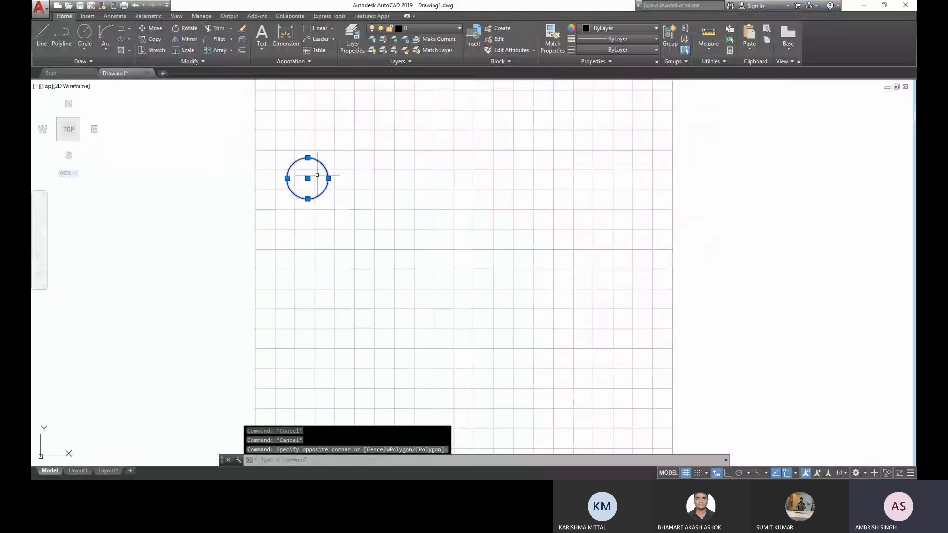
pyautogui.click(231, 51)
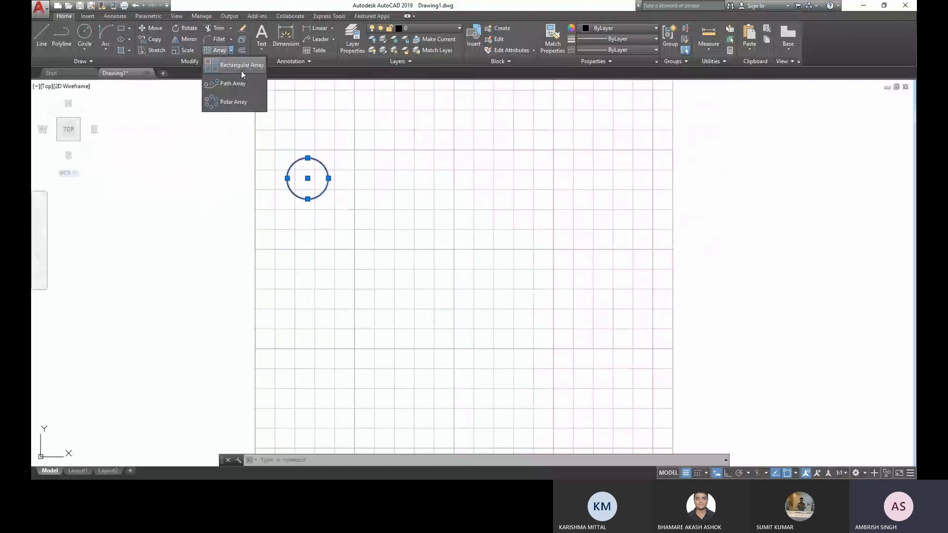
pyautogui.click(241, 70)
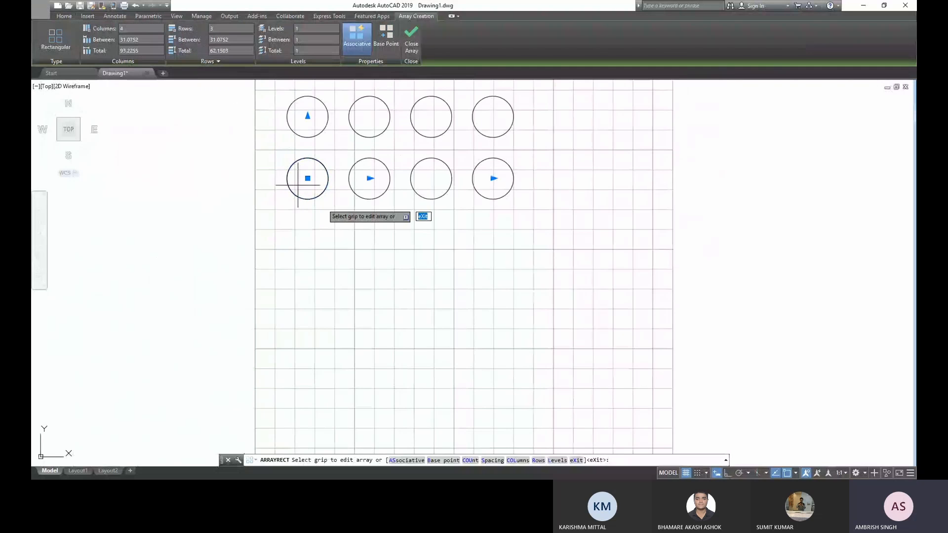
pyautogui.moveTo(366, 195); pyautogui.dragTo(370, 262, button='middle')
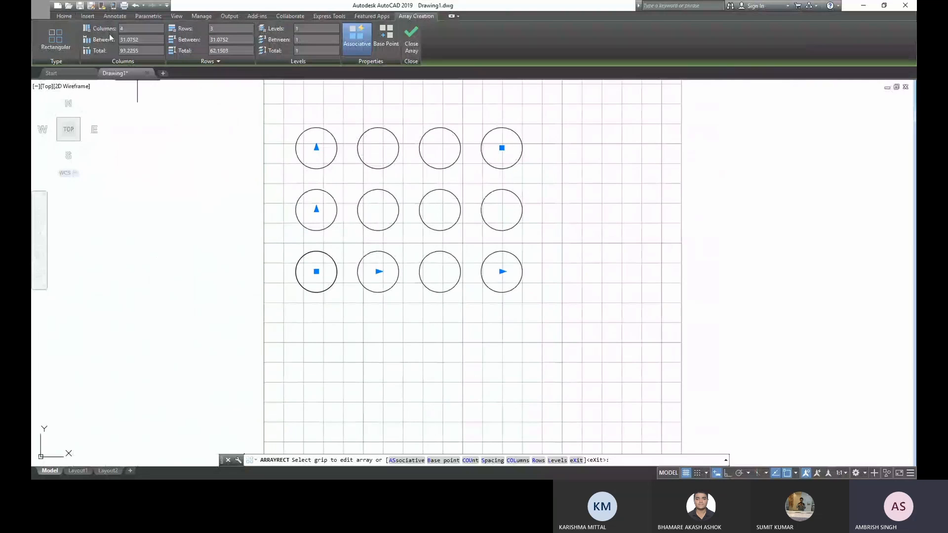
pyautogui.write('10')
pyautogui.press('Return')
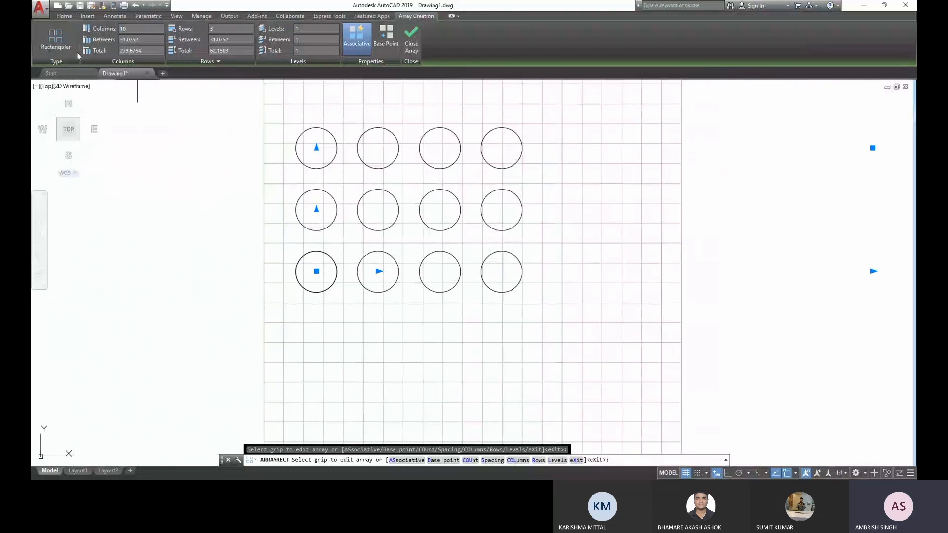
pyautogui.moveTo(395, 327); pyautogui.dragTo(329, 333, button='middle')
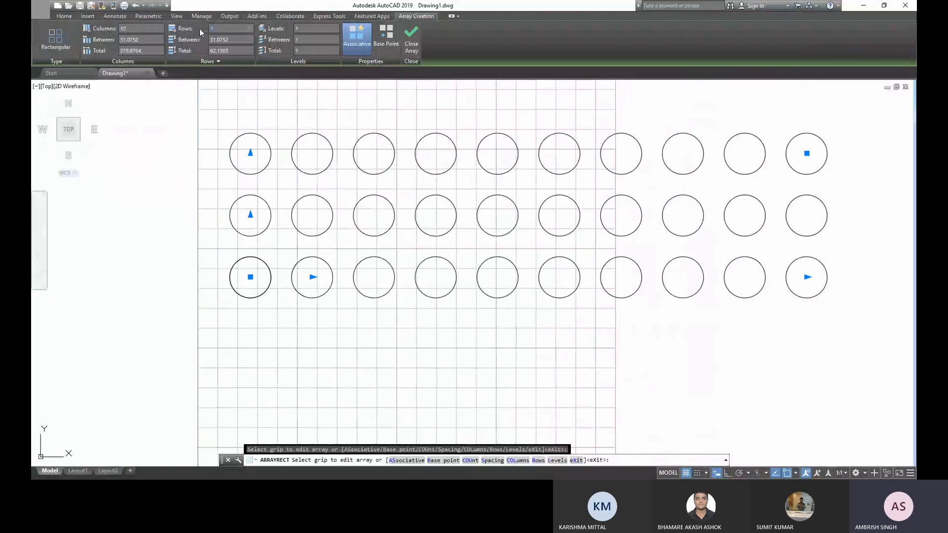
pyautogui.write('5')
pyautogui.press('Return')
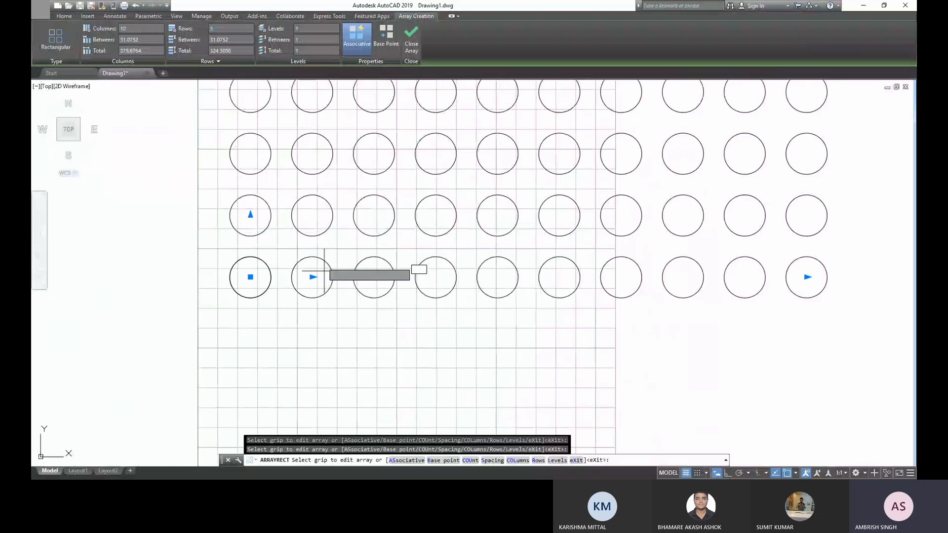
pyautogui.moveTo(344, 148); pyautogui.dragTo(346, 233, button='middle')
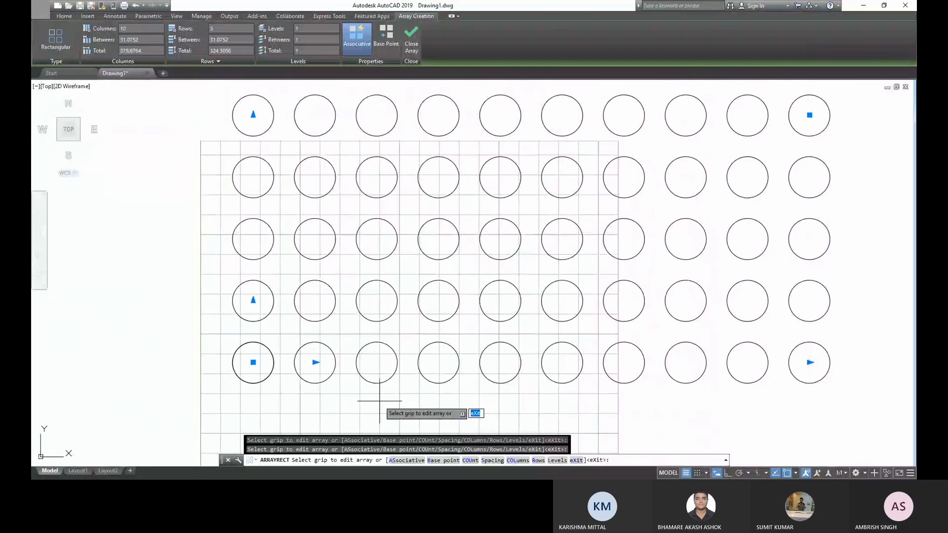
pyautogui.moveTo(378, 398); pyautogui.dragTo(338, 343, button='middle')
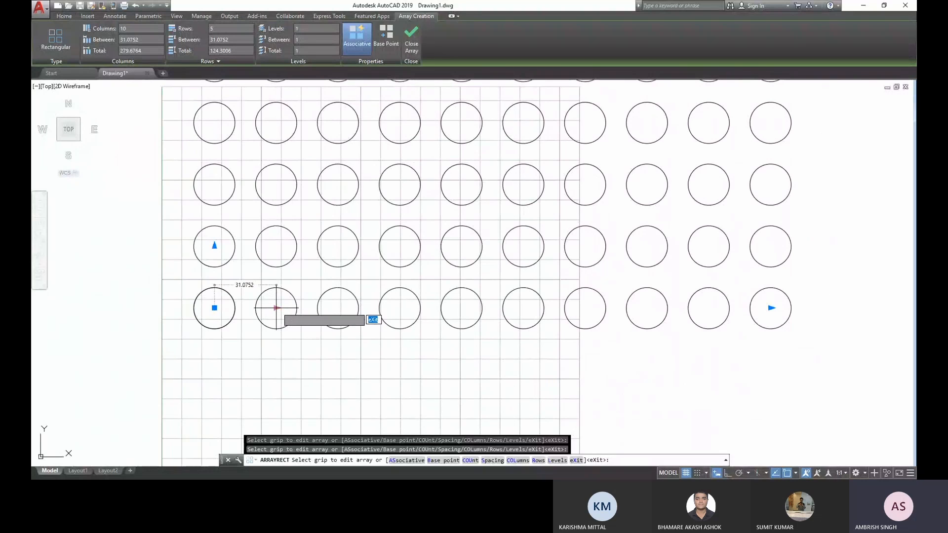
# - Narrow the array's column spacing freehand to about 21.6 mm and extend it to 16 columns
pyautogui.click(277, 307)
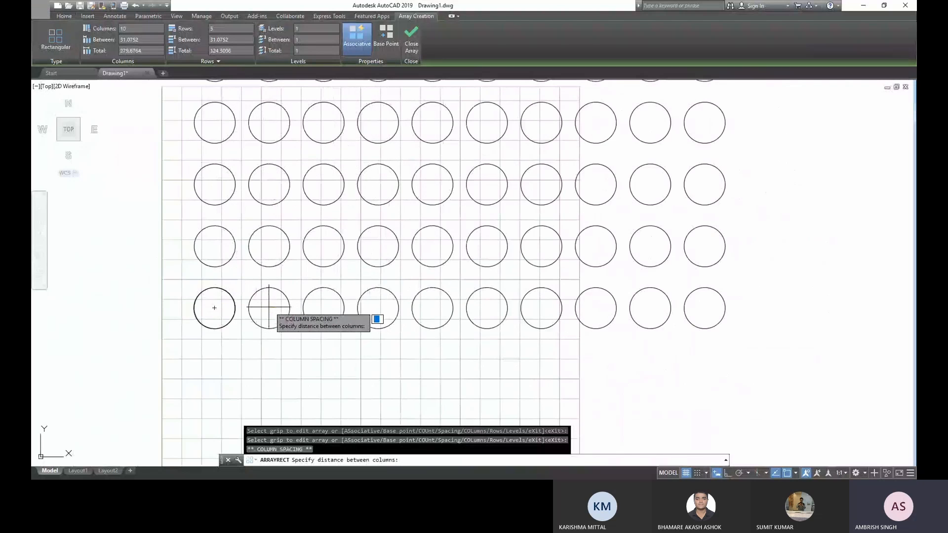
pyautogui.click(257, 307)
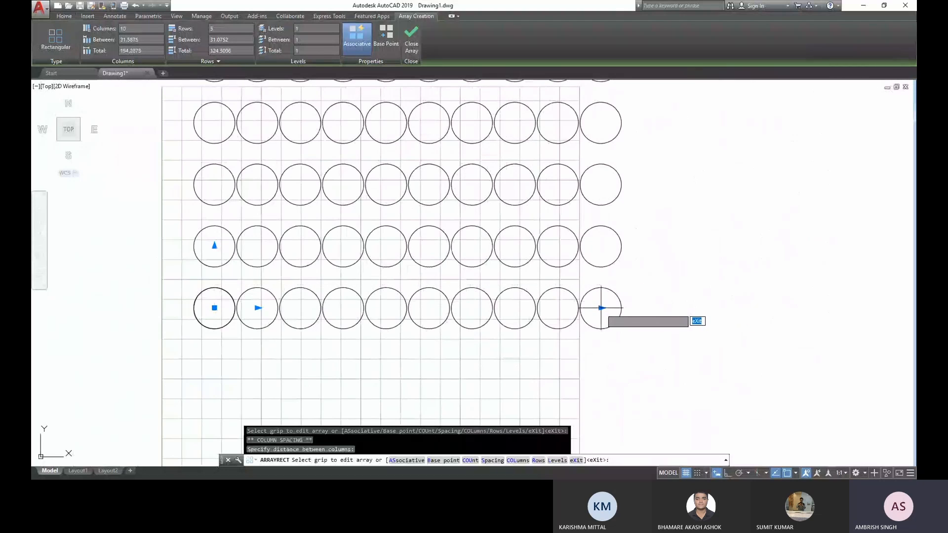
pyautogui.click(601, 308)
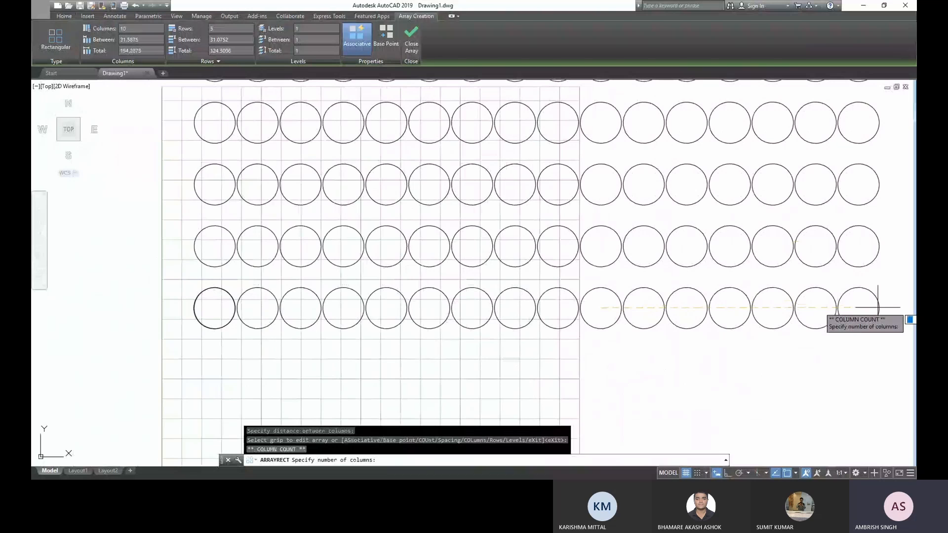
pyautogui.click(878, 307)
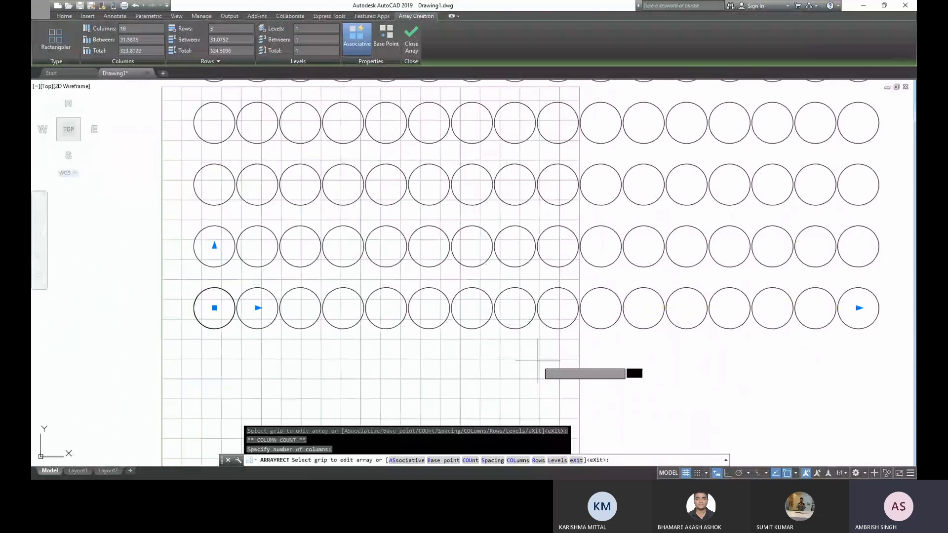
# - Reduce the array's row spacing freehand to about 17.3 mm, extend it to 9 rows and finish the array
pyautogui.moveTo(537, 360); pyautogui.dragTo(567, 432, button='middle')
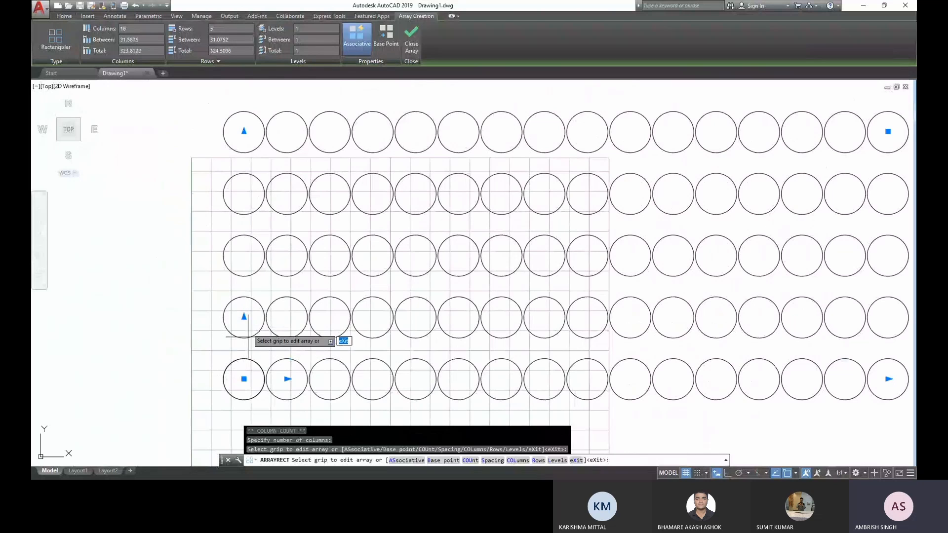
pyautogui.click(243, 316)
pyautogui.click(244, 317)
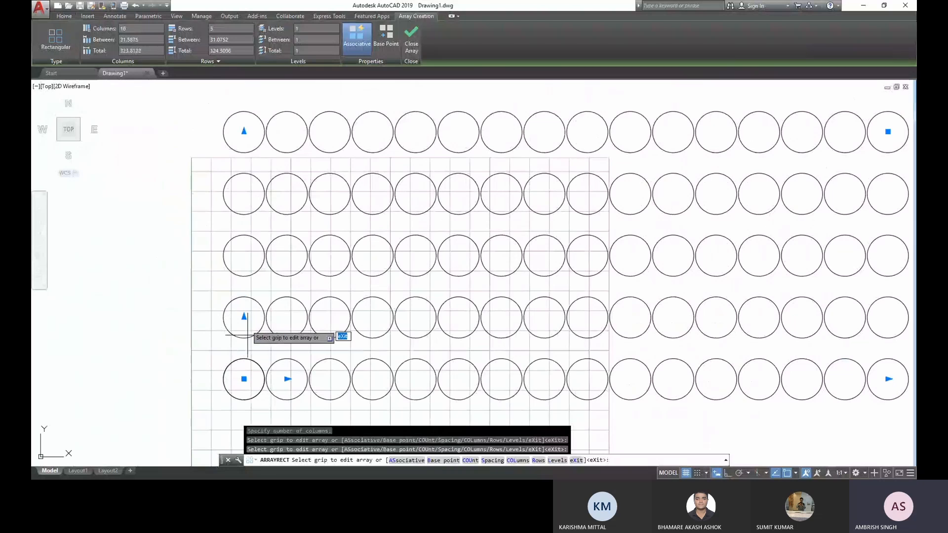
pyautogui.click(244, 317)
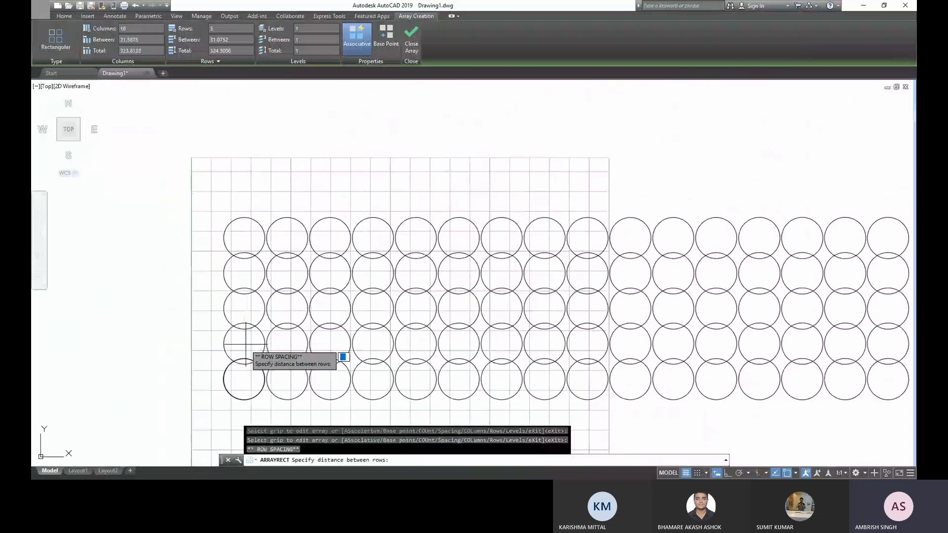
pyautogui.click(245, 344)
pyautogui.click(245, 237)
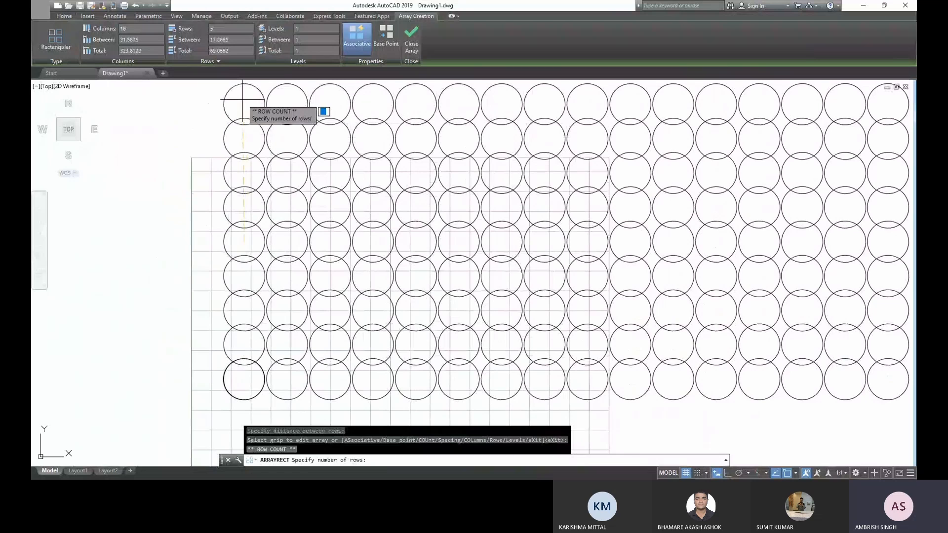
pyautogui.click(243, 99)
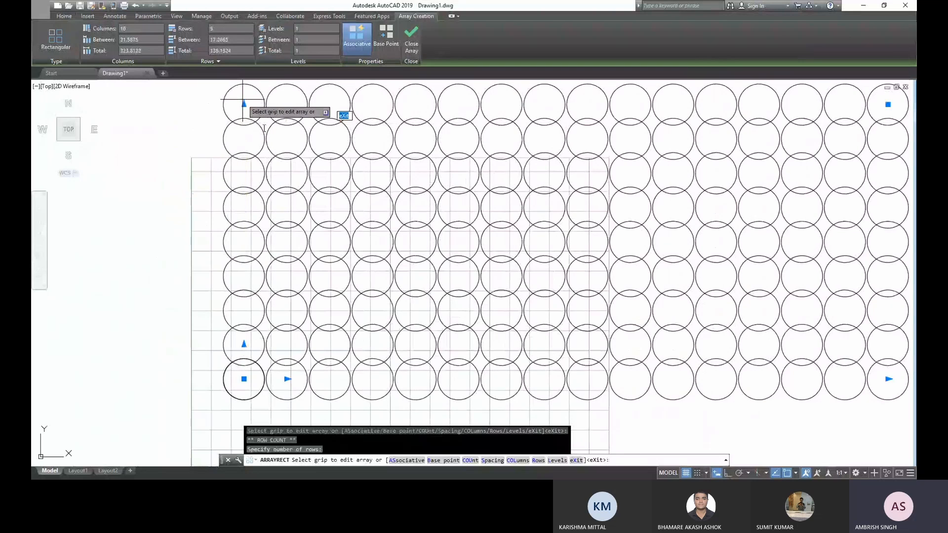
pyautogui.press('Escape')
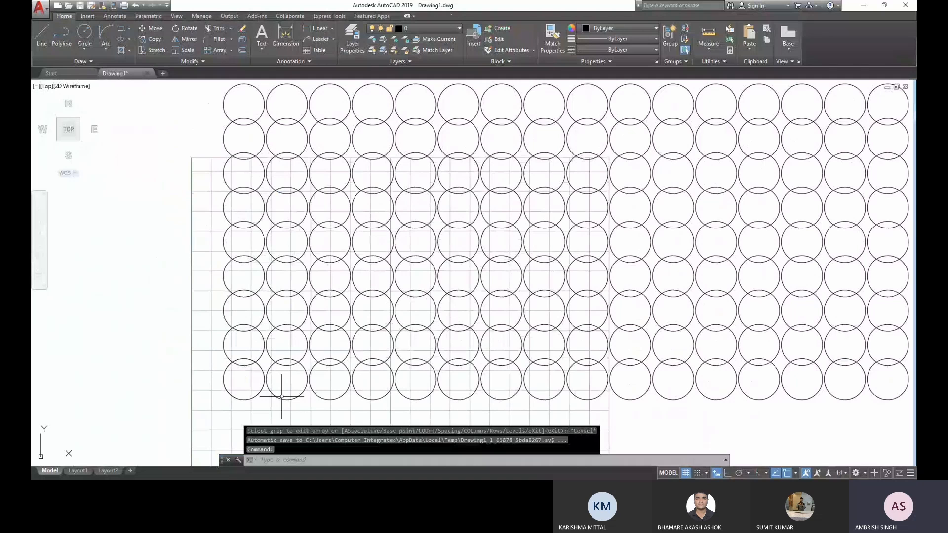
# - Edit the finished circle array to a column spacing of 30 mm and a row spacing of 20 mm
pyautogui.click(282, 396)
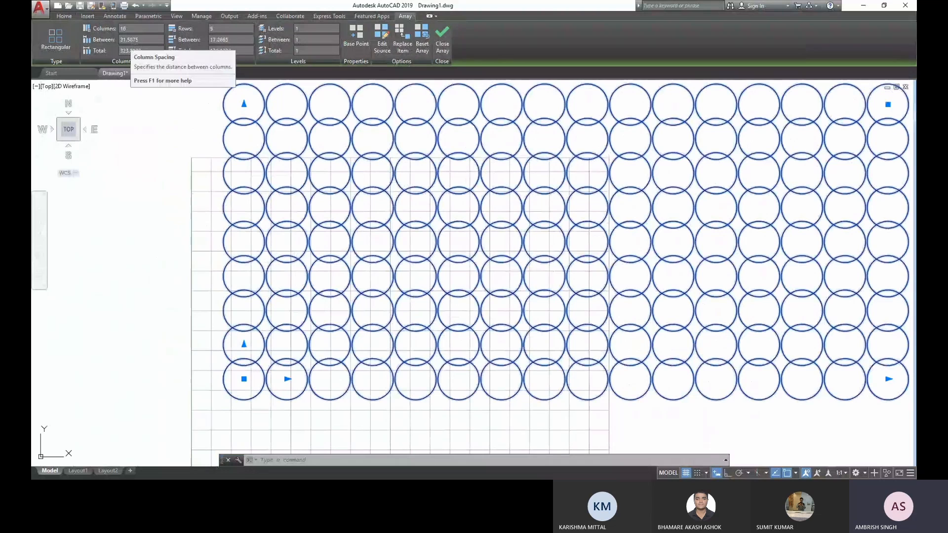
pyautogui.click(104, 40)
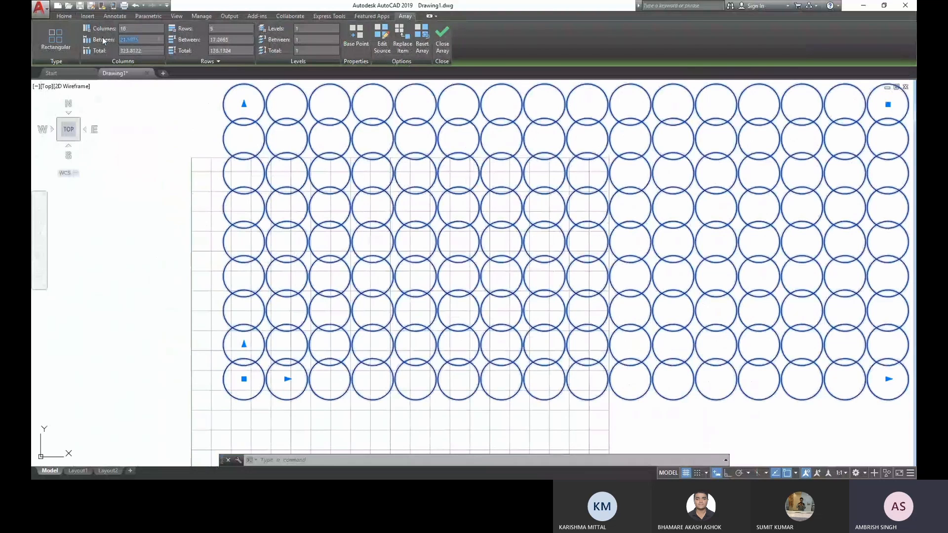
pyautogui.write('30')
pyautogui.press('Return')
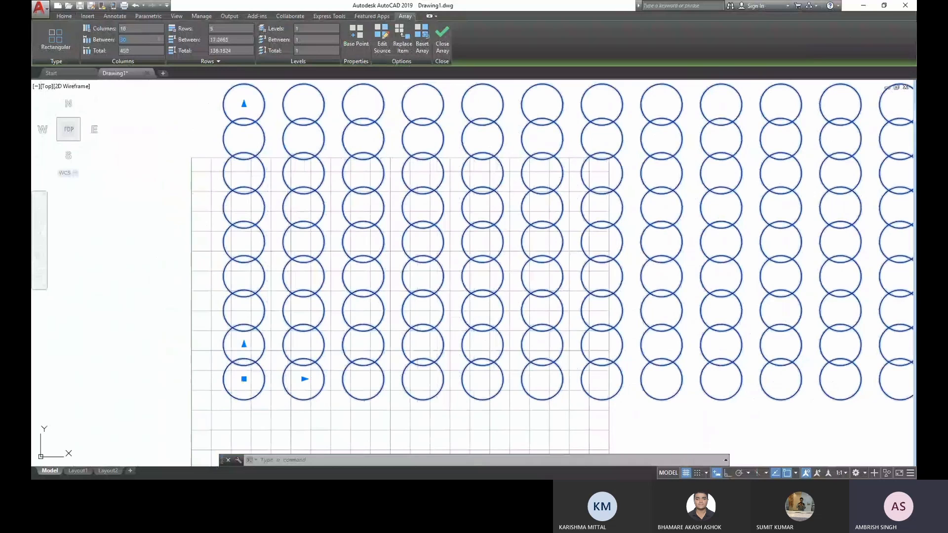
pyautogui.moveTo(233, 42); pyautogui.dragTo(174, 41)
pyautogui.write('20')
pyautogui.press('Return')
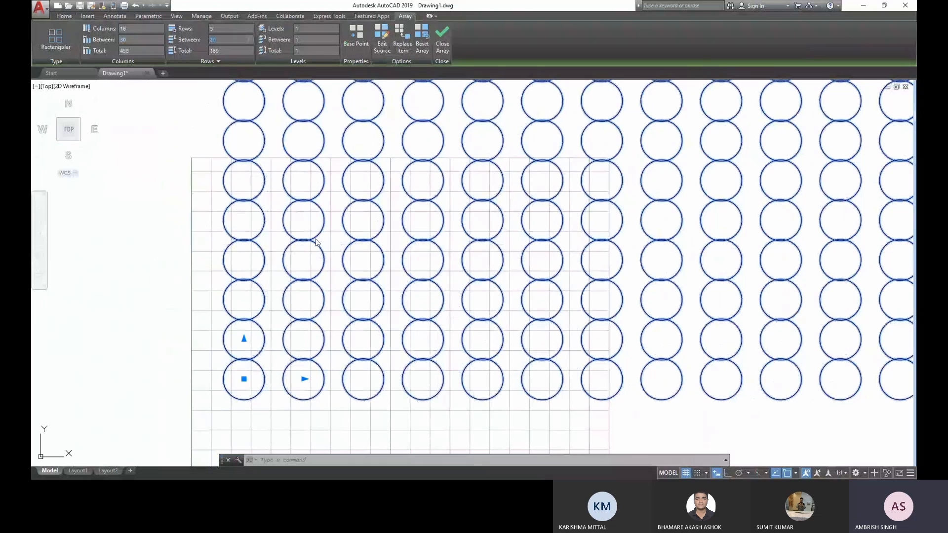
pyautogui.scroll(-4, 316, 240)
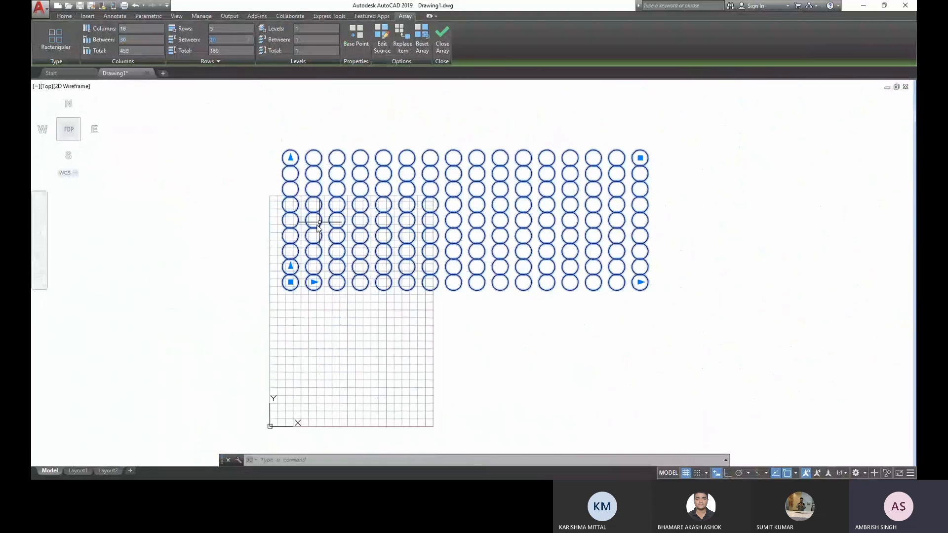
pyautogui.scroll(2, 316, 228)
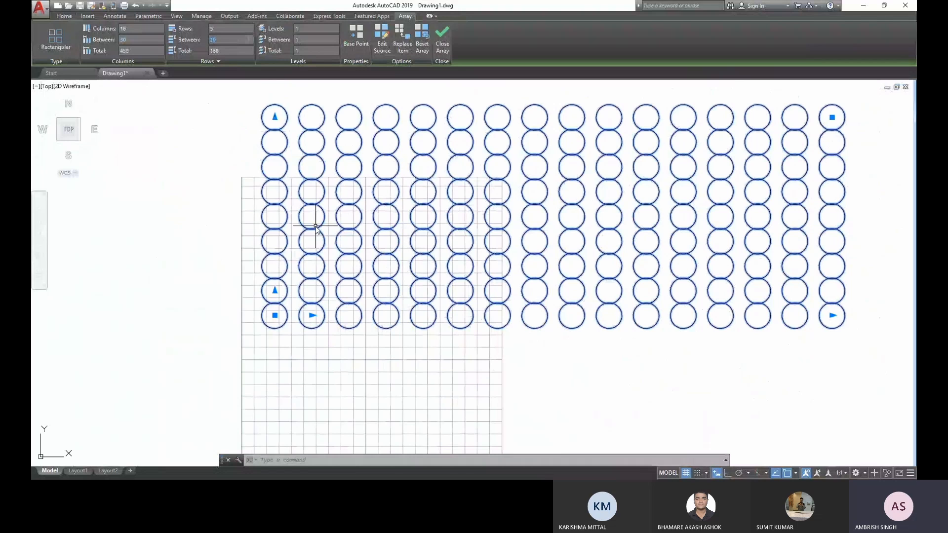
pyautogui.press('Escape')
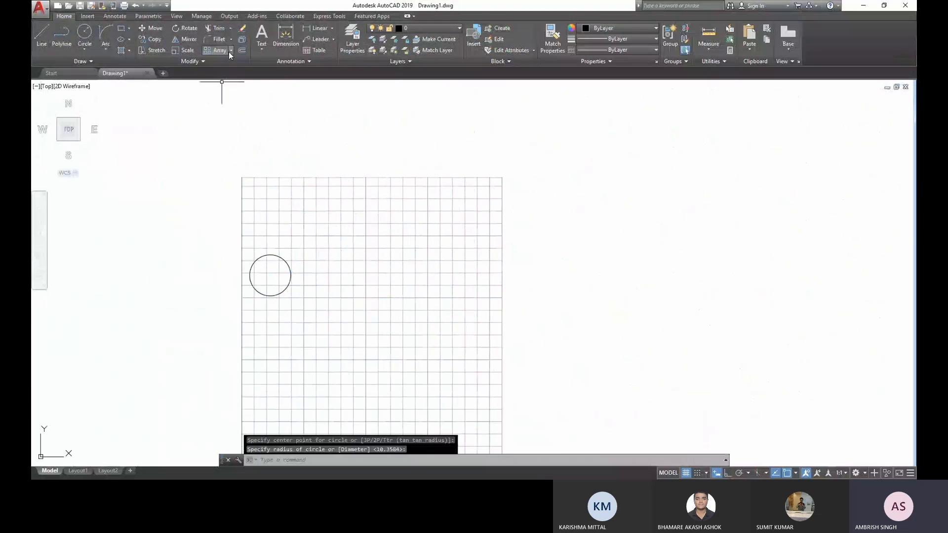
# - Erase the single circle near the left edge of the sheet
pyautogui.moveTo(295, 299); pyautogui.dragTo(296, 274, button='middle')
pyautogui.click(296, 275)
pyautogui.click(275, 237)
pyautogui.press('Delete')
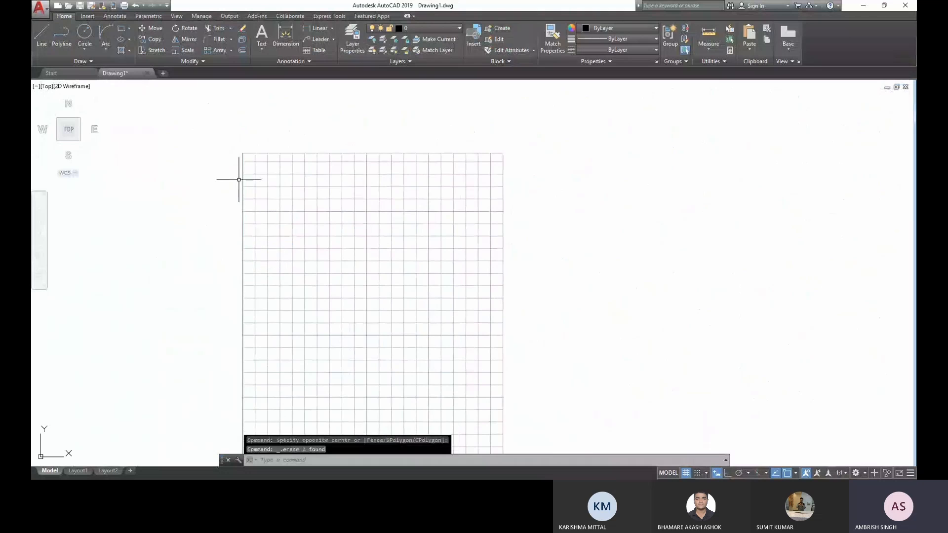
# - Draw a large circle with a radius of about 68.7 mm in the middle of the sheet
pyautogui.scroll(2, 239, 179)
pyautogui.write('c')
pyautogui.press('Return')
pyautogui.click(402, 342)
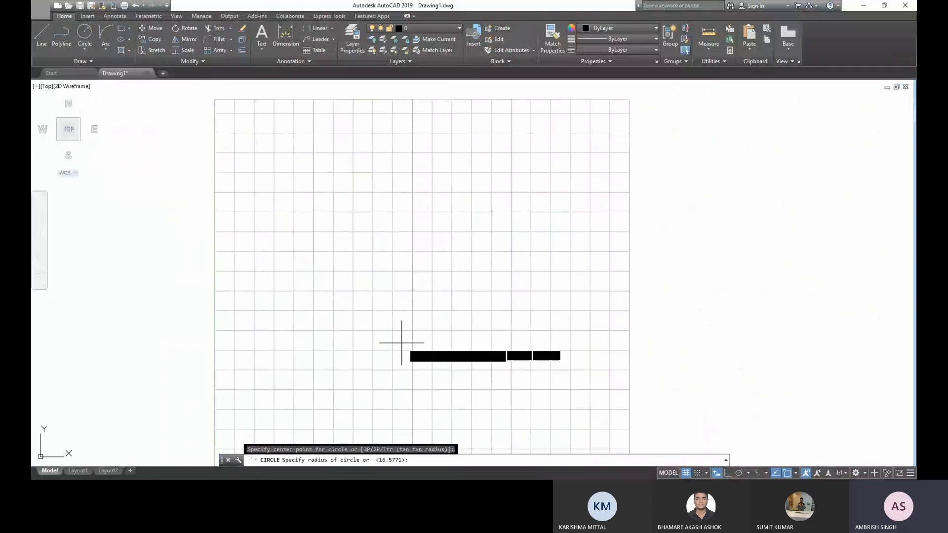
pyautogui.click(471, 225)
pyautogui.press('Escape')
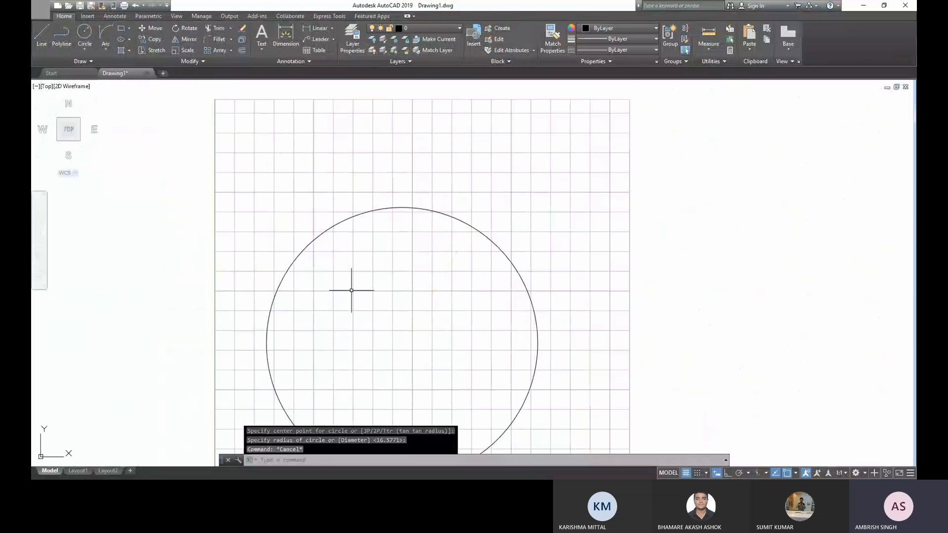
# - Draw a small circle with a radius of about 11 mm centred on the large circle's top quadrant
pyautogui.moveTo(351, 290); pyautogui.dragTo(353, 276, button='middle')
pyautogui.write('c')
pyautogui.press('Return')
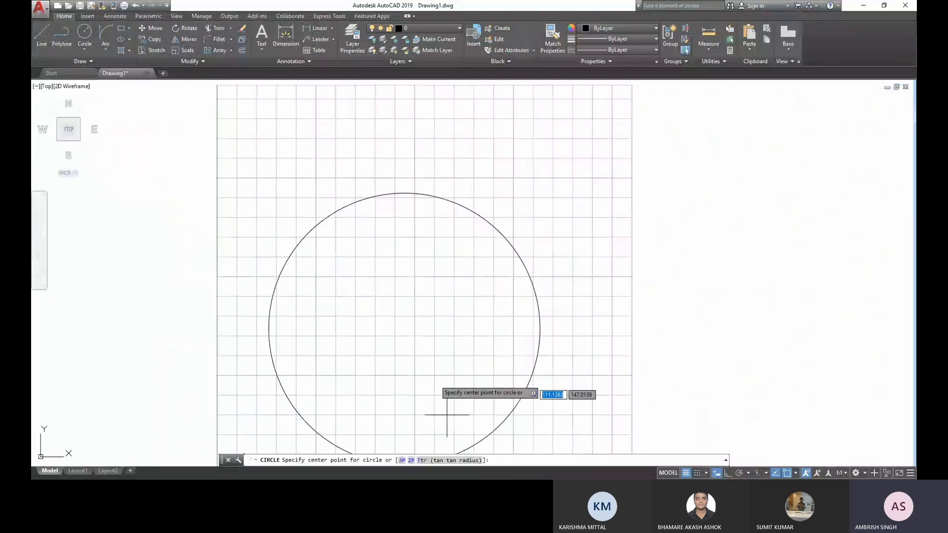
pyautogui.click(404, 193)
pyautogui.click(423, 204)
pyautogui.press('Escape')
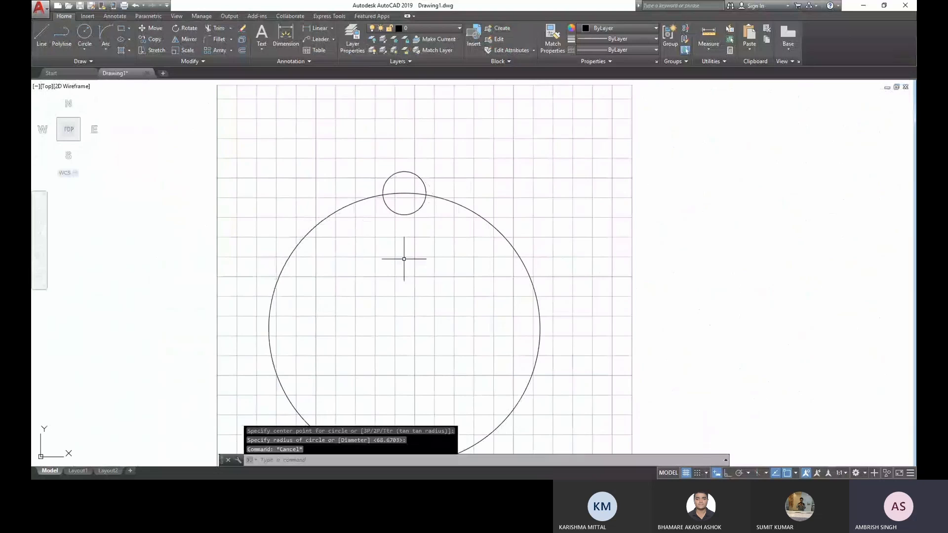
# - Create a polar array of the small circle around the large circle's centre
pyautogui.moveTo(404, 259); pyautogui.dragTo(417, 221, button='middle')
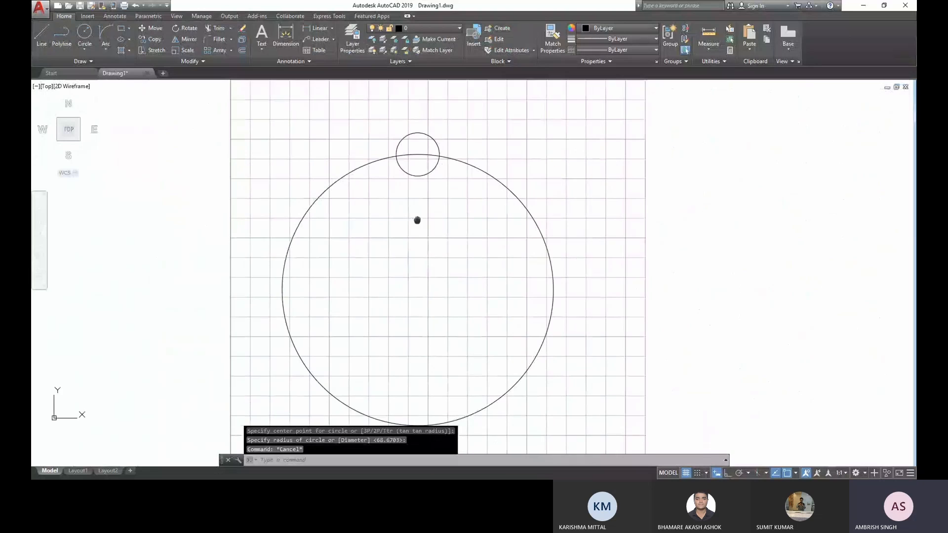
pyautogui.click(429, 190)
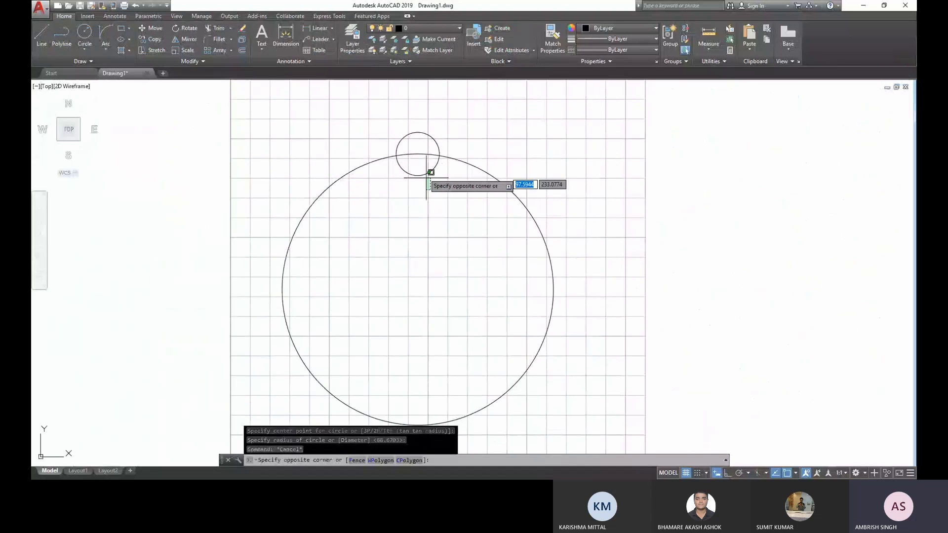
pyautogui.click(428, 170)
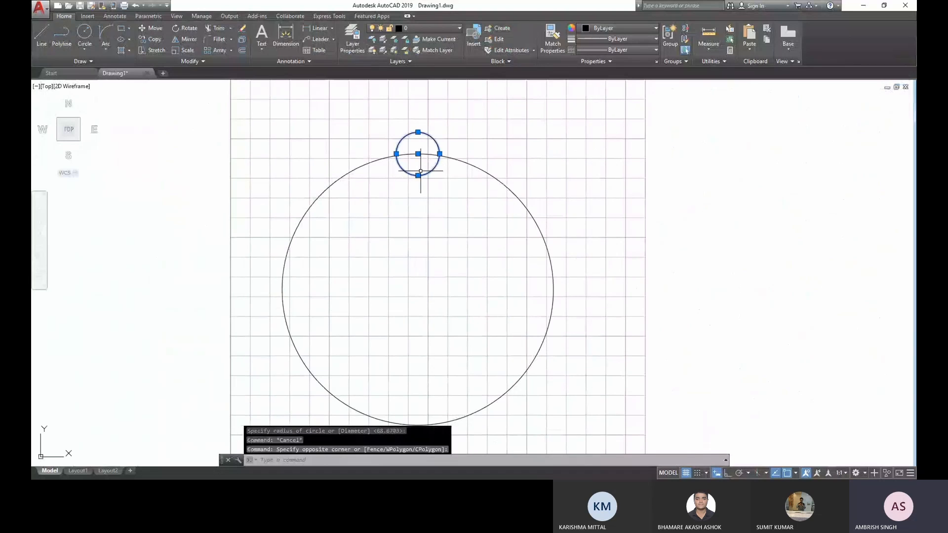
pyautogui.click(231, 51)
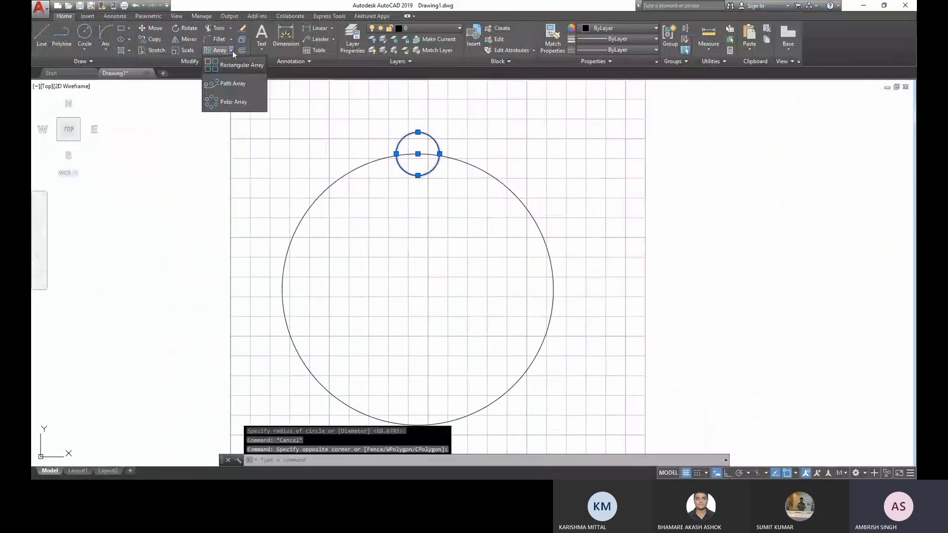
pyautogui.click(221, 101)
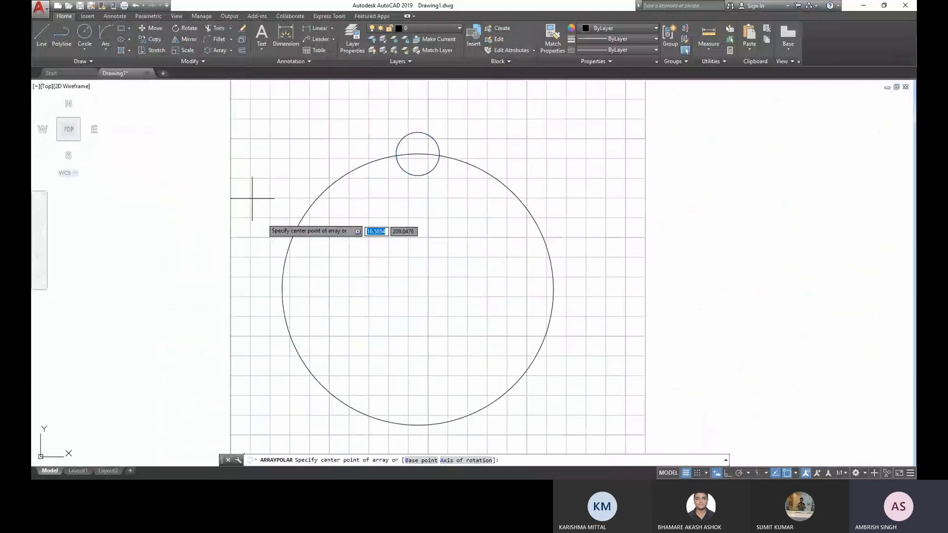
pyautogui.click(418, 290)
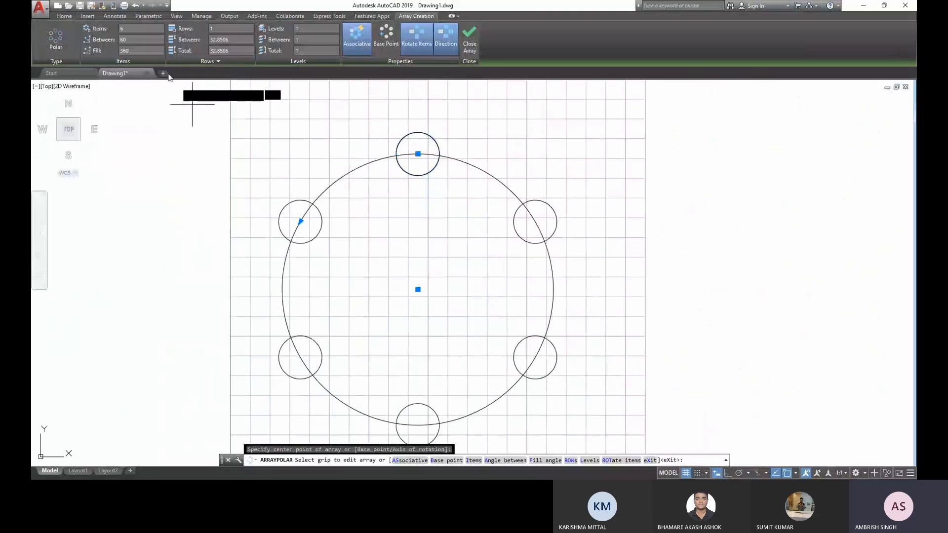
# - Set the polar array to 15 items and 5 rows
pyautogui.click(118, 30)
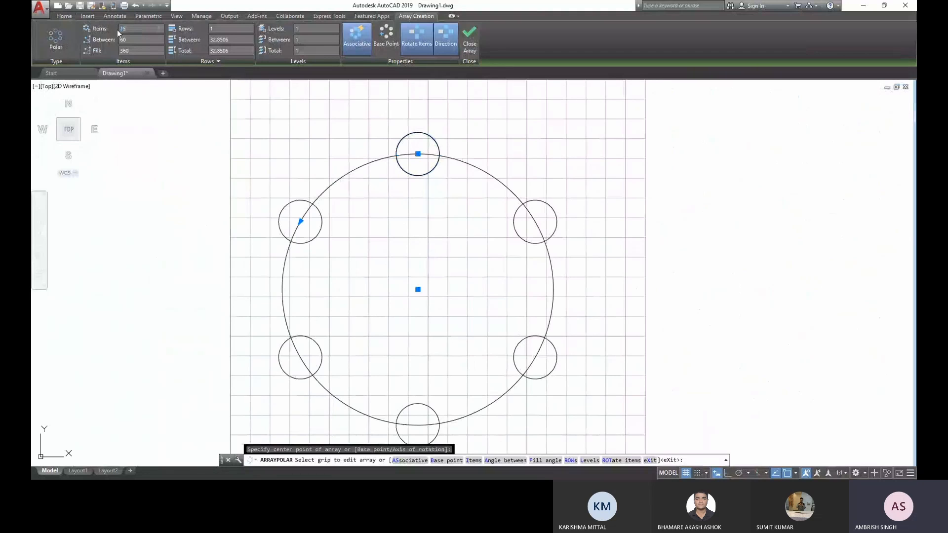
pyautogui.write('15')
pyautogui.press('Return')
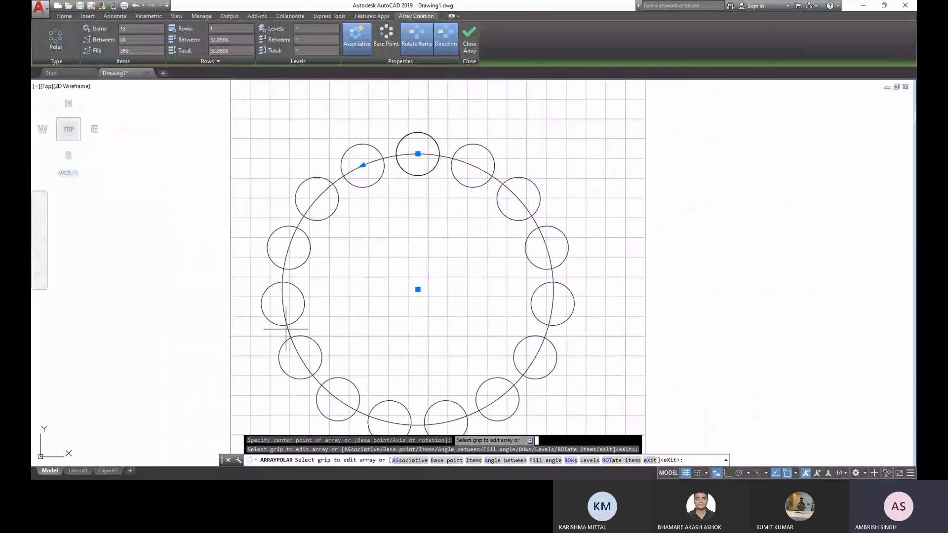
pyautogui.moveTo(364, 294); pyautogui.dragTo(375, 267, button='middle')
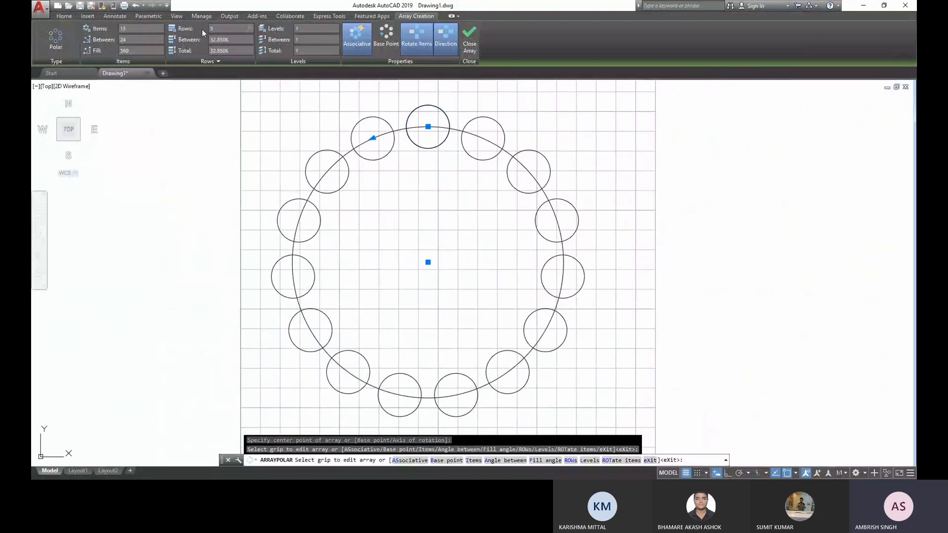
pyautogui.press('Return')
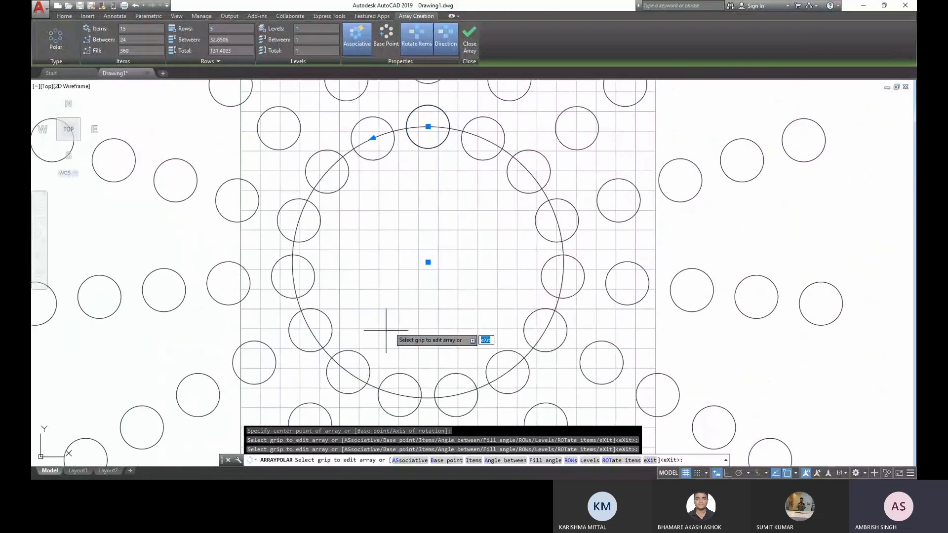
pyautogui.scroll(-4, 408, 262)
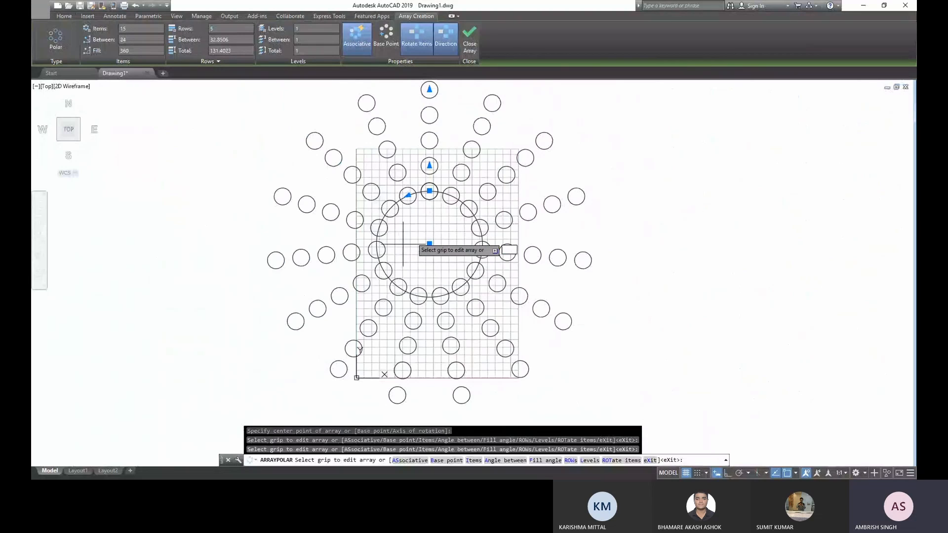
pyautogui.scroll(2, 404, 244)
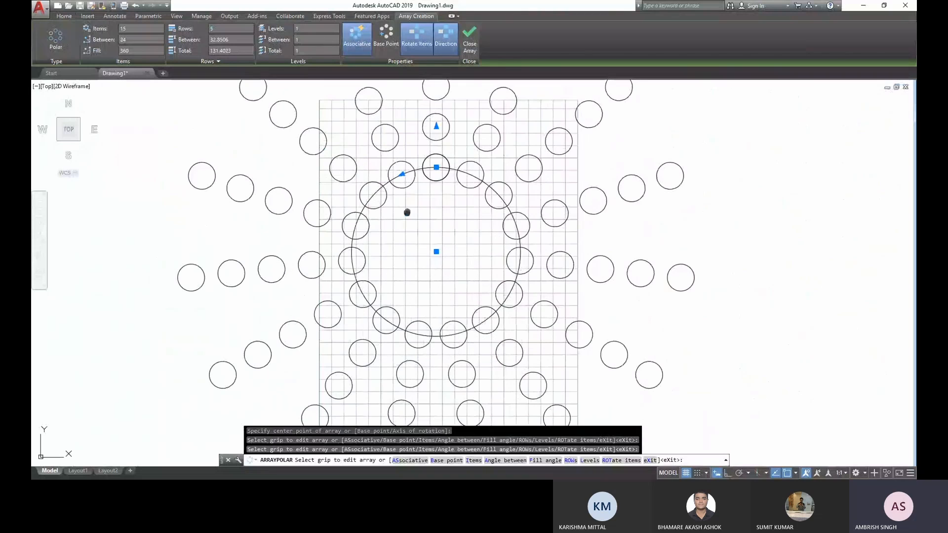
# - Set the polar array to 5 levels and finish the array
pyautogui.moveTo(407, 213); pyautogui.dragTo(412, 247, button='middle')
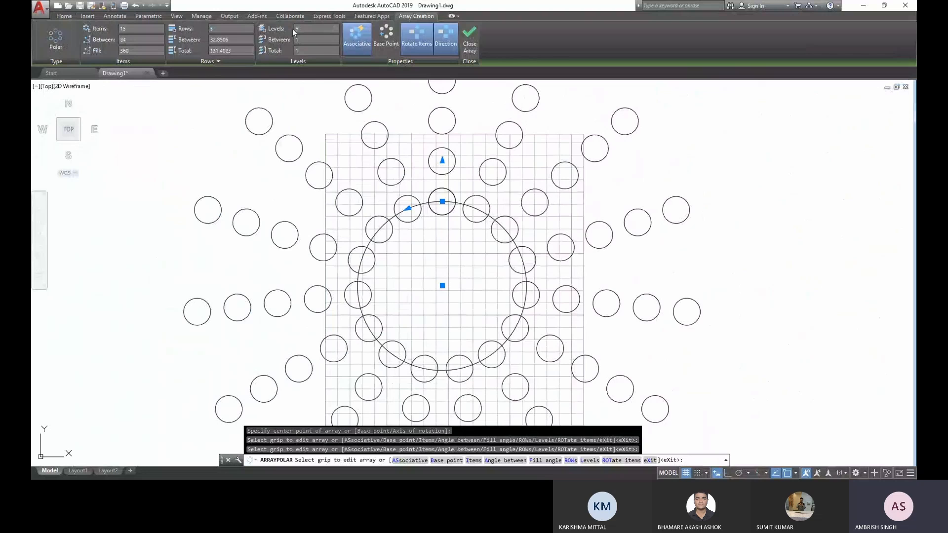
pyautogui.press('Return')
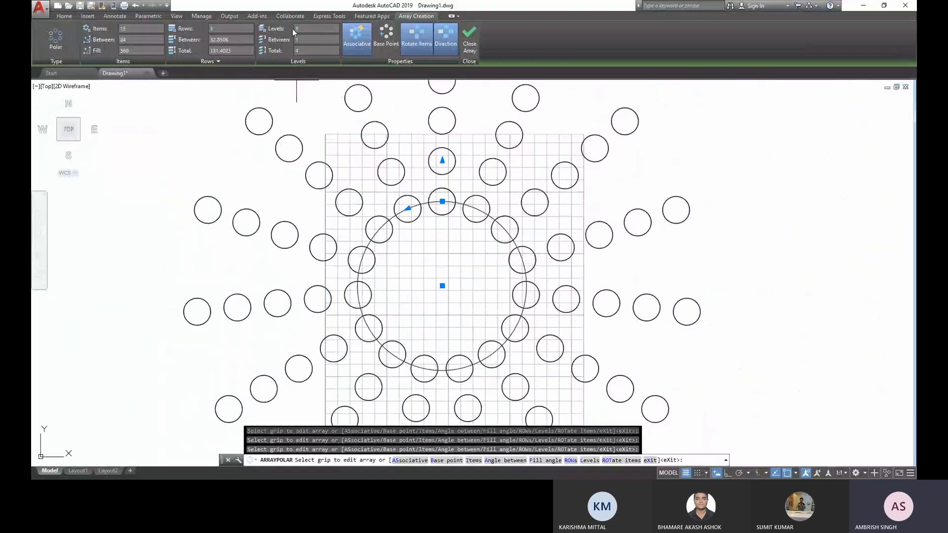
pyautogui.click(474, 34)
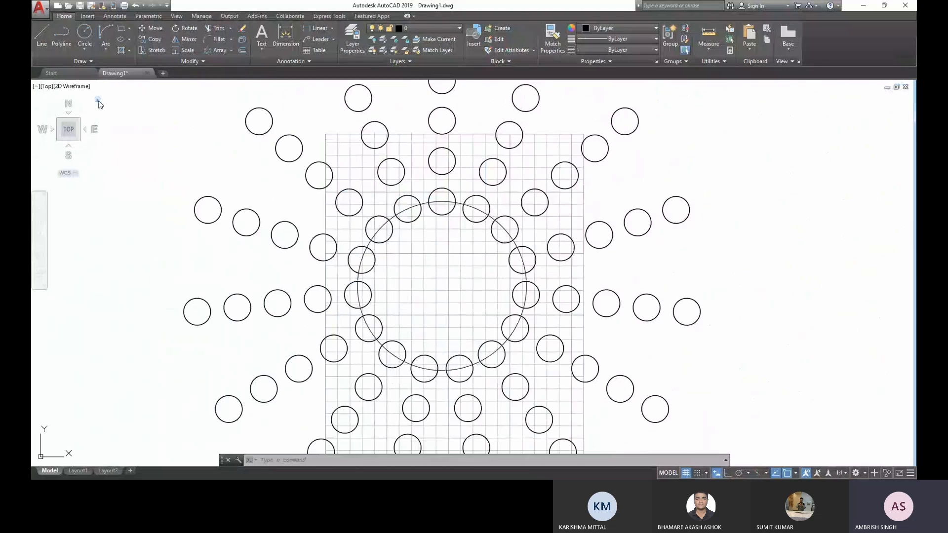
# - Erase the polar array and the large circle from the sheet
pyautogui.click(98, 102)
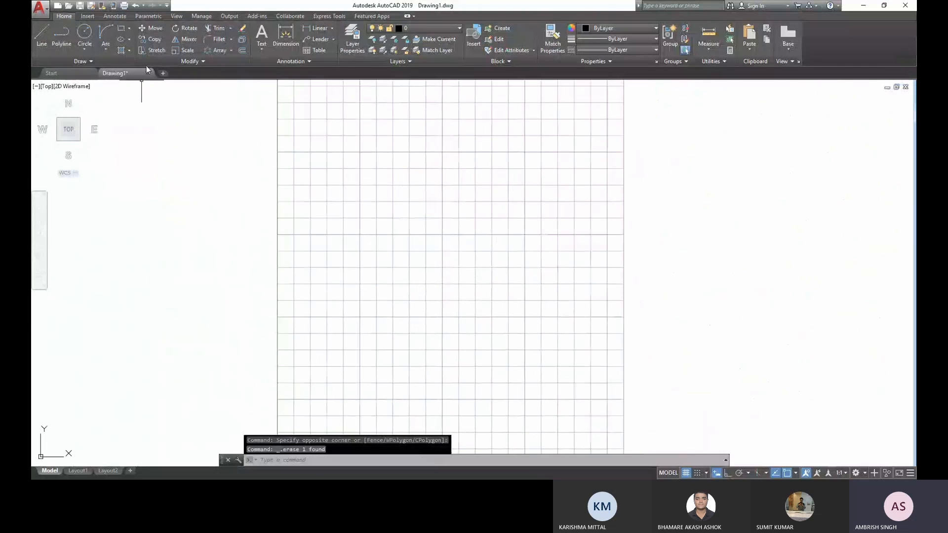
pyautogui.click(85, 33)
pyautogui.click(313, 246)
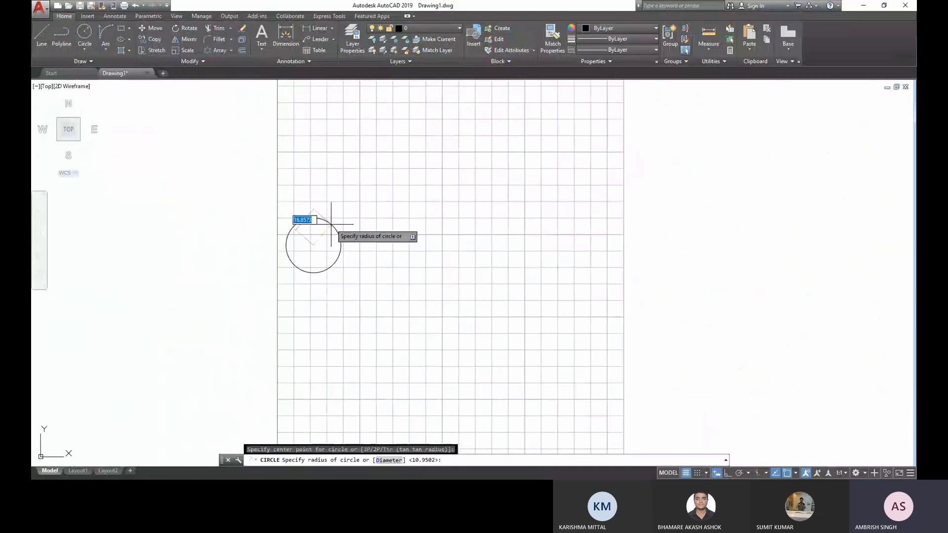
pyautogui.hotkey('ctrl', 'z')
# - Draw a small circle near the left edge of the sheet
pyautogui.click(85, 31)
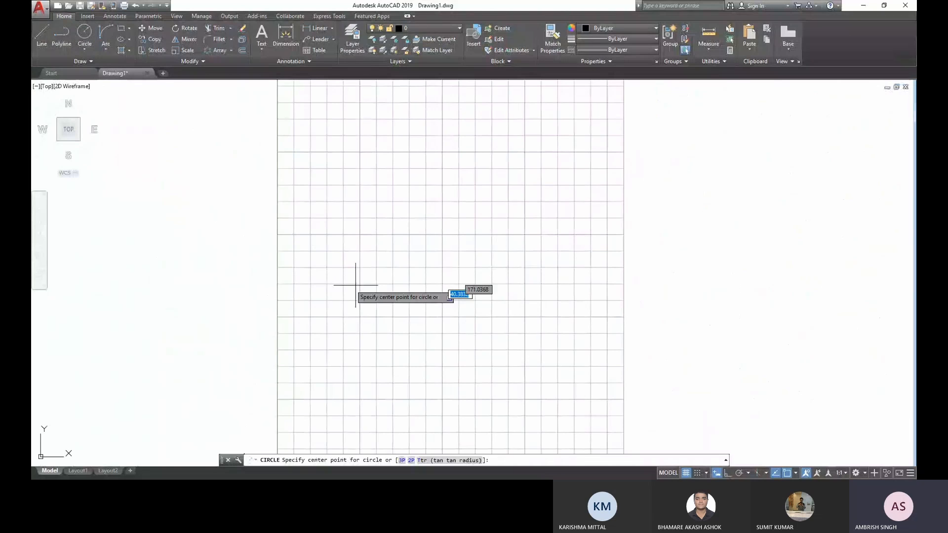
pyautogui.click(320, 269)
pyautogui.click(323, 254)
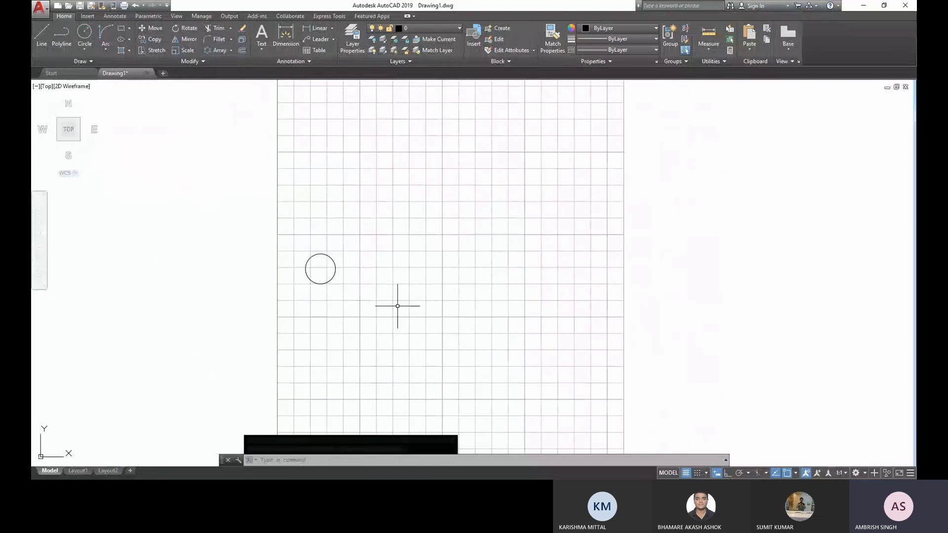
# - Draw a wavy four-point spline from the small circle's centre to just beyond the sheet's right edge
pyautogui.click(91, 61)
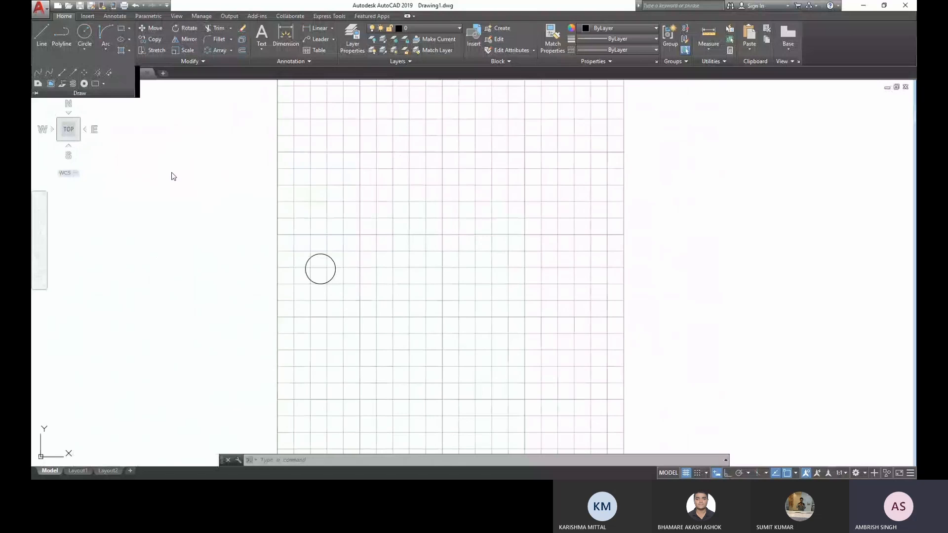
pyautogui.click(320, 269)
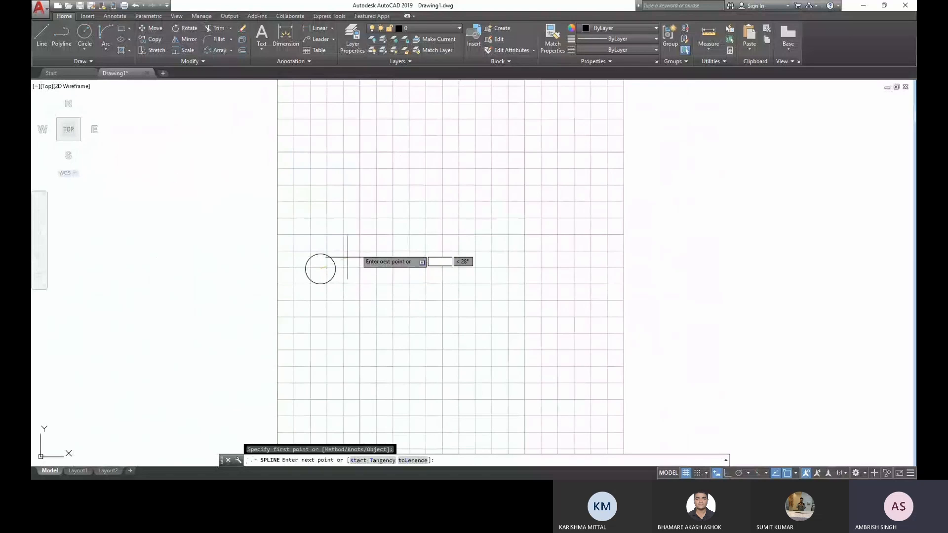
pyautogui.click(366, 249)
pyautogui.click(547, 344)
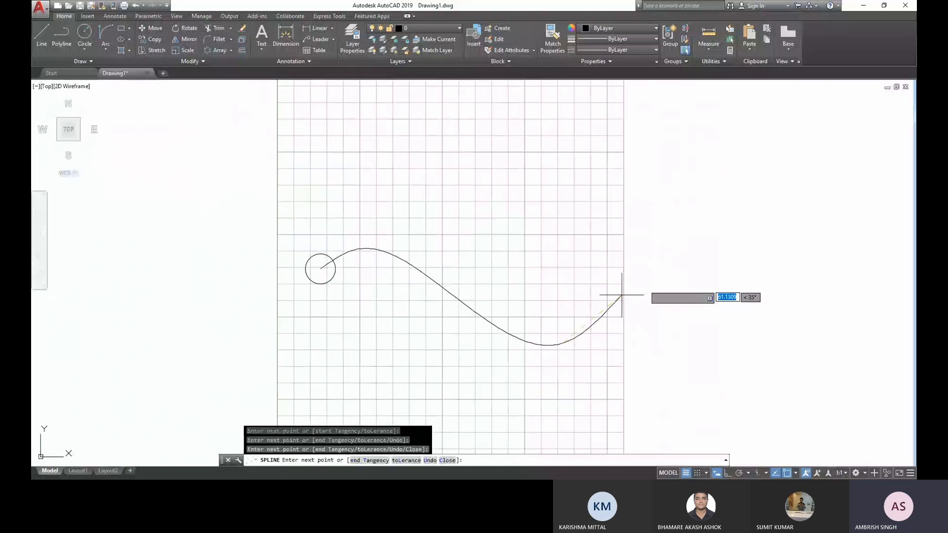
pyautogui.click(644, 285)
pyautogui.press('Return')
# - Create a path array of the small circle along the spline
pyautogui.scroll(2, 359, 299)
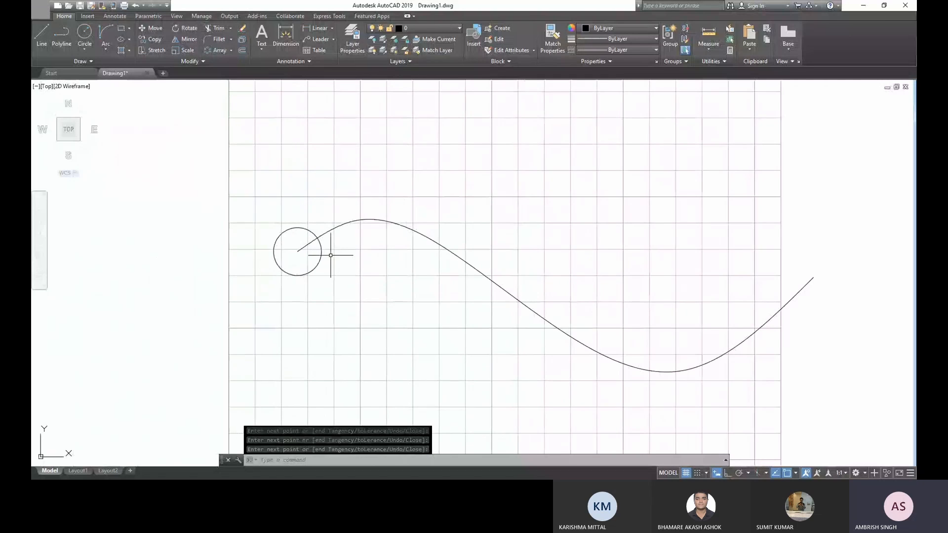
pyautogui.click(348, 329)
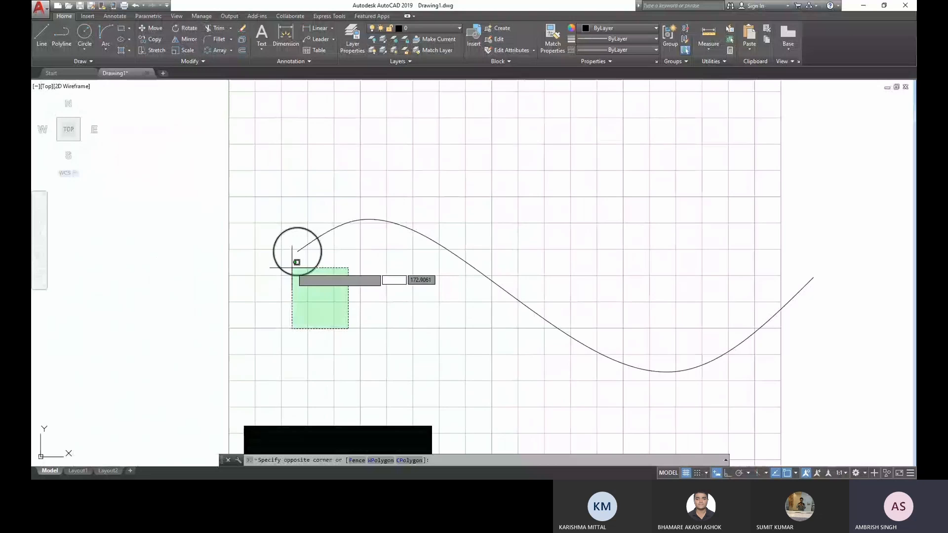
pyautogui.click(292, 268)
pyautogui.click(231, 50)
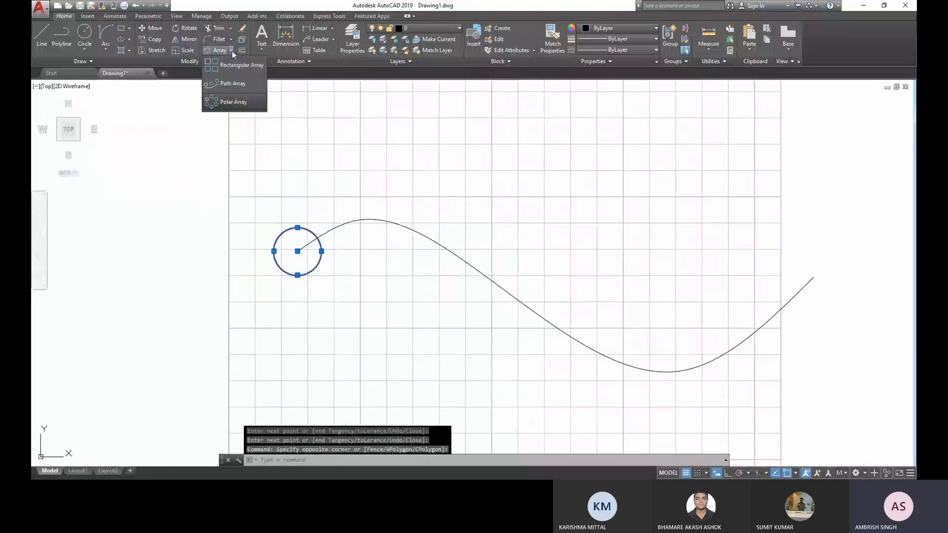
pyautogui.click(225, 82)
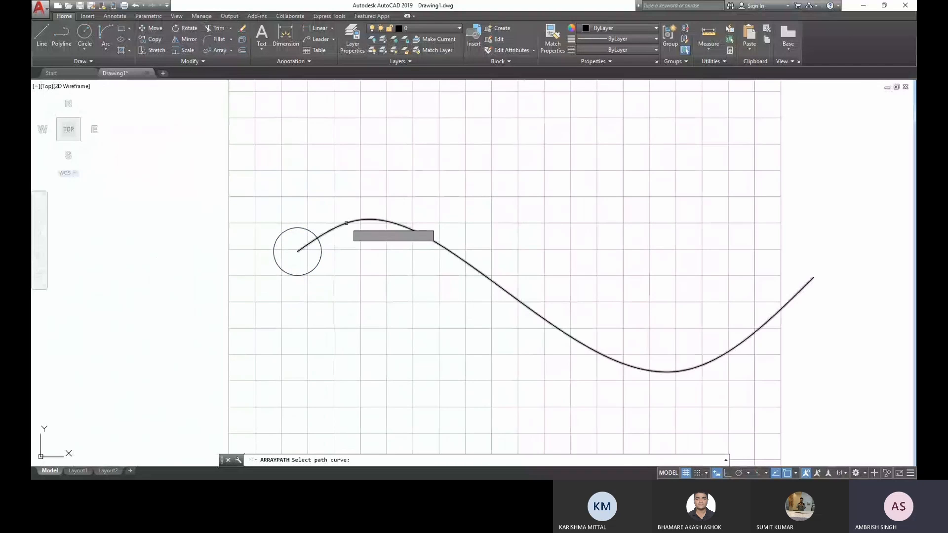
pyautogui.click(346, 223)
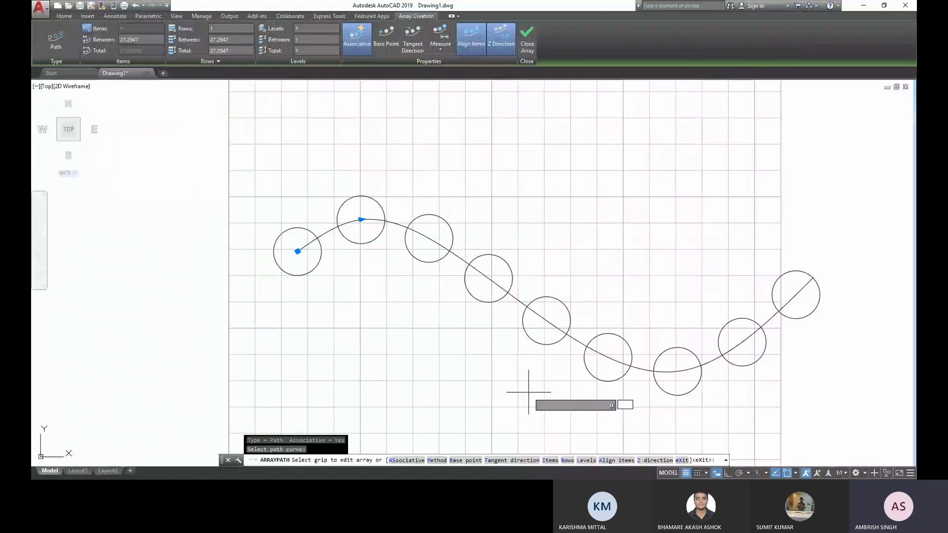
pyautogui.moveTo(525, 387); pyautogui.dragTo(464, 376, button='middle')
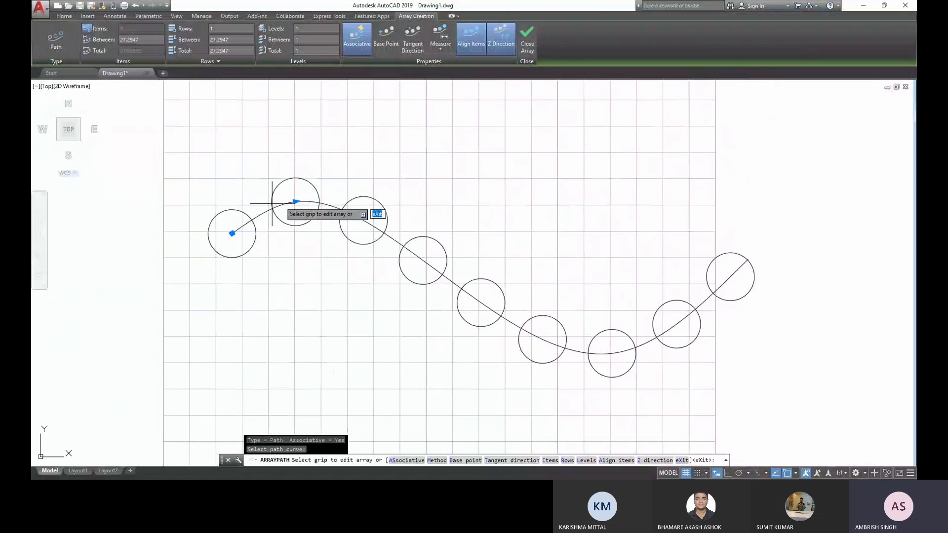
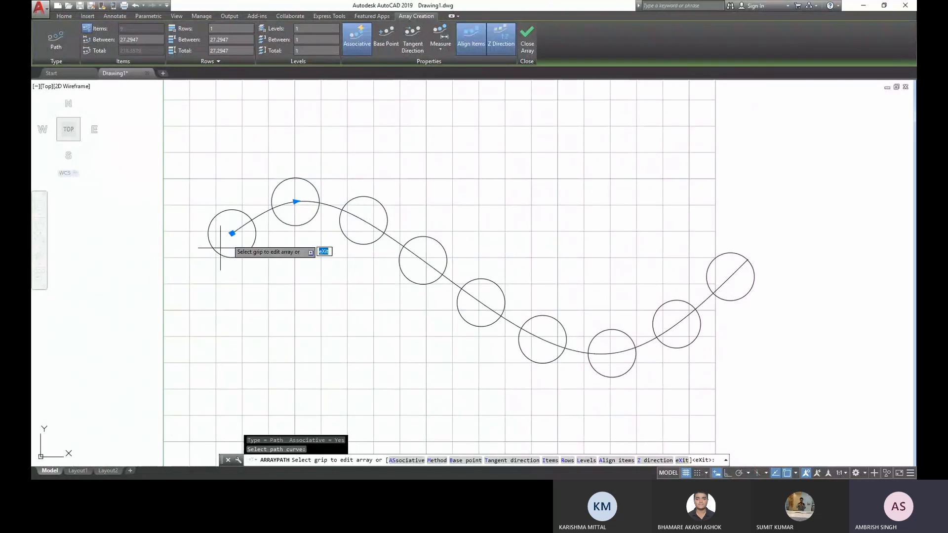
# - Set the spacing between the circles of the path array to 15
pyautogui.click(121, 40)
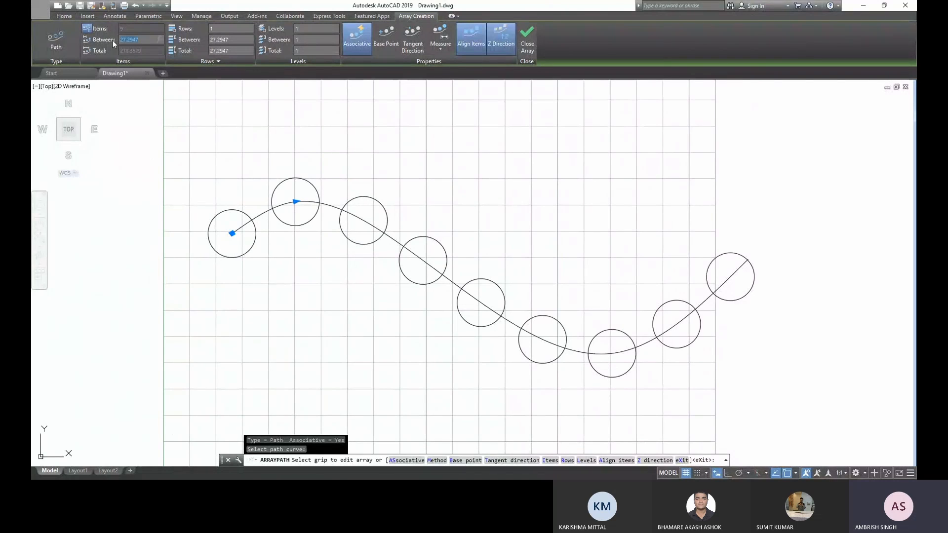
pyautogui.write('15')
pyautogui.click(330, 306)
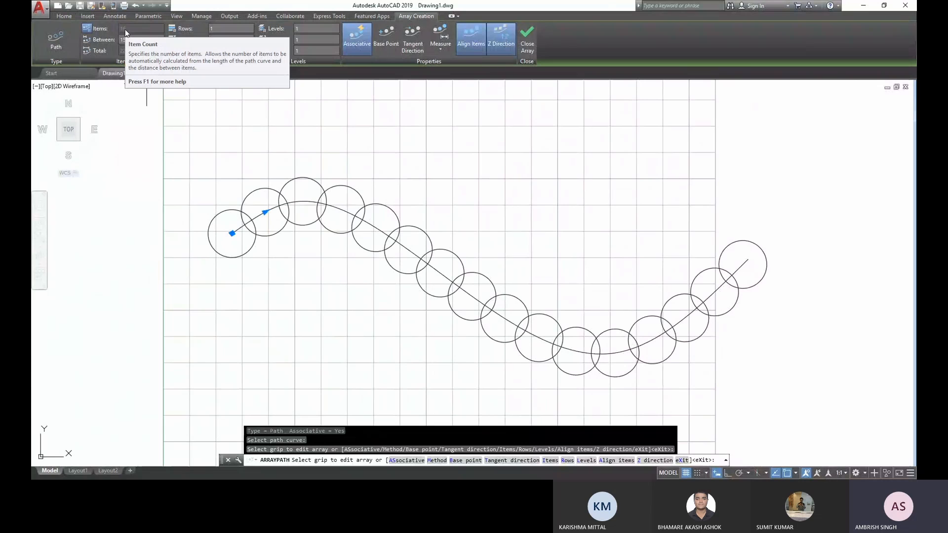
# - Switch the path array to the Divide method with 5 items and finish the array
pyautogui.click(439, 50)
pyautogui.click(445, 66)
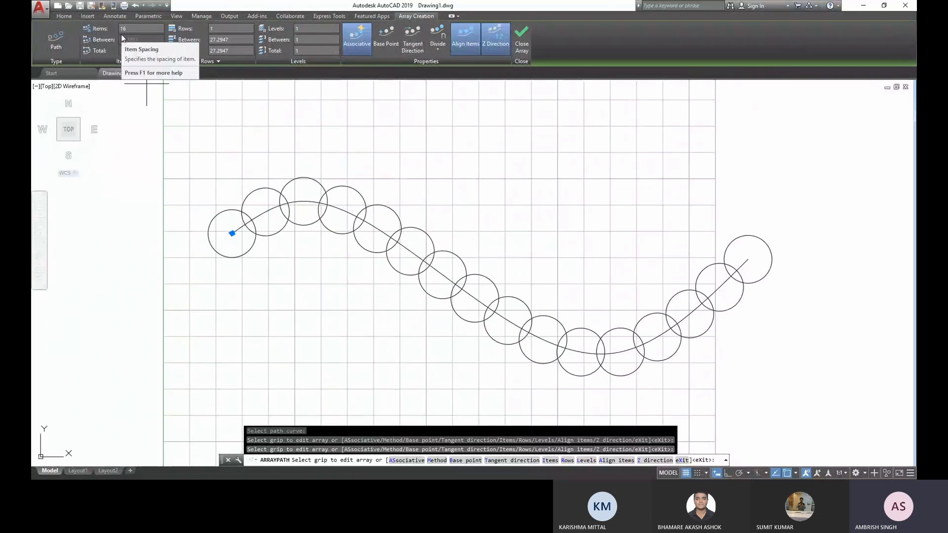
pyautogui.moveTo(158, 29); pyautogui.dragTo(90, 34)
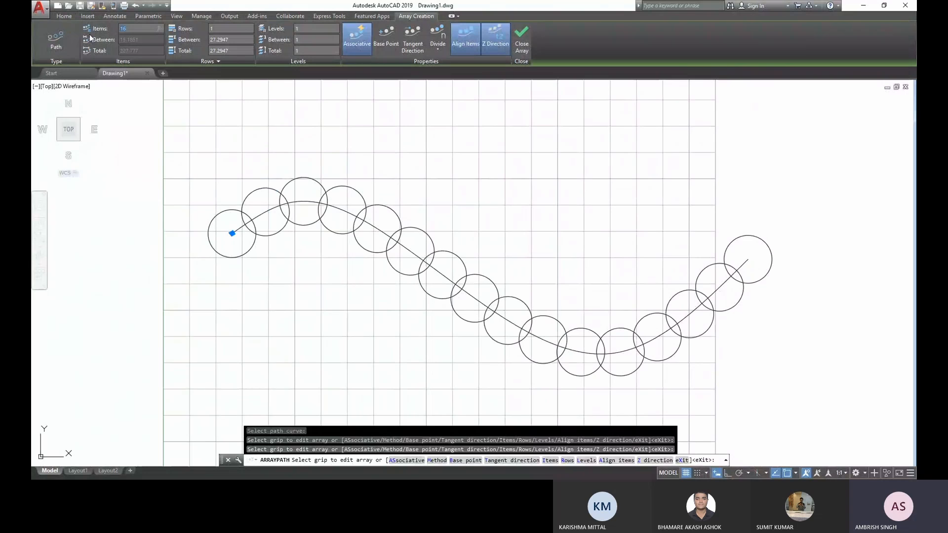
pyautogui.write('5')
pyautogui.press('Return')
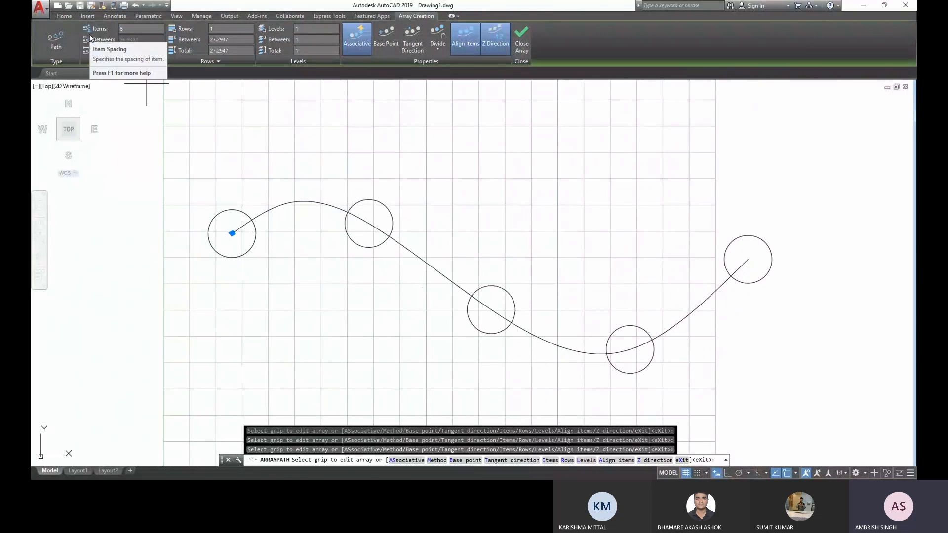
pyautogui.click(523, 44)
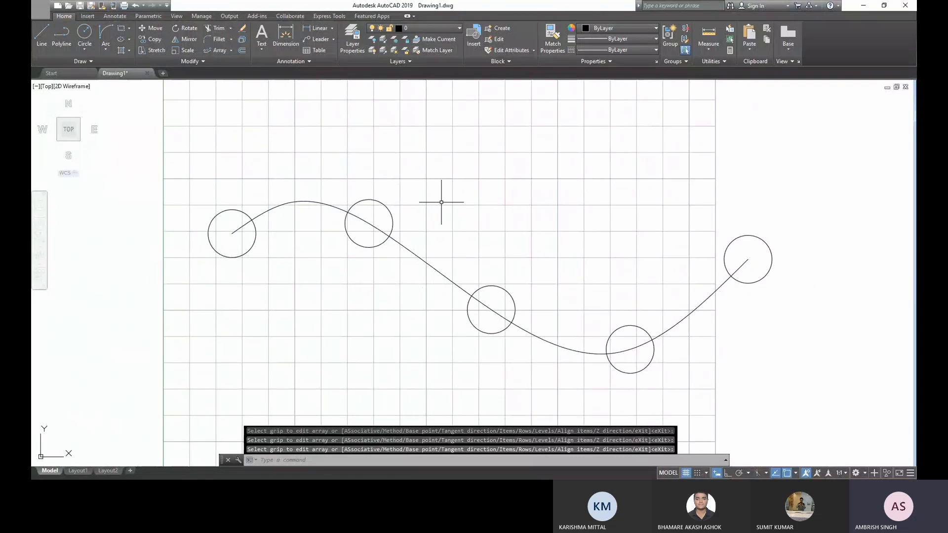
# - Erase the path array of circles together with the spline
pyautogui.scroll(-2, 289, 257)
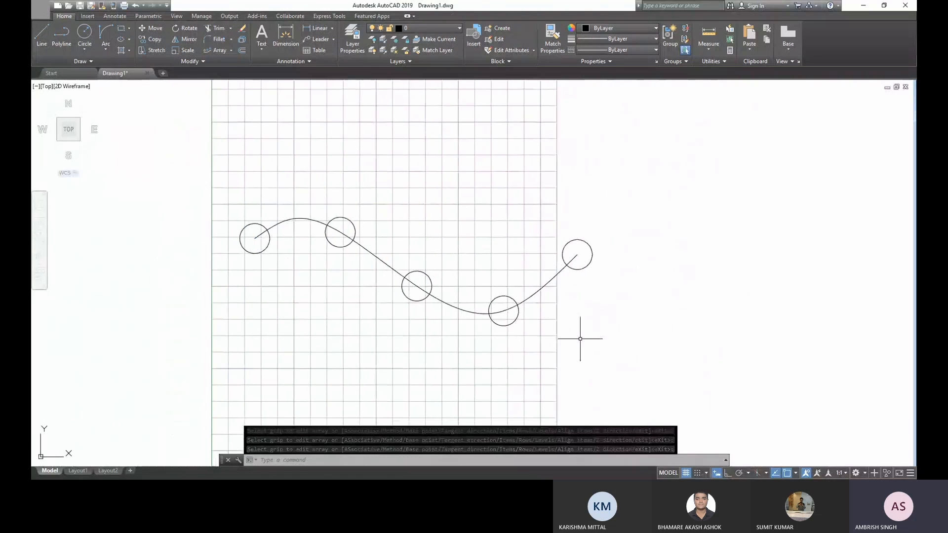
pyautogui.click(610, 339)
pyautogui.click(126, 189)
pyautogui.press('Delete')
pyautogui.press('Escape')
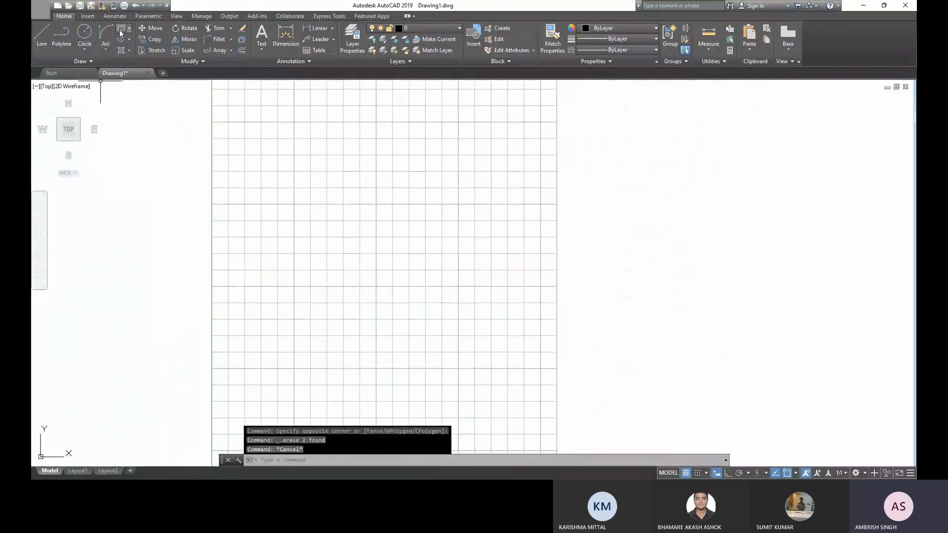
# - Draw a nearly square rectangle near the middle of the sheet
pyautogui.click(121, 30)
pyautogui.click(322, 192)
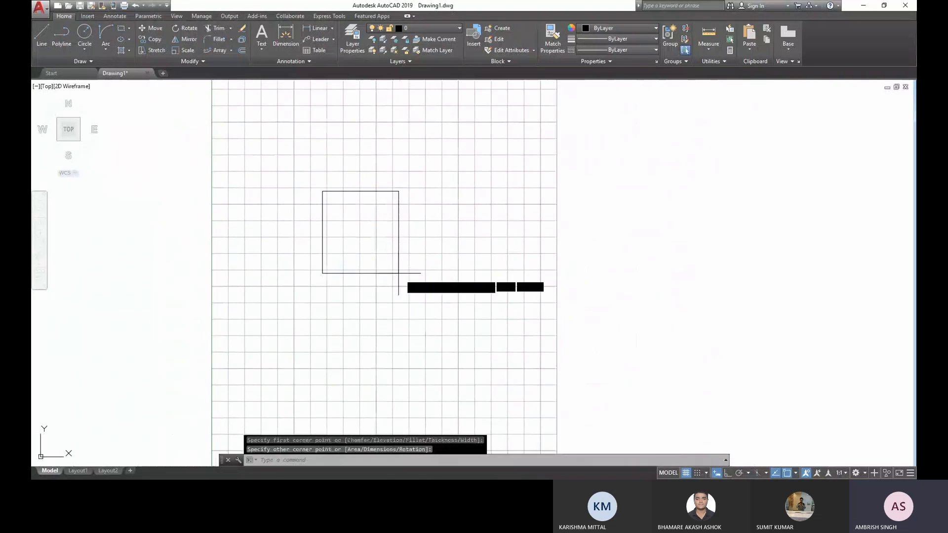
pyautogui.click(400, 275)
# - Offset the rectangle outward by a distance of 5
pyautogui.scroll(4, 325, 205)
pyautogui.moveTo(355, 218); pyautogui.dragTo(395, 214, button='middle')
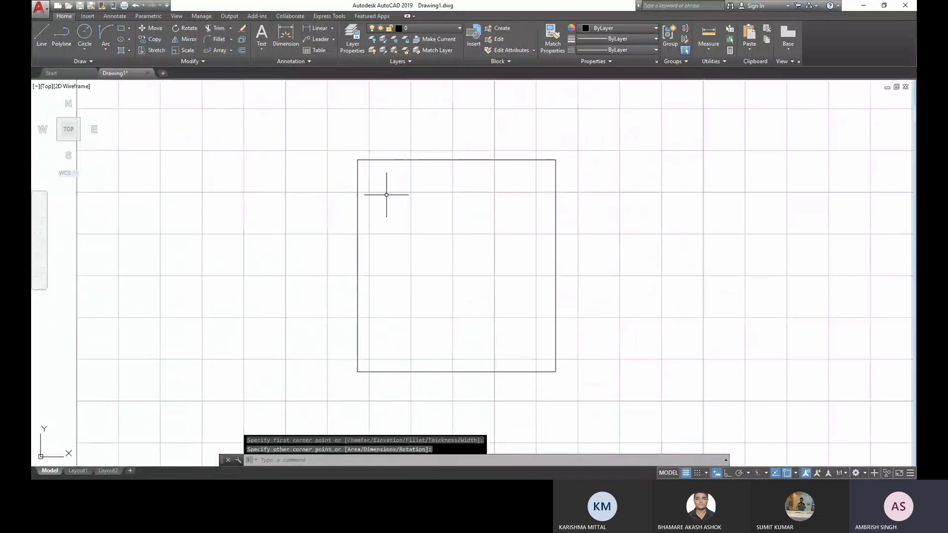
pyautogui.click(427, 209)
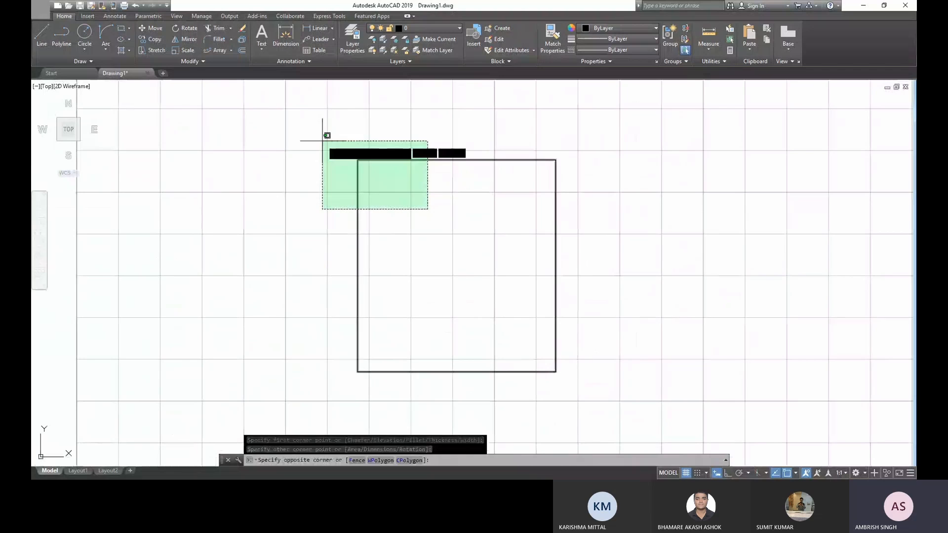
pyautogui.click(322, 140)
pyautogui.click(242, 51)
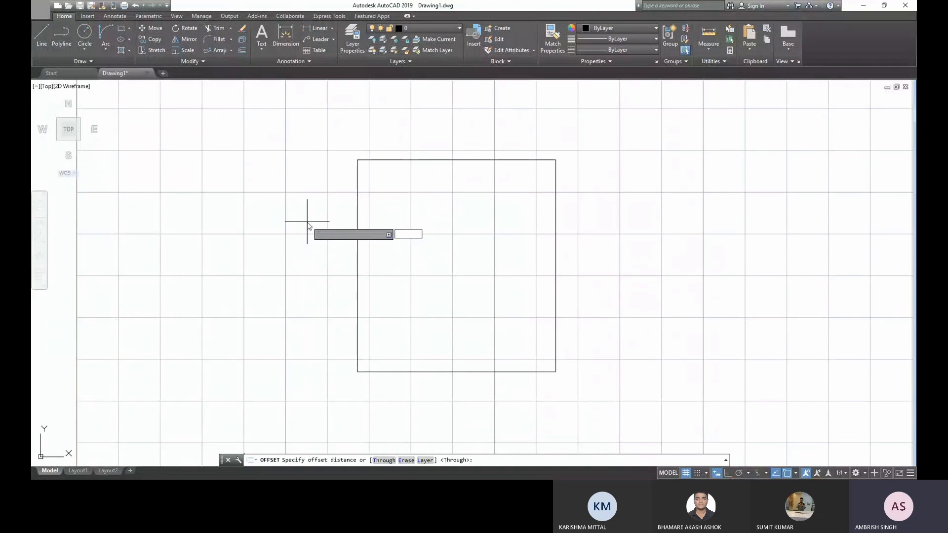
pyautogui.write('5')
pyautogui.press('Return')
pyautogui.click(357, 222)
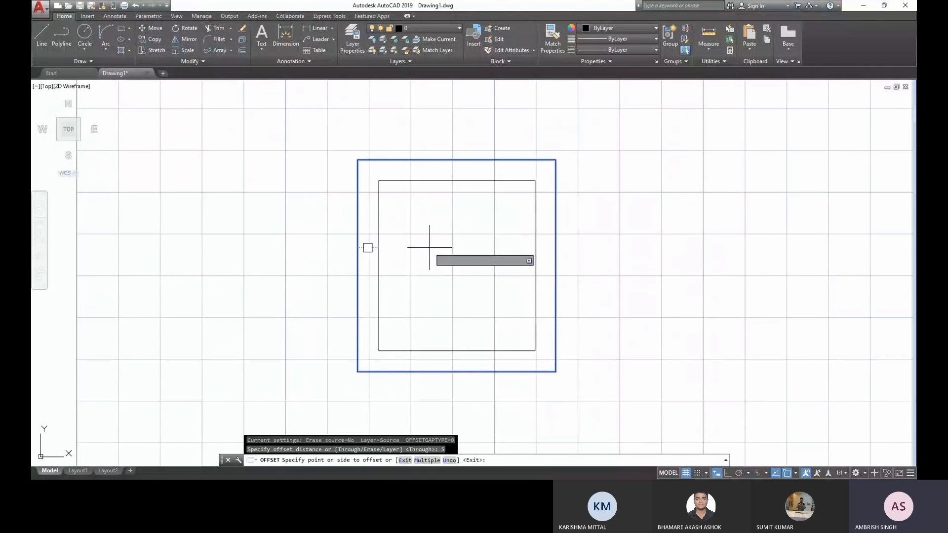
pyautogui.click(346, 245)
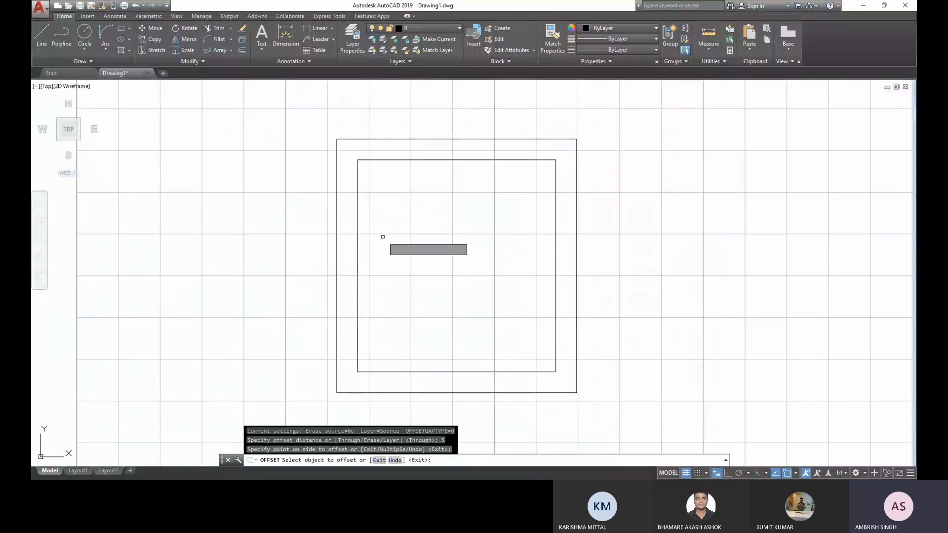
pyautogui.press('Return')
pyautogui.click(382, 234)
pyautogui.press('Escape')
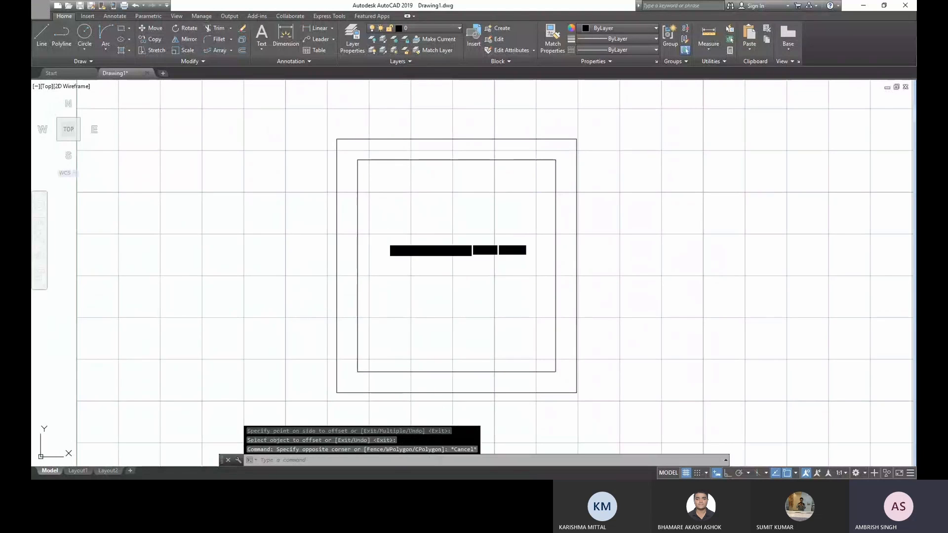
pyautogui.press('Return')
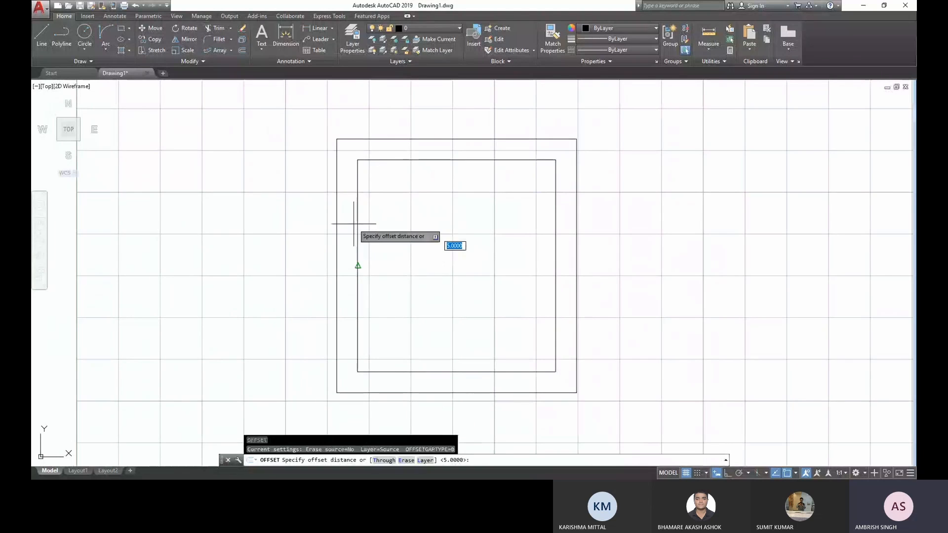
pyautogui.press('Escape')
pyautogui.click(372, 252)
pyautogui.click(350, 229)
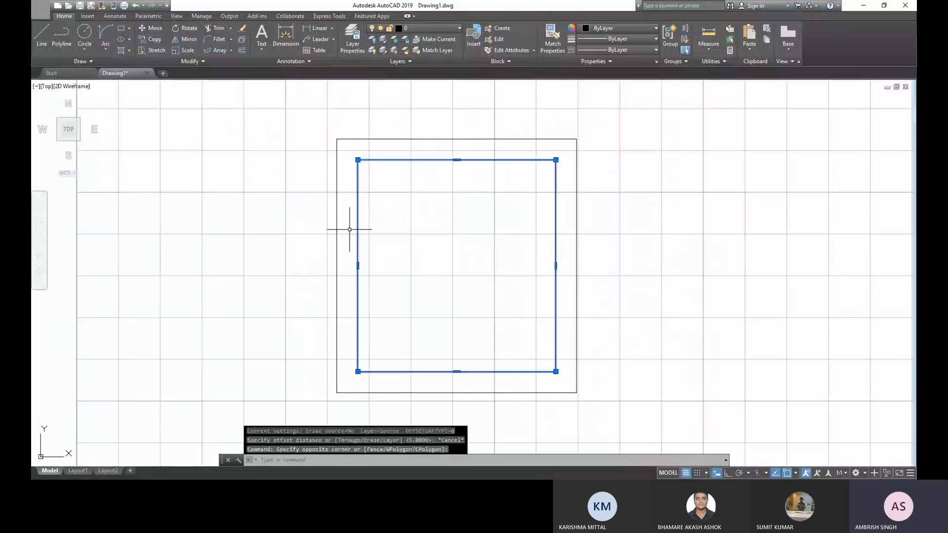
pyautogui.press('Return')
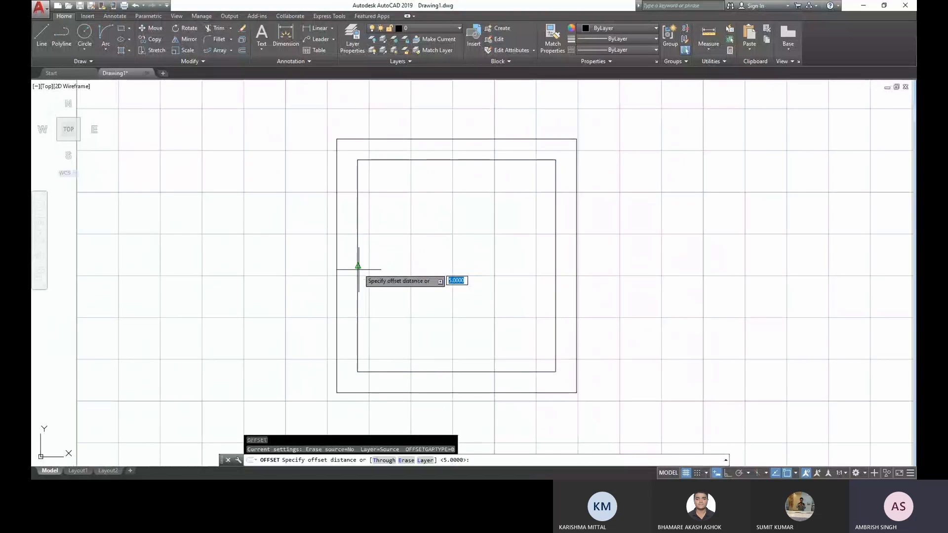
pyautogui.click(357, 266)
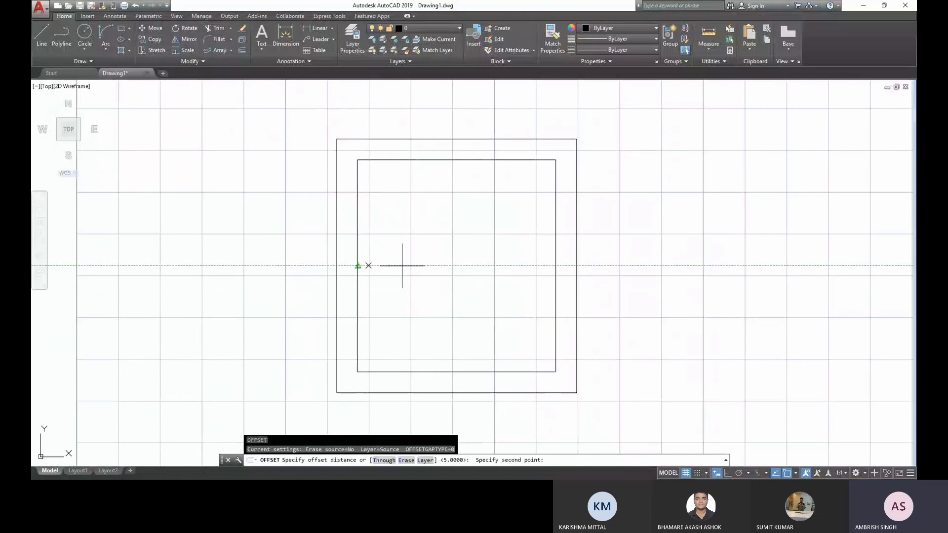
pyautogui.press('Escape')
pyautogui.press('Escape')
pyautogui.press('Escape')
# - Offset the original rectangle inward by a distance of 5
pyautogui.click(406, 214)
pyautogui.click(363, 152)
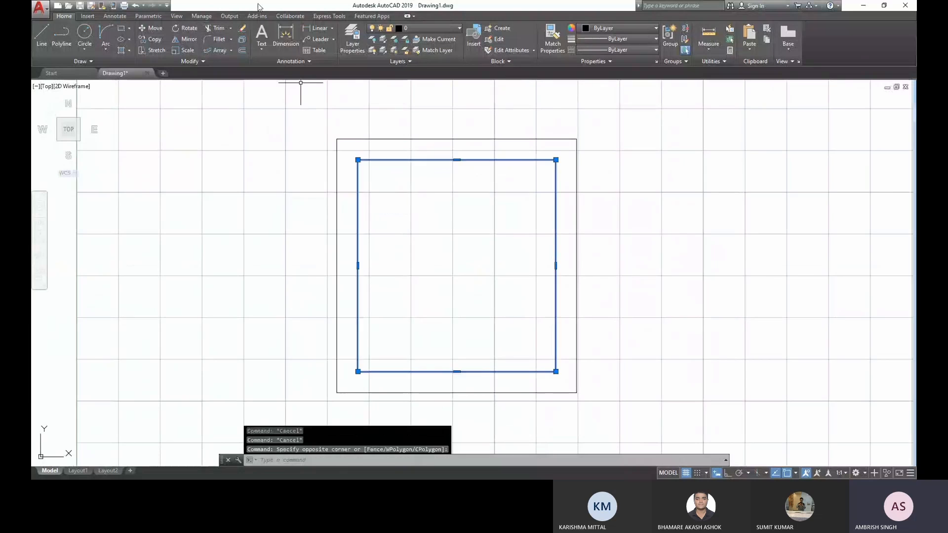
pyautogui.click(242, 50)
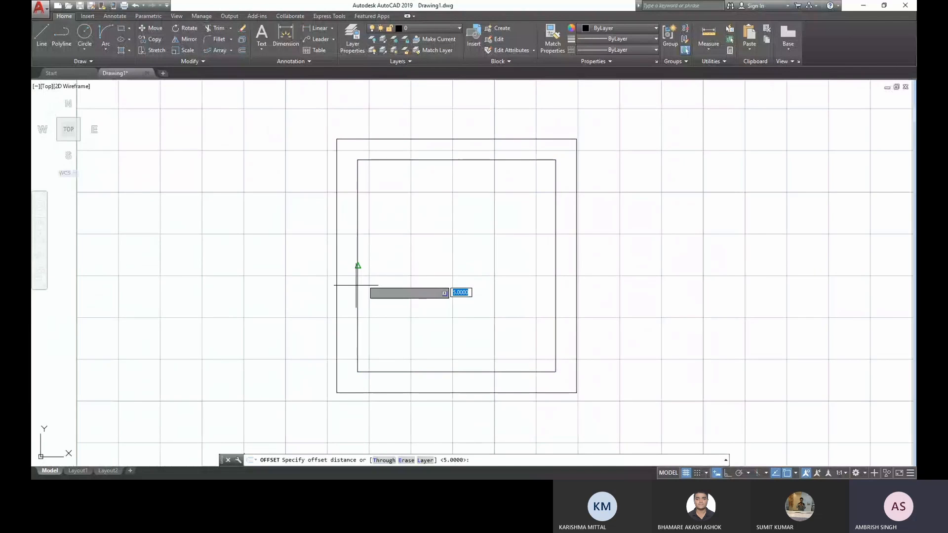
pyautogui.write('5')
pyautogui.press('Return')
pyautogui.click(358, 277)
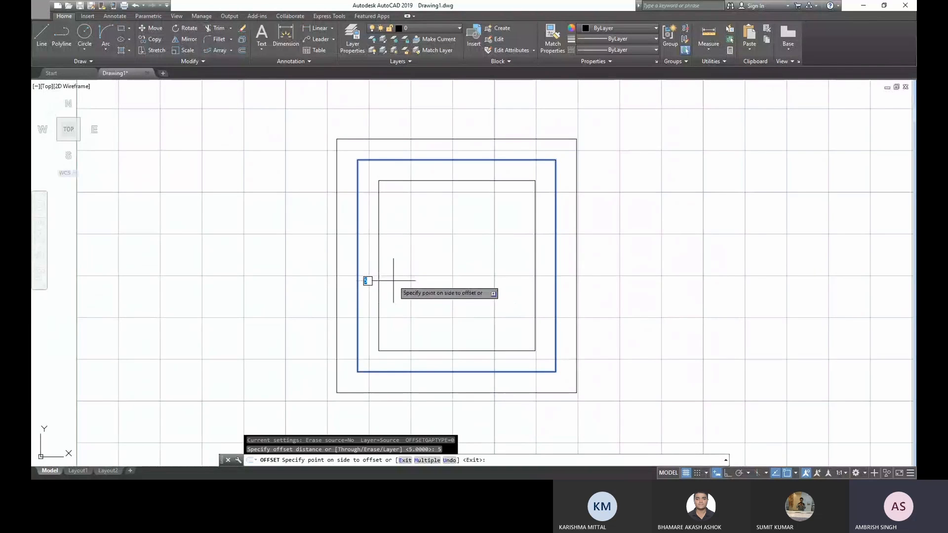
pyautogui.click(405, 291)
pyautogui.press('Escape')
pyautogui.press('Escape')
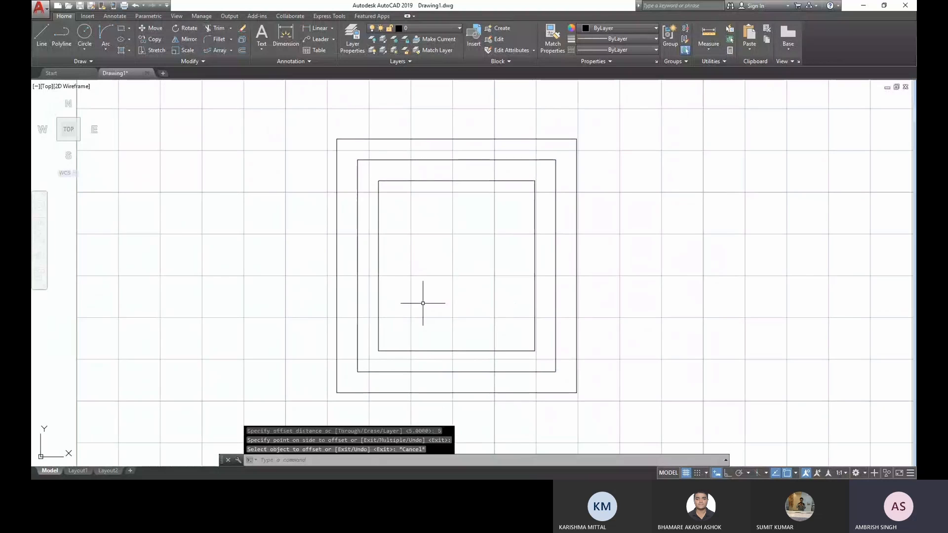
pyautogui.scroll(2, 403, 212)
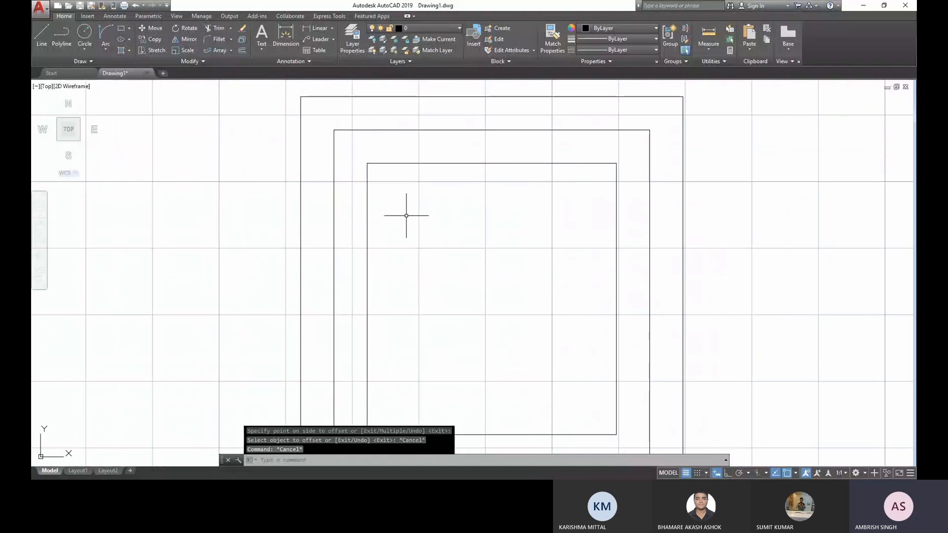
pyautogui.click(405, 214)
pyautogui.click(372, 148)
pyautogui.press('Escape')
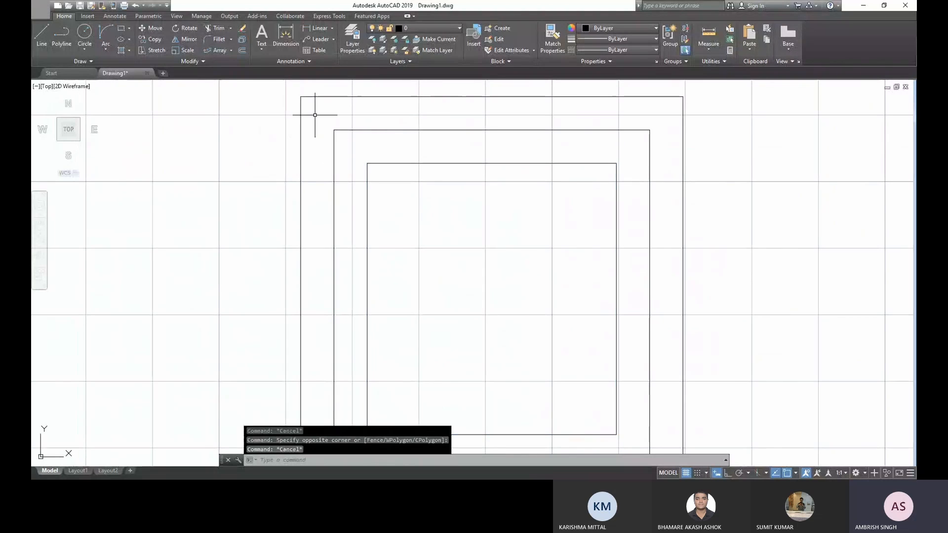
pyautogui.click(298, 96)
# - Erase all three concentric rectangles from the sheet
pyautogui.scroll(-4, 465, 226)
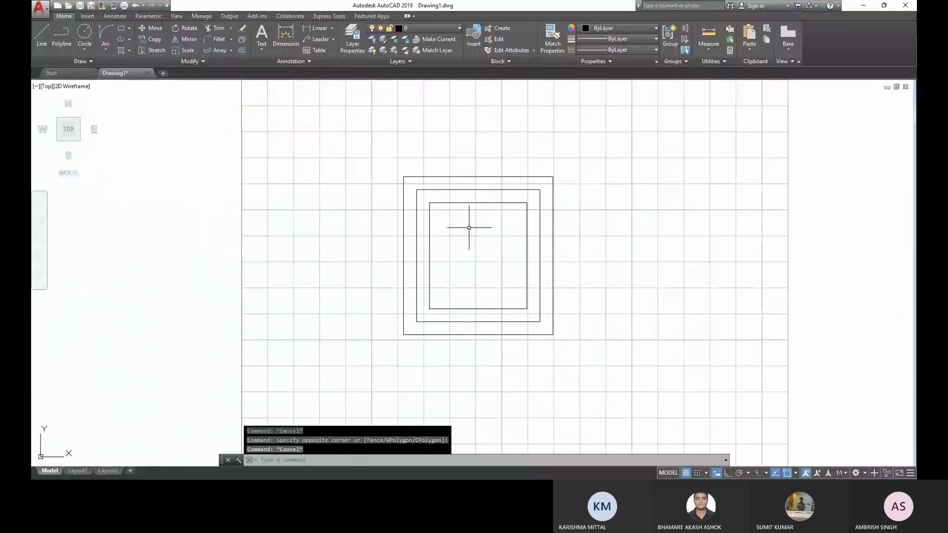
pyautogui.click(606, 356)
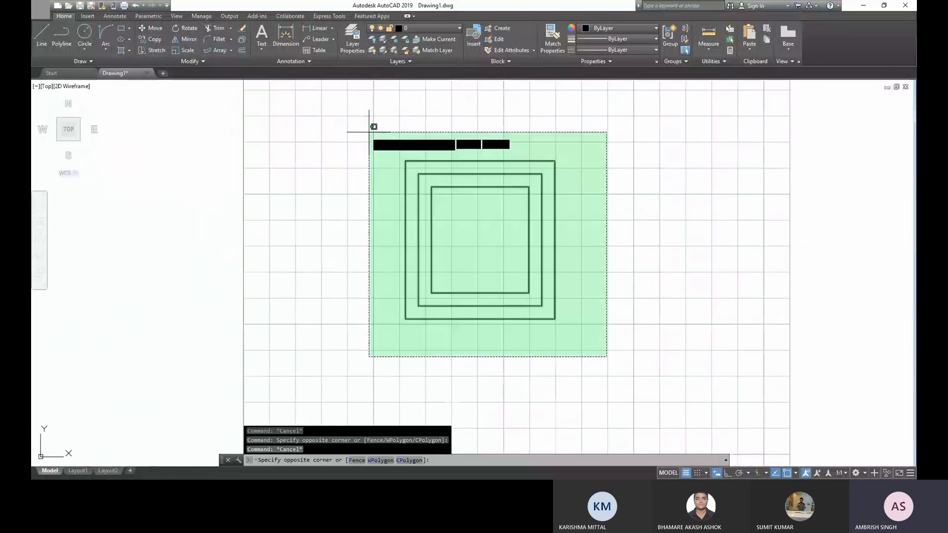
pyautogui.click(373, 123)
pyautogui.press('Delete')
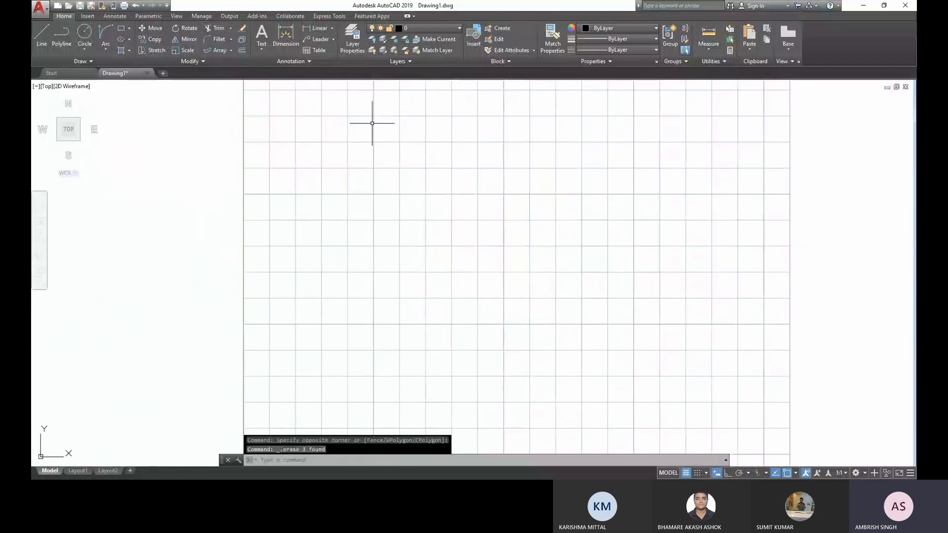
# - Draw a new nearly square rectangle about 57 mm wide near the middle of the sheet
pyautogui.click(120, 28)
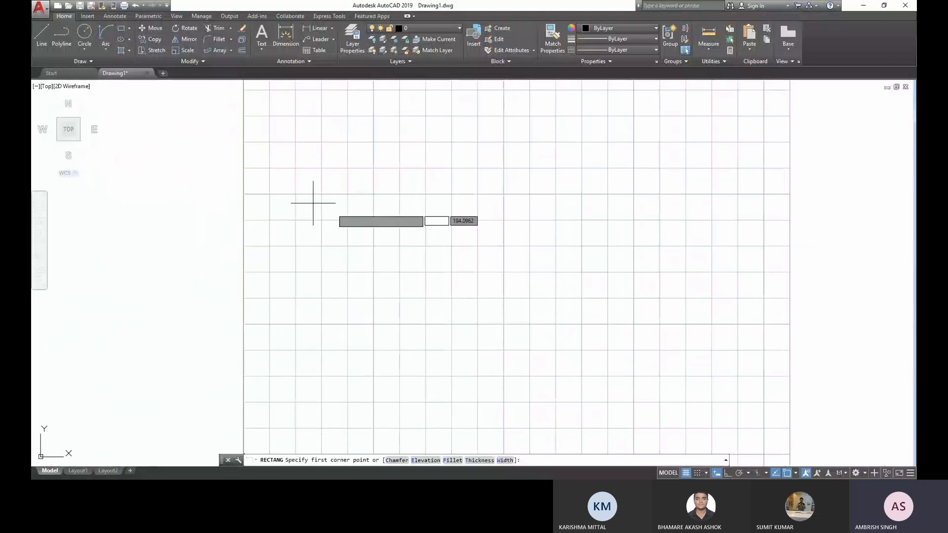
pyautogui.click(377, 167)
pyautogui.click(525, 324)
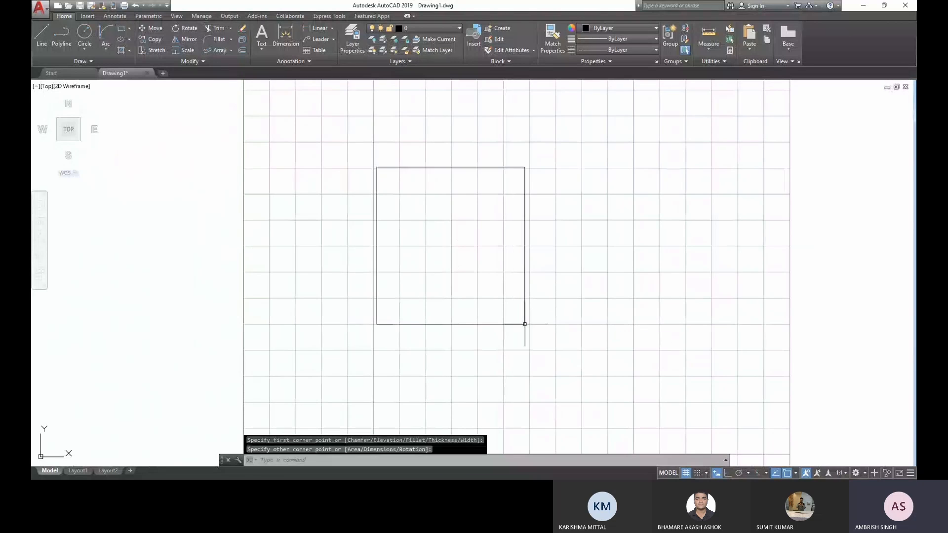
pyautogui.press('Escape')
pyautogui.press('Escape')
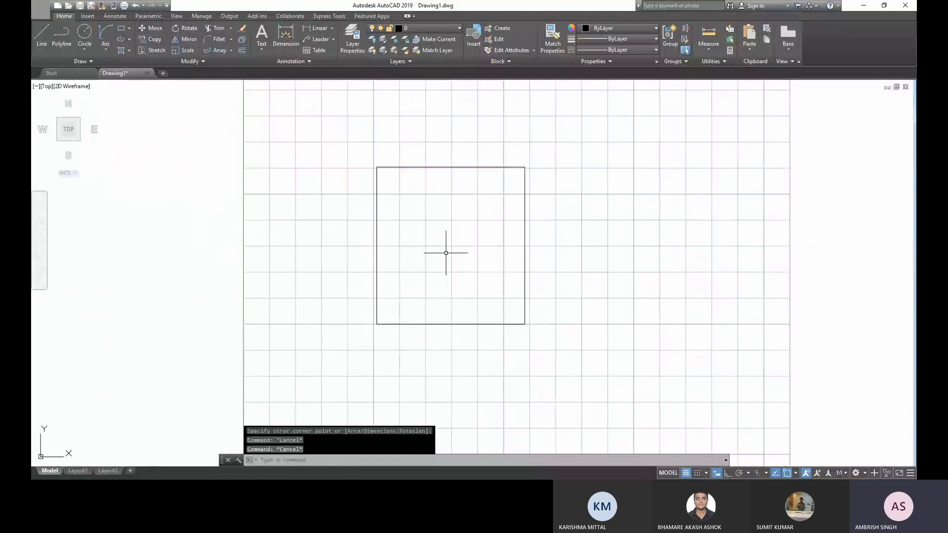
# - Add a linear dimension for the rectangle's width, placed just below its lower edge
pyautogui.scroll(2, 447, 237)
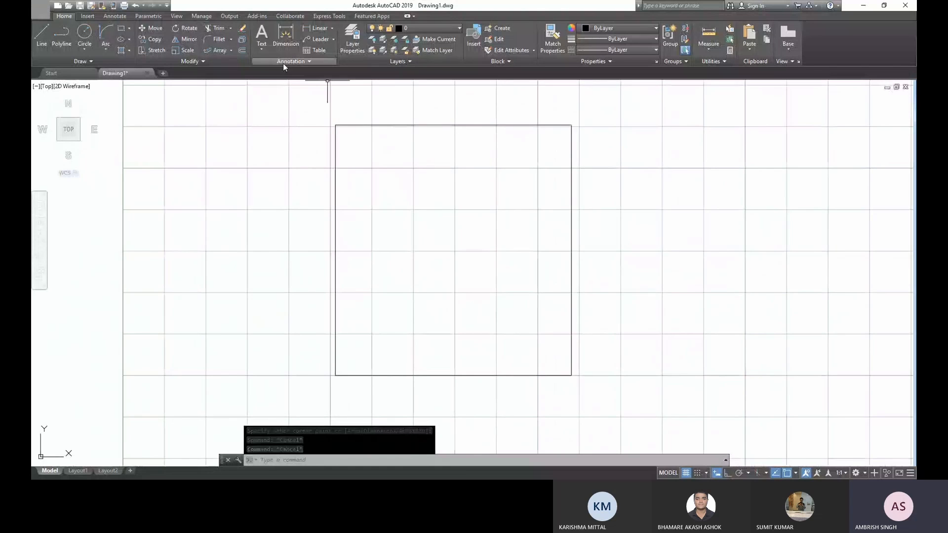
pyautogui.click(316, 29)
pyautogui.click(336, 375)
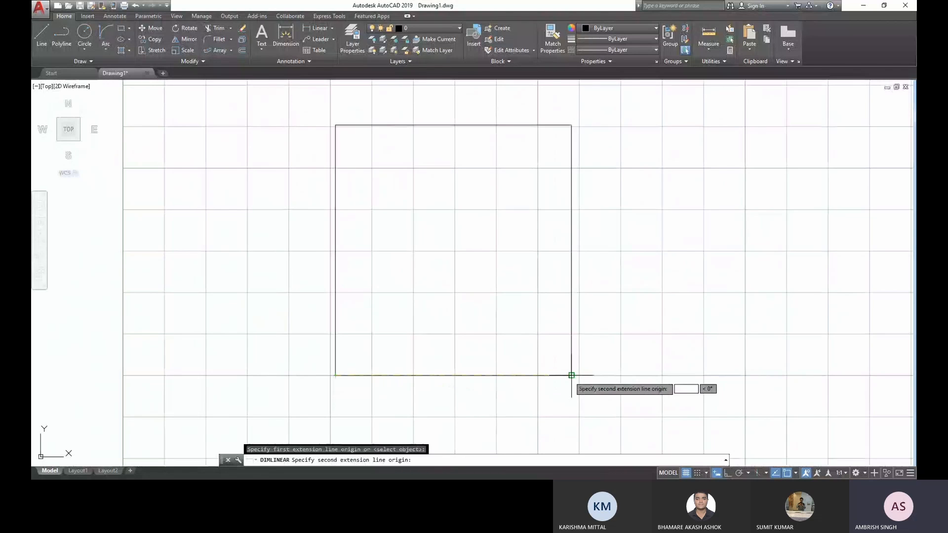
pyautogui.click(571, 375)
pyautogui.click(531, 405)
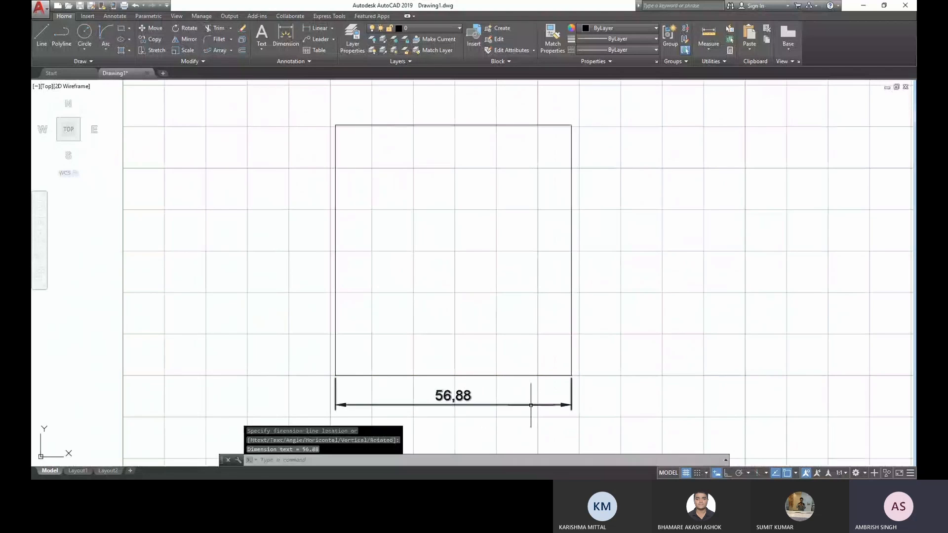
pyautogui.press('Escape')
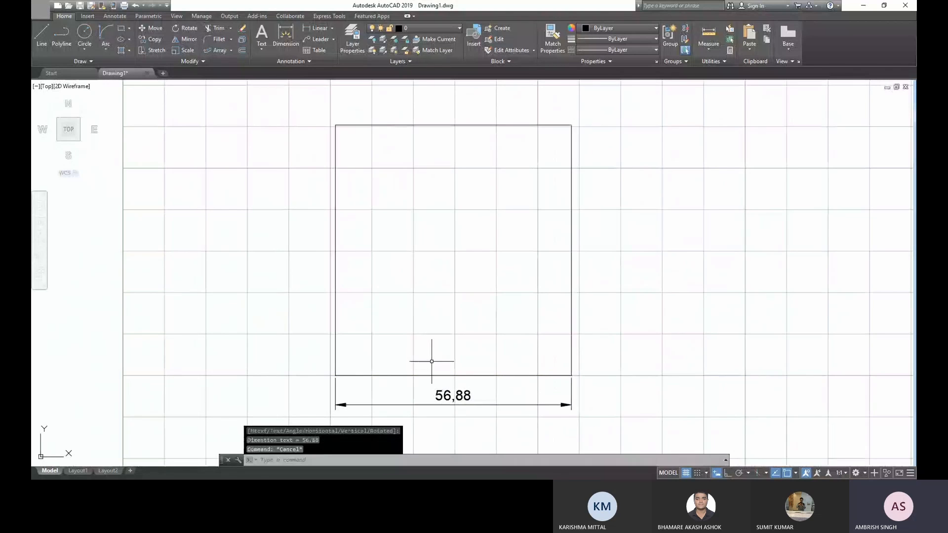
# - Add a vertical dimension for the rectangle's height, placed just outside its right edge
pyautogui.click(296, 35)
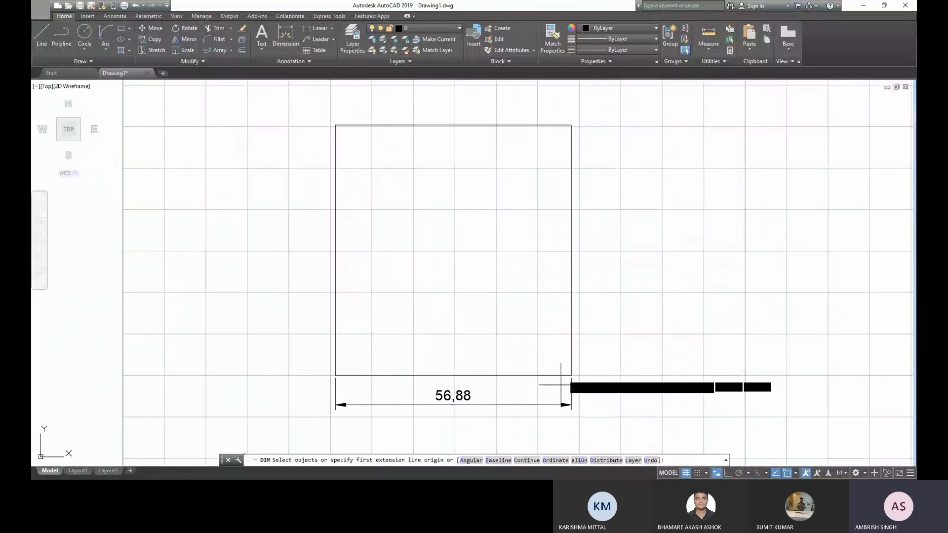
pyautogui.click(571, 375)
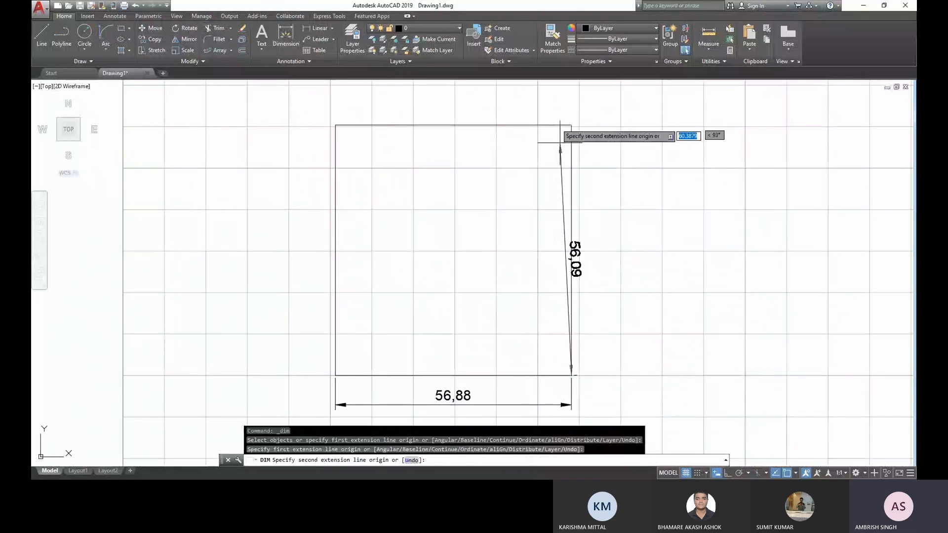
pyautogui.click(571, 125)
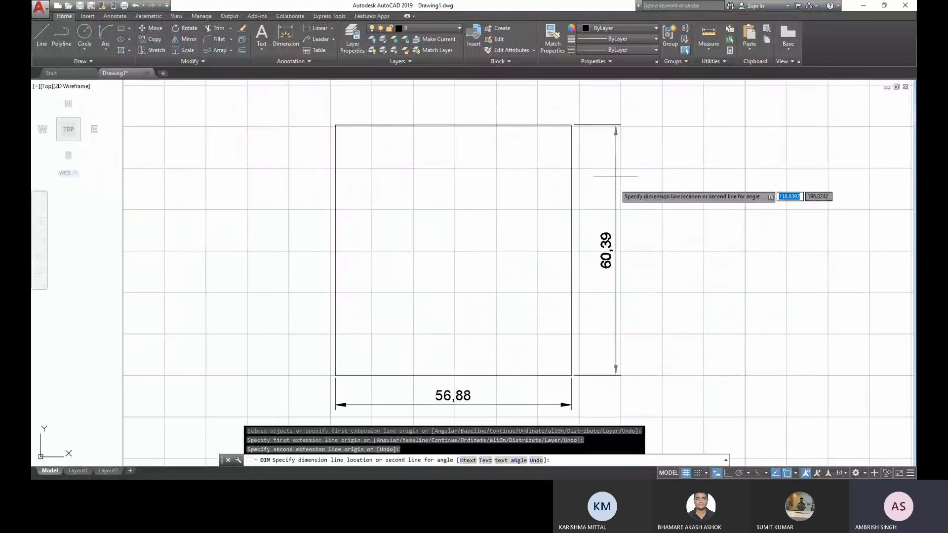
pyautogui.click(615, 185)
pyautogui.press('Escape')
pyautogui.moveTo(529, 314); pyautogui.dragTo(503, 286, button='middle')
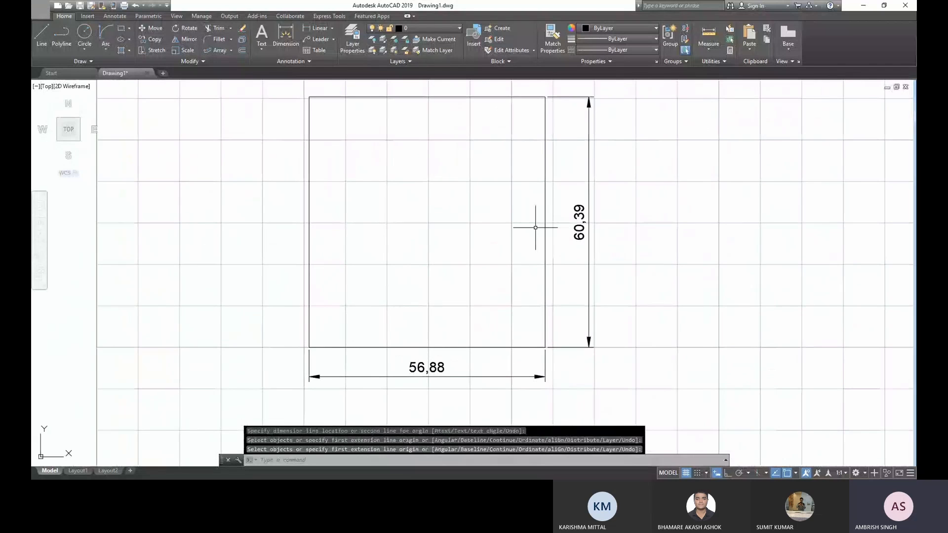
# - Add an angular dimension between the rectangle's left and lower edges, with the arc placed inside the corner
pyautogui.click(331, 28)
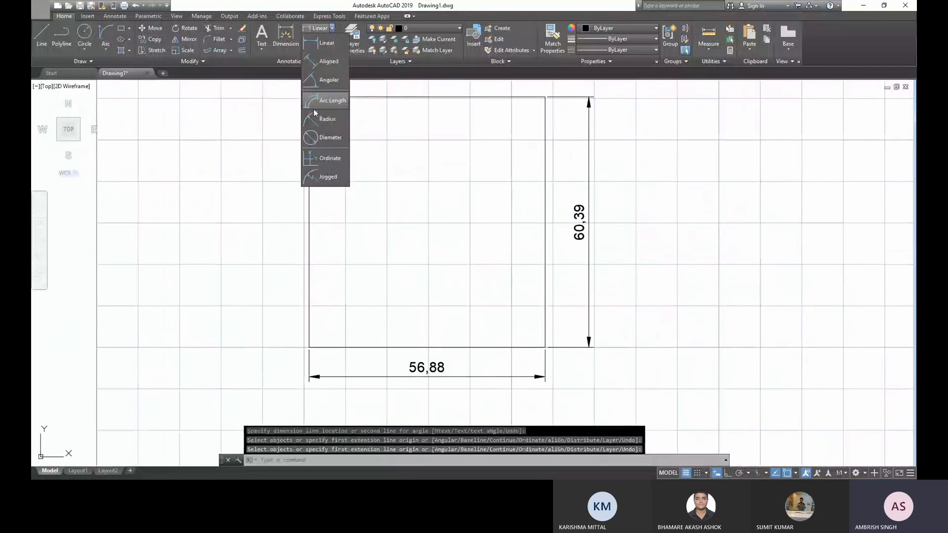
pyautogui.click(325, 83)
pyautogui.click(309, 295)
pyautogui.click(345, 345)
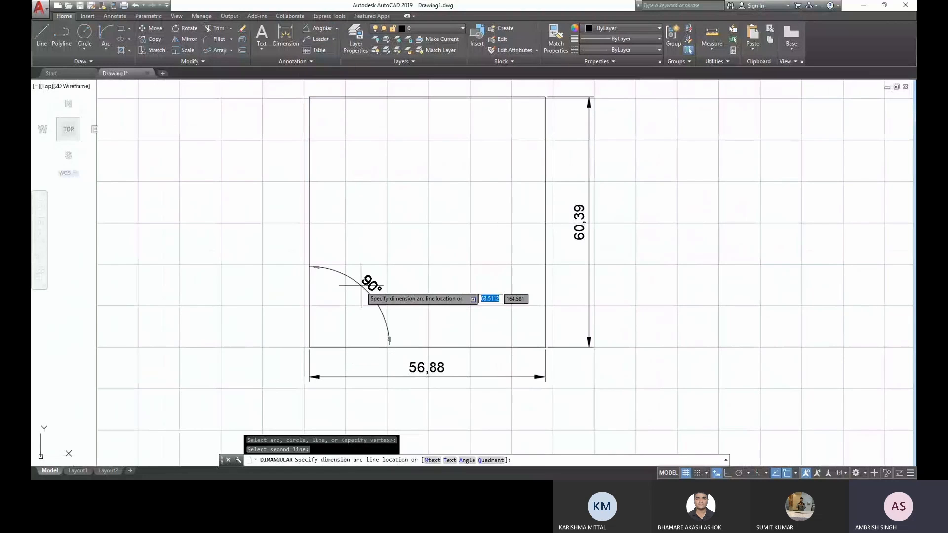
pyautogui.click(363, 291)
pyautogui.press('Escape')
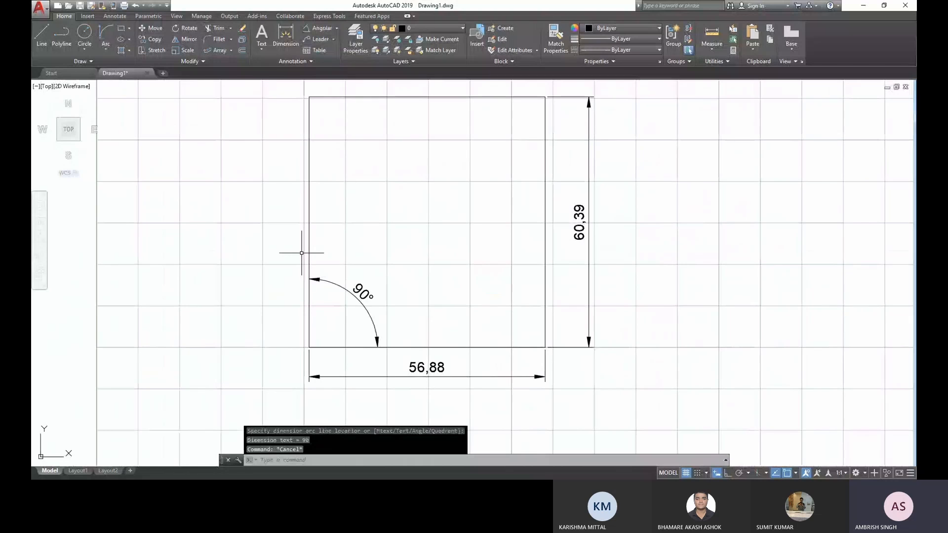
# - Create a new layer named Dimensions
pyautogui.moveTo(425, 263); pyautogui.dragTo(439, 267, button='middle')
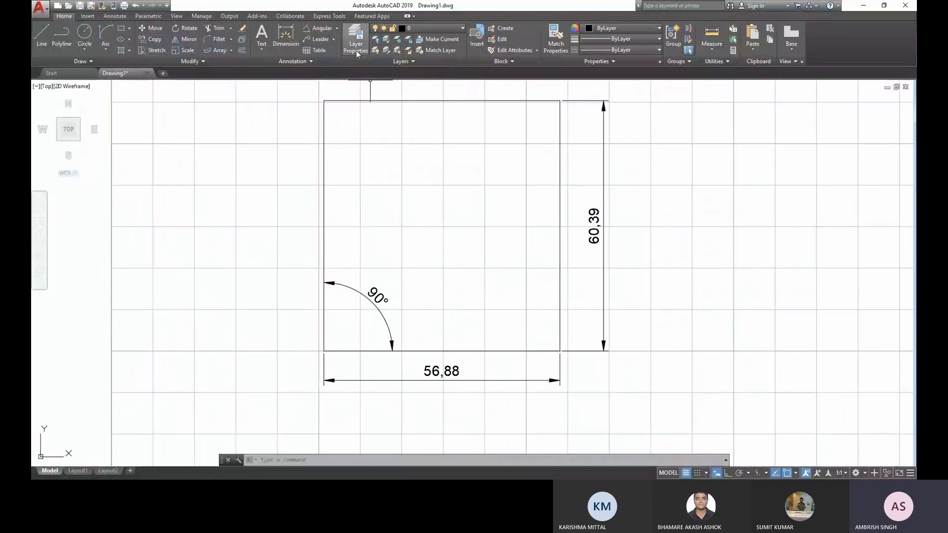
pyautogui.click(357, 50)
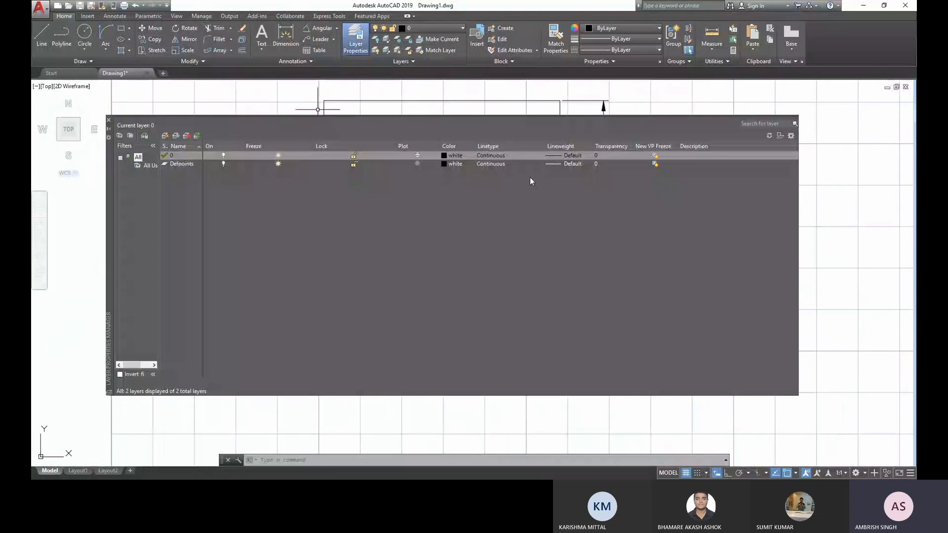
pyautogui.click(166, 136)
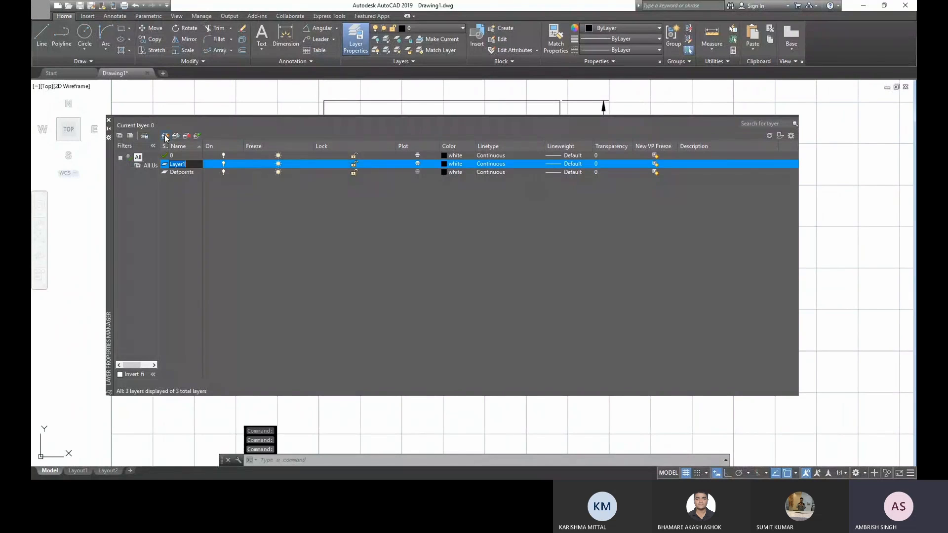
pyautogui.write('Dimsio')
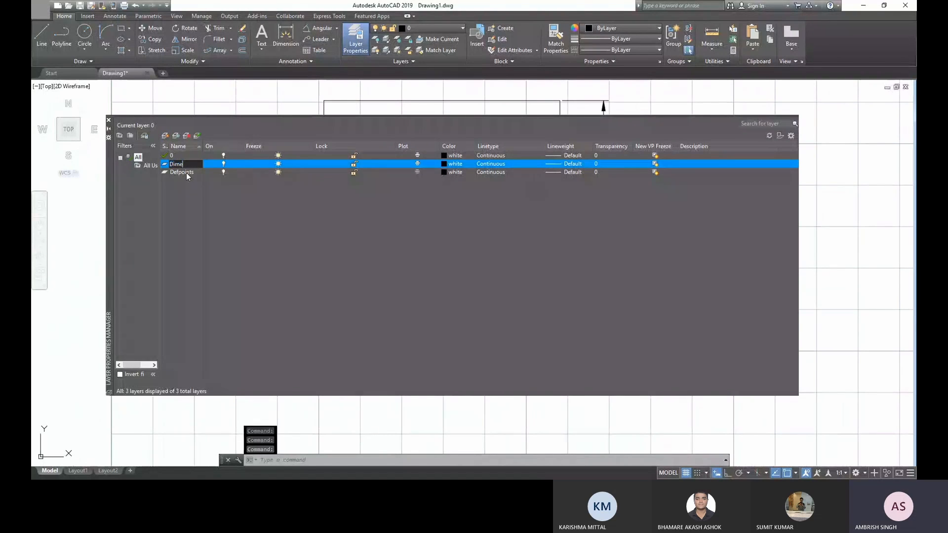
pyautogui.press('BackSpace')
pyautogui.press('BackSpace')
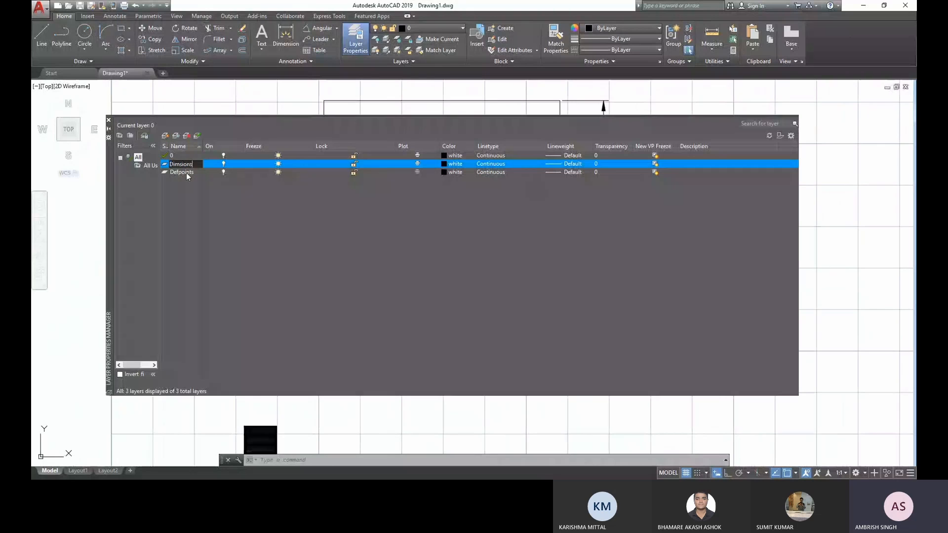
pyautogui.press('BackSpace')
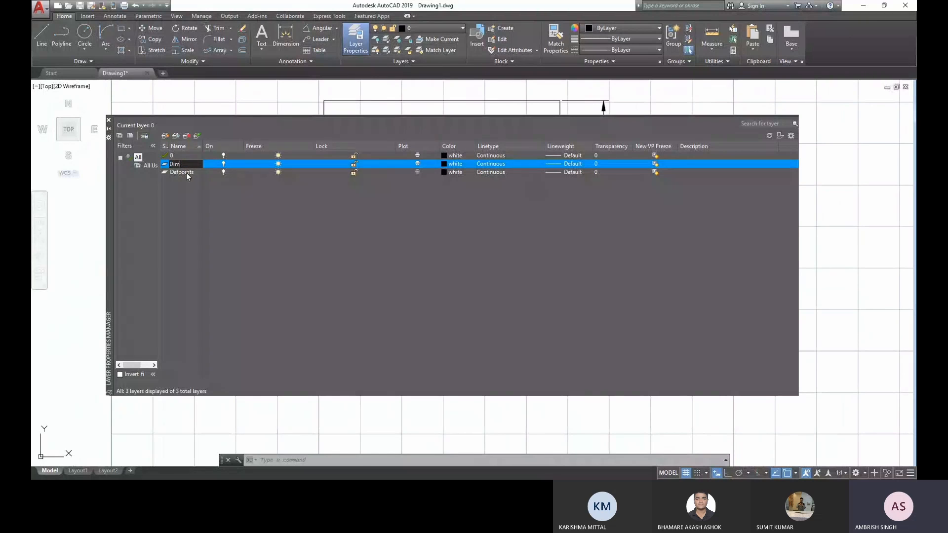
pyautogui.write('ensions')
# - Set the Dimensions layer's color to red and close the layer manager
pyautogui.click(443, 164)
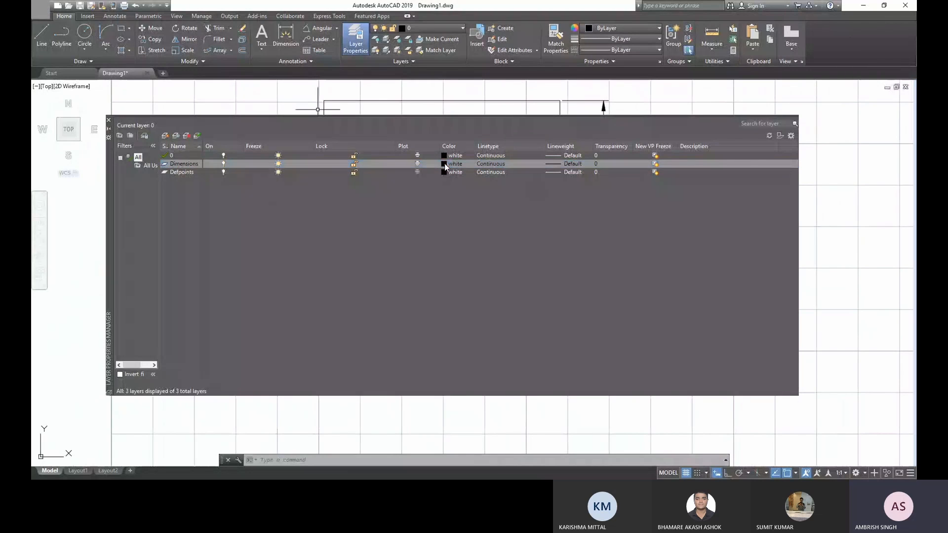
pyautogui.click(445, 164)
pyautogui.click(402, 265)
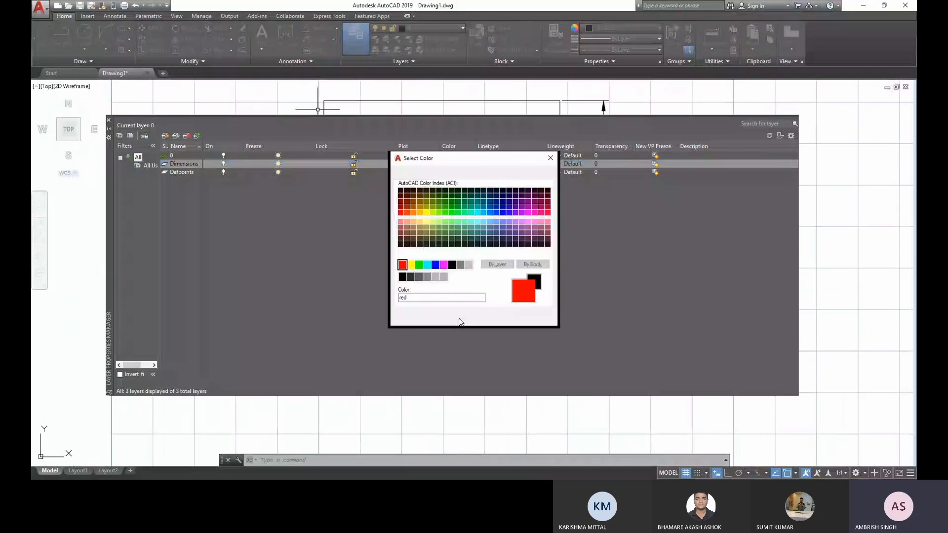
pyautogui.click(459, 322)
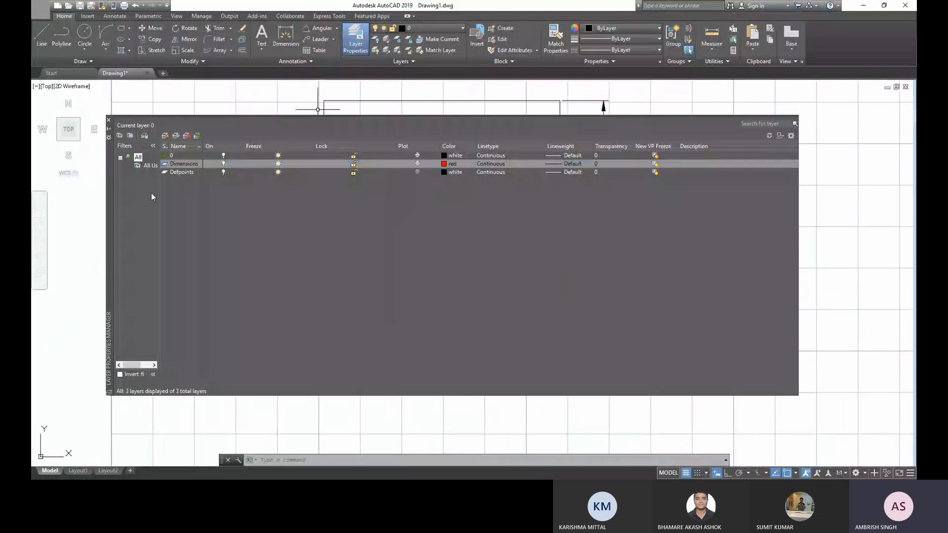
pyautogui.click(108, 121)
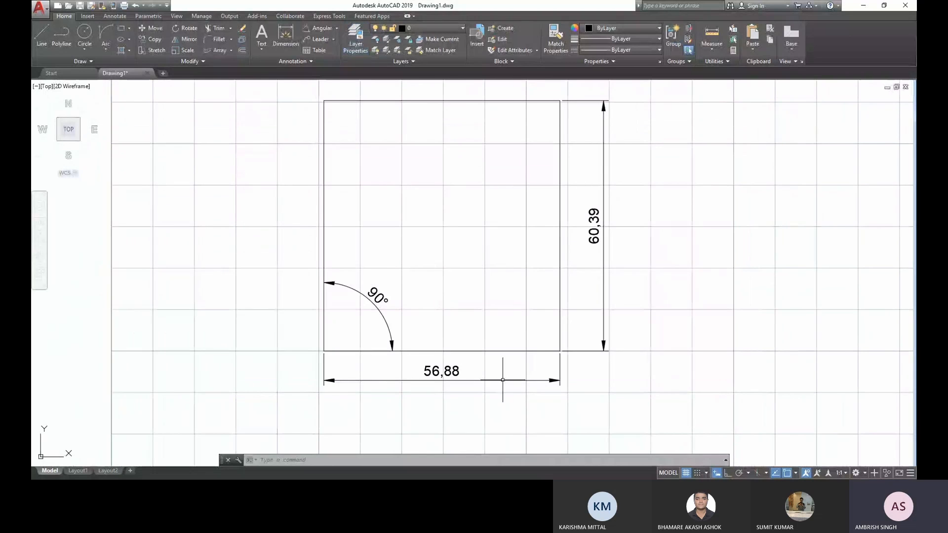
# - Move the width, height and angular dimensions onto the Dimensions layer
pyautogui.click(483, 405)
pyautogui.click(445, 372)
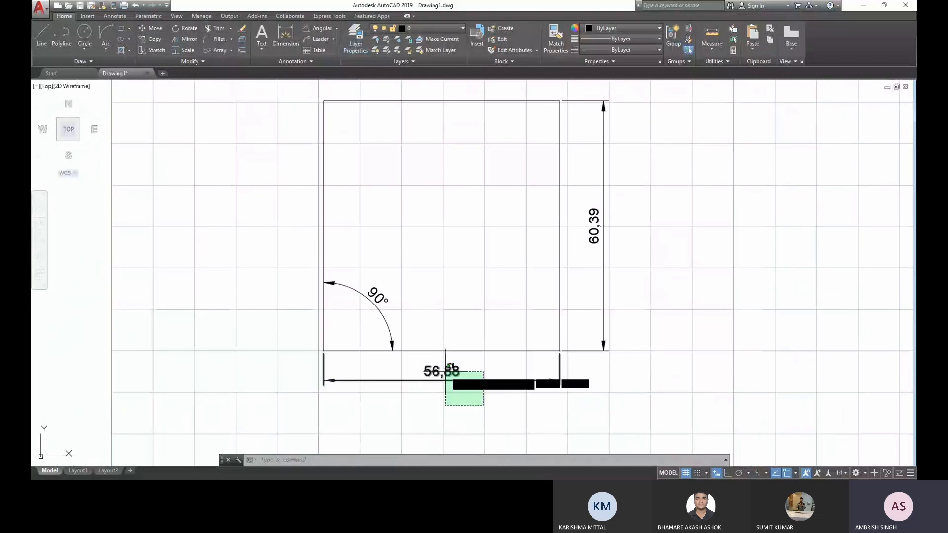
pyautogui.click(685, 279)
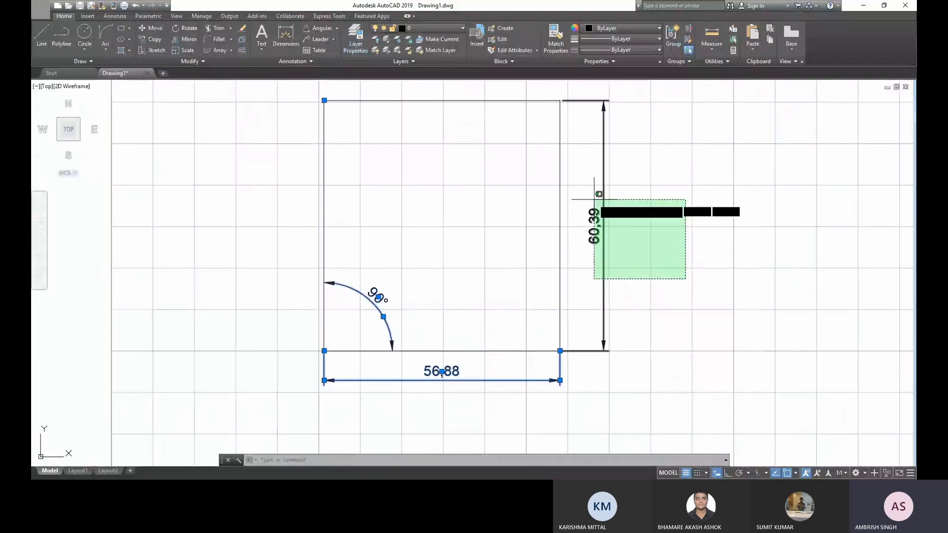
pyautogui.click(592, 201)
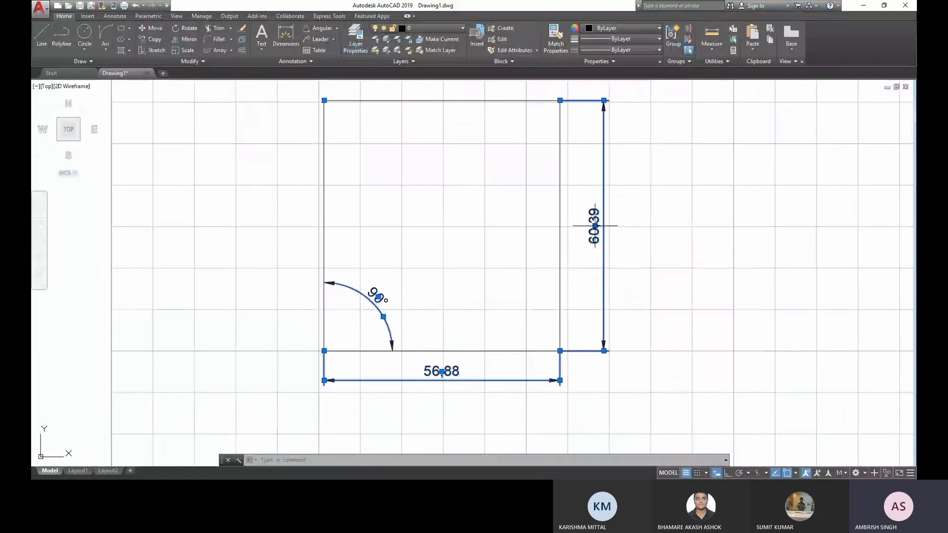
pyautogui.click(419, 28)
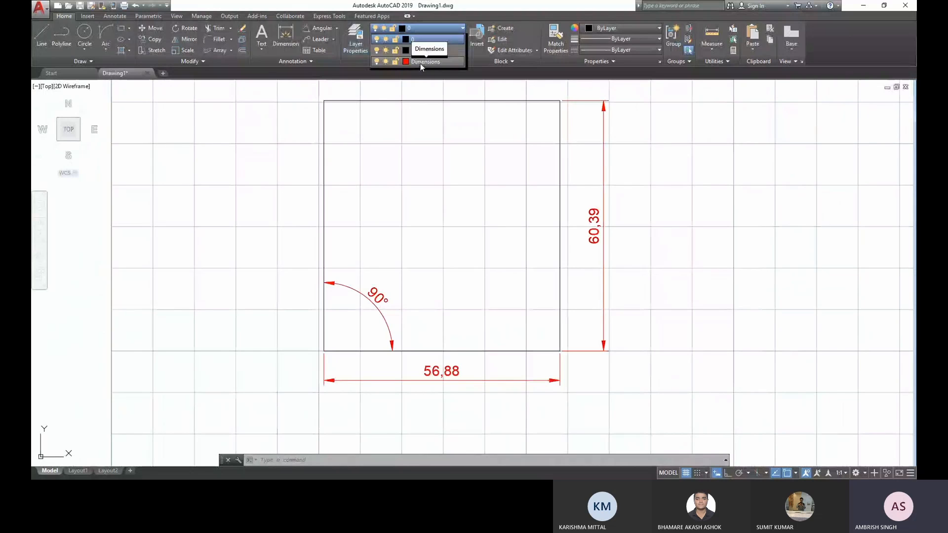
pyautogui.click(419, 62)
pyautogui.press('Escape')
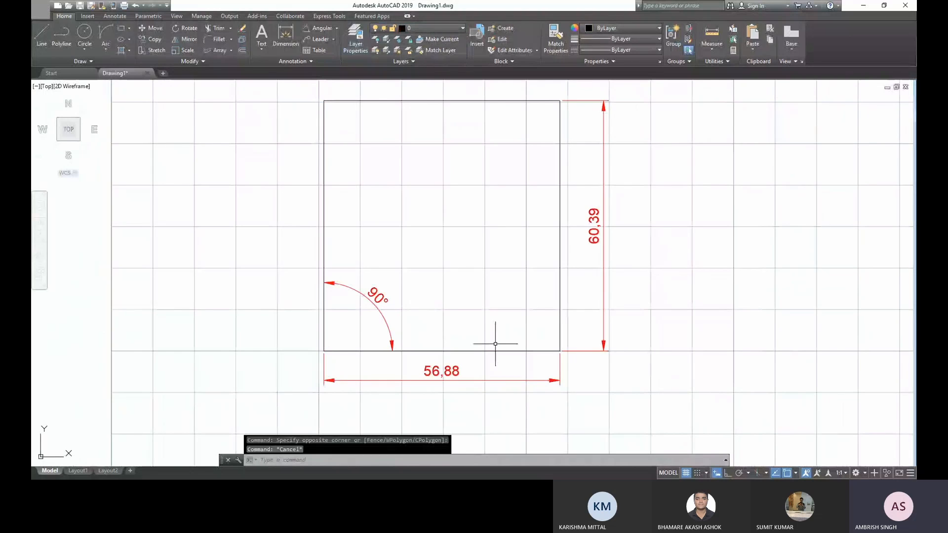
# - Select the height, angular and width dimensions to check which layer they belong to
pyautogui.click(425, 28)
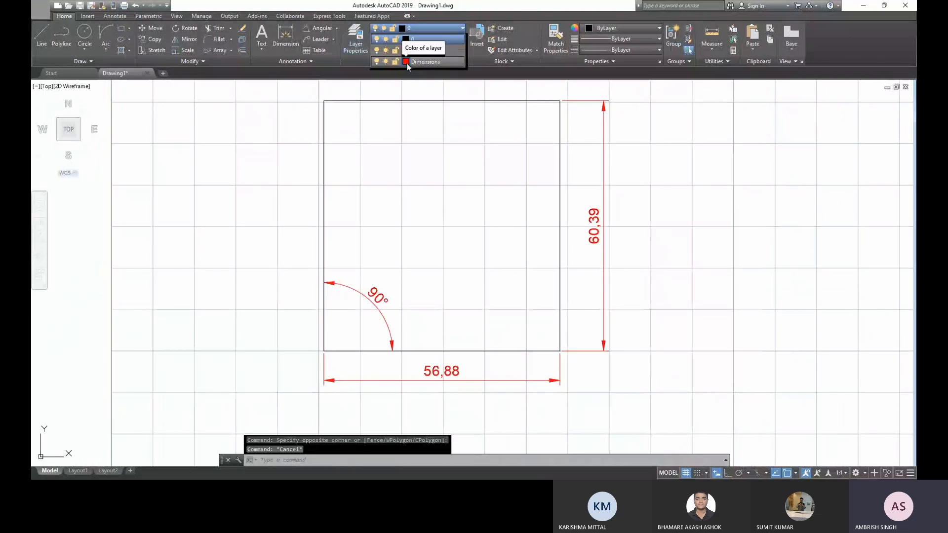
pyautogui.click(623, 263)
pyautogui.click(587, 187)
pyautogui.click(399, 317)
pyautogui.click(376, 285)
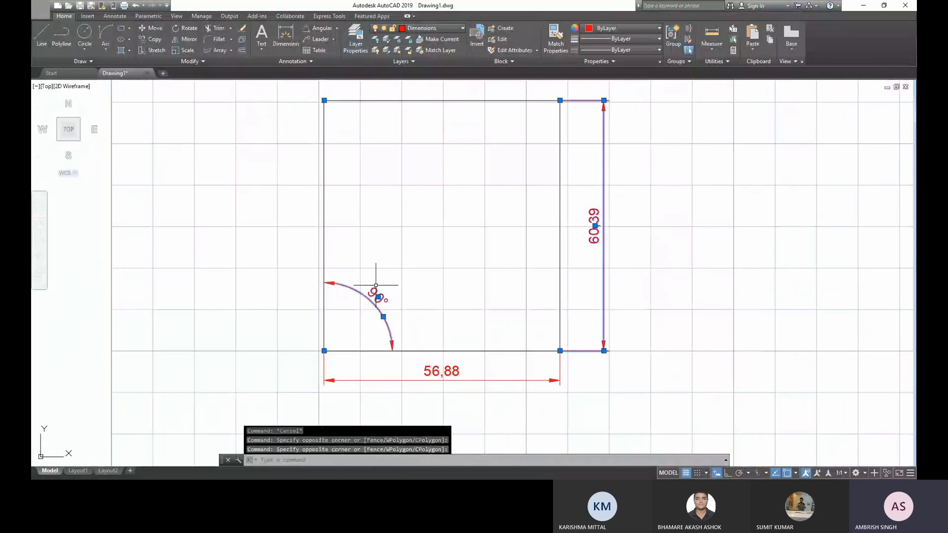
pyautogui.press('Escape')
pyautogui.click(446, 387)
pyautogui.click(474, 373)
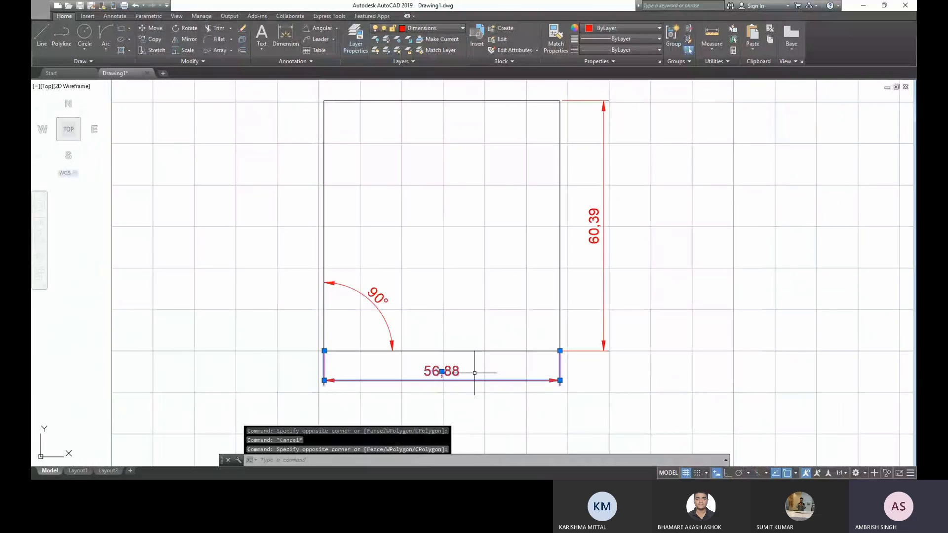
pyautogui.press('Escape')
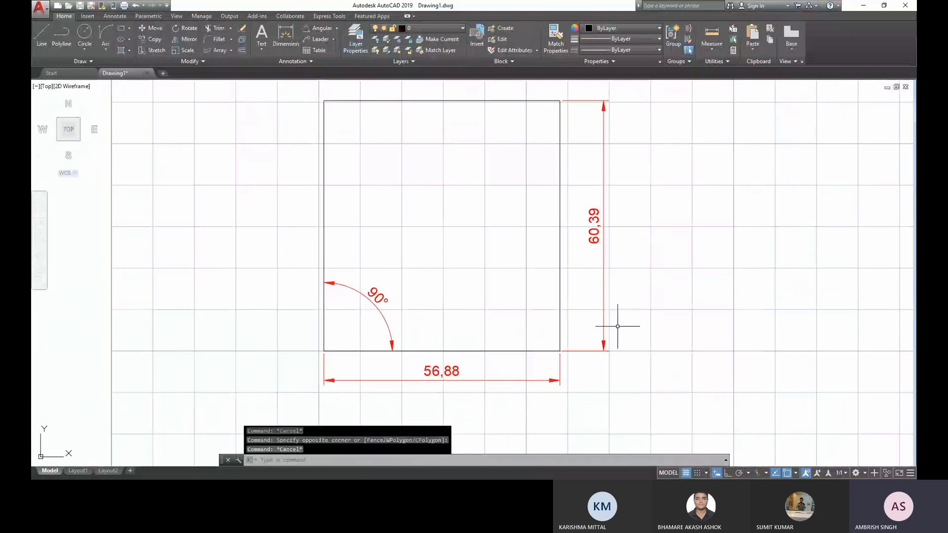
# - Turn off the Dimensions layer to hide the rectangle's dimensions
pyautogui.click(425, 29)
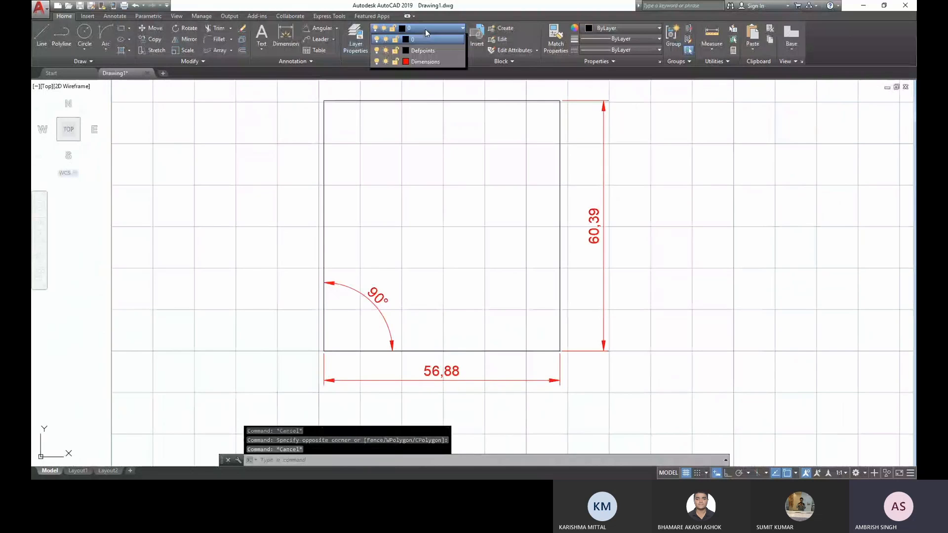
pyautogui.click(376, 61)
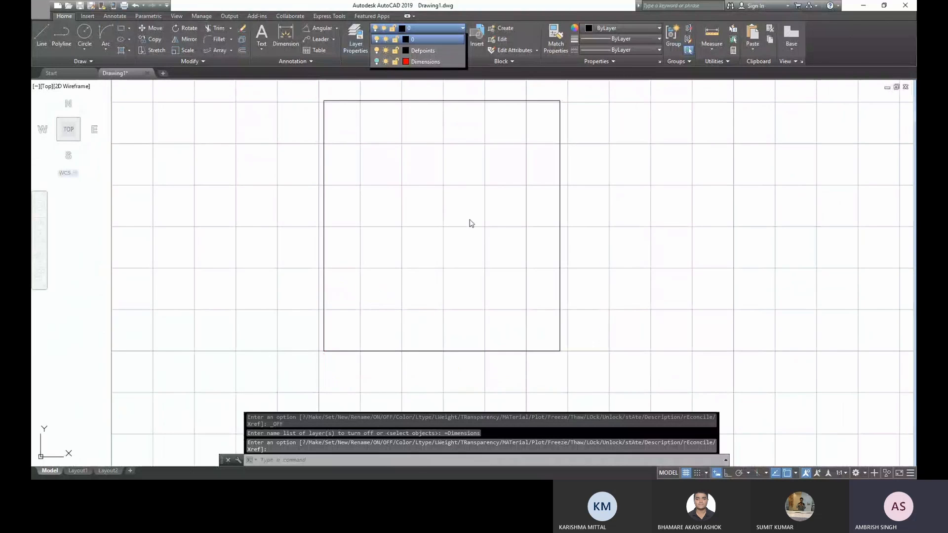
pyautogui.click(469, 223)
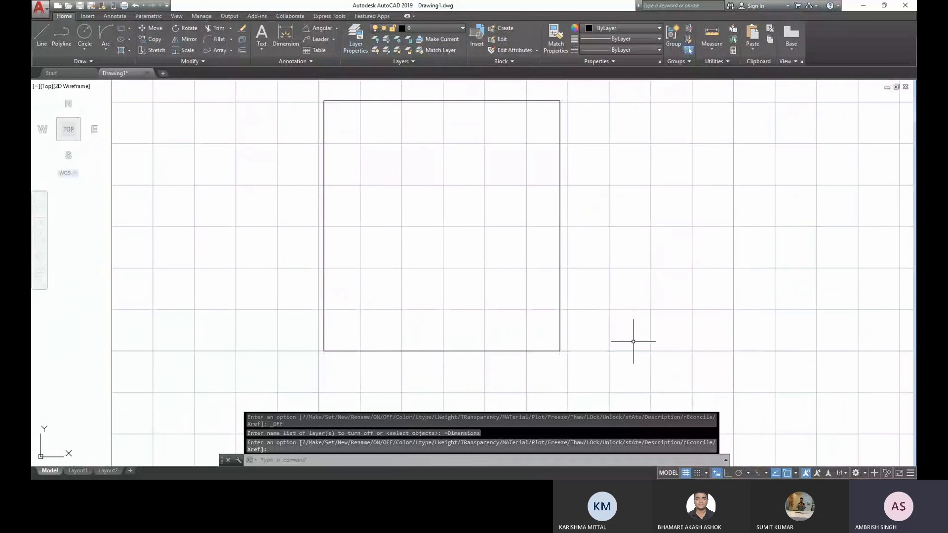
# - Turn the Dimensions layer back on
pyautogui.click(420, 28)
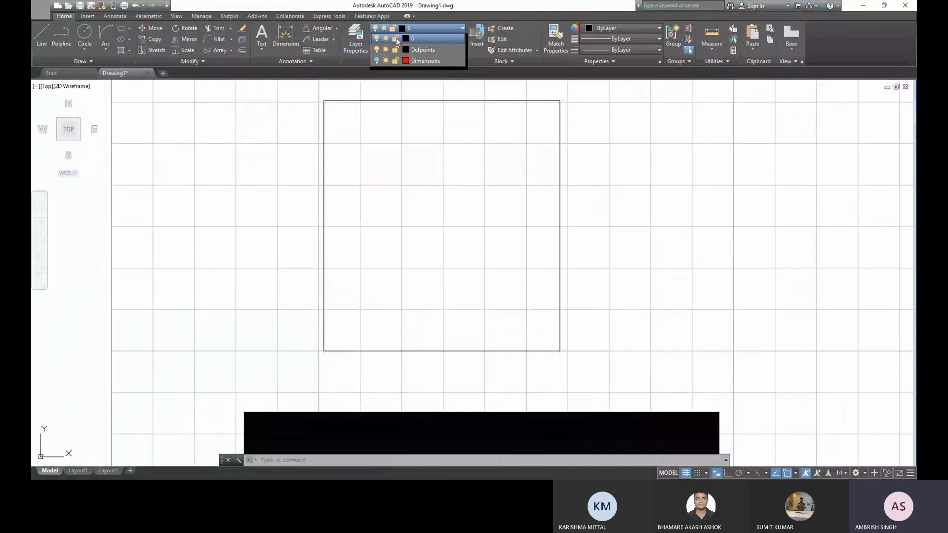
pyautogui.click(375, 62)
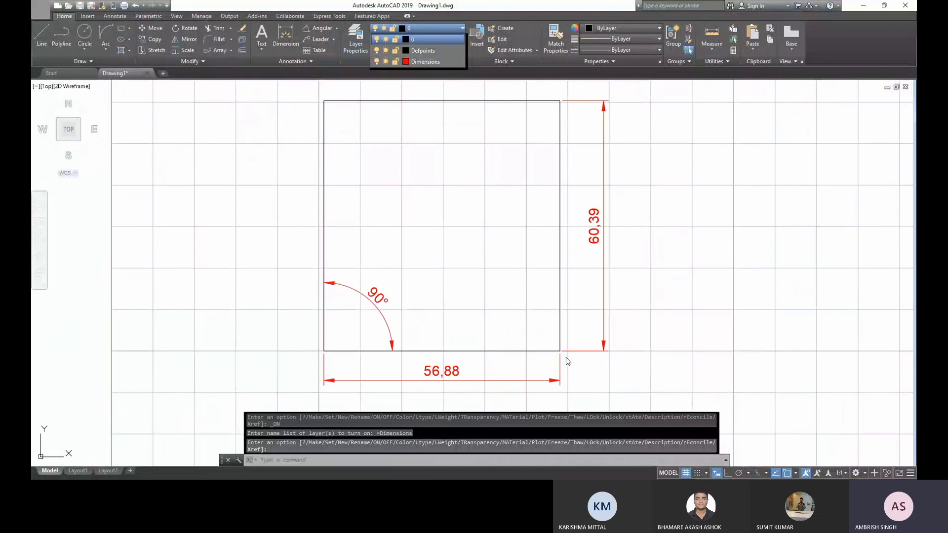
pyautogui.click(481, 296)
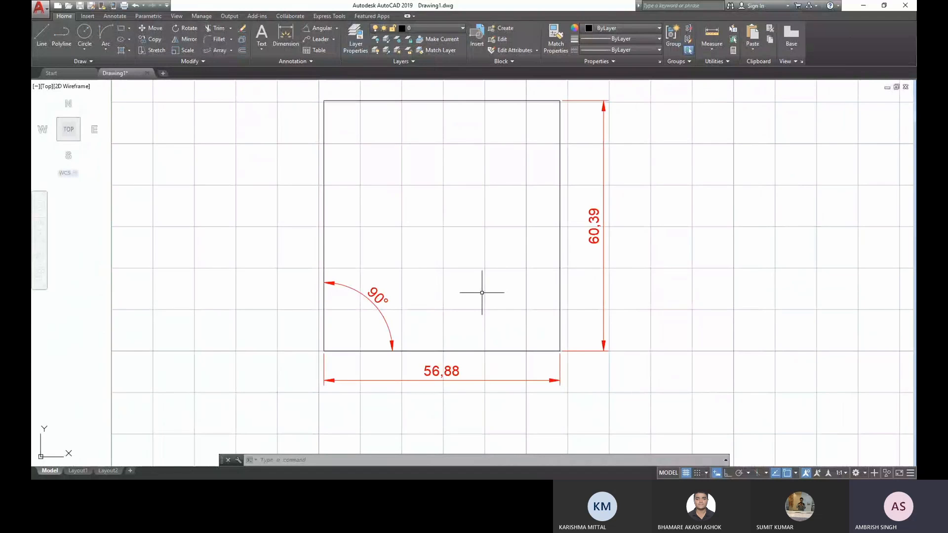
pyautogui.press('Escape')
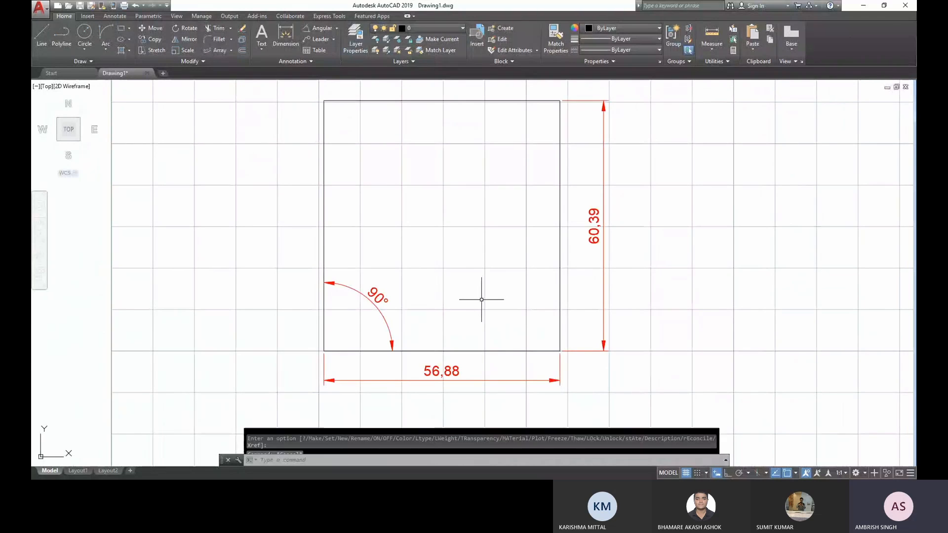
# - Erase the rectangle together with all three of its dimensions
pyautogui.scroll(-2, 568, 334)
pyautogui.click(609, 392)
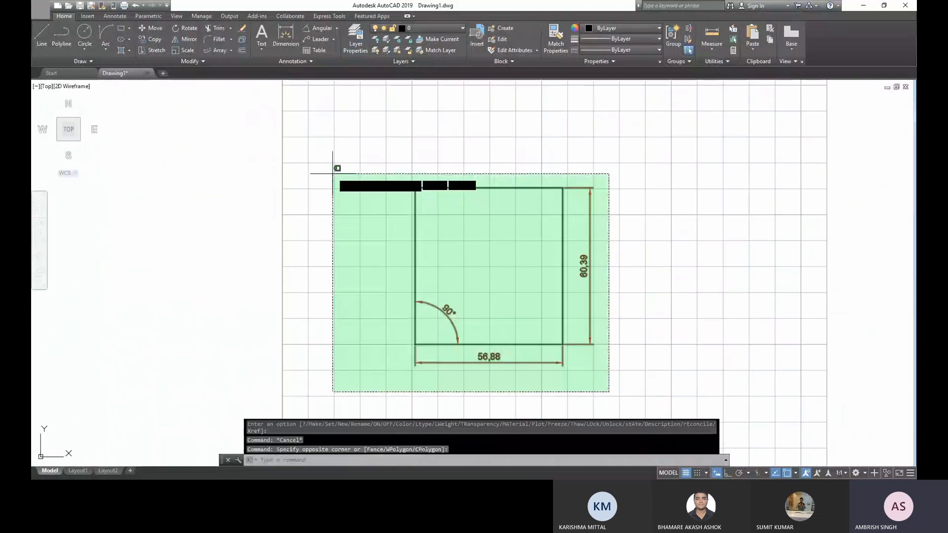
pyautogui.click(332, 174)
pyautogui.moveTo(435, 261); pyautogui.dragTo(324, 258, button='middle')
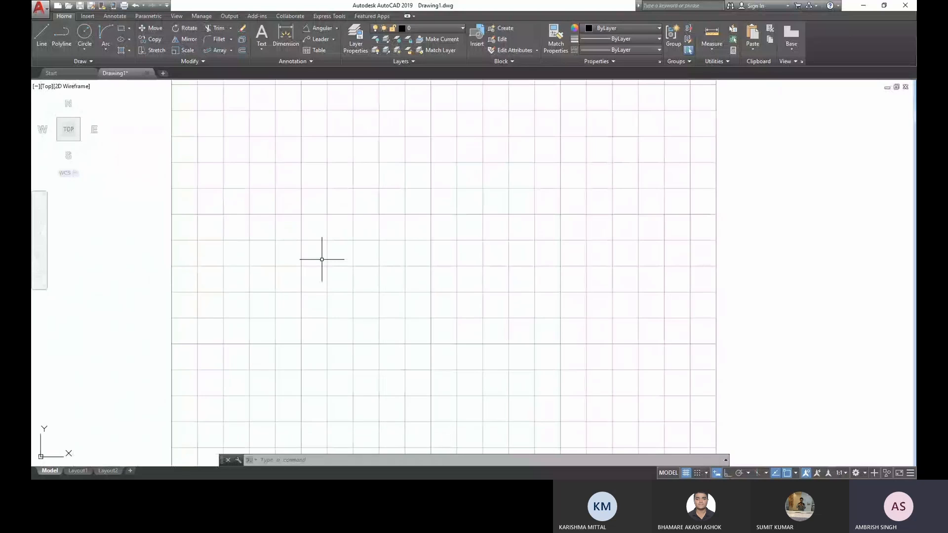
# - Draw a tall rectangle about 20 mm wide and 67 mm high in the left part of the sheet, then deselect it
pyautogui.click(121, 28)
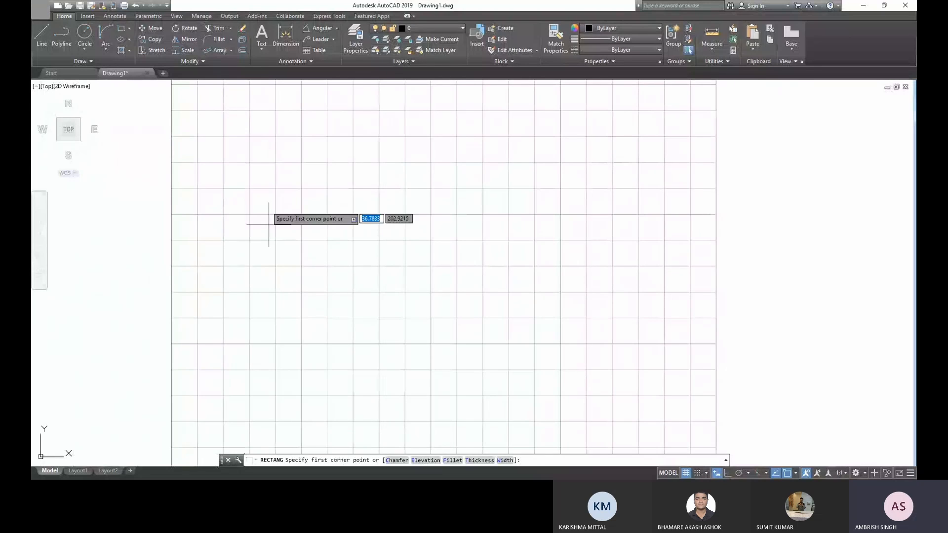
pyautogui.click(275, 163)
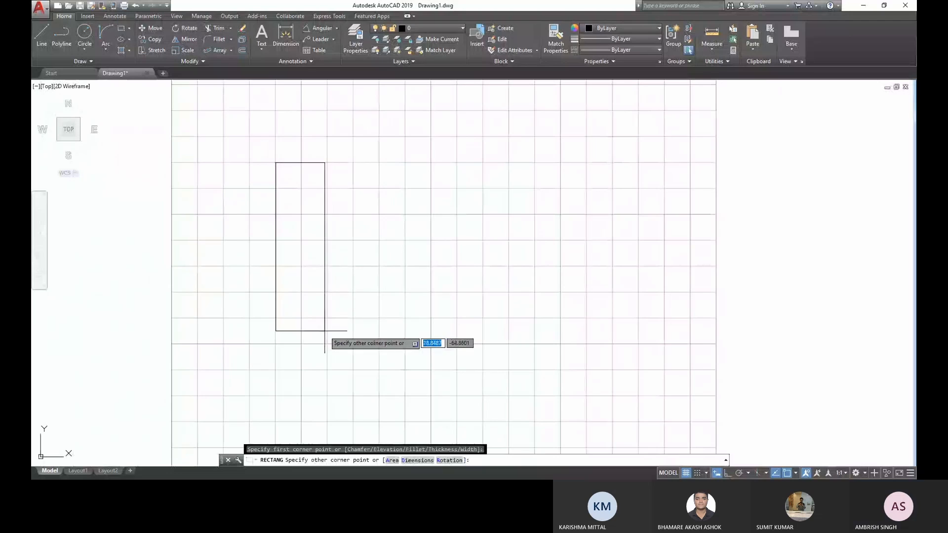
pyautogui.click(328, 338)
pyautogui.press('Escape')
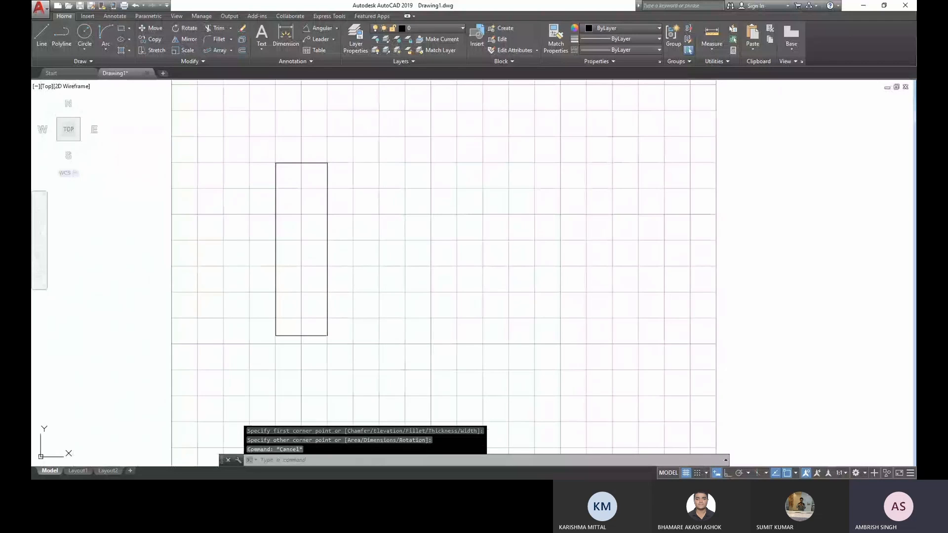
pyautogui.moveTo(338, 364); pyautogui.dragTo(279, 305)
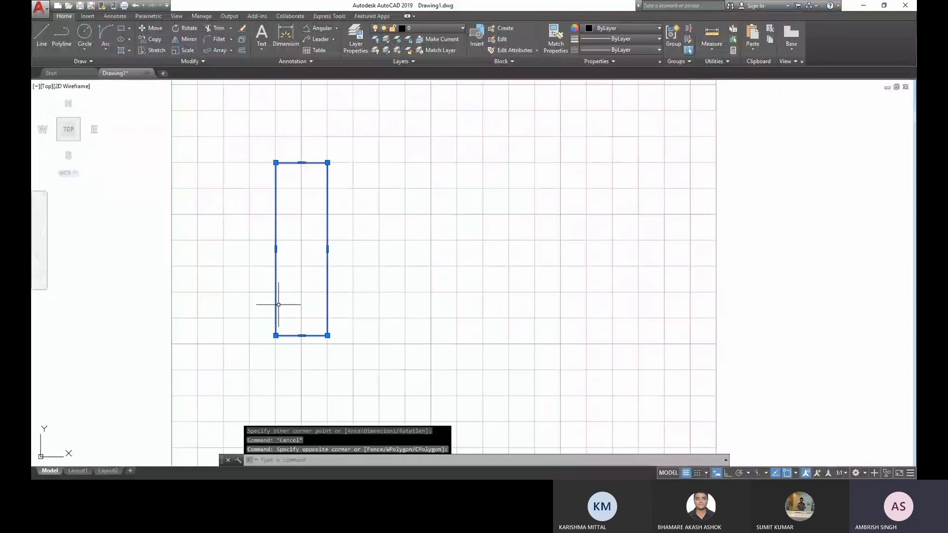
pyautogui.press('Escape')
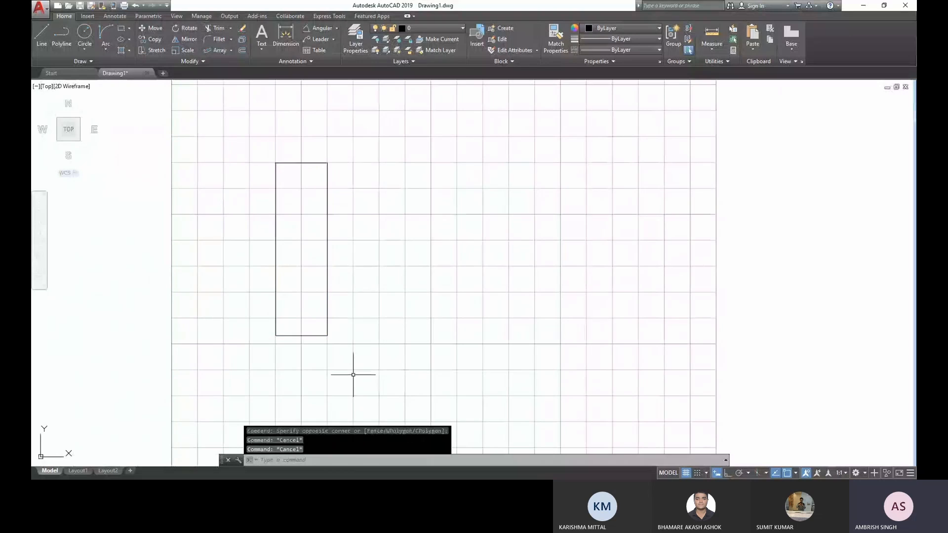
# - Copy the rectangle about 136 mm horizontally to the right, using its lower-right corner as the base point
pyautogui.click(352, 375)
pyautogui.click(316, 296)
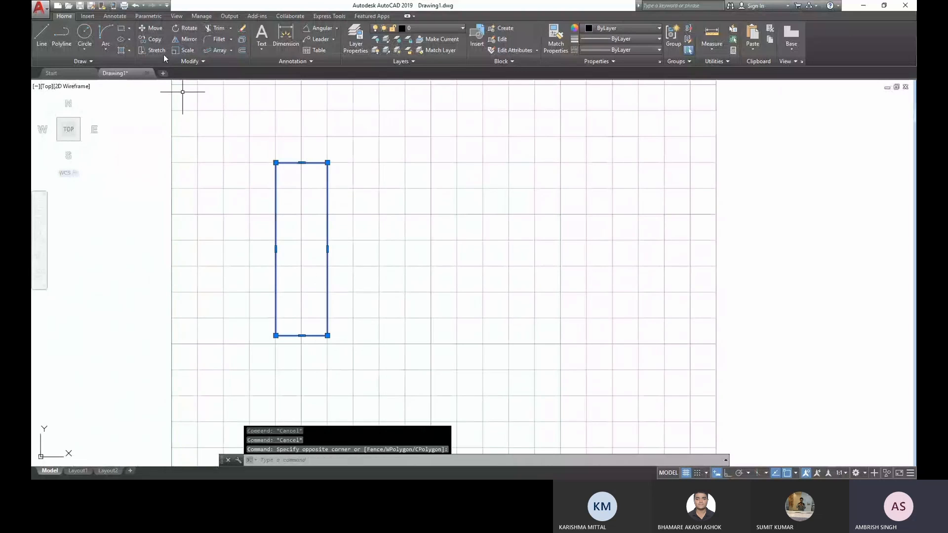
pyautogui.click(154, 39)
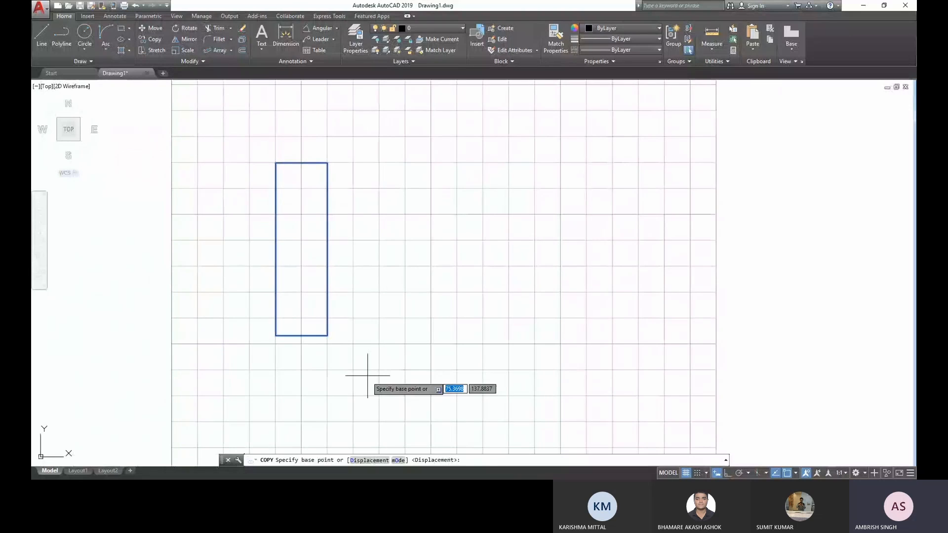
pyautogui.click(329, 337)
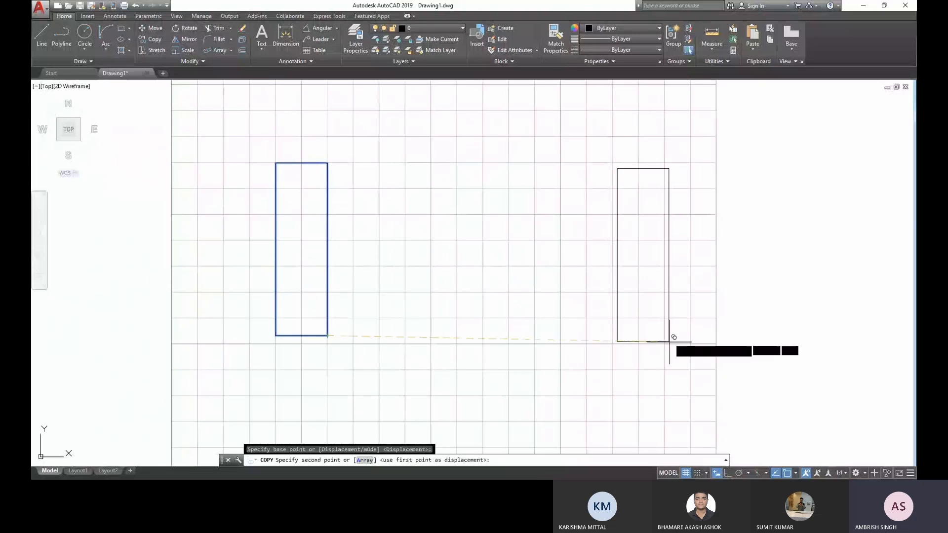
pyautogui.click(680, 335)
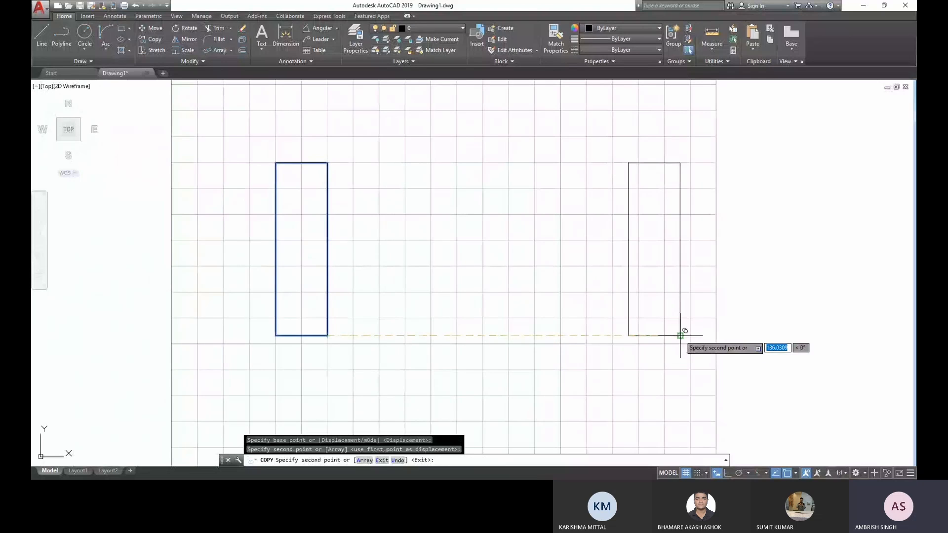
pyautogui.press('Escape')
# - Draw a single line sloping gently down to the right in the open area below the two rectangles
pyautogui.moveTo(564, 300); pyautogui.dragTo(503, 292, button='middle')
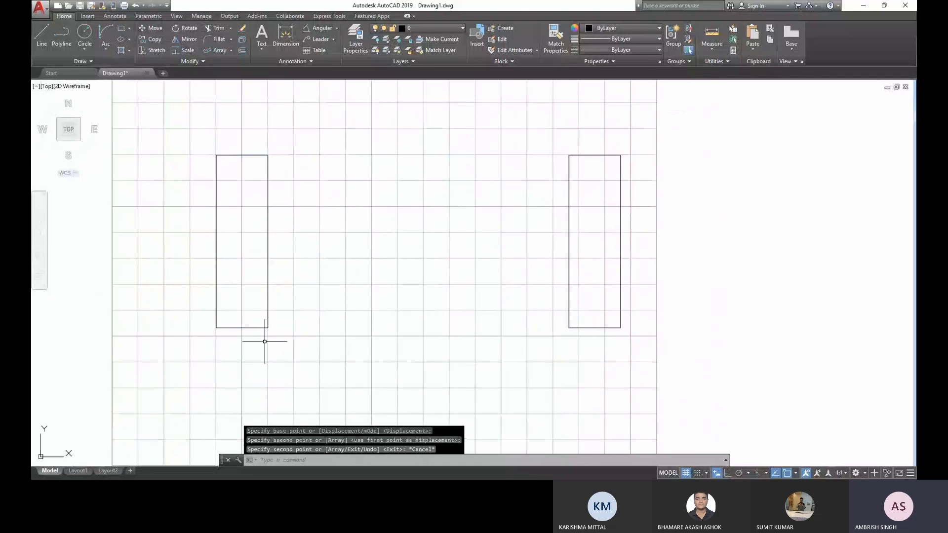
pyautogui.moveTo(264, 341); pyautogui.dragTo(327, 214, button='middle')
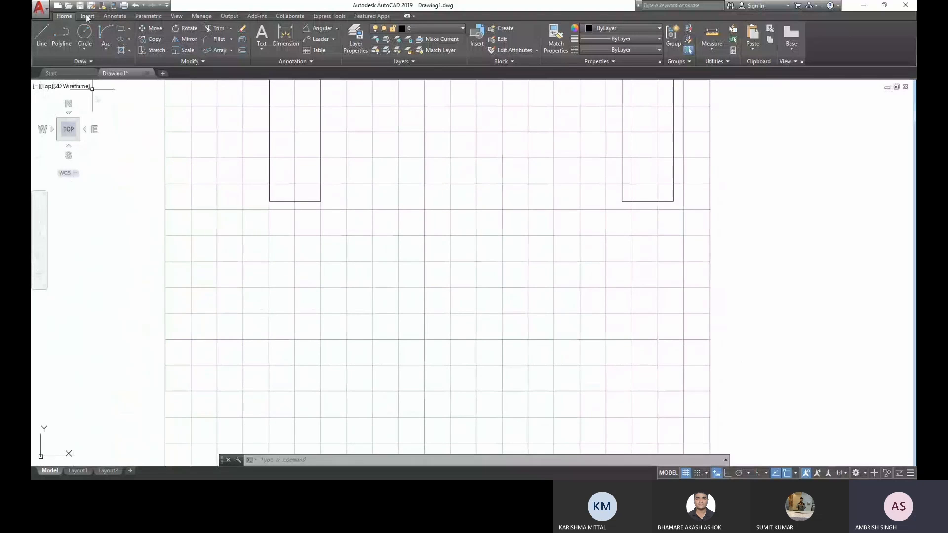
pyautogui.click(124, 28)
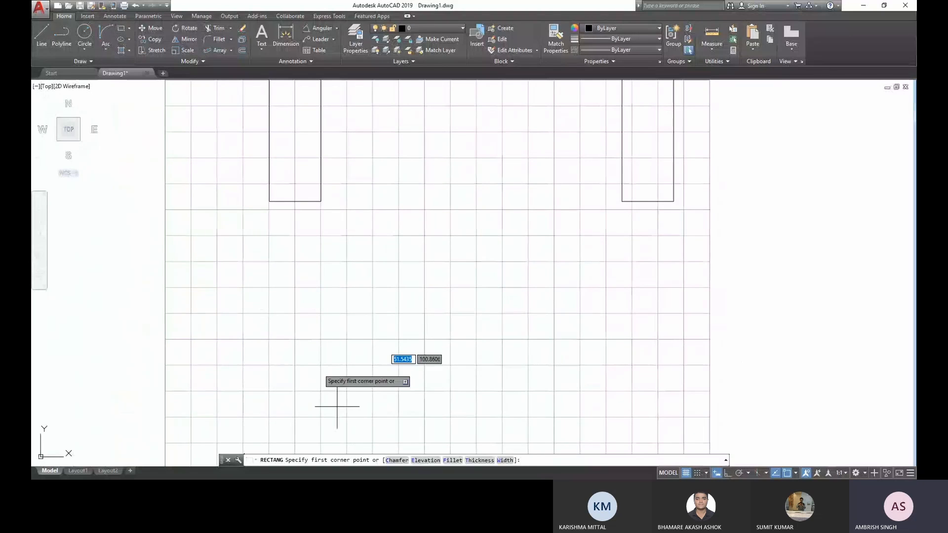
pyautogui.click(37, 45)
pyautogui.click(300, 329)
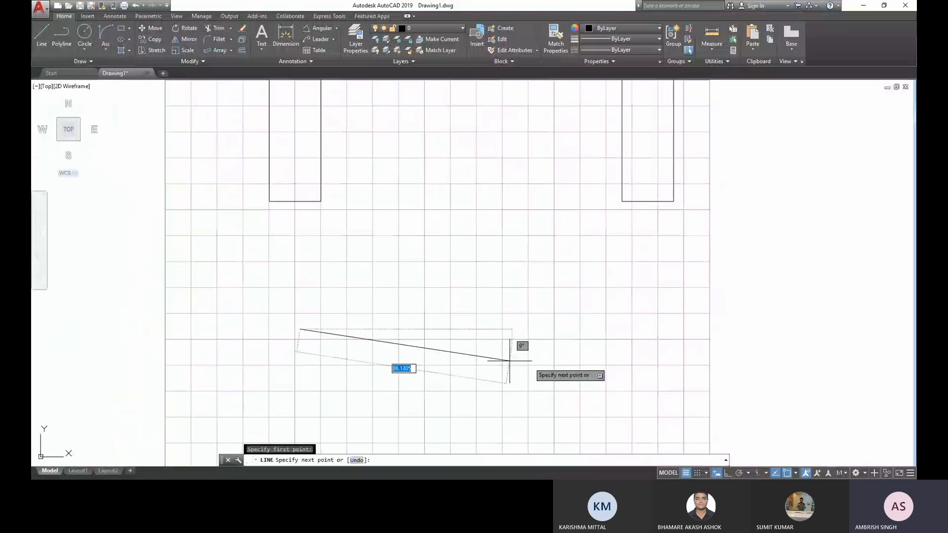
pyautogui.click(592, 356)
pyautogui.press('Escape')
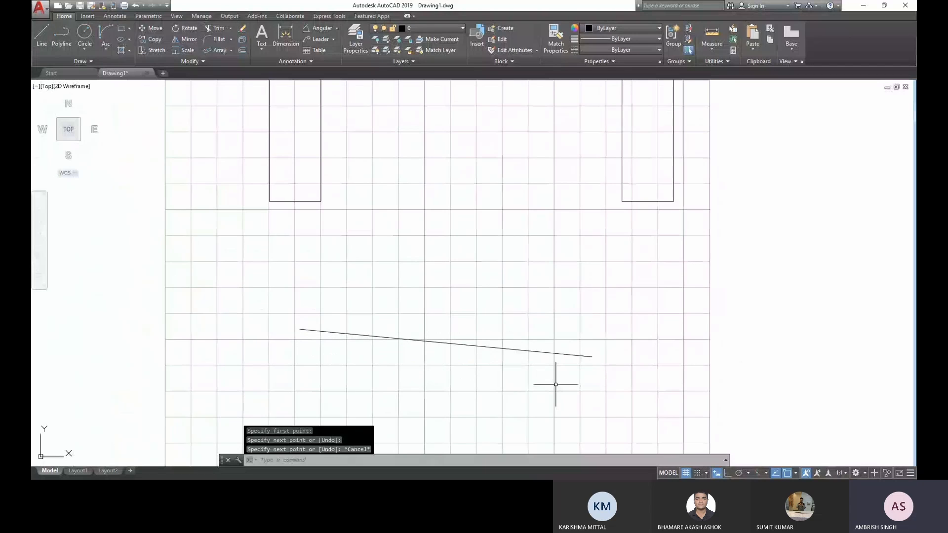
pyautogui.moveTo(441, 360); pyautogui.dragTo(418, 322, button='middle')
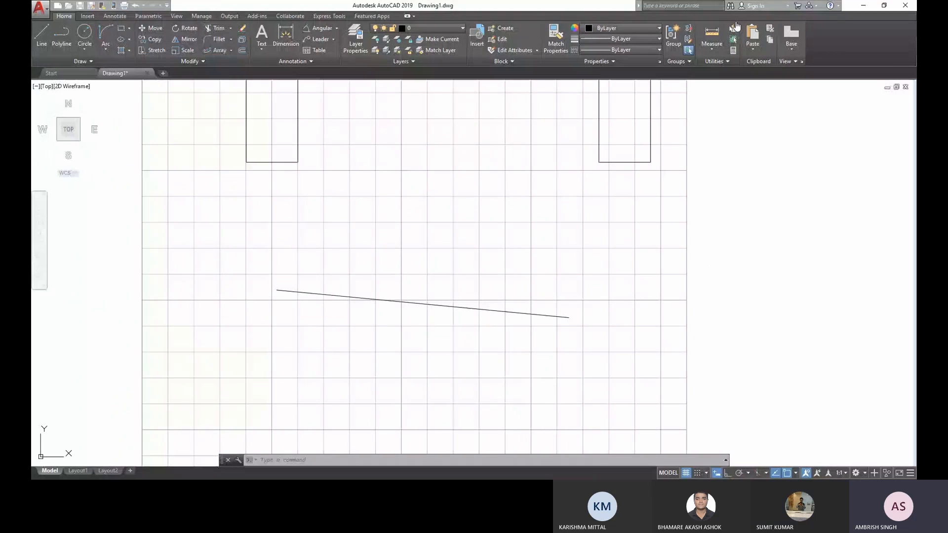
pyautogui.moveTo(498, 365); pyautogui.dragTo(478, 351, button='middle')
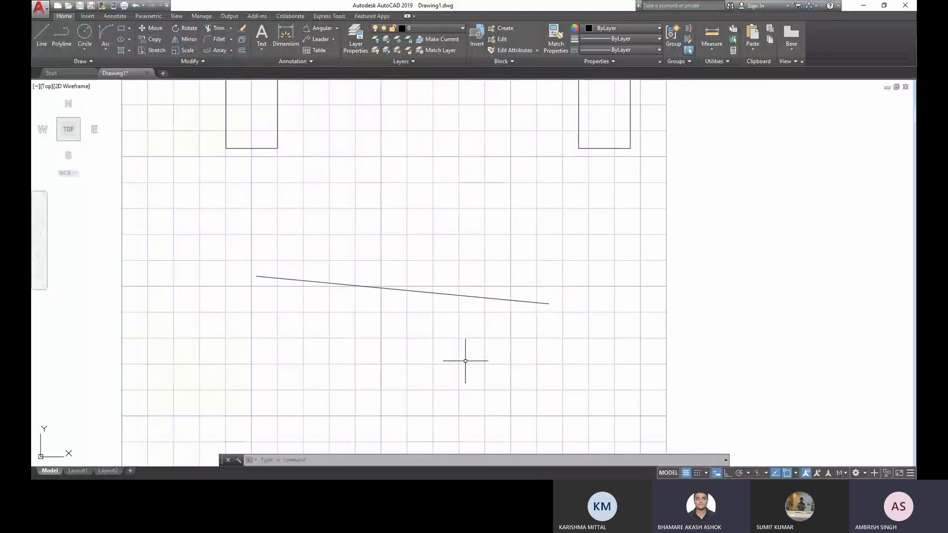
pyautogui.click(367, 315)
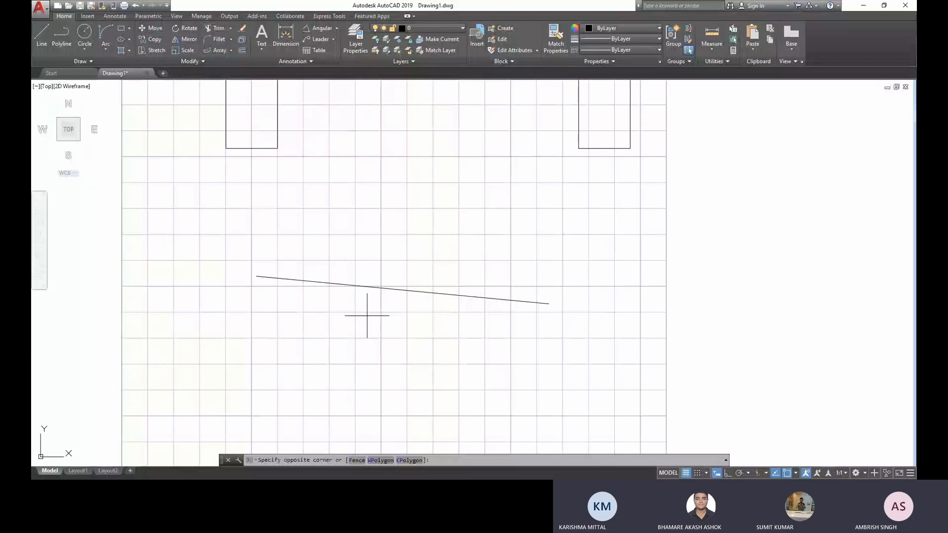
pyautogui.press('Escape')
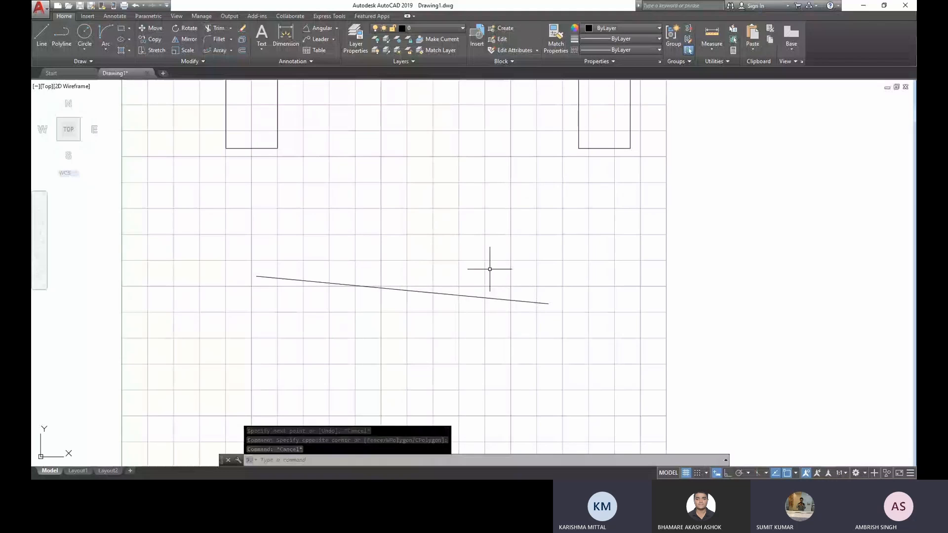
pyautogui.moveTo(491, 266)
pyautogui.mouseDown(button='middle')
pyautogui.moveTo(508, 351)
pyautogui.moveTo(512, 336)
pyautogui.mouseUp(button='middle')
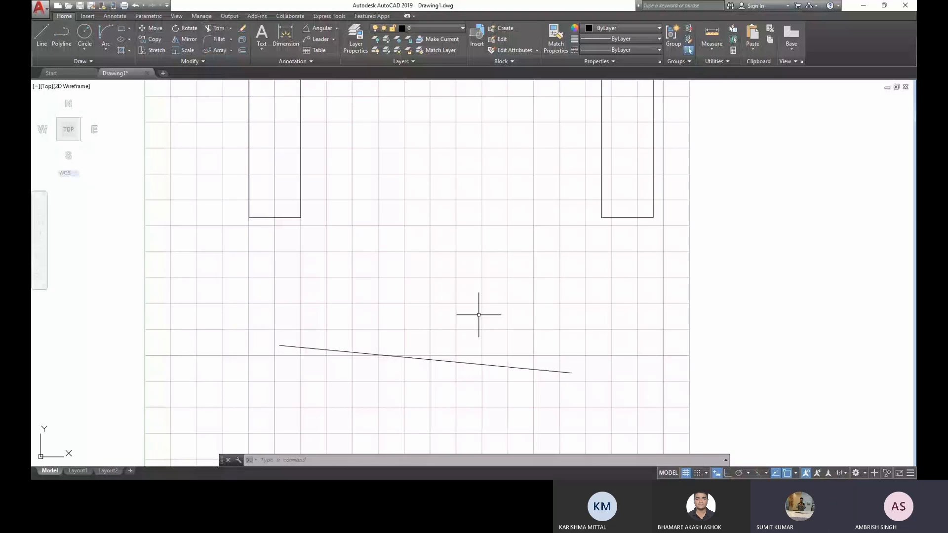
pyautogui.moveTo(402, 381); pyautogui.dragTo(404, 409, button='middle')
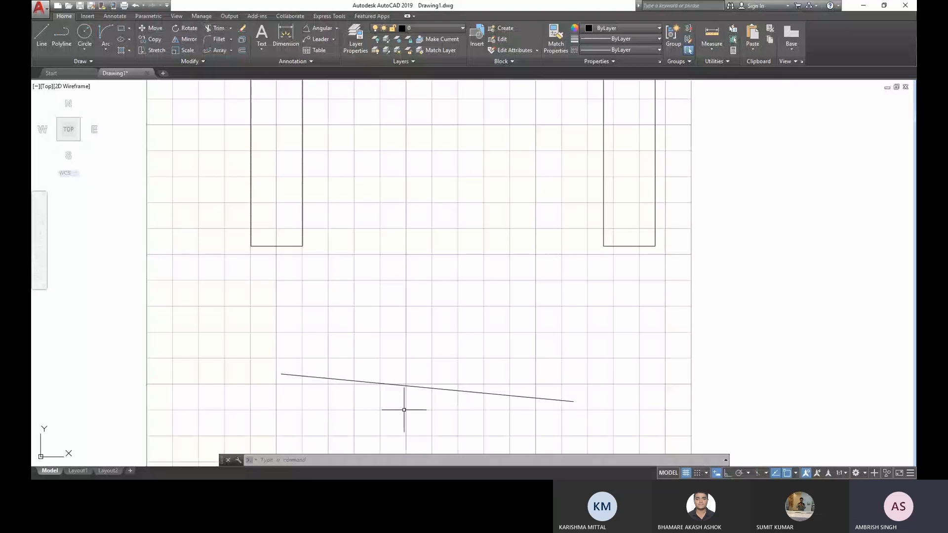
pyautogui.click(371, 381)
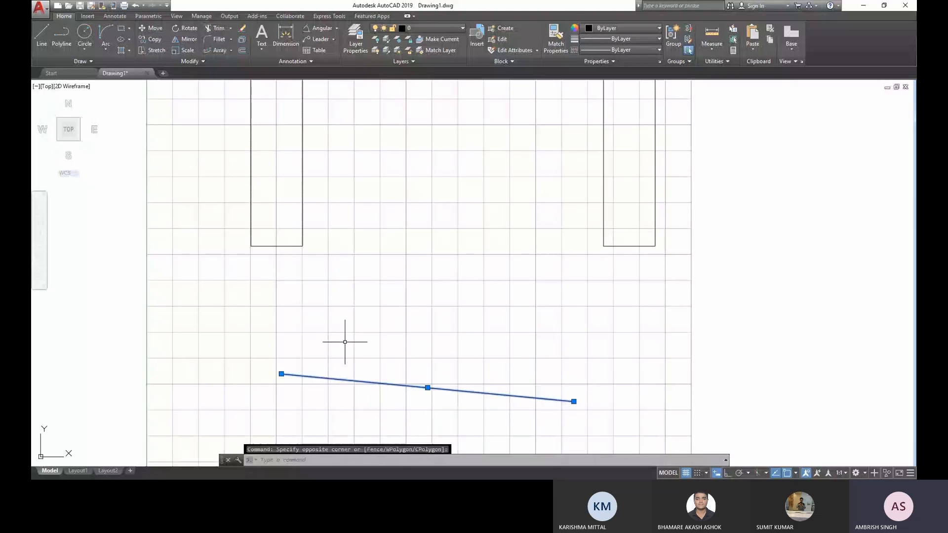
pyautogui.press('Escape')
pyautogui.moveTo(340, 362); pyautogui.dragTo(356, 296, button='middle')
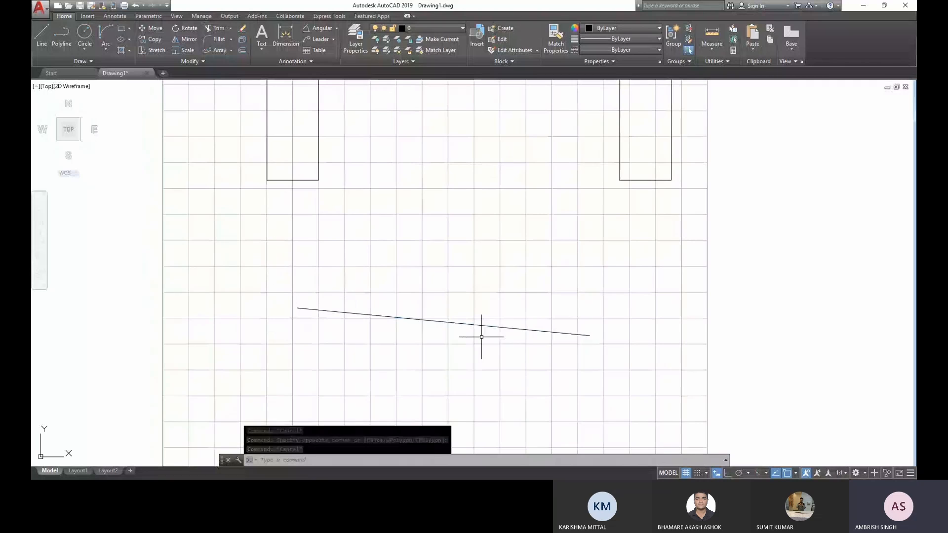
pyautogui.click(42, 35)
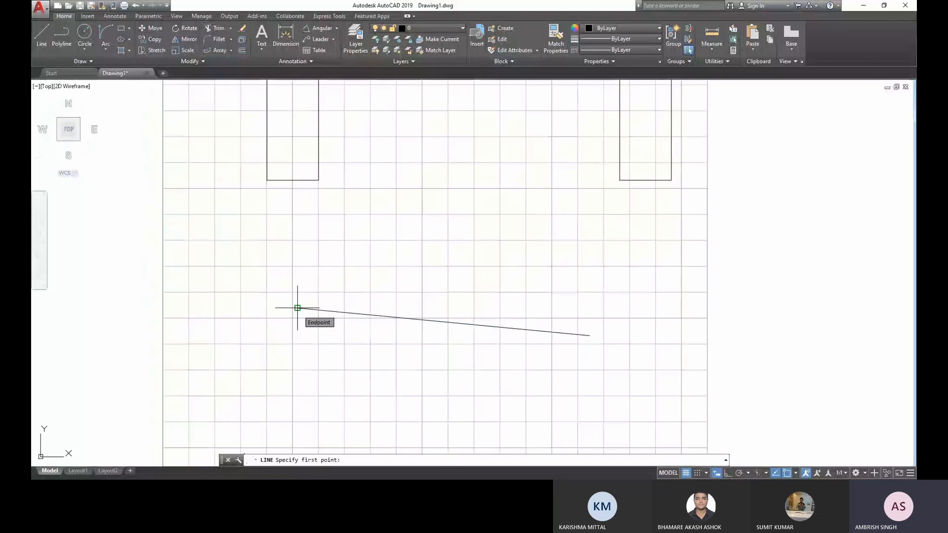
pyautogui.click(444, 322)
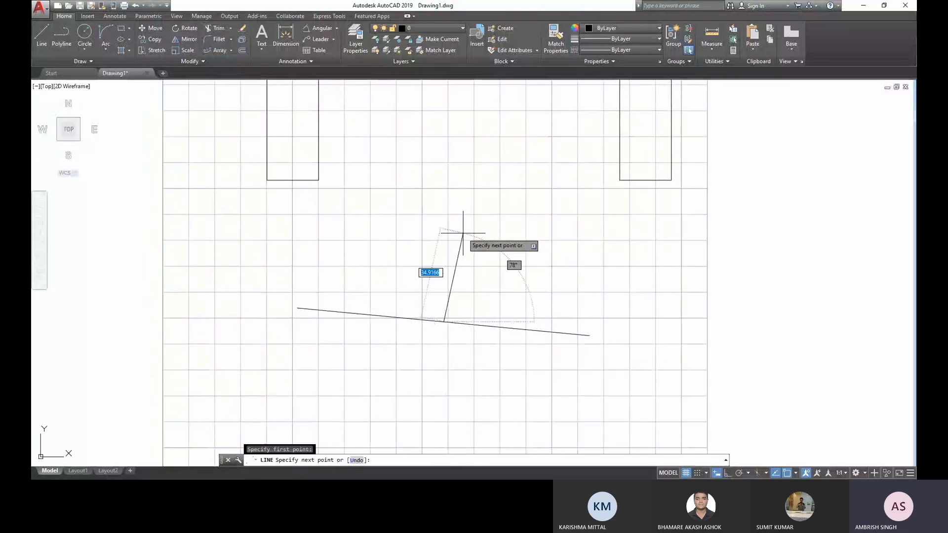
pyautogui.press('Escape')
# - Draw a vertical line about 51 mm long upward at 90° from the midpoint of the sloping line
pyautogui.click(42, 33)
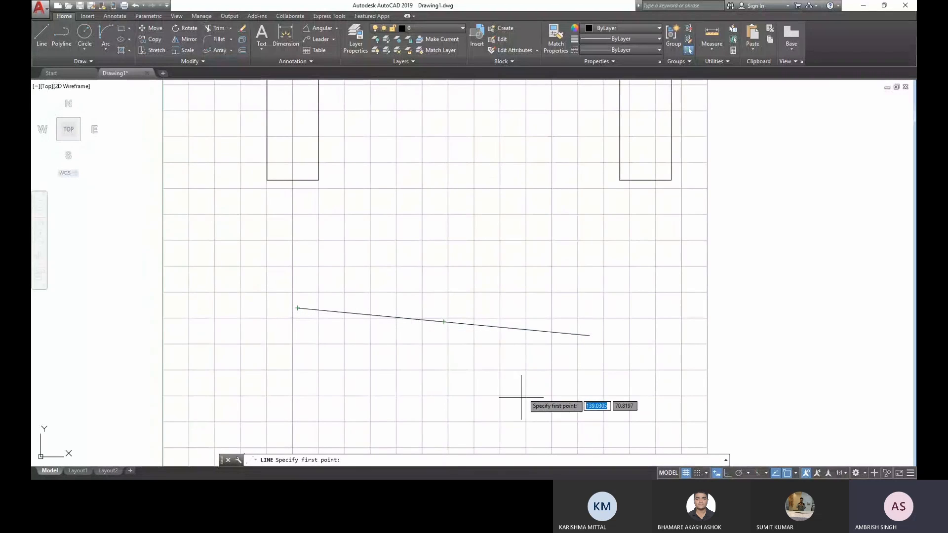
pyautogui.click(443, 322)
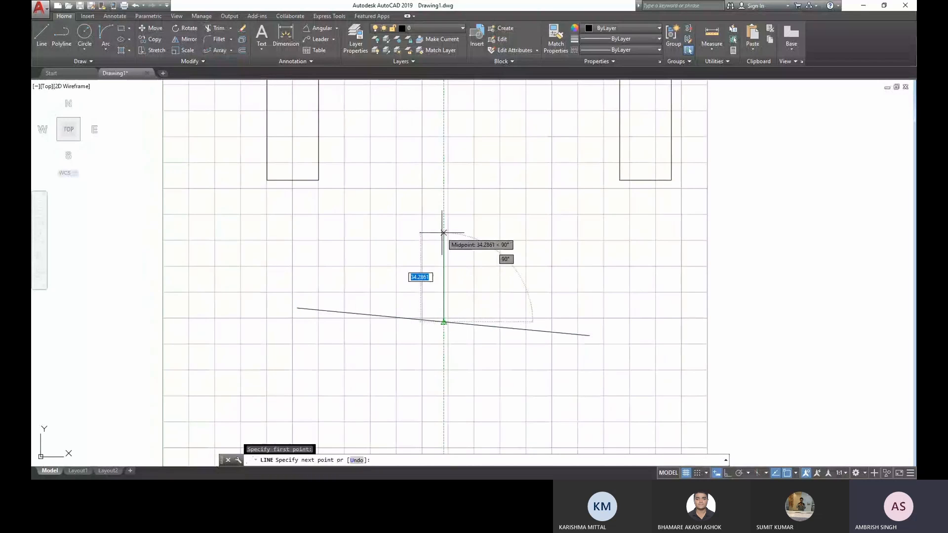
pyautogui.scroll(3, 444, 232)
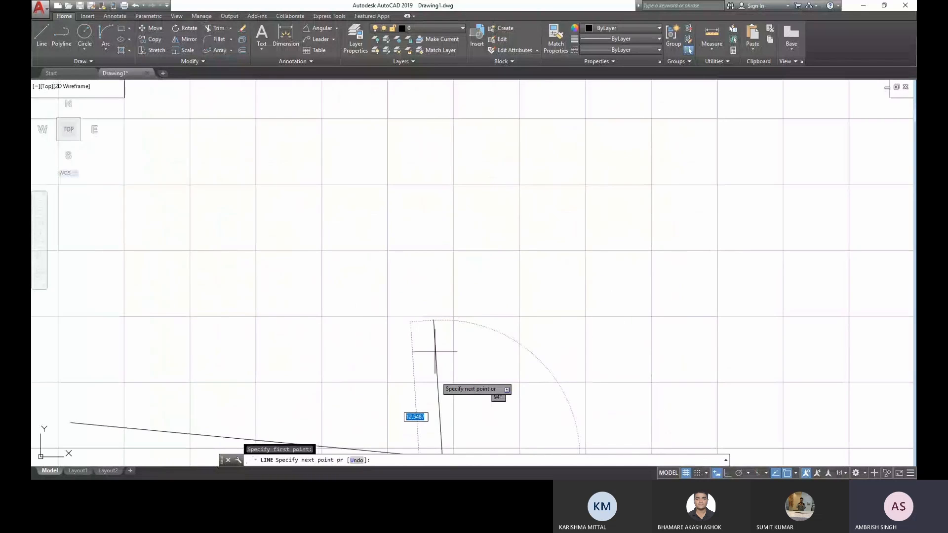
pyautogui.scroll(-4, 434, 351)
pyautogui.scroll(3, 436, 379)
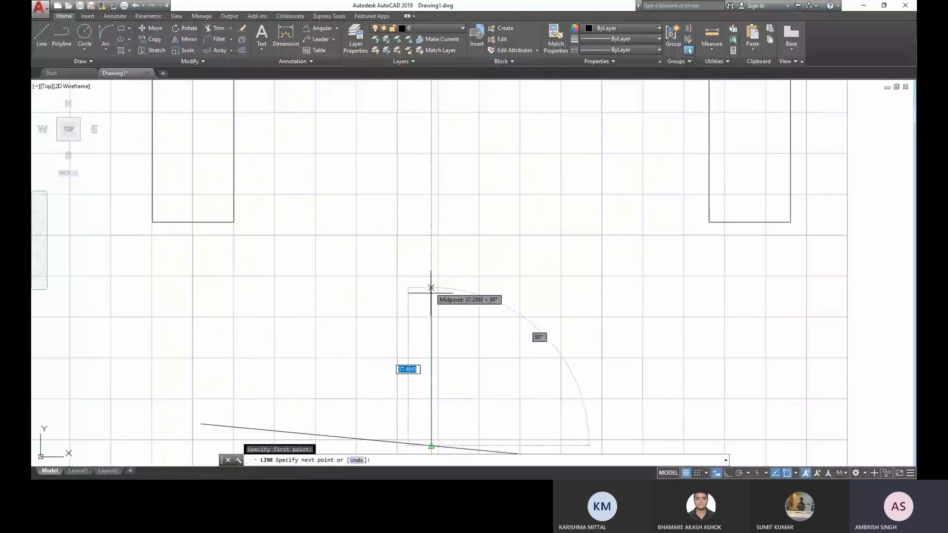
pyautogui.click(431, 237)
pyautogui.press('Escape')
pyautogui.scroll(-4, 478, 324)
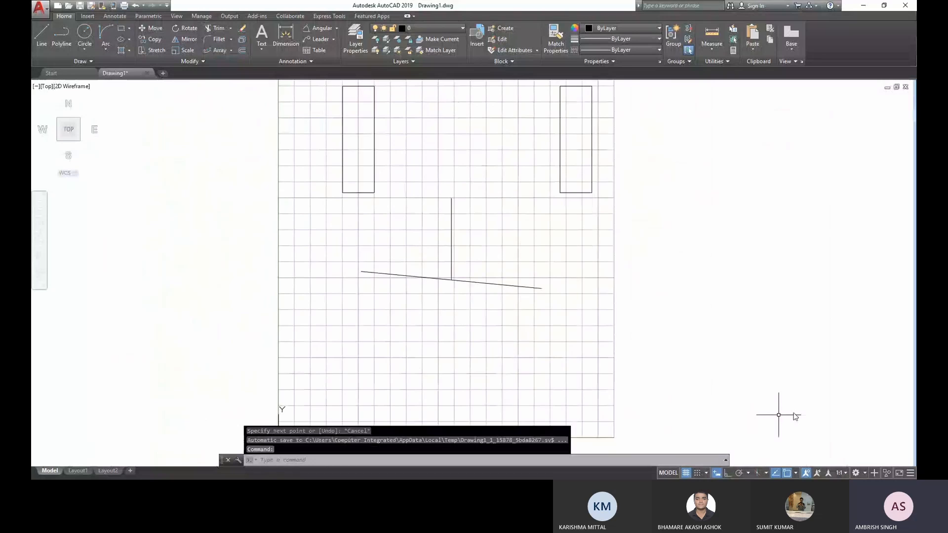
# - Check the active object snap modes and draw a circle of about 20 mm radius below the sloping line's left end
pyautogui.click(795, 473)
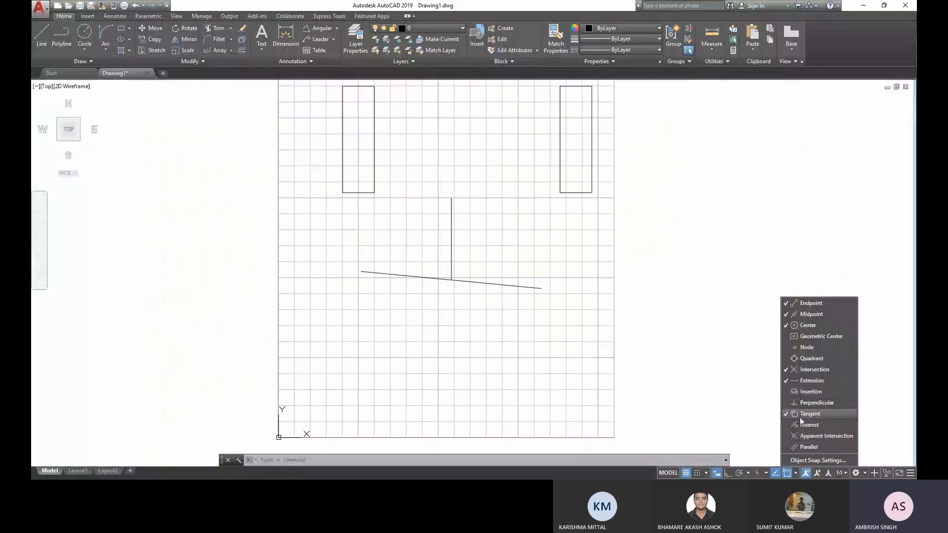
pyautogui.click(84, 39)
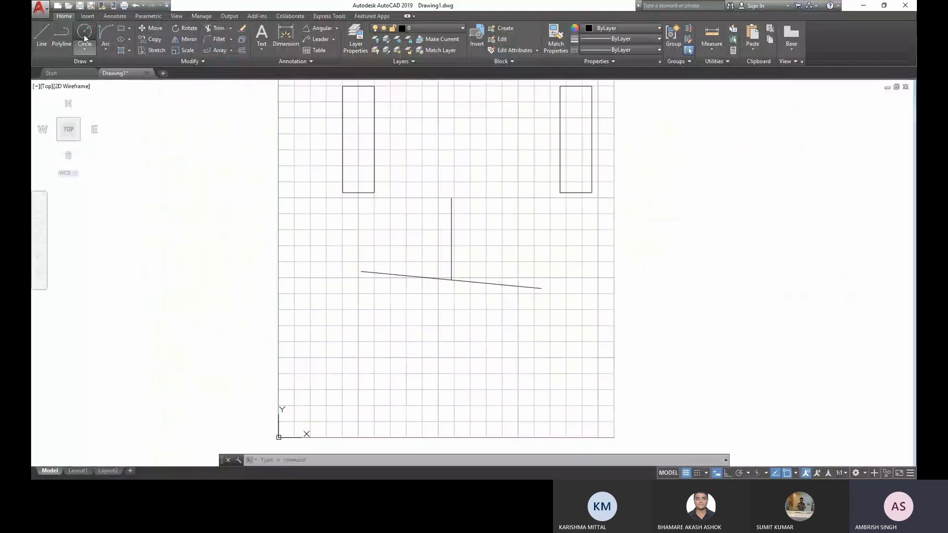
pyautogui.click(84, 39)
pyautogui.click(368, 355)
pyautogui.click(399, 353)
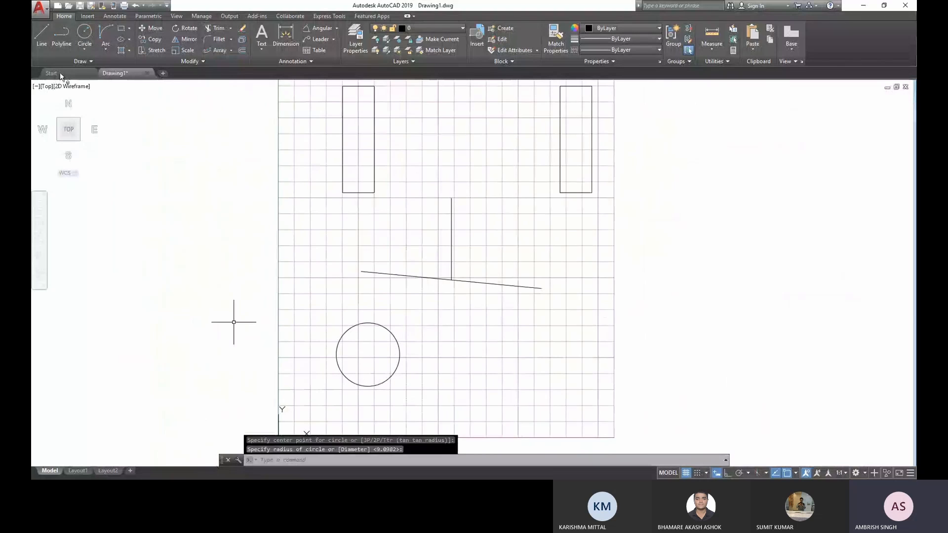
# - Draw a line from a point at the circle's lower right to the tangent point on the circle's upper-right side
pyautogui.click(50, 36)
pyautogui.click(505, 395)
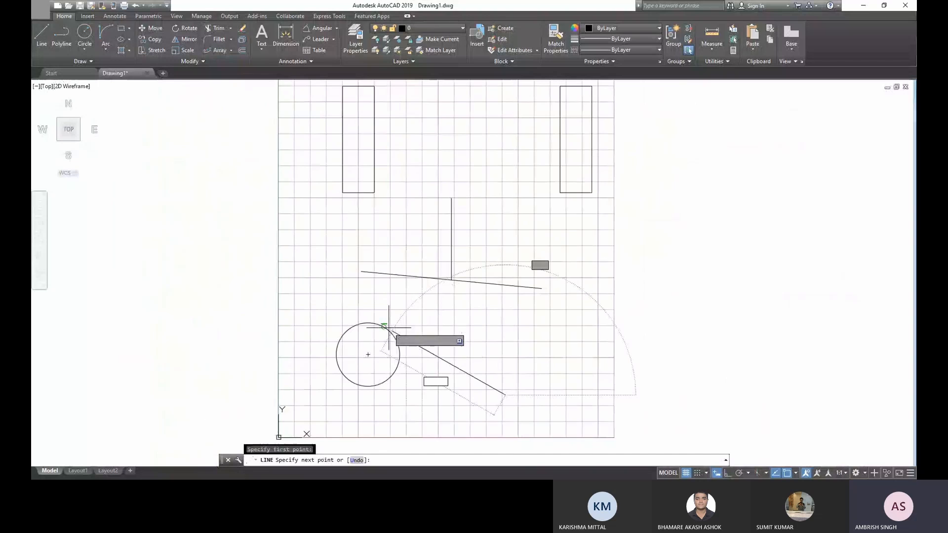
pyautogui.scroll(4, 384, 327)
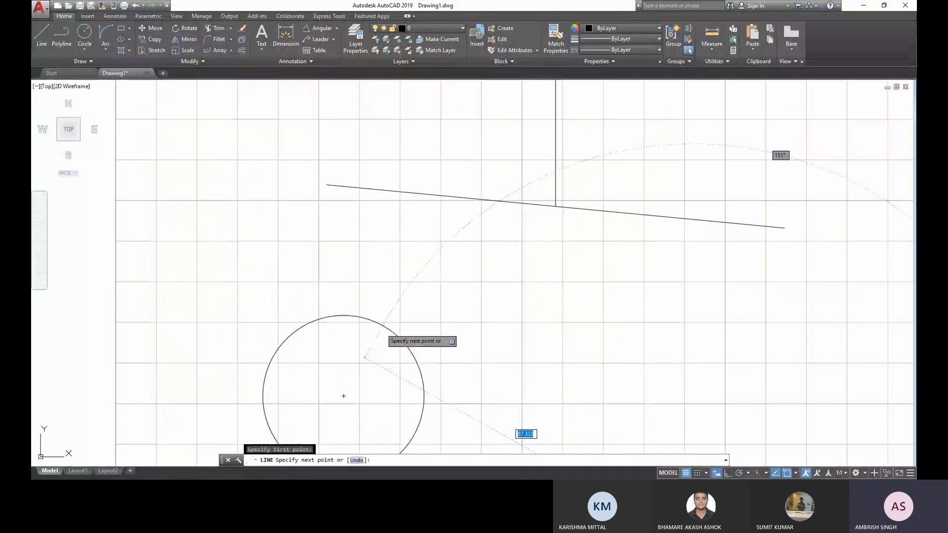
pyautogui.click(382, 325)
pyautogui.press('Escape')
pyautogui.scroll(-4, 342, 296)
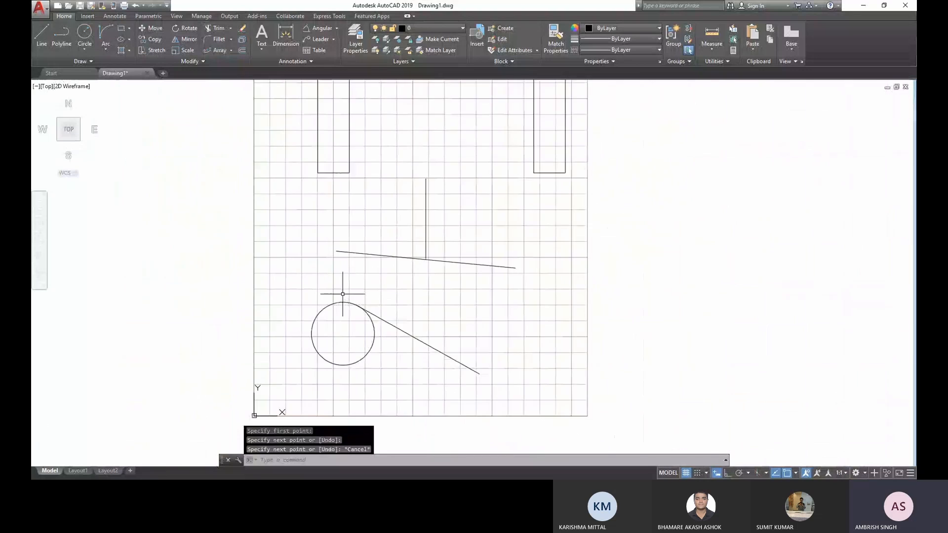
# - Erase the circle and its tangent line, and turn off the Tangent object snap
pyautogui.scroll(2, 406, 375)
pyautogui.click(497, 409)
pyautogui.click(365, 316)
pyautogui.press('Delete')
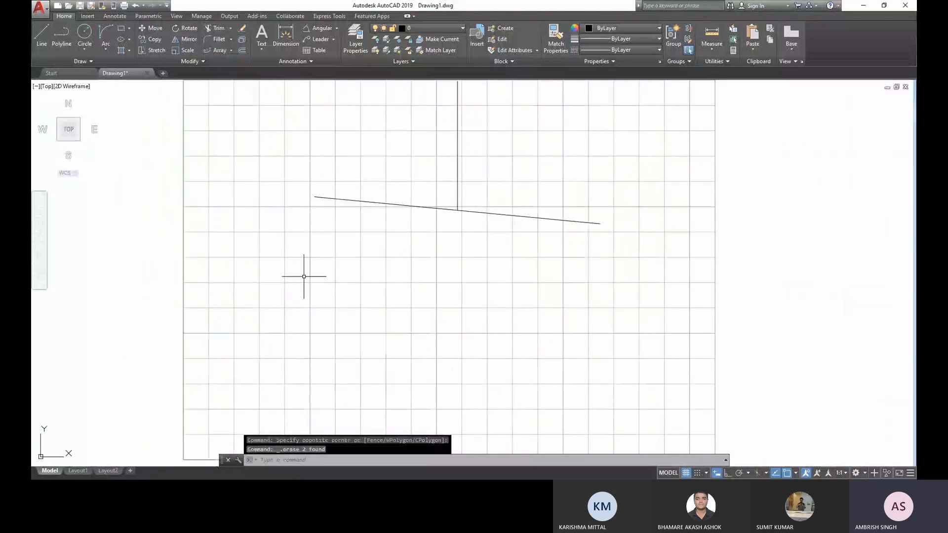
pyautogui.click(796, 473)
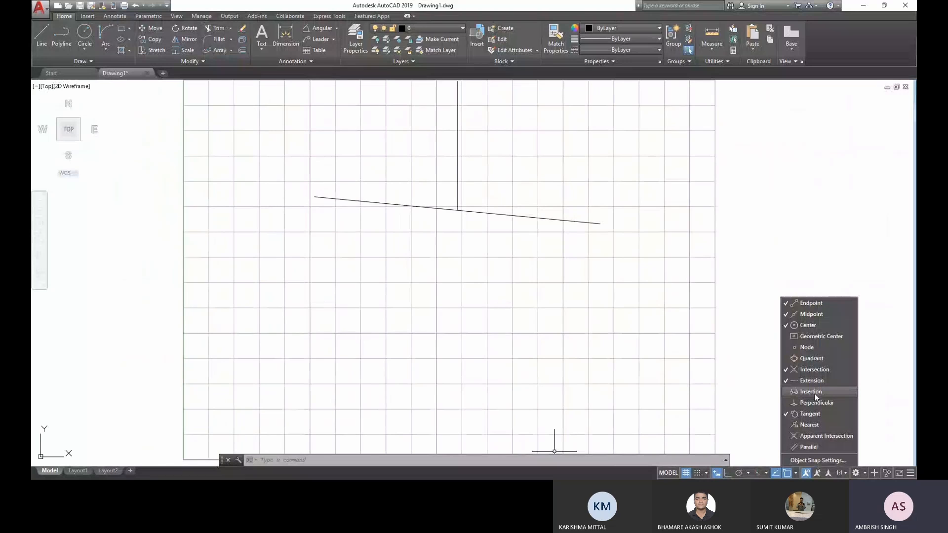
pyautogui.click(786, 415)
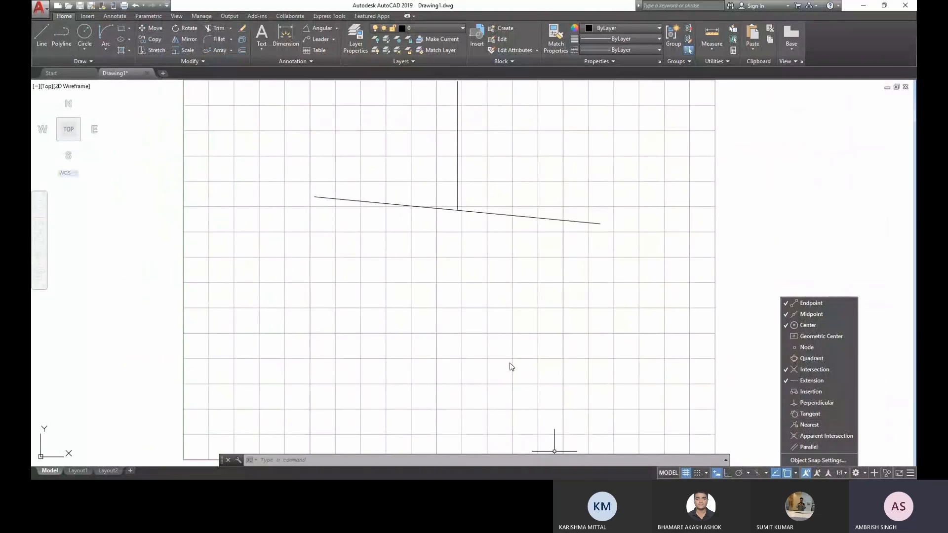
# - Erase the sloping line and the vertical line rising from its midpoint
pyautogui.scroll(-2, 541, 323)
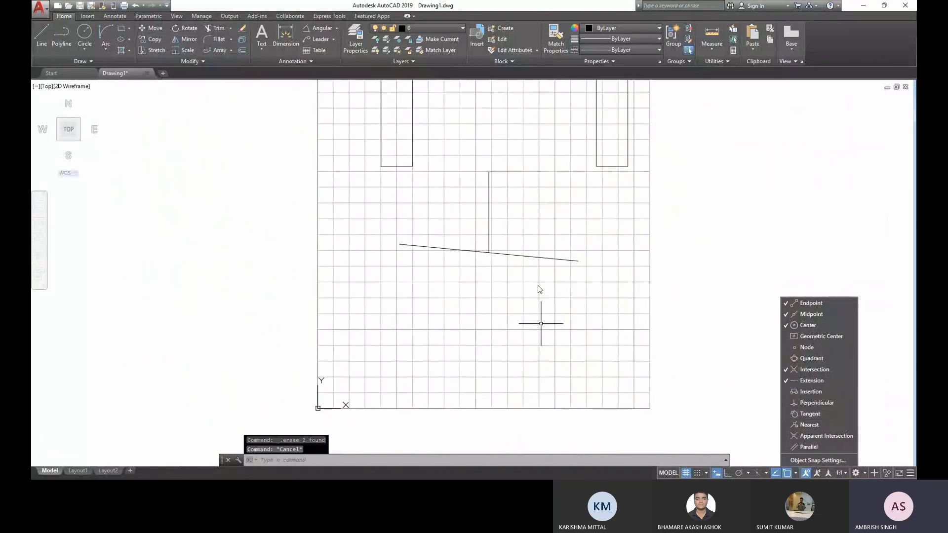
pyautogui.click(576, 286)
pyautogui.click(461, 163)
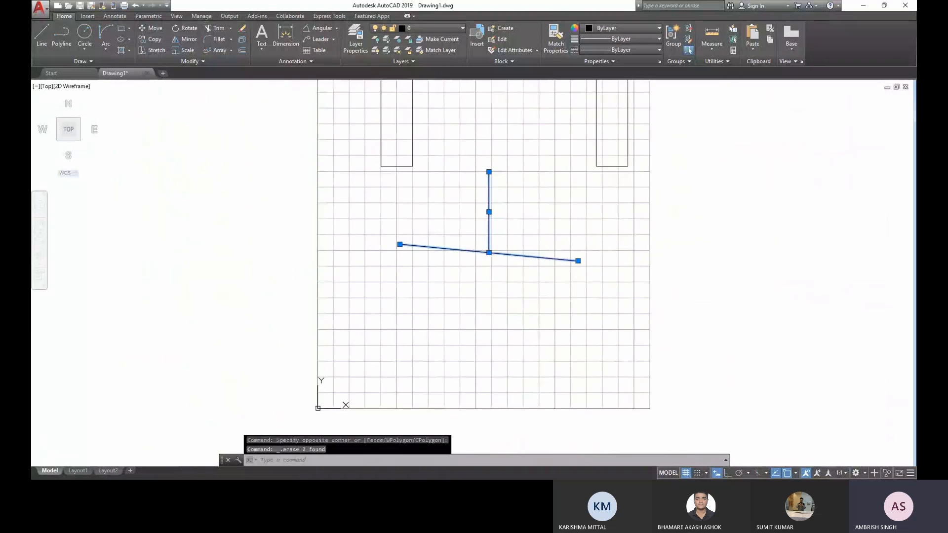
pyautogui.press('Delete')
pyautogui.moveTo(478, 168)
pyautogui.mouseDown(button='middle')
pyautogui.moveTo(451, 386)
pyautogui.moveTo(425, 330)
pyautogui.mouseUp(button='middle')
pyautogui.scroll(2, 427, 326)
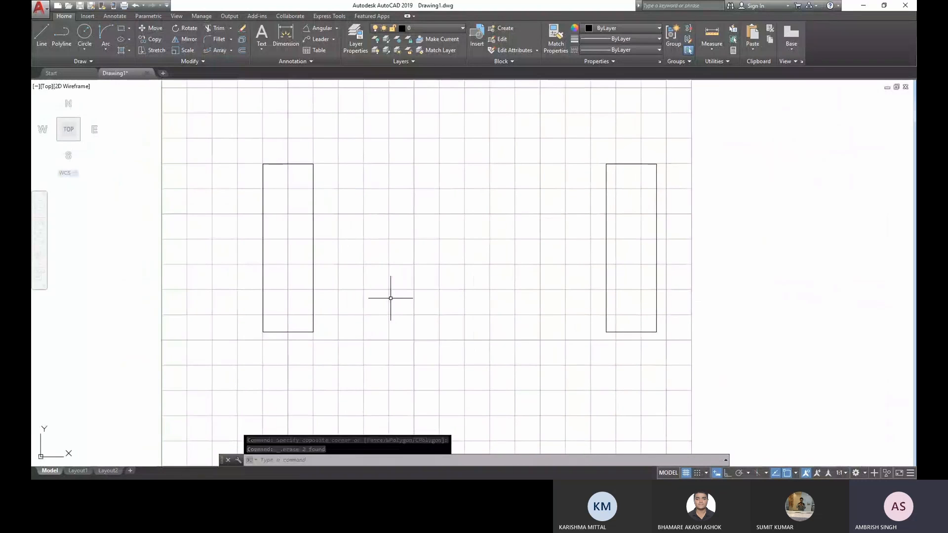
pyautogui.click(321, 355)
pyautogui.click(267, 304)
pyautogui.press('Escape')
pyautogui.click(652, 343)
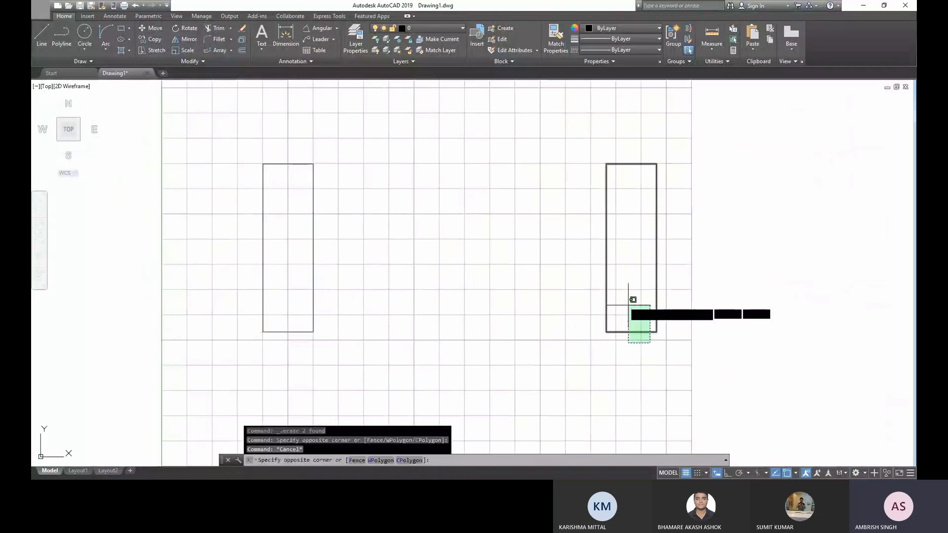
pyautogui.click(627, 306)
pyautogui.press('Escape')
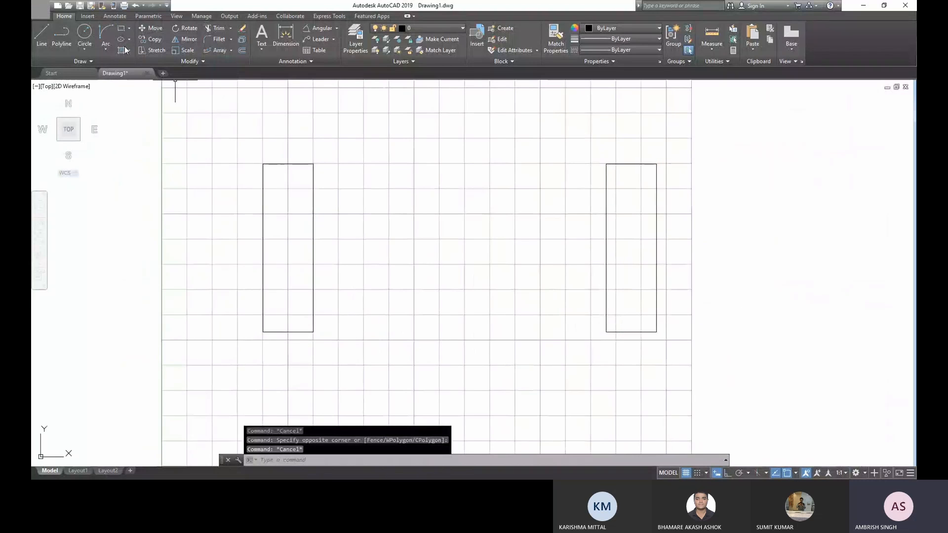
# - Draw a horizontal line from the left rectangle's lower-right corner to the right rectangle's lower-left corner
pyautogui.click(42, 35)
pyautogui.click(313, 332)
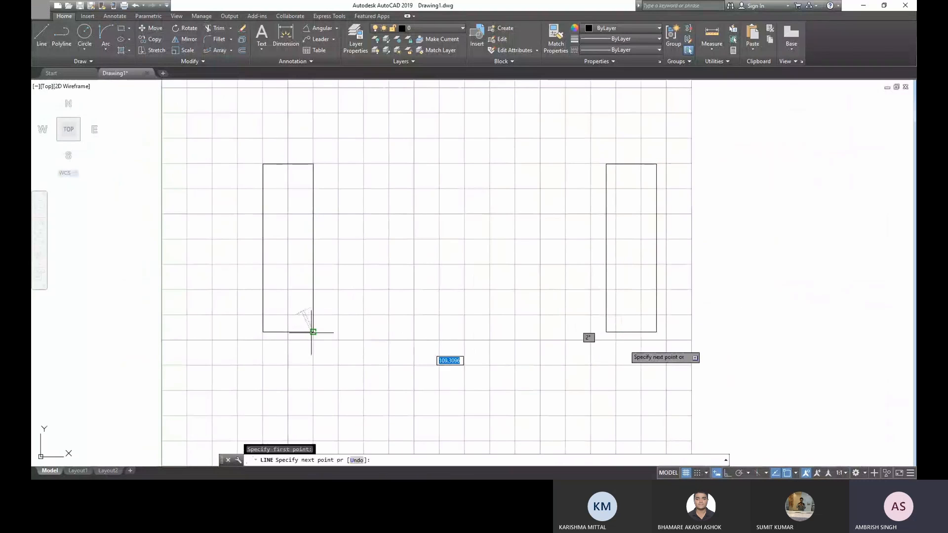
pyautogui.click(606, 332)
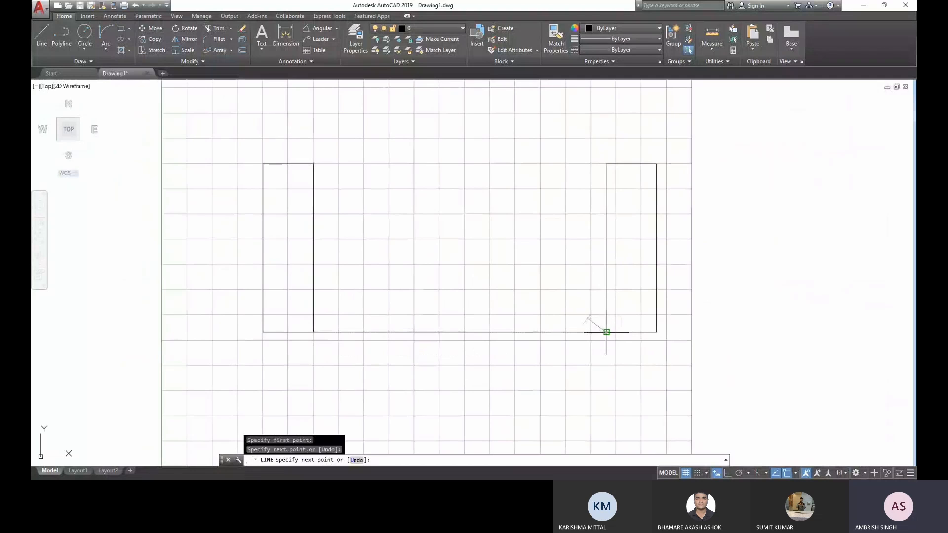
pyautogui.press('Escape')
pyautogui.press('Escape')
# - Copy the left rectangle to the clipboard and paste it between the two rectangles
pyautogui.click(318, 281)
pyautogui.click(299, 266)
pyautogui.hotkey('ctrl', 'c')
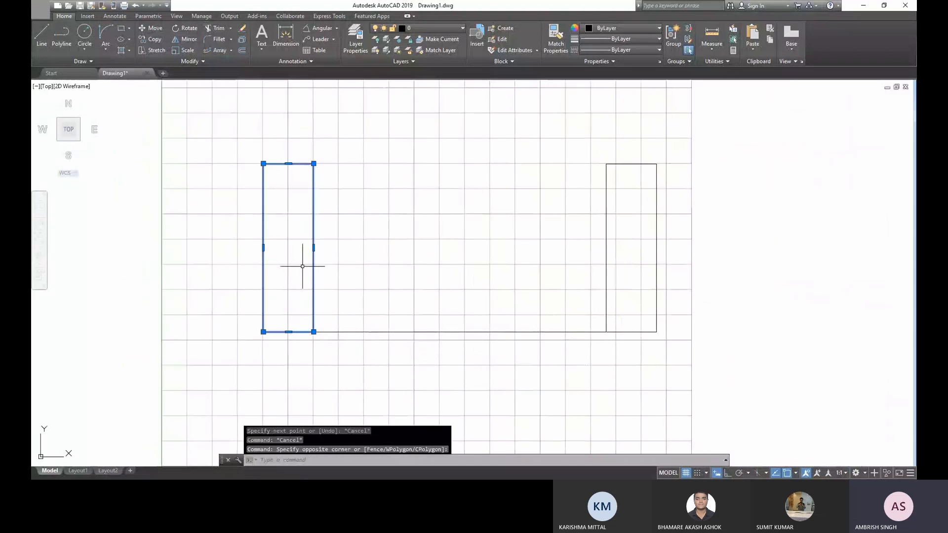
pyautogui.hotkey('ctrl', 'v')
# - Move the pasted rectangle by its bottom edge's midpoint onto the midpoint of the horizontal connecting line
pyautogui.click(512, 312)
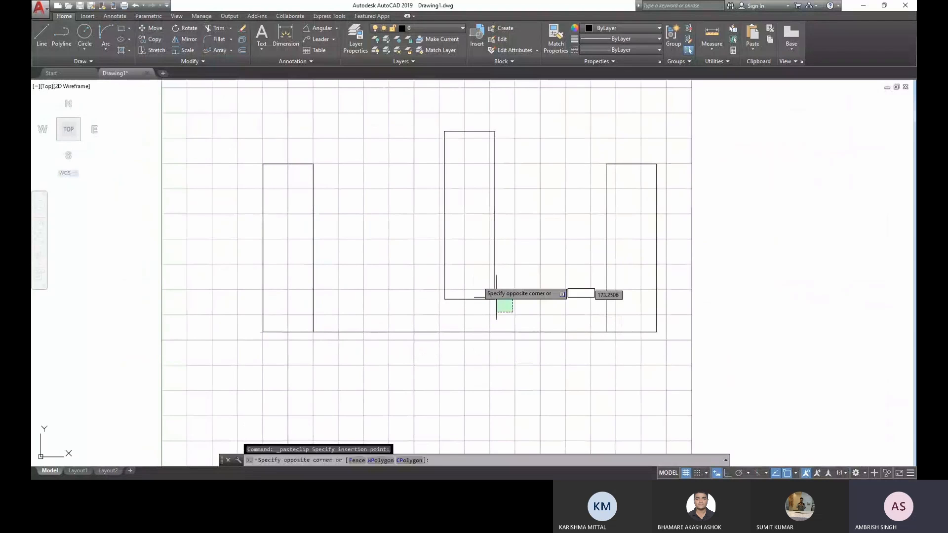
pyautogui.click(465, 271)
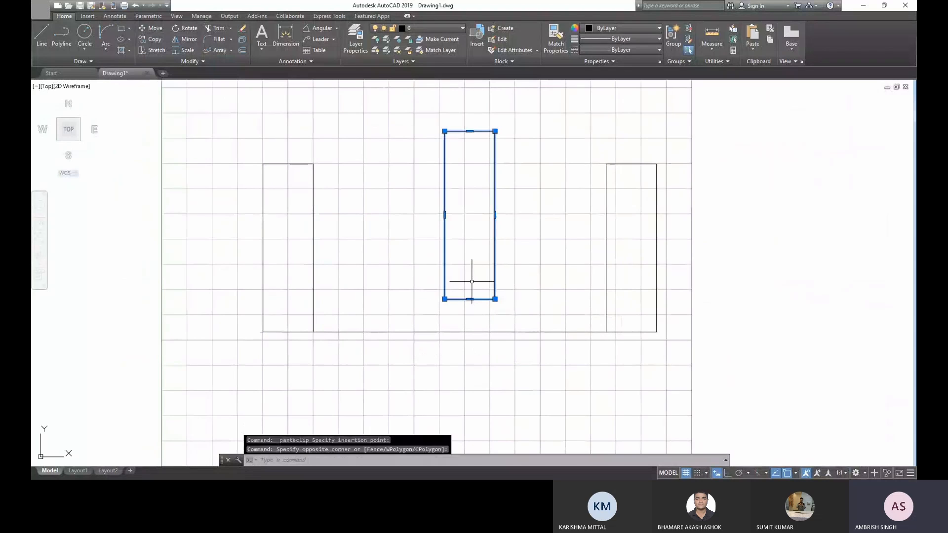
pyautogui.click(151, 28)
pyautogui.click(469, 299)
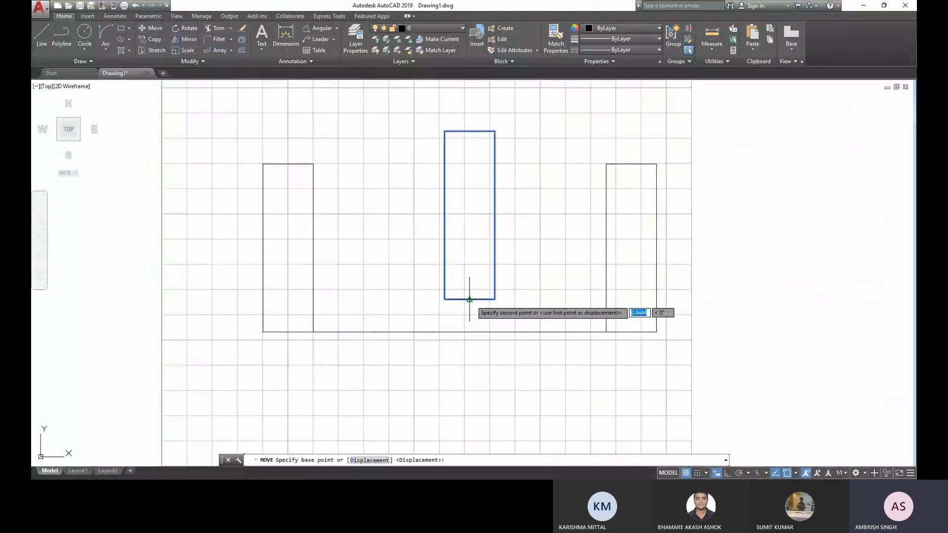
pyautogui.click(460, 331)
# - Erase the horizontal line connecting the bottoms of the rectangles
pyautogui.click(523, 358)
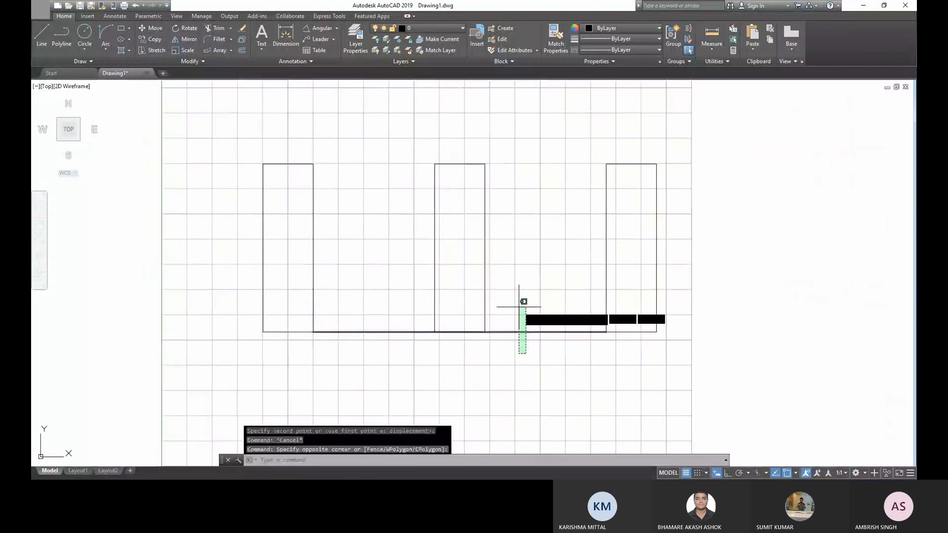
pyautogui.click(519, 303)
pyautogui.press('Delete')
# - Draw a rectangle about 4.8 mm high from the midpoint of the left rectangle's right side to the middle rectangle's left side
pyautogui.moveTo(378, 269); pyautogui.dragTo(337, 264, button='middle')
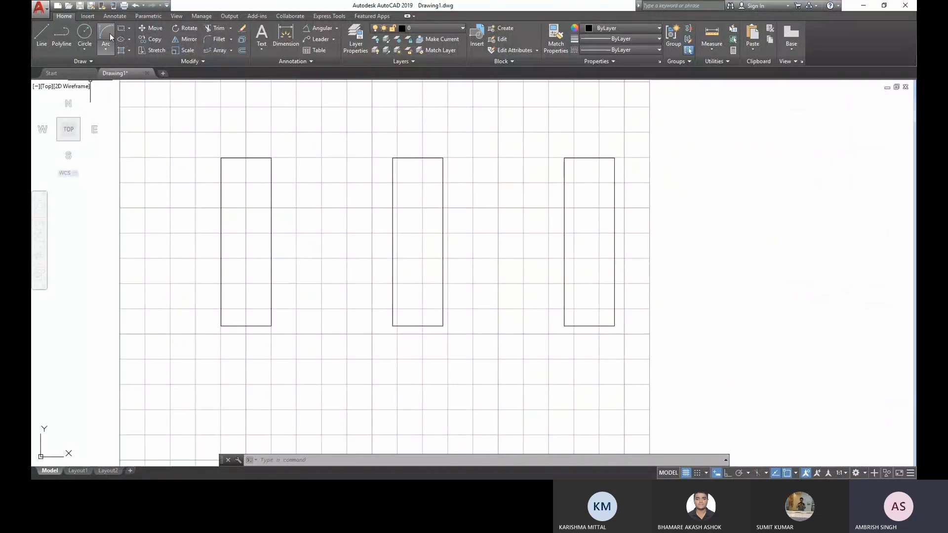
pyautogui.click(123, 28)
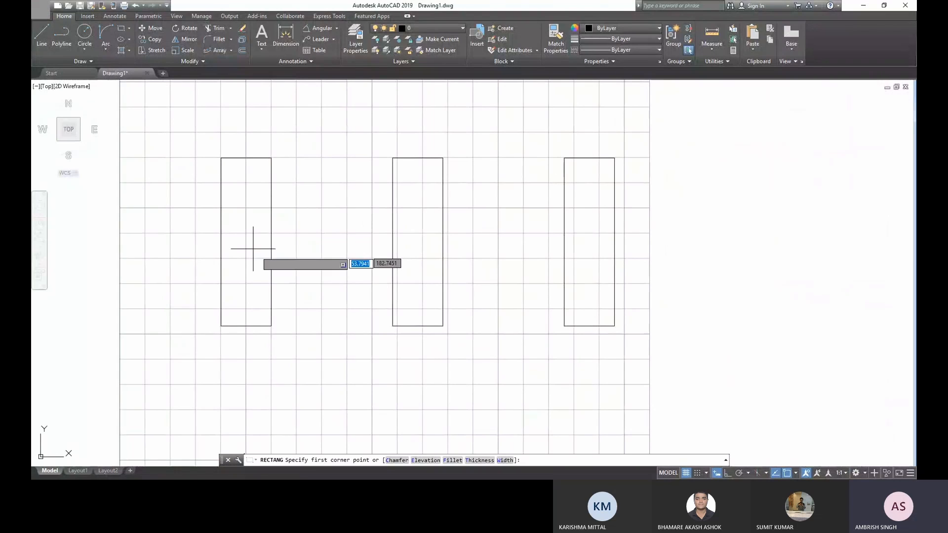
pyautogui.click(271, 242)
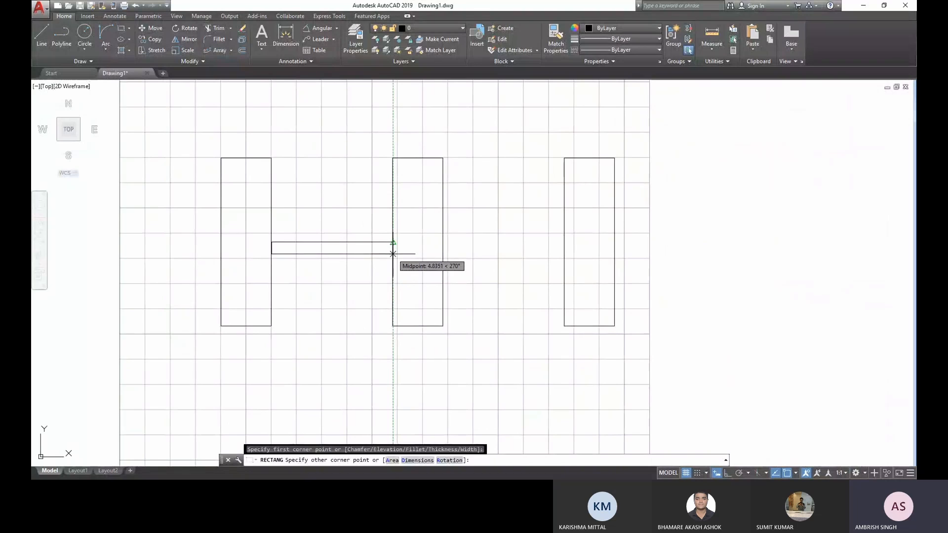
pyautogui.click(392, 254)
# - Draw a short vertical line down from the thin crossbar's lower edge, slightly left of its middle, with Ortho on
pyautogui.write('l')
pyautogui.press('Return')
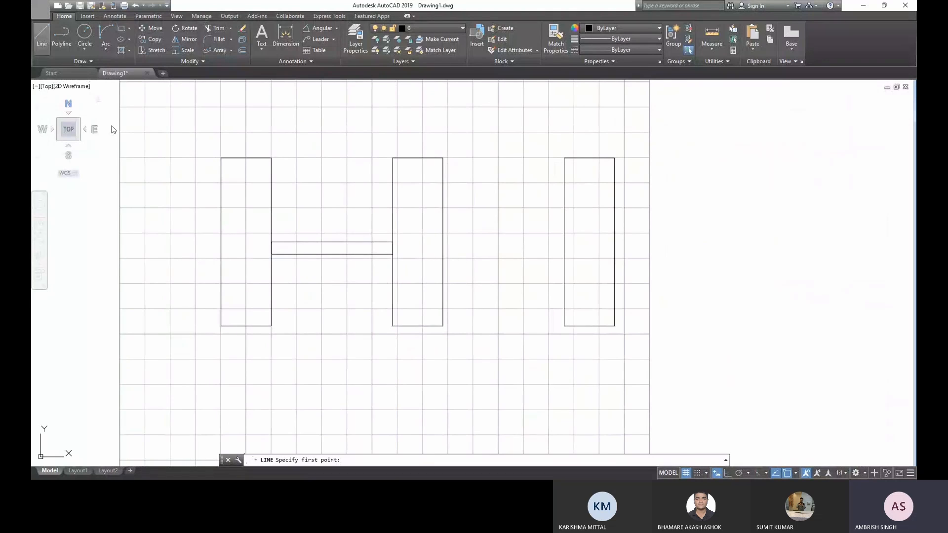
pyautogui.click(320, 254)
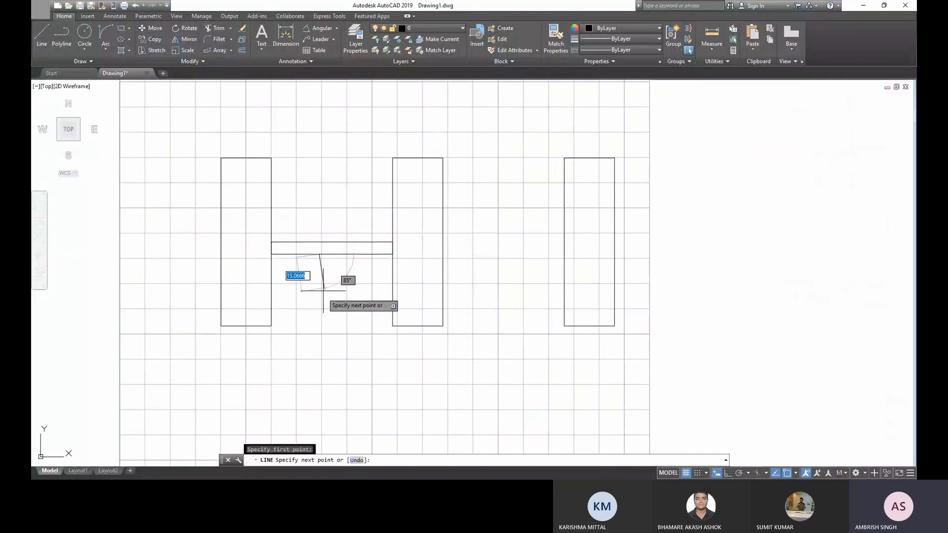
pyautogui.press('F8')
pyautogui.press('Escape')
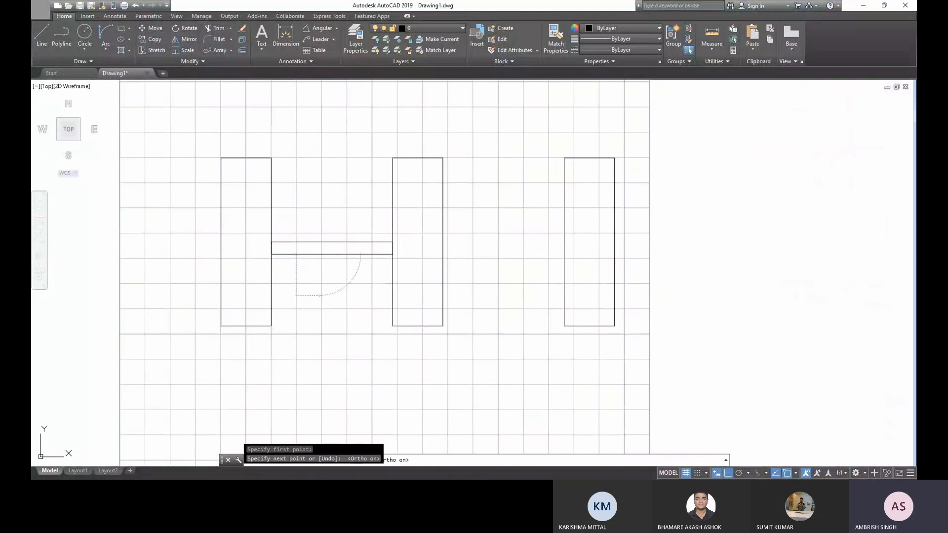
pyautogui.press('Escape')
# - Mirror the short vertical line to the right about a vertical axis near the crossbar's middle, keeping the original
pyautogui.click(330, 290)
pyautogui.click(308, 275)
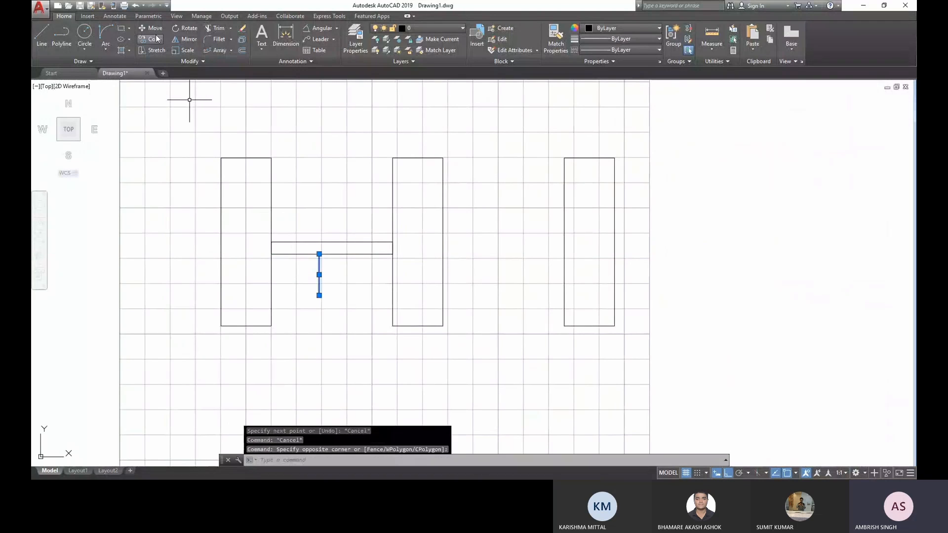
pyautogui.click(184, 39)
pyautogui.click(332, 254)
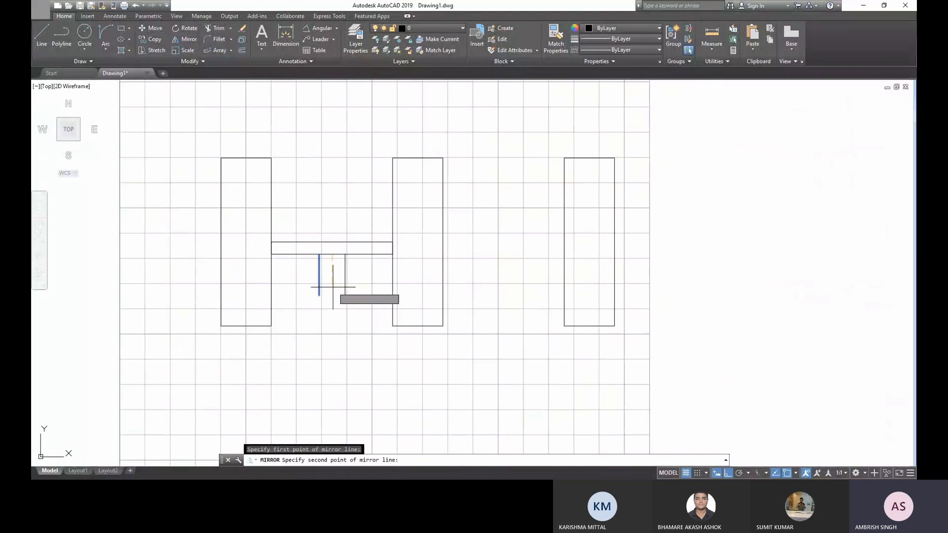
pyautogui.click(332, 272)
pyautogui.press('Return')
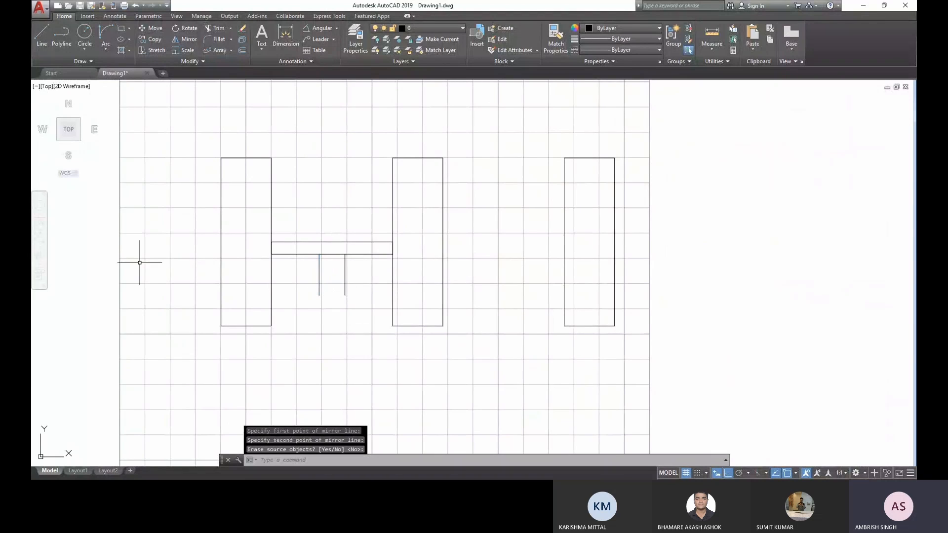
# - Join the lower ends of the two short vertical lines with a downward-bulging Start, End, Direction arc
pyautogui.click(105, 37)
pyautogui.click(319, 296)
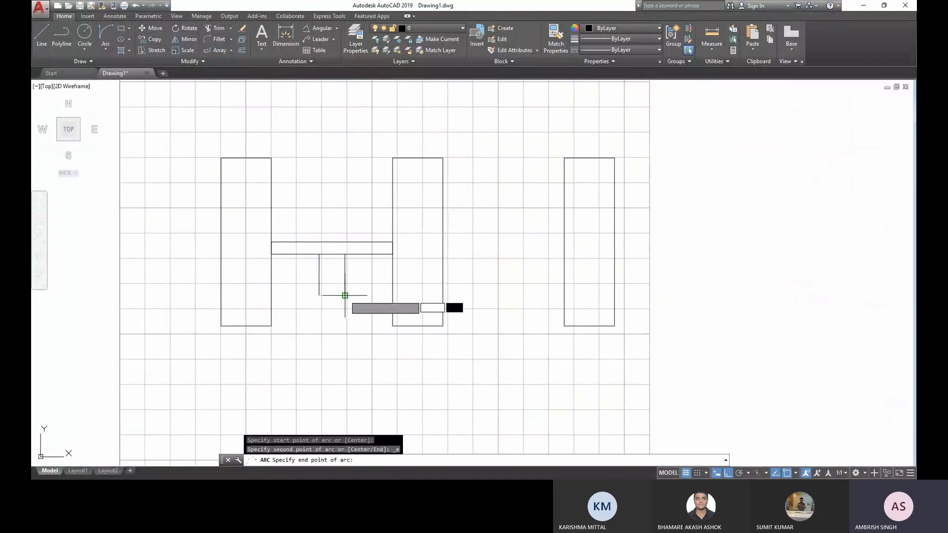
pyautogui.click(344, 295)
pyautogui.click(333, 325)
pyautogui.press('Escape')
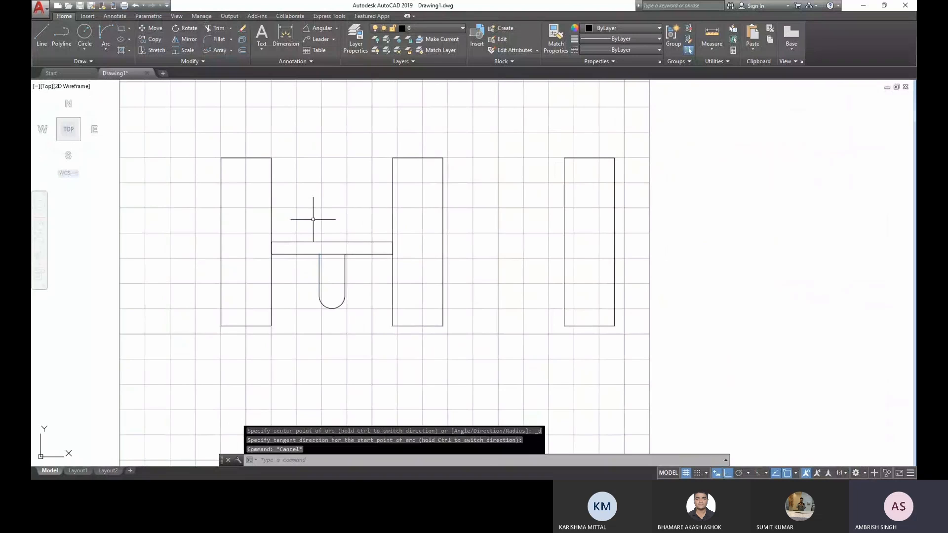
# - Try to mirror the crossbar and rounded tab across a vertical axis through the middle rectangle
pyautogui.moveTo(313, 219); pyautogui.dragTo(315, 242, button='middle')
pyautogui.click(363, 335)
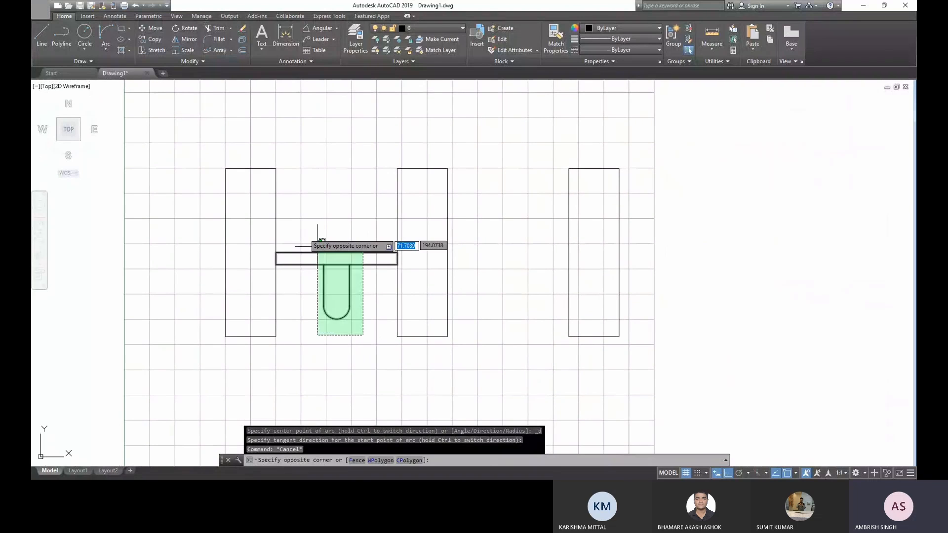
pyautogui.click(317, 246)
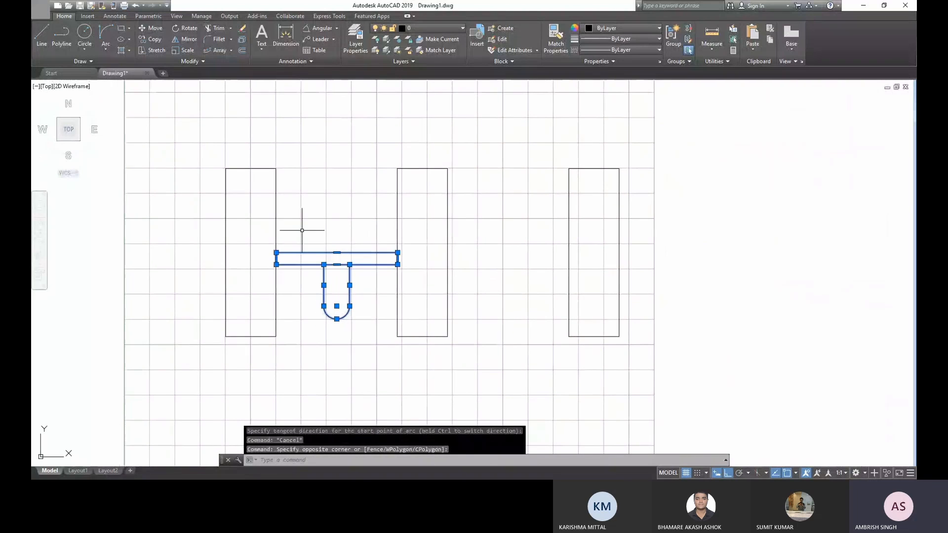
pyautogui.click(186, 43)
pyautogui.click(423, 337)
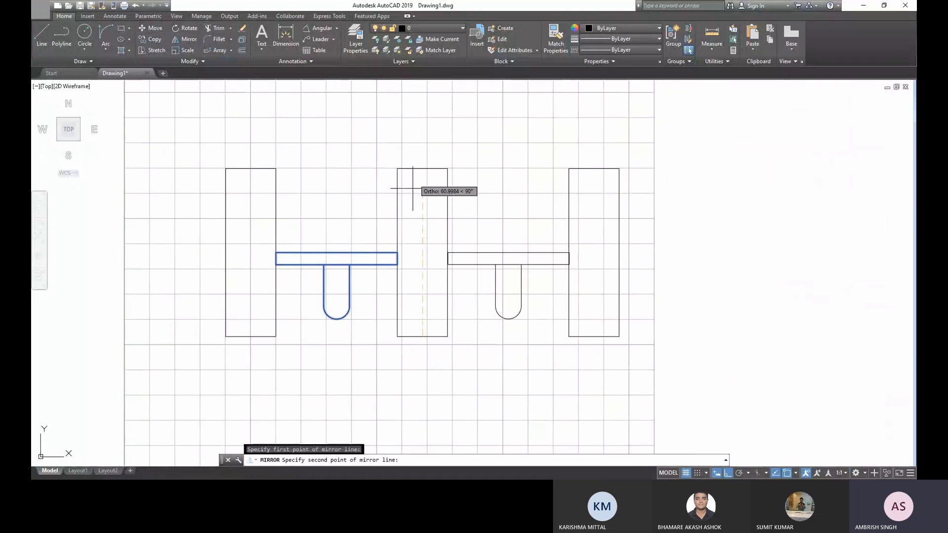
pyautogui.click(423, 162)
pyautogui.press('Escape')
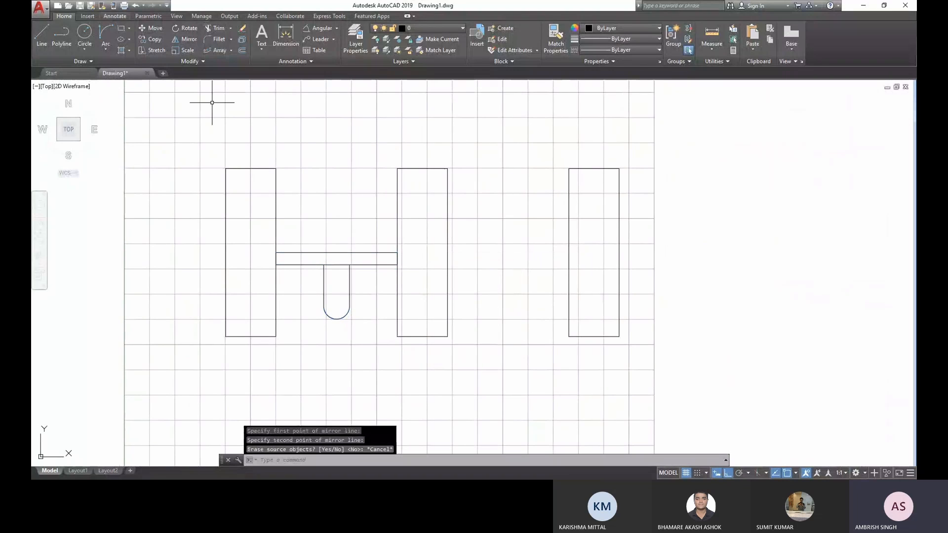
# - Mirror the crossbar and rounded tab about the line through the middle rectangle's bottom and top midpoints, keeping the originals
pyautogui.click(372, 345)
pyautogui.click(313, 237)
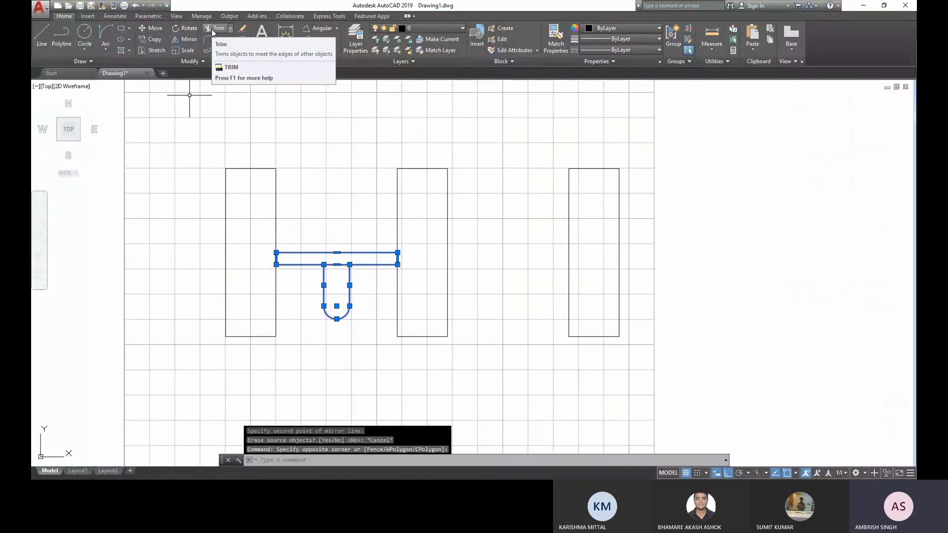
pyautogui.click(188, 40)
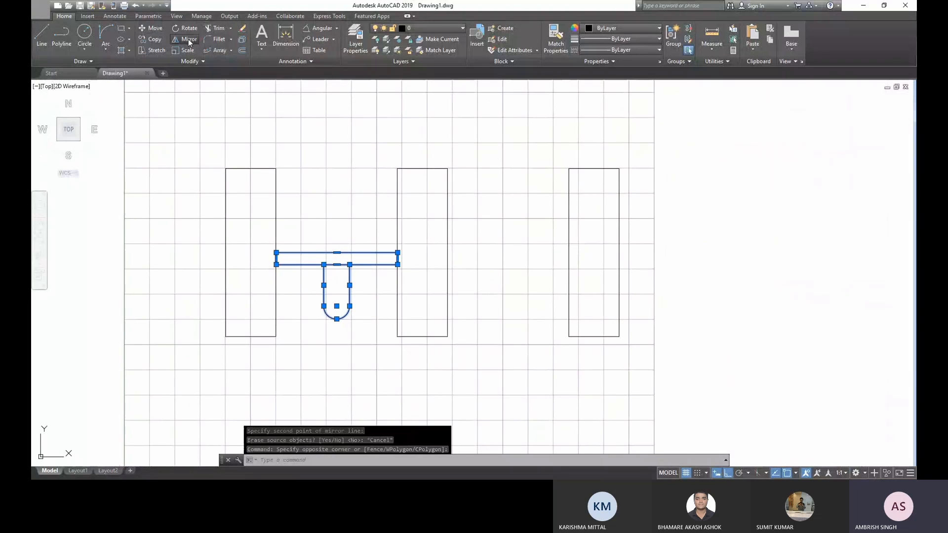
pyautogui.click(422, 336)
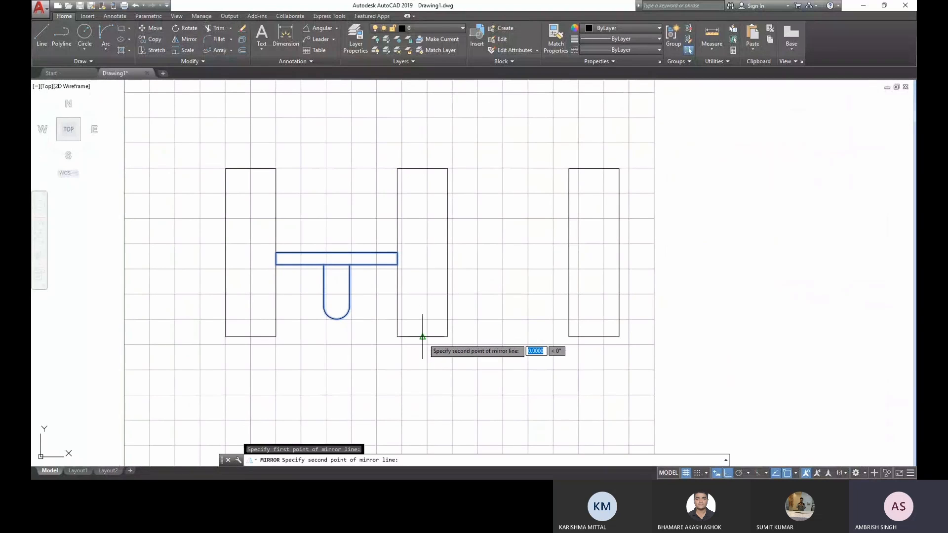
pyautogui.click(423, 168)
pyautogui.press('Return')
pyautogui.click(503, 379)
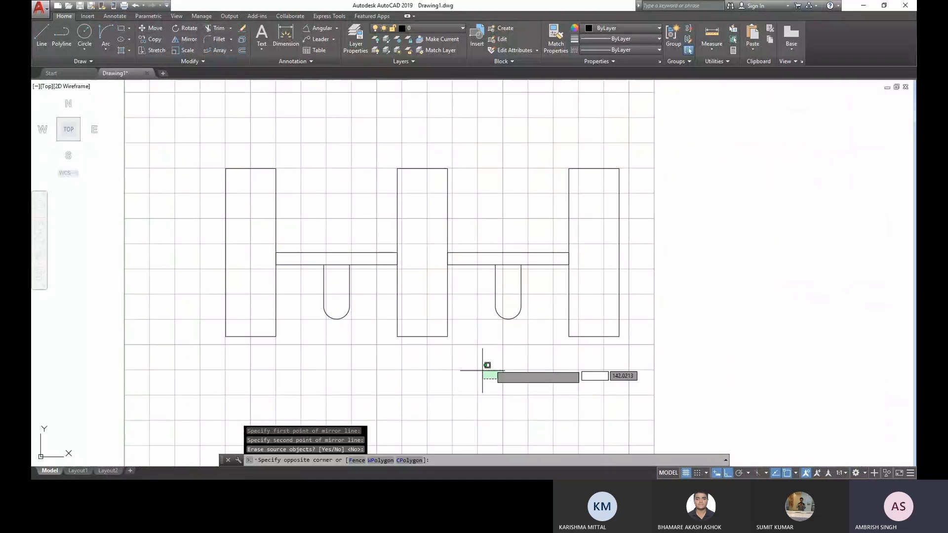
pyautogui.press('Escape')
pyautogui.press('Escape')
# - Nudge the mirrored crossbar and rounded tab between the middle and right rectangles slightly downward
pyautogui.click(531, 341)
pyautogui.click(478, 231)
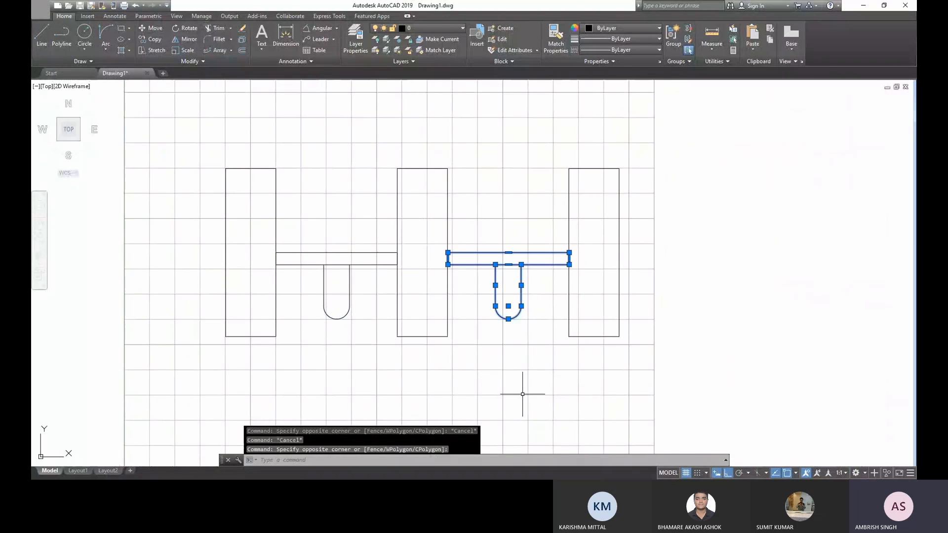
pyautogui.hotkey('ctrl', 'Down')
pyautogui.hotkey('ctrl', 'Down')
pyautogui.hotkey('ctrl', 'Down')
pyautogui.hotkey('ctrl', 'Down')
pyautogui.hotkey('ctrl', 'Down')
pyautogui.hotkey('ctrl', 'Down')
pyautogui.hotkey('ctrl', 'Down')
pyautogui.hotkey('ctrl', 'Down')
pyautogui.hotkey('ctrl', 'Down')
pyautogui.hotkey('ctrl', 'Down')
pyautogui.hotkey('ctrl', 'Down')
pyautogui.hotkey('ctrl', 'Down')
pyautogui.hotkey('ctrl', 'Down')
pyautogui.hotkey('ctrl', 'Down')
pyautogui.hotkey('ctrl', 'Down')
pyautogui.hotkey('ctrl', 'Down')
pyautogui.hotkey('ctrl', 'Down')
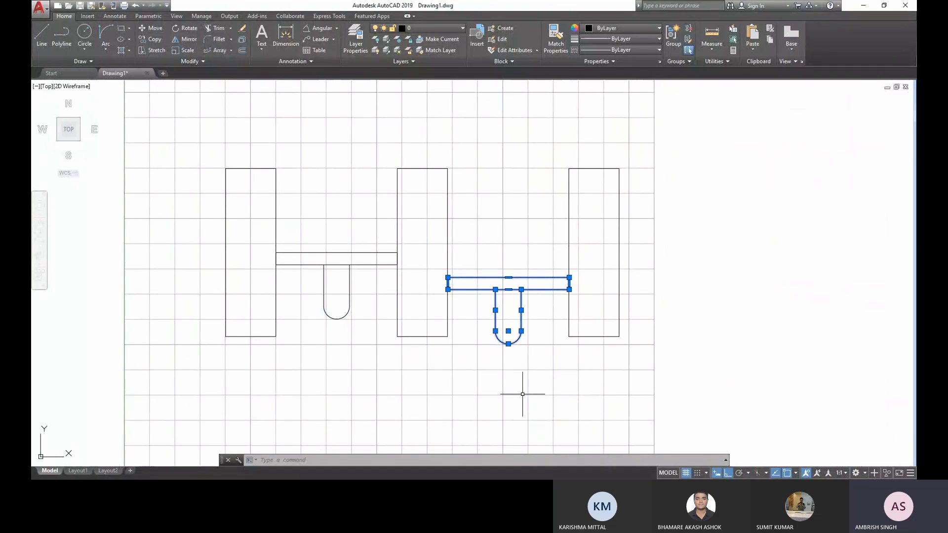
pyautogui.press('Escape')
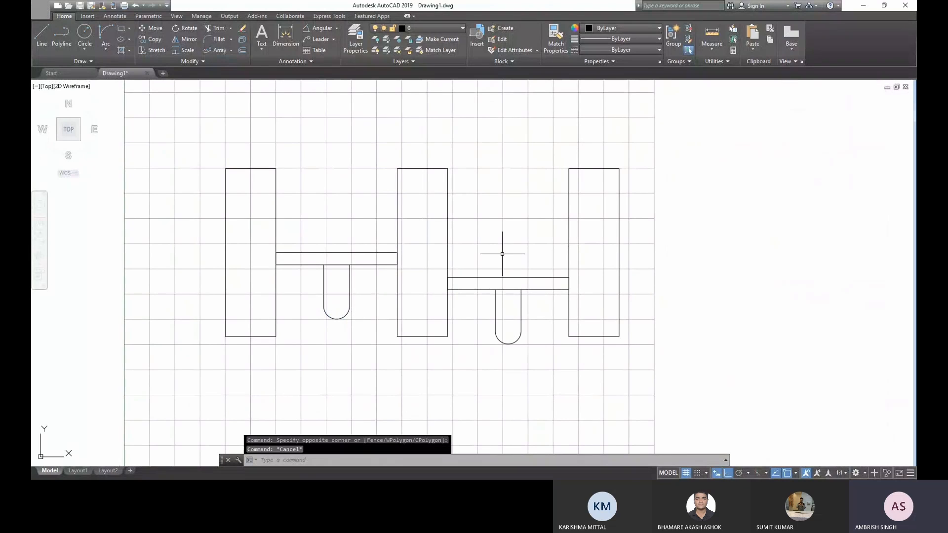
# - Draw a three-step staircase outline with orthogonal lines, rising to the right and starting and ending on the lowered crossbar's top edge
pyautogui.moveTo(481, 218); pyautogui.dragTo(468, 221, button='middle')
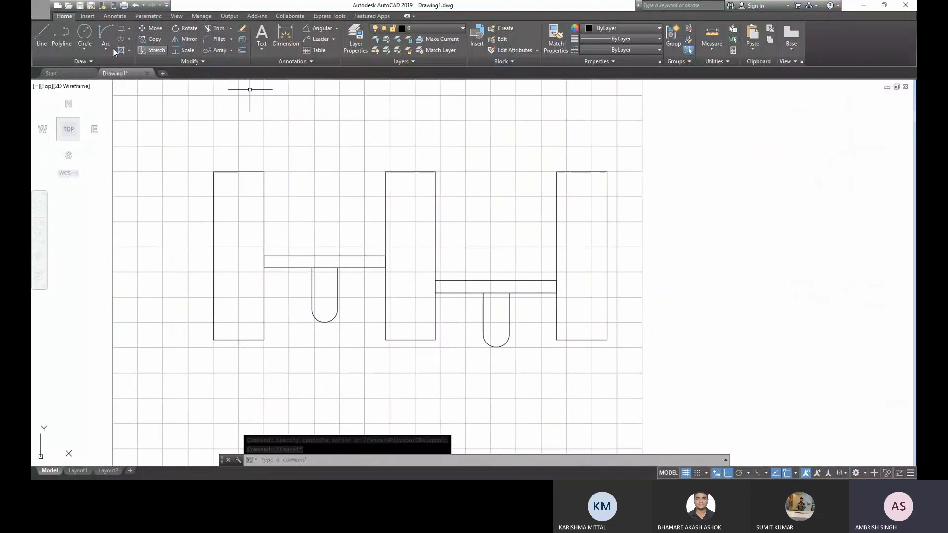
pyautogui.click(40, 34)
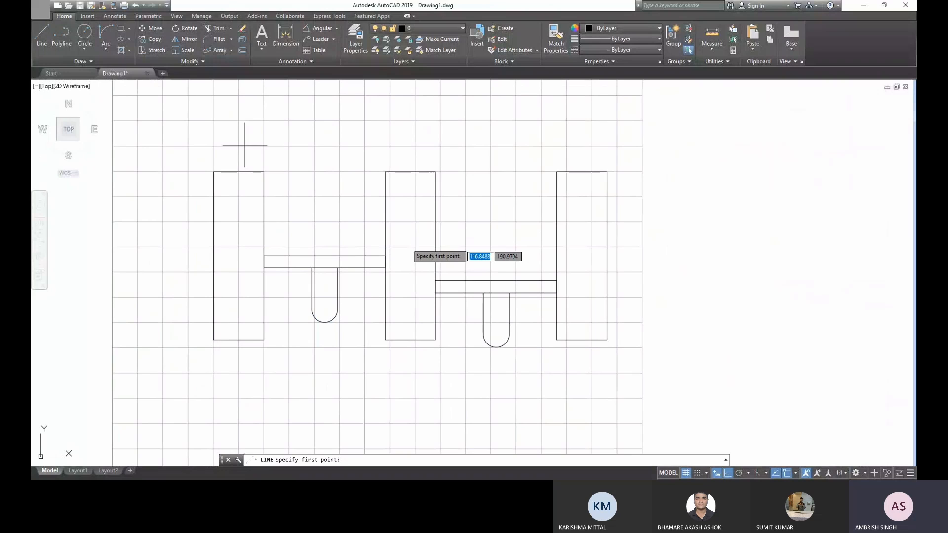
pyautogui.press('F8')
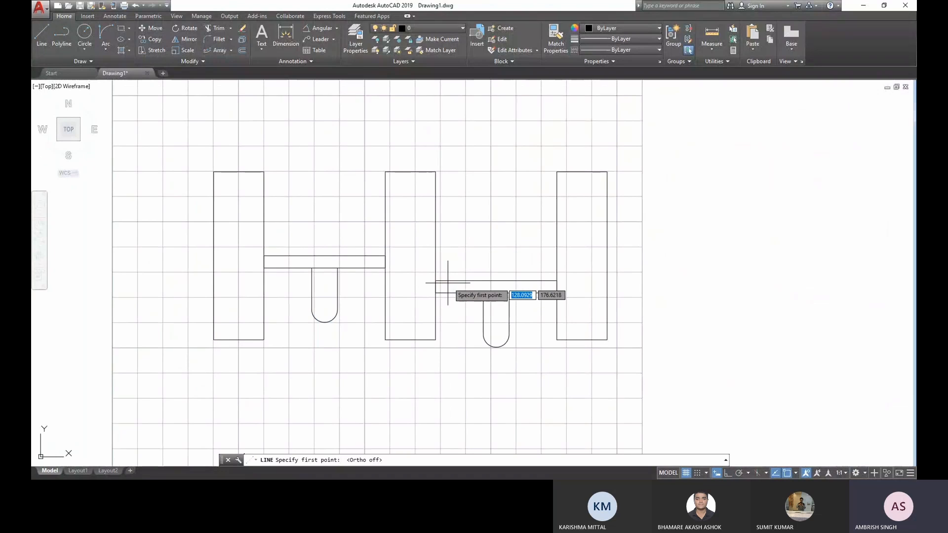
pyautogui.click(452, 281)
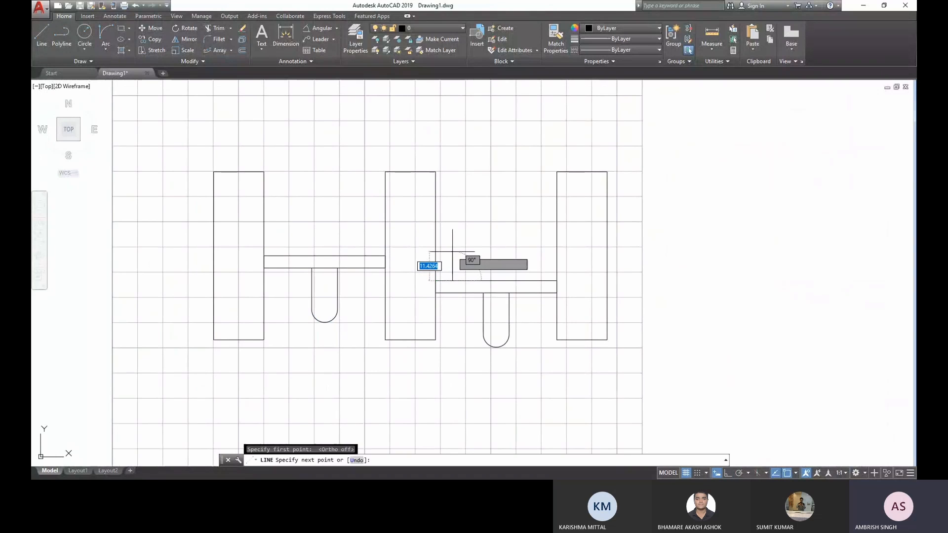
pyautogui.press('F8')
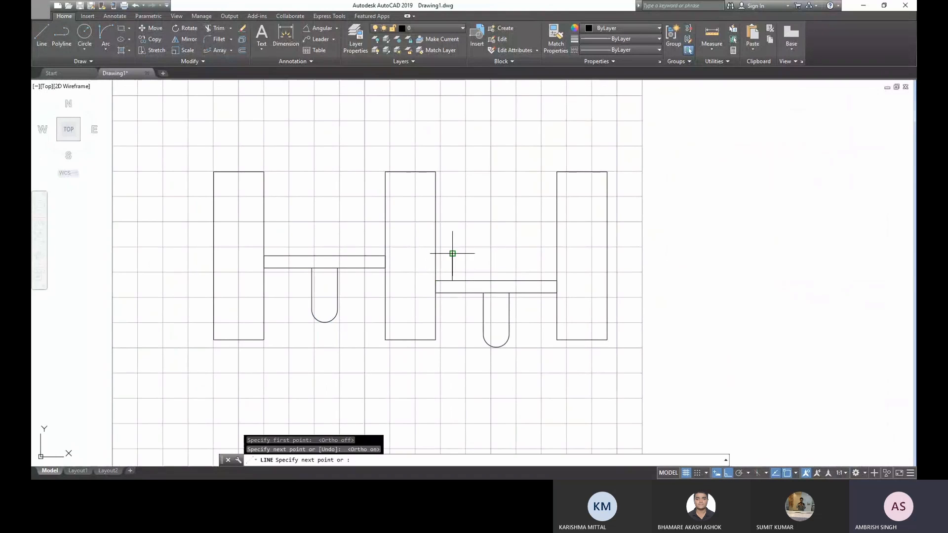
pyautogui.click(484, 253)
pyautogui.click(485, 217)
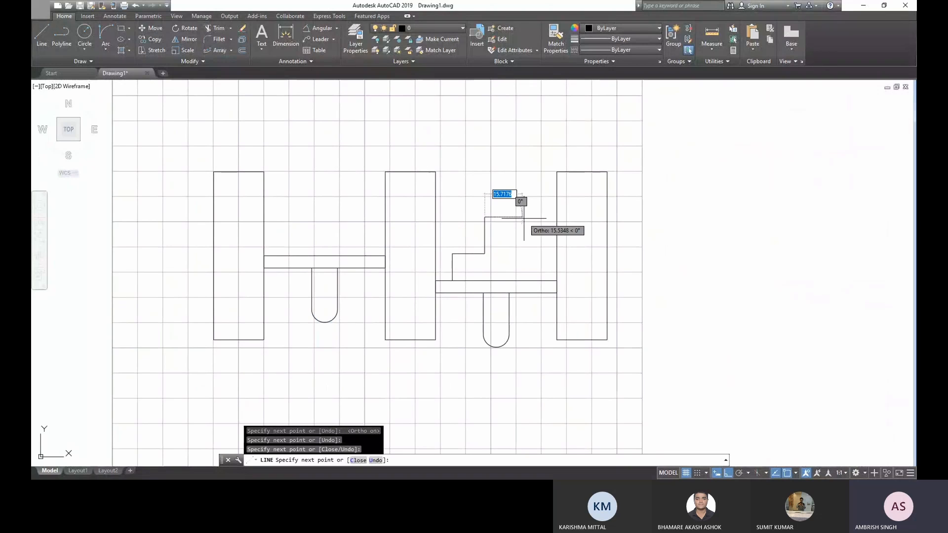
pyautogui.click(525, 218)
pyautogui.click(525, 198)
pyautogui.click(548, 198)
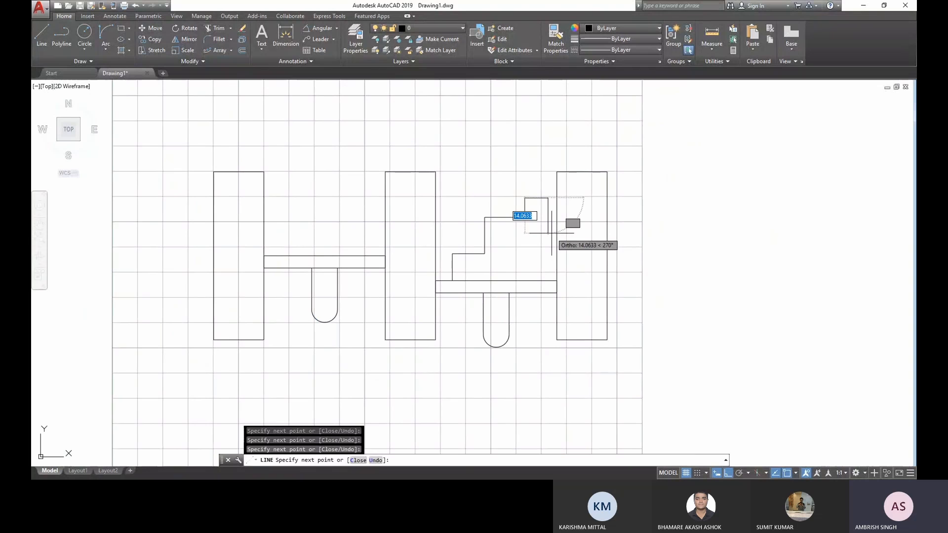
pyautogui.click(548, 281)
pyautogui.press('Escape')
pyautogui.press('Escape')
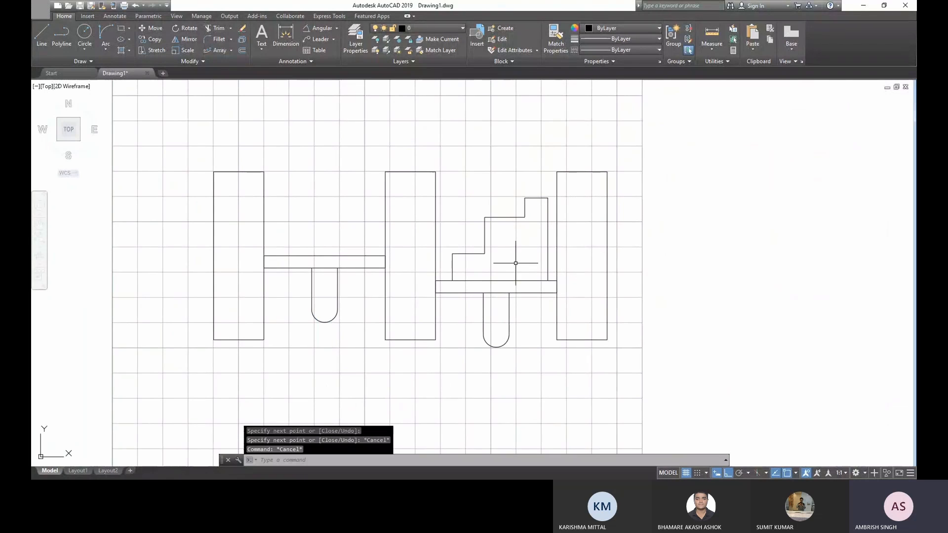
# - Draw a horizontal line just below the staircase's top edge, from near the middle rectangle to just past the staircase's right side
pyautogui.scroll(3, 514, 257)
pyautogui.moveTo(514, 262)
pyautogui.mouseDown(button='middle')
pyautogui.moveTo(516, 271)
pyautogui.moveTo(500, 275)
pyautogui.mouseUp(button='middle')
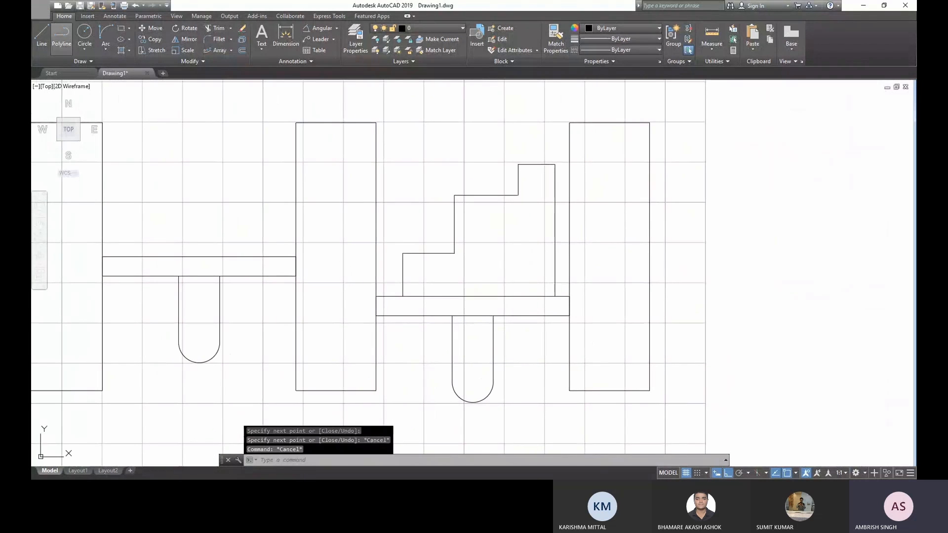
pyautogui.write('l')
pyautogui.press('Return')
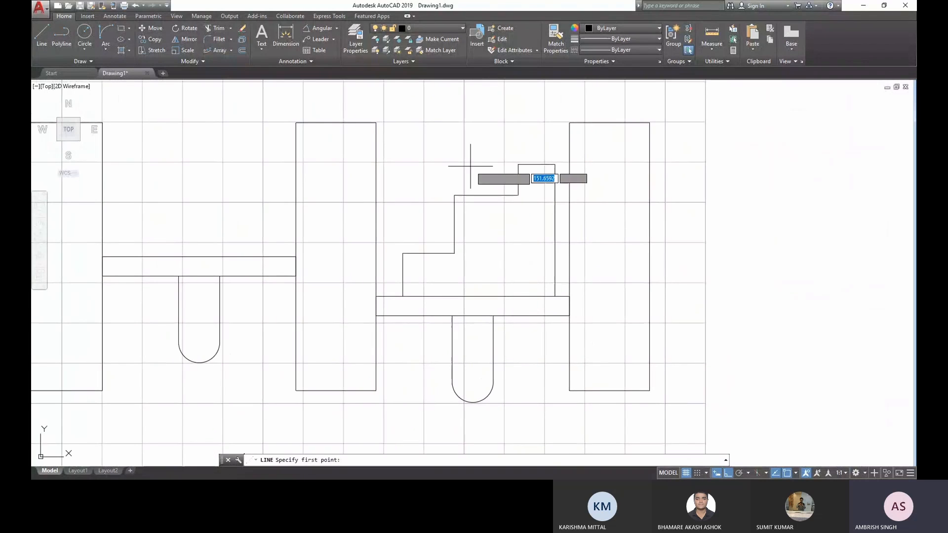
pyautogui.click(388, 165)
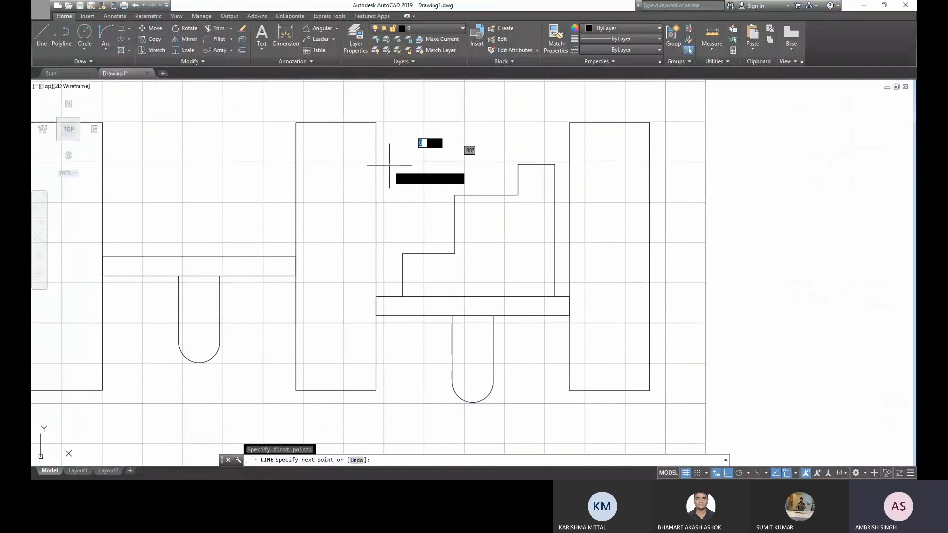
pyautogui.scroll(2, 563, 168)
pyautogui.click(563, 168)
pyautogui.press('Escape')
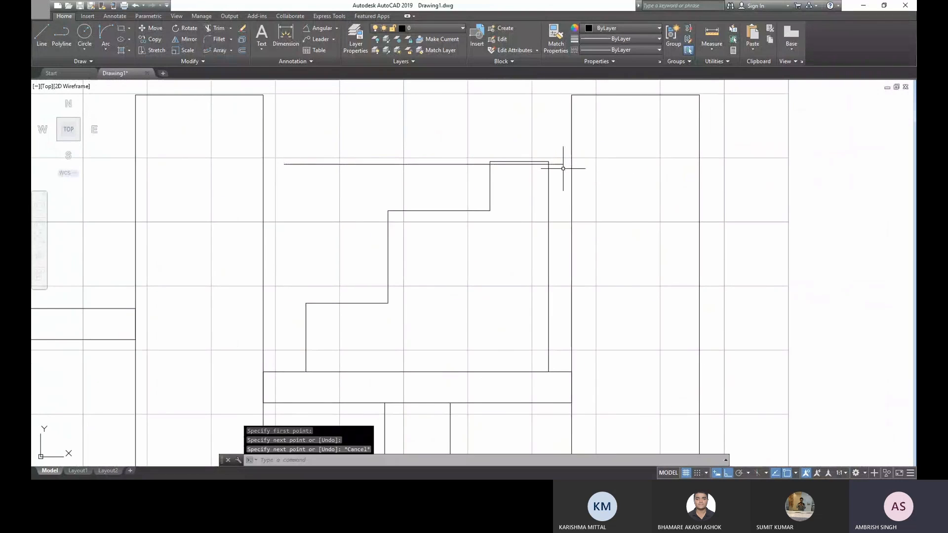
# - Create a rectangular array of the new horizontal line with 1 column
pyautogui.scroll(-2, 439, 202)
pyautogui.click(413, 189)
pyautogui.click(397, 157)
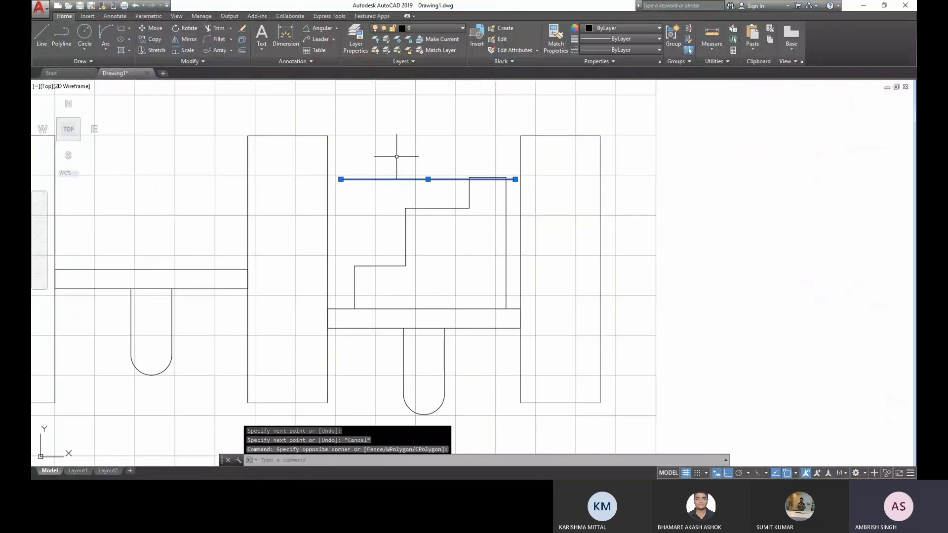
pyautogui.click(230, 50)
pyautogui.click(236, 66)
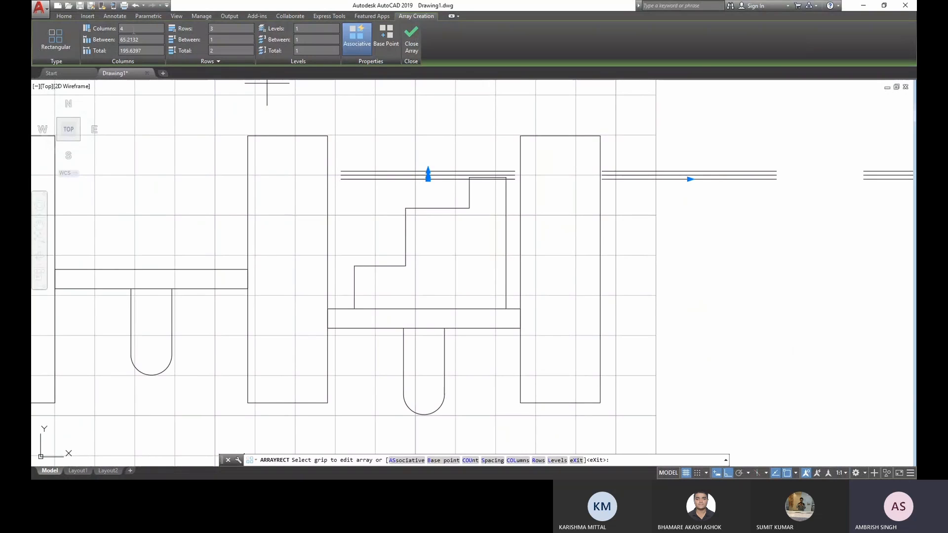
pyautogui.moveTo(133, 30); pyautogui.dragTo(107, 30)
pyautogui.write('1')
pyautogui.press('Return')
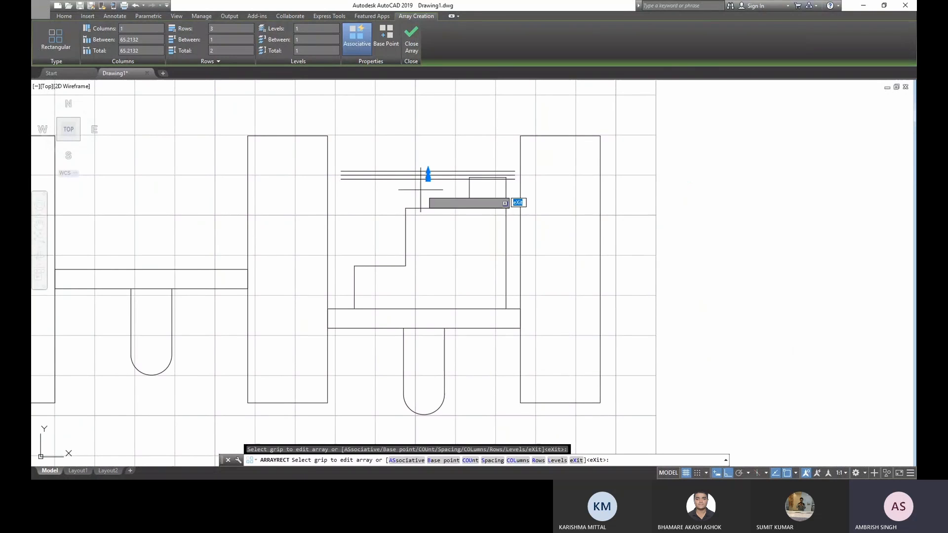
# - Flip the array's rows downward with a row spacing of about -0.81
pyautogui.scroll(4, 420, 190)
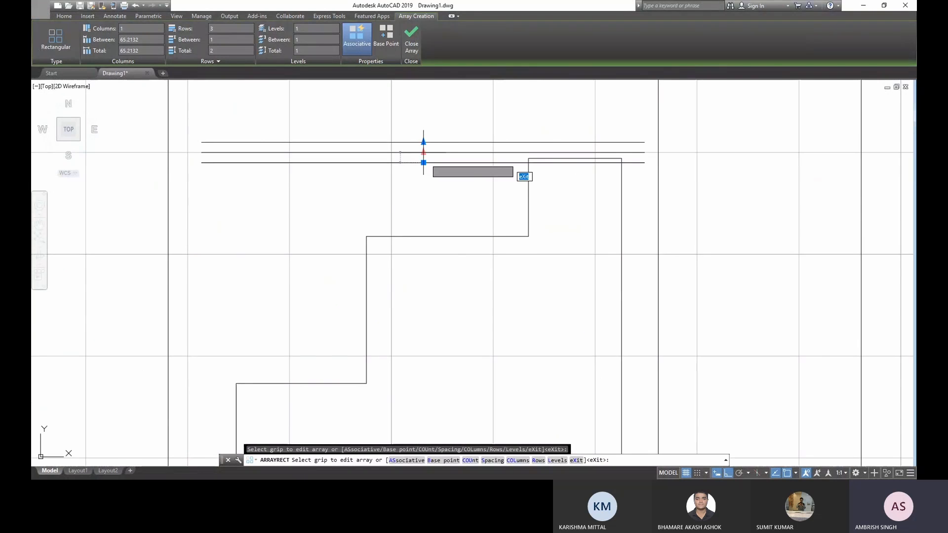
pyautogui.scroll(-2, 428, 156)
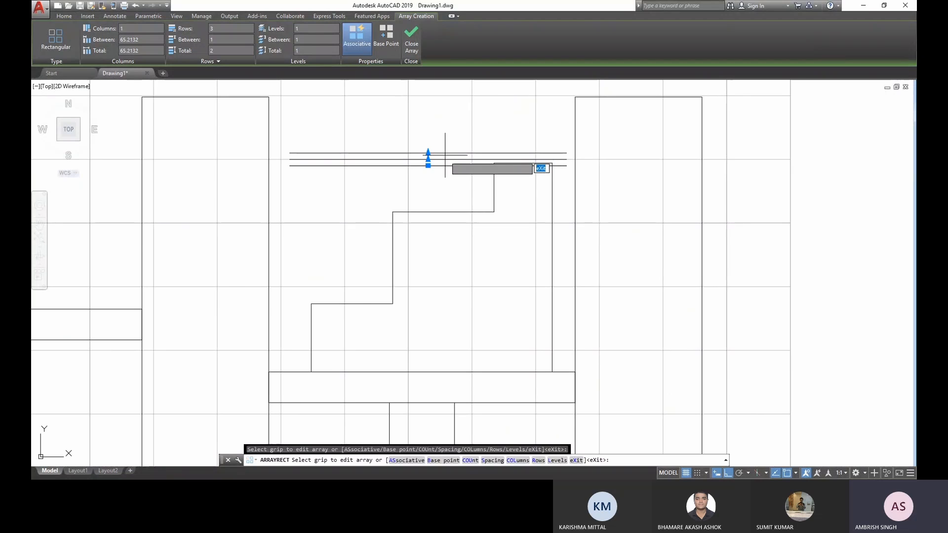
pyautogui.scroll(3, 453, 152)
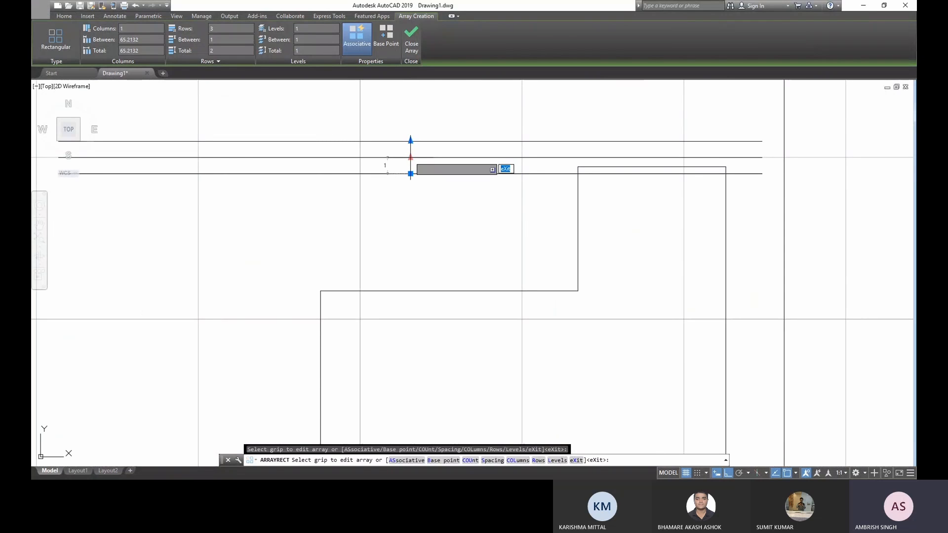
pyautogui.click(410, 157)
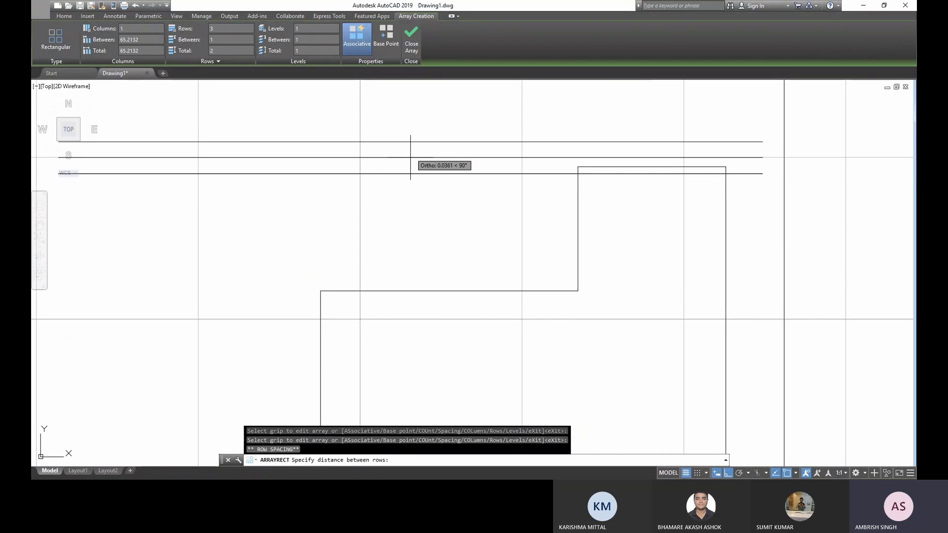
pyautogui.click(412, 199)
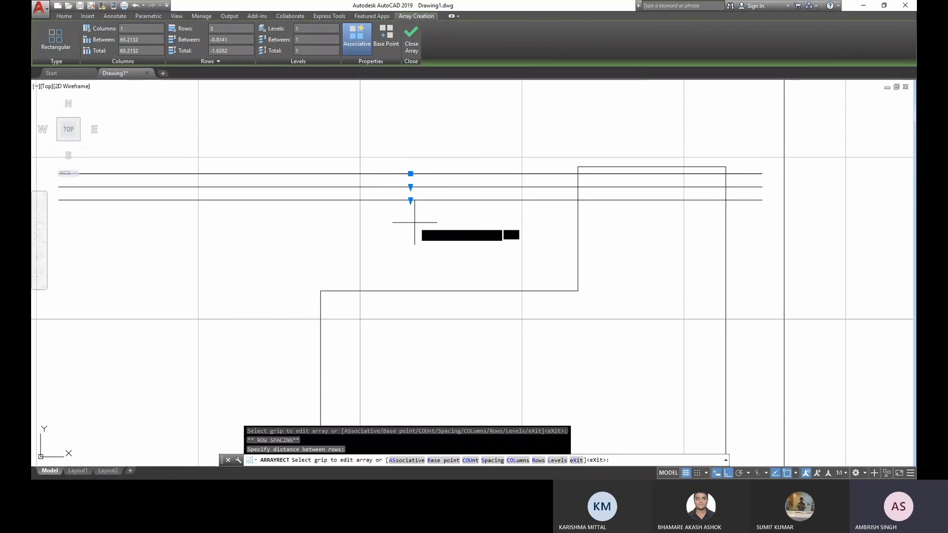
# - Extend the array to 40 rows, reaching down to just above the crossbar, and finish it
pyautogui.moveTo(415, 220); pyautogui.dragTo(430, 136, button='middle')
pyautogui.scroll(-5, 431, 136)
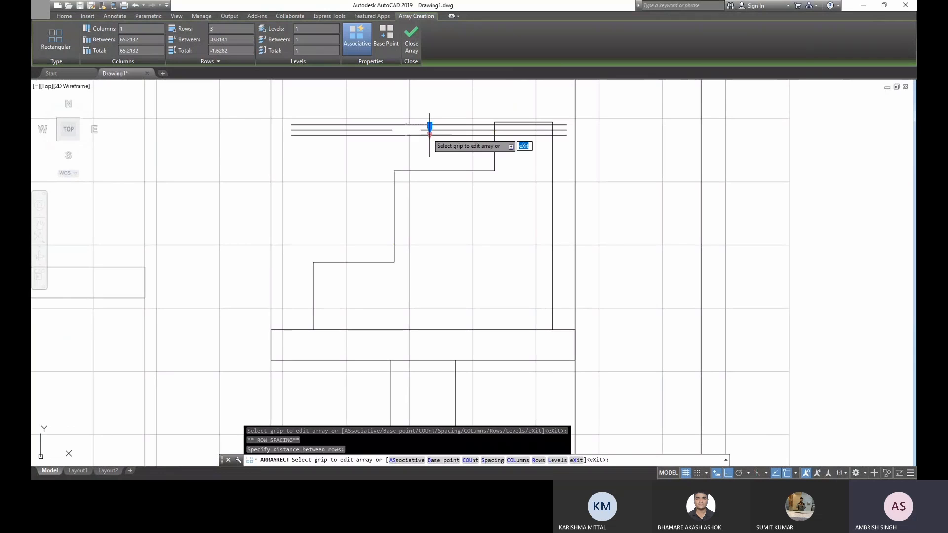
pyautogui.click(428, 131)
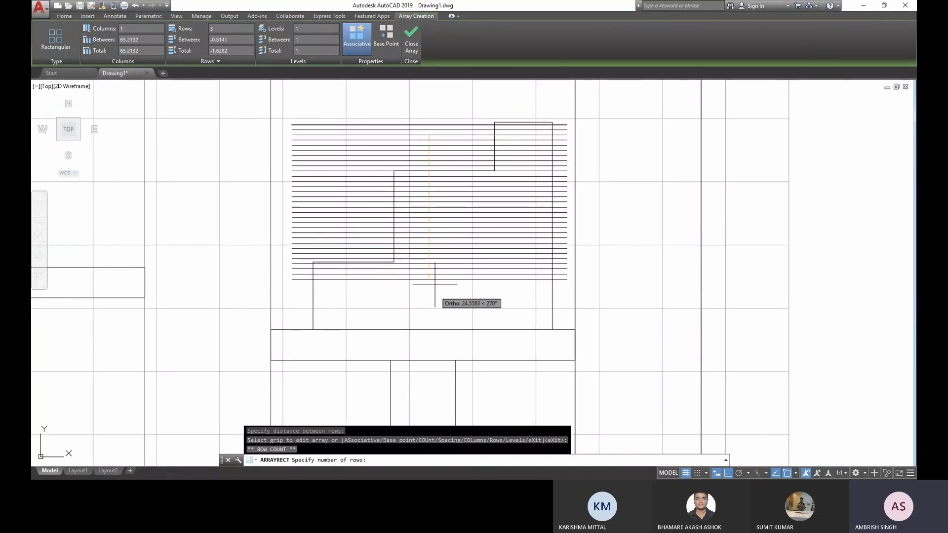
pyautogui.click(436, 326)
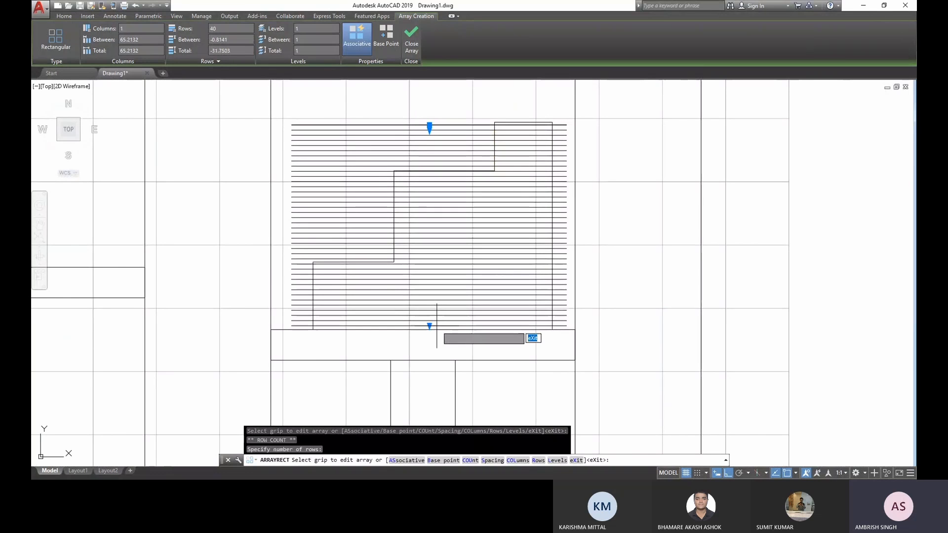
pyautogui.press('Escape')
pyautogui.press('Escape')
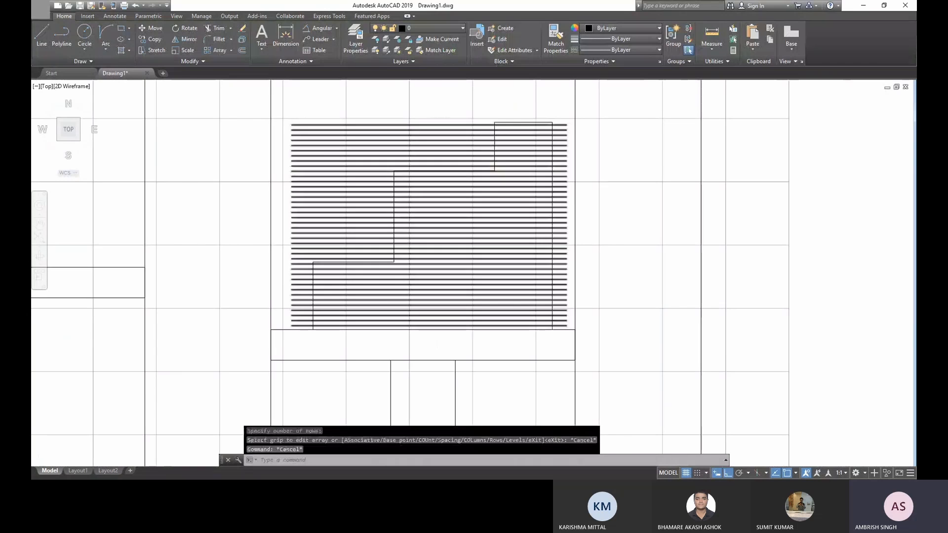
# - Examine the line array over the staircase and select it to check whether it behaves as one object
pyautogui.scroll(-4, 490, 197)
pyautogui.scroll(4, 407, 177)
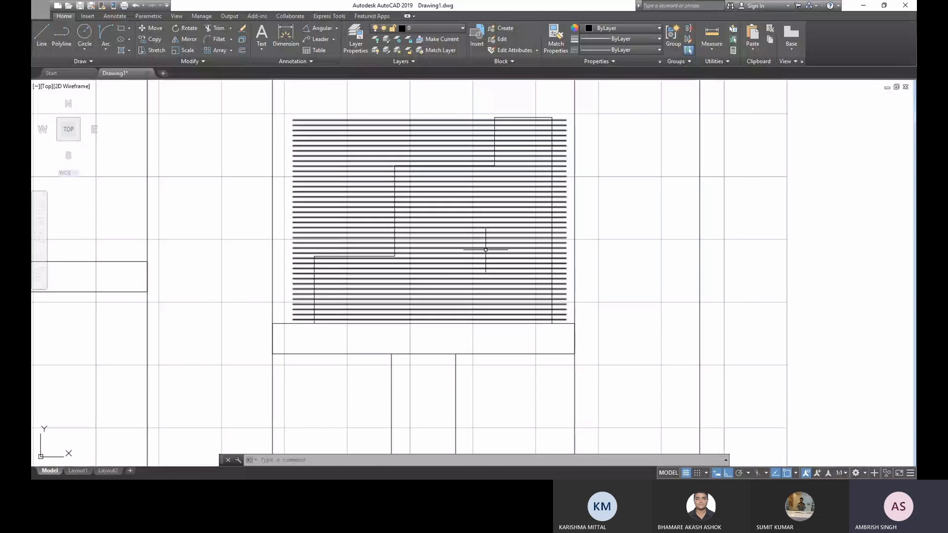
pyautogui.scroll(-3, 486, 250)
pyautogui.scroll(5, 468, 239)
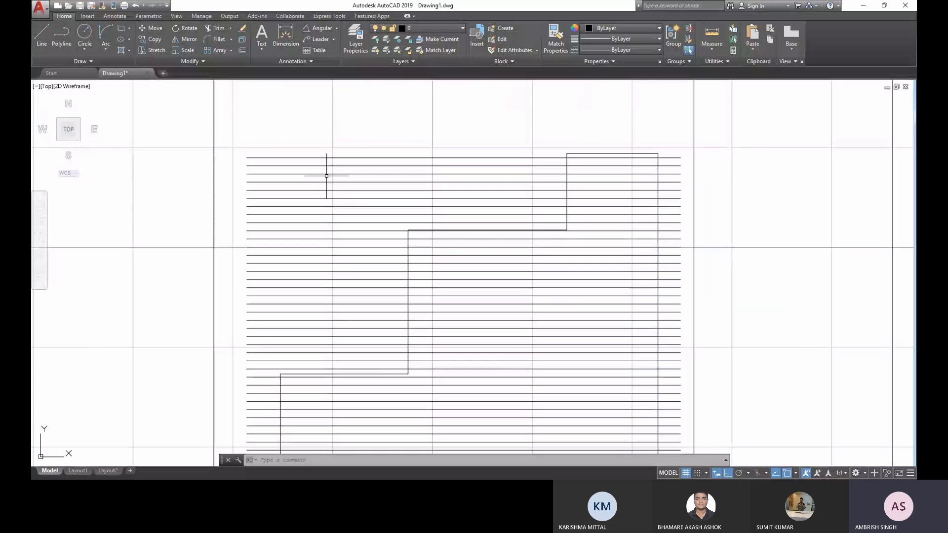
pyautogui.click(301, 198)
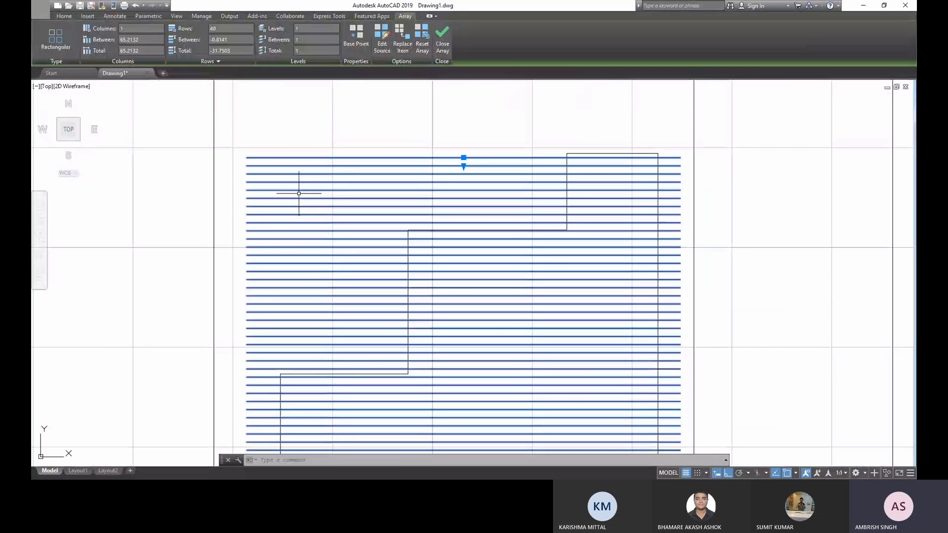
pyautogui.press('Escape')
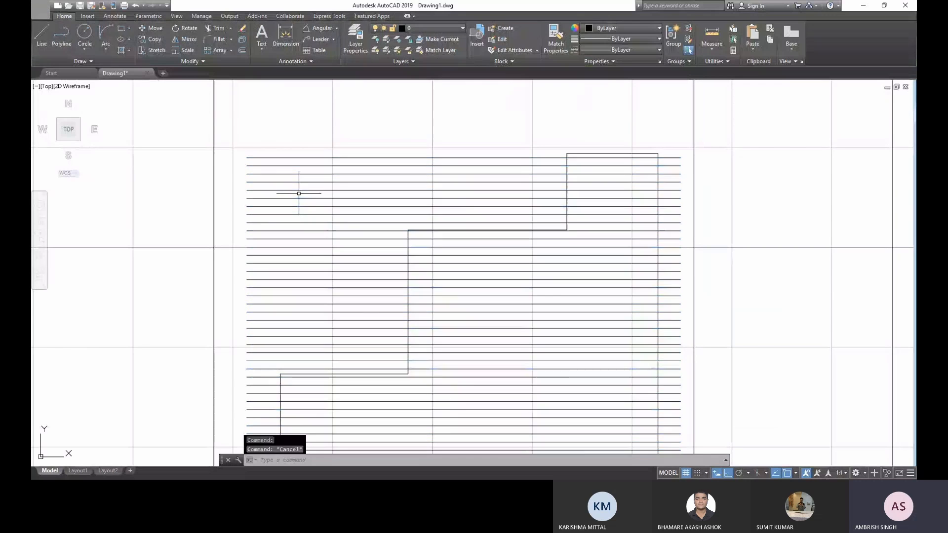
# - Explode the line array into separate lines with XPLODE and select its five uppermost lines
pyautogui.click(347, 138)
pyautogui.click(329, 159)
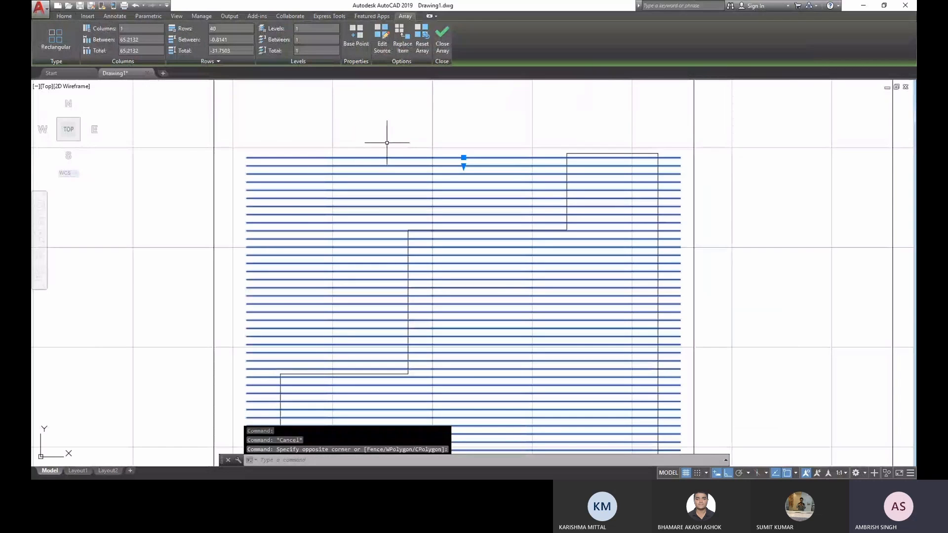
pyautogui.write('XPLO')
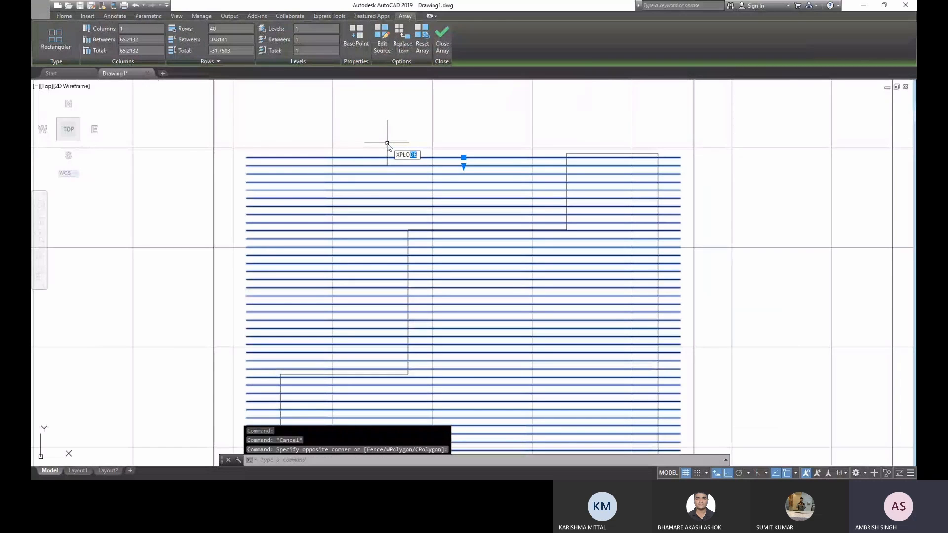
pyautogui.press('Return')
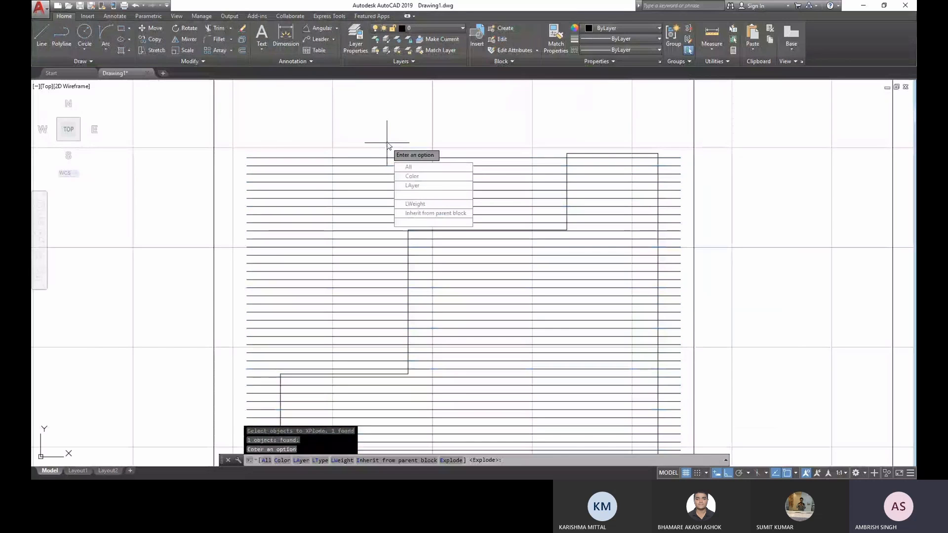
pyautogui.press('Return')
pyautogui.click(349, 194)
pyautogui.click(334, 150)
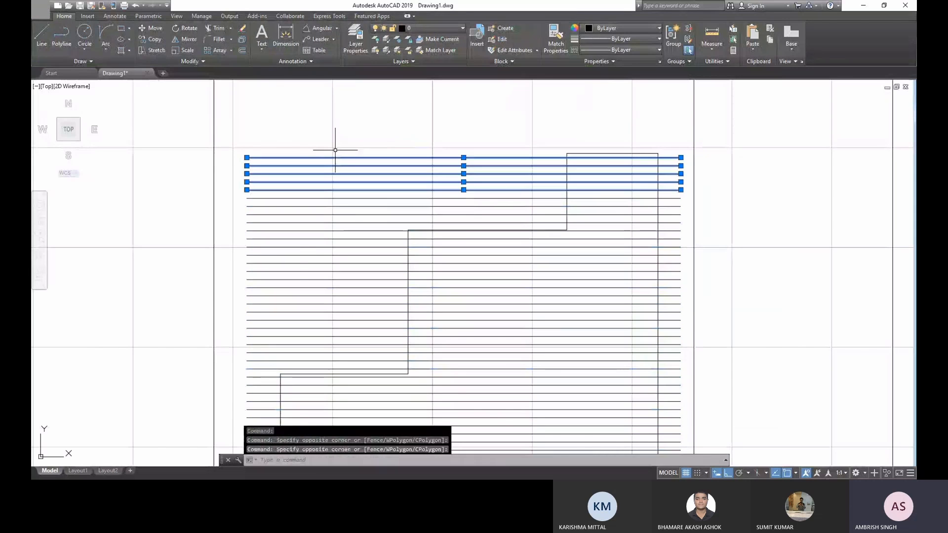
# - Check that further lines of the exploded array select individually, and clear the selection
pyautogui.click(316, 243)
pyautogui.click(302, 196)
pyautogui.click(299, 259)
pyautogui.press('Escape')
pyautogui.press('Escape')
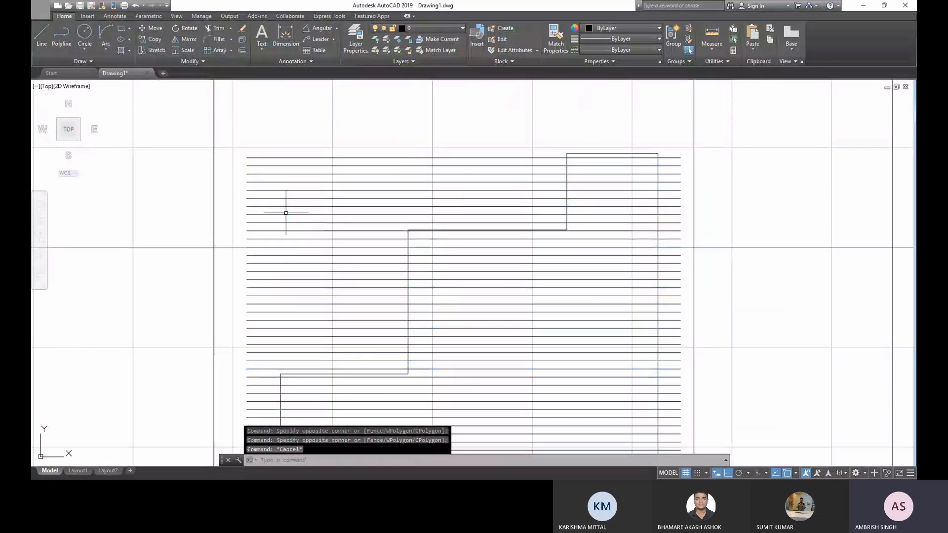
pyautogui.scroll(-3, 302, 209)
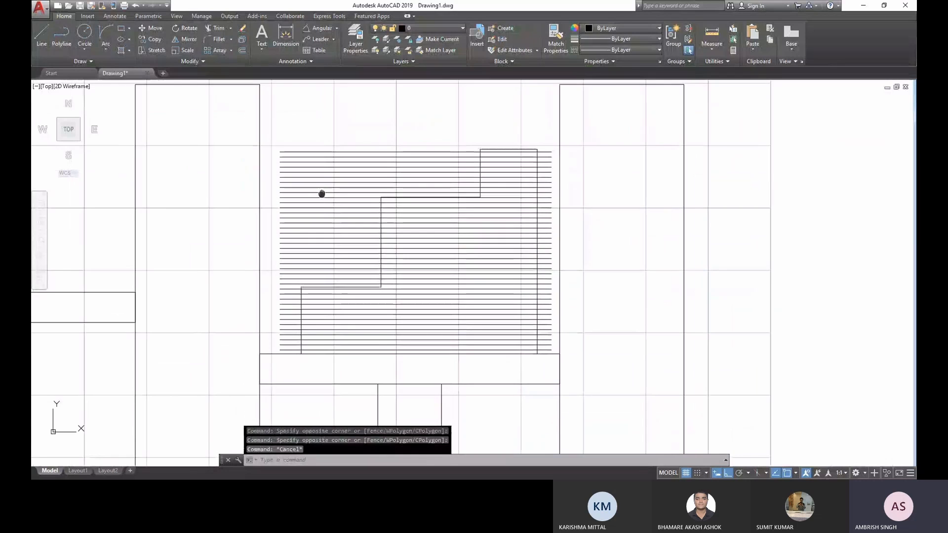
pyautogui.press('Escape')
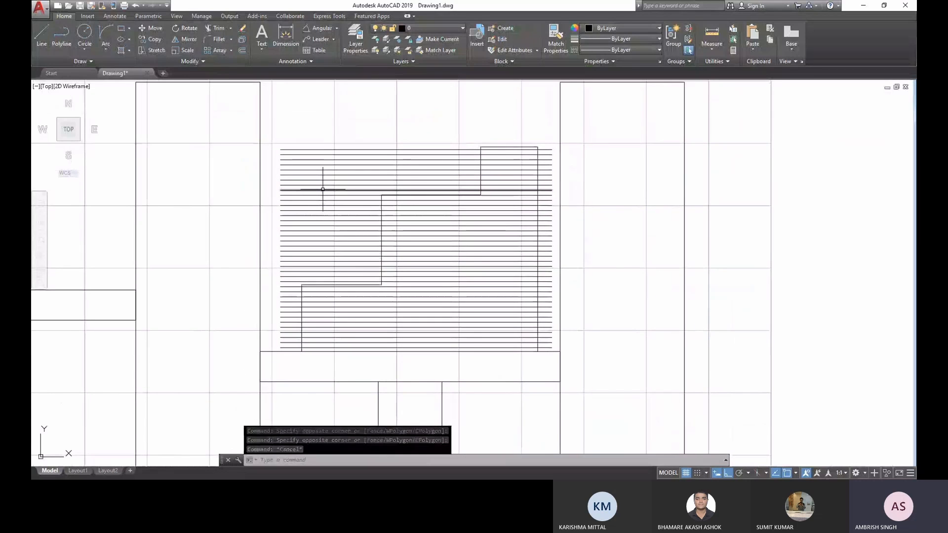
# - Trim the horizontal lines left of the staircase's uppermost riser, using that riser as the cutting edge
pyautogui.scroll(2, 461, 137)
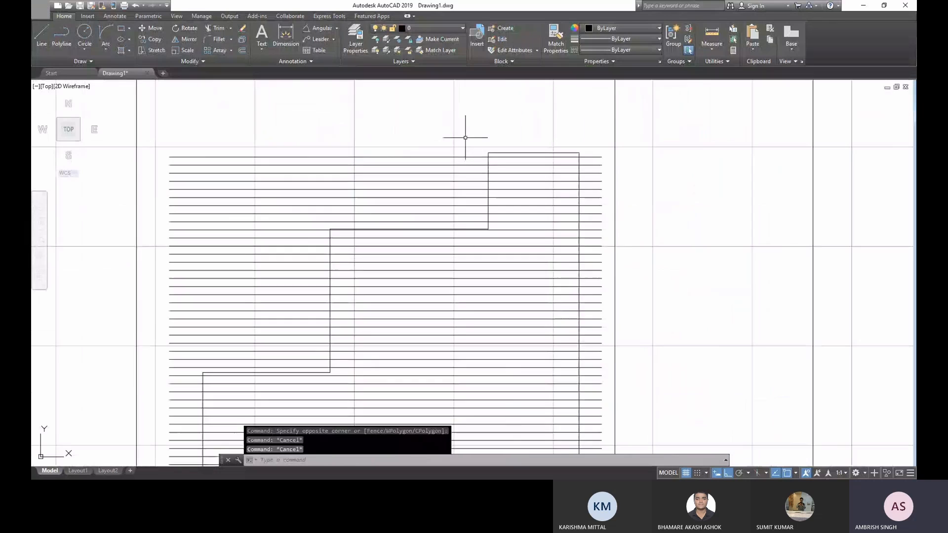
pyautogui.scroll(2, 461, 138)
pyautogui.click(213, 29)
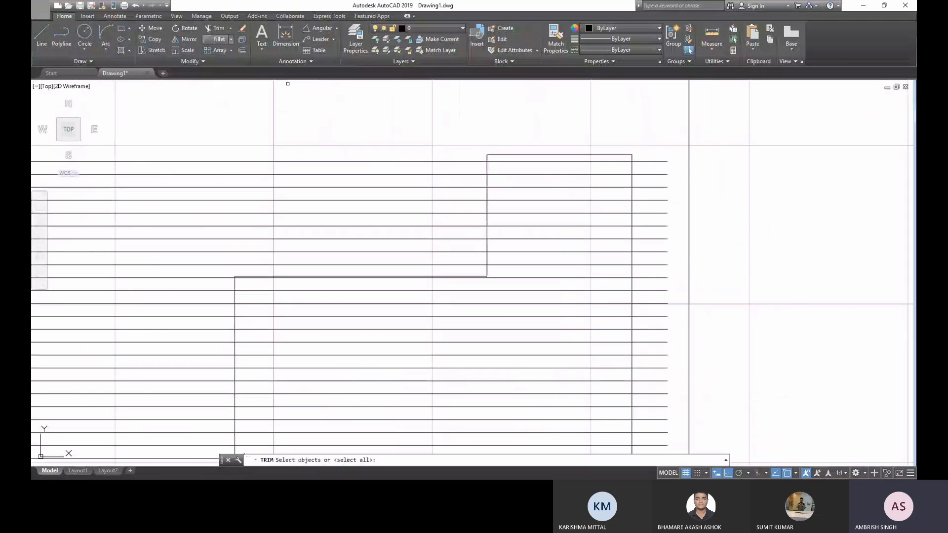
pyautogui.click(486, 159)
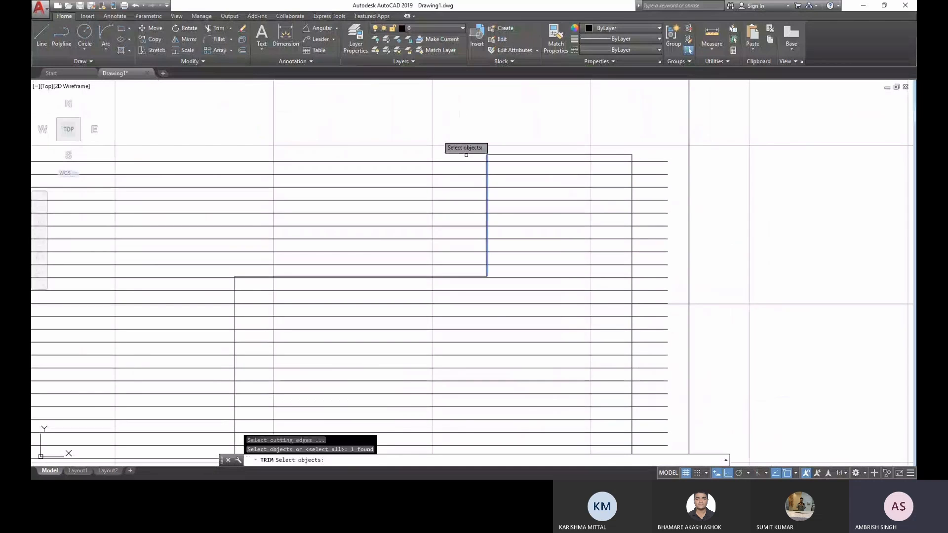
pyautogui.press('Return')
pyautogui.click(421, 121)
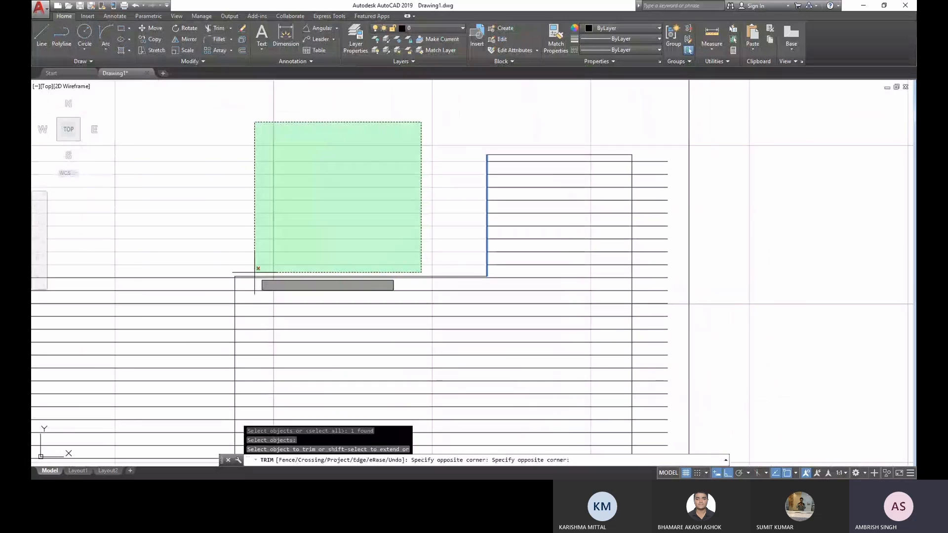
pyautogui.click(254, 274)
pyautogui.moveTo(222, 274); pyautogui.dragTo(354, 170, button='middle')
pyautogui.press('Return')
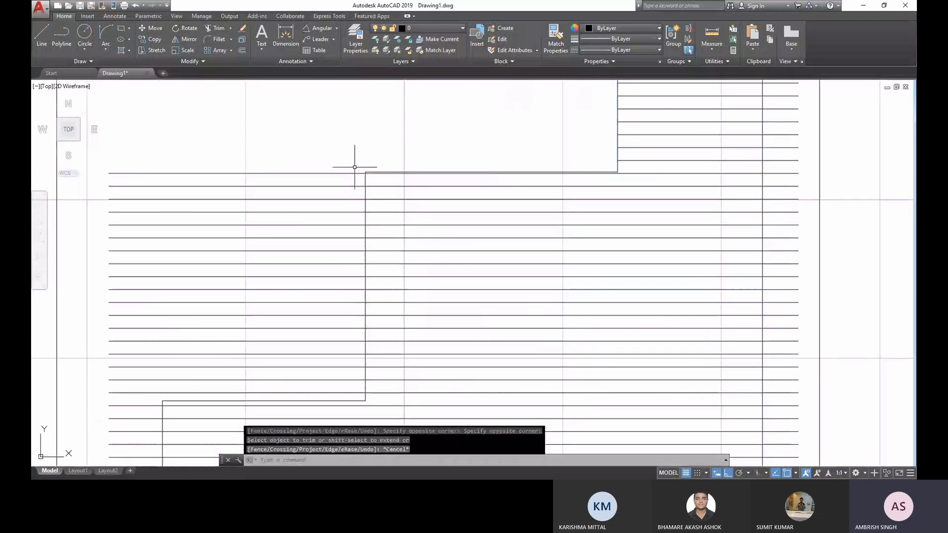
# - Trim the horizontal lines left of the staircase's middle riser, using that riser as the cutting edge
pyautogui.press('Return')
pyautogui.click(365, 184)
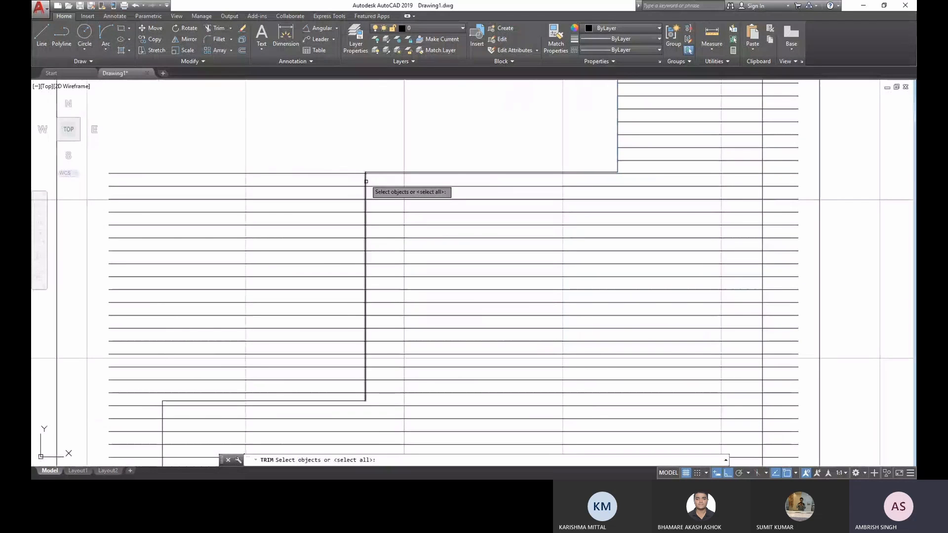
pyautogui.press('Return')
pyautogui.click(330, 131)
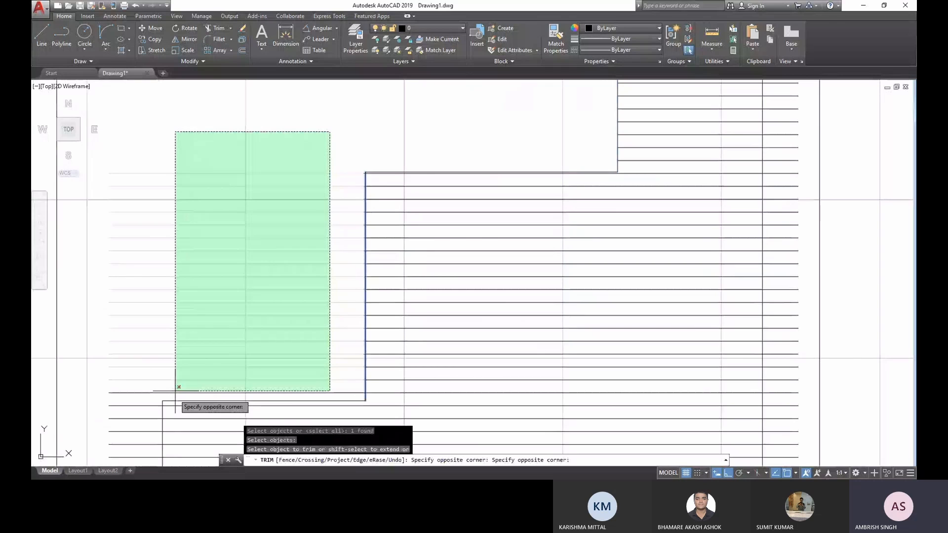
pyautogui.click(178, 393)
pyautogui.moveTo(173, 355); pyautogui.dragTo(322, 224, button='middle')
pyautogui.press('Escape')
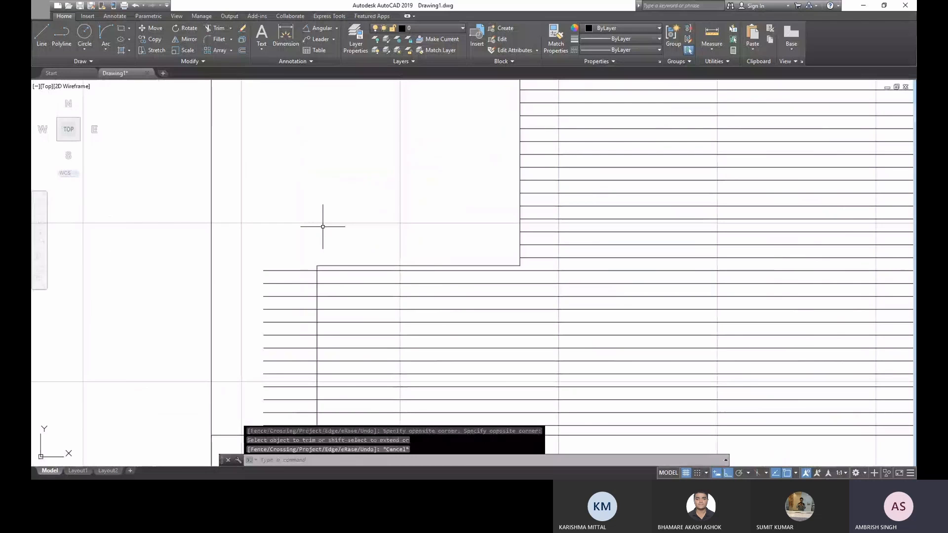
# - Trim the line ends protruding beyond the staircase's right vertical edge, using that edge as the cutting edge
pyautogui.scroll(-3, 323, 227)
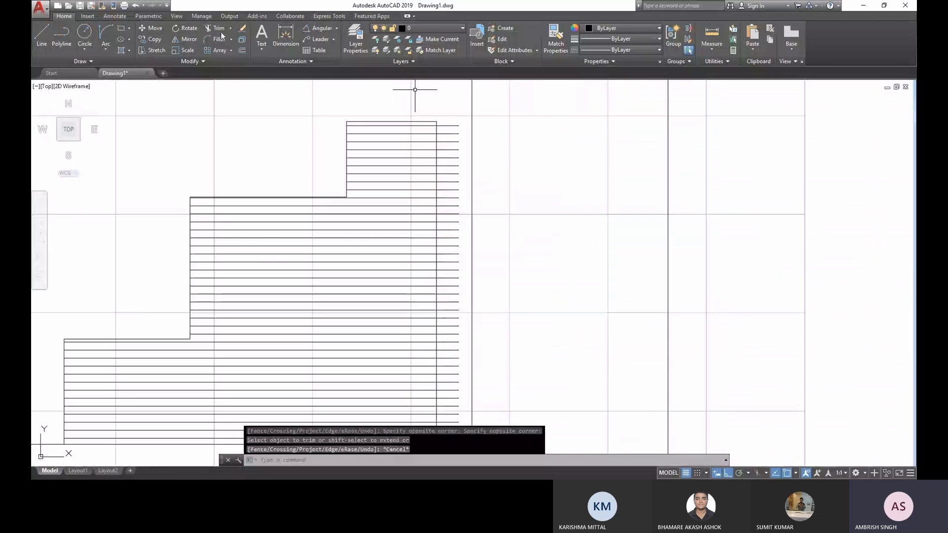
pyautogui.click(218, 28)
pyautogui.click(437, 132)
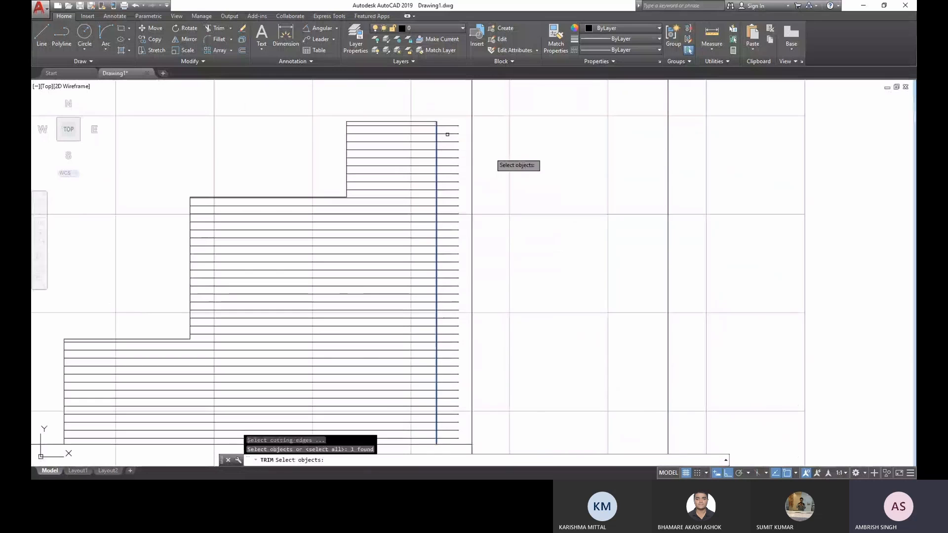
pyautogui.scroll(-4, 486, 163)
pyautogui.scroll(4, 480, 190)
pyautogui.scroll(-4, 480, 190)
pyautogui.press('Return')
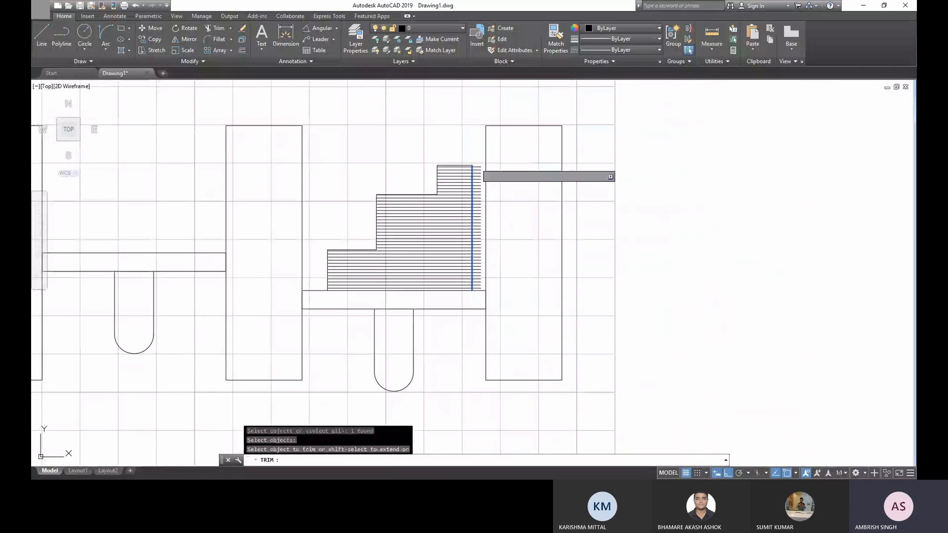
pyautogui.click(478, 156)
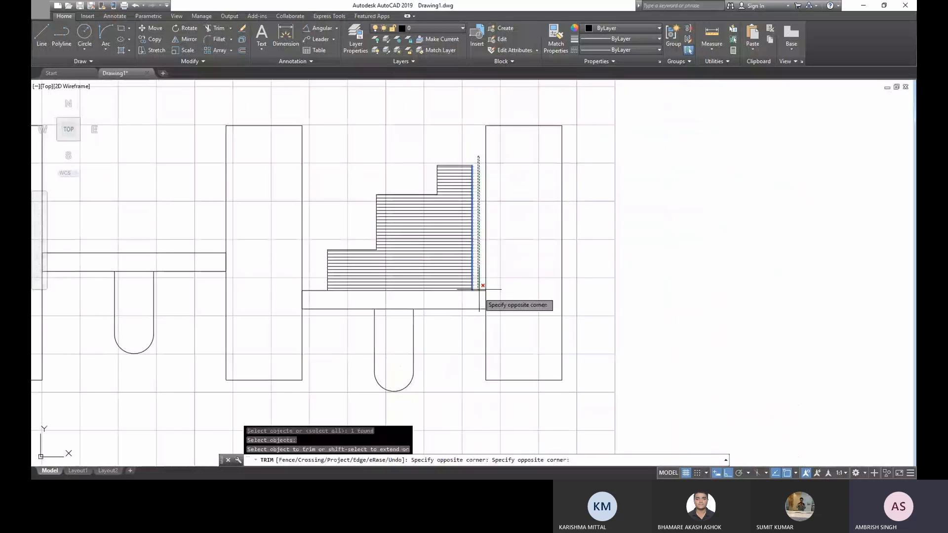
pyautogui.scroll(4, 479, 290)
pyautogui.scroll(-6, 470, 299)
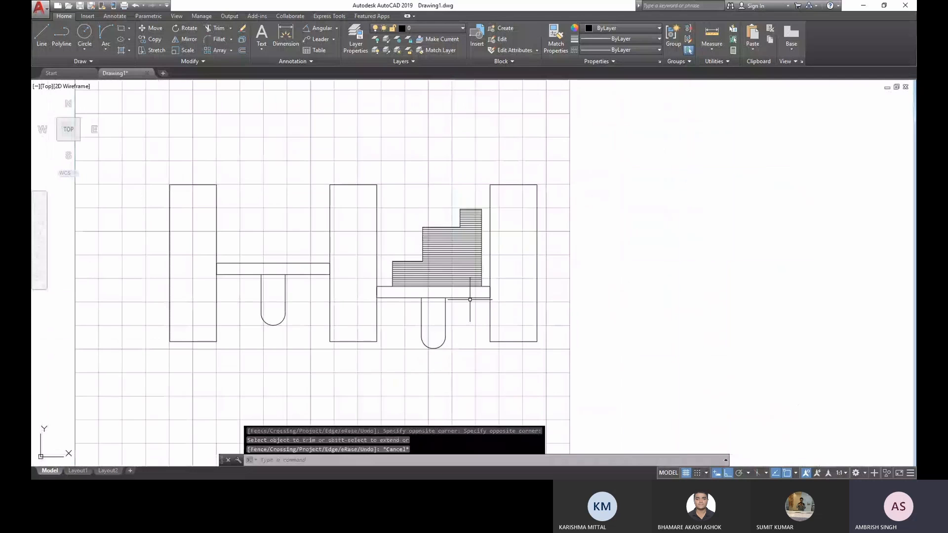
pyautogui.press('Escape')
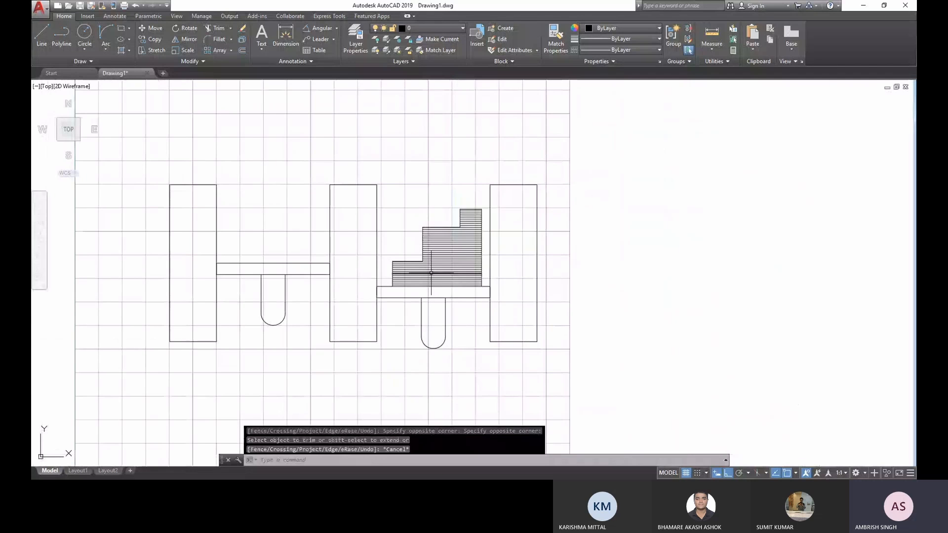
# - Draw two horizontal lines joining the top corners of the three tall rectangles, closing both gaps between them
pyautogui.scroll(4, 430, 274)
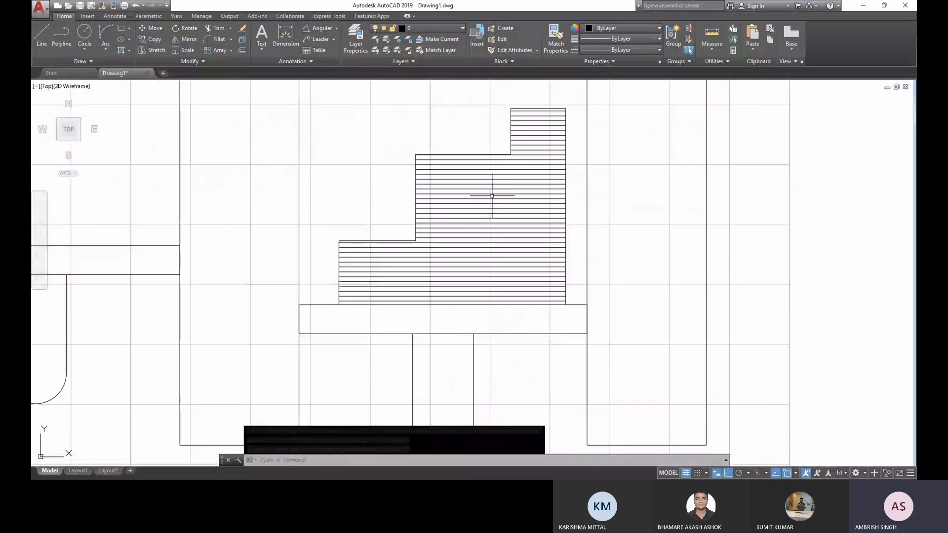
pyautogui.scroll(-2, 414, 200)
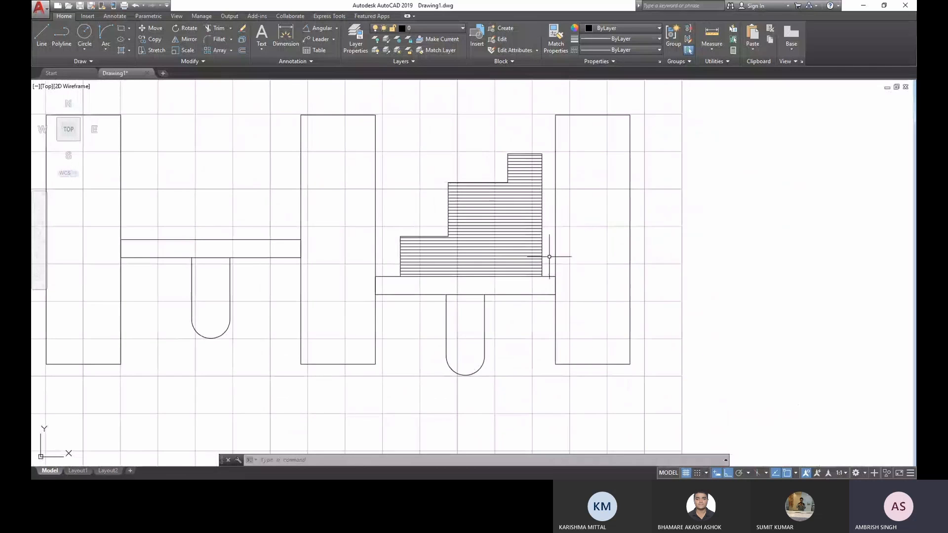
pyautogui.scroll(-2, 549, 256)
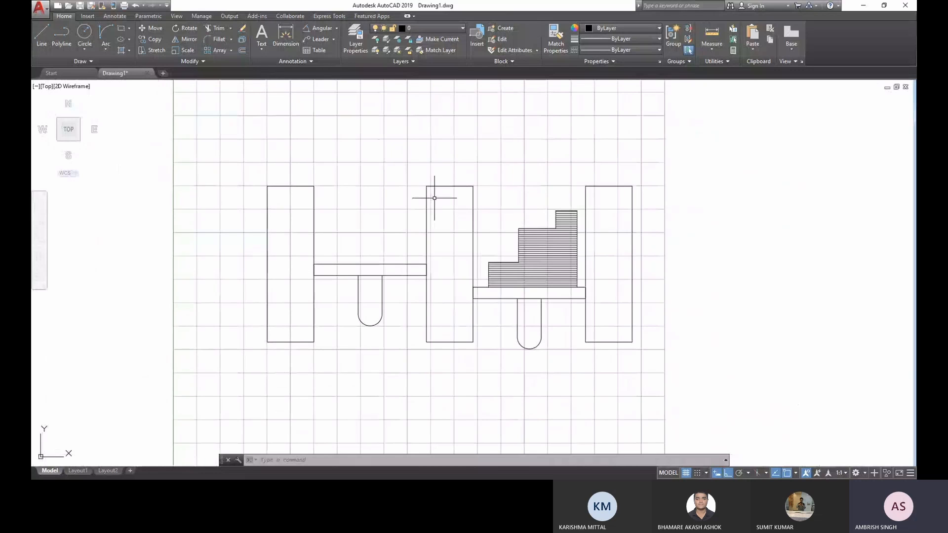
pyautogui.scroll(2, 341, 195)
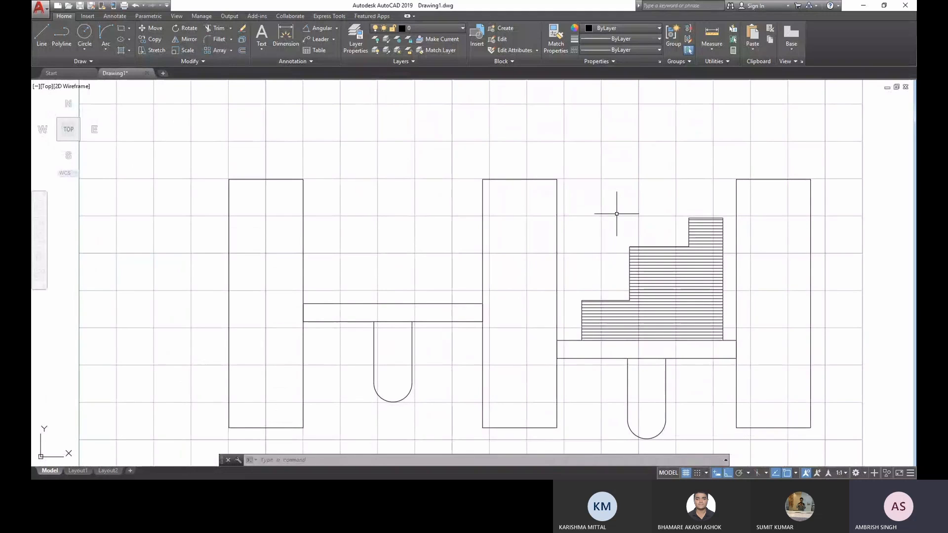
pyautogui.click(44, 45)
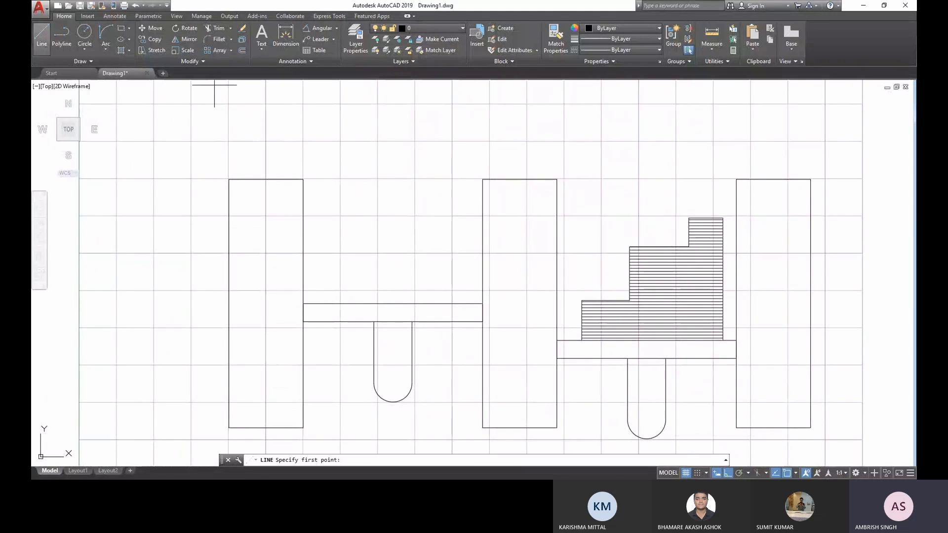
pyautogui.click(303, 179)
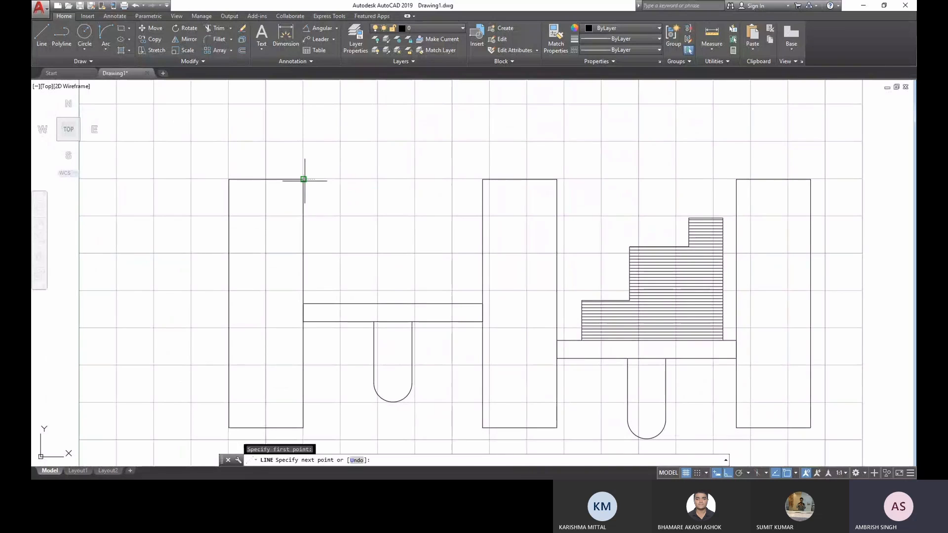
pyautogui.click(482, 179)
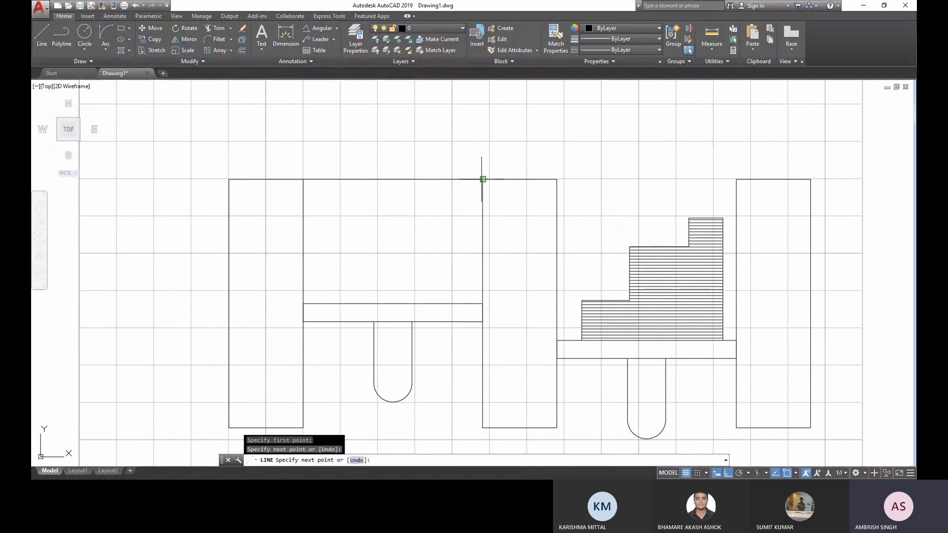
pyautogui.press('Return')
pyautogui.press('Return')
pyautogui.click(557, 179)
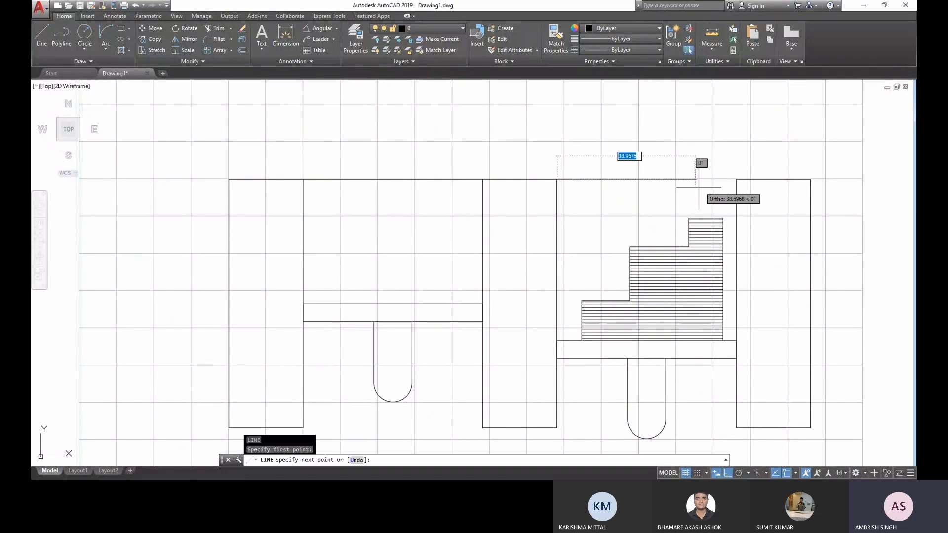
pyautogui.click(735, 182)
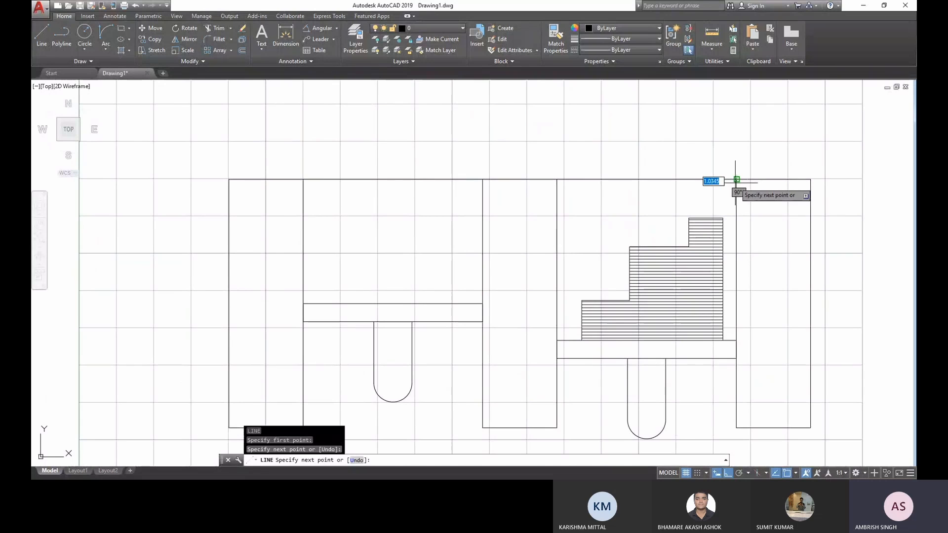
pyautogui.press('Return')
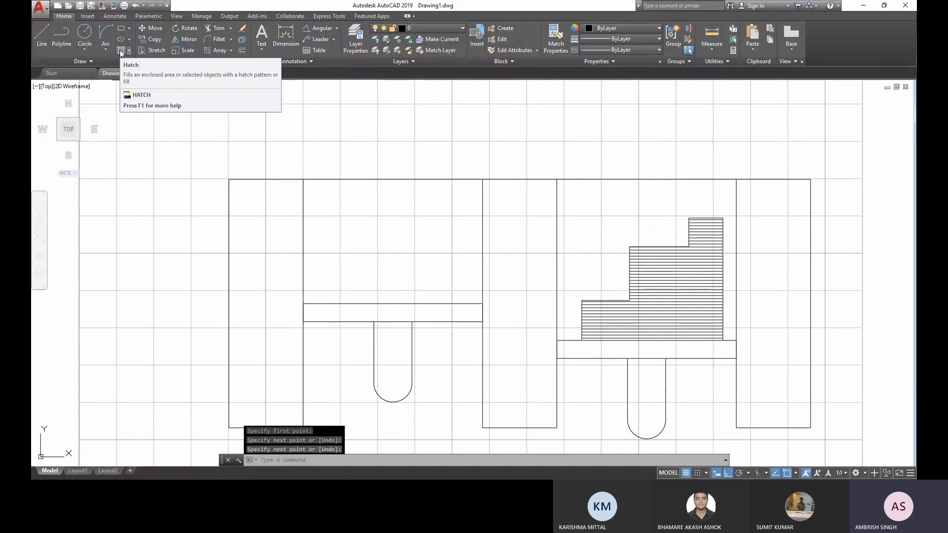
# - Start a hatch with the AR-CONC pattern in the closed area above the left crossbar
pyautogui.click(120, 51)
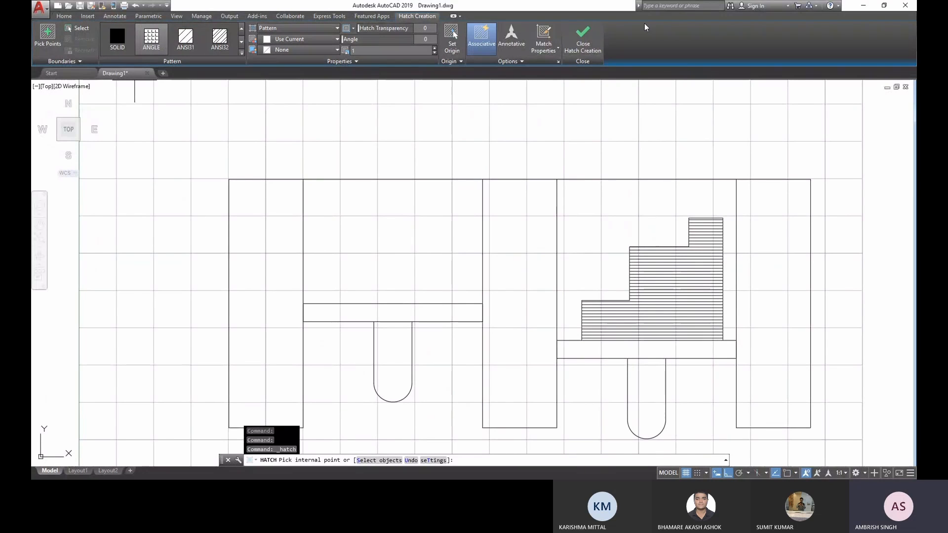
pyautogui.click(241, 54)
pyautogui.scroll(-5, 244, 37)
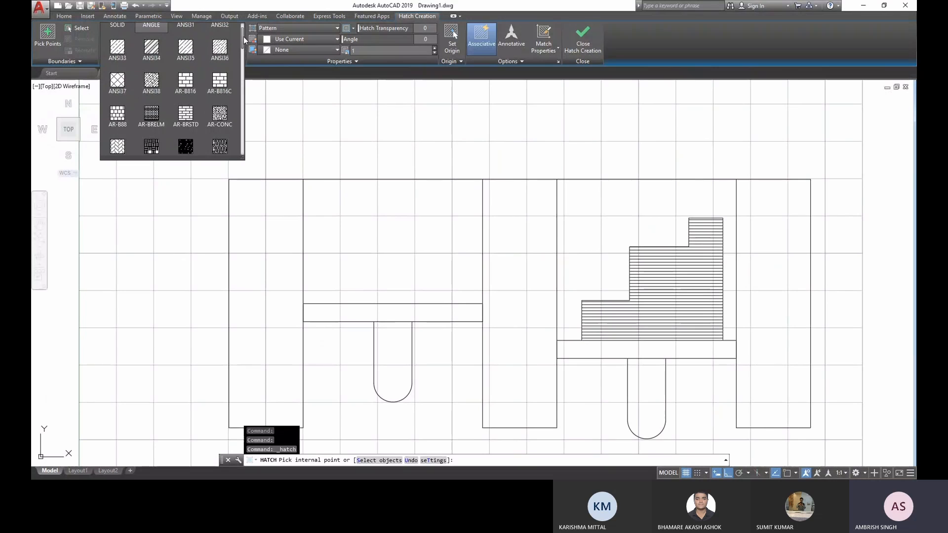
pyautogui.scroll(-4, 231, 121)
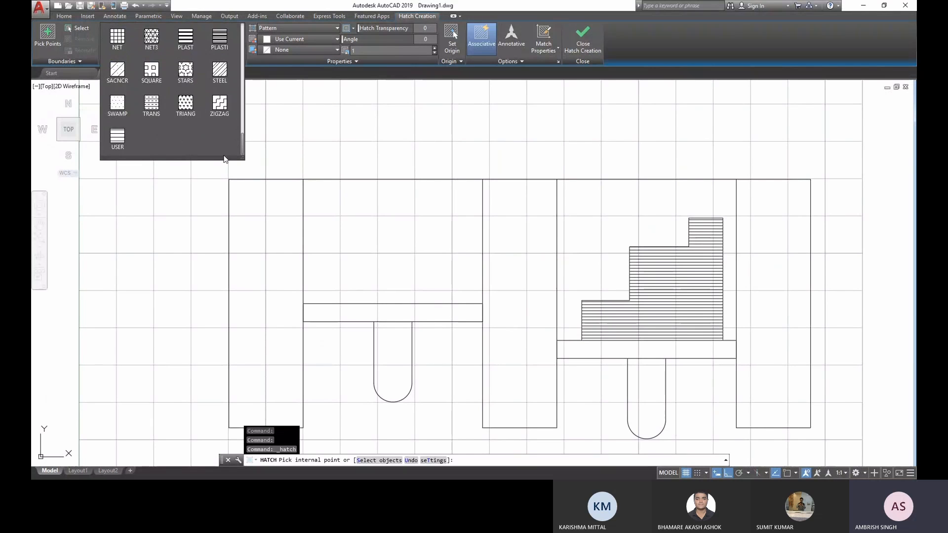
pyautogui.scroll(9, 233, 72)
pyautogui.scroll(-1, 236, 34)
pyautogui.scroll(2, 235, 55)
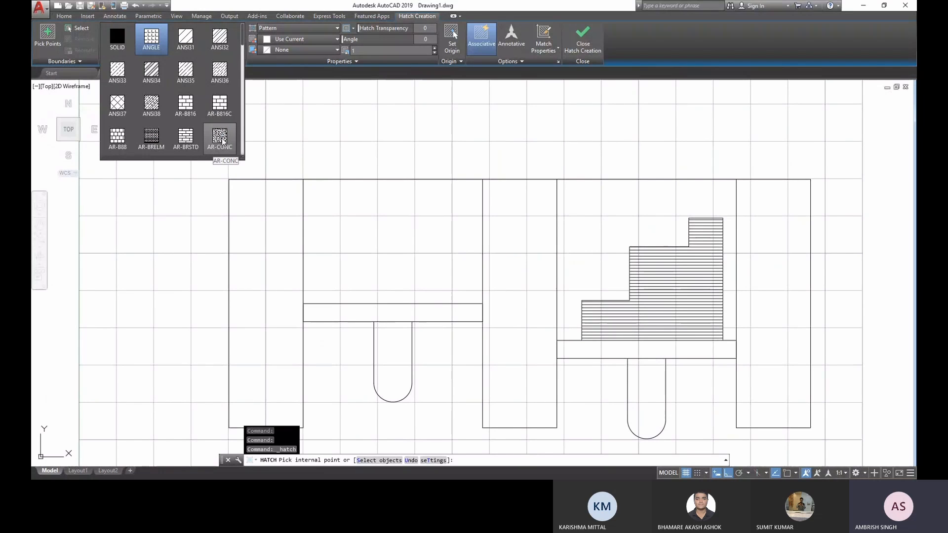
pyautogui.click(223, 142)
pyautogui.click(372, 229)
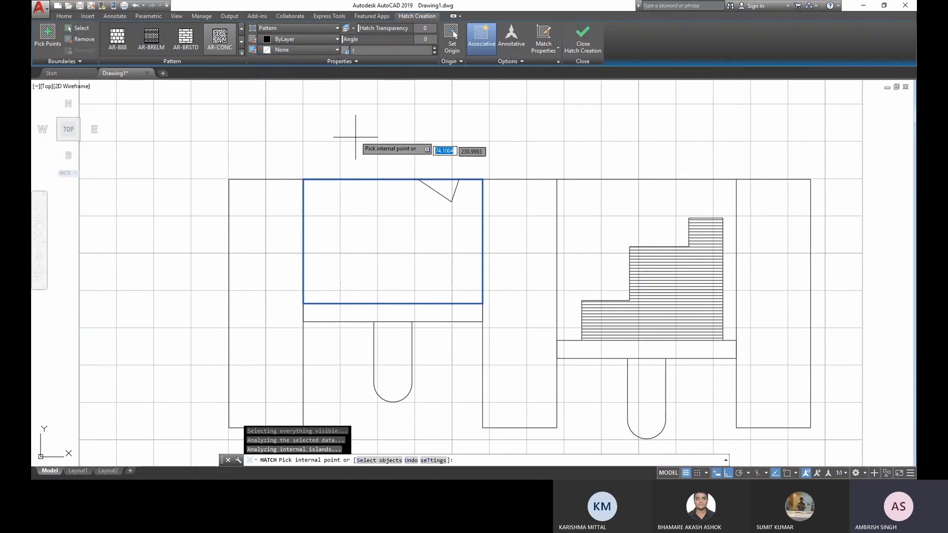
# - Set the hatch pattern scale to 0.009 and inspect the concrete pattern up close
pyautogui.click(356, 51)
pyautogui.write('0')
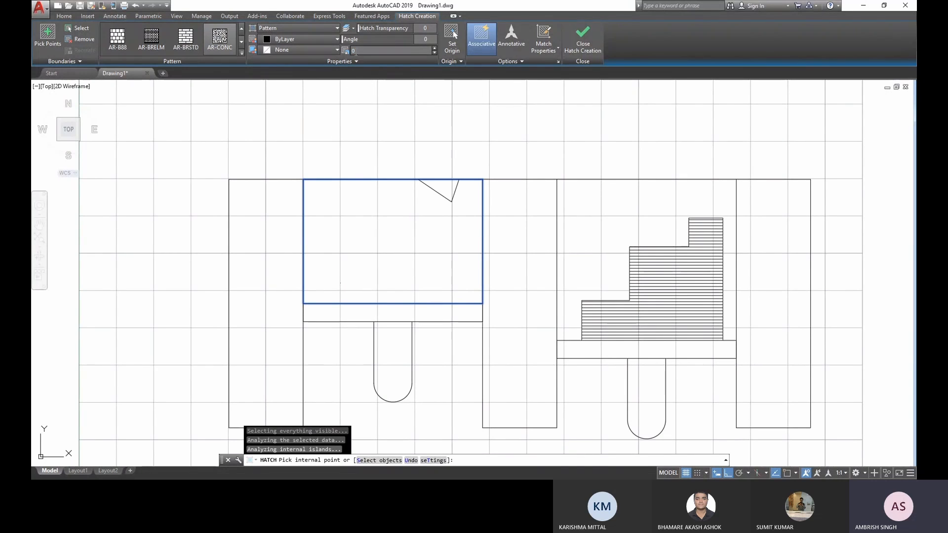
pyautogui.write('.009')
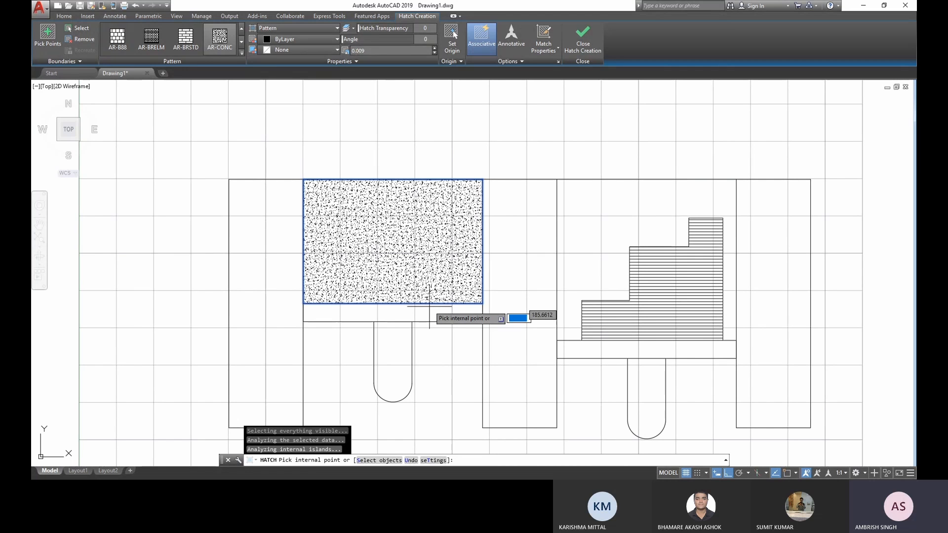
pyautogui.scroll(10, 429, 306)
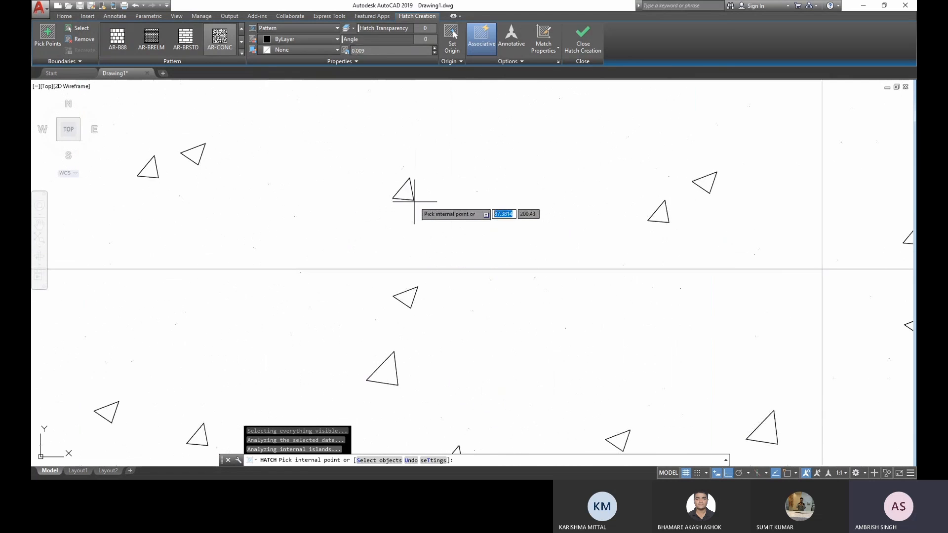
# - Examine the concrete hatch pattern up close and in relation to the whole figure
pyautogui.scroll(5, 435, 197)
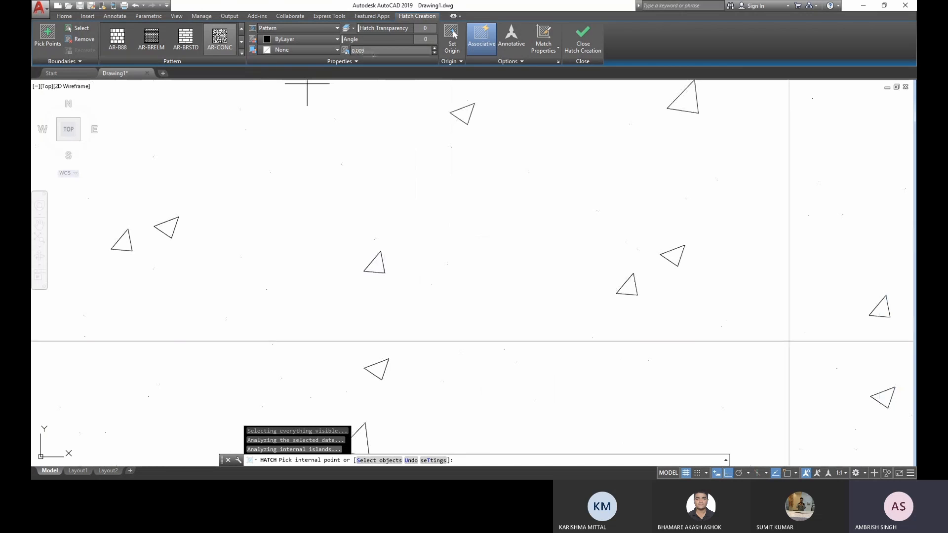
pyautogui.scroll(-2, 437, 266)
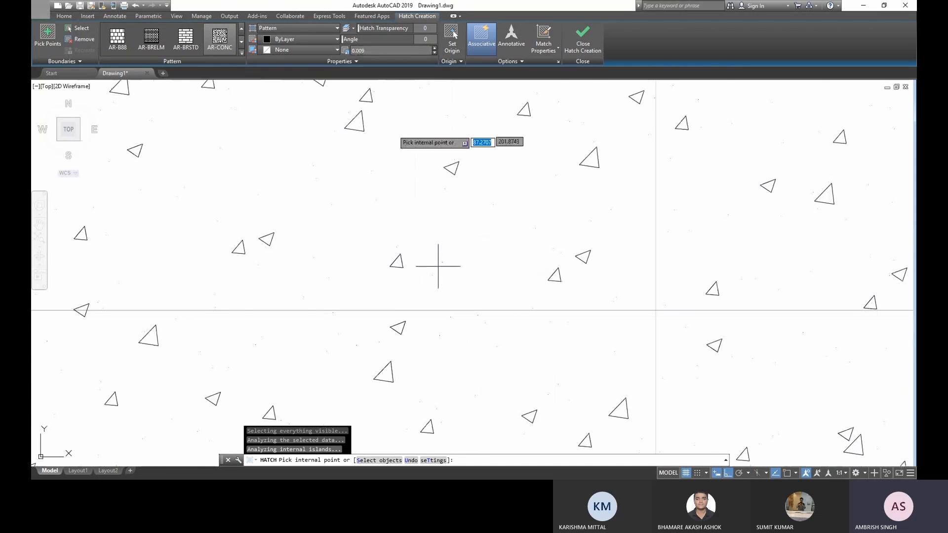
pyautogui.scroll(-6, 417, 200)
pyautogui.scroll(-5, 418, 200)
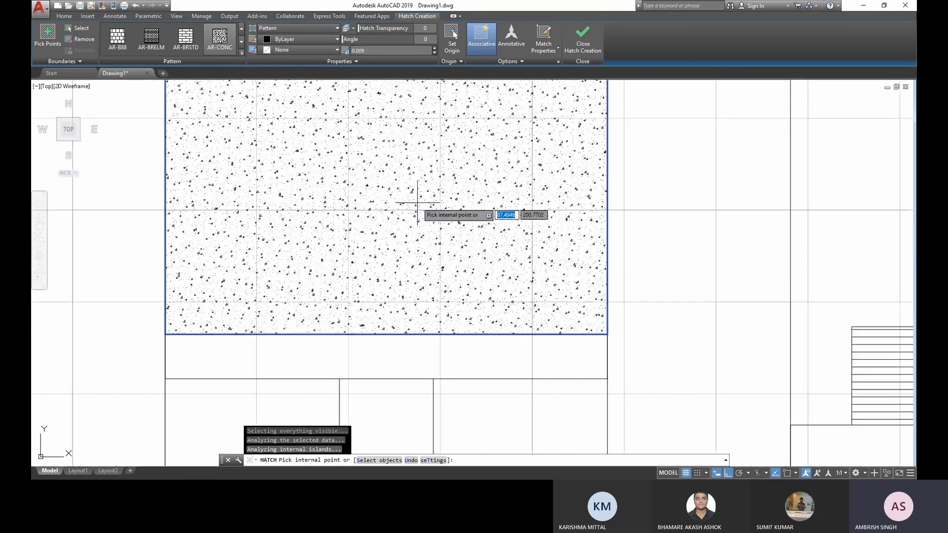
pyautogui.moveTo(417, 202); pyautogui.dragTo(416, 269, button='middle')
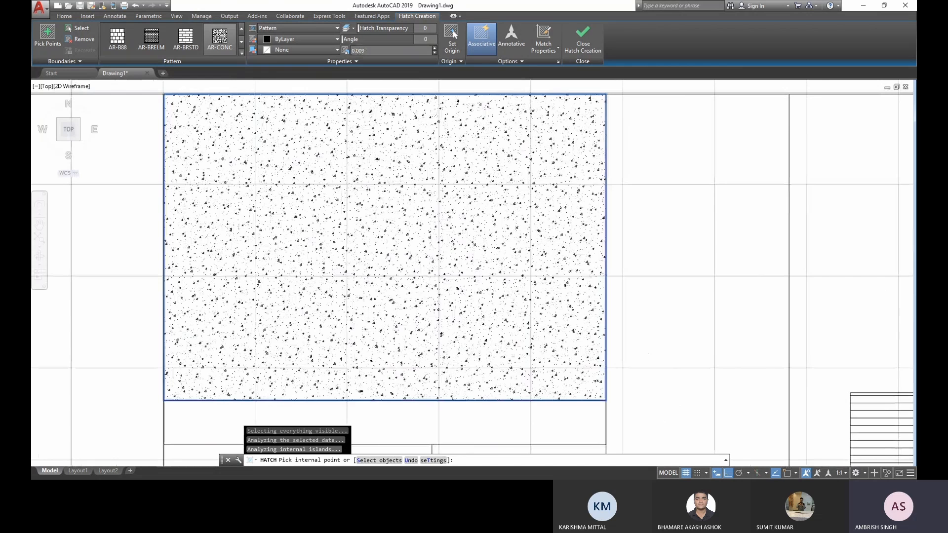
pyautogui.scroll(-2, 417, 262)
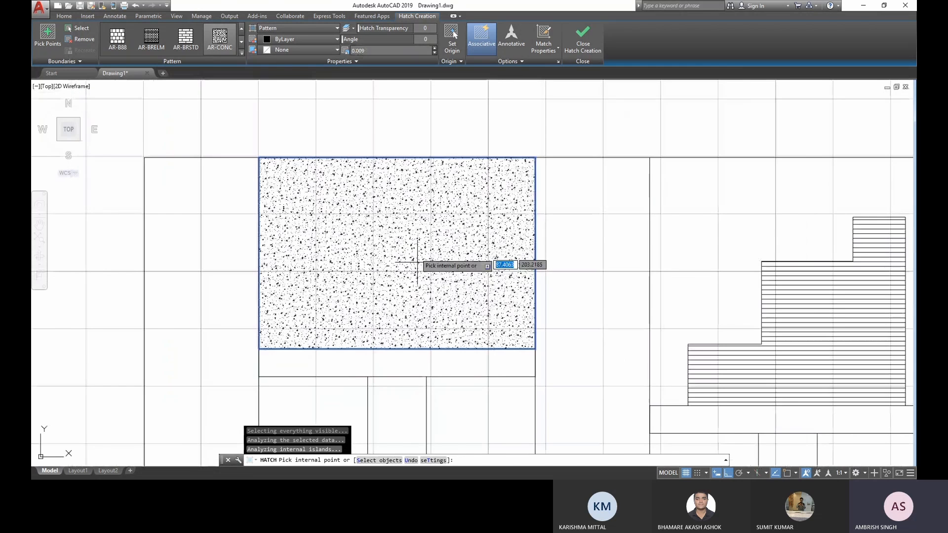
pyautogui.scroll(-2, 417, 262)
# - Try finer scales for the concrete hatch and a coarser one of 0.05
pyautogui.click(437, 51)
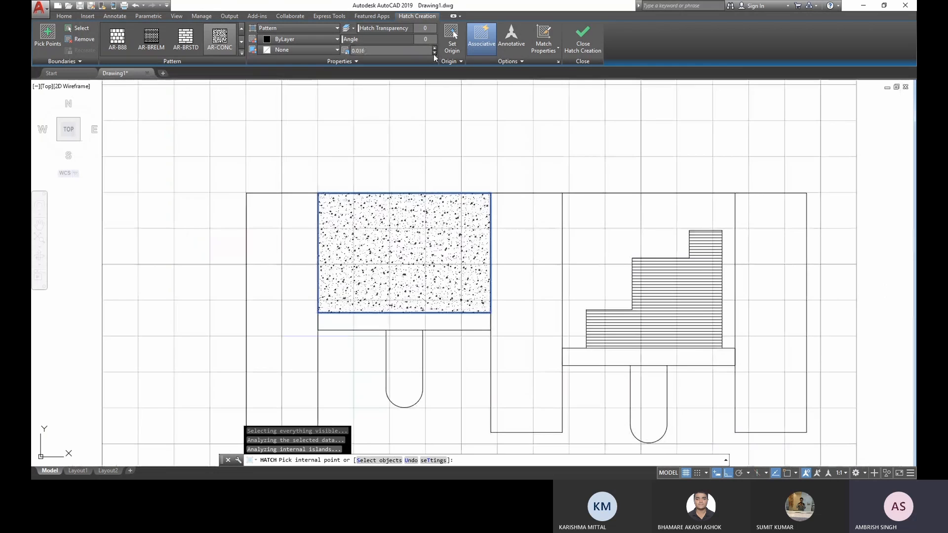
pyautogui.click(434, 54)
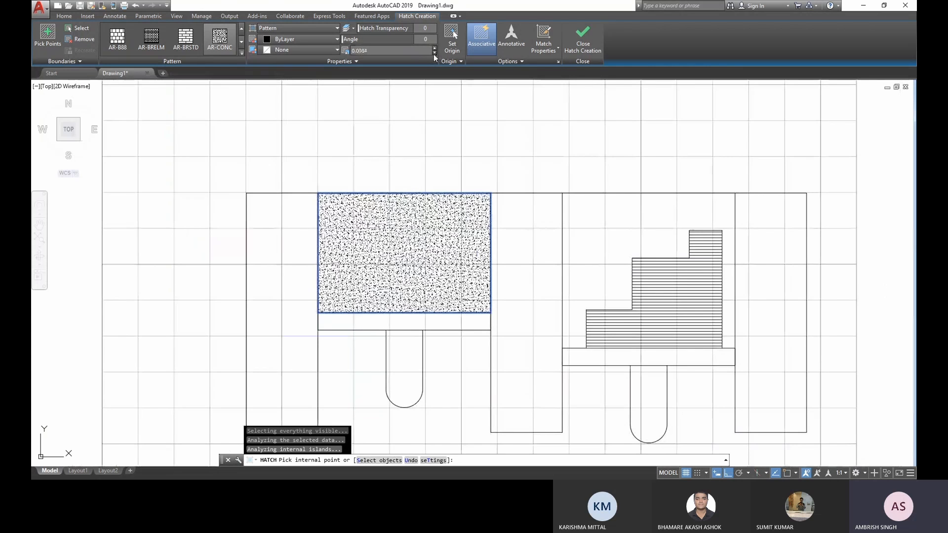
pyautogui.click(433, 53)
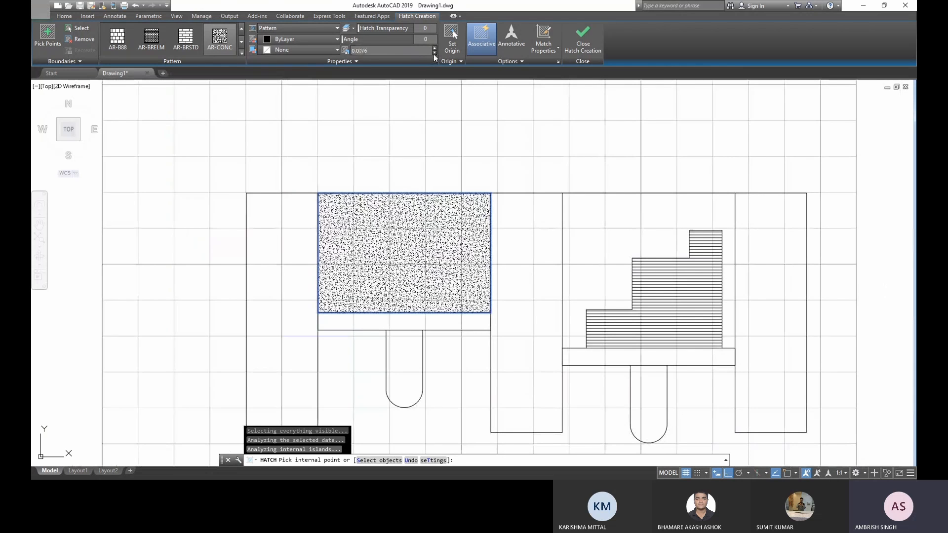
pyautogui.click(412, 52)
pyautogui.write('0.')
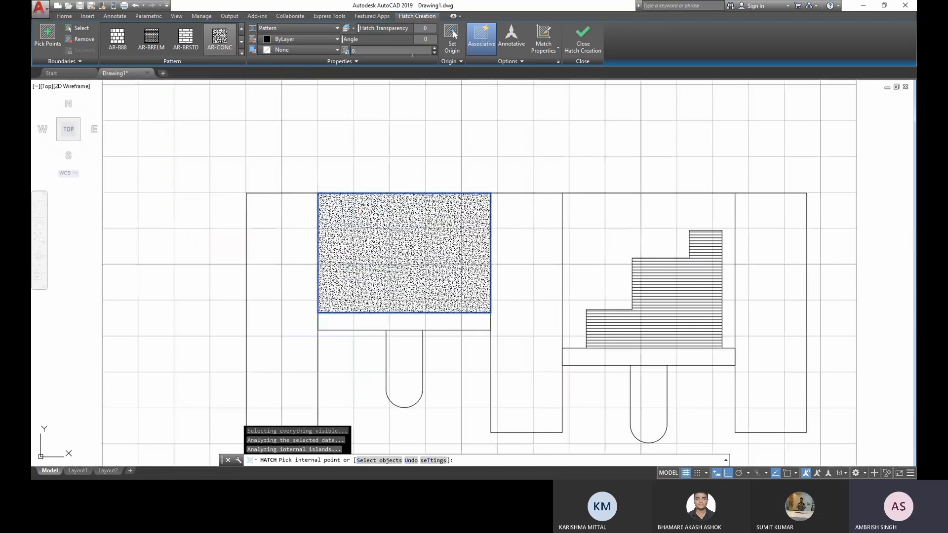
pyautogui.write('005')
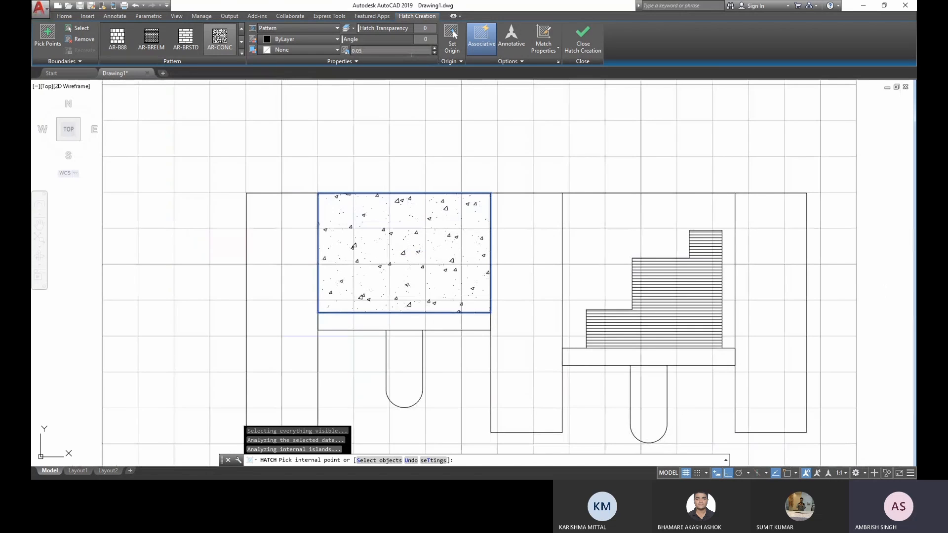
pyautogui.press('Return')
# - Set the concrete hatch scale to 0.02 and hatch the area around the staircase as well, finishing the hatch
pyautogui.write('0.02')
pyautogui.press('Return')
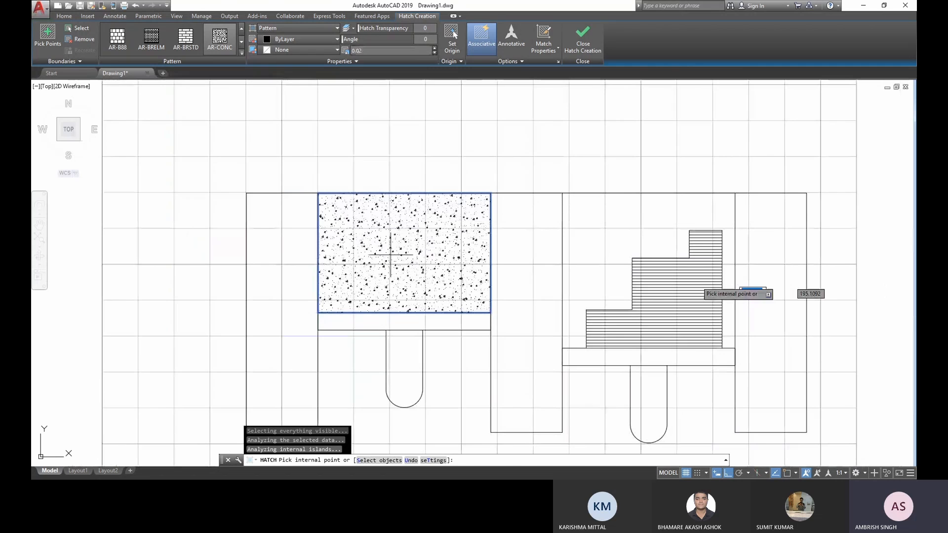
pyautogui.click(613, 211)
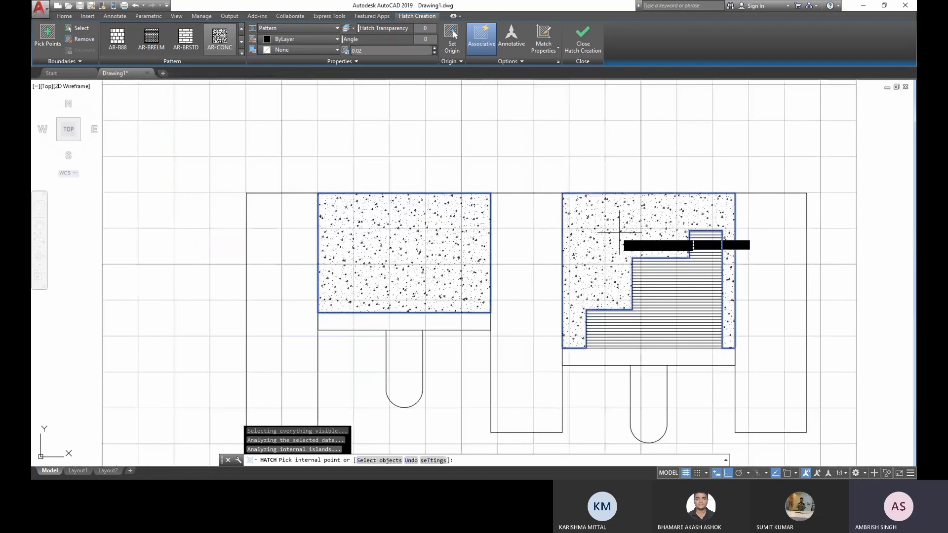
pyautogui.moveTo(620, 232); pyautogui.dragTo(532, 229, button='middle')
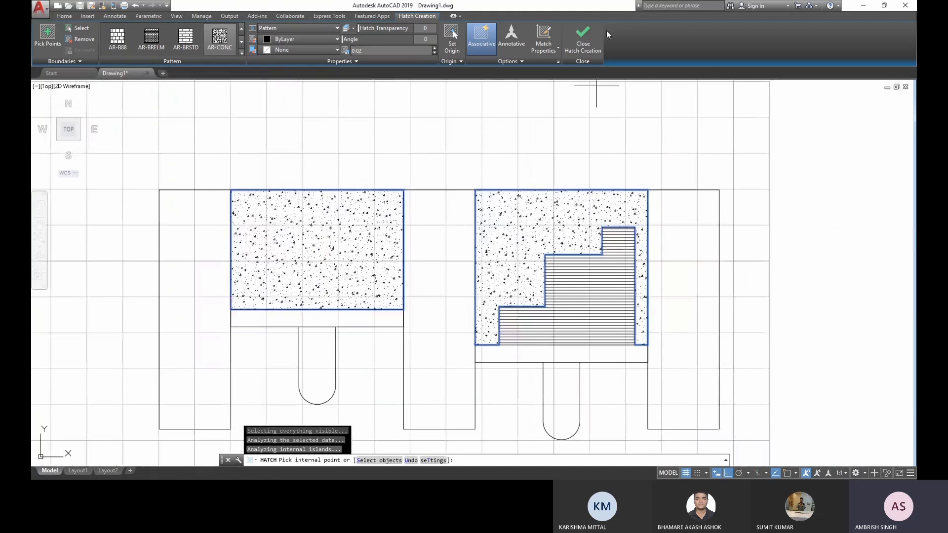
pyautogui.click(592, 46)
pyautogui.press('Escape')
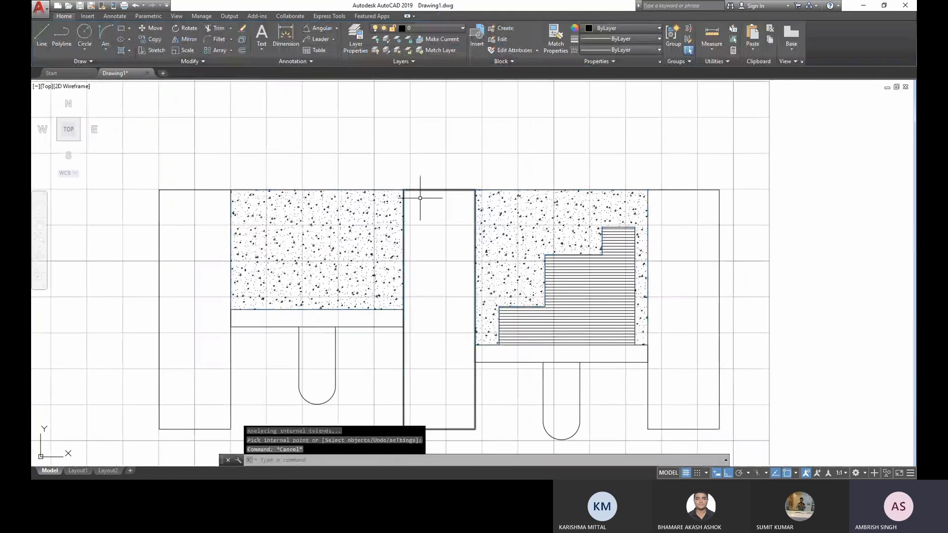
# - Draw a small circle resting on the top edge of the left hatched area, with object snap off for the radius
pyautogui.click(393, 189)
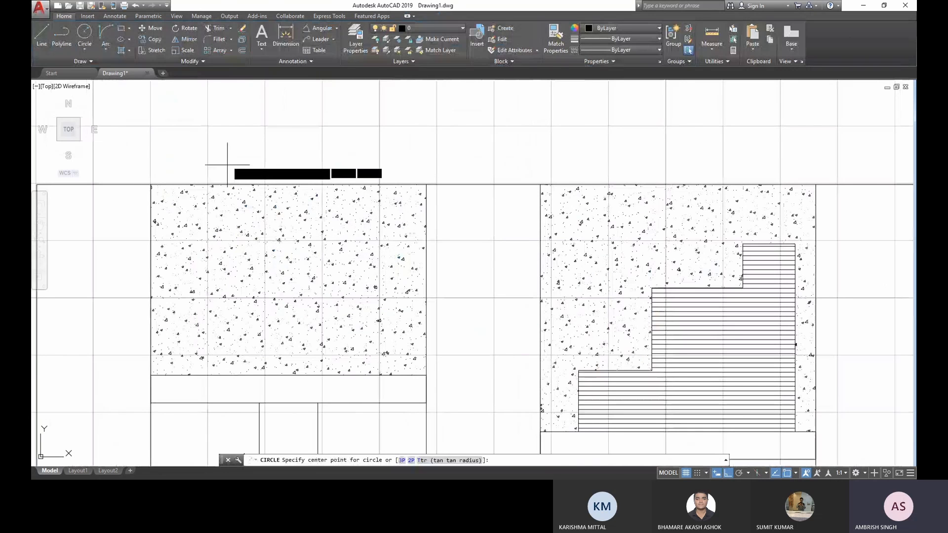
pyautogui.click(227, 163)
pyautogui.scroll(6, 226, 188)
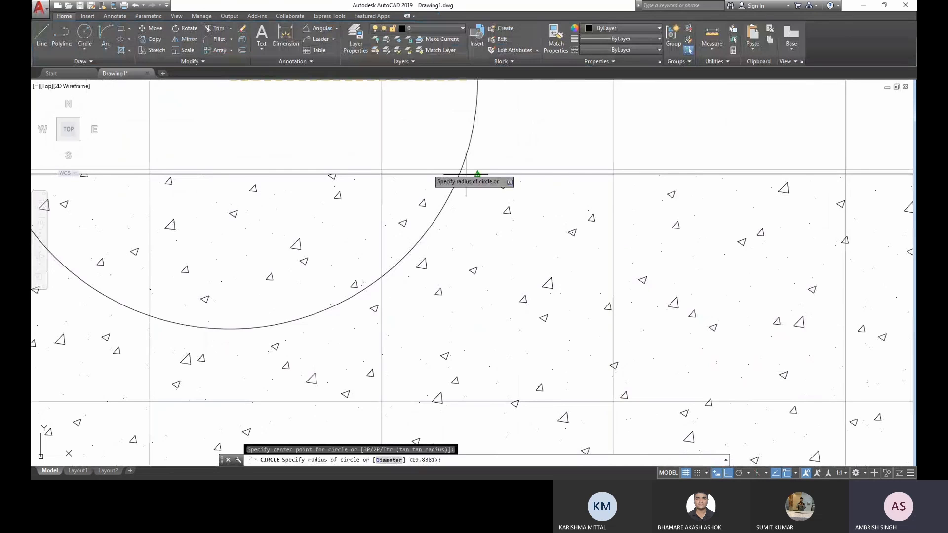
pyautogui.press('F3')
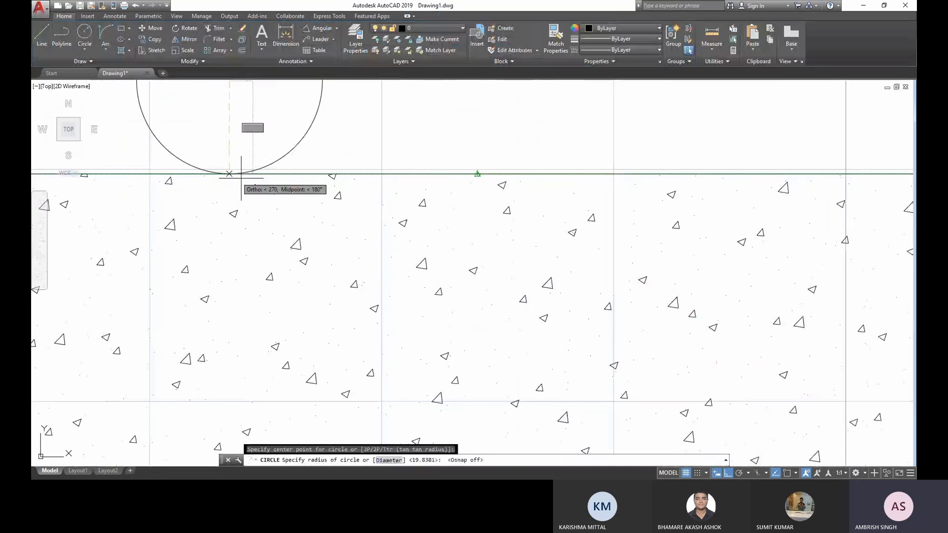
pyautogui.press('Escape')
pyautogui.scroll(-5, 287, 217)
pyautogui.press('F3')
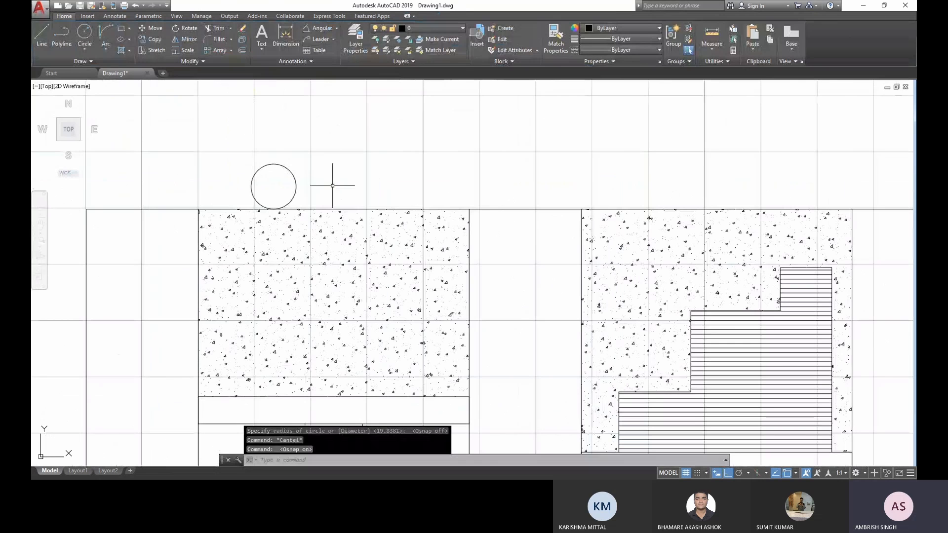
# - Draw a spline sloping from the circle's top point down to the upper right corner of the left hatched area
pyautogui.click(45, 56)
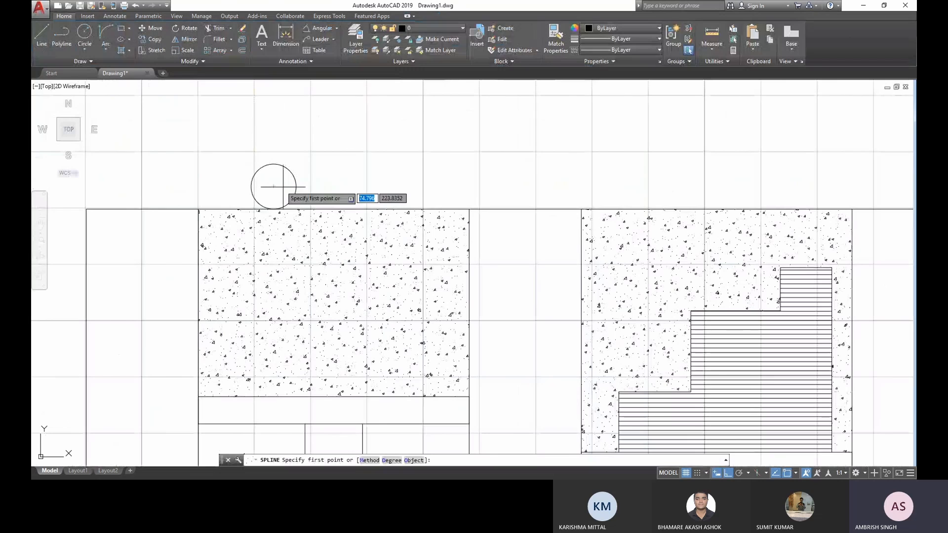
pyautogui.click(274, 165)
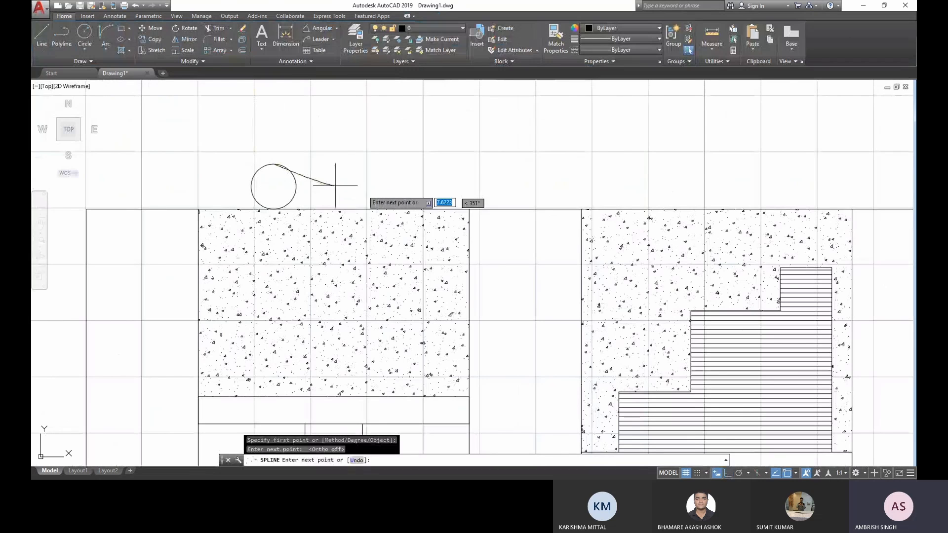
pyautogui.click(469, 209)
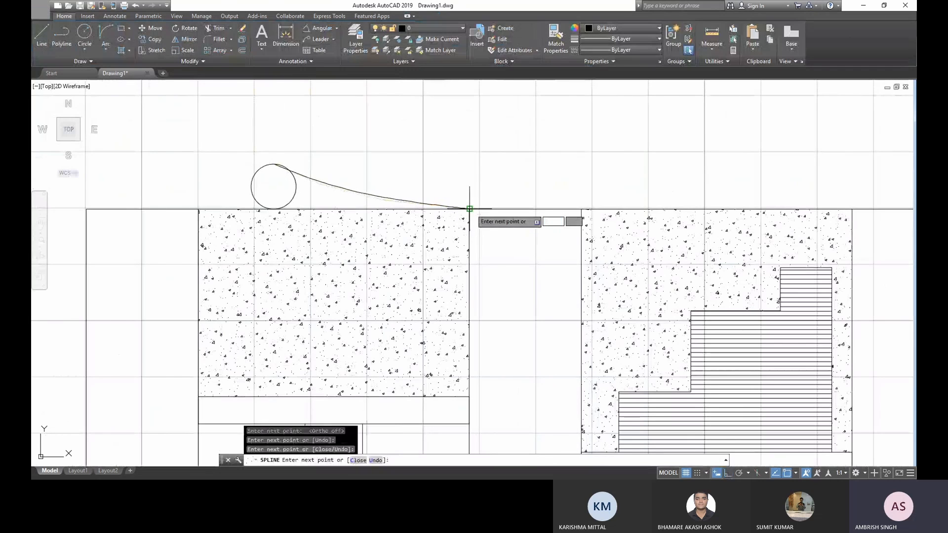
pyautogui.press('Return')
# - Hatch the area between the circle, the spline and the top edge with AR-CONC, reducing the scale to 0.0067
pyautogui.scroll(4, 410, 183)
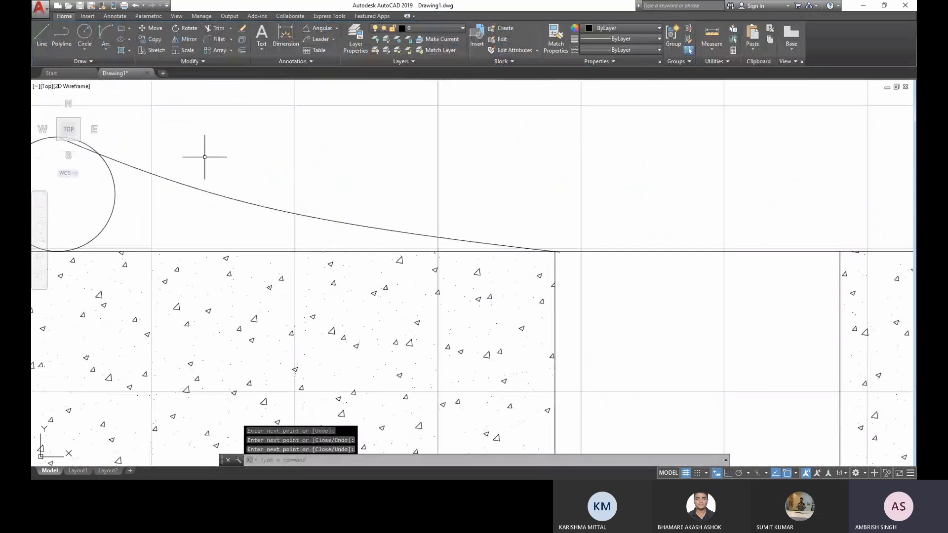
pyautogui.scroll(-2, 204, 157)
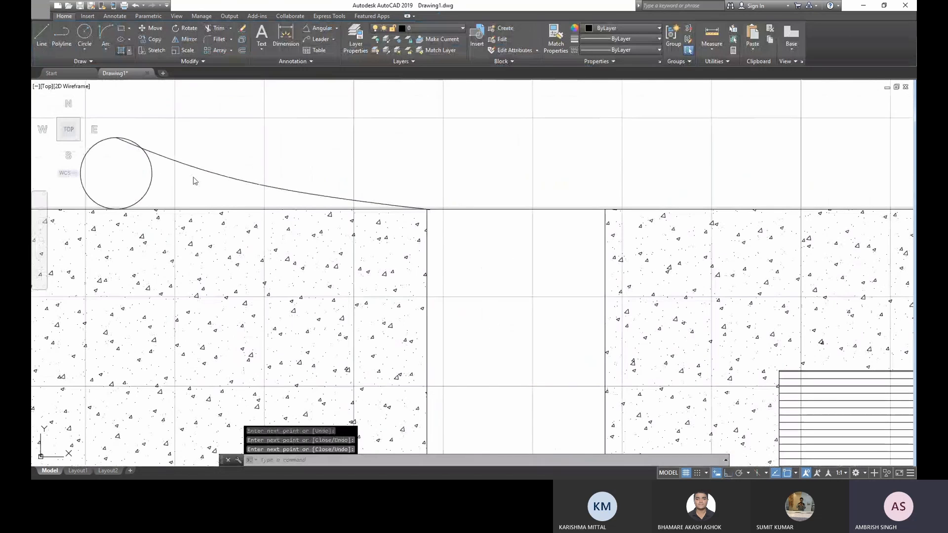
pyautogui.click(192, 180)
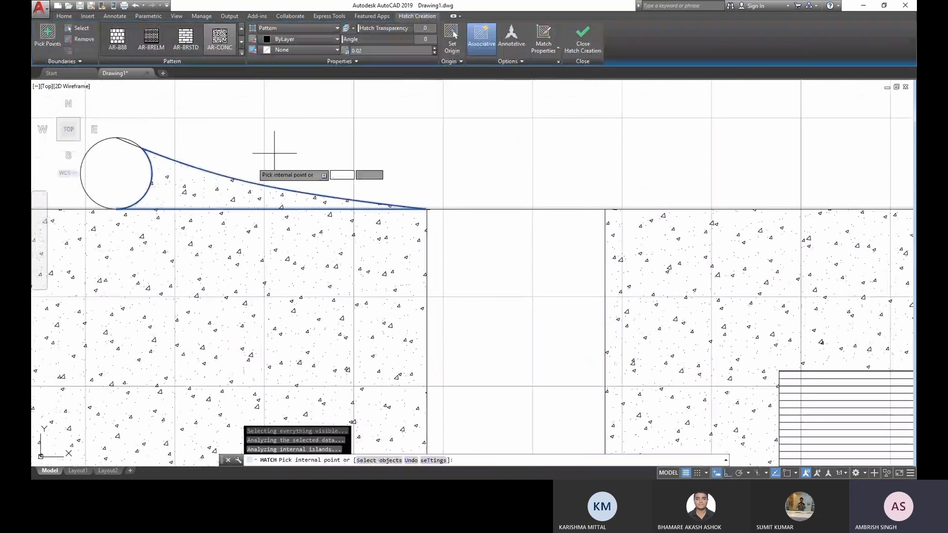
pyautogui.scroll(-5, 258, 179)
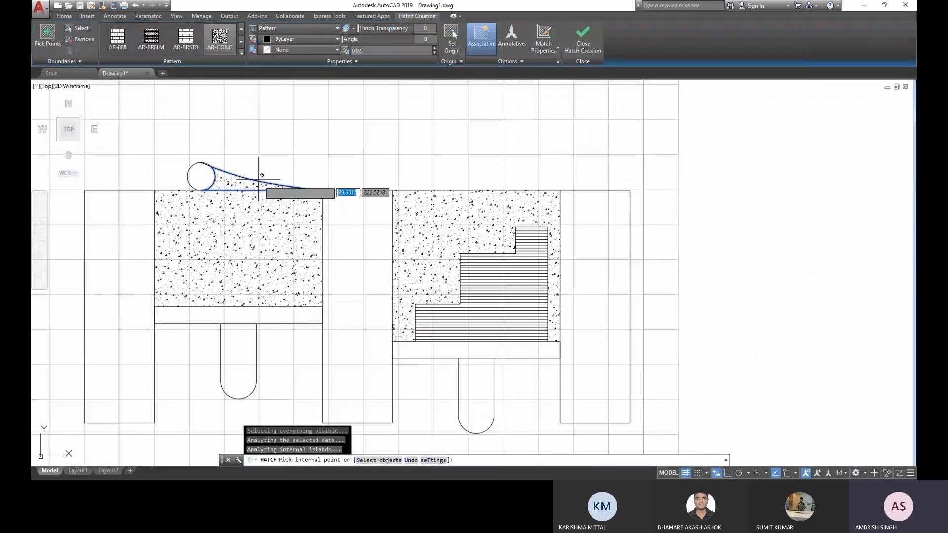
pyautogui.moveTo(232, 181); pyautogui.dragTo(281, 189, button='middle')
pyautogui.click(435, 52)
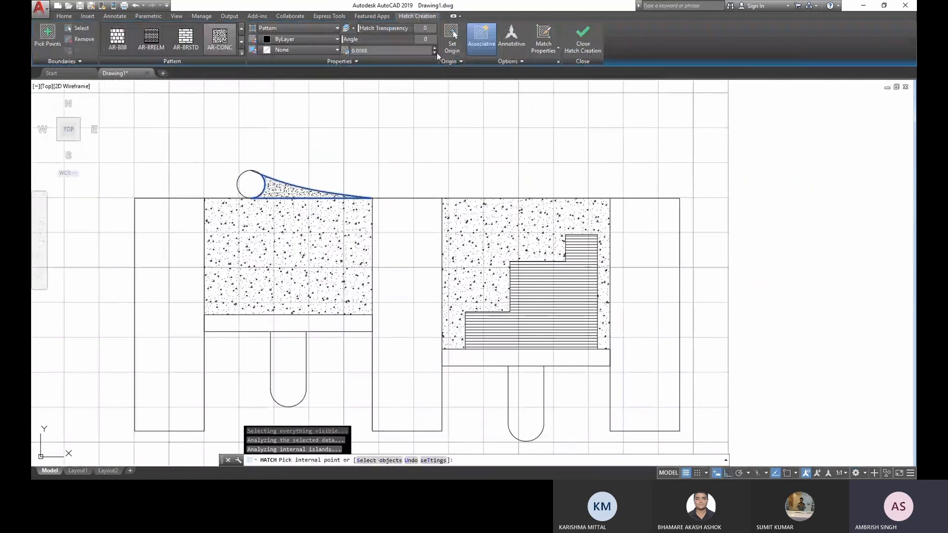
pyautogui.click(436, 52)
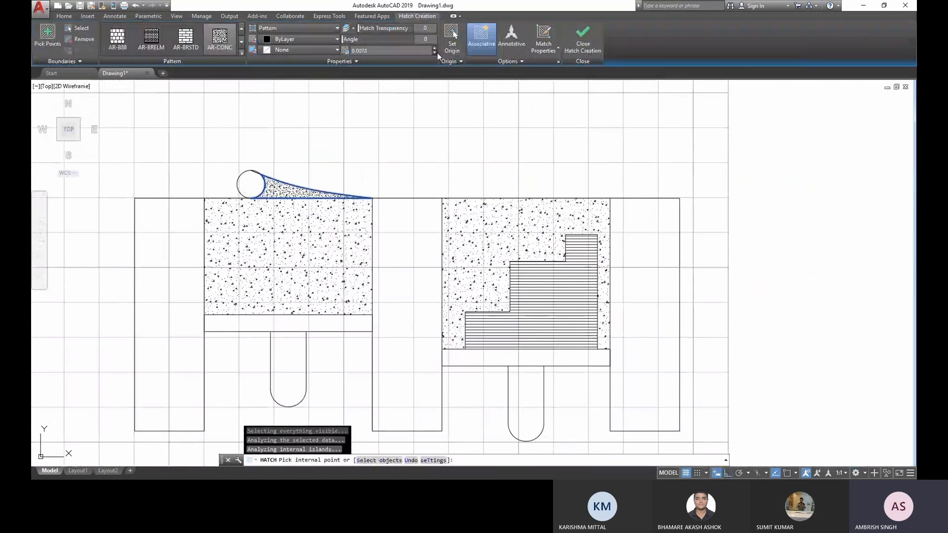
pyautogui.click(436, 52)
pyautogui.click(436, 53)
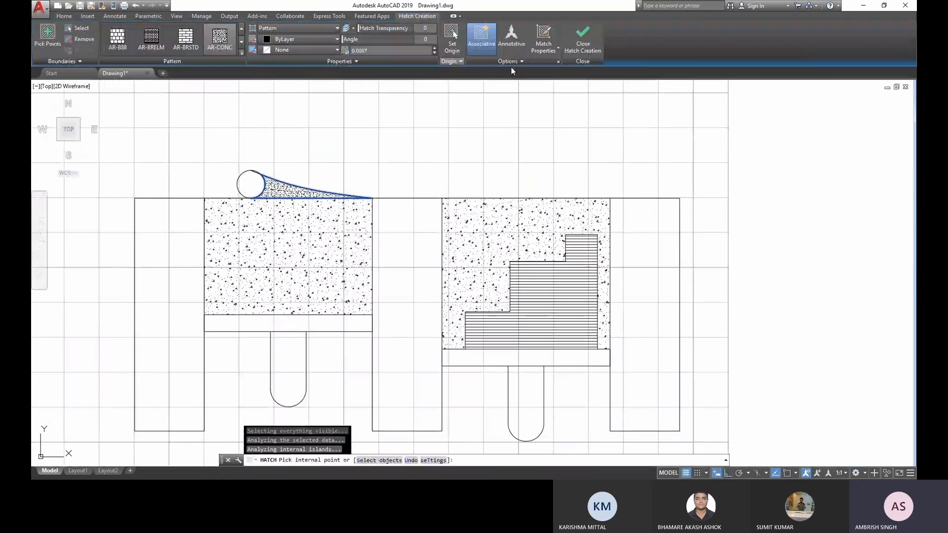
pyautogui.click(592, 45)
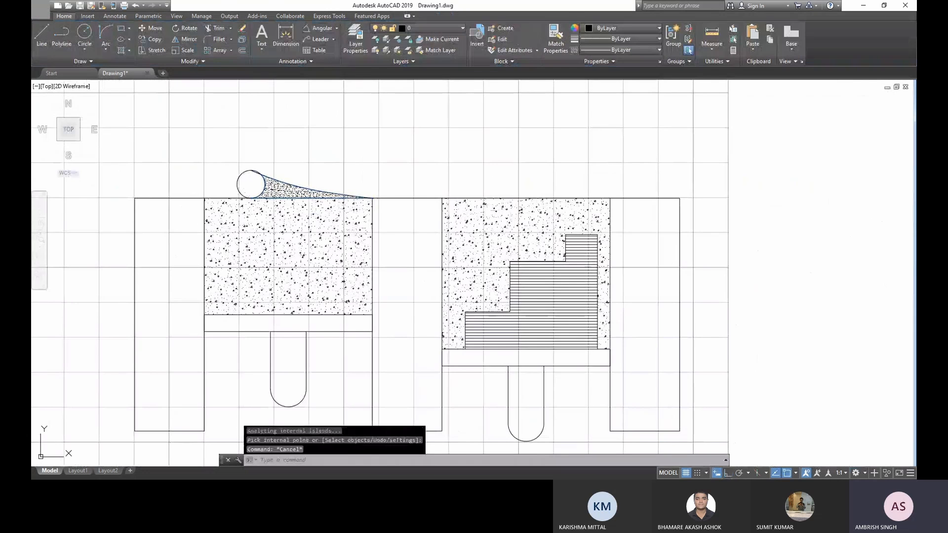
# - Delete the spline bounding the small hatch beside the circle
pyautogui.scroll(2, 316, 162)
pyautogui.scroll(4, 237, 174)
pyautogui.click(196, 186)
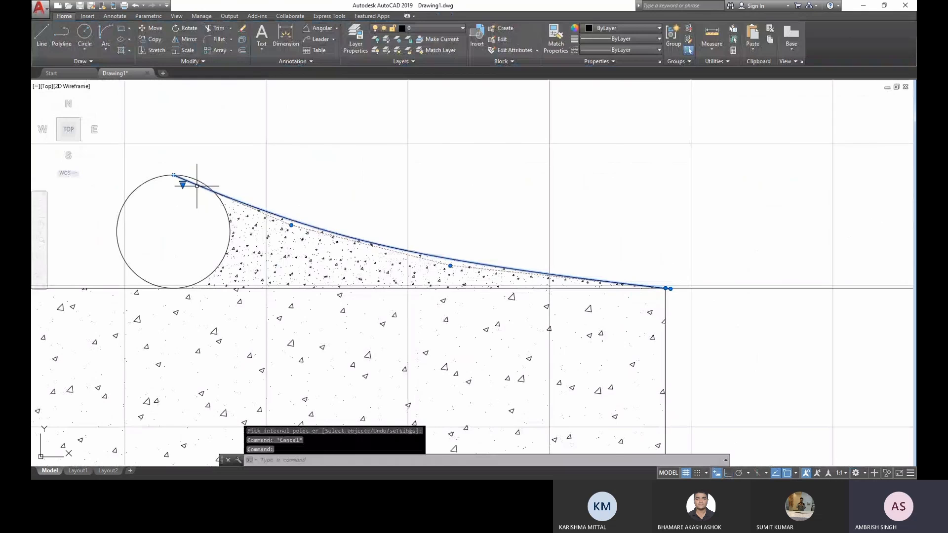
pyautogui.press('Delete')
pyautogui.scroll(-6, 223, 243)
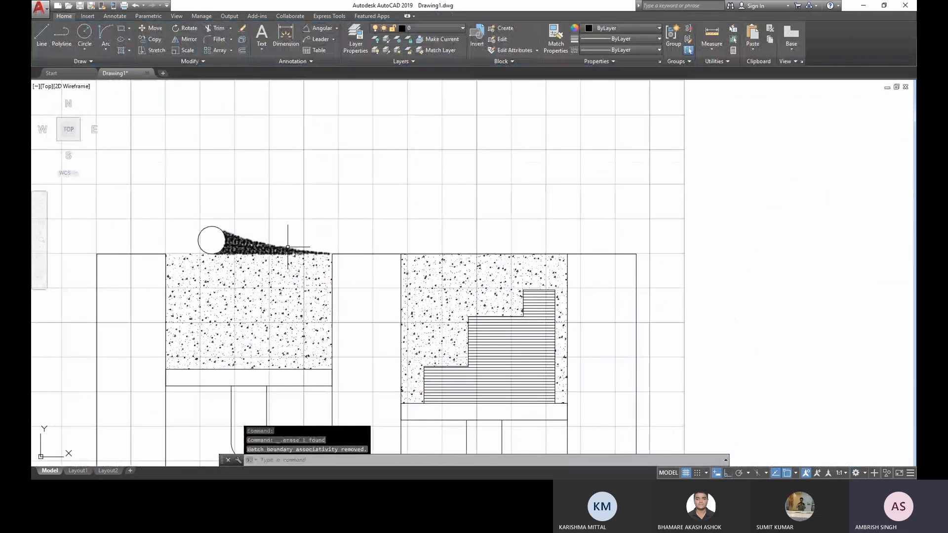
# - Draw a small rectangle in the empty space above the staircase area
pyautogui.moveTo(299, 242); pyautogui.dragTo(343, 227, button='middle')
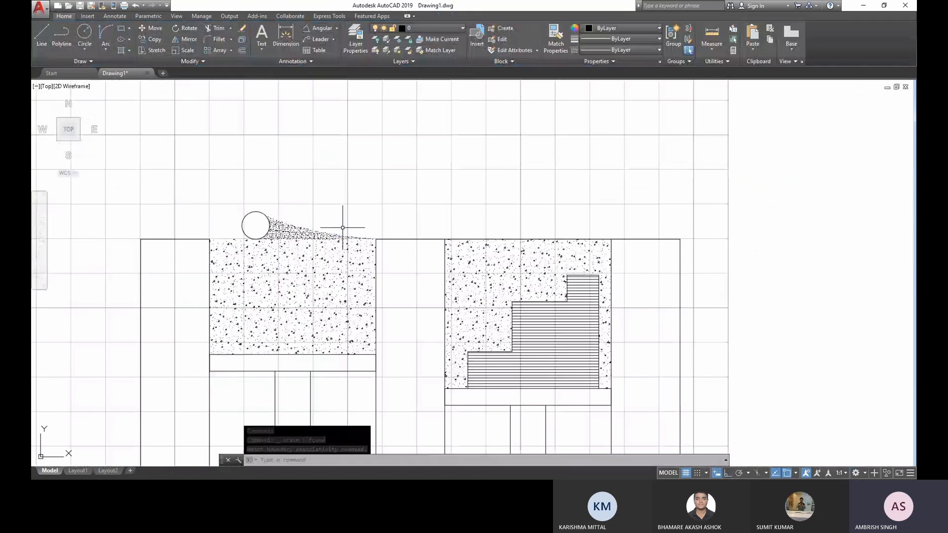
pyautogui.moveTo(343, 228); pyautogui.dragTo(389, 205, button='middle')
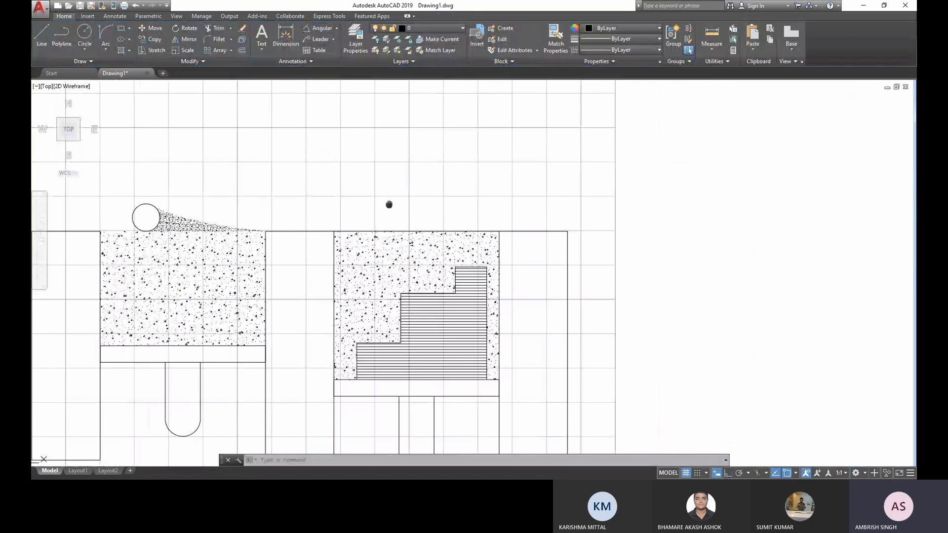
pyautogui.moveTo(389, 205); pyautogui.dragTo(323, 236, button='middle')
pyautogui.write('rec')
pyautogui.press('Return')
pyautogui.click(323, 113)
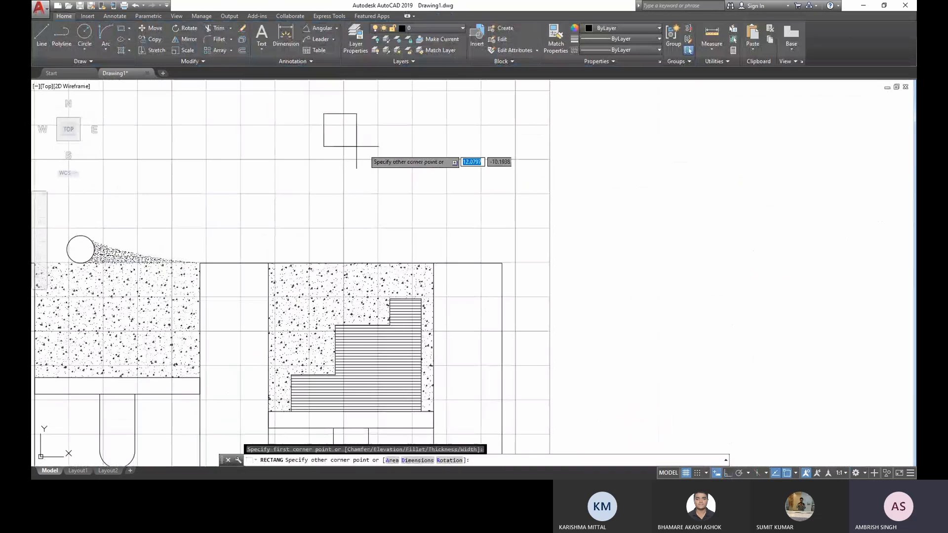
pyautogui.click(366, 151)
# - Draw two lines from points on the small rectangle's bottom edge, converging at the upper left corner of the highest stair step
pyautogui.click(47, 46)
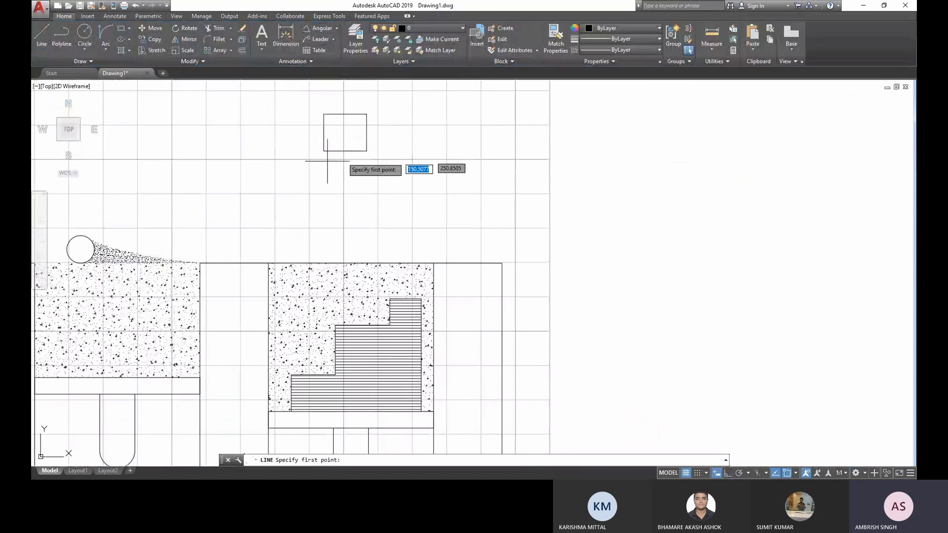
pyautogui.click(338, 151)
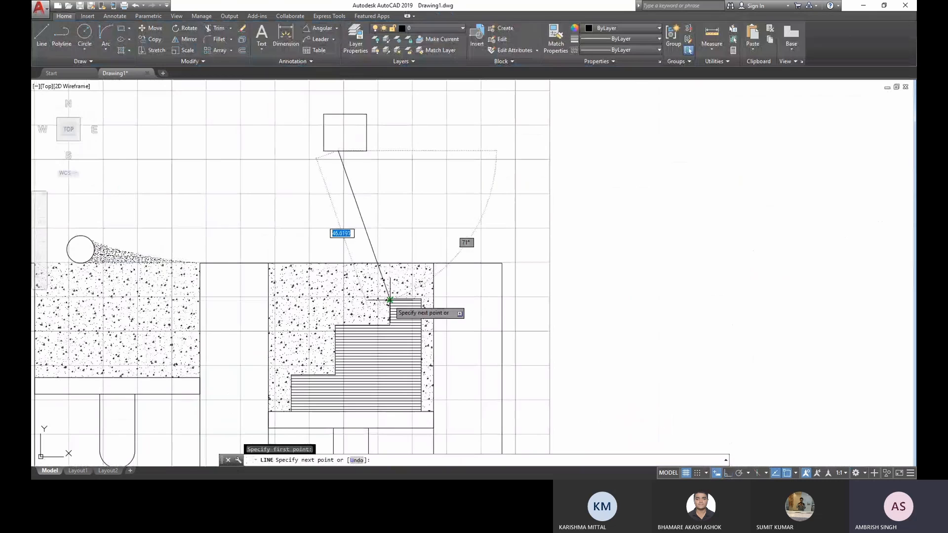
pyautogui.scroll(5, 389, 299)
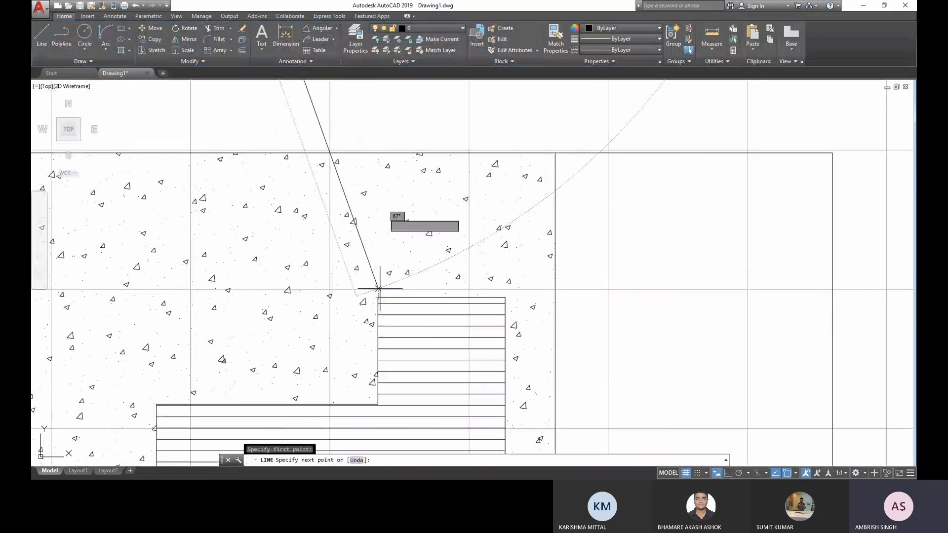
pyautogui.scroll(-5, 378, 288)
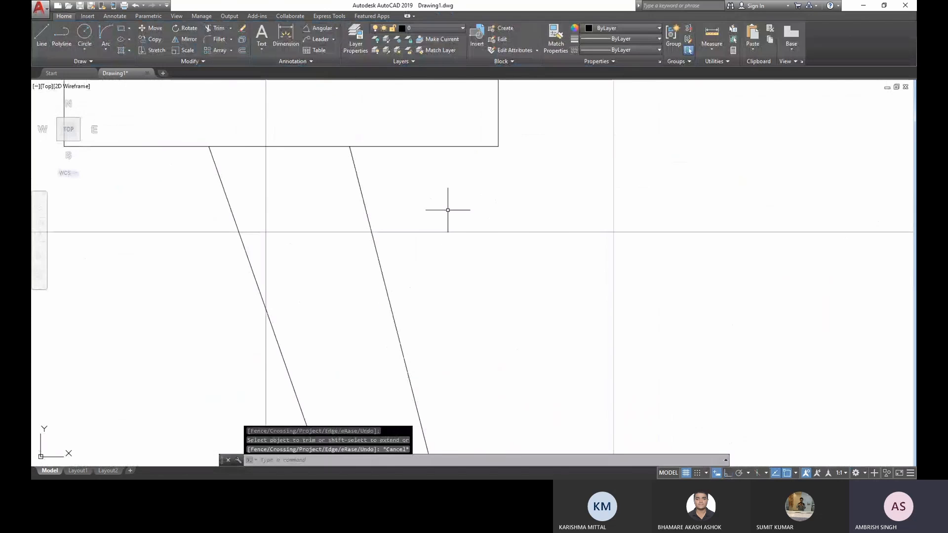
pyautogui.scroll(-10, 442, 245)
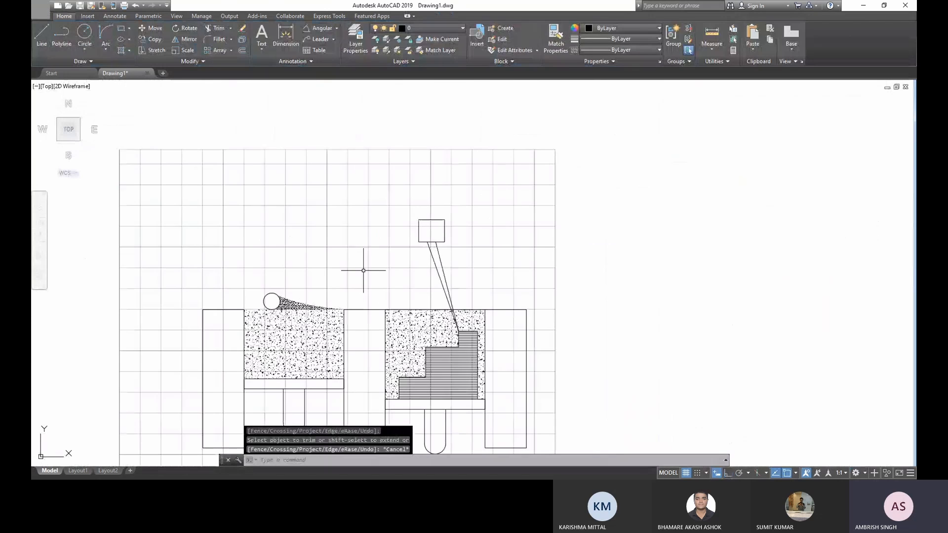
# - Hatch the narrow wedge between the two converging lines with a solid red fill, including its part inside the concrete area
pyautogui.scroll(2, 361, 275)
pyautogui.moveTo(361, 274)
pyautogui.mouseDown(button='middle')
pyautogui.moveTo(351, 220)
pyautogui.moveTo(318, 196)
pyautogui.mouseUp(button='middle')
pyautogui.click(122, 52)
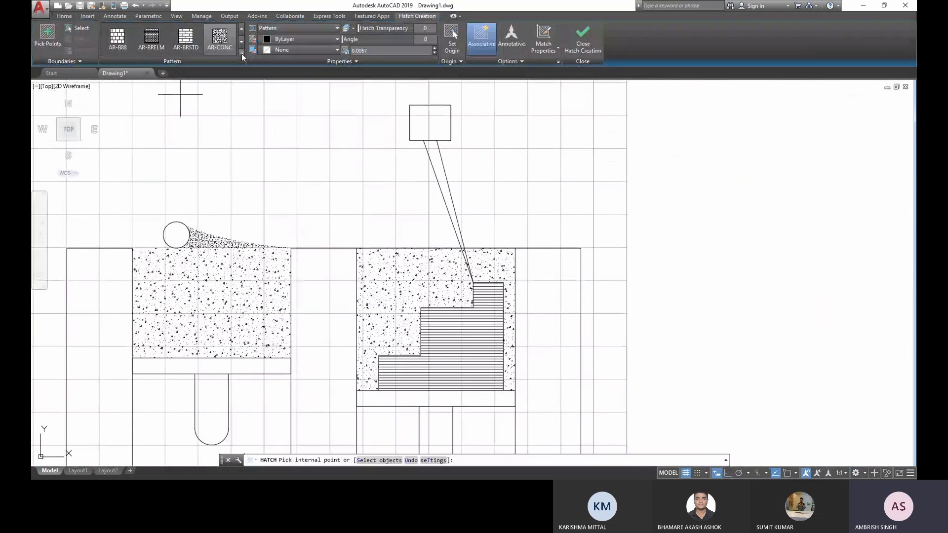
pyautogui.click(241, 54)
pyautogui.scroll(-3, 236, 117)
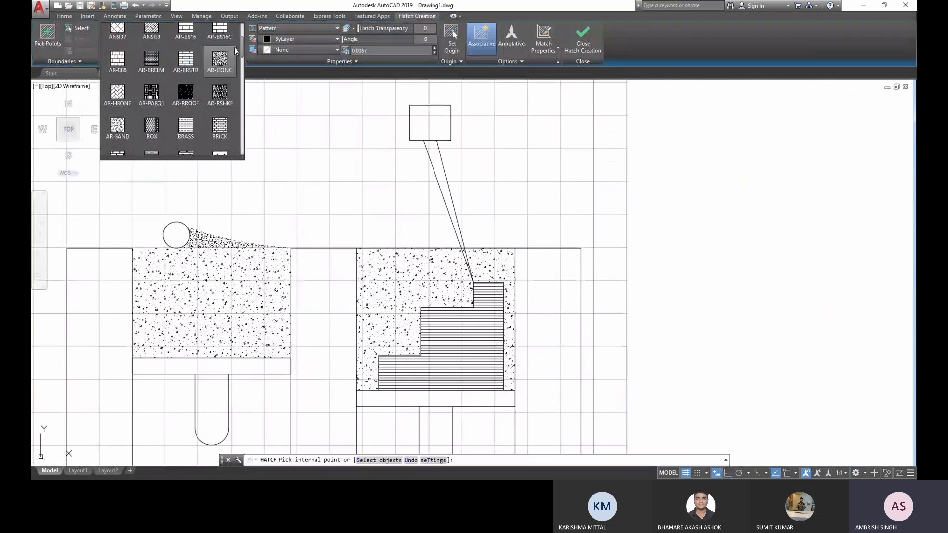
pyautogui.scroll(3, 234, 47)
pyautogui.click(121, 37)
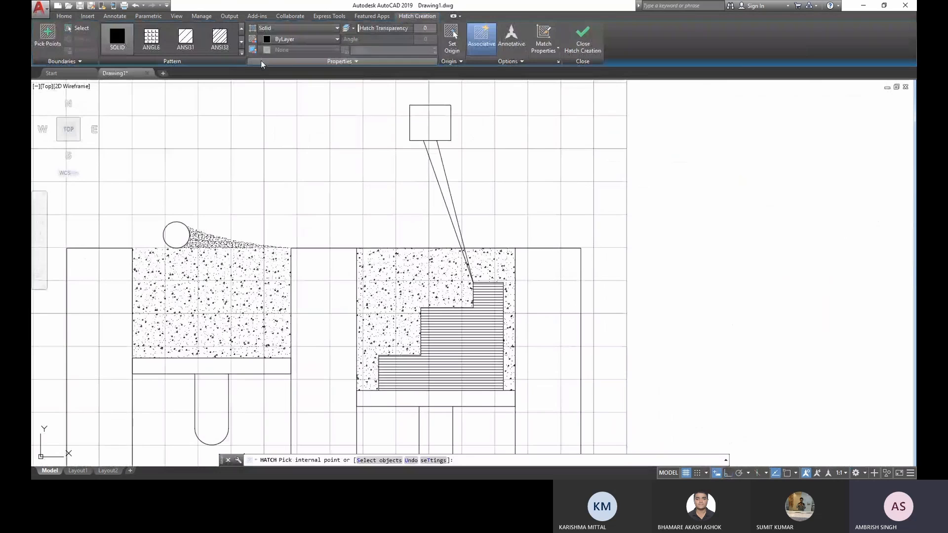
pyautogui.click(296, 41)
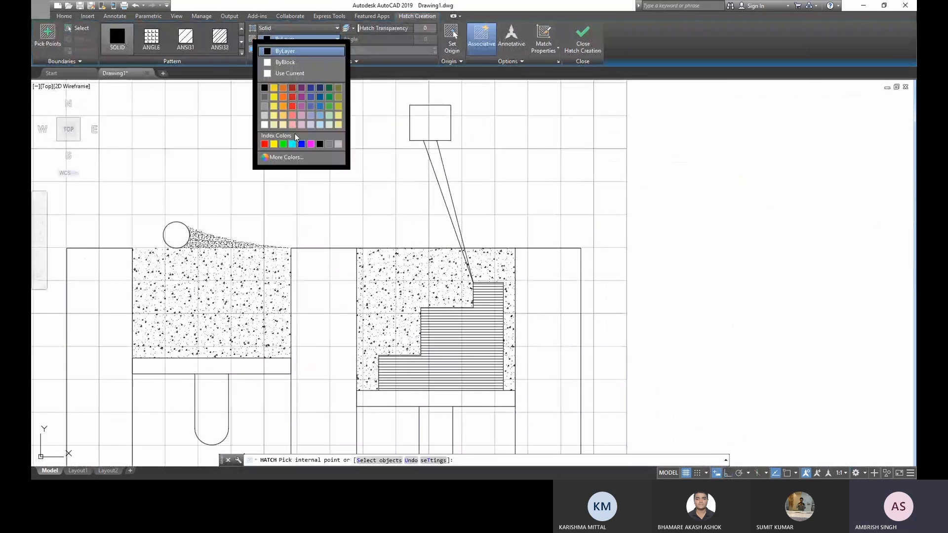
pyautogui.click(265, 144)
pyautogui.click(437, 162)
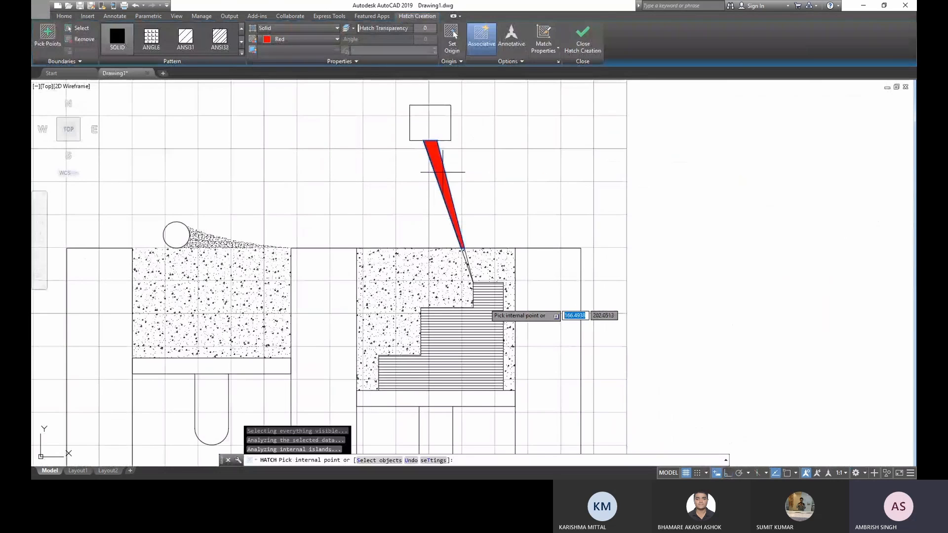
pyautogui.scroll(8, 465, 258)
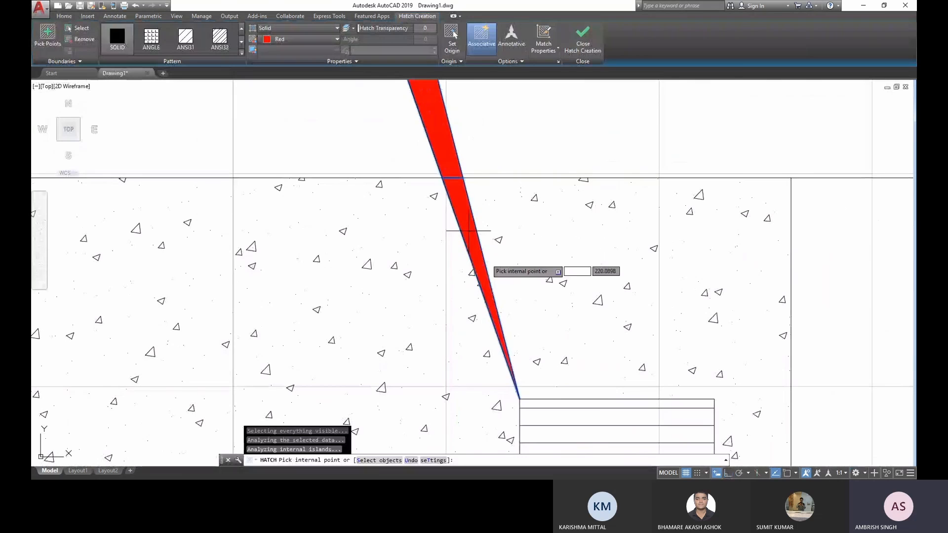
pyautogui.scroll(-2, 477, 228)
pyautogui.scroll(-2, 506, 186)
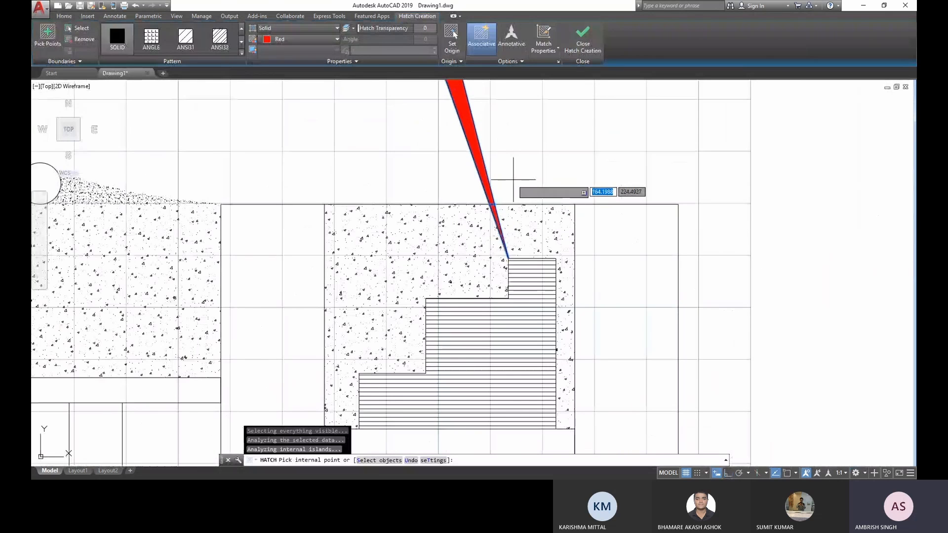
pyautogui.press('Return')
# - Hatch the three tall vertical rectangles with a solid grey fill, colour 147,149,152
pyautogui.scroll(-2, 523, 185)
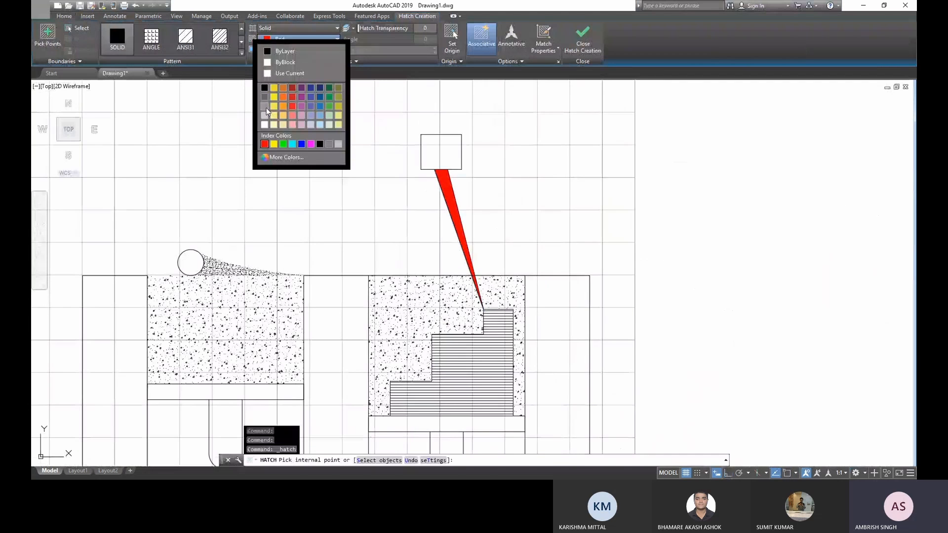
pyautogui.click(266, 107)
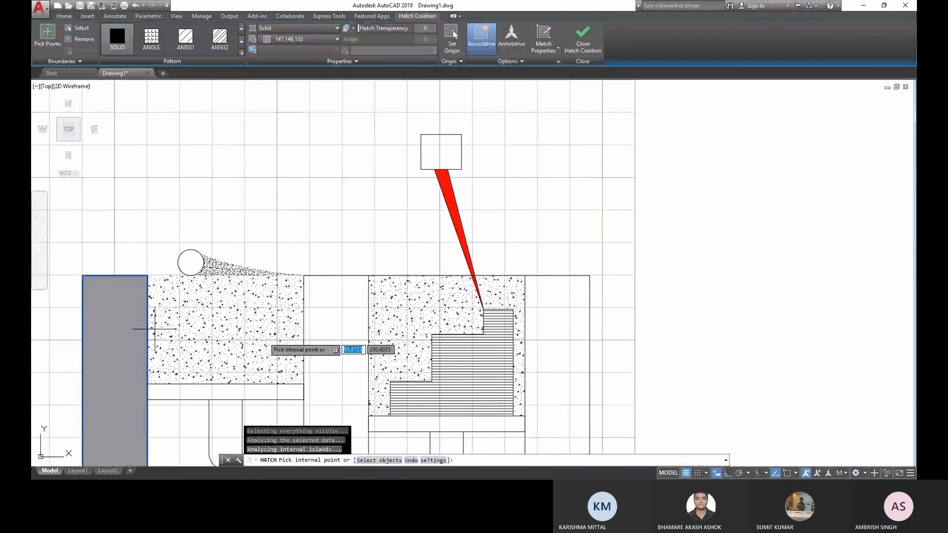
pyautogui.click(345, 314)
pyautogui.click(556, 340)
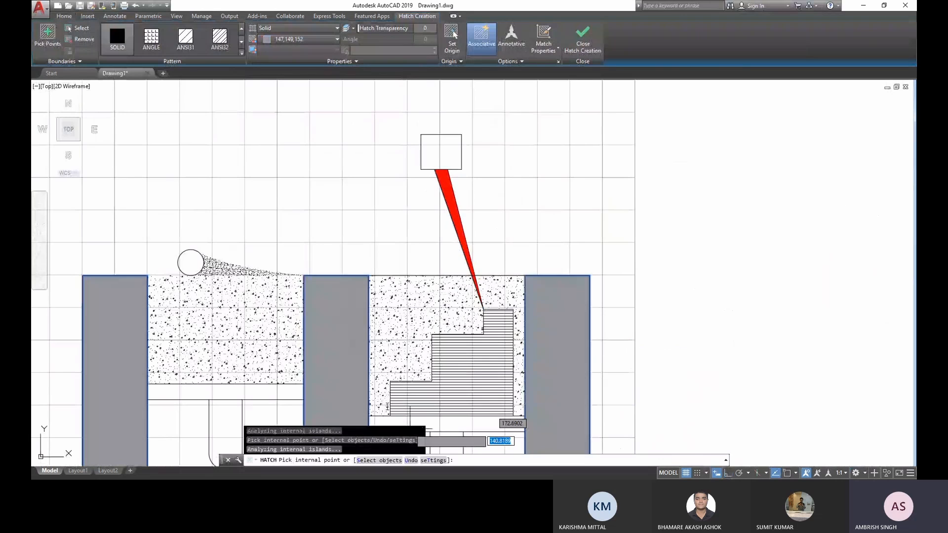
# - Hatch the two horizontal bars and the round-ended stems beneath them with a solid light grey fill, colour 199,200,202
pyautogui.moveTo(387, 405); pyautogui.dragTo(368, 241, button='middle')
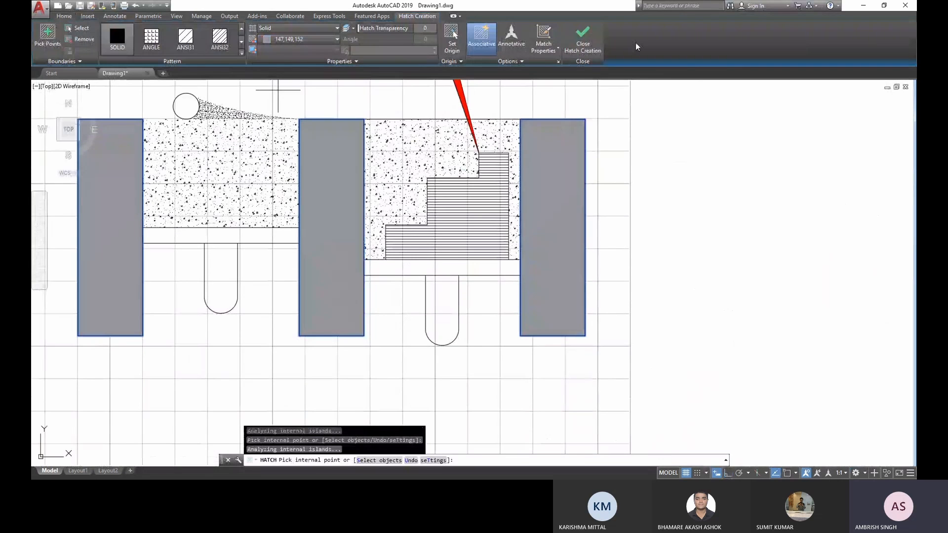
pyautogui.click(301, 39)
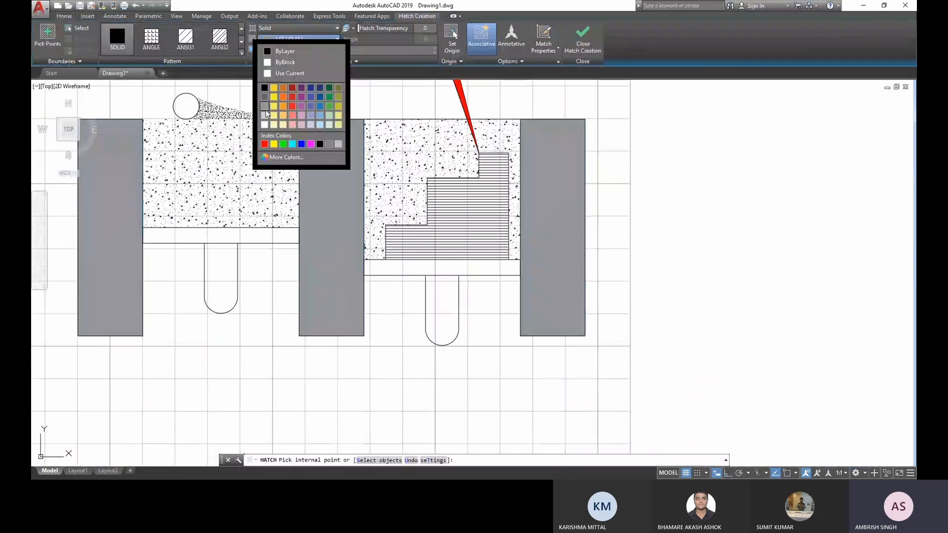
pyautogui.click(265, 111)
pyautogui.click(225, 265)
pyautogui.click(228, 236)
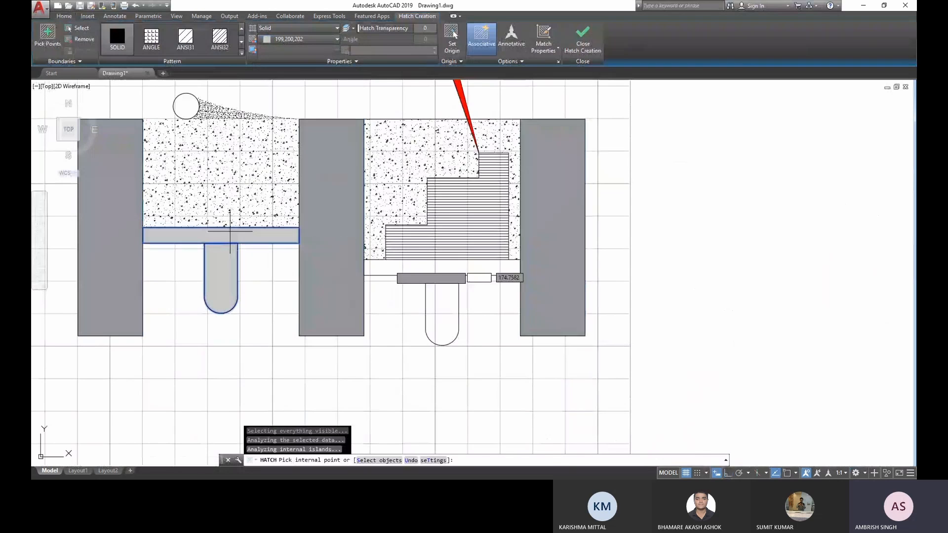
pyautogui.click(424, 267)
pyautogui.click(438, 297)
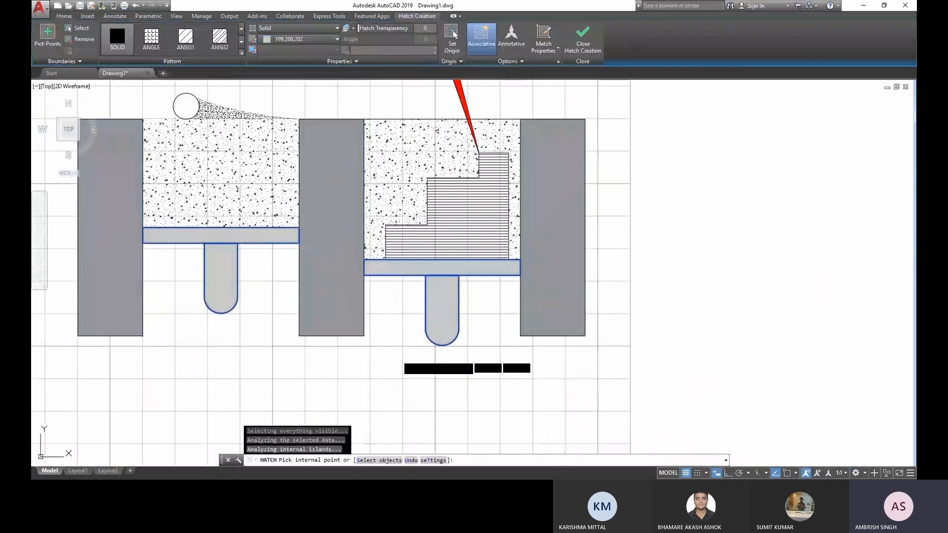
# - Add every strip between the staircase's horizontal lines to the solid 199,200,202 hatch, from the bottom strip up to the highest step
pyautogui.moveTo(434, 264); pyautogui.dragTo(388, 361, button='middle')
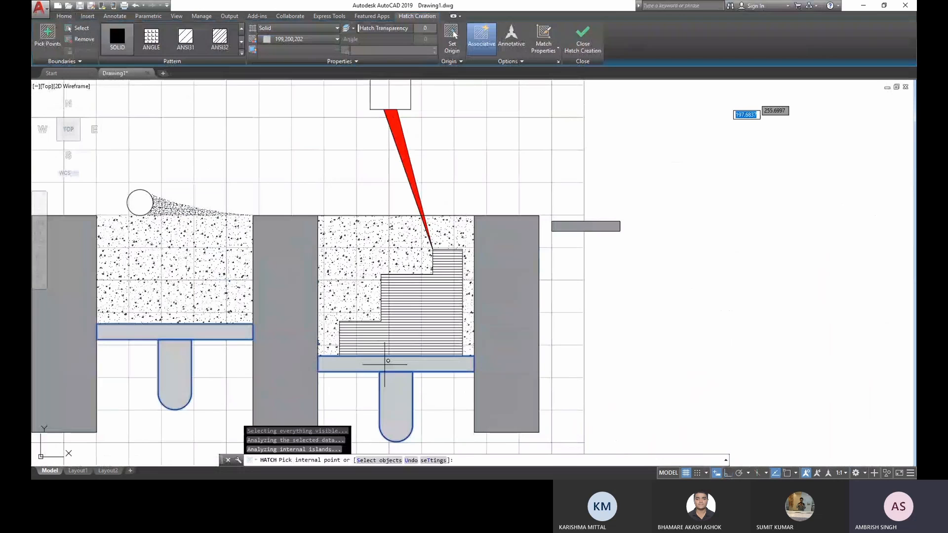
pyautogui.scroll(4, 388, 360)
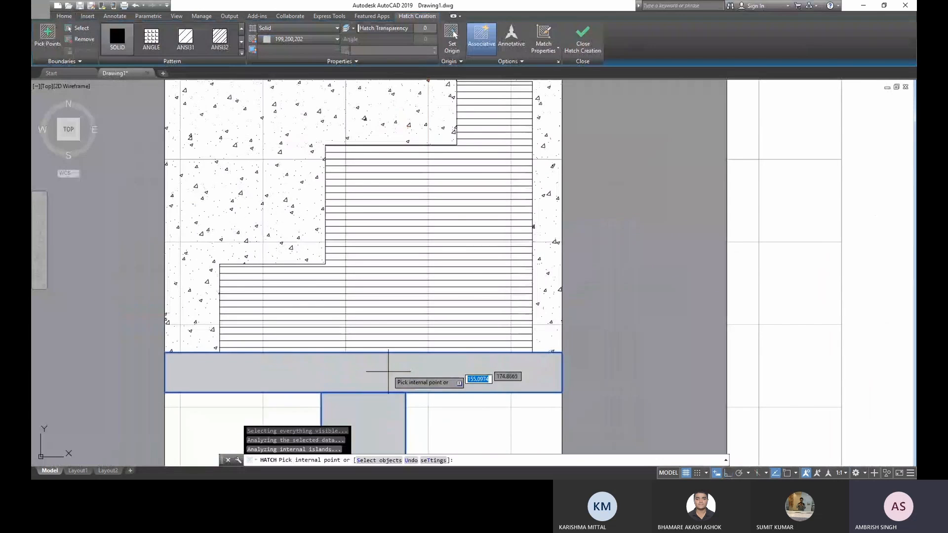
pyautogui.scroll(2, 397, 346)
pyautogui.click(399, 339)
pyautogui.click(401, 328)
pyautogui.click(405, 317)
pyautogui.click(408, 306)
pyautogui.click(412, 295)
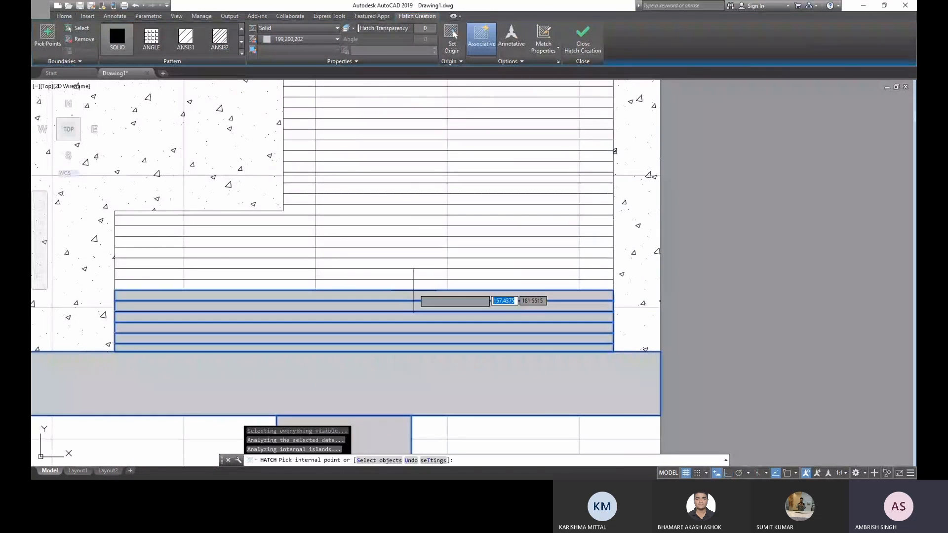
pyautogui.click(416, 284)
pyautogui.click(412, 265)
pyautogui.click(414, 272)
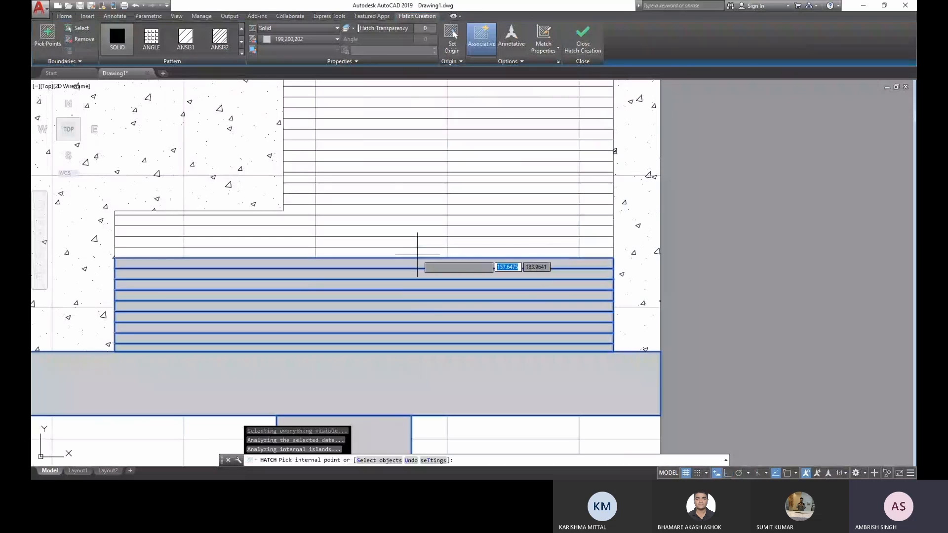
pyautogui.click(417, 252)
pyautogui.click(419, 241)
pyautogui.click(420, 231)
pyautogui.click(422, 220)
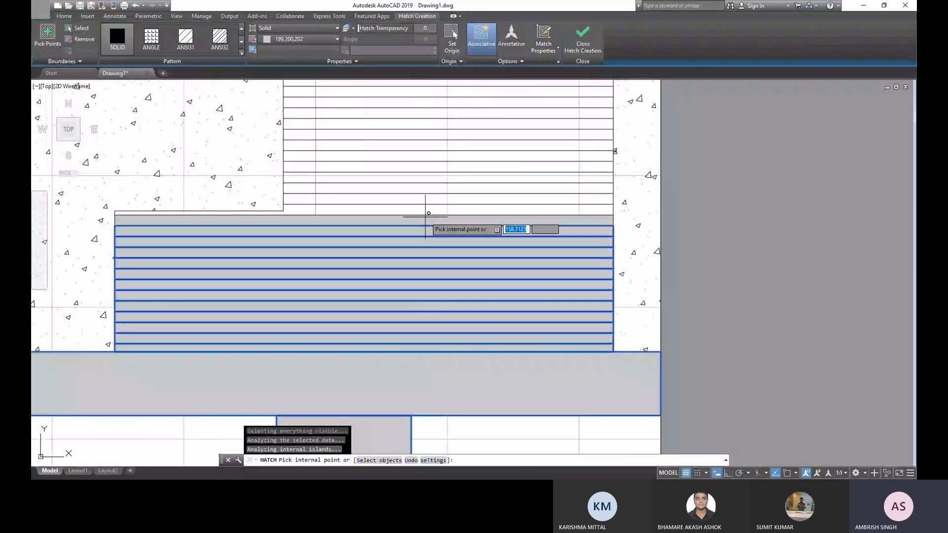
pyautogui.click(424, 209)
pyautogui.click(424, 199)
pyautogui.click(425, 189)
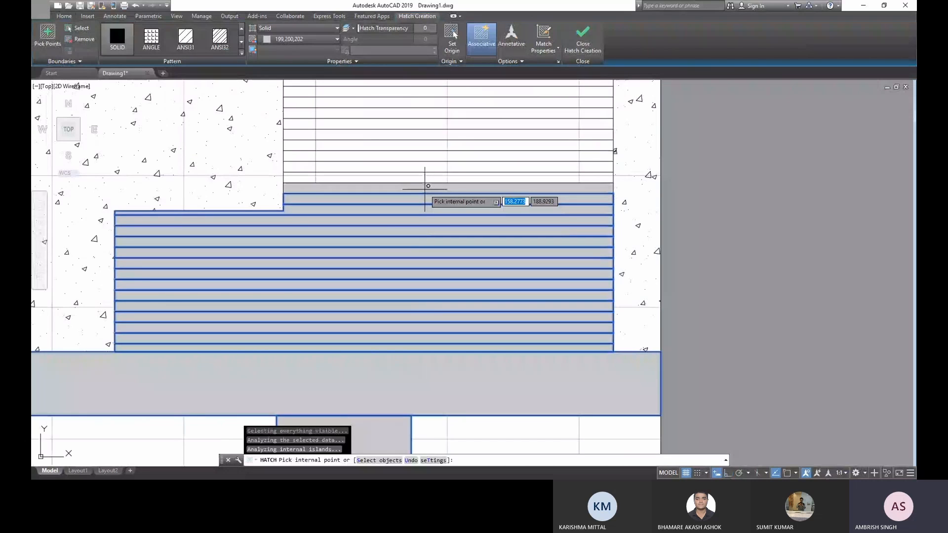
pyautogui.moveTo(425, 189)
pyautogui.mouseDown(button='middle')
pyautogui.moveTo(401, 265)
pyautogui.moveTo(377, 298)
pyautogui.mouseUp(button='middle')
pyautogui.click(378, 298)
pyautogui.click(381, 287)
pyautogui.click(387, 276)
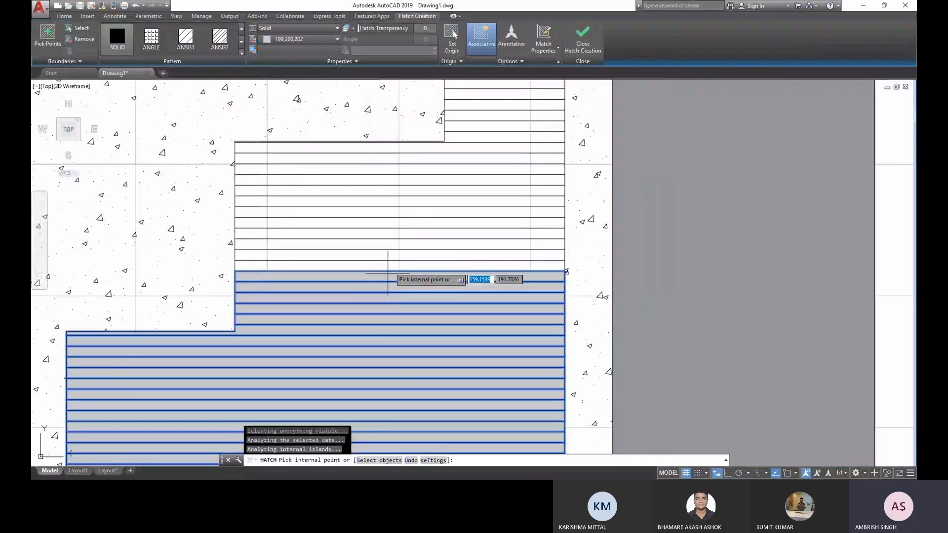
pyautogui.click(392, 266)
pyautogui.click(397, 255)
pyautogui.click(401, 245)
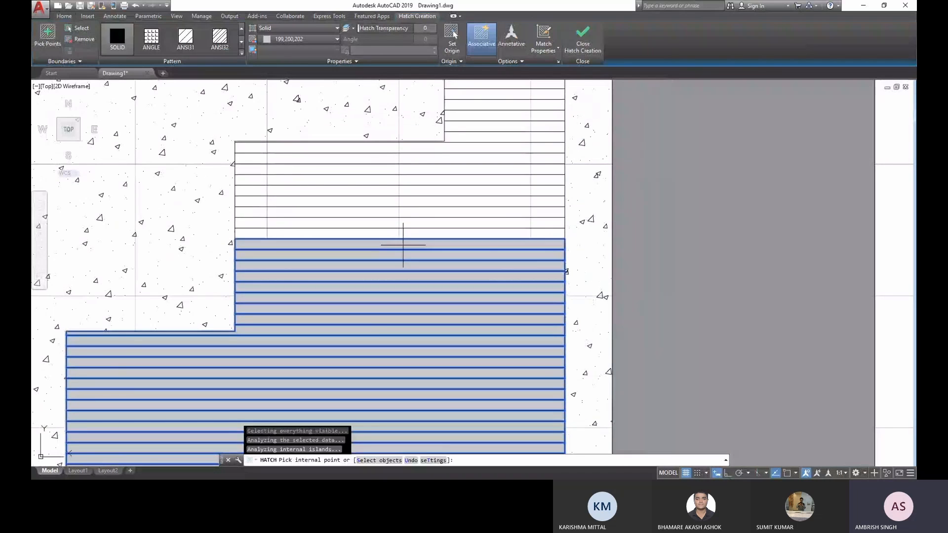
pyautogui.click(410, 234)
pyautogui.click(424, 222)
pyautogui.click(436, 212)
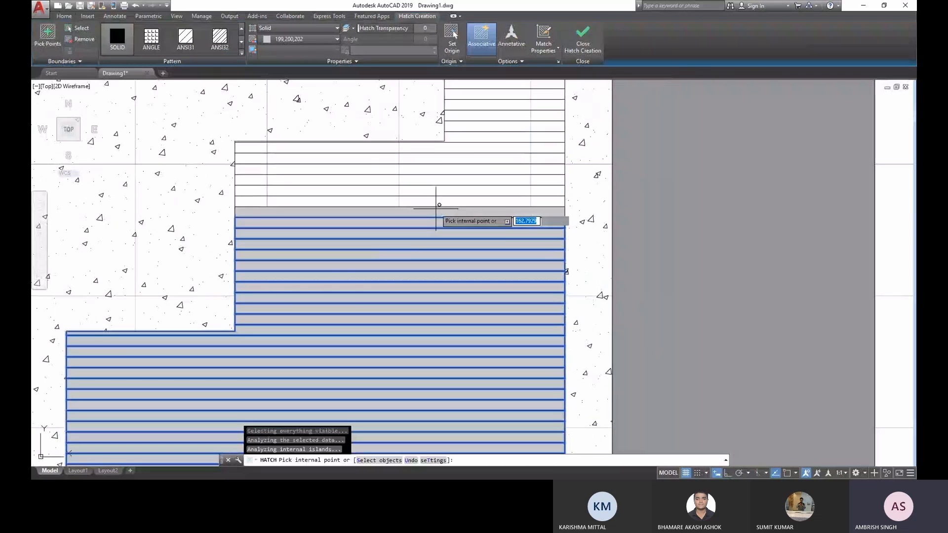
pyautogui.click(456, 201)
pyautogui.click(478, 190)
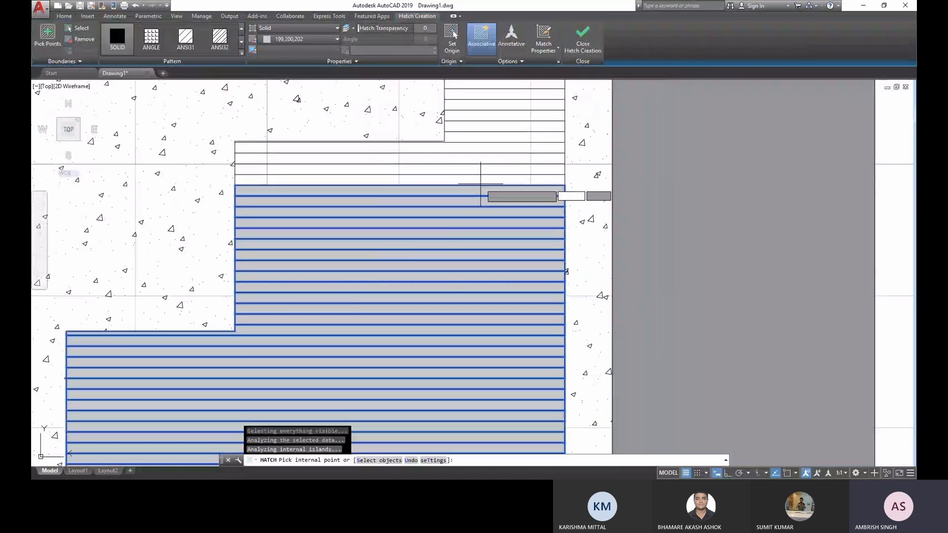
pyautogui.click(481, 179)
pyautogui.click(486, 169)
pyautogui.moveTo(494, 159); pyautogui.dragTo(462, 238, button='middle')
pyautogui.click(462, 238)
pyautogui.click(467, 226)
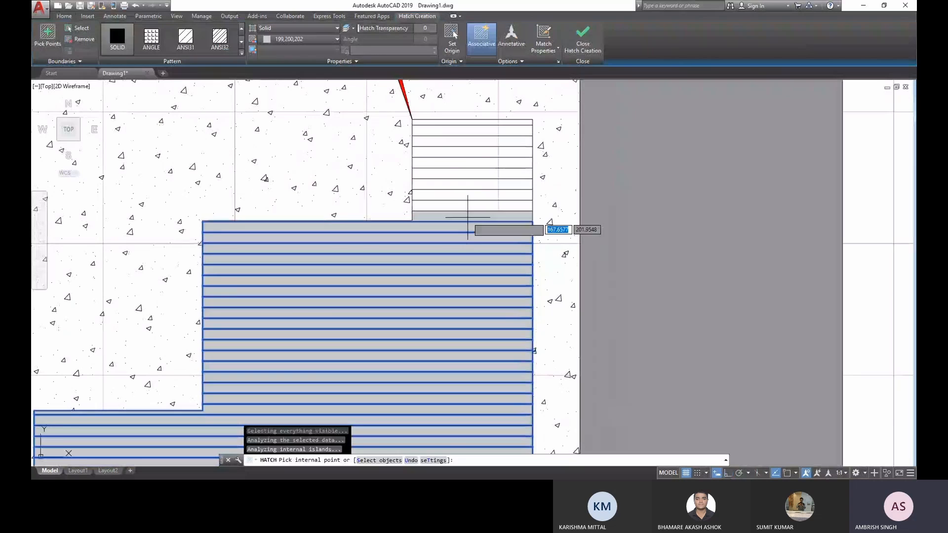
pyautogui.click(468, 217)
pyautogui.click(466, 207)
pyautogui.click(466, 196)
pyautogui.click(464, 184)
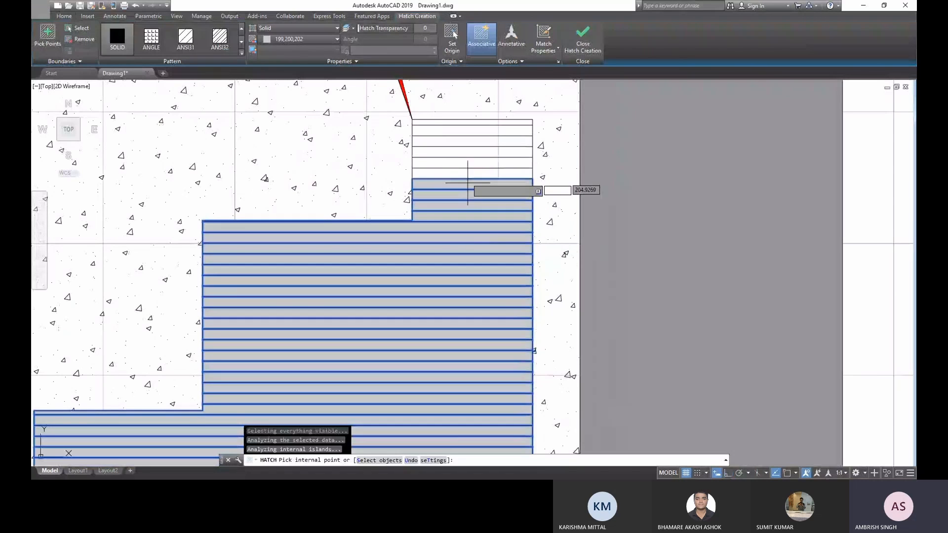
pyautogui.click(463, 175)
pyautogui.click(462, 164)
pyautogui.click(461, 153)
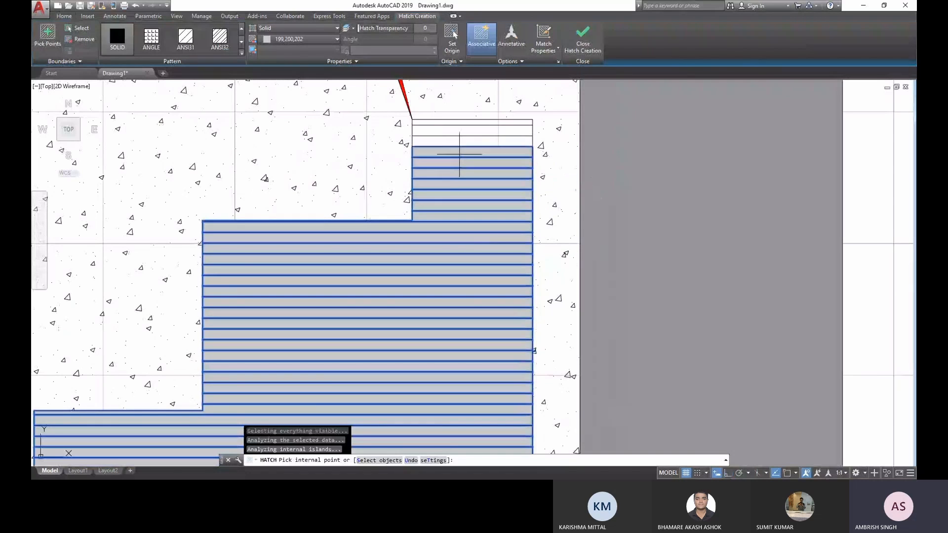
pyautogui.click(462, 142)
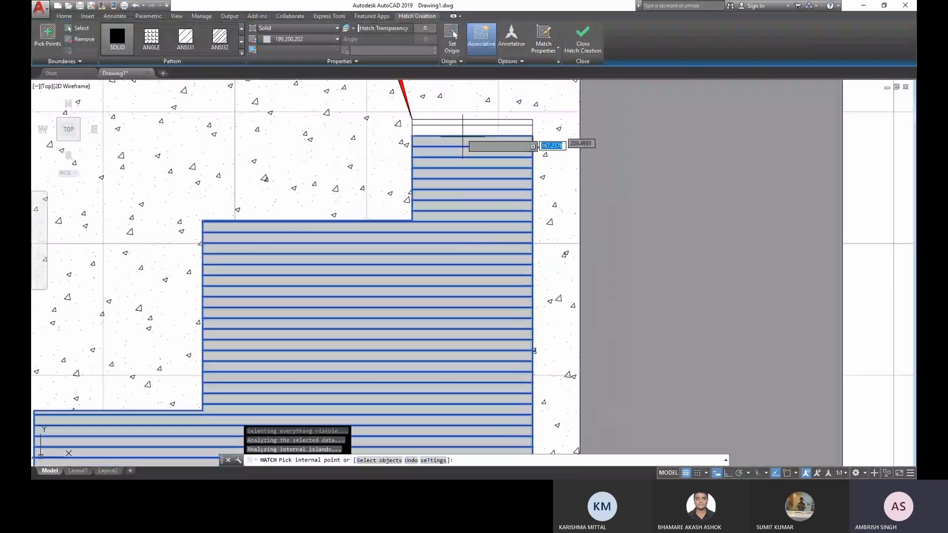
pyautogui.click(463, 130)
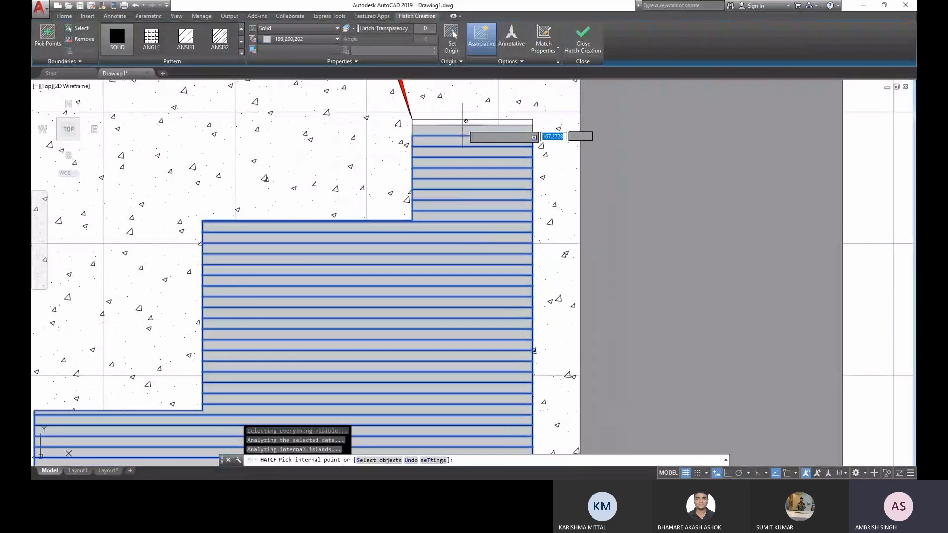
pyautogui.click(462, 123)
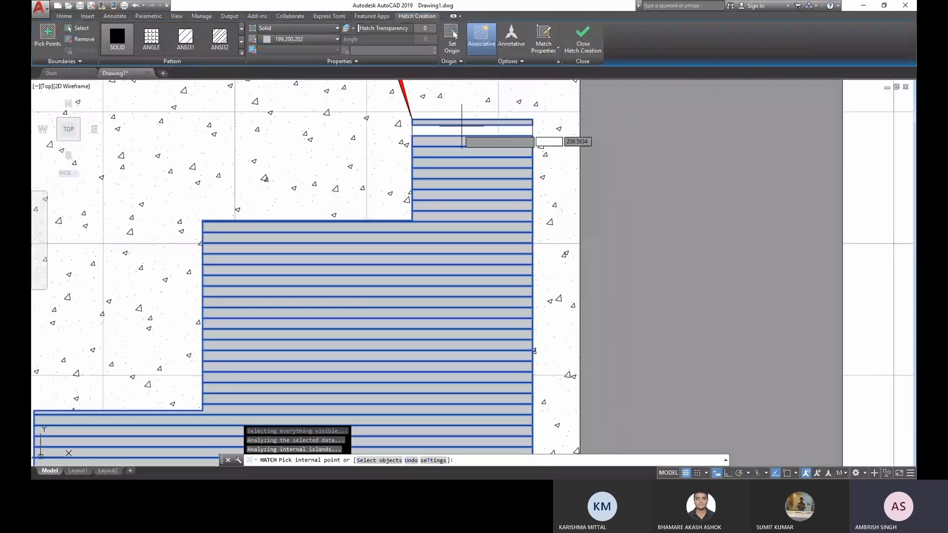
# - Finish the solid light grey hatch of the staircase strips
pyautogui.click(588, 48)
pyautogui.scroll(-4, 578, 200)
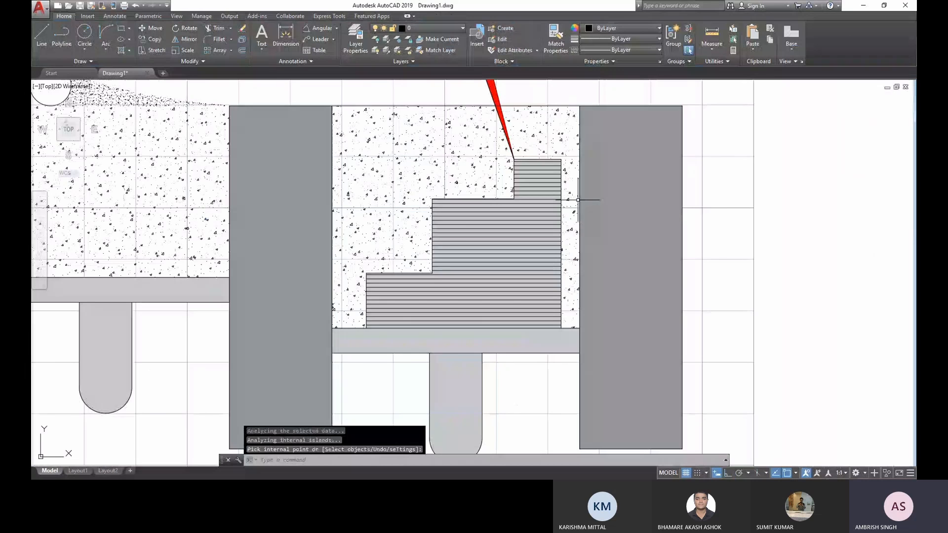
pyautogui.scroll(-2, 578, 200)
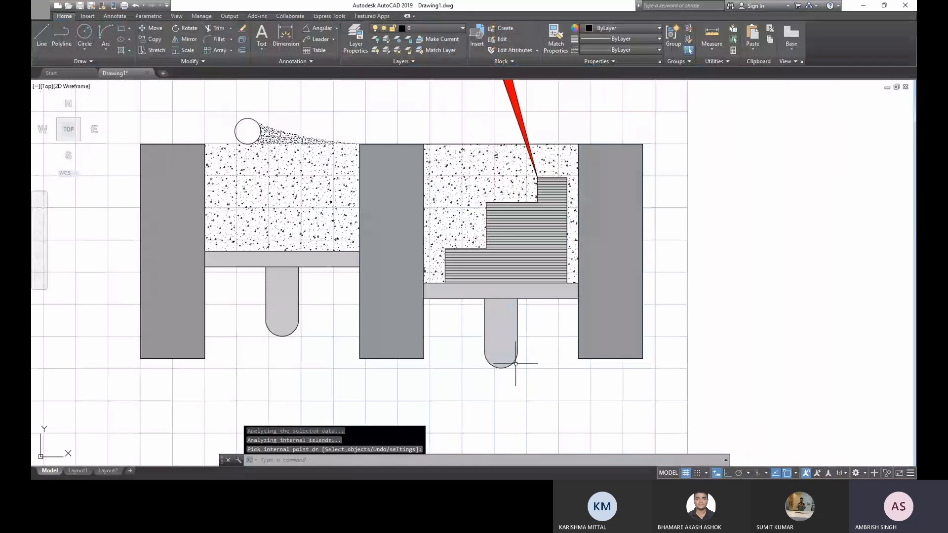
pyautogui.scroll(-2, 513, 370)
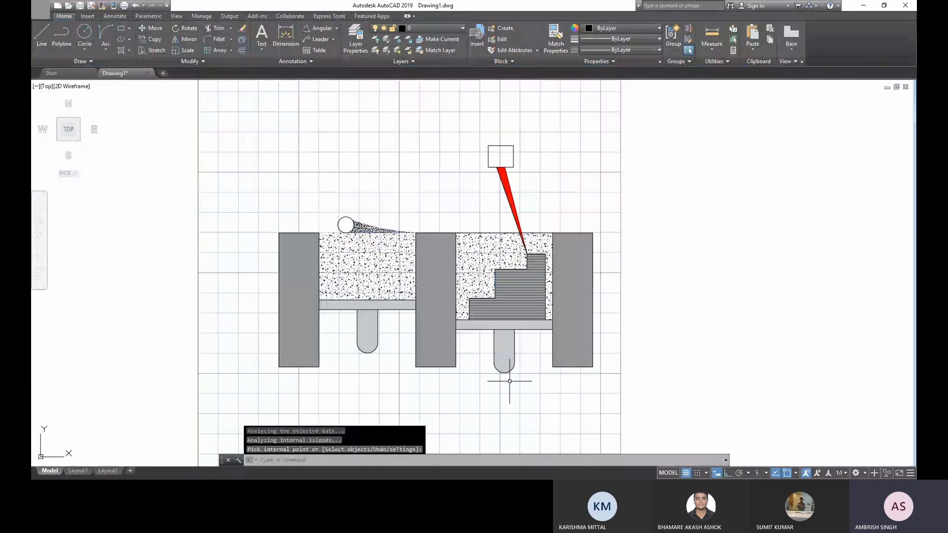
# - Hatch the small circle above the first concrete area with a solid yellow fill, colour 241,235,31
pyautogui.click(297, 38)
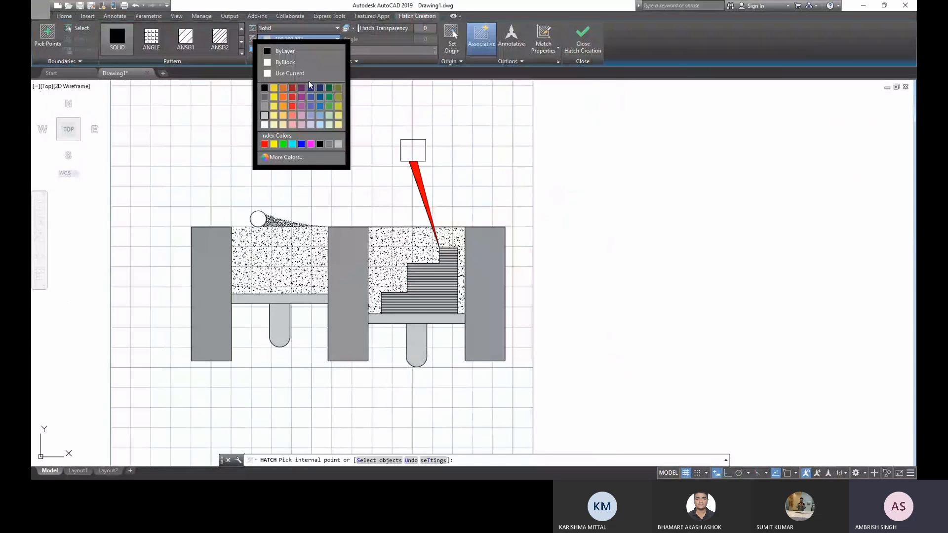
pyautogui.click(283, 97)
pyautogui.click(257, 217)
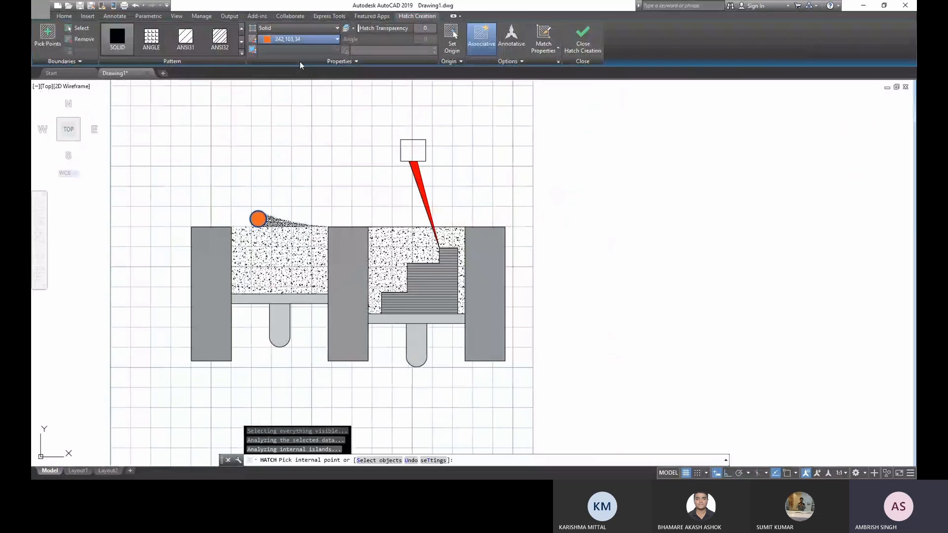
pyautogui.press('Escape')
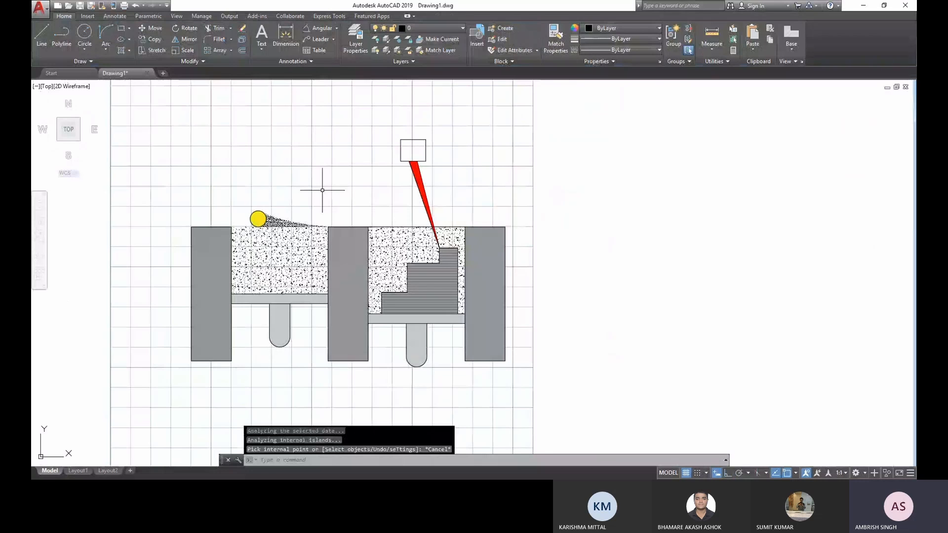
# - Hatch the small rectangle at the wide end of the red wedge with a solid black fill
pyautogui.scroll(3, 322, 190)
pyautogui.click(121, 50)
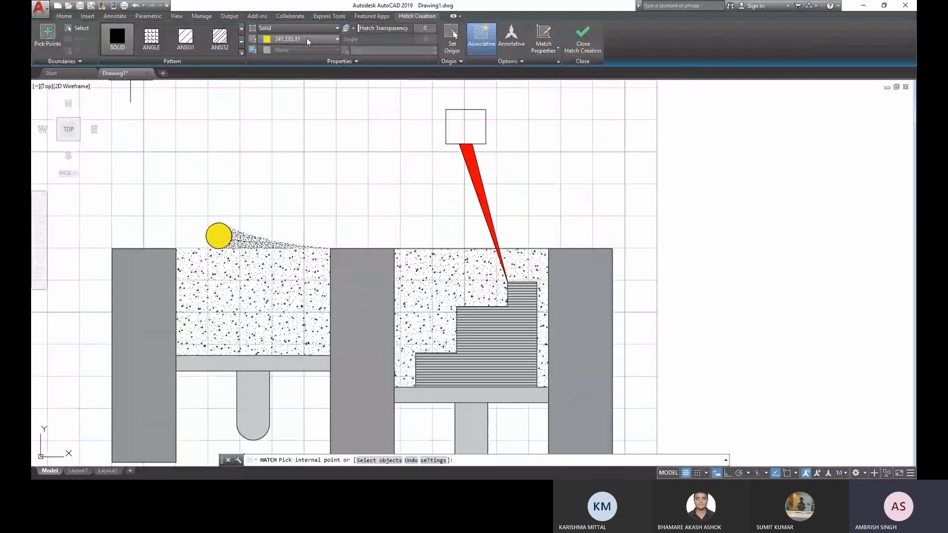
pyautogui.click(466, 127)
pyautogui.press('Return')
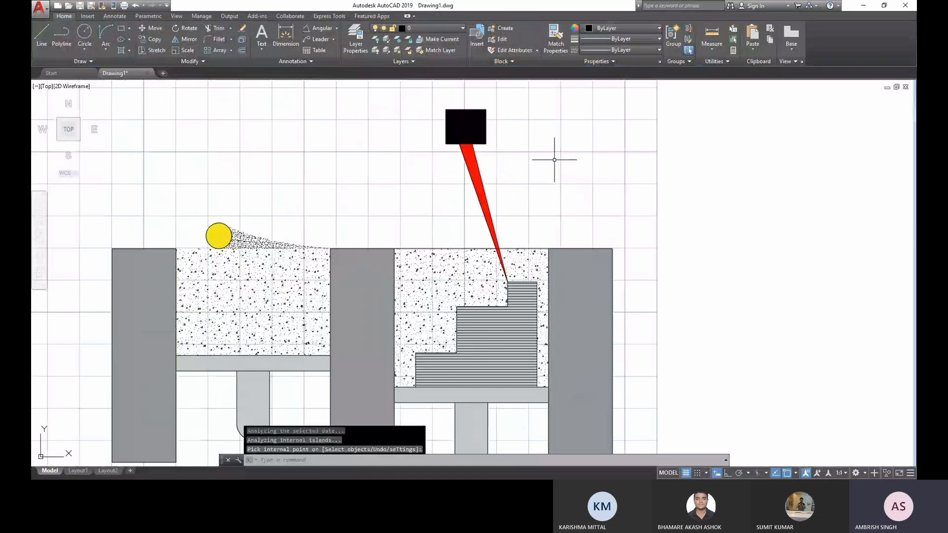
# - Erase the horizontal line along the upper edge of the concrete area that contains the staircase
pyautogui.scroll(-2, 554, 159)
pyautogui.scroll(5, 548, 167)
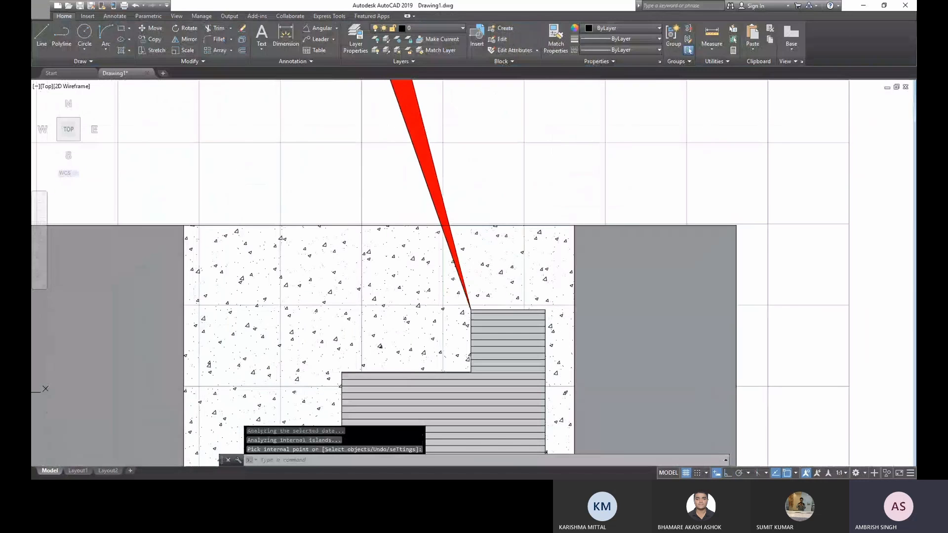
pyautogui.click(281, 226)
pyautogui.press('Delete')
pyautogui.scroll(-5, 280, 272)
pyautogui.moveTo(428, 217); pyautogui.dragTo(553, 175, button='middle')
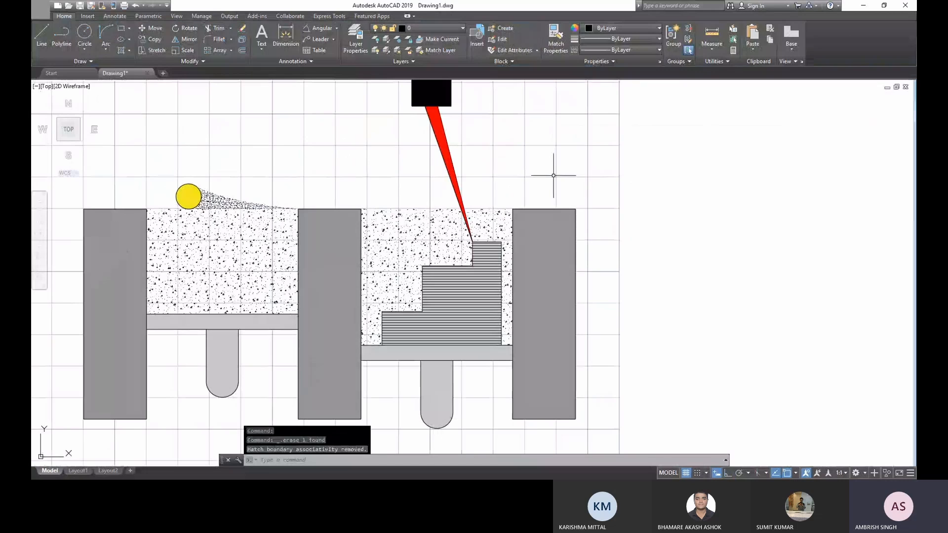
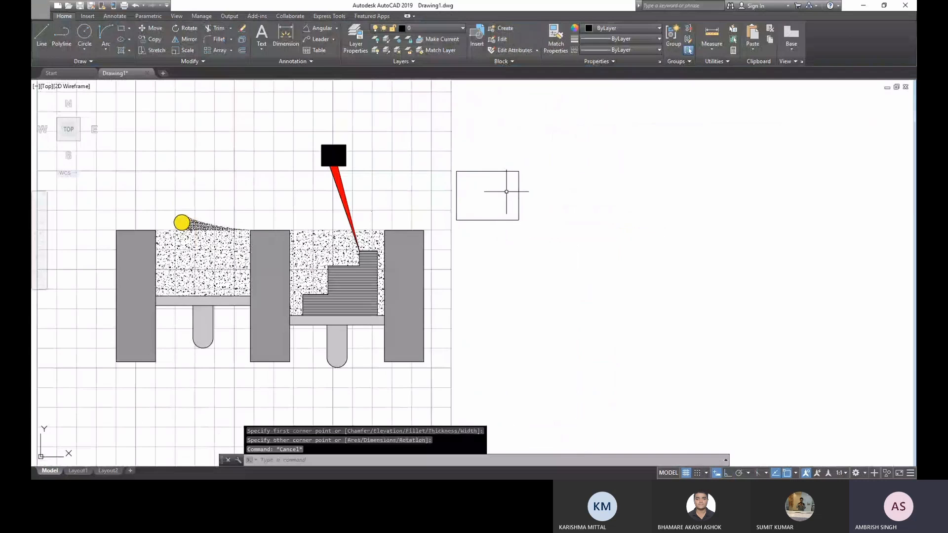
# - Draw an arc bulging above the empty rectangle's upper edge, defined by start point, end point and tangent direction
pyautogui.scroll(-2, 506, 191)
pyautogui.scroll(4, 500, 179)
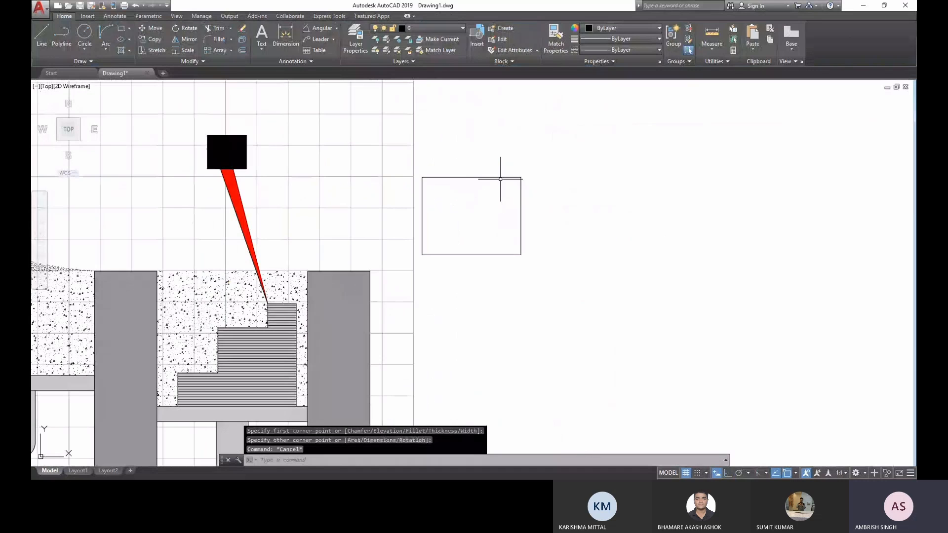
pyautogui.write('a')
pyautogui.press('Return')
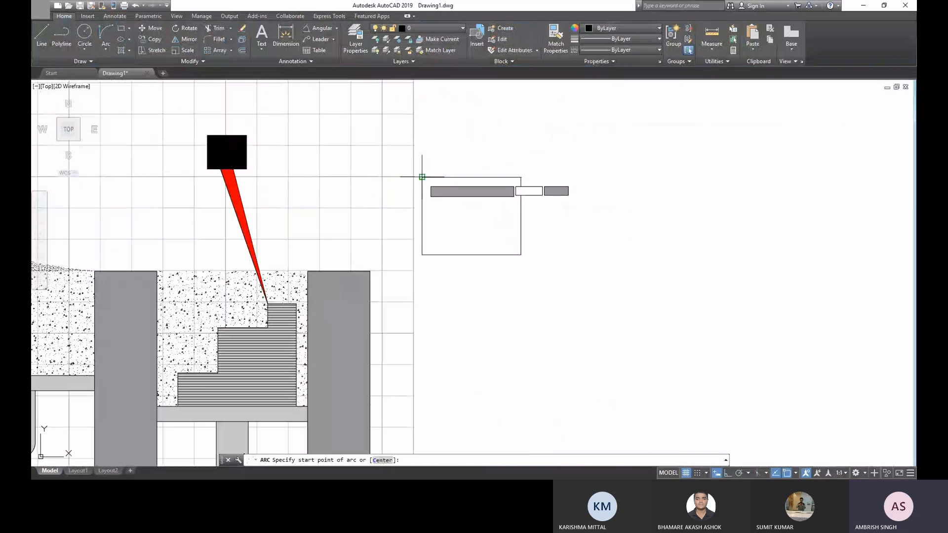
pyautogui.click(422, 176)
pyautogui.write('e')
pyautogui.press('Return')
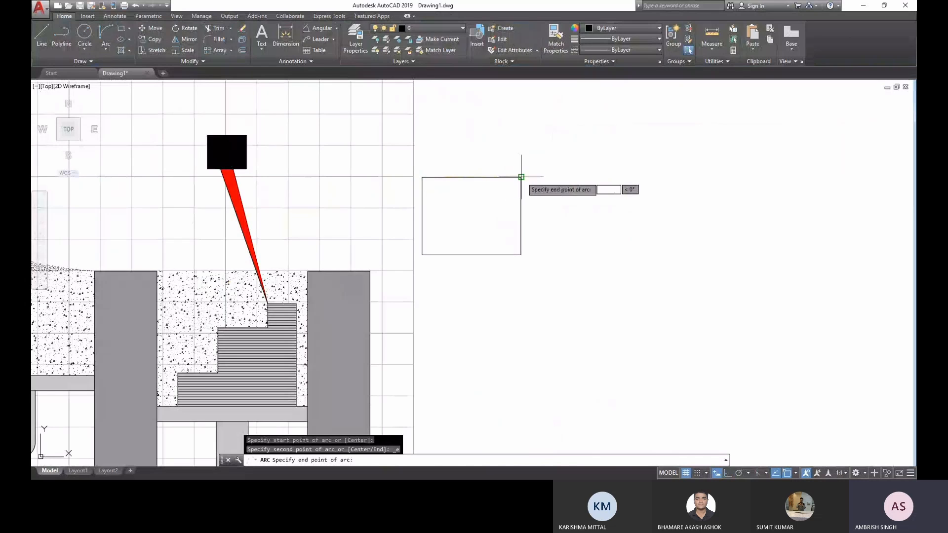
pyautogui.click(506, 176)
pyautogui.write('d')
pyautogui.press('Return')
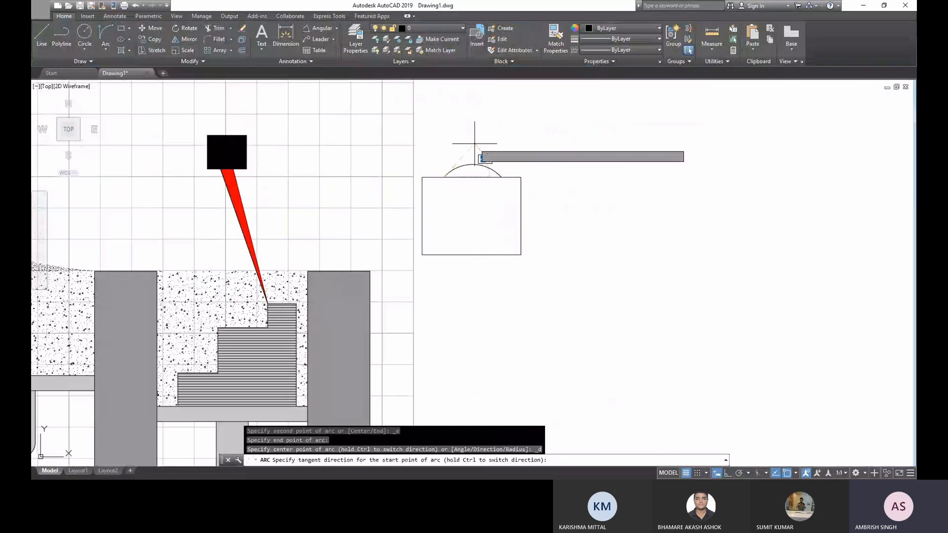
pyautogui.click(474, 144)
# - Draw a second start-end-direction arc between the same endpoints, sagging below the rectangle's upper edge to form a lens shape
pyautogui.scroll(5, 476, 174)
pyautogui.press('Return')
pyautogui.click(394, 182)
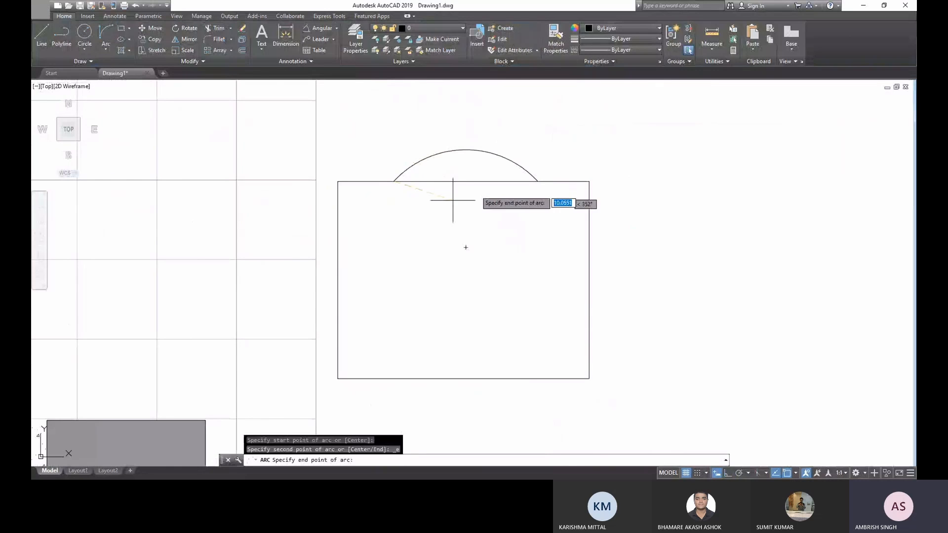
pyautogui.click(538, 181)
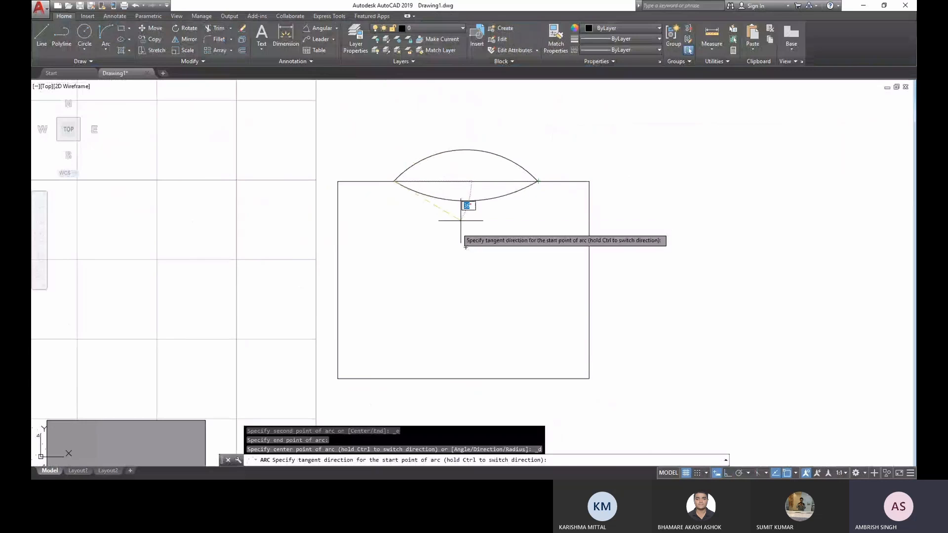
pyautogui.press('Escape')
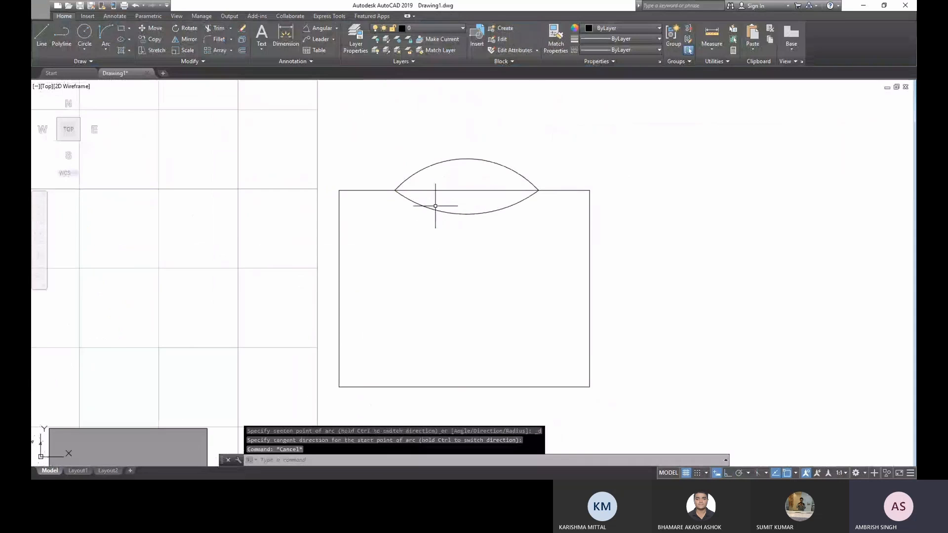
# - Trim away the part of the rectangle's upper edge that crosses the lens shape
pyautogui.click(215, 28)
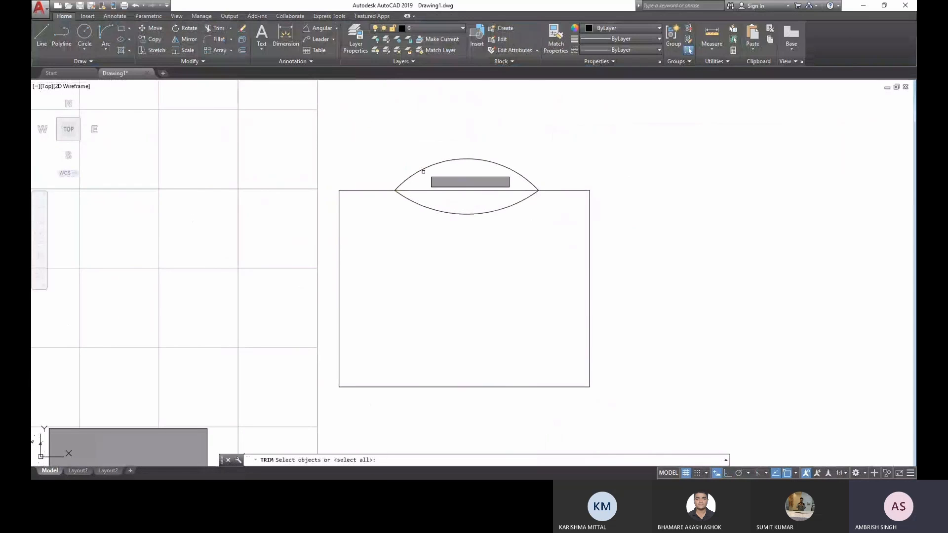
pyautogui.click(424, 167)
pyautogui.press('Return')
pyautogui.press('Escape')
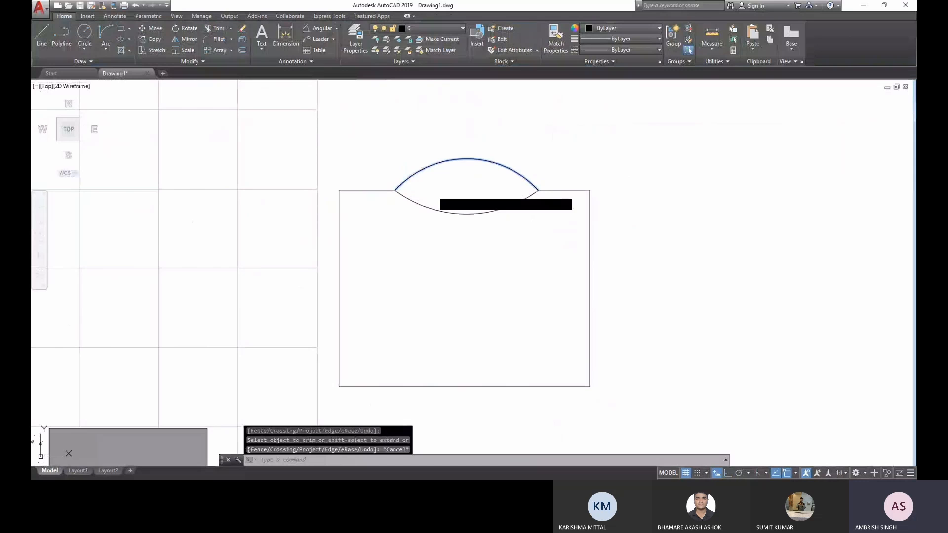
# - Try to stretch the rectangle's lower edge upward by its midpoint and undo the change
pyautogui.scroll(-5, 447, 298)
pyautogui.click(448, 303)
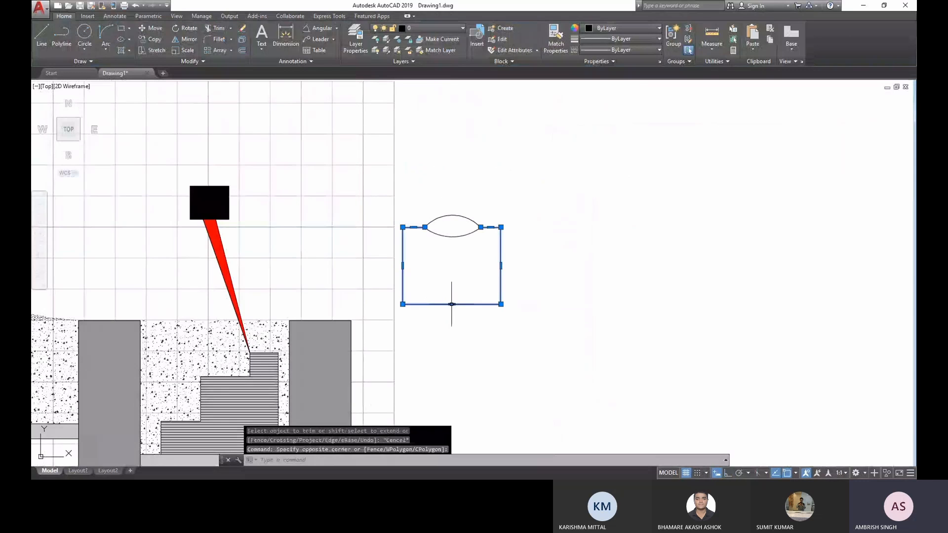
pyautogui.click(451, 304)
pyautogui.scroll(5, 459, 242)
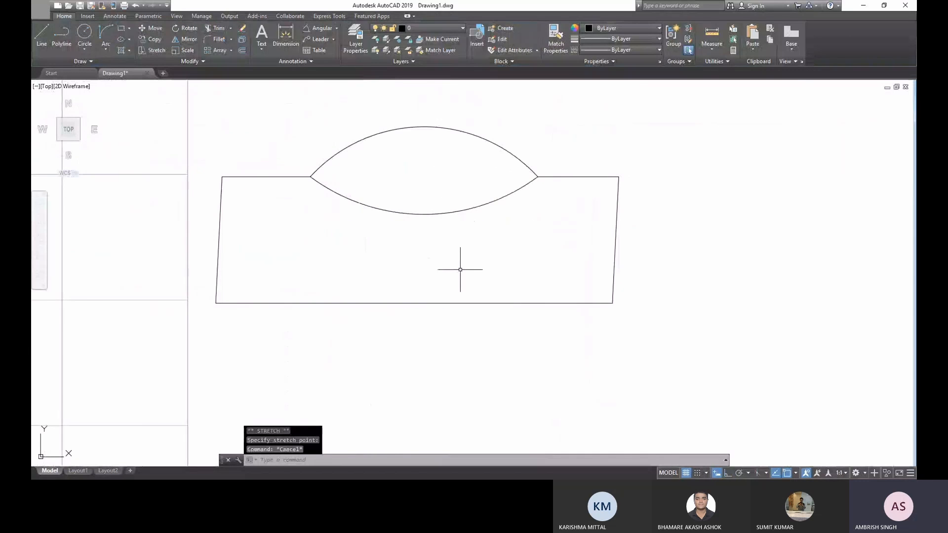
pyautogui.hotkey('ctrl', 'z')
pyautogui.hotkey('ctrl', 'z')
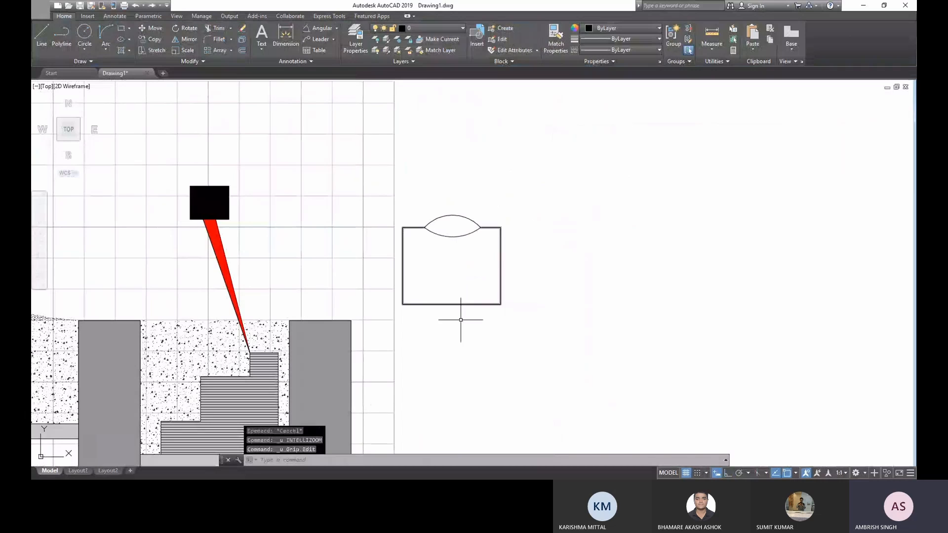
# - Stretch the rectangle's lower edge straight up by its midpoint to make the rectangle shallower
pyautogui.click(461, 320)
pyautogui.click(430, 290)
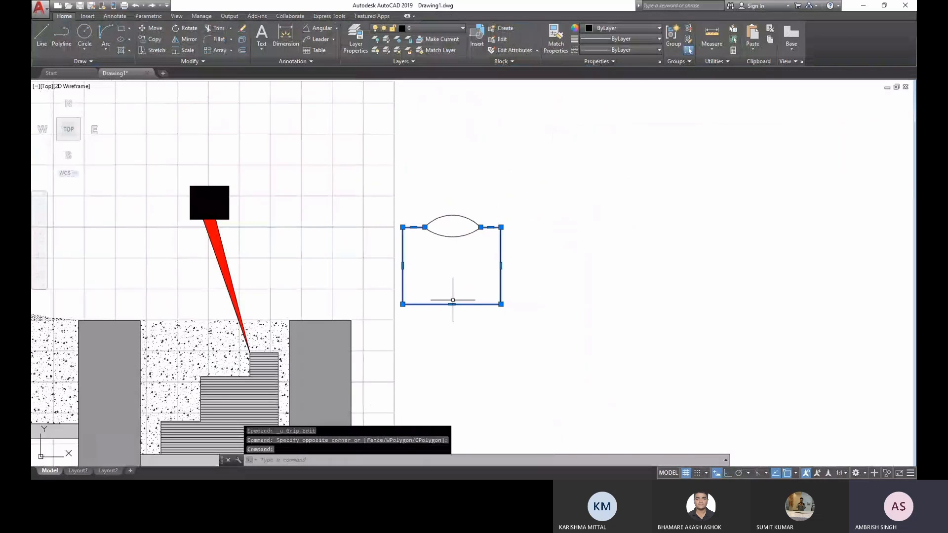
pyautogui.click(452, 304)
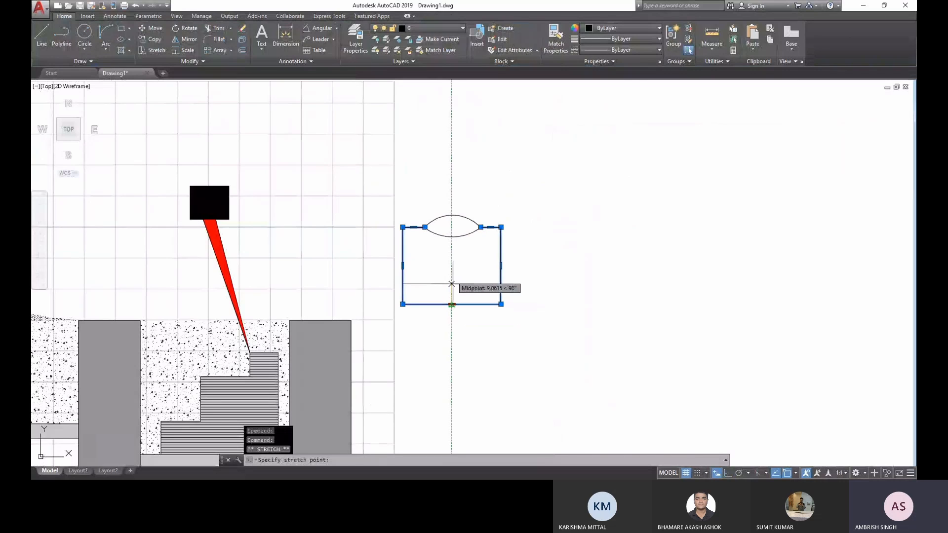
pyautogui.click(451, 251)
pyautogui.press('Escape')
pyautogui.scroll(6, 478, 243)
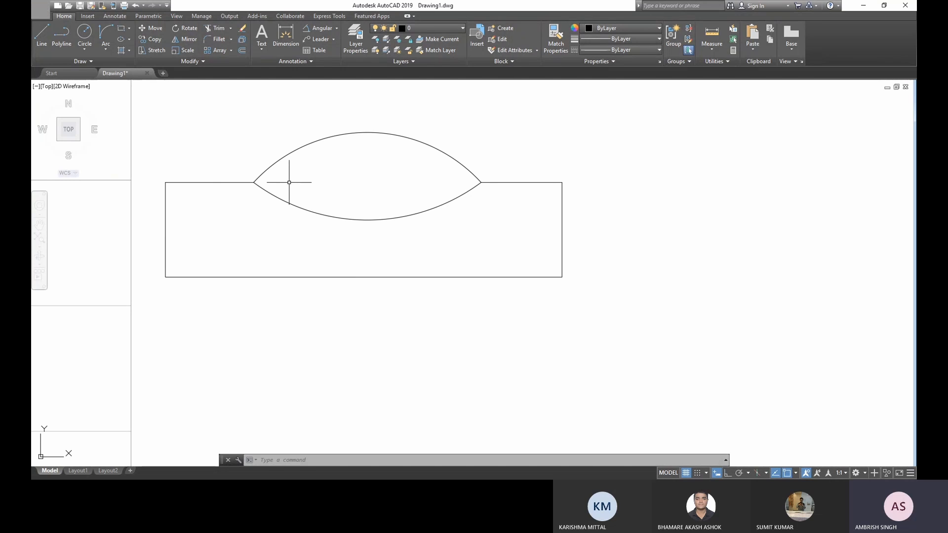
# - Hatch the lens shape with a GR_CYLIN gradient using the colours 153,27,30 and Yellow
pyautogui.click(128, 52)
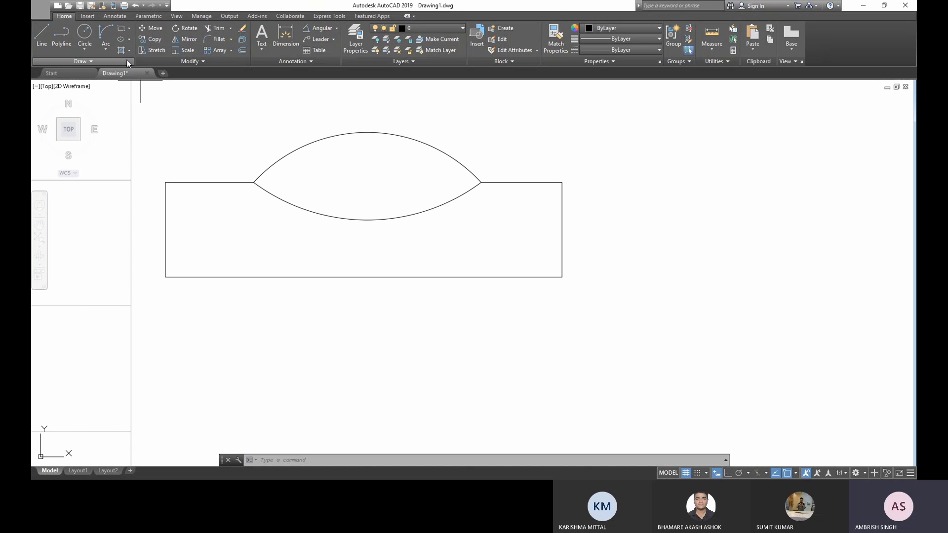
pyautogui.click(243, 53)
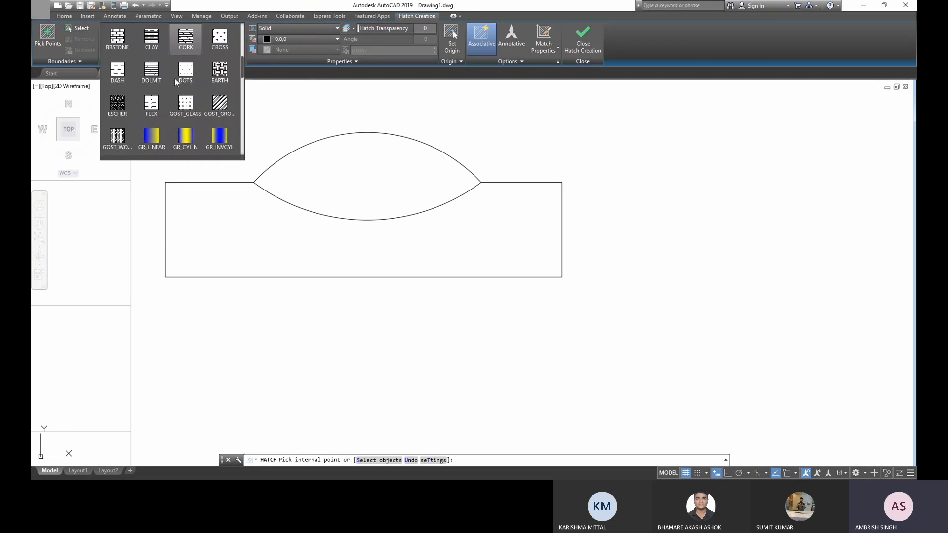
pyautogui.scroll(-1, 175, 78)
pyautogui.click(185, 104)
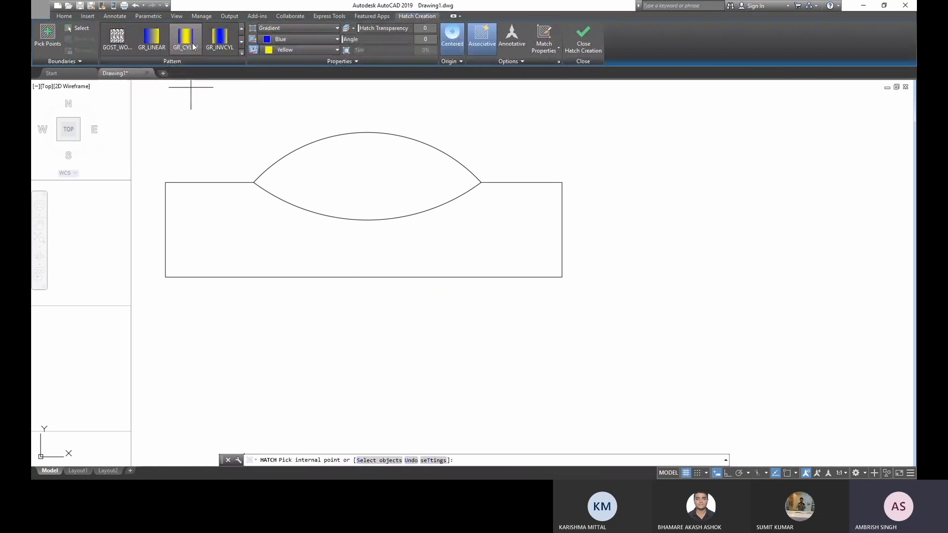
pyautogui.click(286, 39)
pyautogui.click(290, 53)
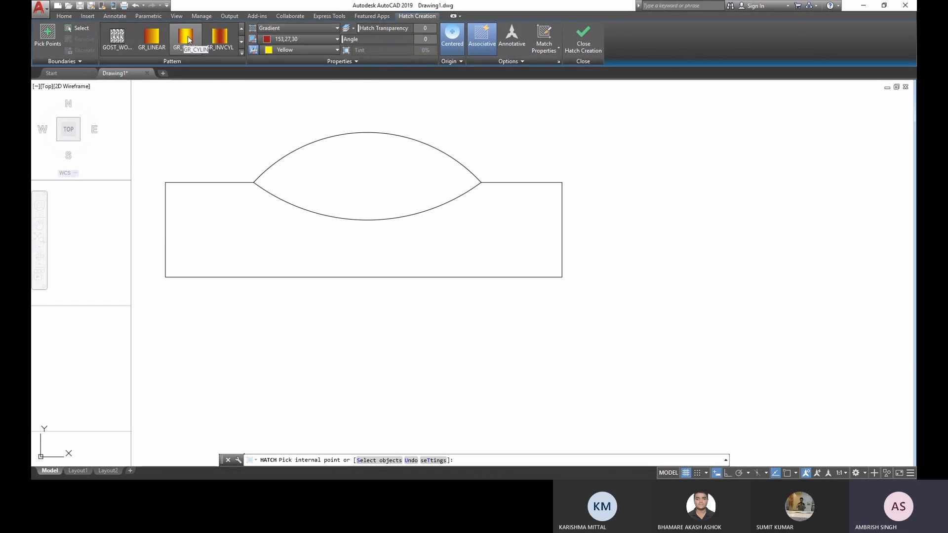
pyautogui.click(349, 167)
pyautogui.press('Escape')
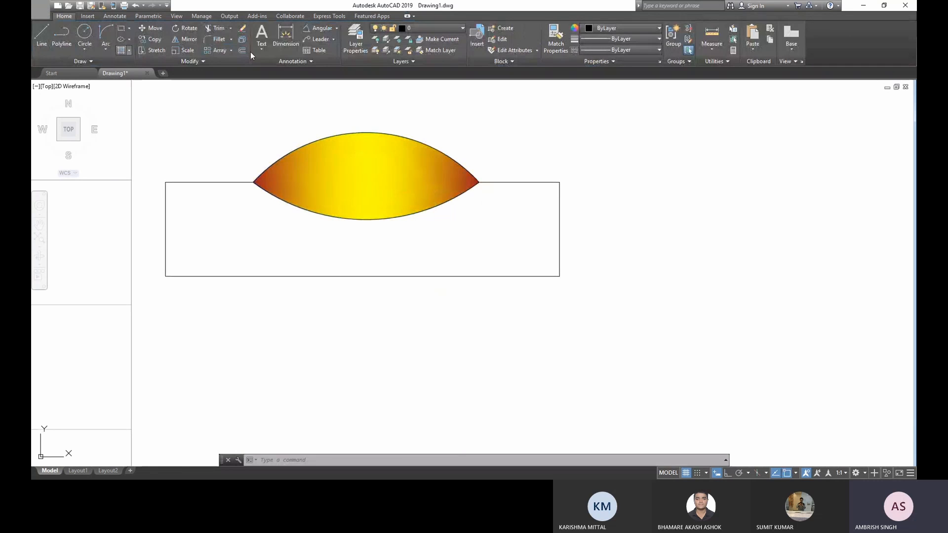
# - Hatch the rectangle around the lens with a solid grey fill, colour 147,149,152
pyautogui.click(250, 52)
pyautogui.click(263, 41)
pyautogui.click(265, 109)
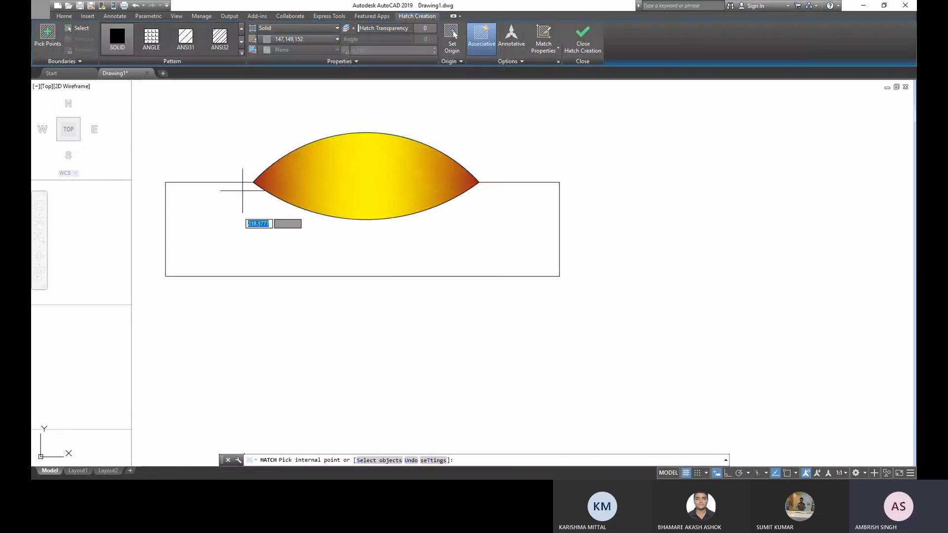
pyautogui.click(255, 192)
pyautogui.press('Escape')
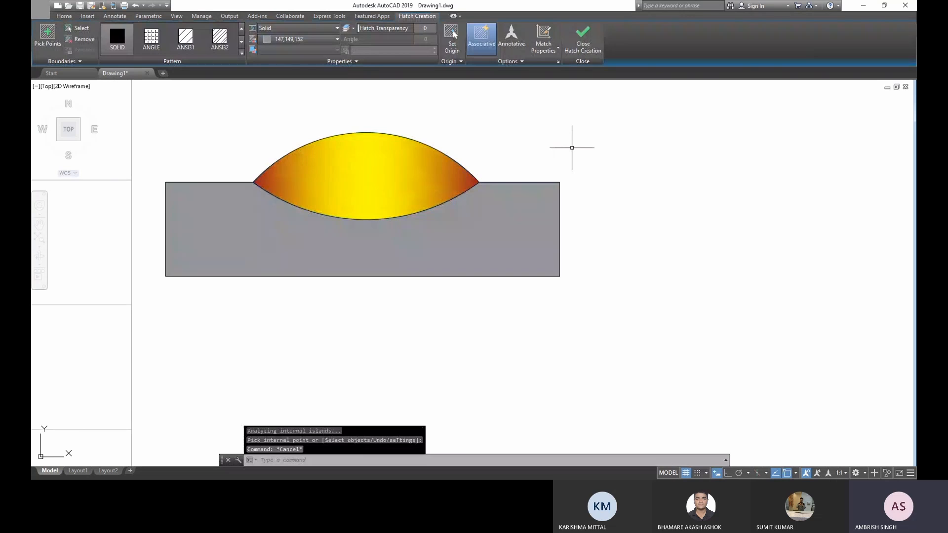
# - Cut the hatched lens and rectangle and paste them closer to the main figure, just above its last grey pillar
pyautogui.scroll(-4, 538, 286)
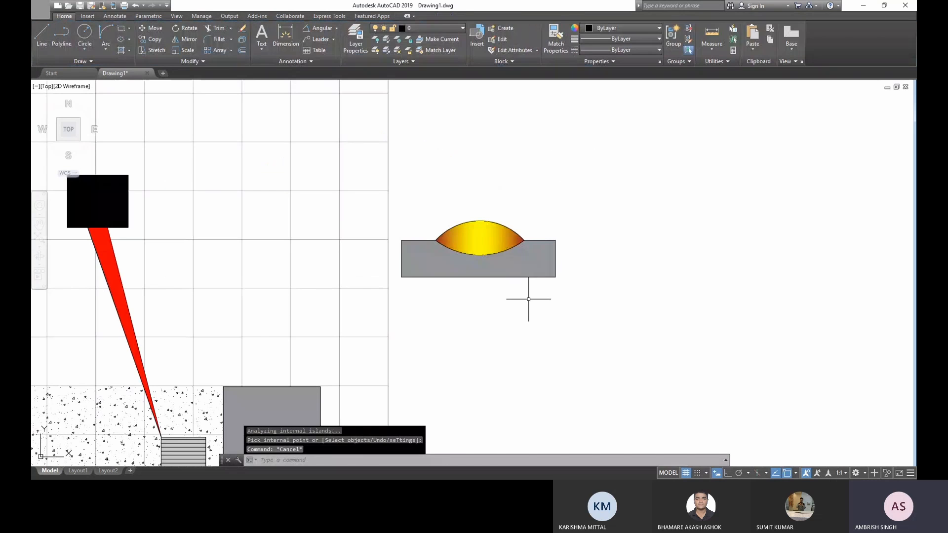
pyautogui.scroll(-2, 420, 310)
pyautogui.moveTo(419, 310); pyautogui.dragTo(469, 197, button='middle')
pyautogui.click(595, 197)
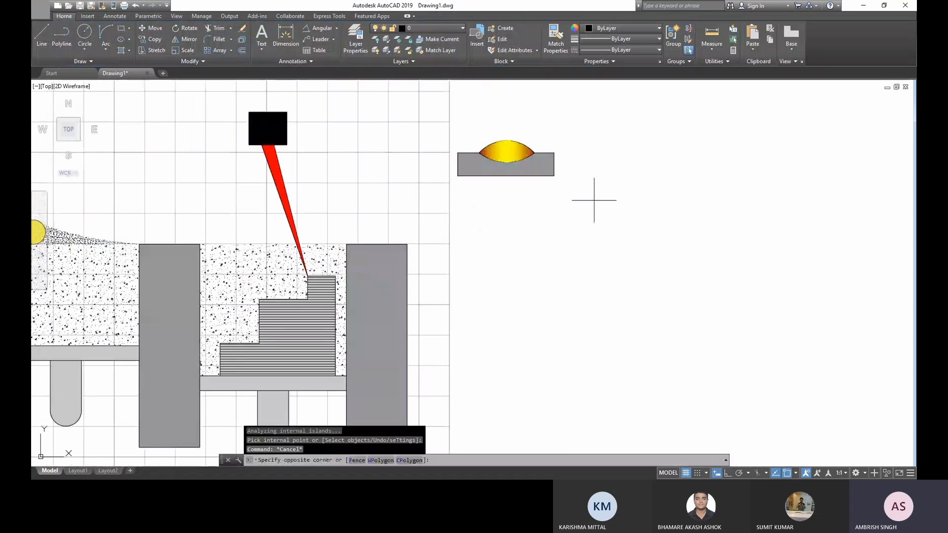
pyautogui.click(454, 127)
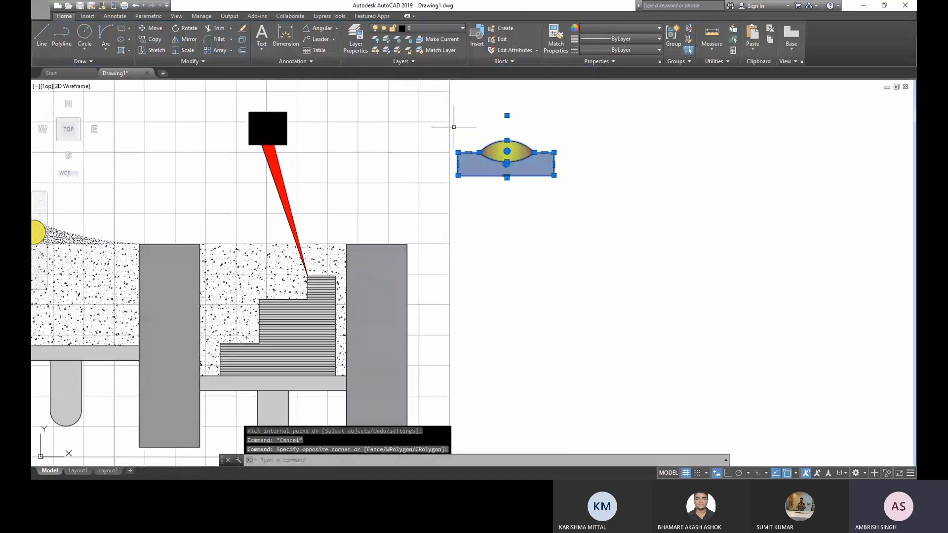
pyautogui.hotkey('ctrl', 'x')
pyautogui.click(417, 231)
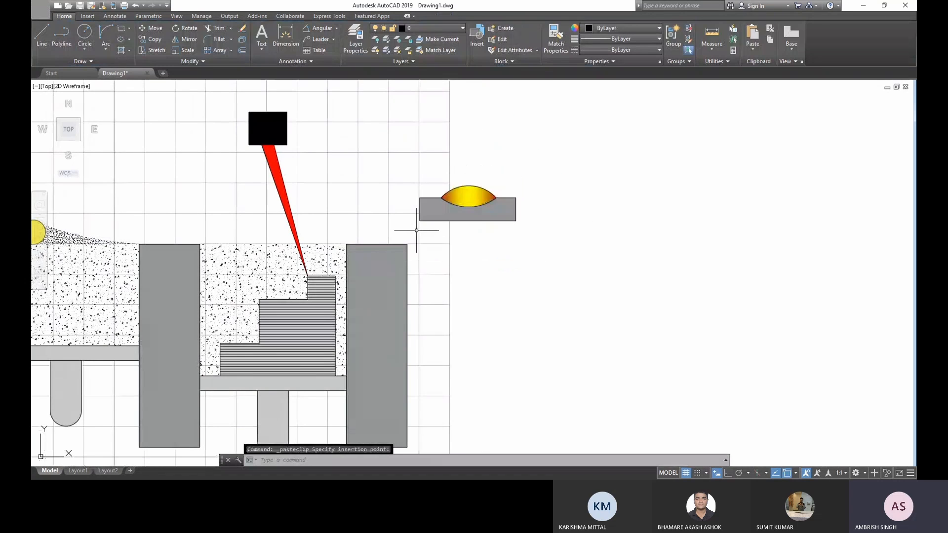
# - Draw a rectangular frame around the hatched lens figure
pyautogui.moveTo(417, 230)
pyautogui.mouseDown(button='middle')
pyautogui.moveTo(450, 174)
pyautogui.moveTo(449, 197)
pyautogui.mouseUp(button='middle')
pyautogui.scroll(2, 450, 174)
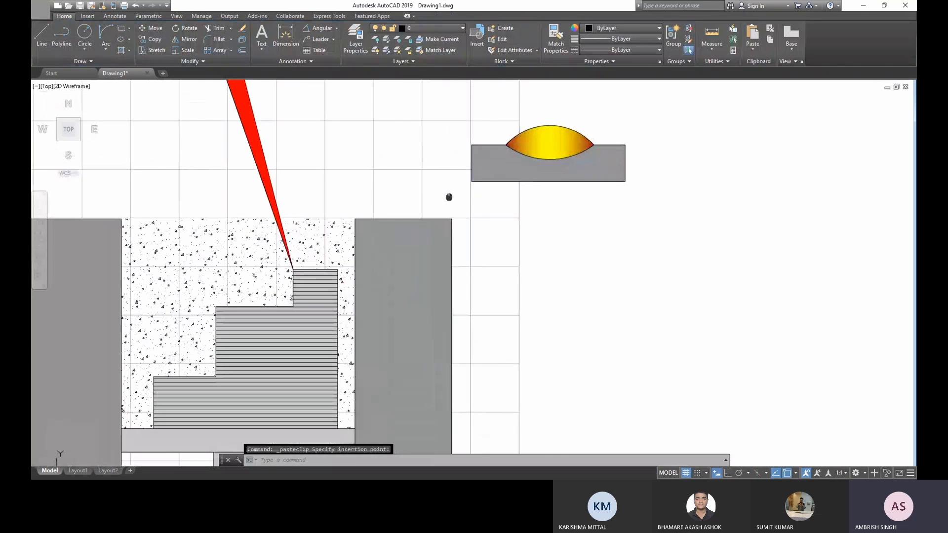
pyautogui.scroll(-2, 449, 197)
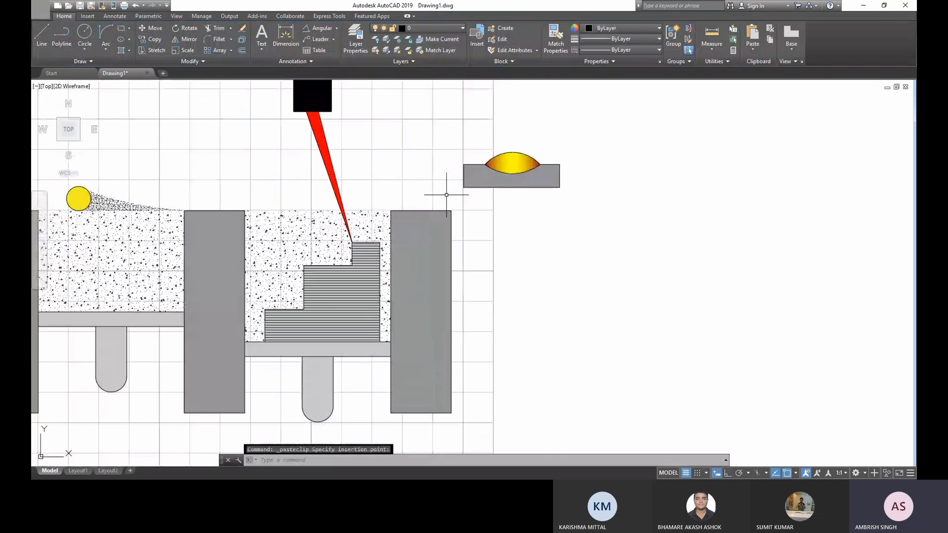
pyautogui.write('rec')
pyautogui.press('Return')
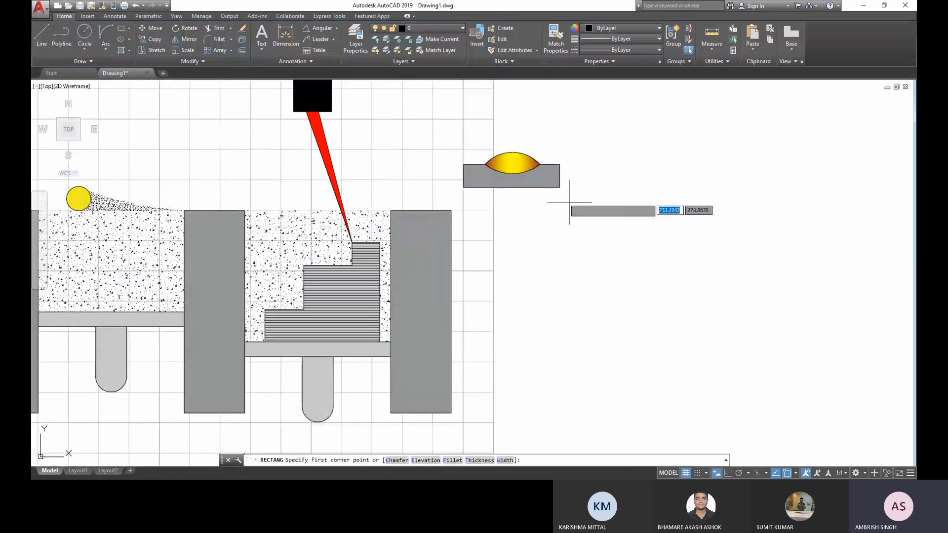
pyautogui.click(564, 198)
pyautogui.click(460, 138)
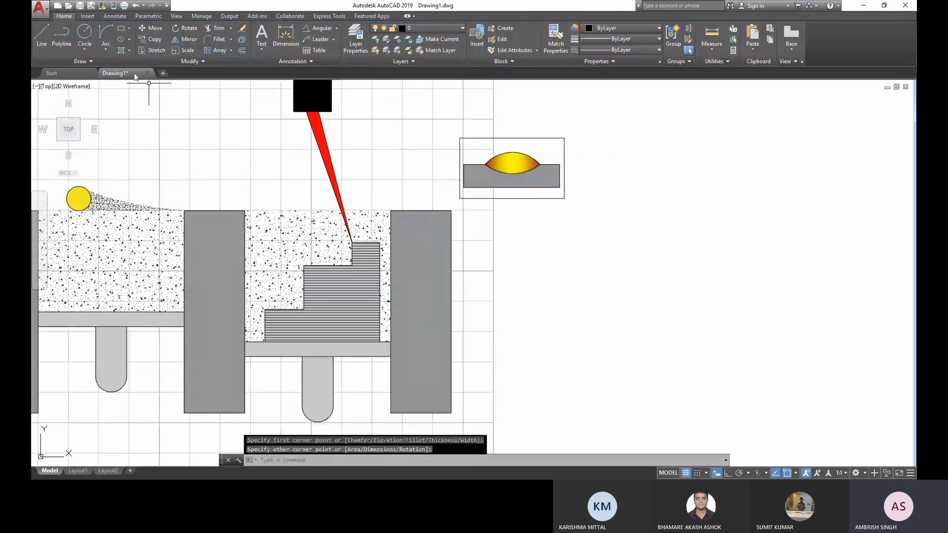
# - Try to draw a small rectangle at the narrow tip of the red wedge and undo it
pyautogui.press('Return')
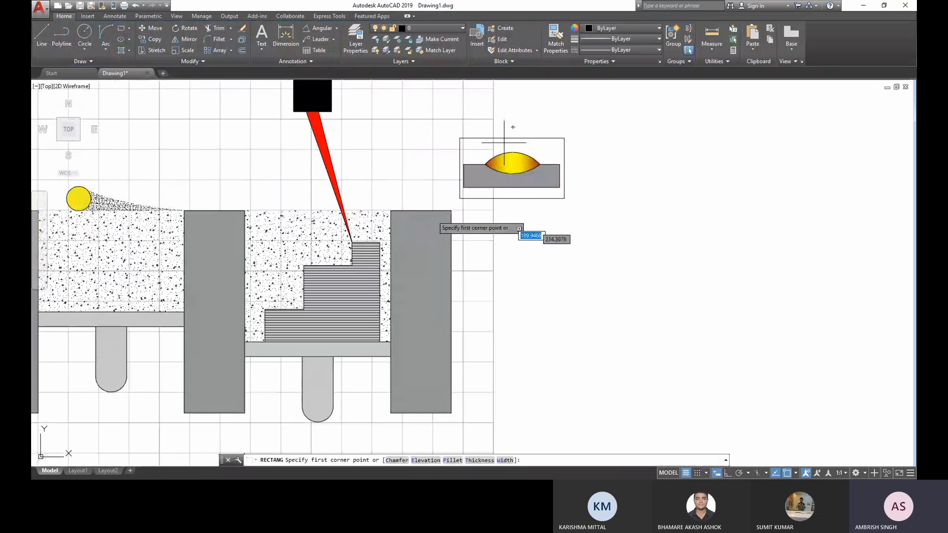
pyautogui.scroll(2, 289, 240)
pyautogui.scroll(4, 394, 250)
pyautogui.click(354, 219)
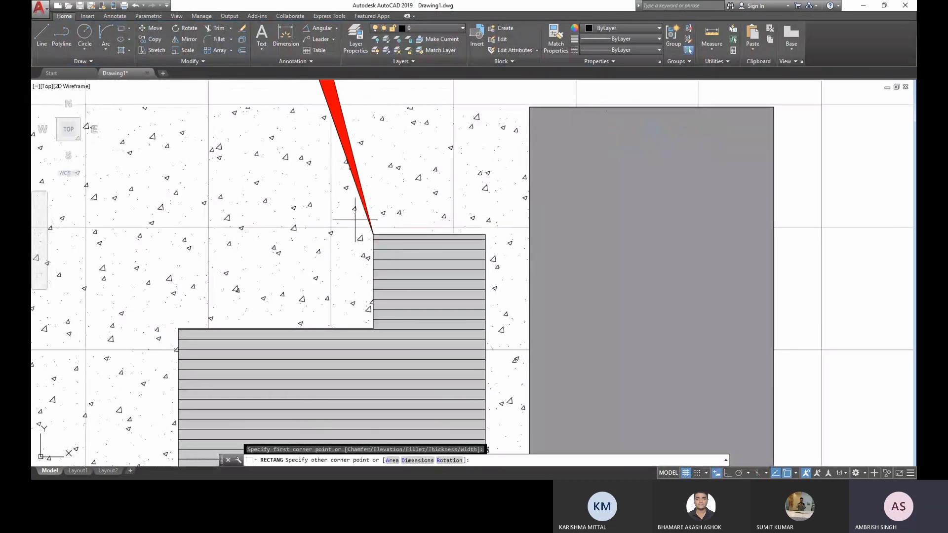
pyautogui.click(373, 249)
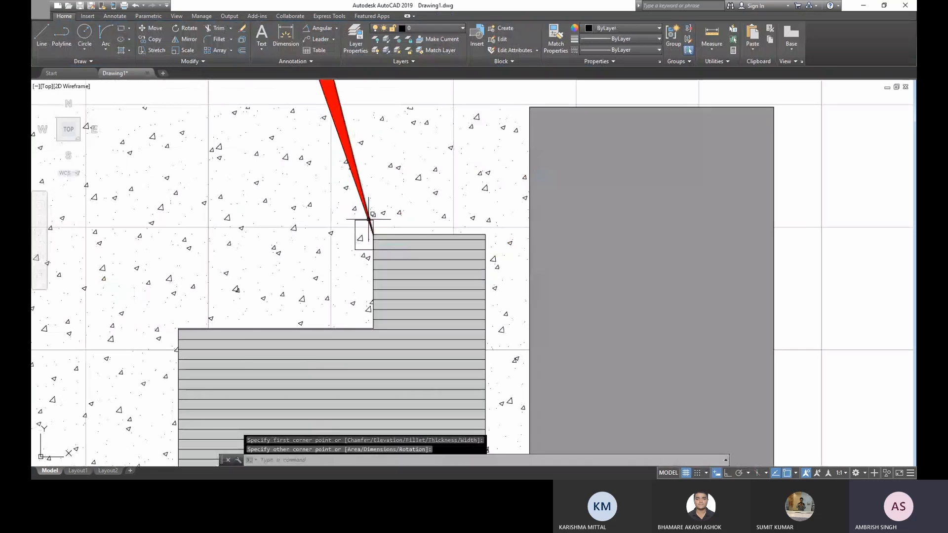
pyautogui.hotkey('ctrl', 'z')
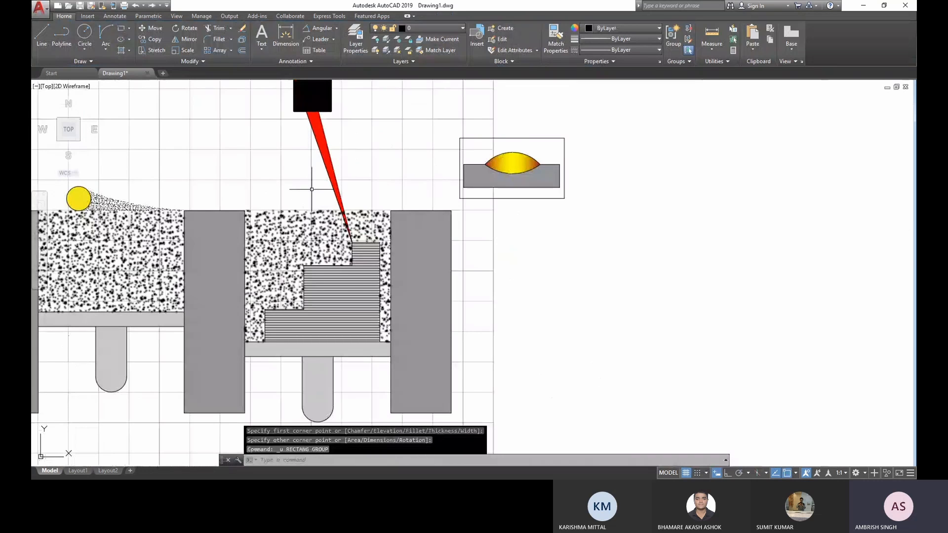
# - Draw a small rectangle around the narrow tip of the red wedge at the top corner of the stepped block
pyautogui.click(121, 28)
pyautogui.scroll(10, 353, 242)
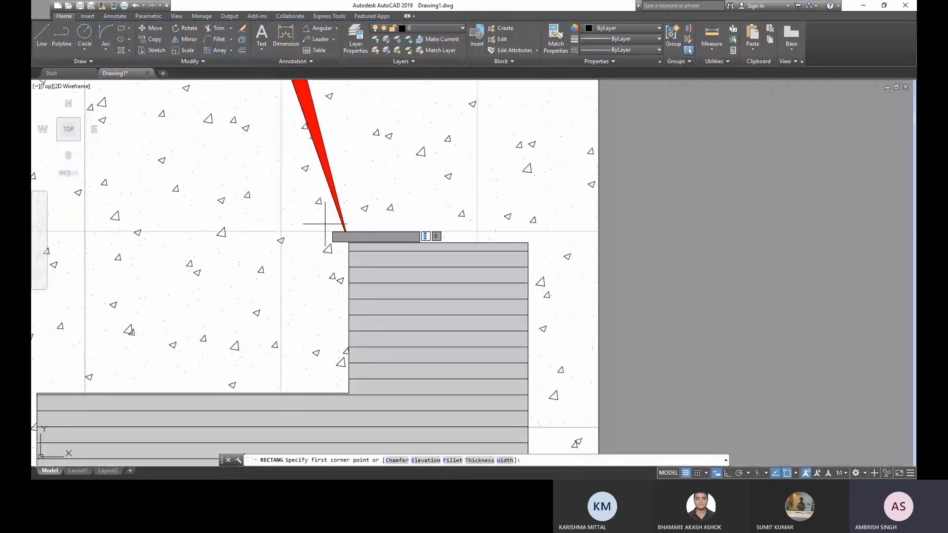
pyautogui.click(325, 224)
pyautogui.click(387, 273)
pyautogui.press('Escape')
pyautogui.scroll(2, 387, 272)
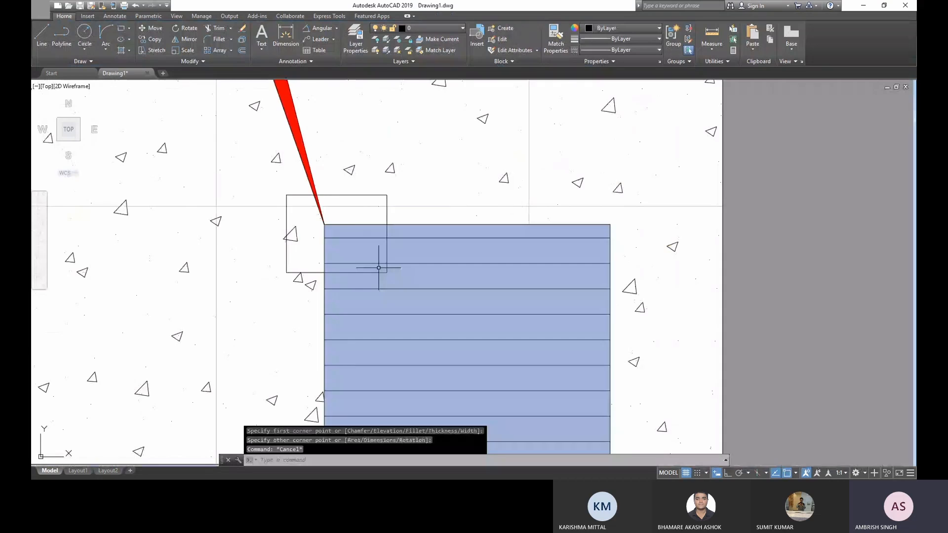
pyautogui.scroll(-4, 378, 267)
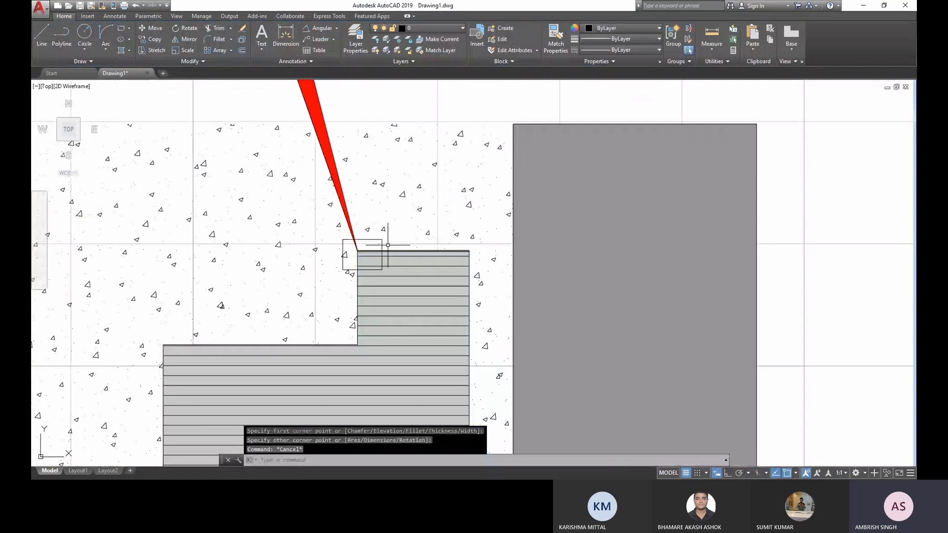
# - Draw two lines connecting the small tip rectangle's corners to the upper-left and lower-right corners of the lens detail frame
pyautogui.scroll(-4, 474, 230)
pyautogui.moveTo(424, 239); pyautogui.dragTo(247, 344, button='middle')
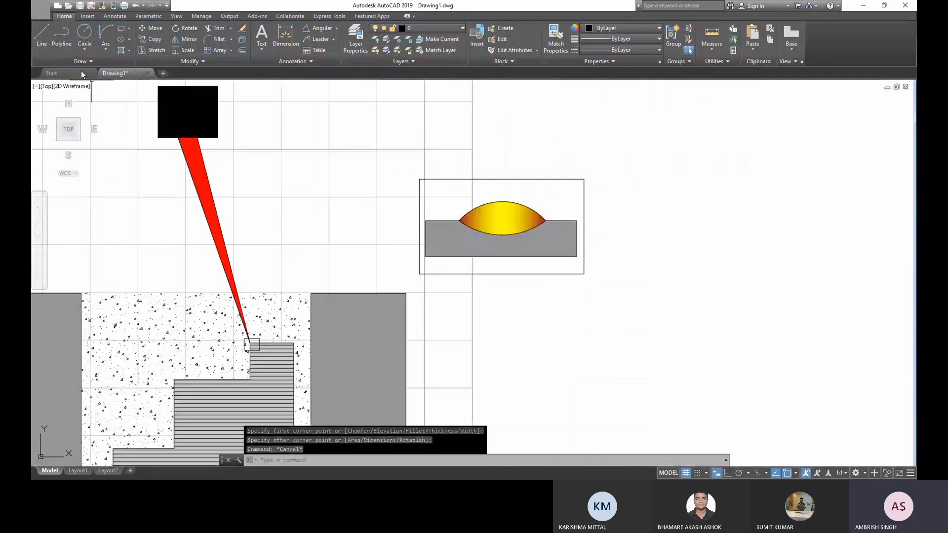
pyautogui.write('l')
pyautogui.press('Return')
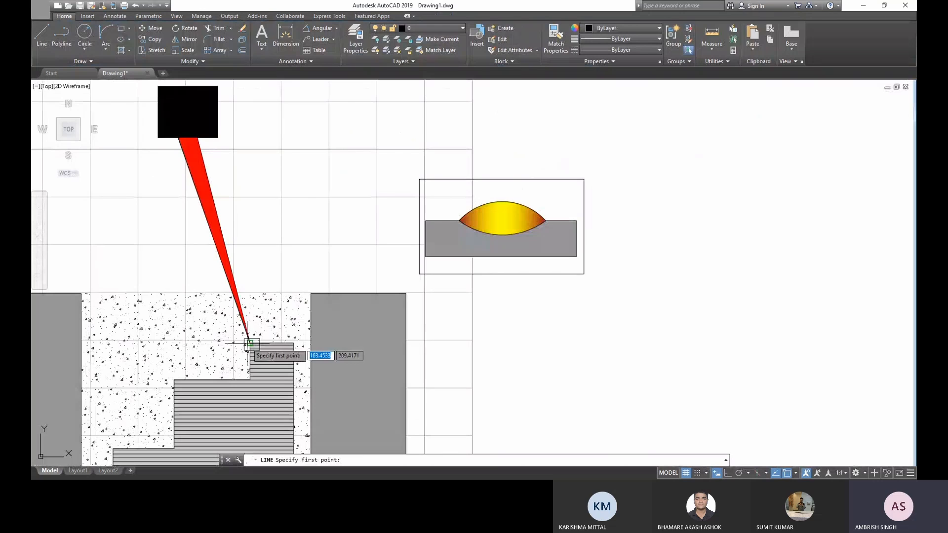
pyautogui.click(250, 343)
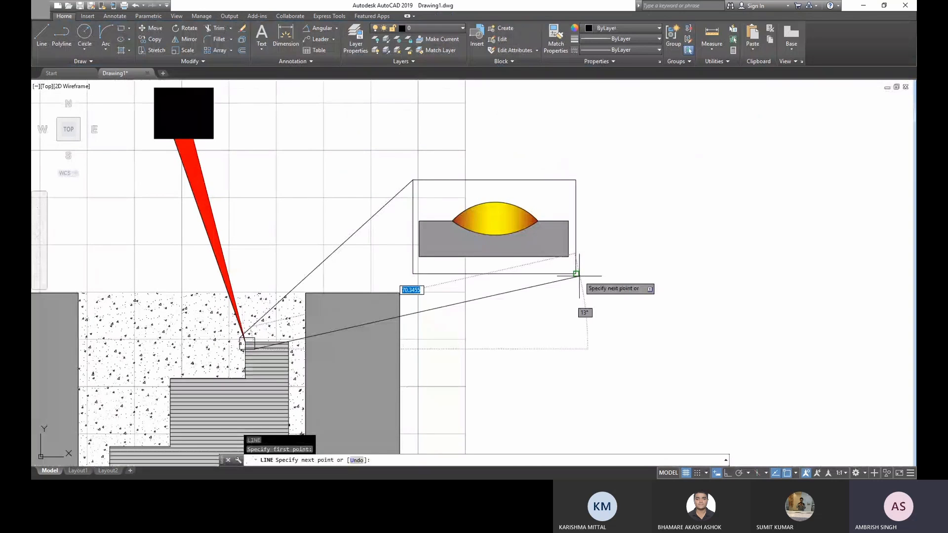
pyautogui.press('Escape')
pyautogui.scroll(-2, 582, 304)
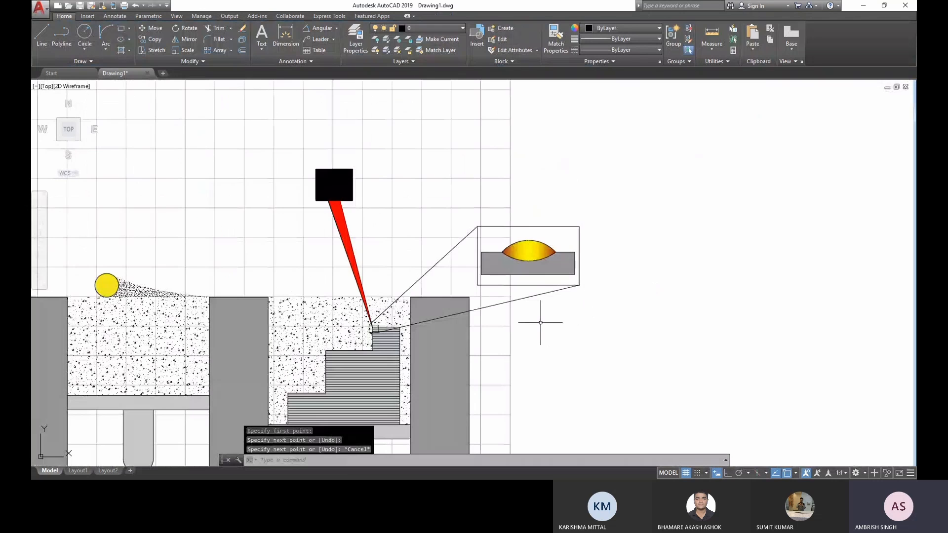
# - Load the CENTER, CENTER2 and CENTERX2 linetypes into the drawing from acadiso.lin
pyautogui.scroll(2, 540, 323)
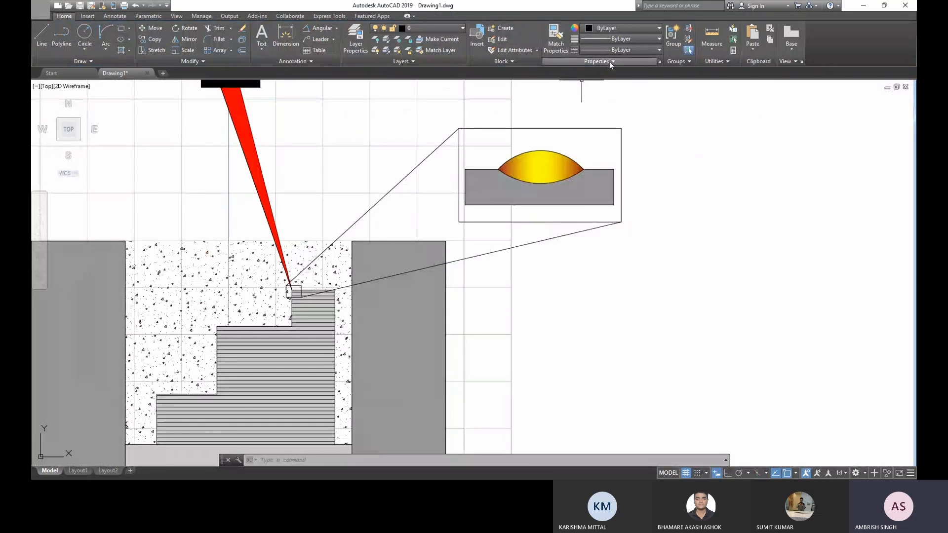
pyautogui.click(618, 51)
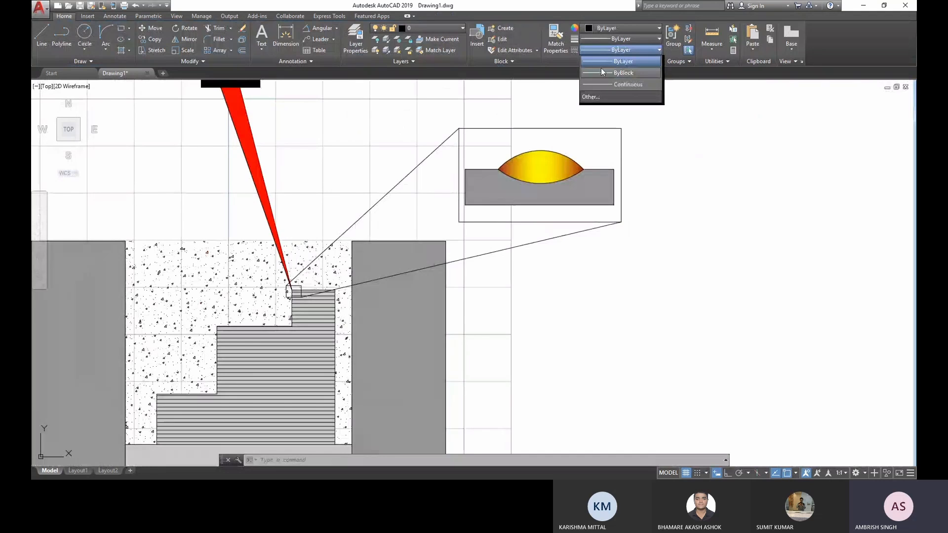
pyautogui.click(594, 101)
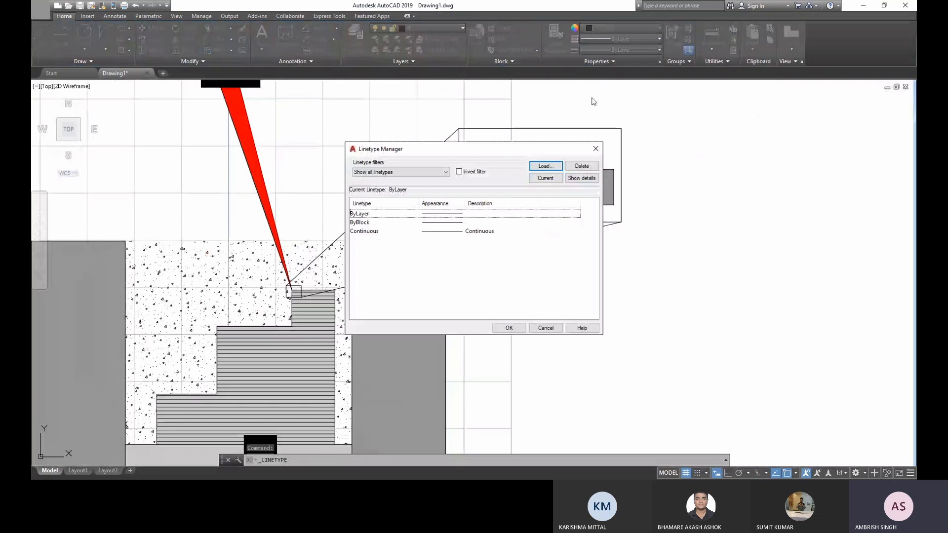
pyautogui.click(552, 165)
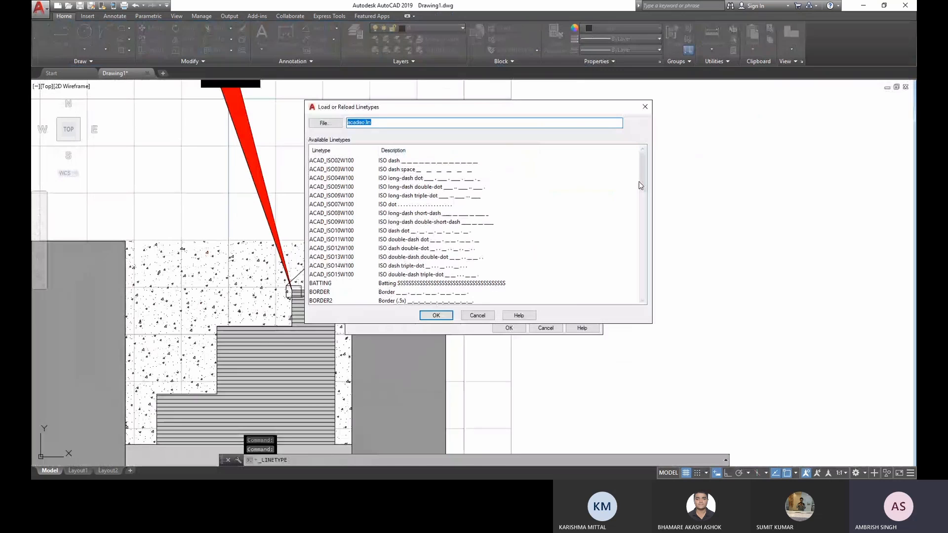
pyautogui.scroll(-2, 640, 186)
pyautogui.moveTo(643, 185)
pyautogui.mouseDown()
pyautogui.moveTo(643, 241)
pyautogui.moveTo(650, 160)
pyautogui.moveTo(644, 203)
pyautogui.mouseUp()
pyautogui.click(321, 196)
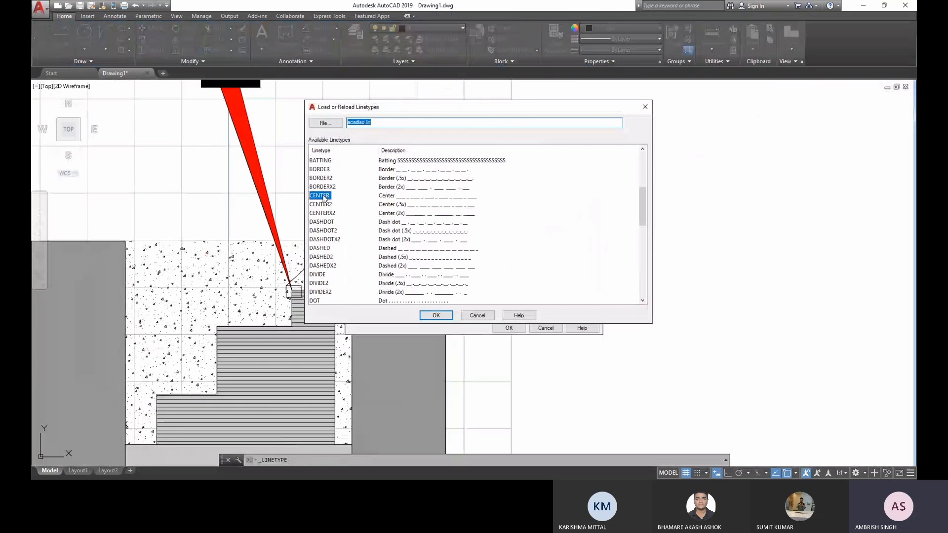
pyautogui.keyDown('shift'); pyautogui.click(326, 212); pyautogui.keyUp('shift')
pyautogui.click(447, 318)
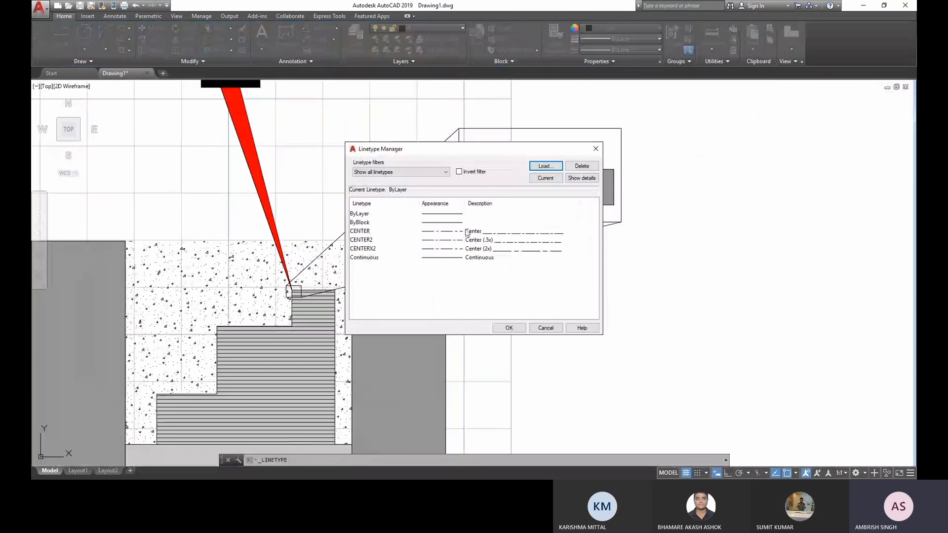
pyautogui.click(509, 328)
# - Change the linetype of the lens detail frame and both connecting lines to CENTER2
pyautogui.click(546, 274)
pyautogui.click(428, 198)
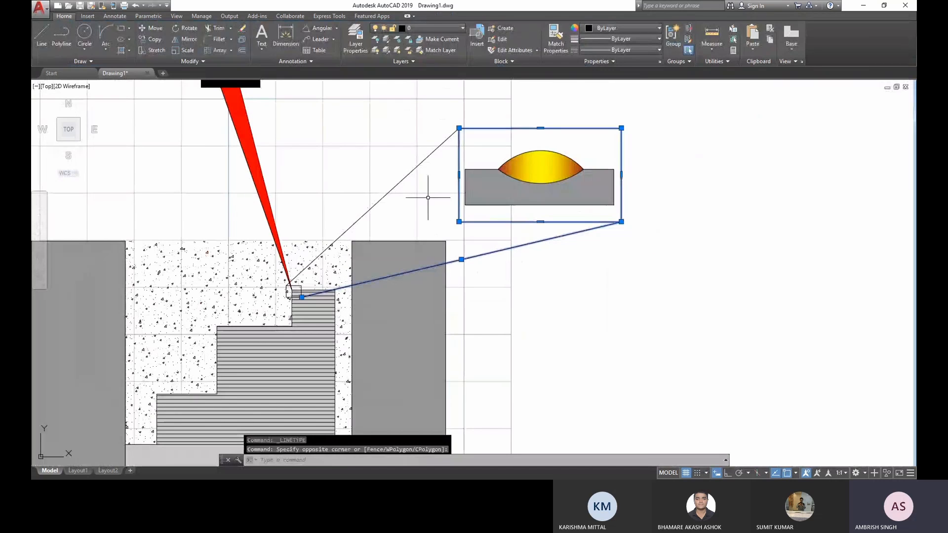
pyautogui.click(636, 49)
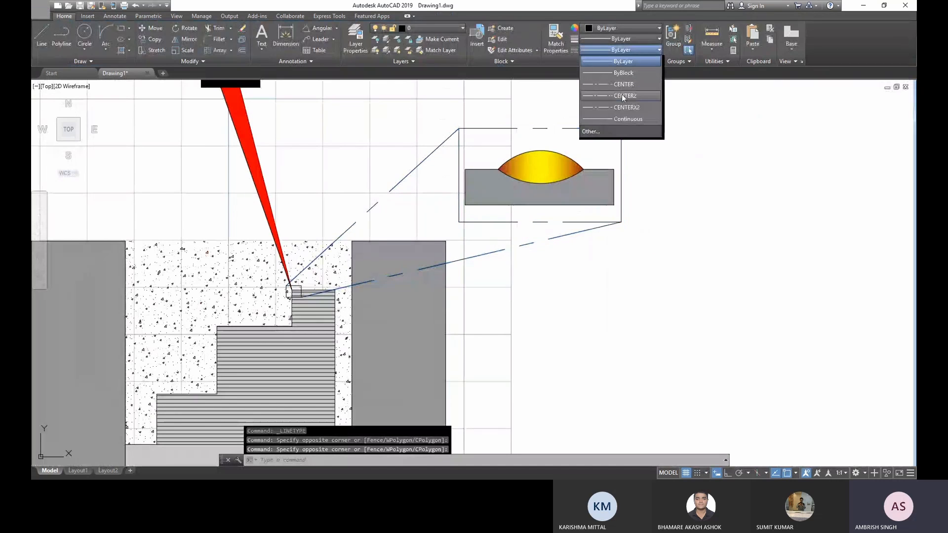
pyautogui.click(623, 96)
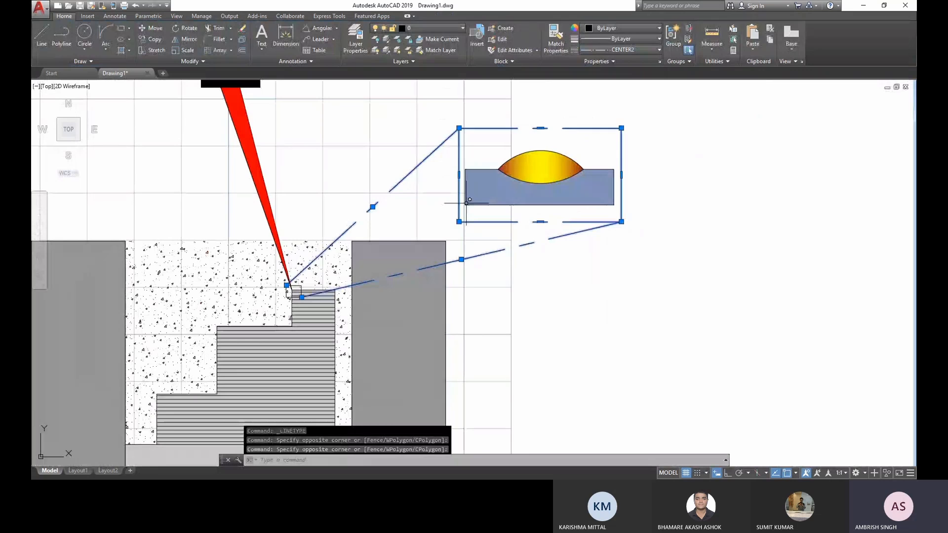
# - Apply the CENTER2 linetype to the small rectangle at the wedge's tip as well and clear the selection
pyautogui.scroll(6, 314, 282)
pyautogui.click(260, 291)
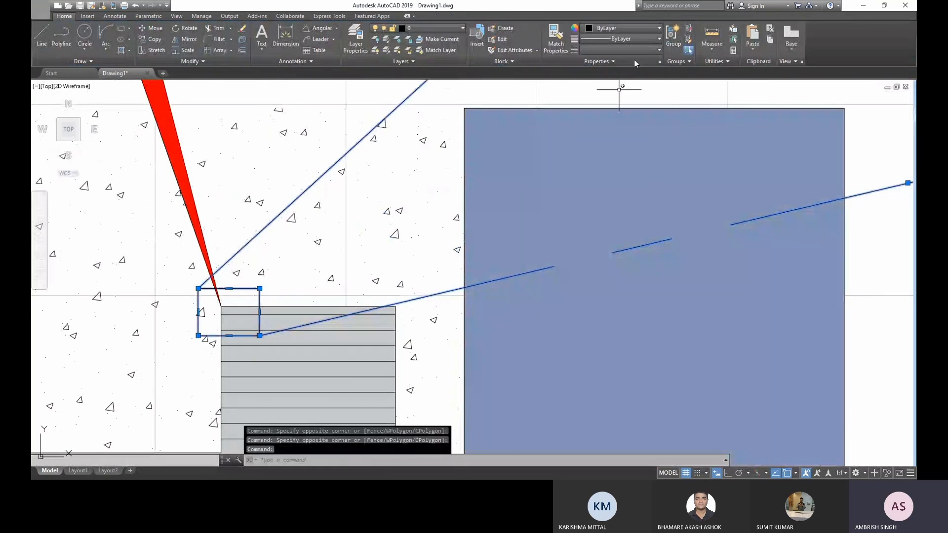
pyautogui.click(634, 37)
pyautogui.click(629, 52)
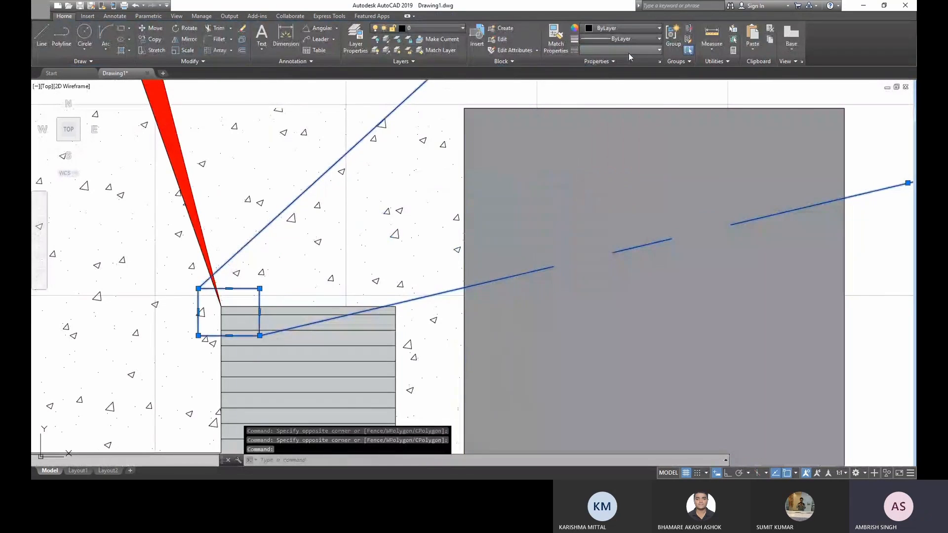
pyautogui.click(629, 51)
pyautogui.click(623, 96)
pyautogui.press('Escape')
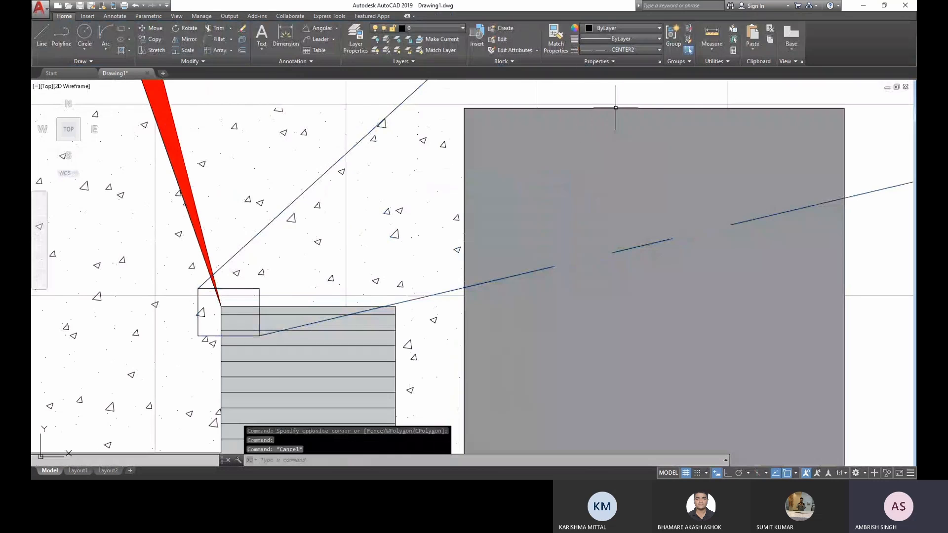
# - Examine the whole figure and the linetype of the detail frame and its connecting lines
pyautogui.scroll(-5, 616, 108)
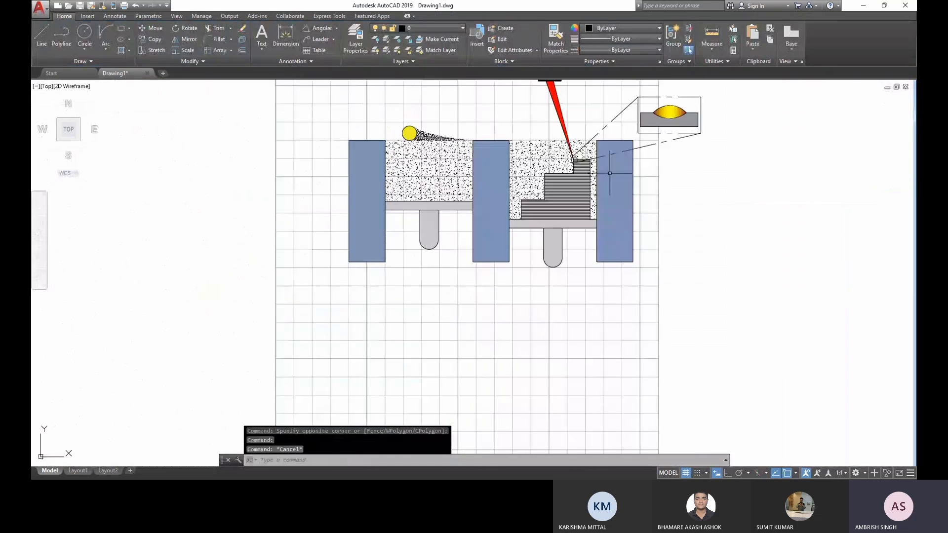
pyautogui.moveTo(610, 173); pyautogui.dragTo(587, 264, button='middle')
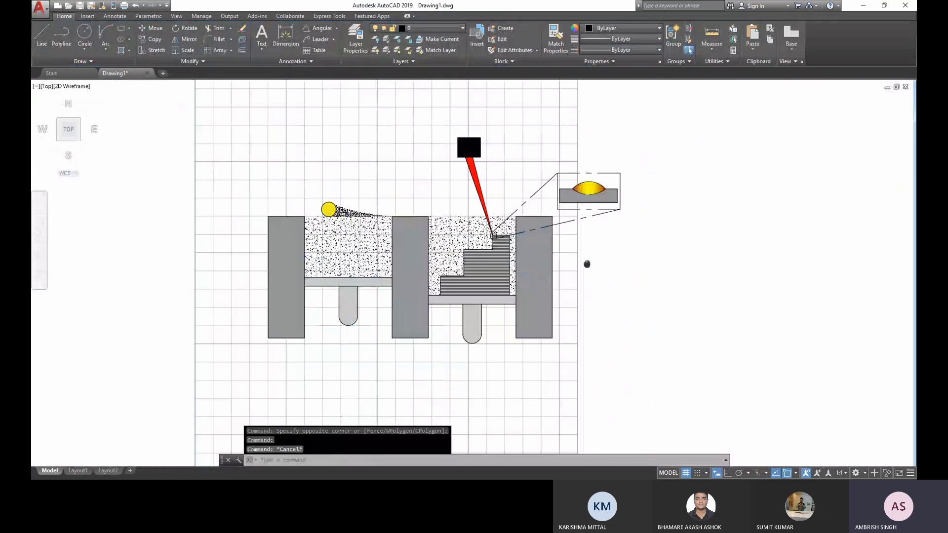
pyautogui.scroll(2, 587, 265)
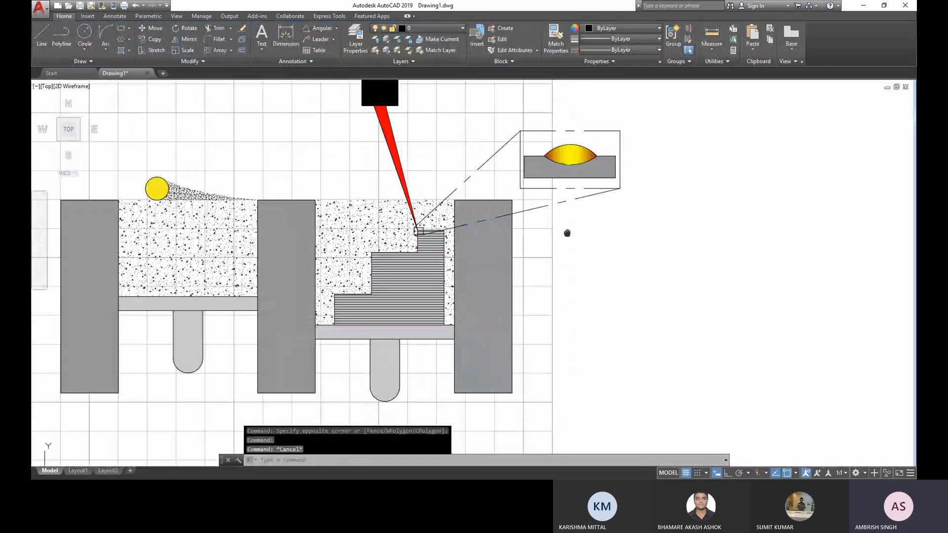
pyautogui.moveTo(567, 233); pyautogui.dragTo(587, 291, button='middle')
pyautogui.scroll(2, 568, 262)
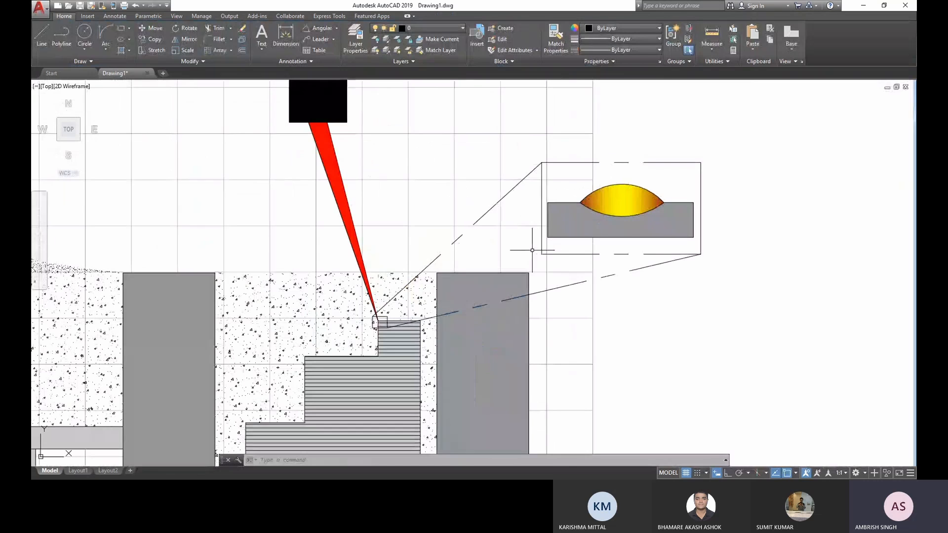
pyautogui.press('Escape')
pyautogui.press('Escape')
pyautogui.scroll(-4, 535, 236)
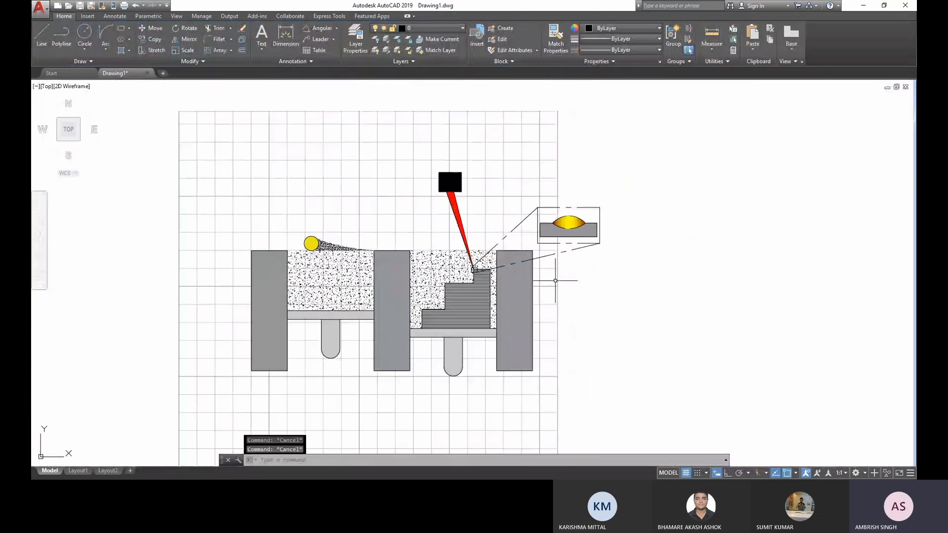
pyautogui.scroll(2, 555, 280)
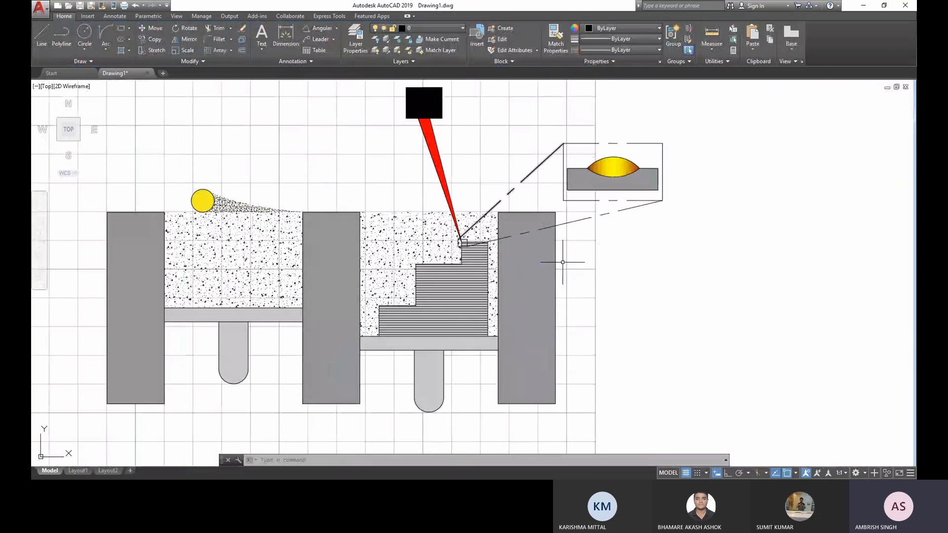
# - Add a multileader labelled "Laser Unit" pointing at the right edge of the black square, with its text up and to the right
pyautogui.moveTo(339, 150); pyautogui.dragTo(307, 172, button='middle')
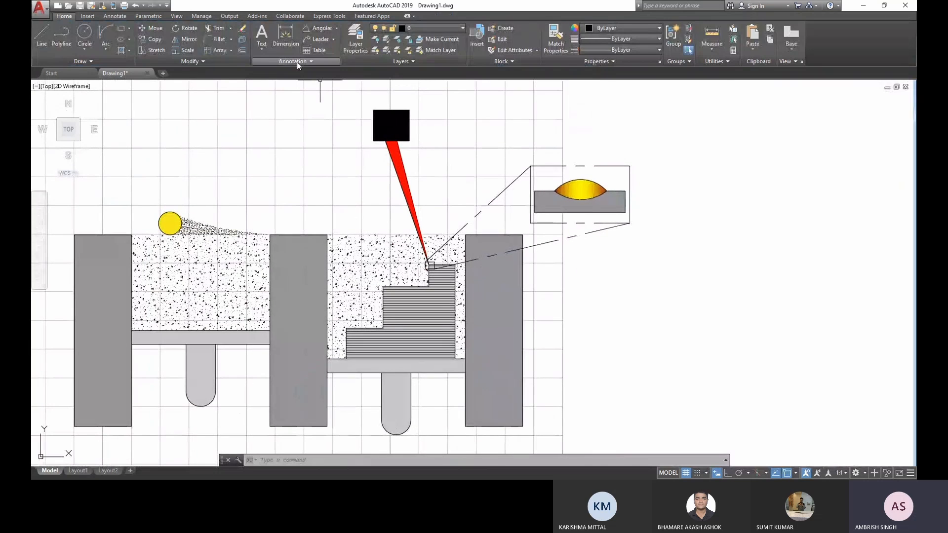
pyautogui.click(312, 40)
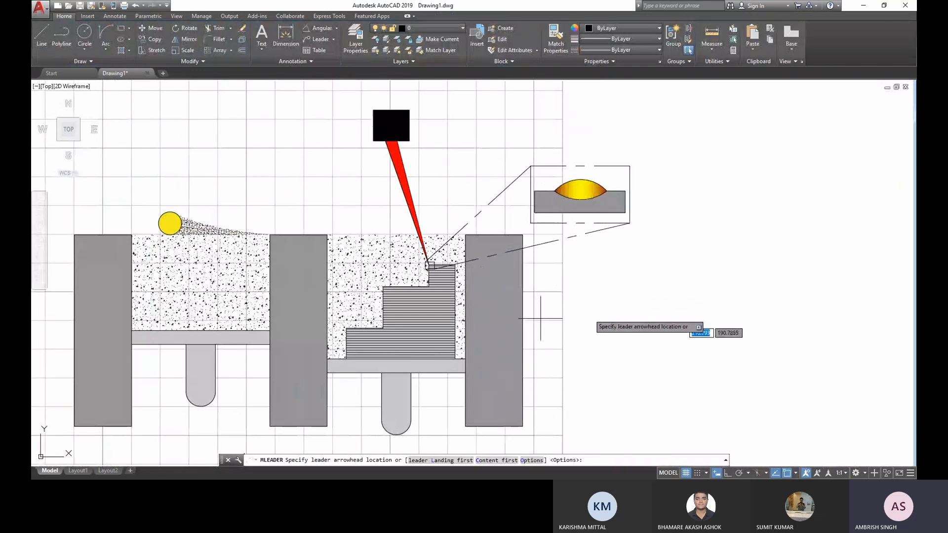
pyautogui.click(410, 126)
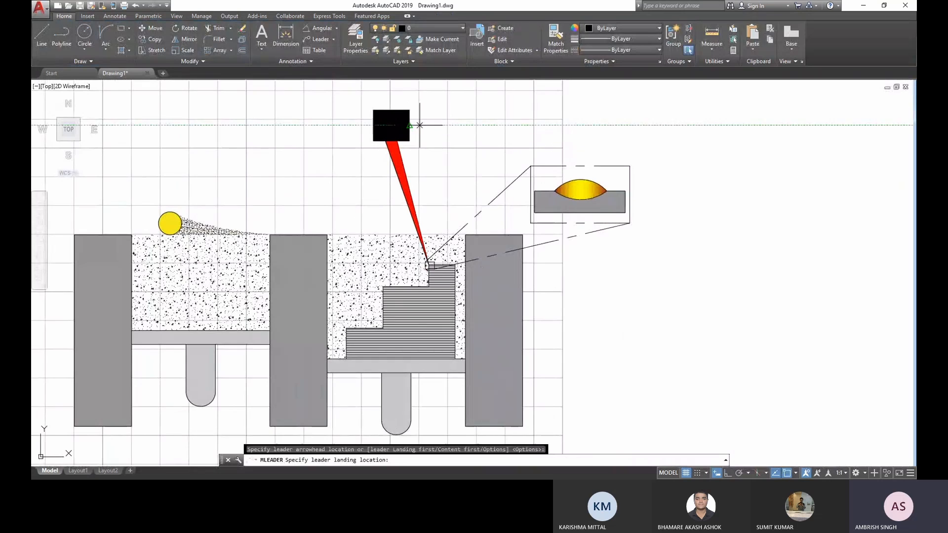
pyautogui.click(481, 103)
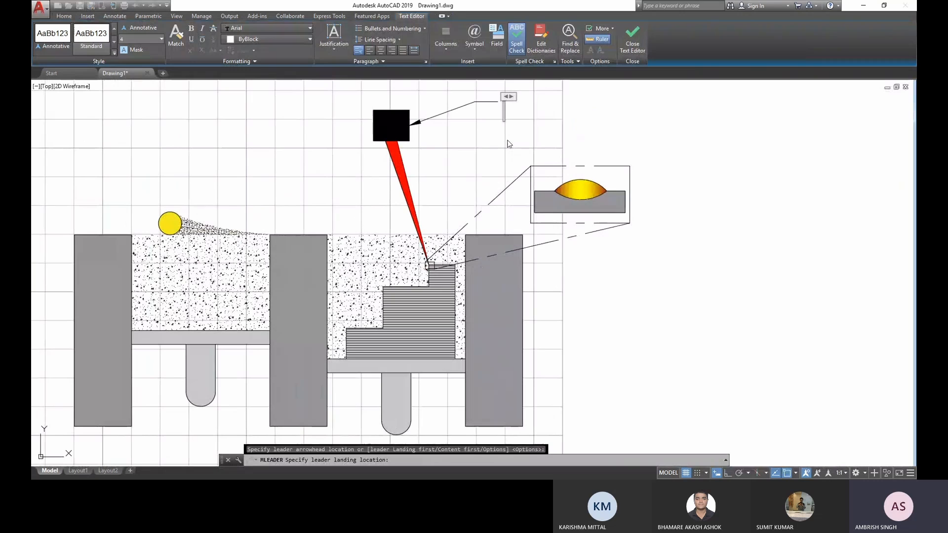
pyautogui.write('Laser Unhi')
pyautogui.press('BackSpace')
pyautogui.press('BackSpace')
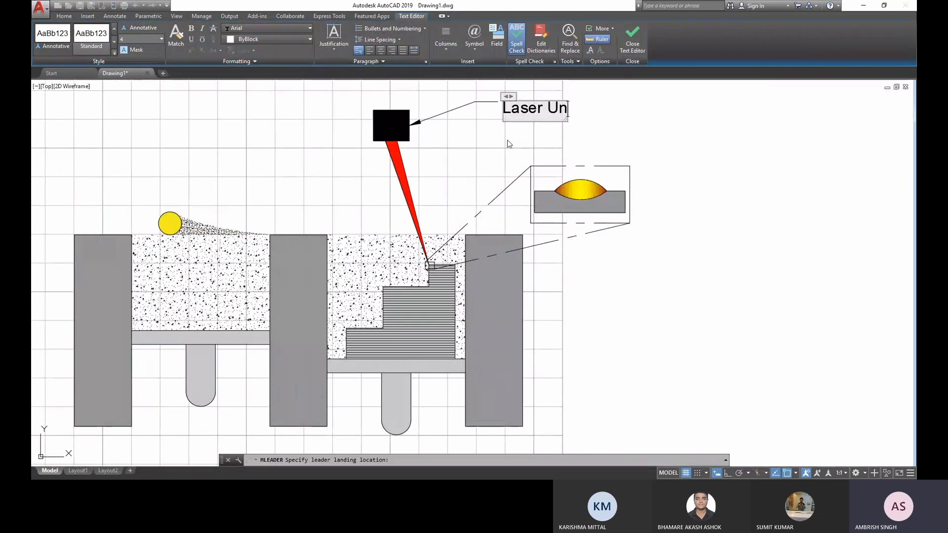
pyautogui.write('it')
pyautogui.press('Return')
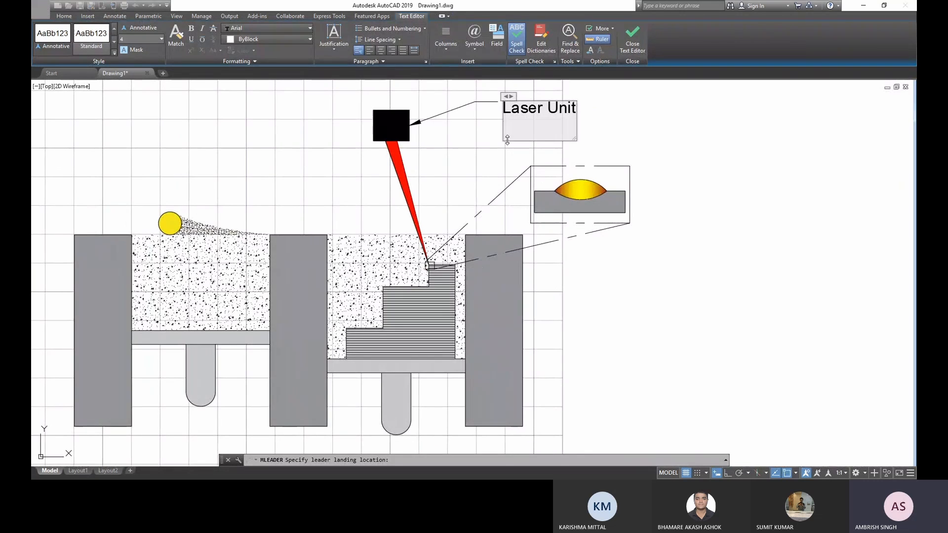
pyautogui.press('BackSpace')
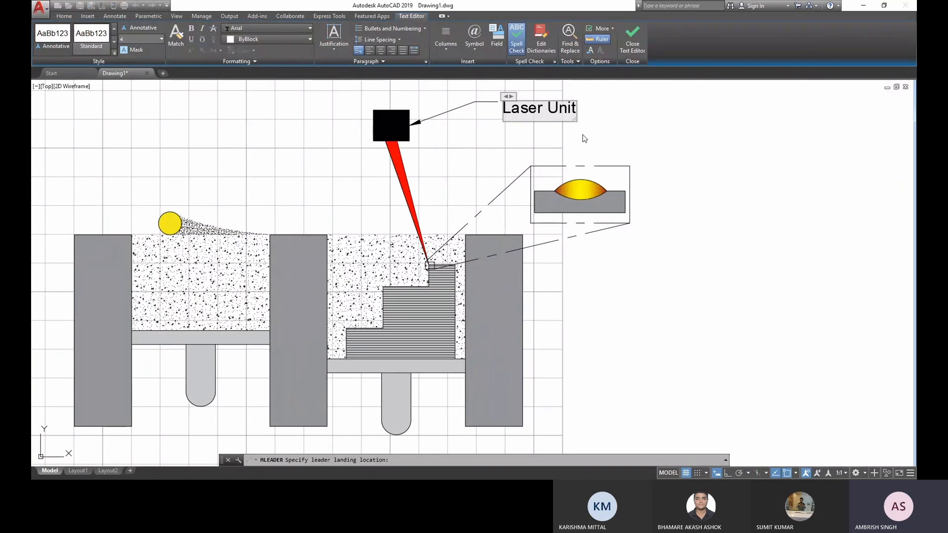
pyautogui.click(584, 138)
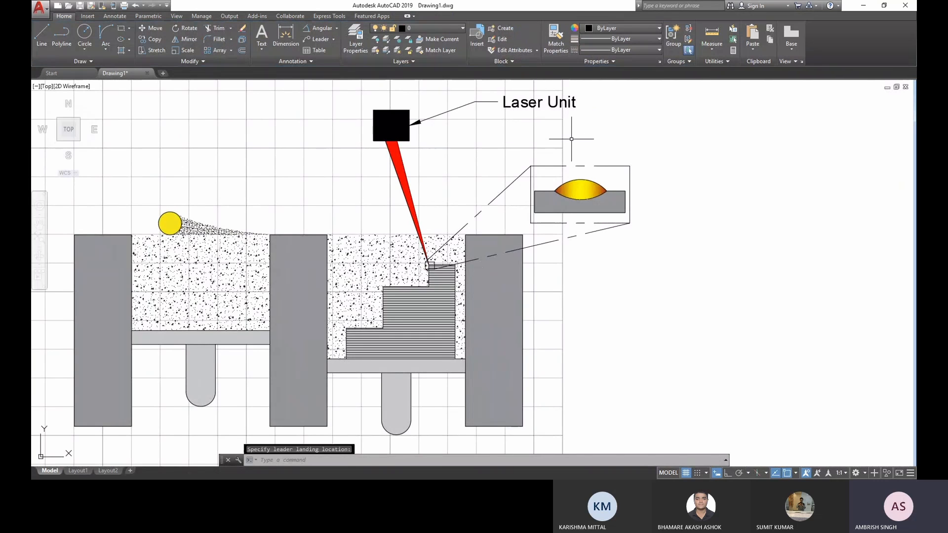
# - Add a multileader labelled "Roller" pointing at the yellow circle, with its text up and to the right
pyautogui.click(318, 39)
pyautogui.click(170, 221)
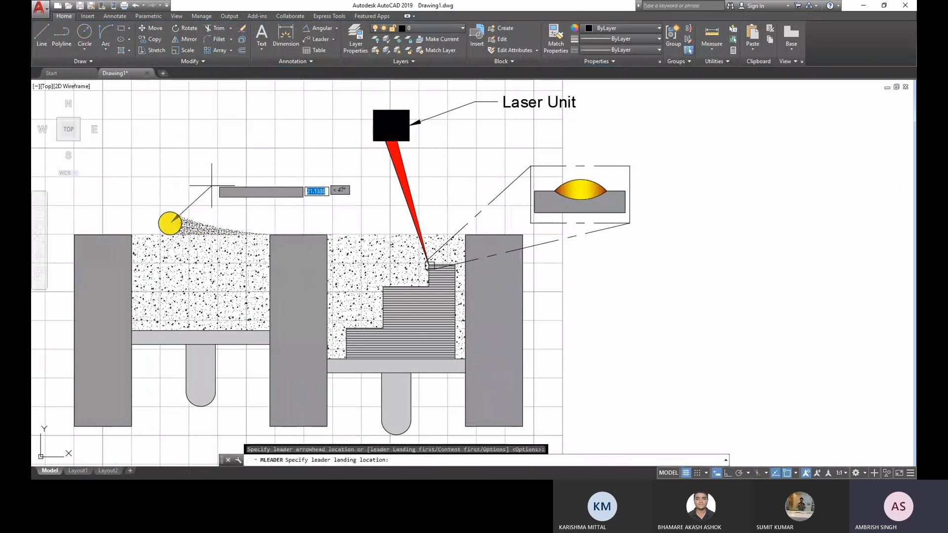
pyautogui.click(223, 171)
pyautogui.write('Roller')
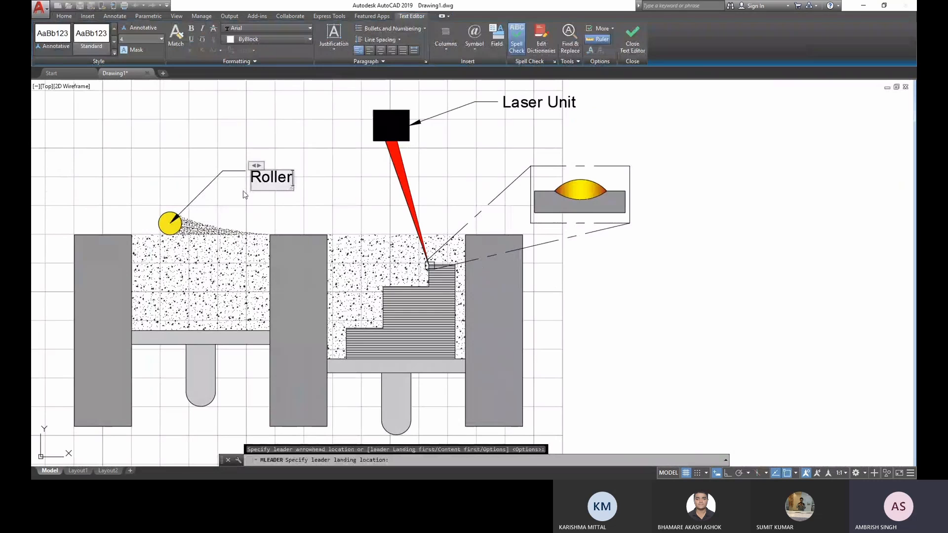
pyautogui.click(160, 108)
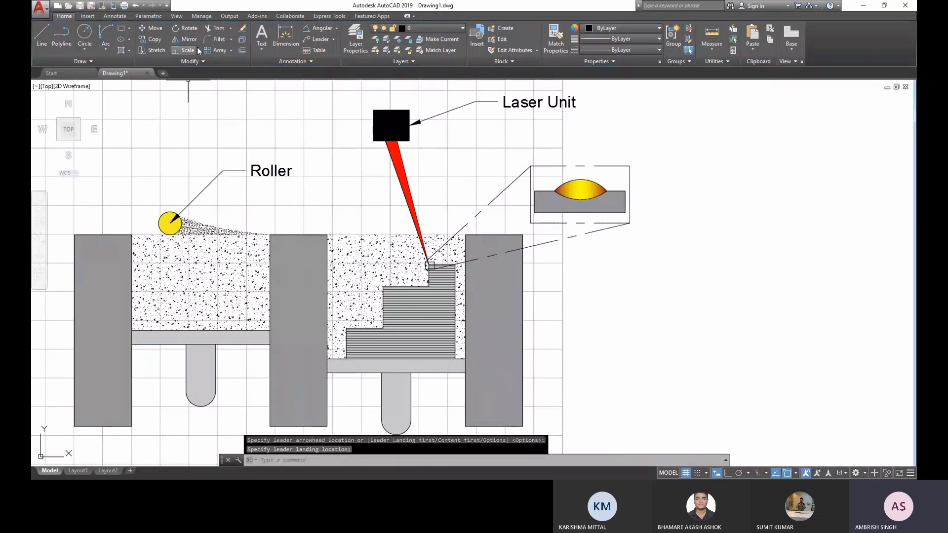
# - Add a multileader labelled "Part" pointing at the stepped hatched shape, with its text below and to the right of the figure
pyautogui.click(317, 38)
pyautogui.click(419, 328)
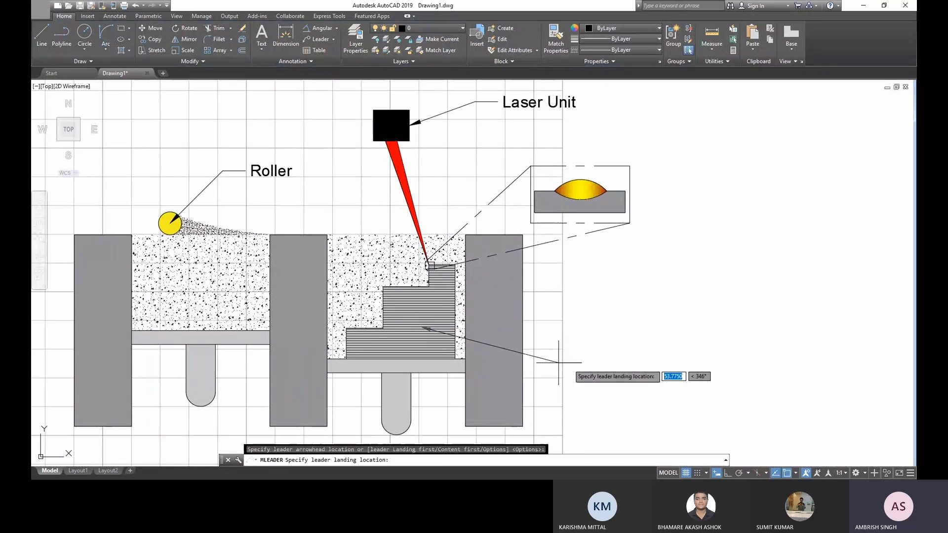
pyautogui.click(603, 419)
pyautogui.write('Pasrt')
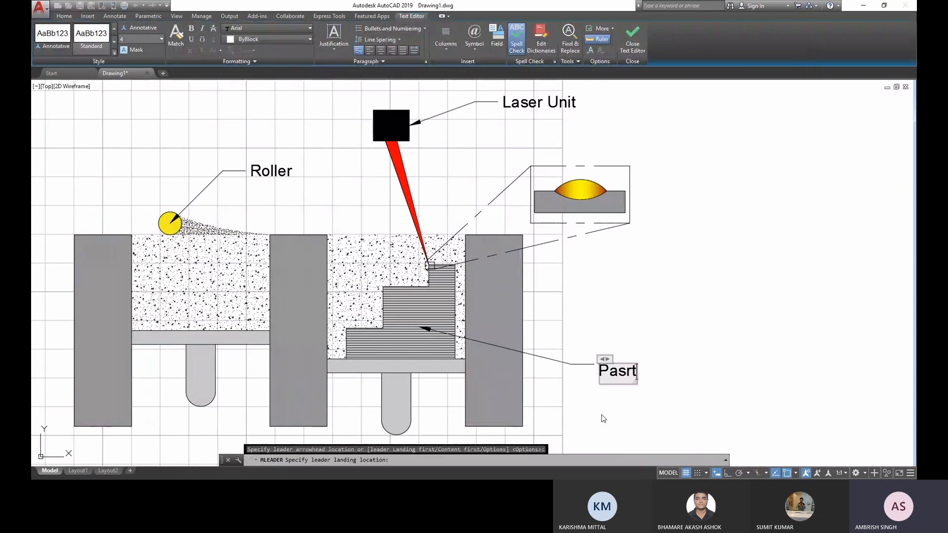
pyautogui.press('BackSpace')
pyautogui.press('BackSpace')
pyautogui.press('BackSpace')
pyautogui.write('rt')
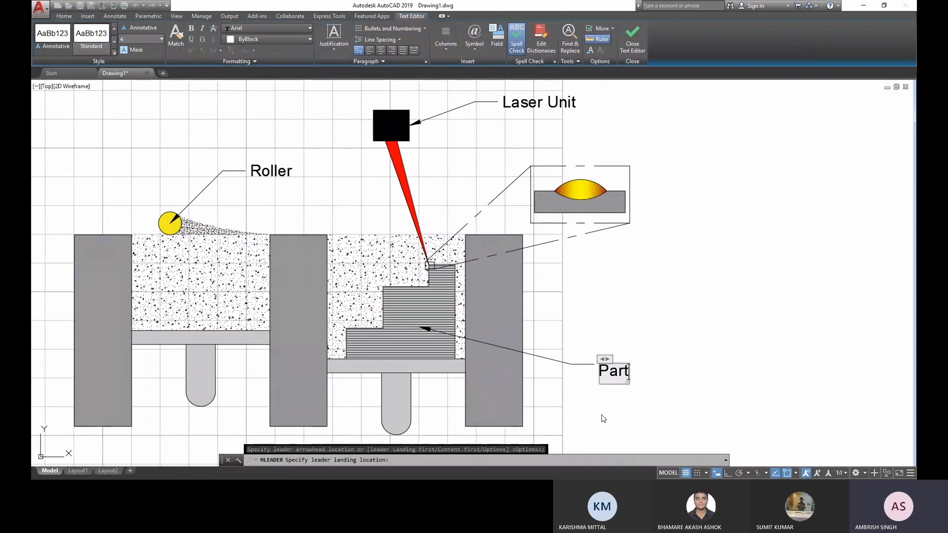
pyautogui.click(594, 383)
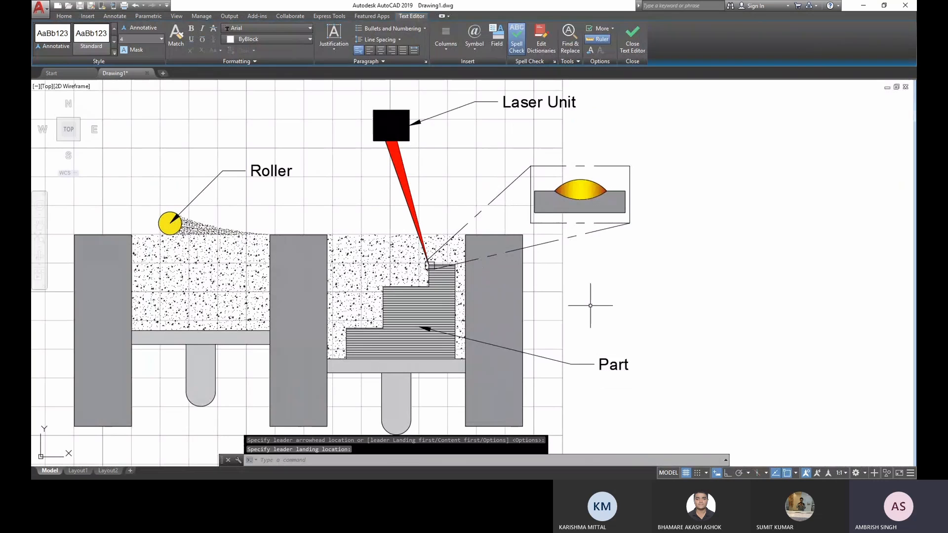
pyautogui.press('Escape')
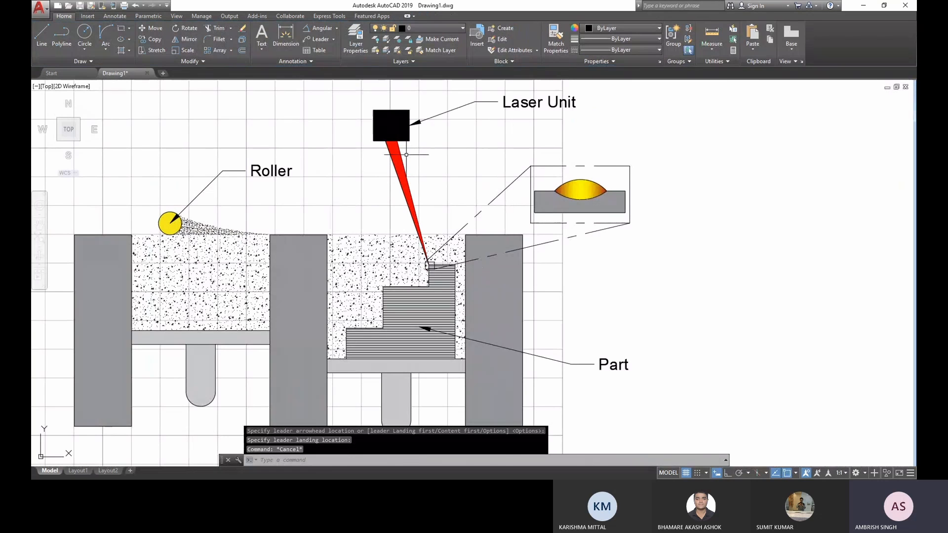
# - Modify the Standard multileader style so the arrowhead size is 10
pyautogui.moveTo(406, 154); pyautogui.dragTo(502, 170, button='middle')
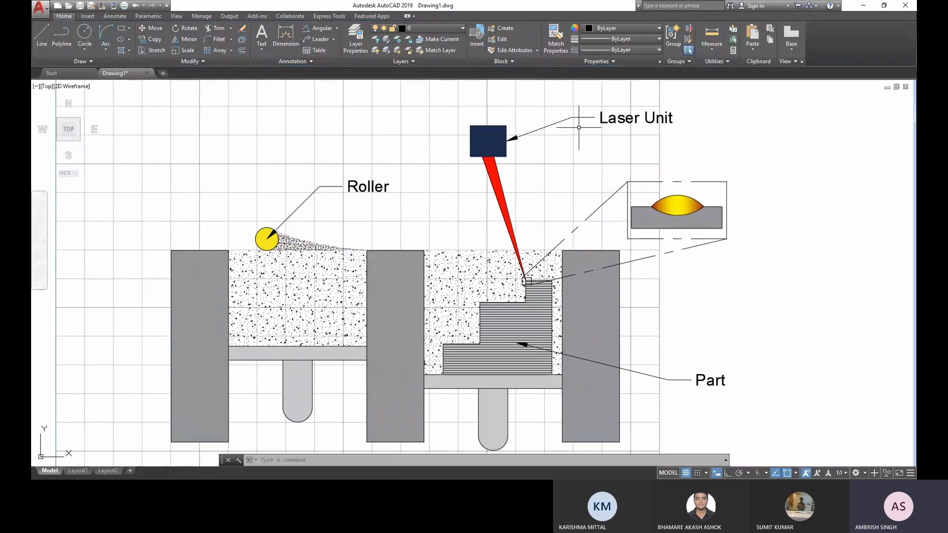
pyautogui.click(312, 62)
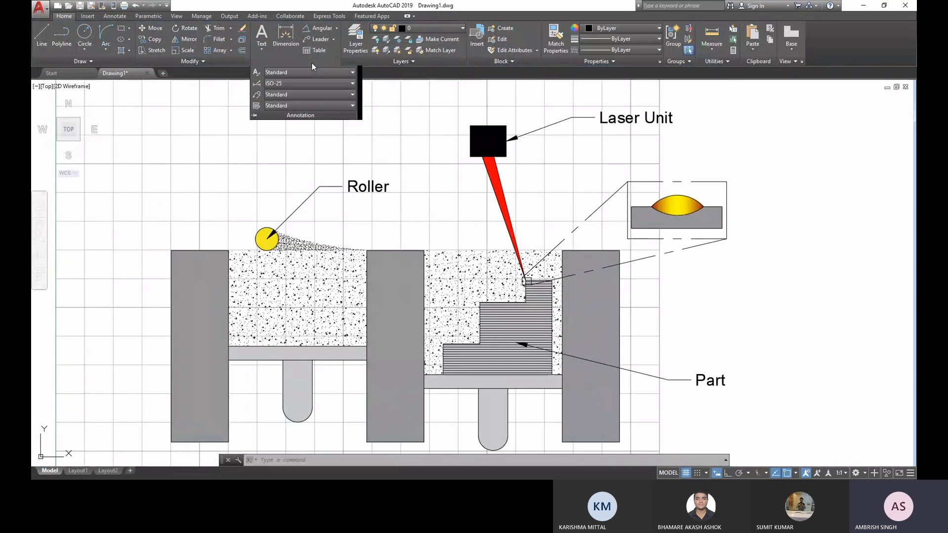
pyautogui.click(257, 95)
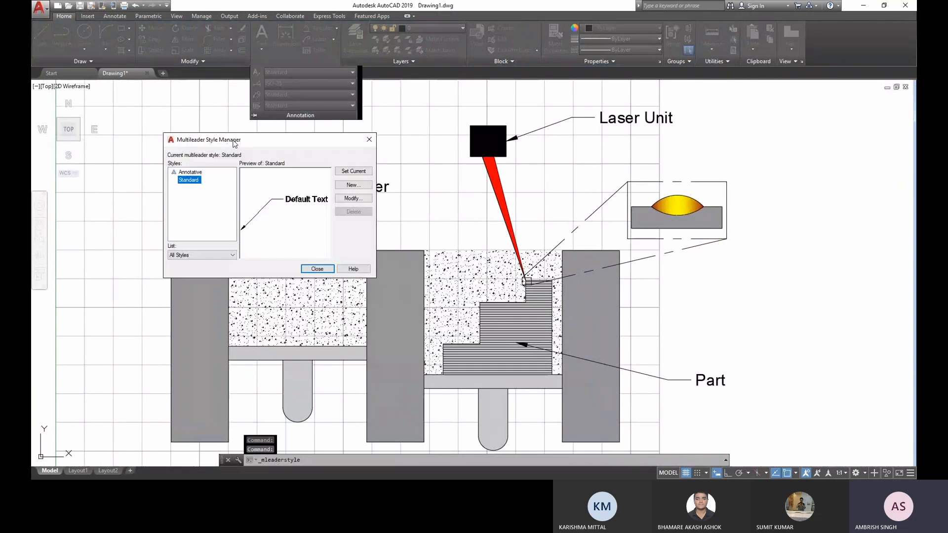
pyautogui.moveTo(235, 144); pyautogui.dragTo(181, 140)
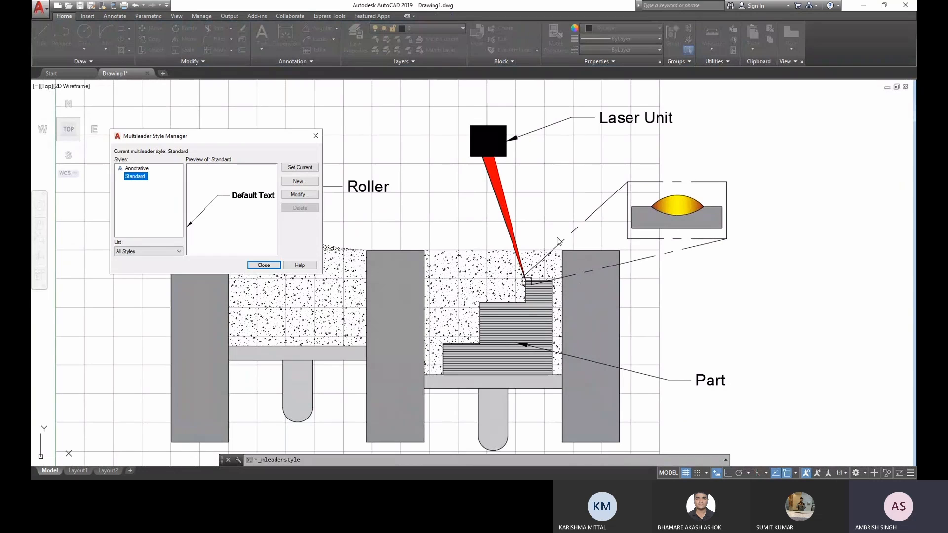
pyautogui.click(298, 195)
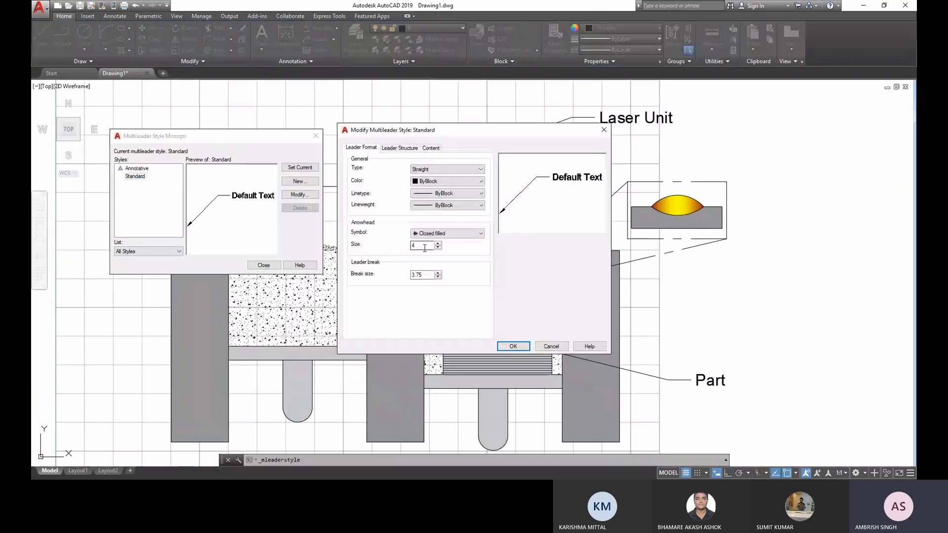
pyautogui.moveTo(425, 246); pyautogui.dragTo(407, 246)
pyautogui.write('10')
pyautogui.click(514, 347)
pyautogui.click(264, 265)
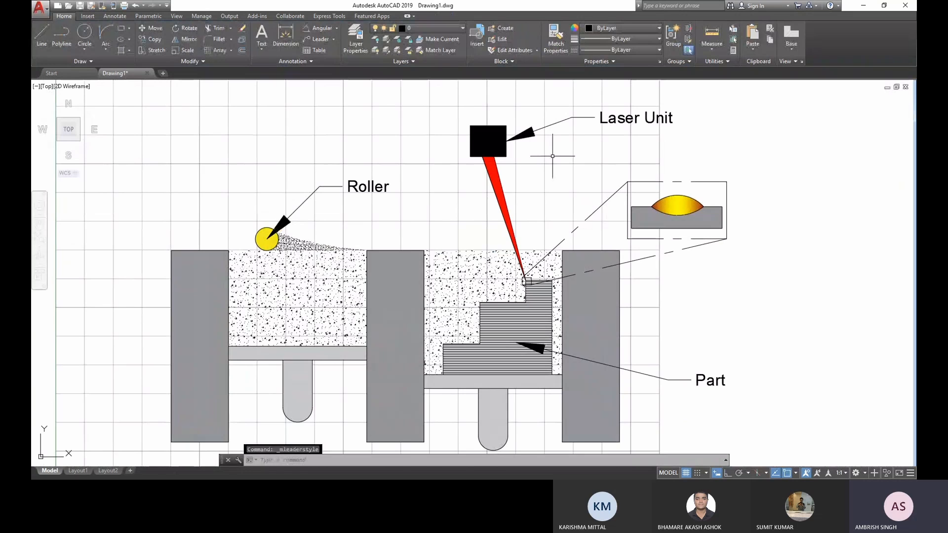
pyautogui.scroll(2, 291, 237)
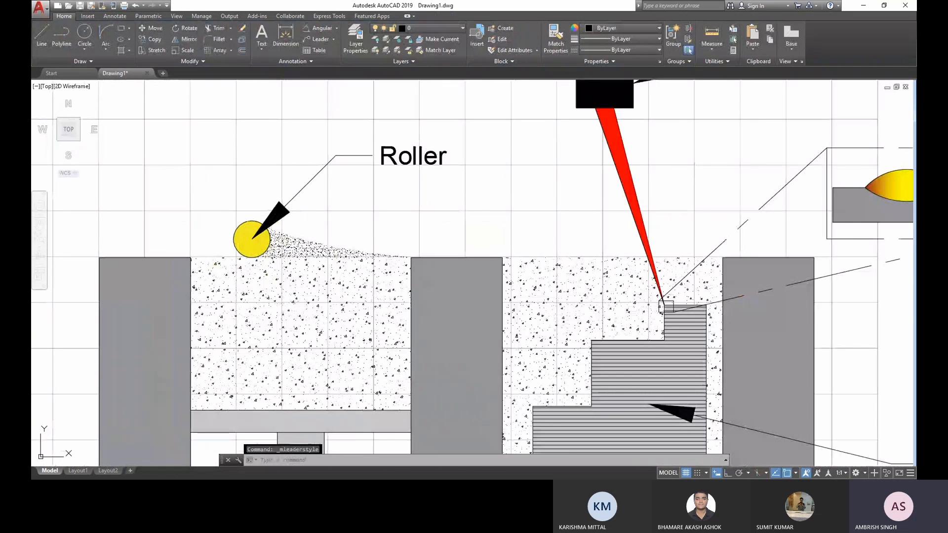
pyautogui.scroll(2, 292, 240)
pyautogui.click(296, 219)
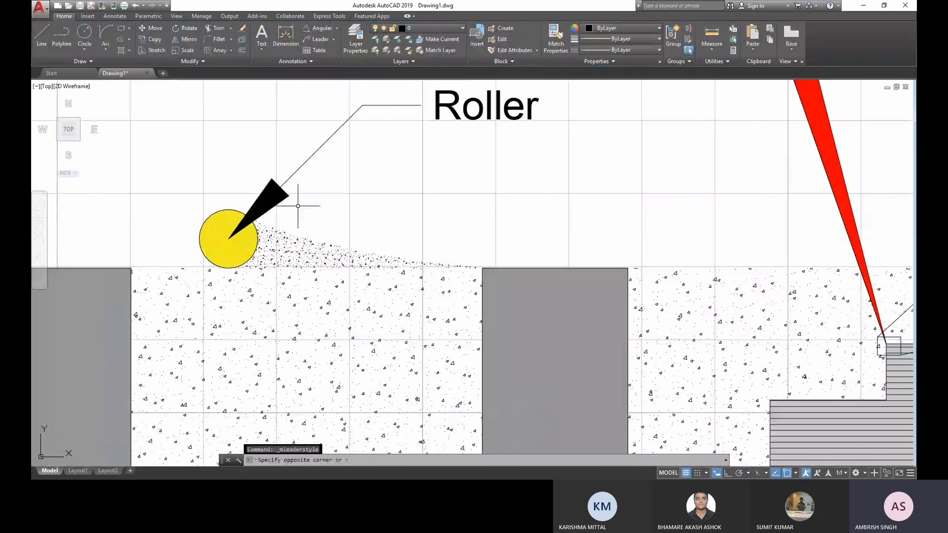
pyautogui.press('Escape')
pyautogui.press('Escape')
# - Explode the "Laser Unit" multileader into separate lines, arrowhead and text
pyautogui.scroll(-2, 298, 206)
pyautogui.moveTo(726, 94); pyautogui.dragTo(464, 227, button='middle')
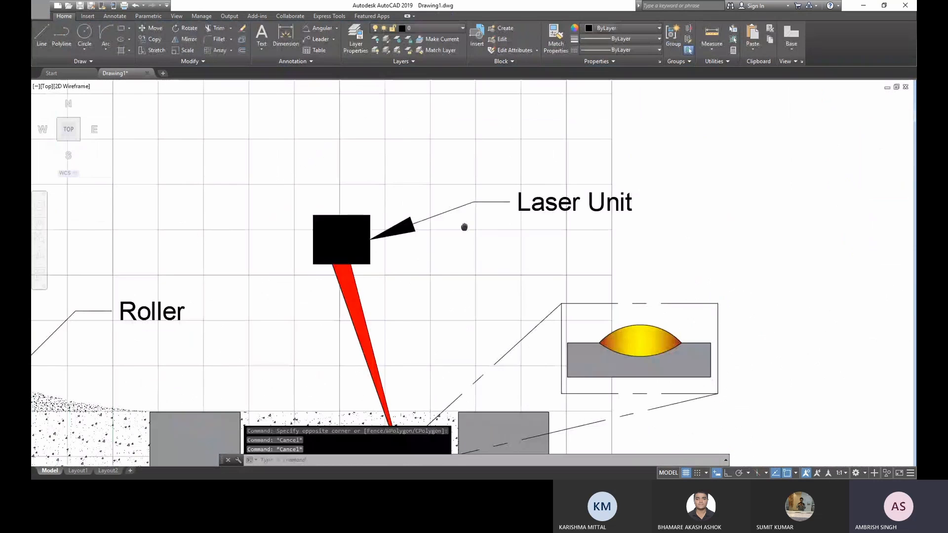
pyautogui.scroll(2, 464, 227)
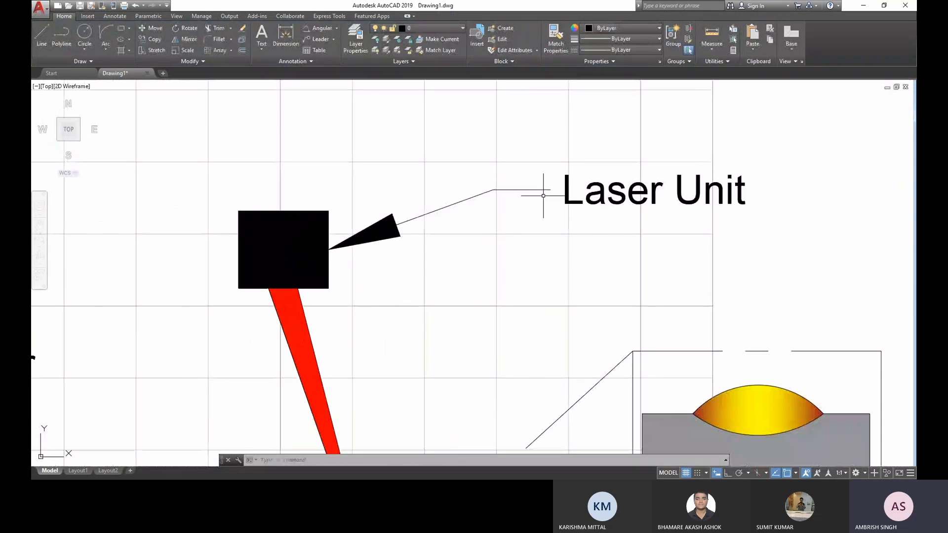
pyautogui.click(545, 191)
pyautogui.click(680, 204)
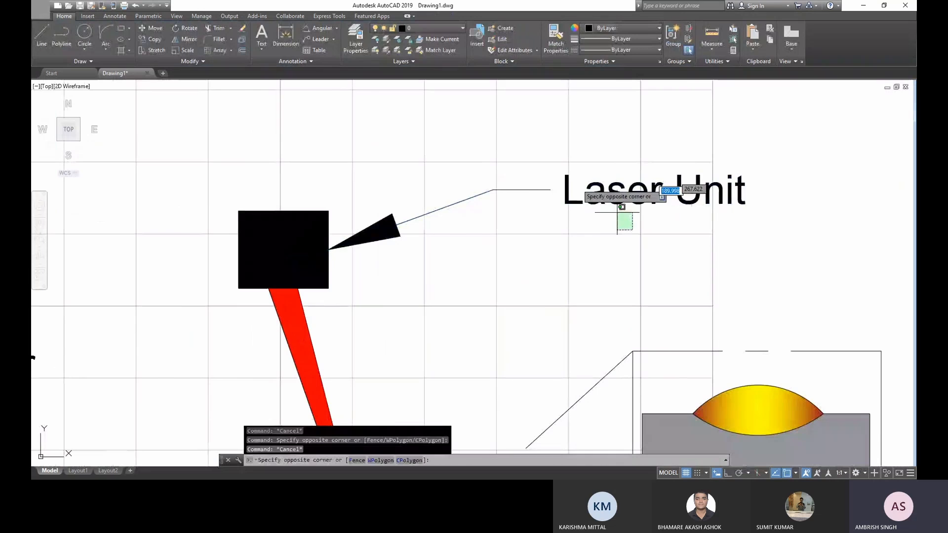
pyautogui.click(623, 217)
pyautogui.write('EX')
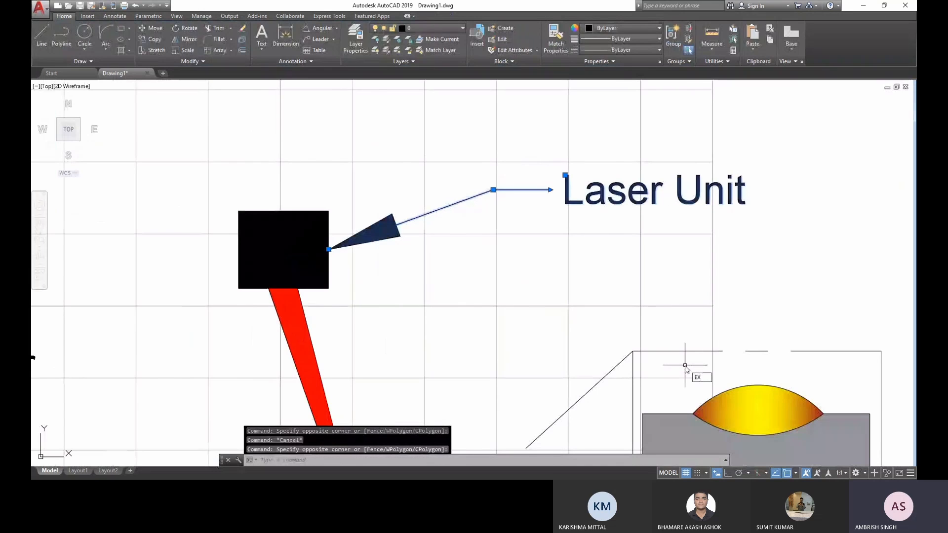
pyautogui.write('PLODE')
pyautogui.press('Return')
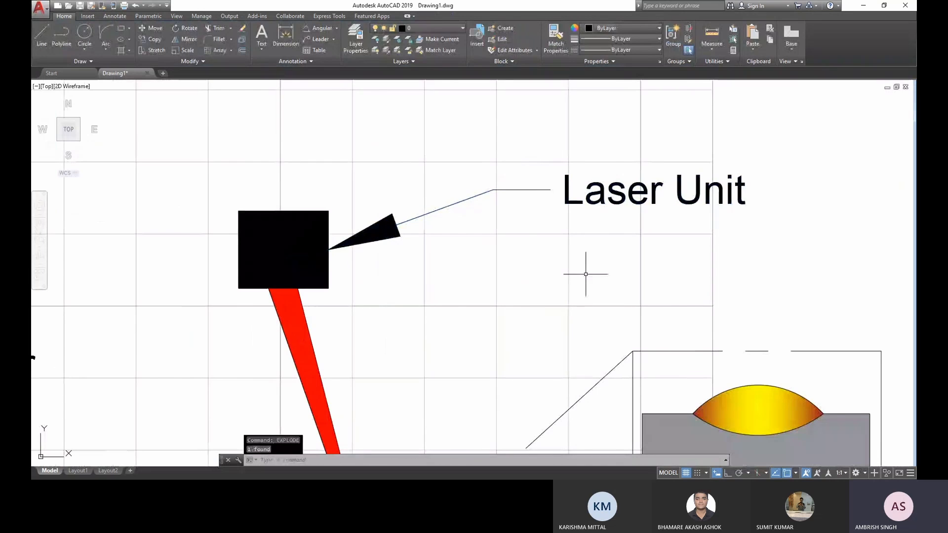
pyautogui.press('Escape')
pyautogui.click(507, 230)
pyautogui.click(504, 181)
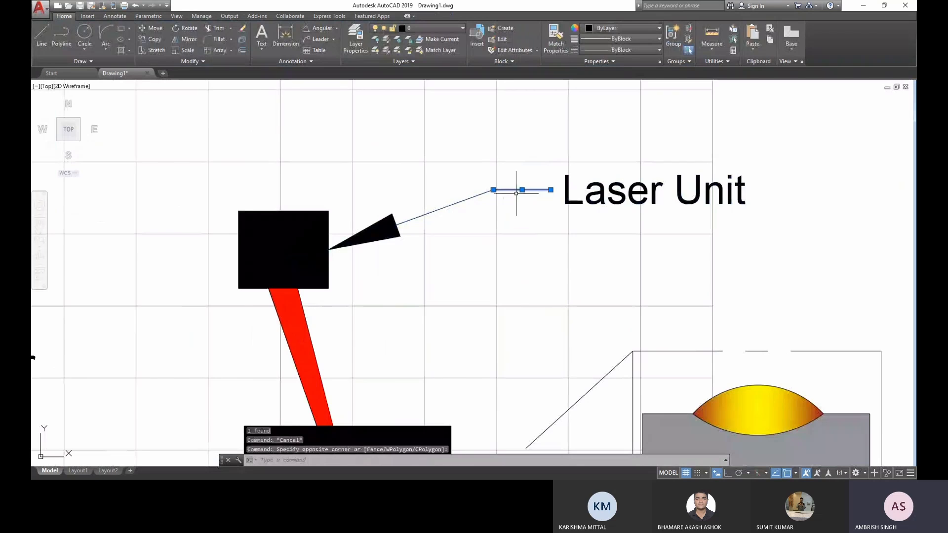
pyautogui.moveTo(518, 203); pyautogui.dragTo(516, 216, button='middle')
pyautogui.click(507, 235)
pyautogui.click(429, 218)
pyautogui.press('Escape')
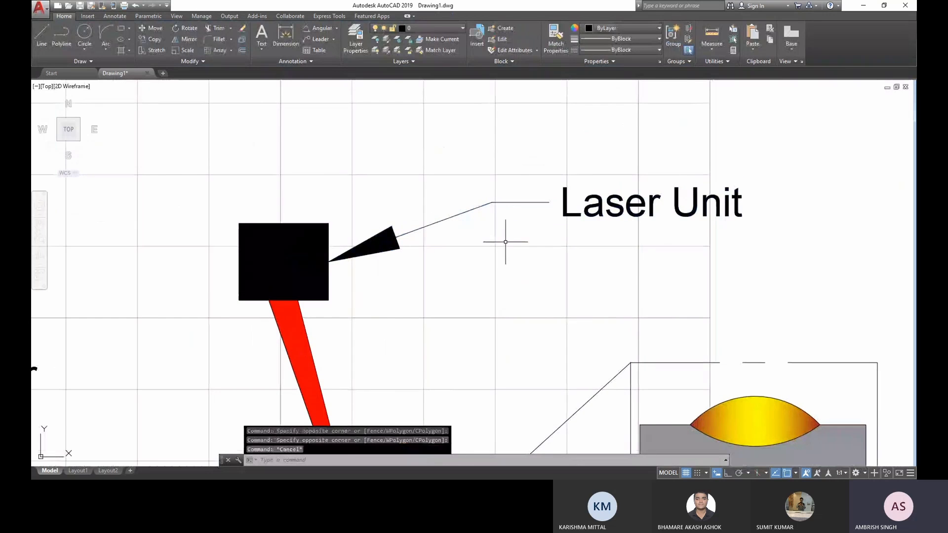
# - Delete the short horizontal landing line beside the "Laser Unit" text
pyautogui.click(523, 242)
pyautogui.click(518, 183)
pyautogui.press('Delete')
# - Move the "Laser Unit" text left so it sits right beside the end of the slanted leader line
pyautogui.click(567, 247)
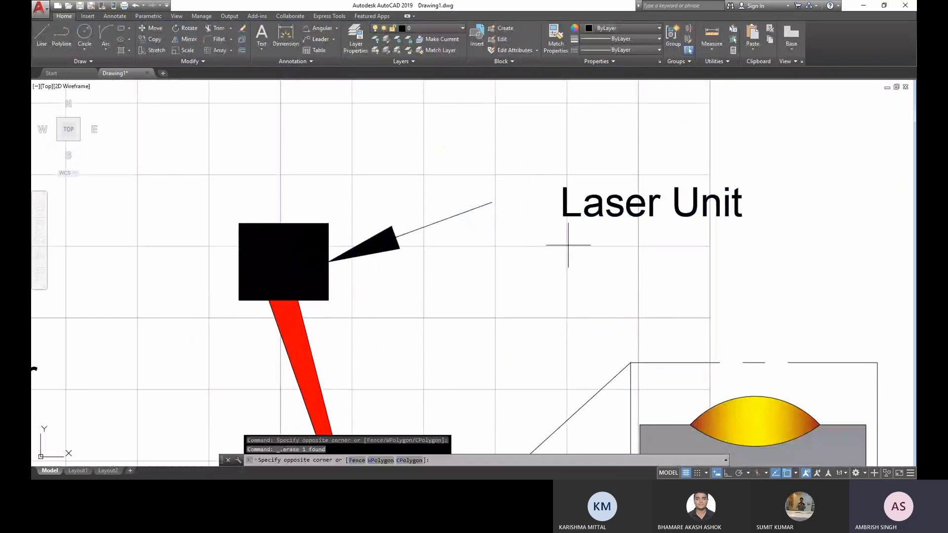
pyautogui.click(560, 165)
pyautogui.moveTo(563, 187); pyautogui.dragTo(501, 187)
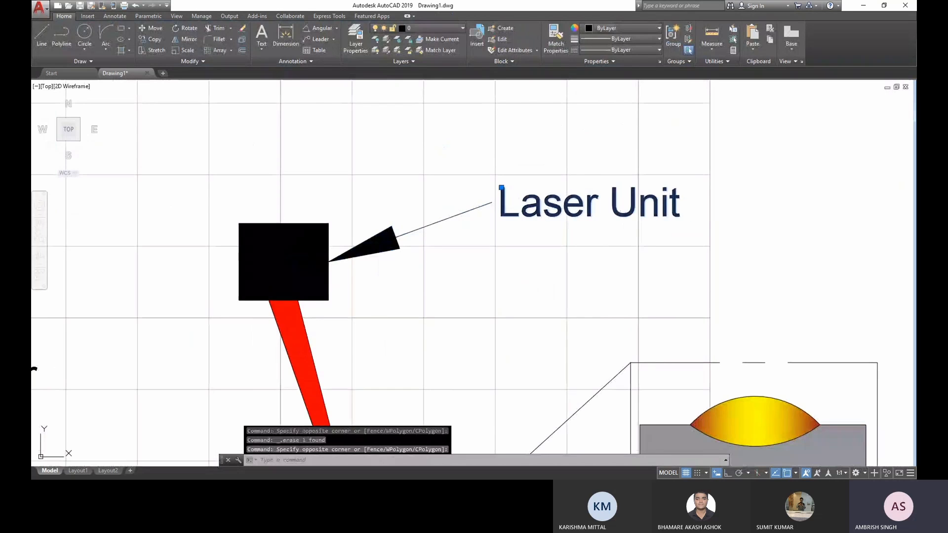
pyautogui.press('Escape')
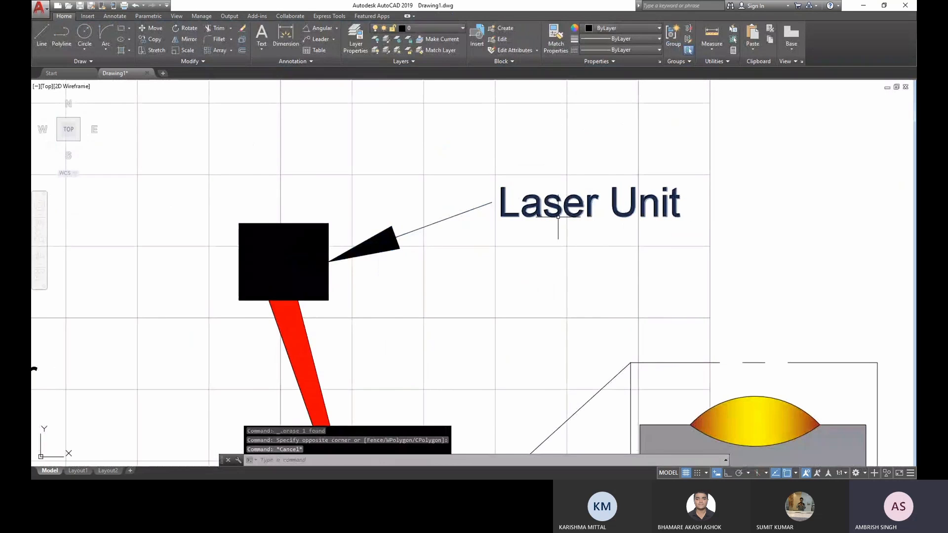
# - Turn off the grid display so the labelled figure stands on a plain background
pyautogui.scroll(-5, 558, 217)
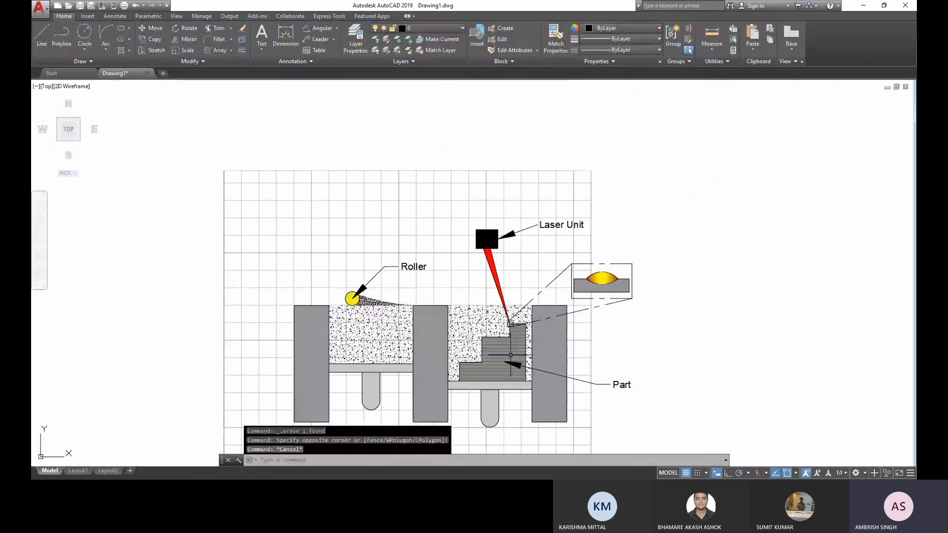
pyautogui.moveTo(485, 400); pyautogui.dragTo(493, 274, button='middle')
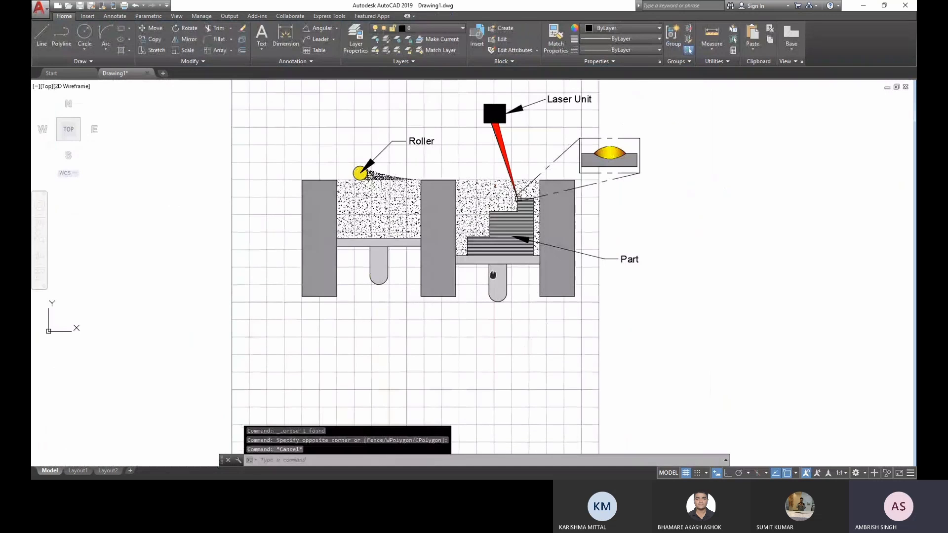
pyautogui.scroll(2, 612, 373)
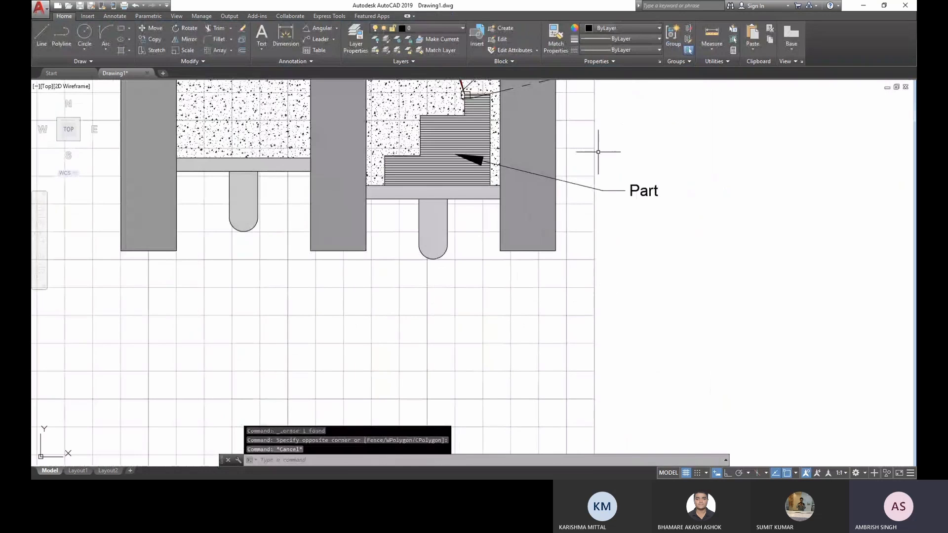
pyautogui.scroll(-2, 598, 152)
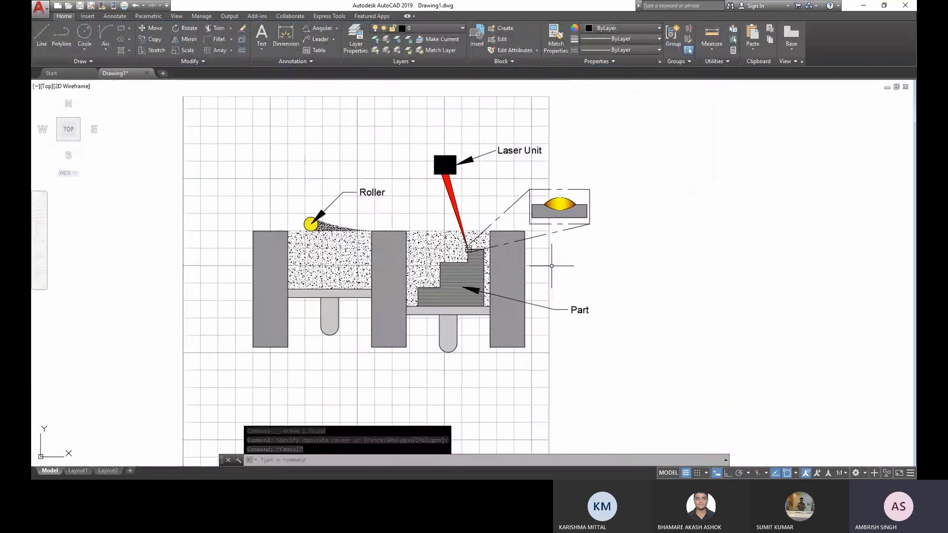
pyautogui.press('F7')
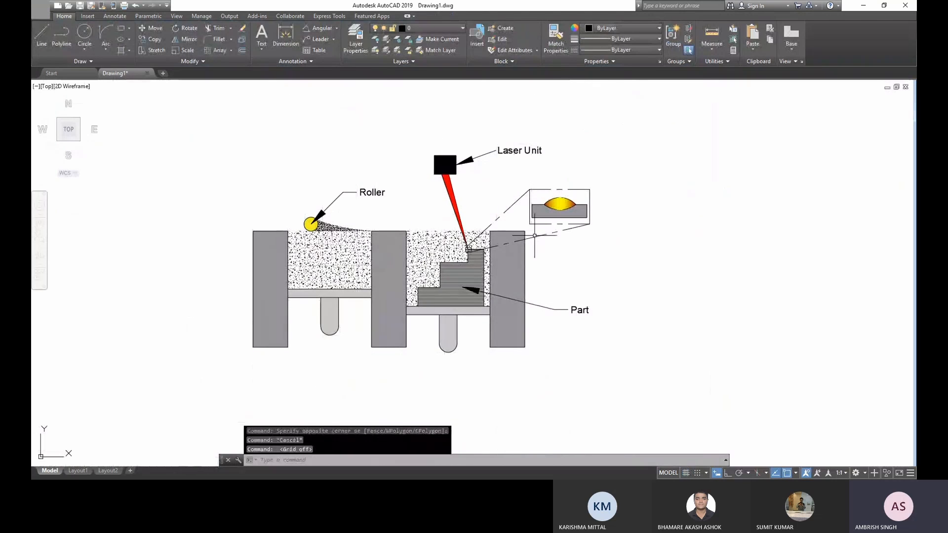
pyautogui.scroll(2, 534, 235)
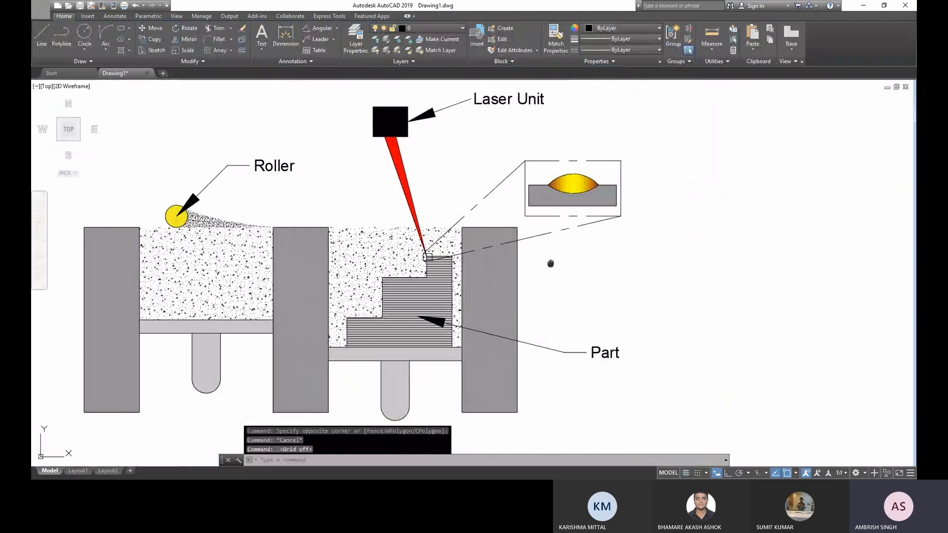
pyautogui.moveTo(551, 264); pyautogui.dragTo(619, 266, button='middle')
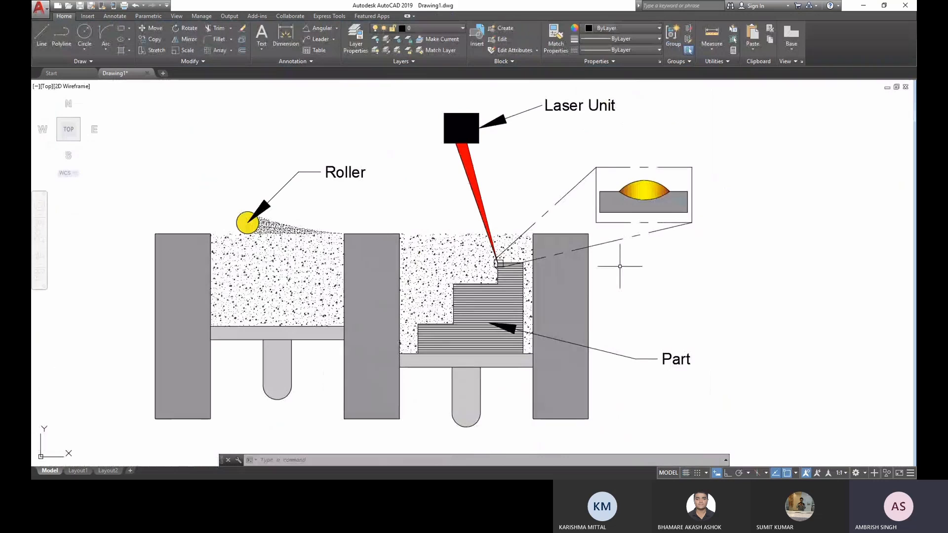
pyautogui.press('Escape')
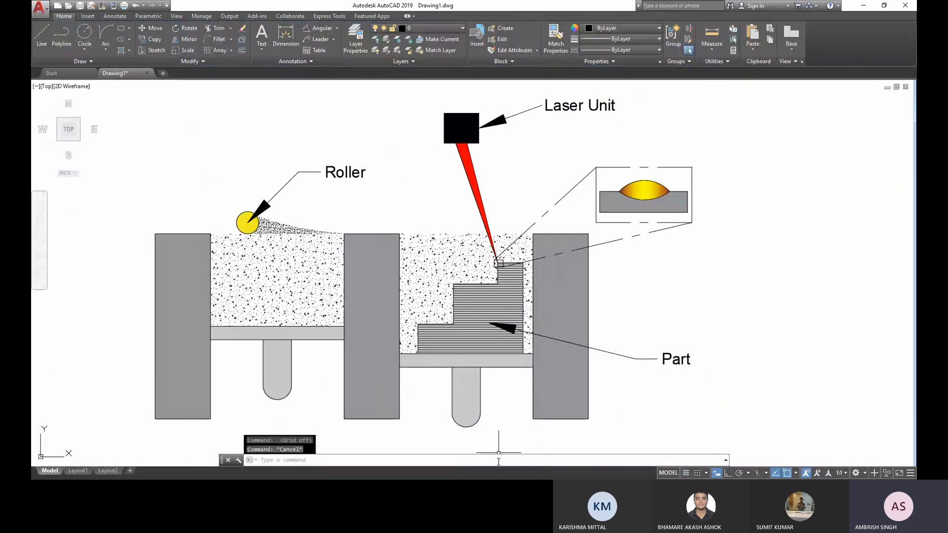
# - Start a JPGOUT export of the drawing and save the JPEG file on the Desktop as PDFSchematic
pyautogui.click(498, 462)
pyautogui.write('JPe')
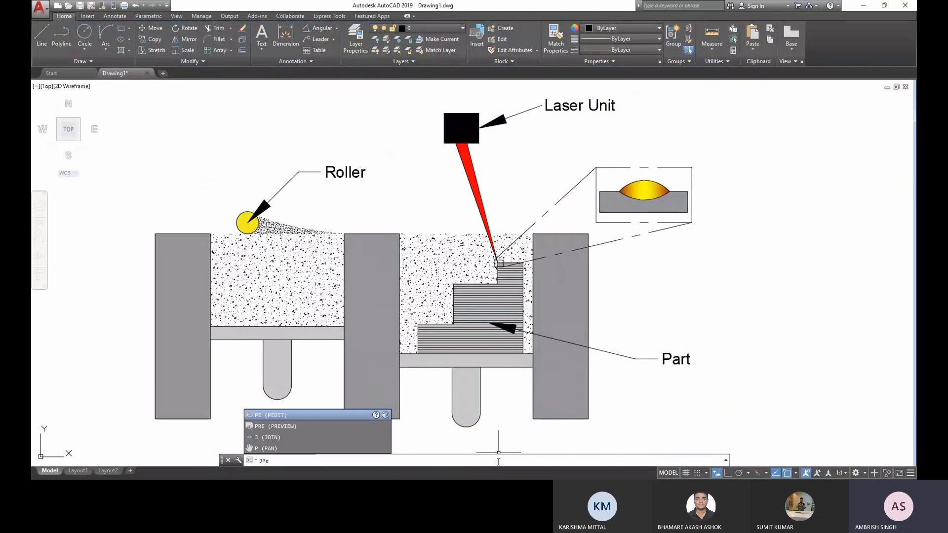
pyautogui.press('BackSpace')
pyautogui.write('G')
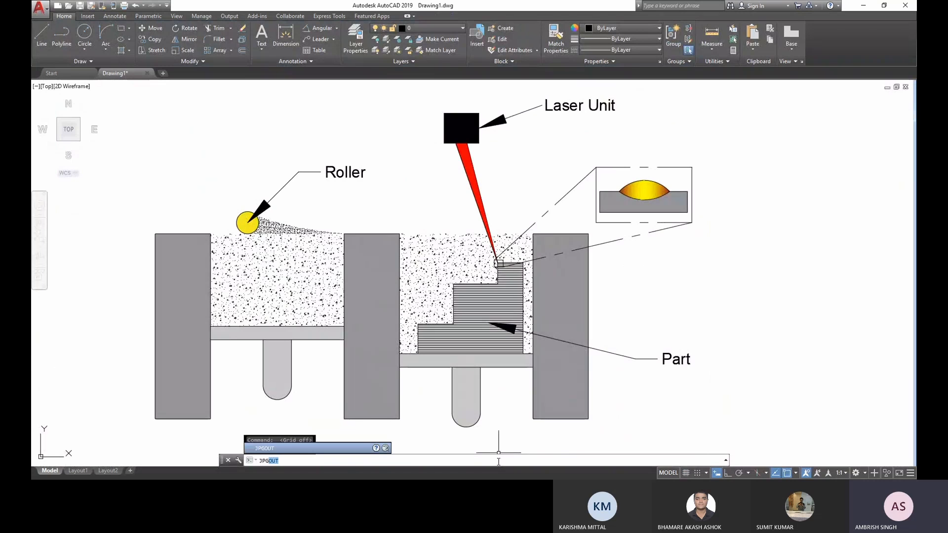
pyautogui.press('Return')
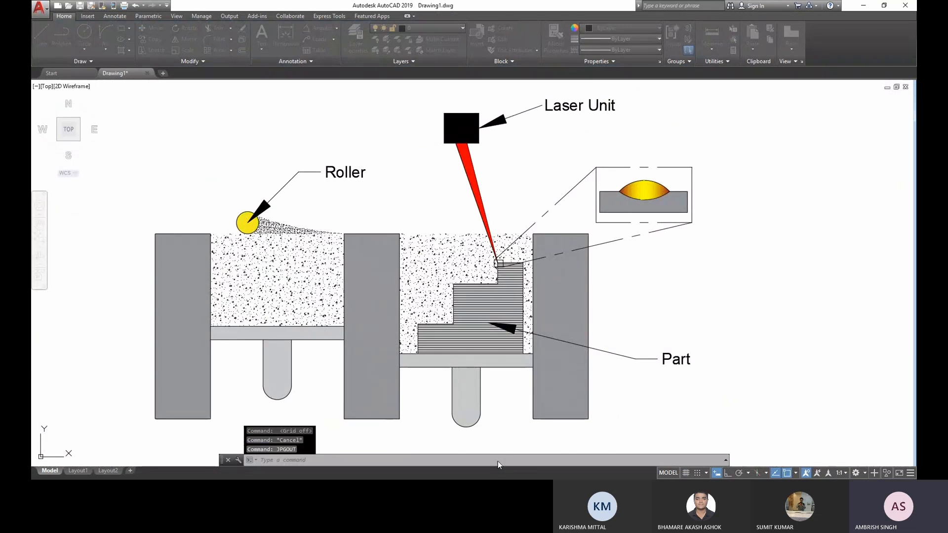
pyautogui.write('PDF')
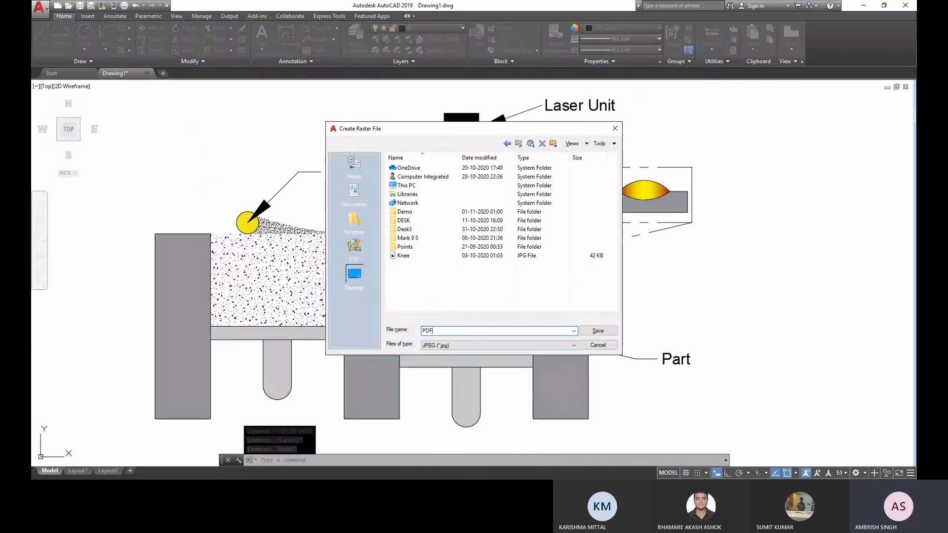
pyautogui.write('Sc')
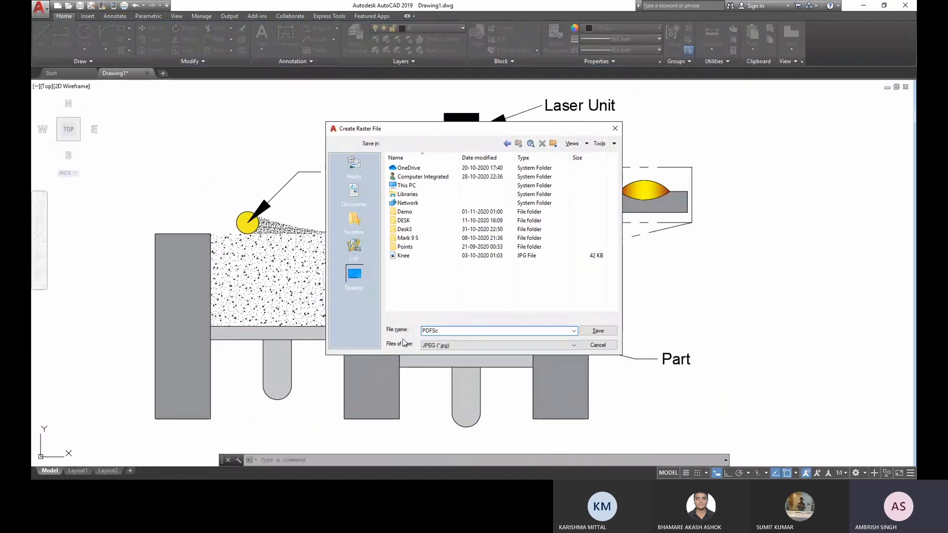
pyautogui.write('hematic')
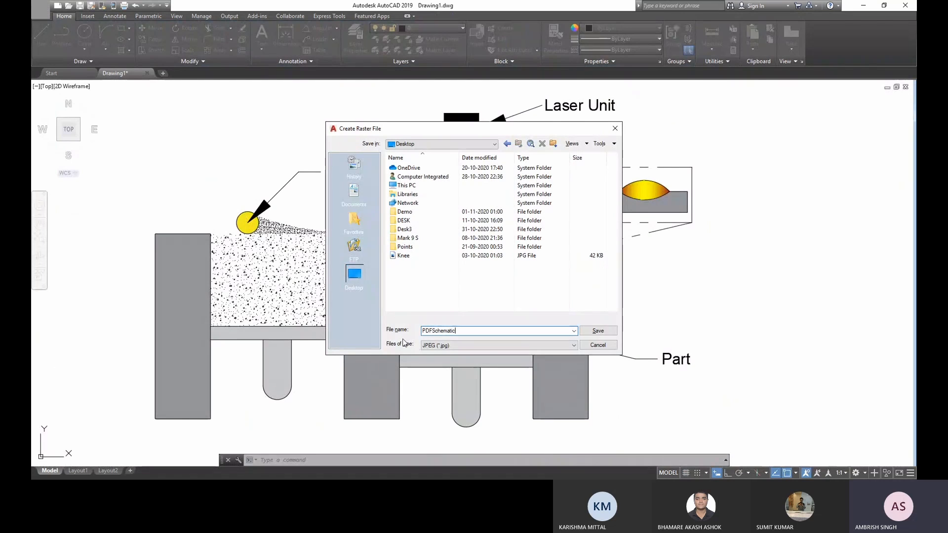
pyautogui.click(601, 330)
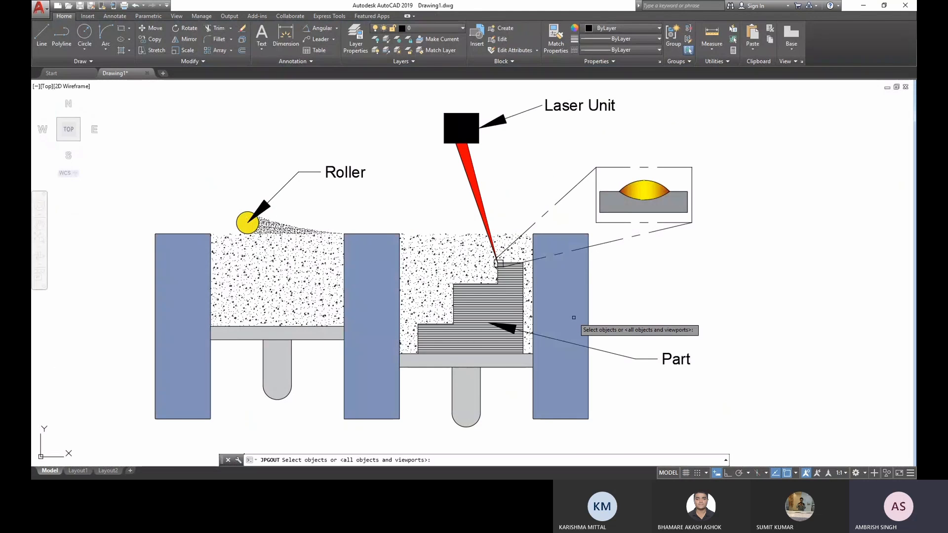
# - Select the whole labelled figure as the objects for the JPEG export and complete the export
pyautogui.scroll(-2, 585, 355)
pyautogui.moveTo(588, 382); pyautogui.dragTo(543, 378, button='middle')
pyautogui.click(631, 403)
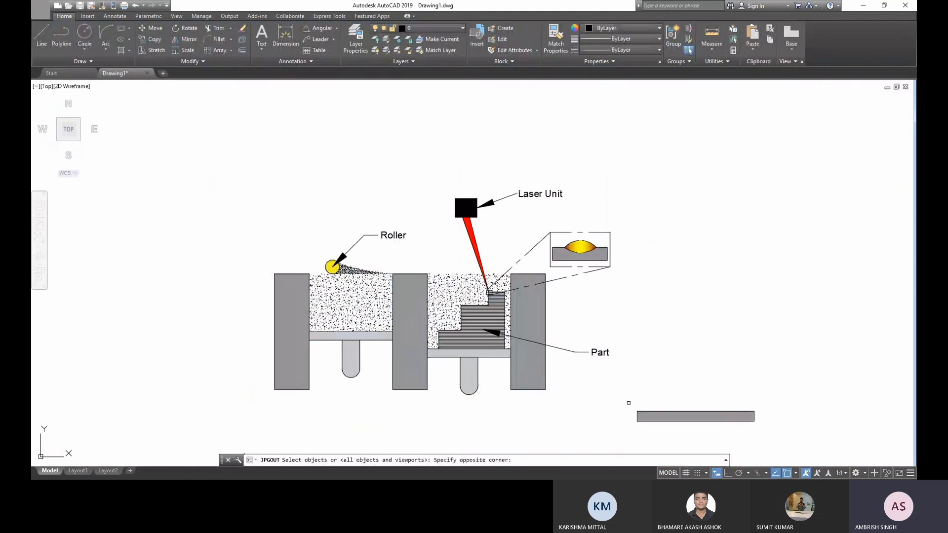
pyautogui.click(260, 167)
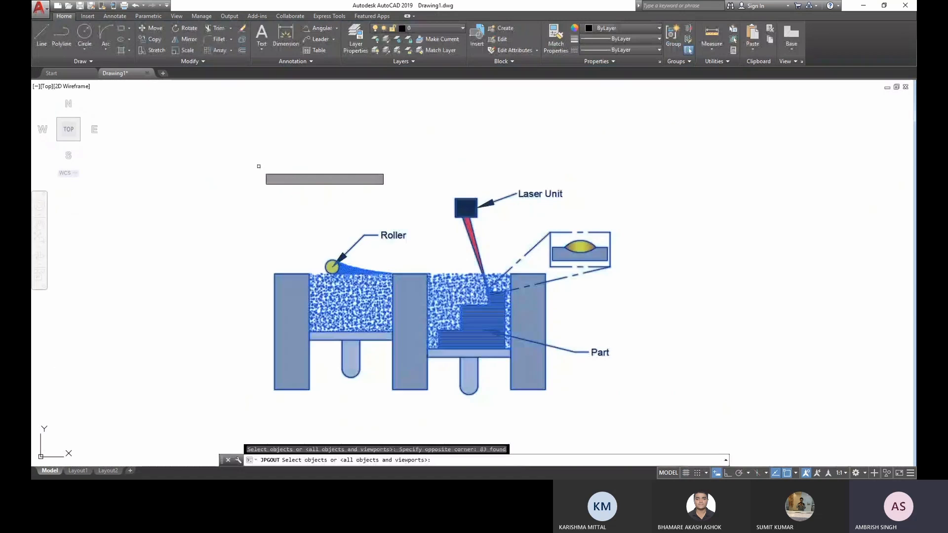
pyautogui.press('Return')
pyautogui.scroll(2, 270, 215)
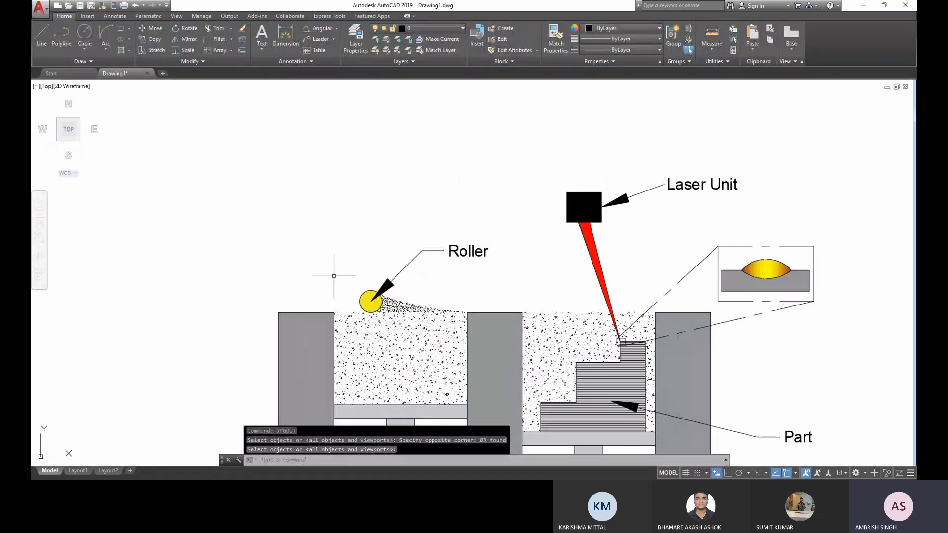
pyautogui.moveTo(332, 275); pyautogui.dragTo(310, 198, button='middle')
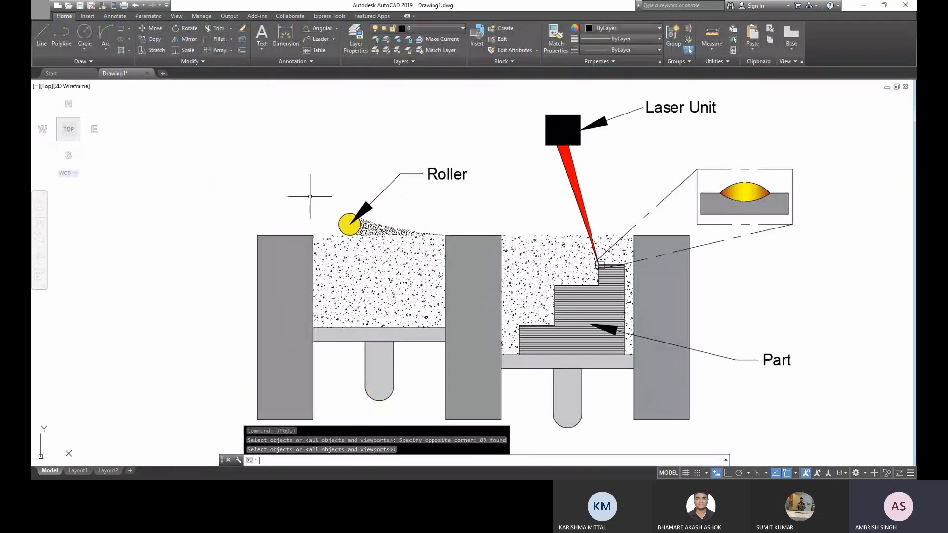
pyautogui.press('Escape')
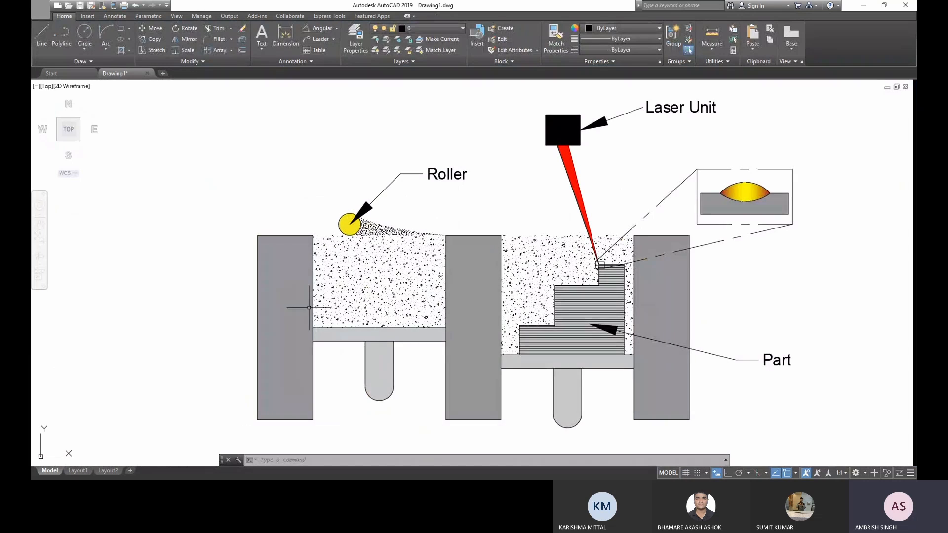
pyautogui.moveTo(148, 138); pyautogui.dragTo(120, 131, button='middle')
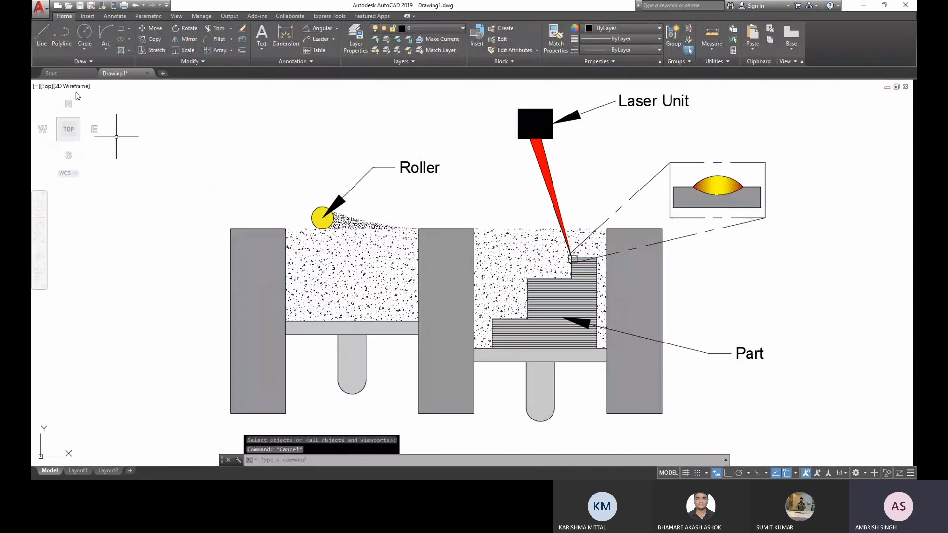
pyautogui.click(48, 15)
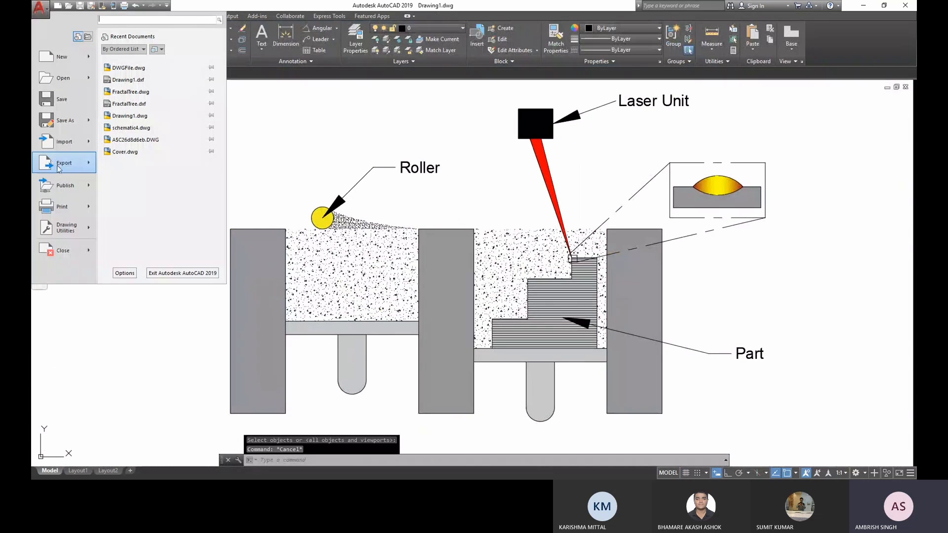
pyautogui.moveTo(63, 163)
pyautogui.click(123, 148)
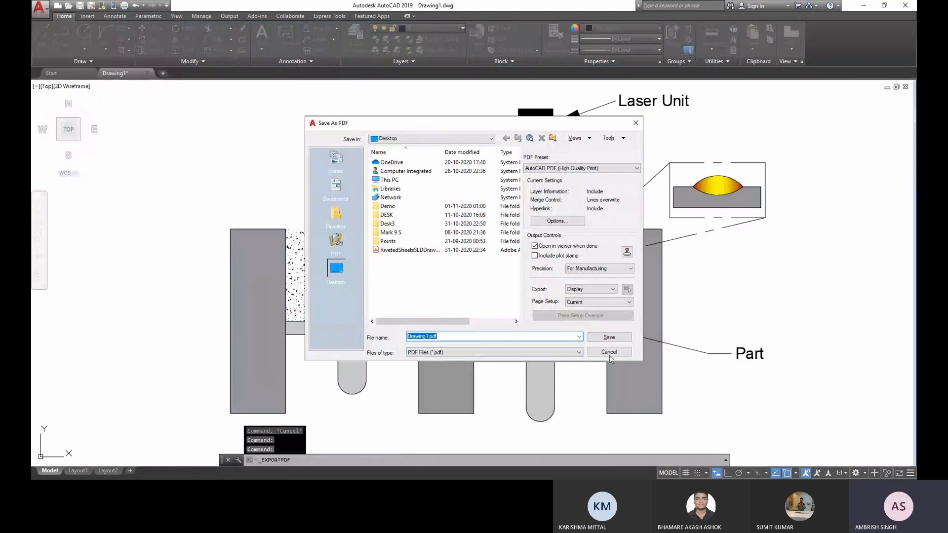
pyautogui.click(606, 352)
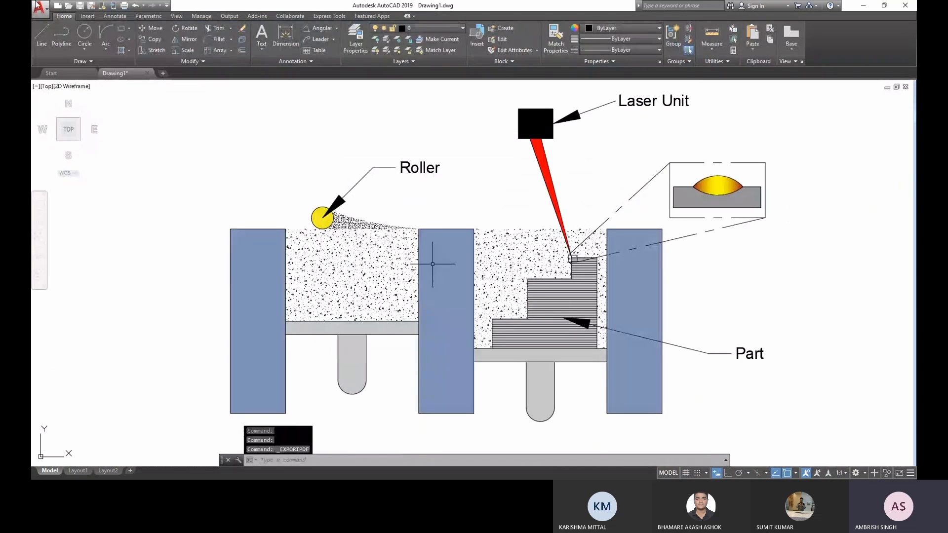
# - Set up a plot to the DWG To PDF.pc3 plotter with plot transparency enabled and landscape orientation
pyautogui.click(39, 8)
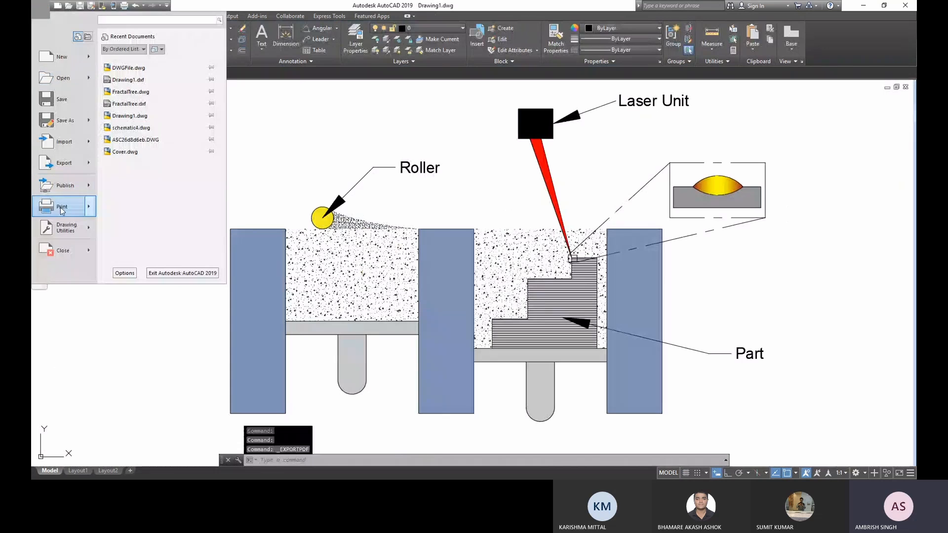
pyautogui.moveTo(62, 212)
pyautogui.click(140, 67)
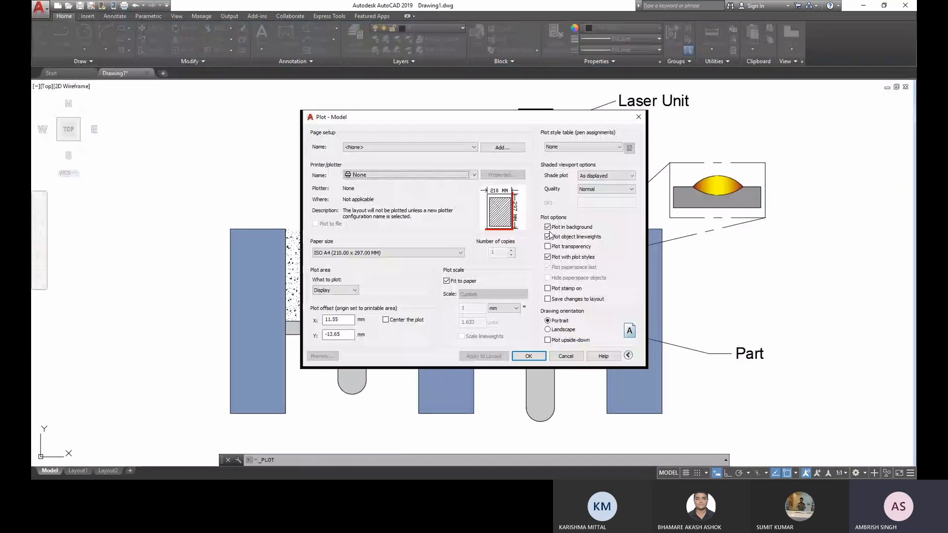
pyautogui.click(549, 246)
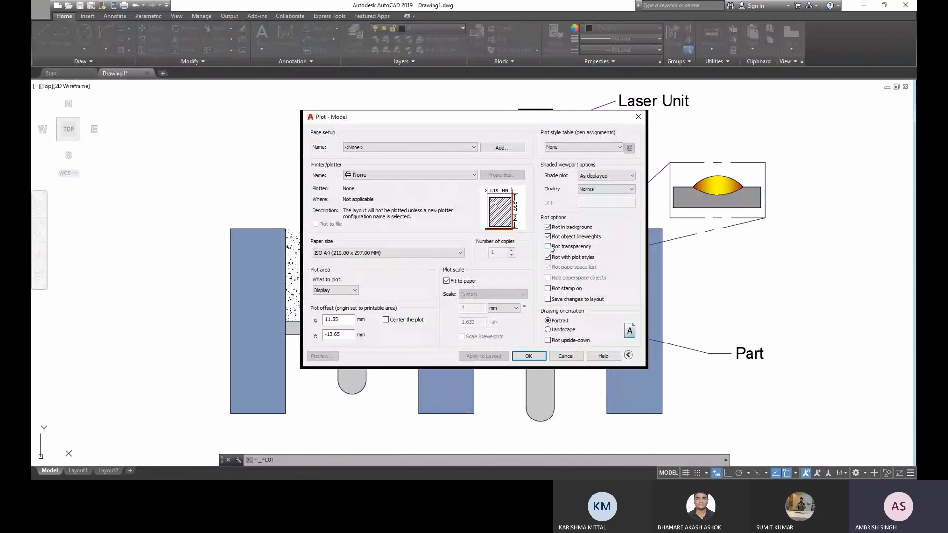
pyautogui.click(549, 246)
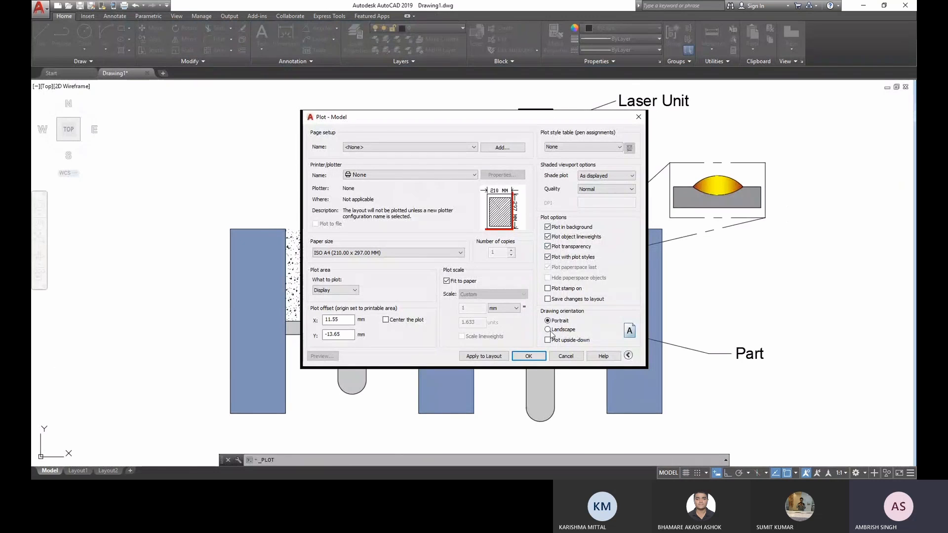
pyautogui.click(549, 330)
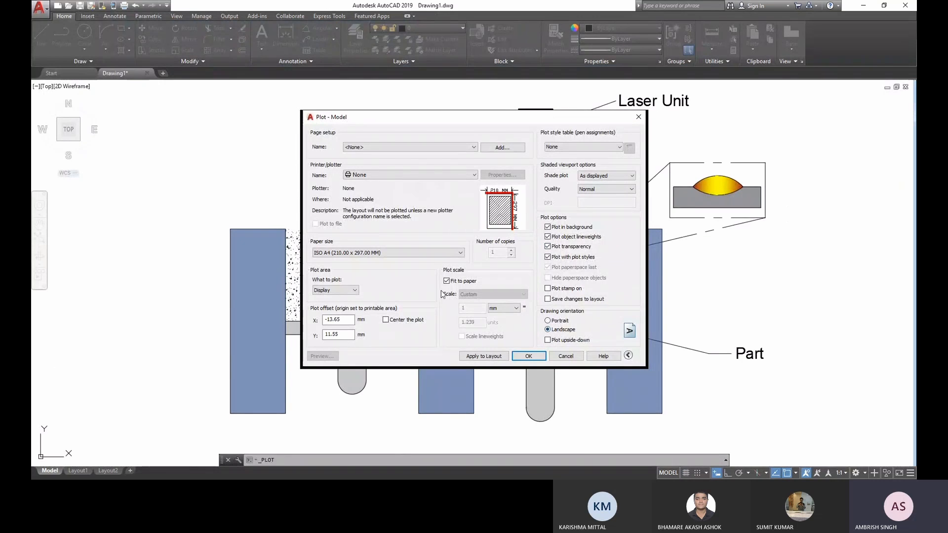
pyautogui.click(405, 176)
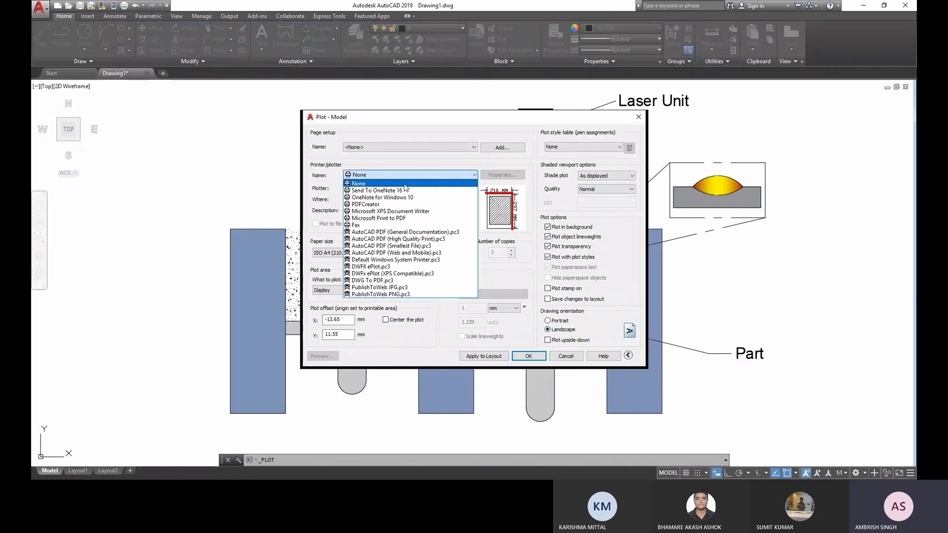
pyautogui.click(385, 281)
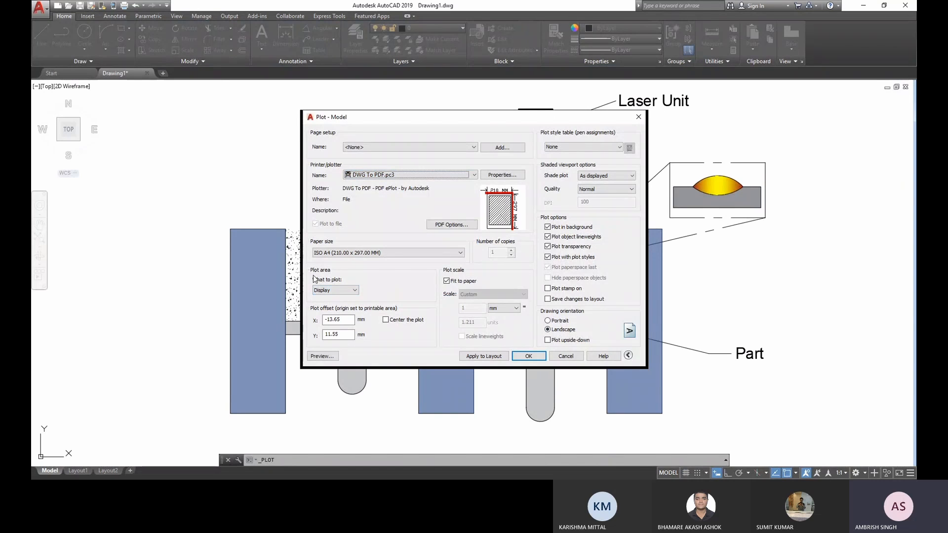
# - Set the plot area to a window that encloses the whole labelled figure with a margin around it
pyautogui.click(351, 291)
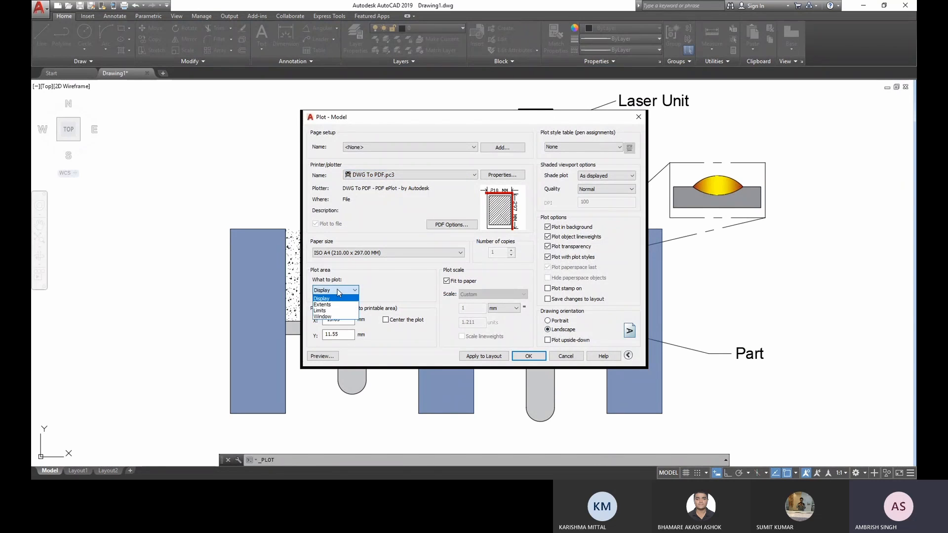
pyautogui.click(329, 317)
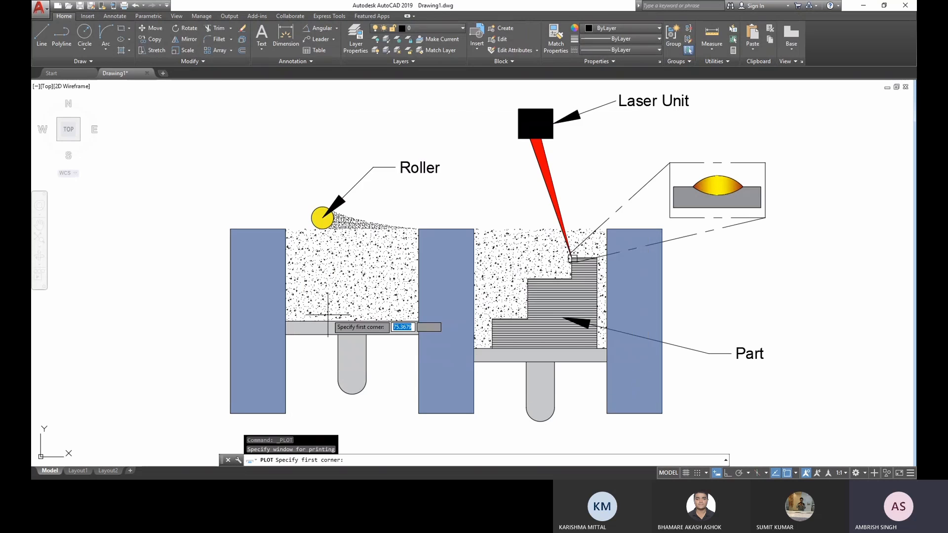
pyautogui.scroll(-4, 322, 308)
pyautogui.scroll(2, 321, 309)
pyautogui.click(630, 398)
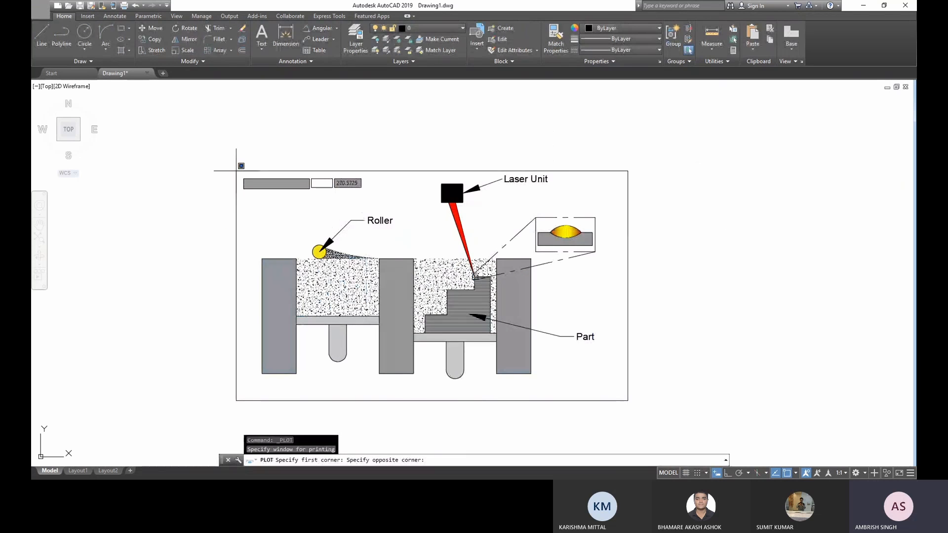
pyautogui.click(236, 171)
# - Run the plot, save the PDF on the Desktop as PBFSche, and dismiss the background job notice
pyautogui.click(530, 355)
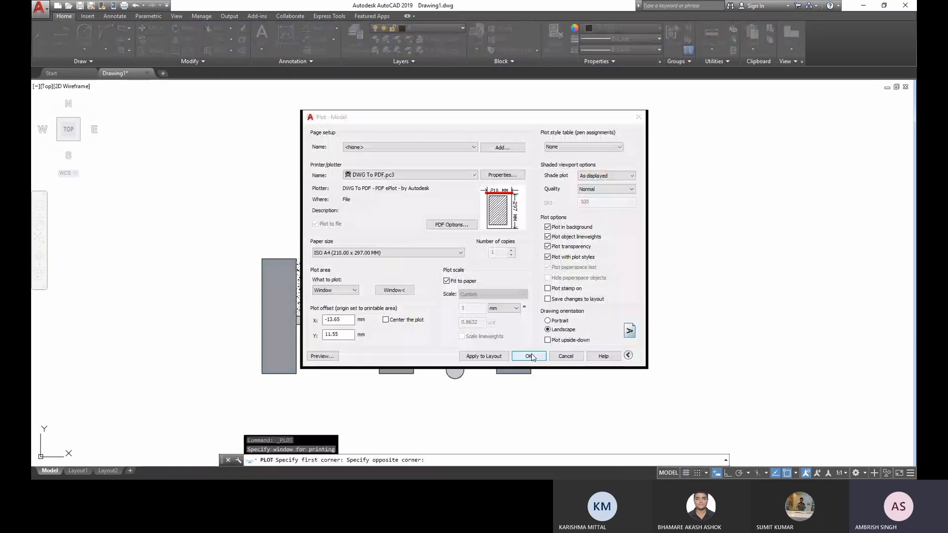
pyautogui.click(332, 276)
pyautogui.doubleClick(449, 331)
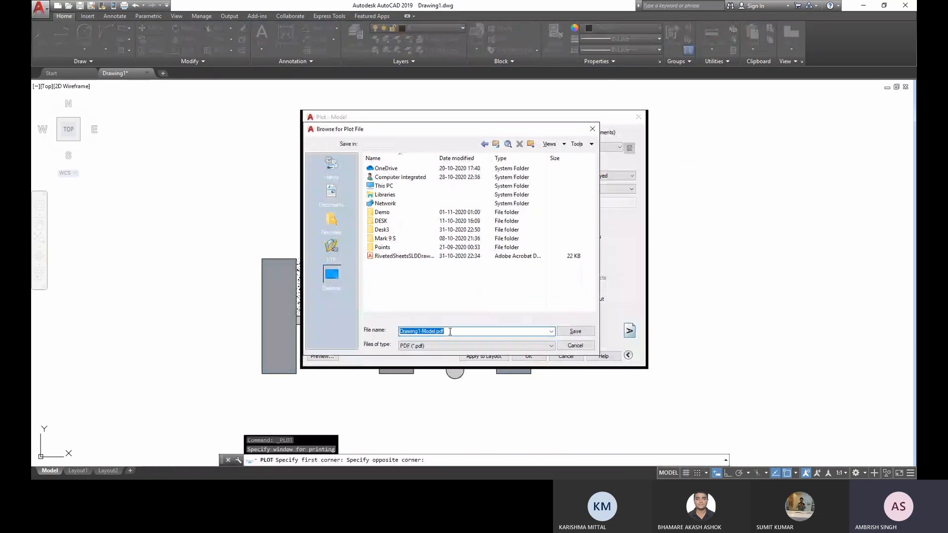
pyautogui.write('D')
pyautogui.press('BackSpace')
pyautogui.write('P')
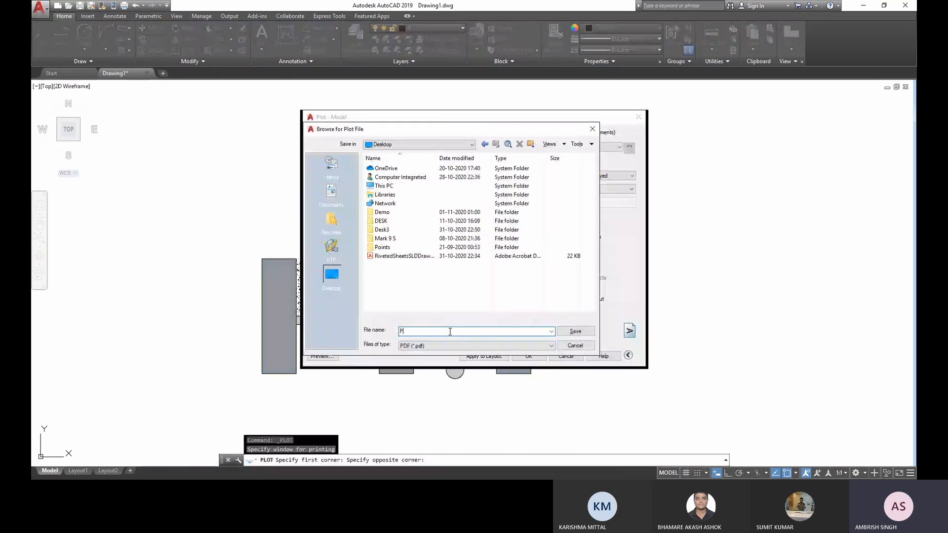
pyautogui.write('BFSche')
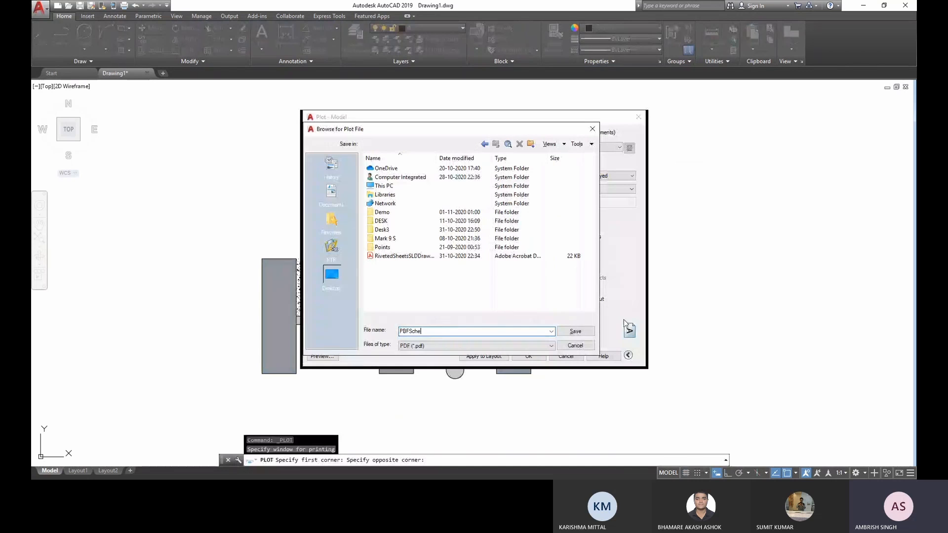
pyautogui.click(589, 330)
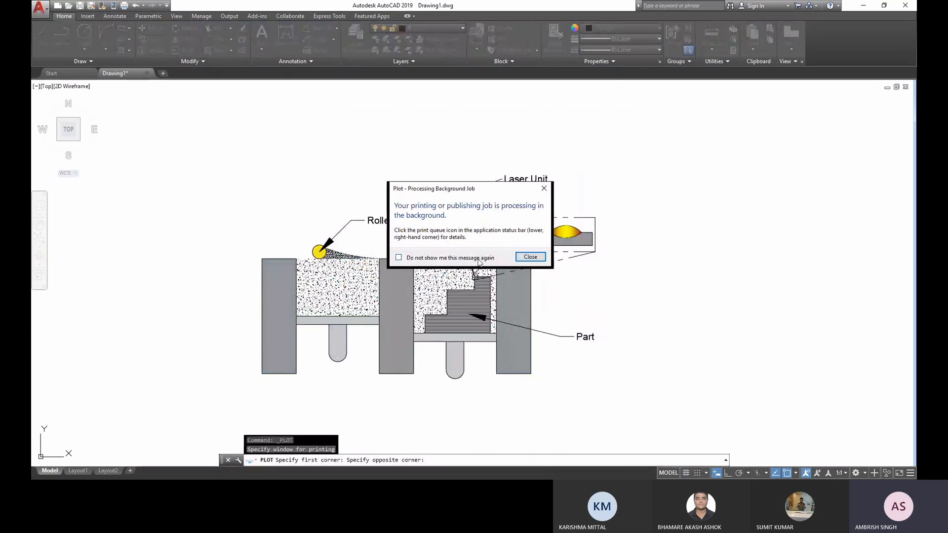
pyautogui.click(530, 257)
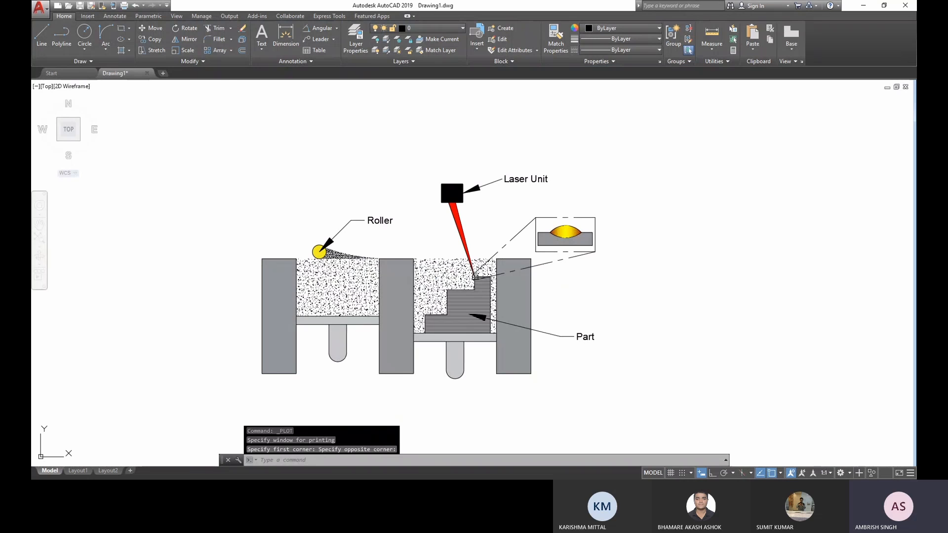
# - Select the entire labelled laser figure with a crossing window and delete it from the drawing
pyautogui.scroll(4, 623, 384)
pyautogui.scroll(-2, 447, 246)
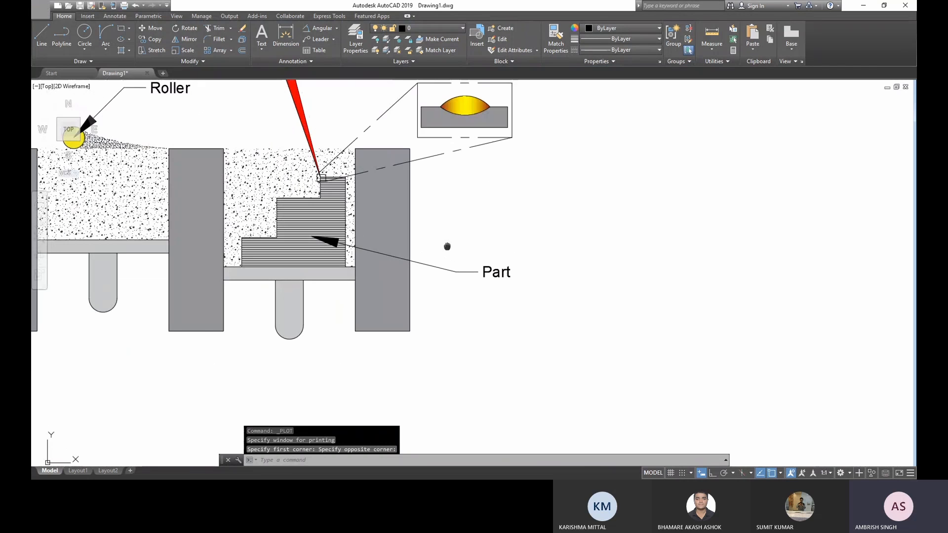
pyautogui.moveTo(447, 246)
pyautogui.mouseDown(button='middle')
pyautogui.moveTo(622, 273)
pyautogui.moveTo(585, 260)
pyautogui.mouseUp(button='middle')
pyautogui.scroll(-2, 621, 273)
pyautogui.click(653, 352)
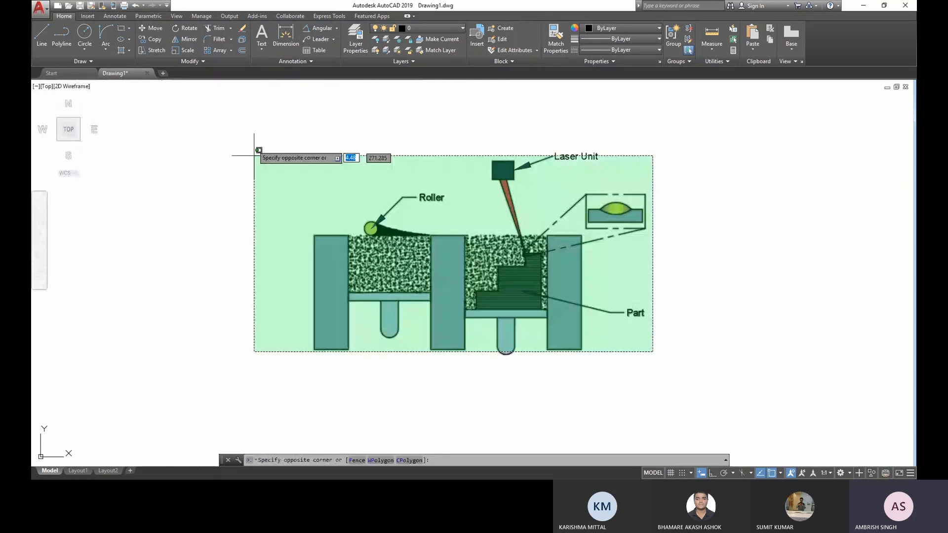
pyautogui.click(254, 156)
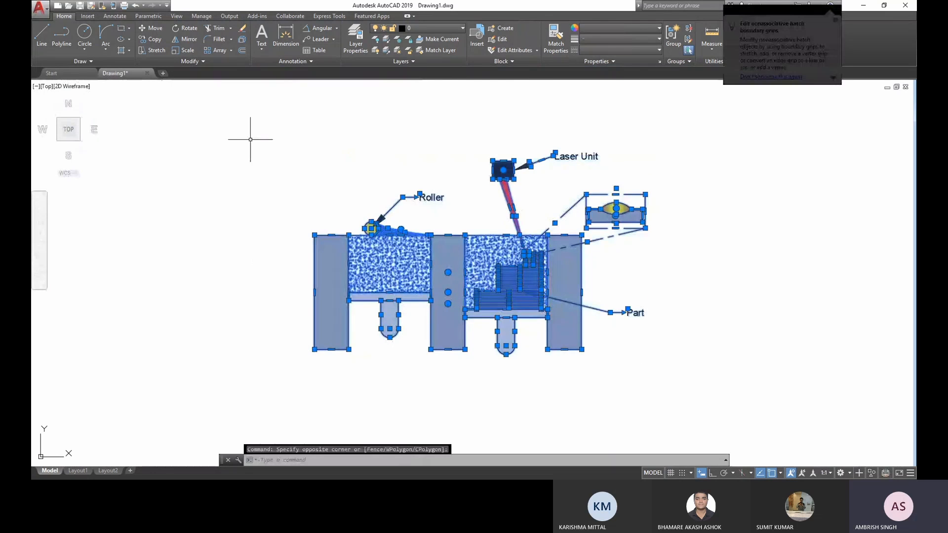
pyautogui.press('Delete')
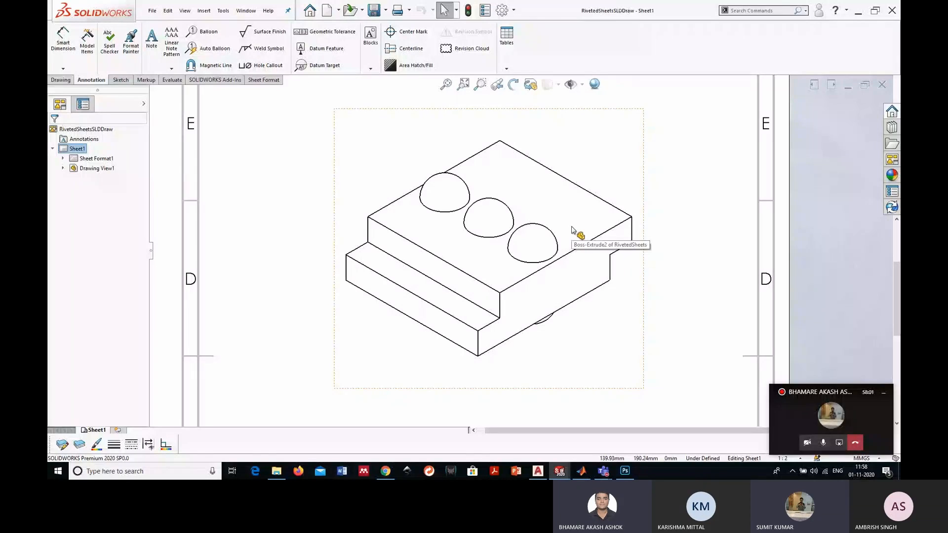
# - Switch to SOLIDWORKS and examine the isometric view of the riveted sheets and its title block on the drawing sheet
pyautogui.scroll(5, 572, 230)
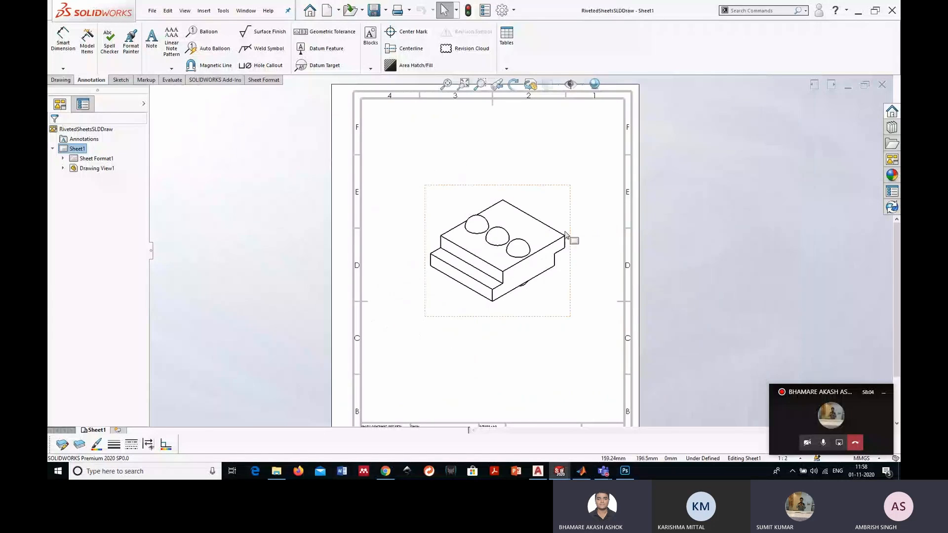
pyautogui.scroll(2, 565, 235)
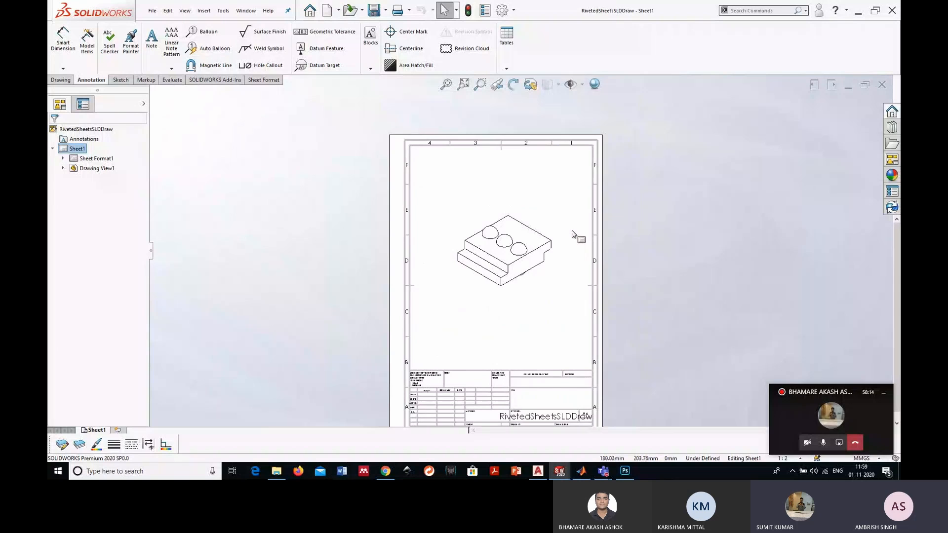
pyautogui.scroll(2, 572, 235)
pyautogui.scroll(-6, 537, 266)
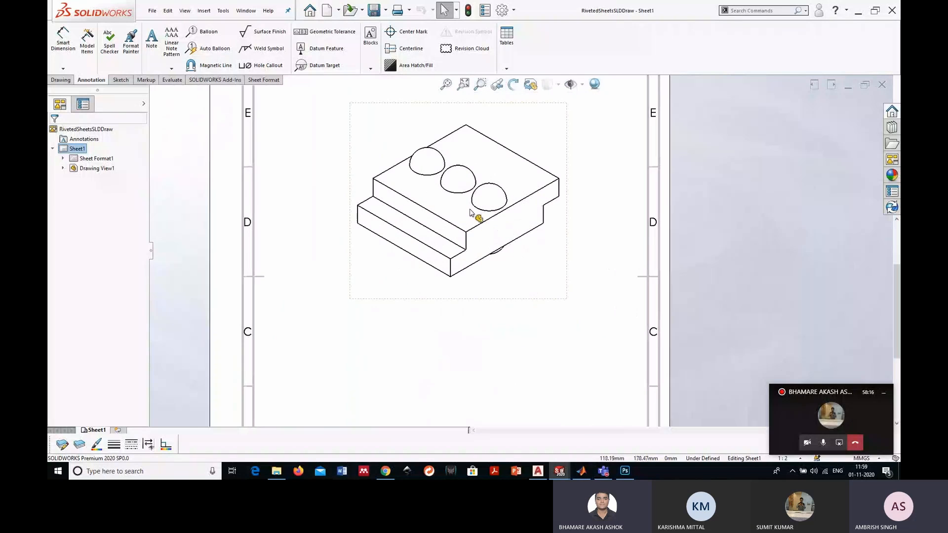
pyautogui.scroll(-1, 470, 212)
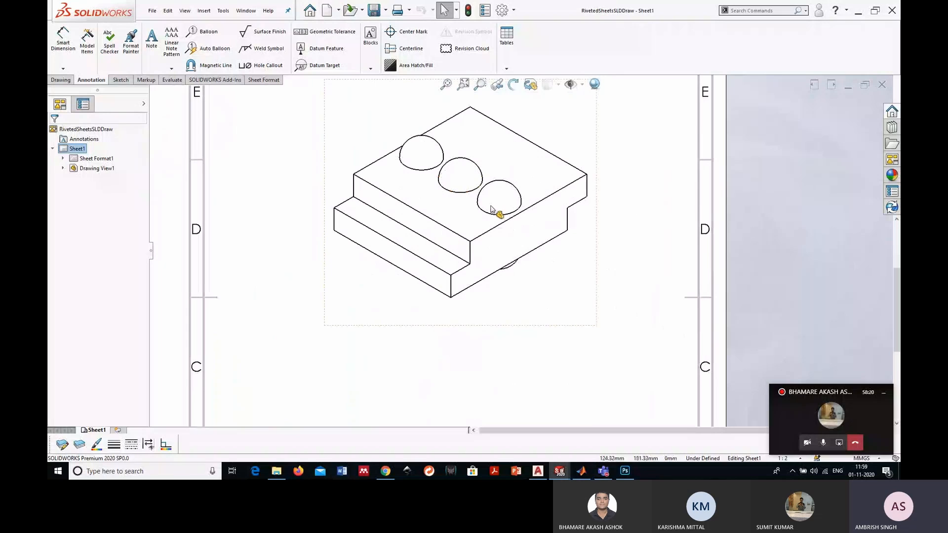
pyautogui.scroll(-1, 449, 252)
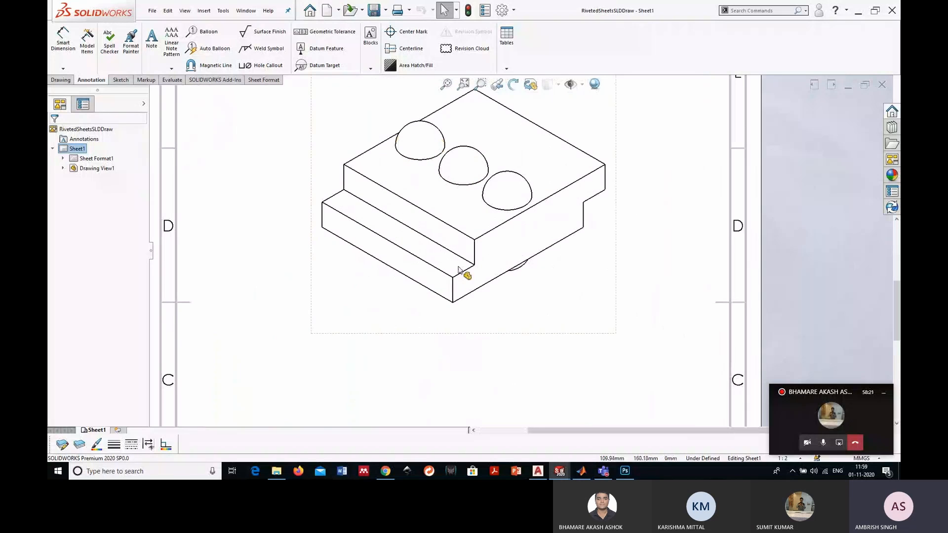
pyautogui.scroll(2, 469, 266)
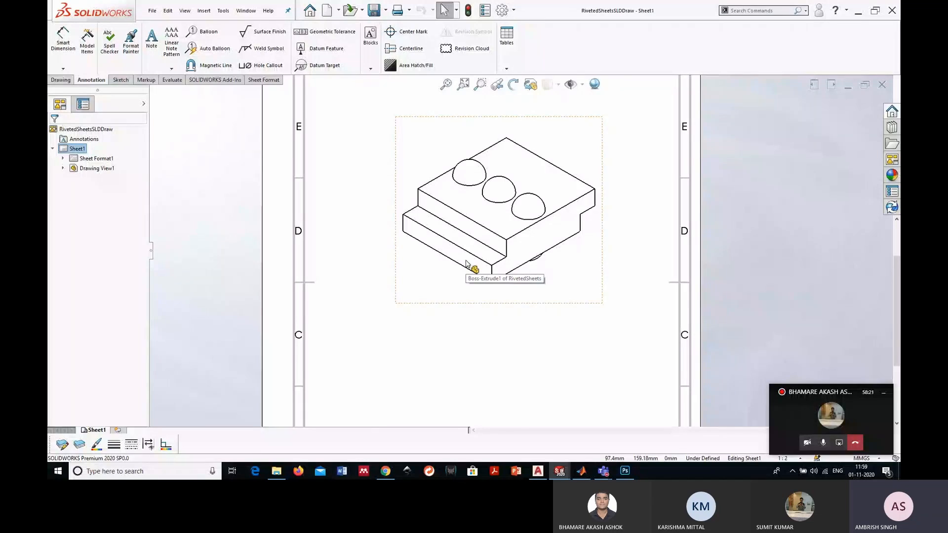
pyautogui.scroll(3, 561, 247)
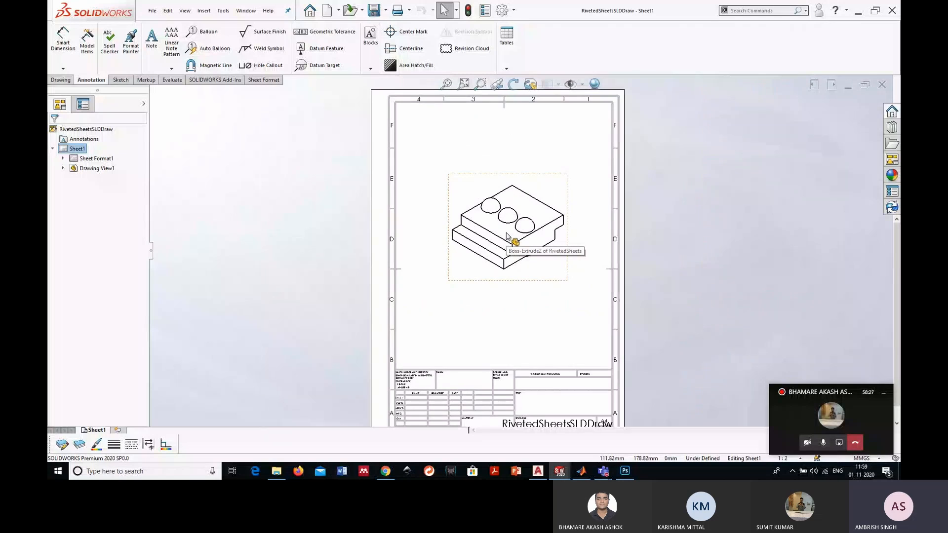
pyautogui.scroll(1, 507, 236)
pyautogui.scroll(-2, 507, 236)
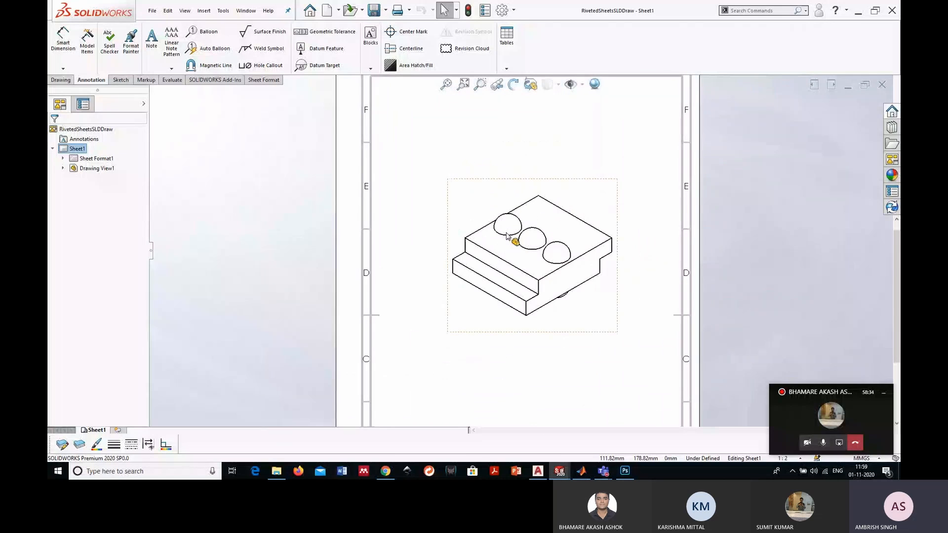
# - Save the riveted sheets drawing on the Desktop in Adobe Portable Document Format under the name RivetedSheetsSLDDraw2
pyautogui.click(152, 11)
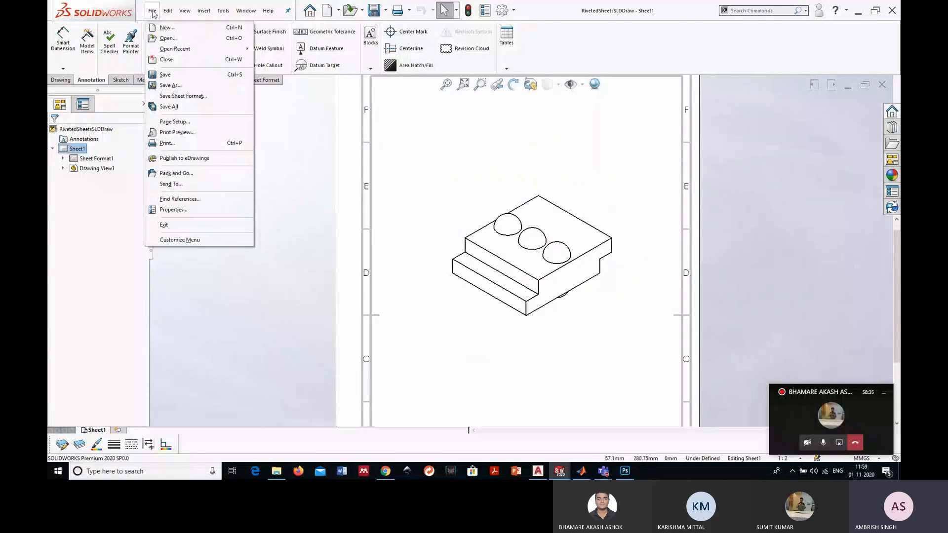
pyautogui.click(171, 86)
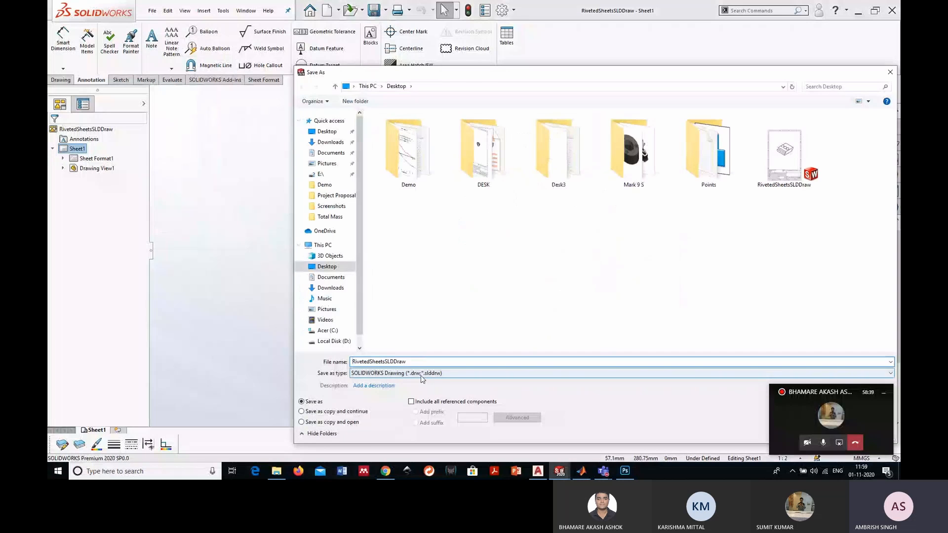
pyautogui.click(422, 379)
pyautogui.click(420, 400)
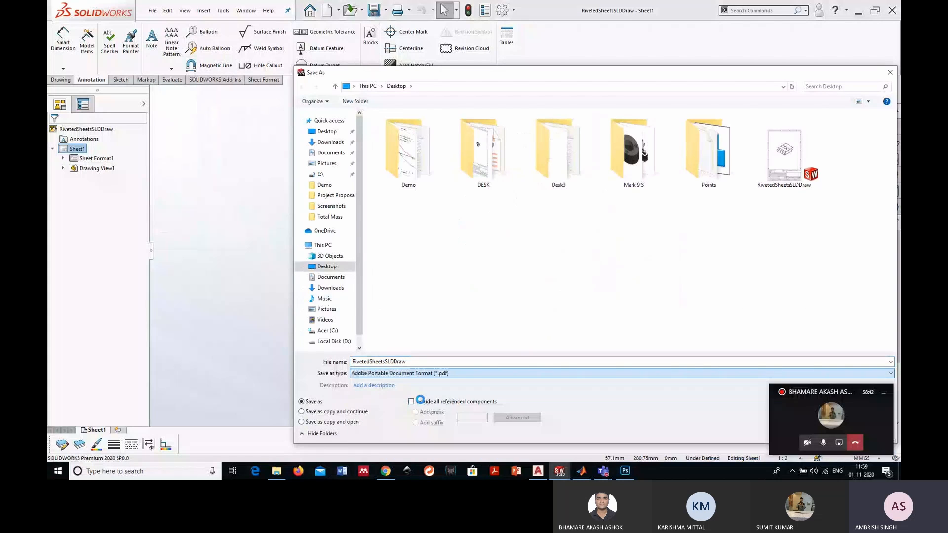
pyautogui.click(417, 395)
pyautogui.click(437, 418)
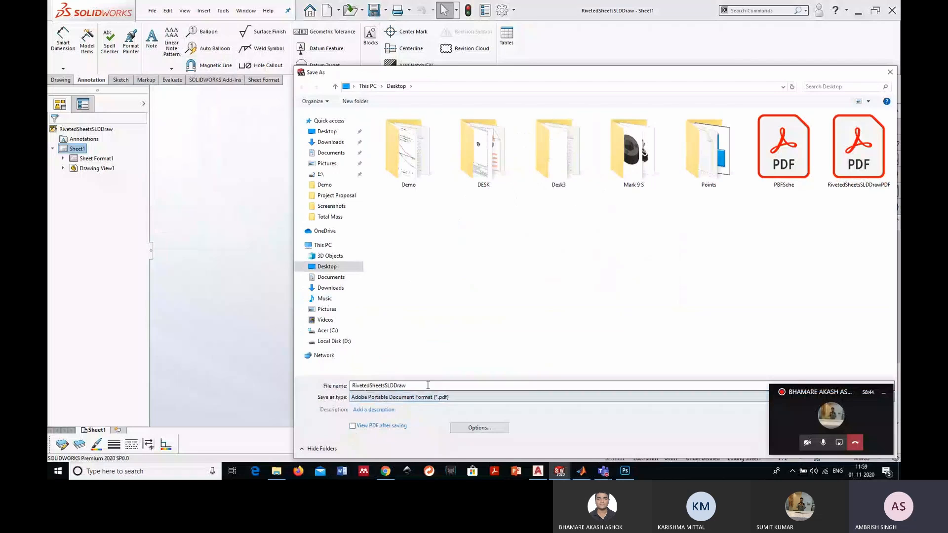
pyautogui.click(431, 388)
pyautogui.click(431, 388)
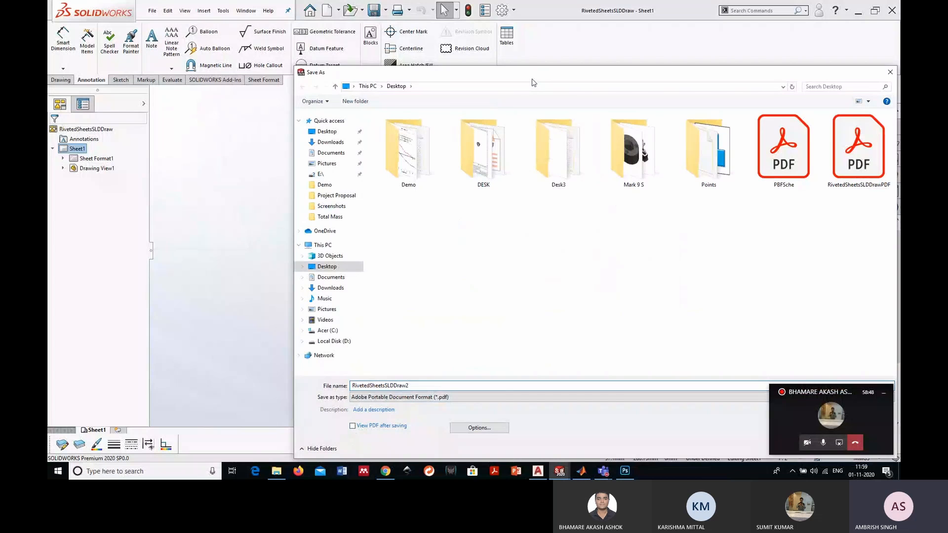
pyautogui.moveTo(532, 73); pyautogui.dragTo(285, 19)
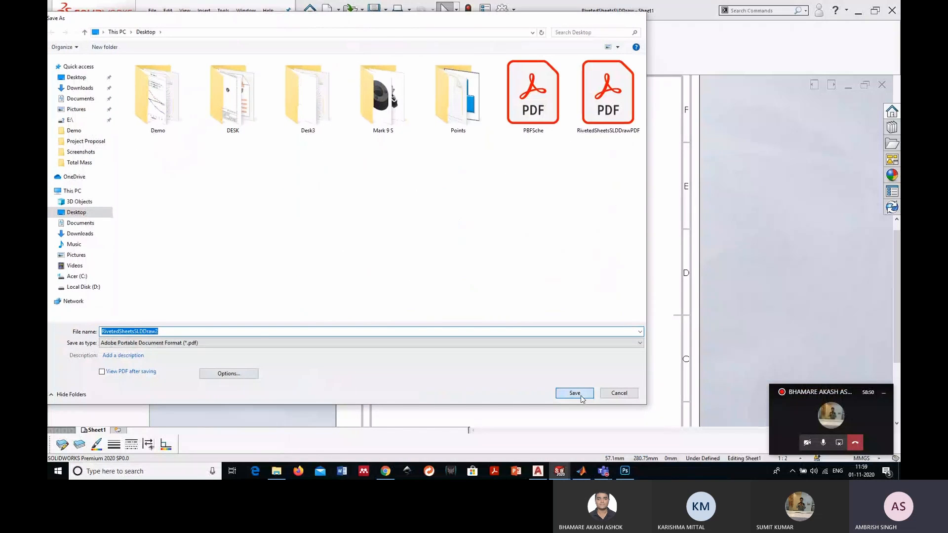
pyautogui.click(582, 398)
# - Minimise the open windows, open RivetedSheetsSLDDraw2.PDF from the Desktop, check its view and title block, and close it
pyautogui.click(858, 14)
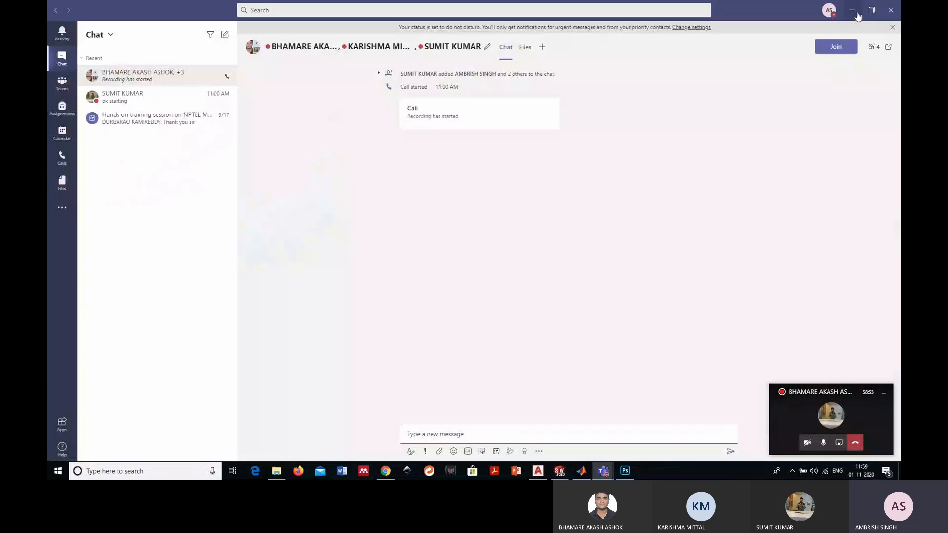
pyautogui.click(858, 15)
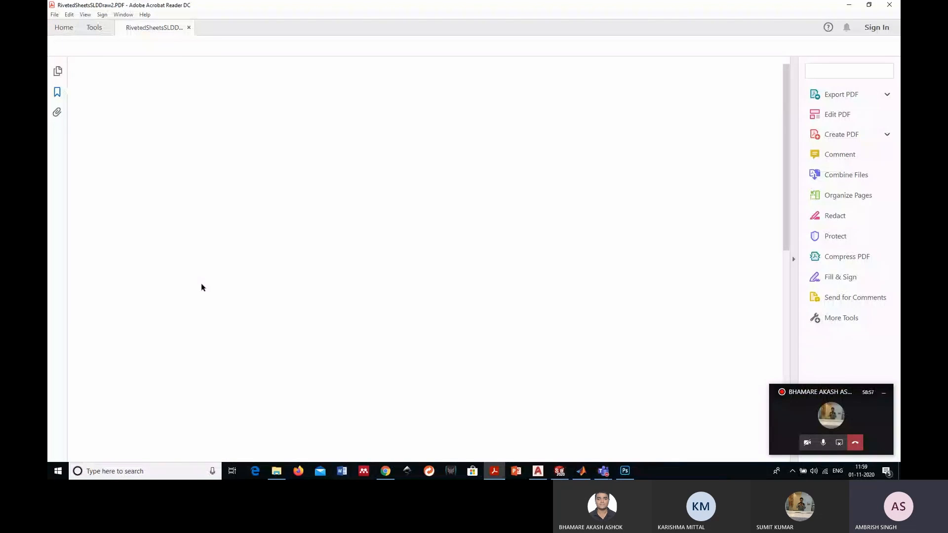
pyautogui.scroll(-4, 593, 282)
pyautogui.scroll(-4, 561, 259)
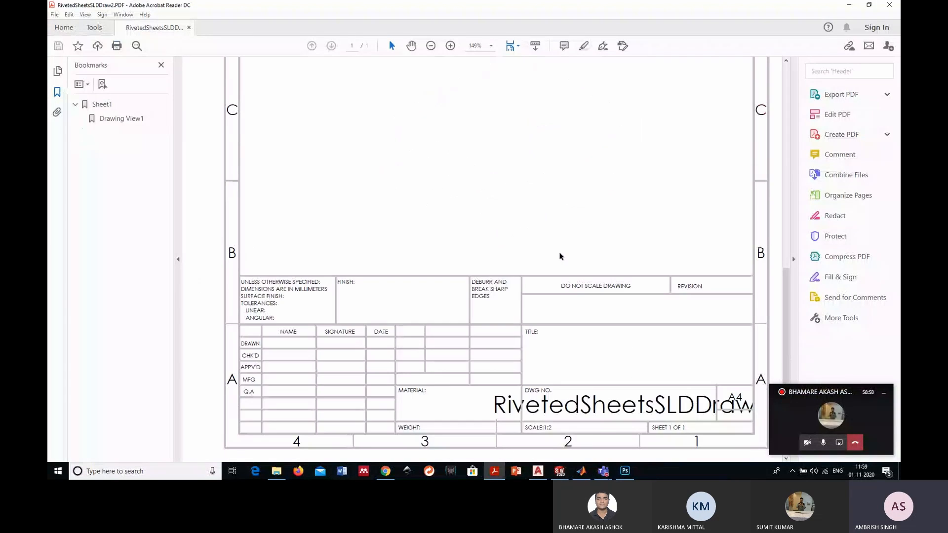
pyautogui.keyDown('ctrl'); pyautogui.scroll(-4, 560, 257); pyautogui.keyUp('ctrl')
pyautogui.keyDown('ctrl'); pyautogui.scroll(2, 560, 256); pyautogui.keyUp('ctrl')
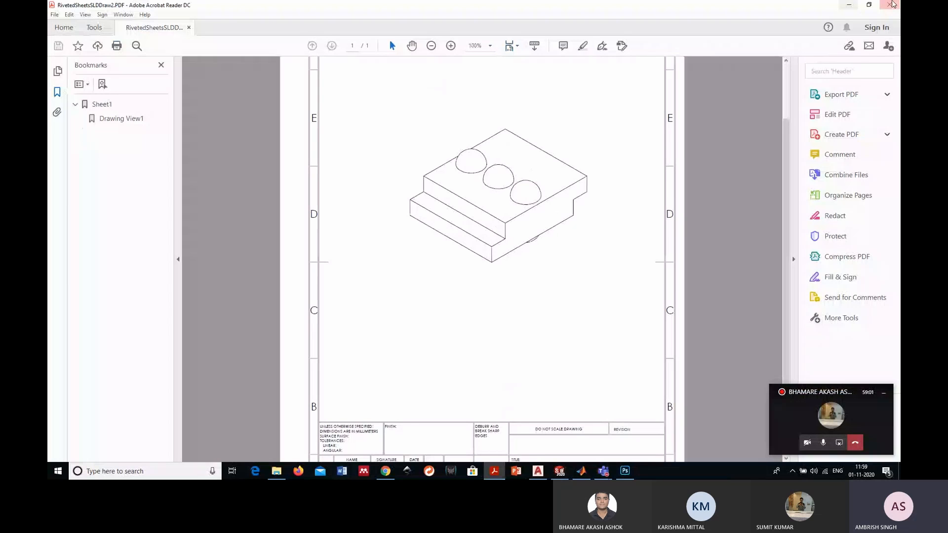
pyautogui.click(891, 5)
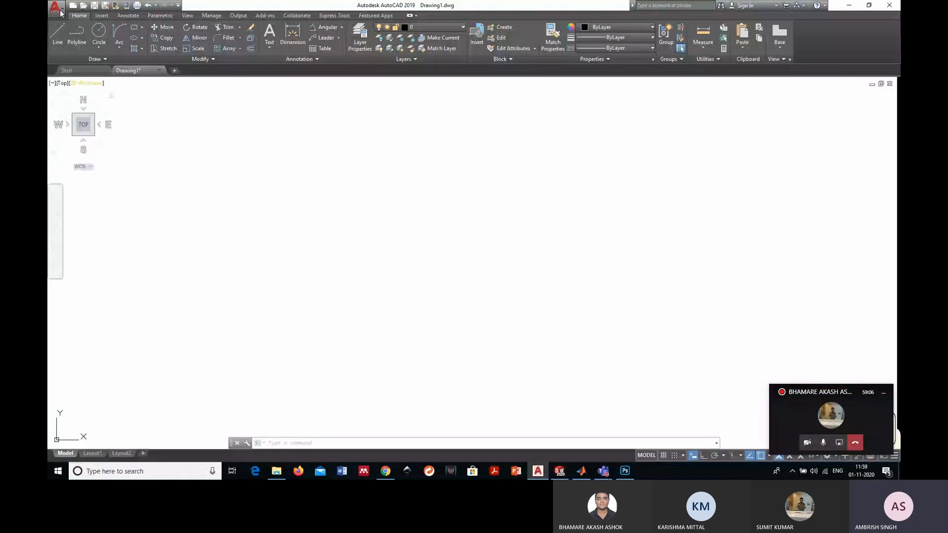
# - Switch to AutoCAD, start a PDF import from a file, and choose RivetedSheetsSLDDraw2 on the Desktop
pyautogui.click(56, 8)
pyautogui.moveTo(99, 128)
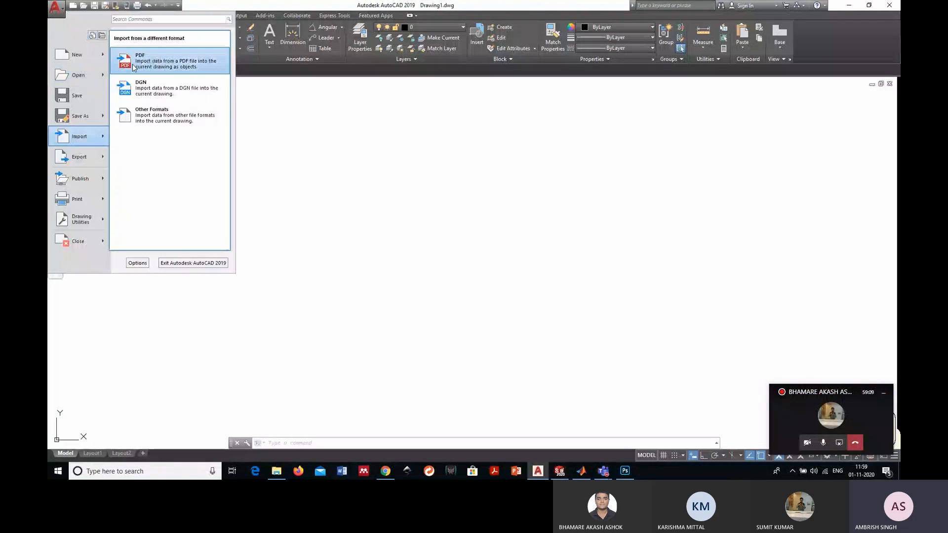
pyautogui.click(148, 60)
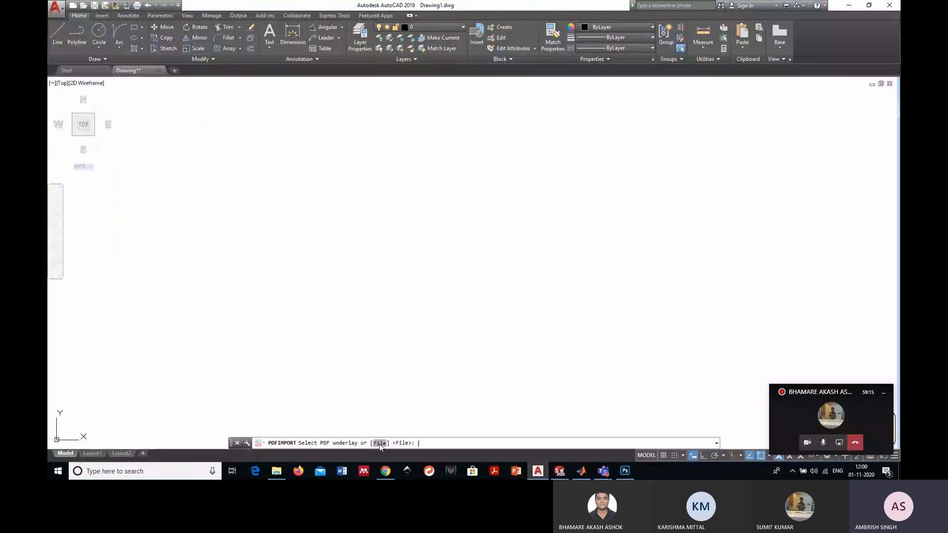
pyautogui.click(380, 444)
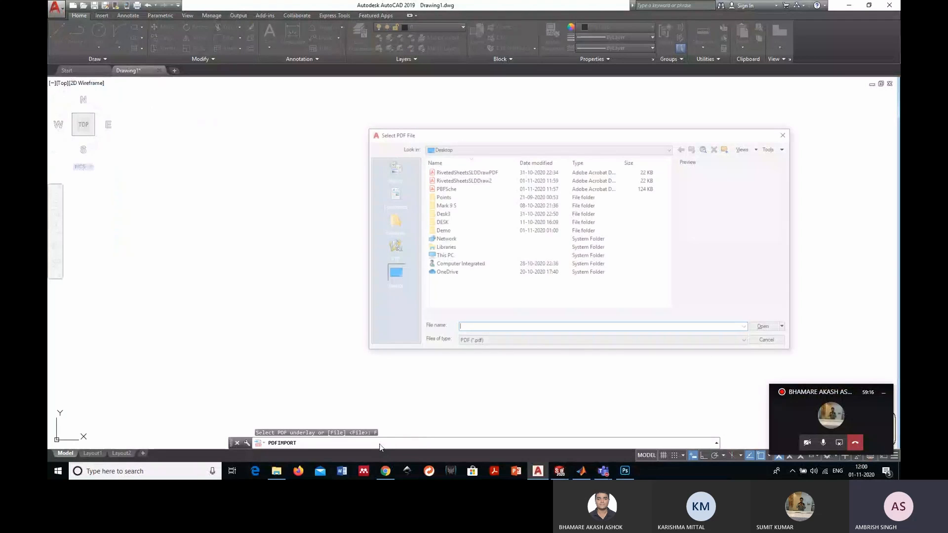
pyautogui.click(463, 180)
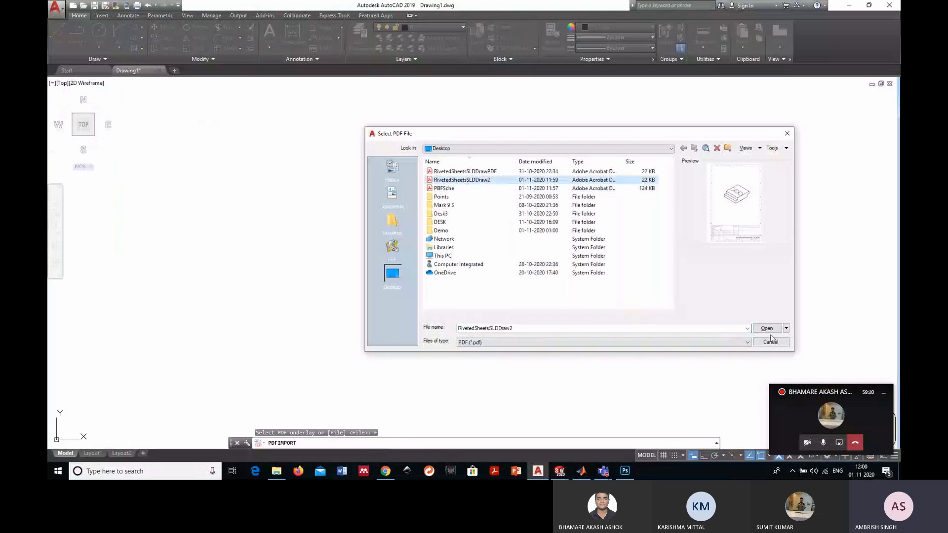
pyautogui.click(767, 329)
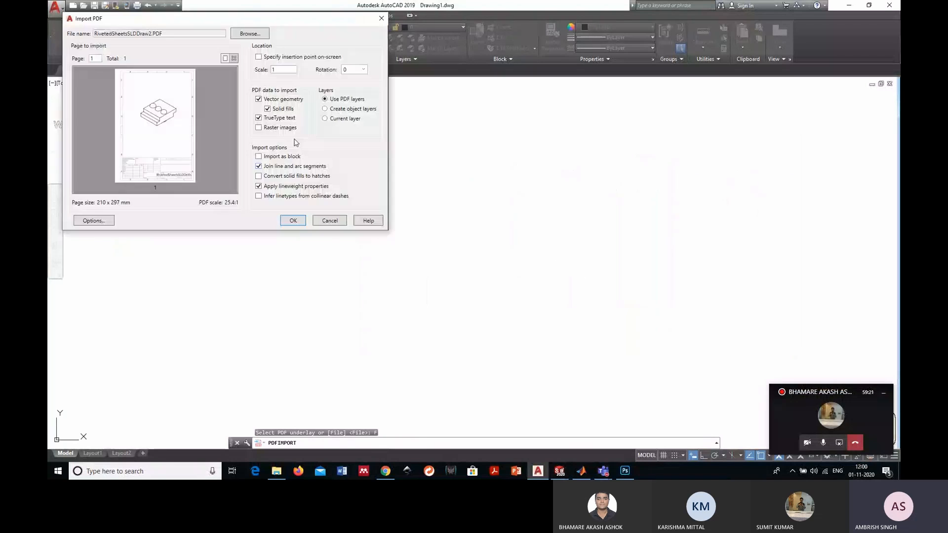
# - Set the PDF import scale to 25.4 and import the page into the drawing
pyautogui.moveTo(150, 20); pyautogui.dragTo(236, 68)
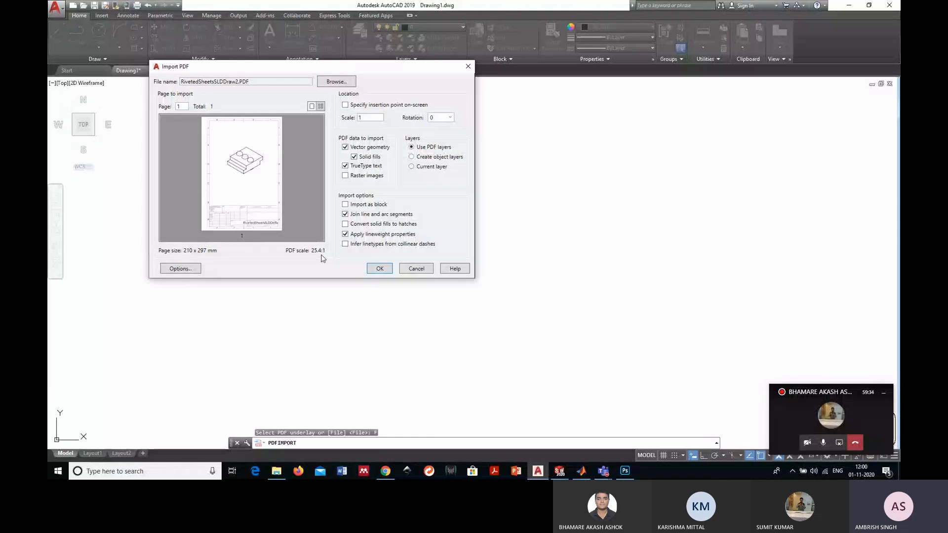
pyautogui.click(374, 119)
pyautogui.write('25.4')
pyautogui.click(379, 268)
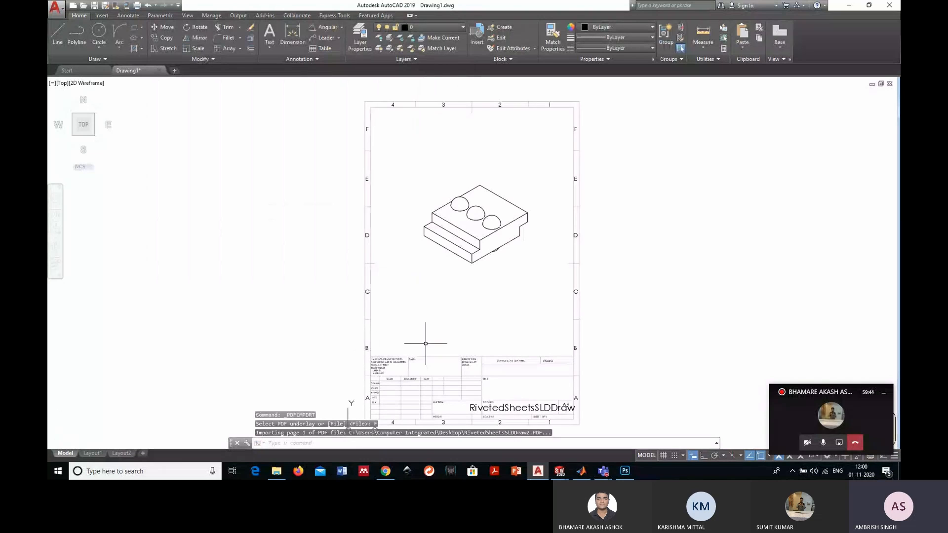
# - Turn on the drawing grid and inspect the imported riveted sheets view against it
pyautogui.click(663, 455)
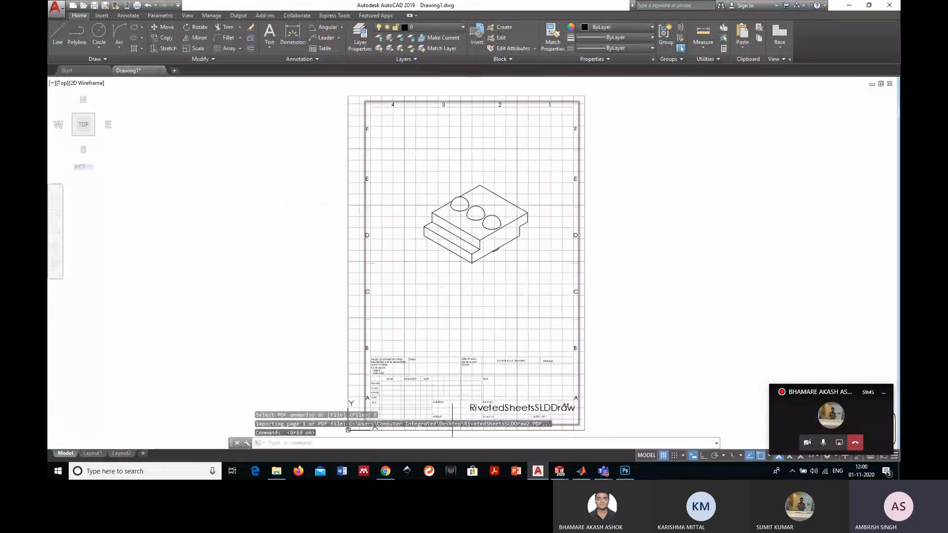
pyautogui.scroll(2, 512, 291)
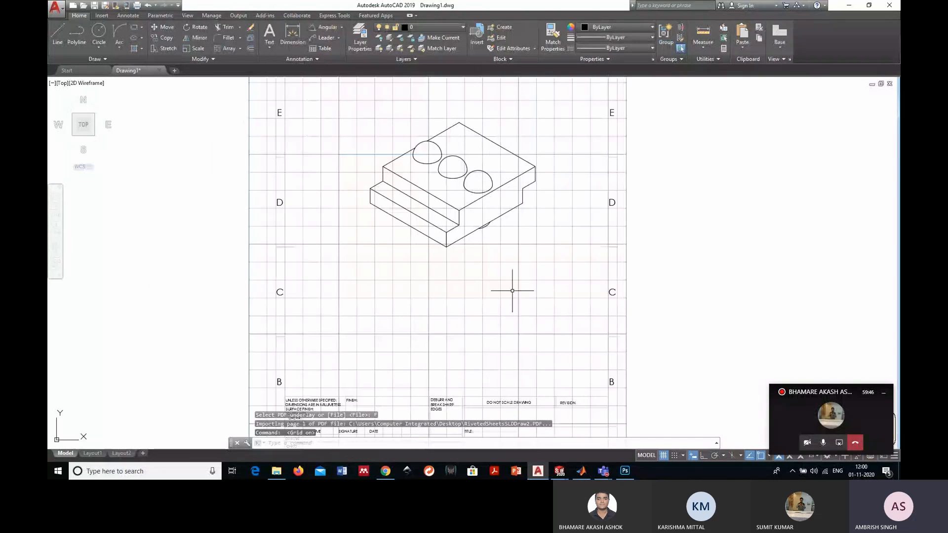
pyautogui.scroll(-2, 512, 291)
pyautogui.scroll(2, 512, 292)
pyautogui.moveTo(512, 291); pyautogui.dragTo(513, 310, button='middle')
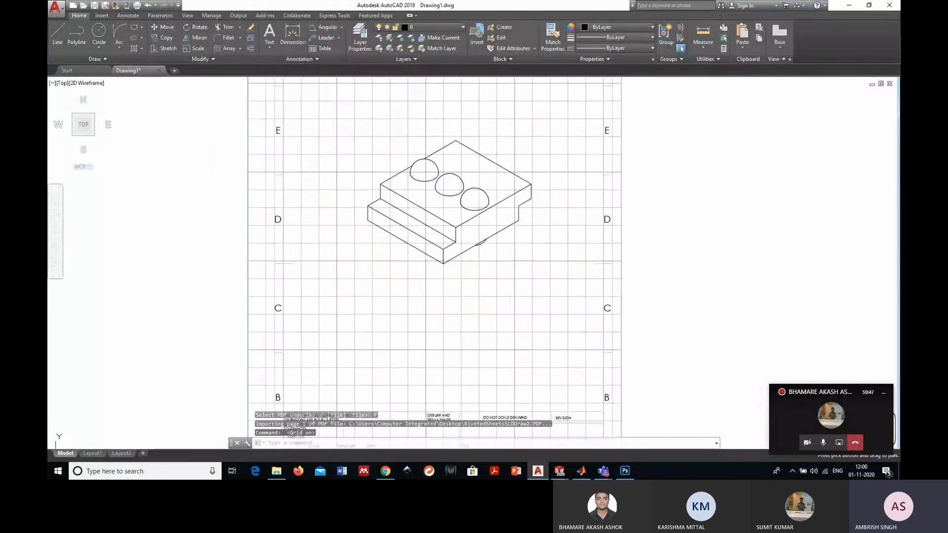
# - Erase the title block and the connected border lines at the lower end of the imported sheet
pyautogui.scroll(-2, 379, 173)
pyautogui.click(572, 412)
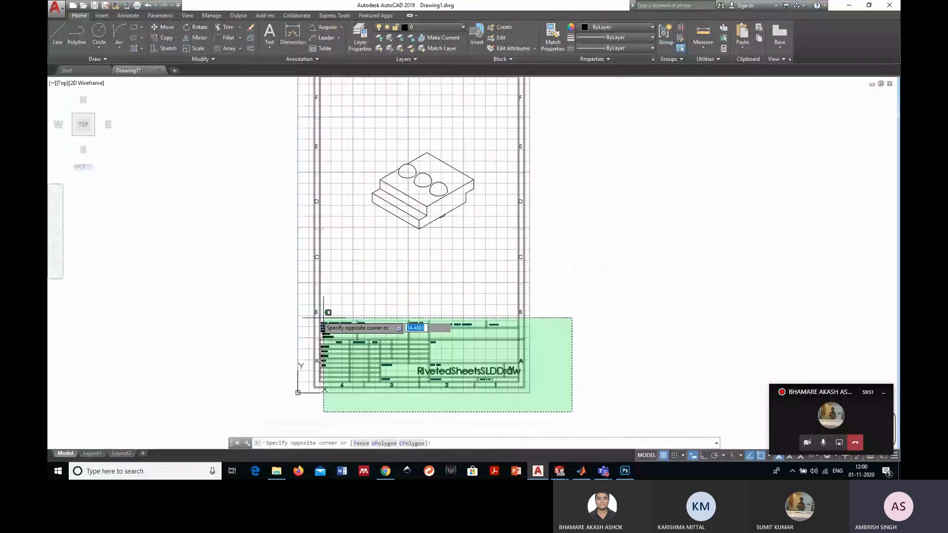
pyautogui.click(301, 282)
pyautogui.press('Delete')
# - Erase the remaining zone letters and numbers around the riveted sheets view
pyautogui.moveTo(533, 261); pyautogui.dragTo(567, 393, button='middle')
pyautogui.click(579, 401)
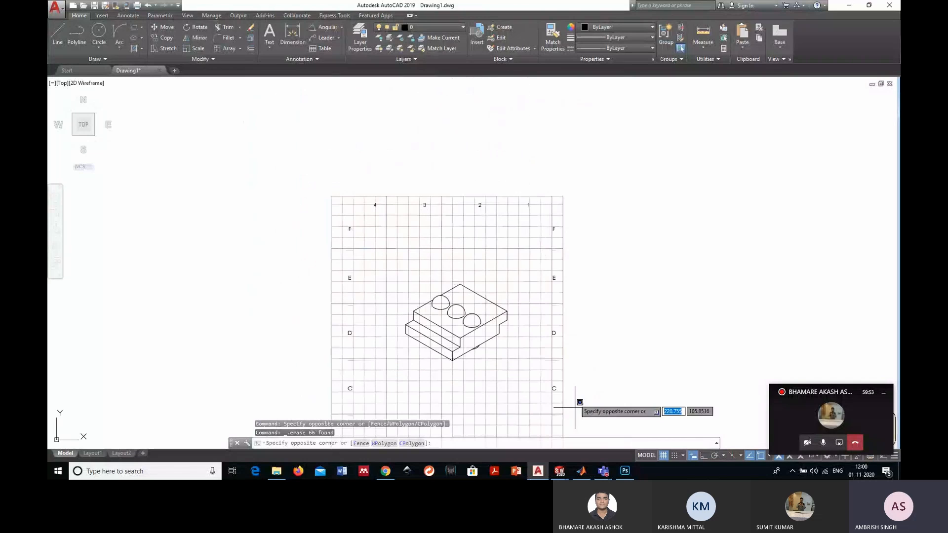
pyautogui.click(330, 246)
pyautogui.press('Delete')
pyautogui.moveTo(364, 304); pyautogui.dragTo(401, 227, button='middle')
pyautogui.click(419, 366)
pyautogui.click(348, 154)
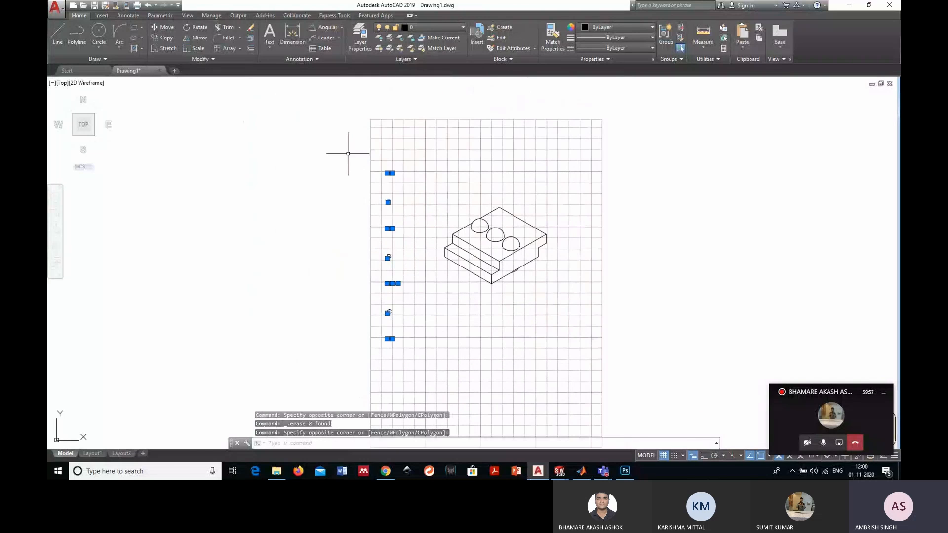
pyautogui.press('Delete')
# - Hatch the lower front face and the stepped side face with a grey fill, colour 147,149,152
pyautogui.scroll(2, 480, 251)
pyautogui.scroll(2, 572, 208)
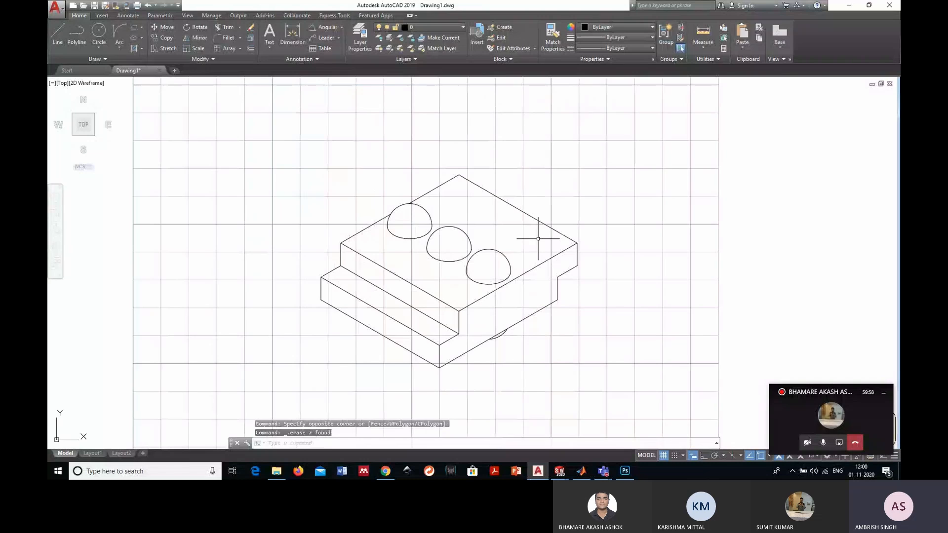
pyautogui.scroll(2, 540, 292)
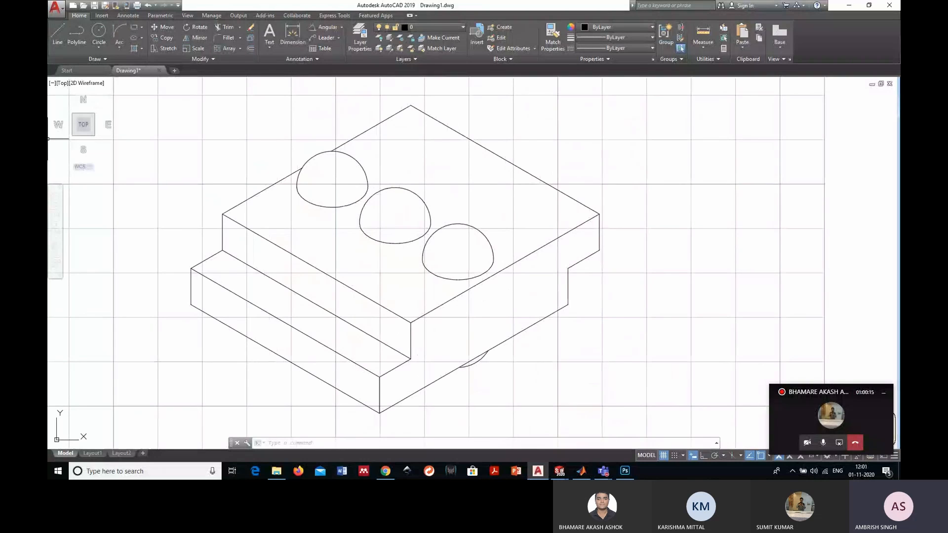
pyautogui.press('Escape')
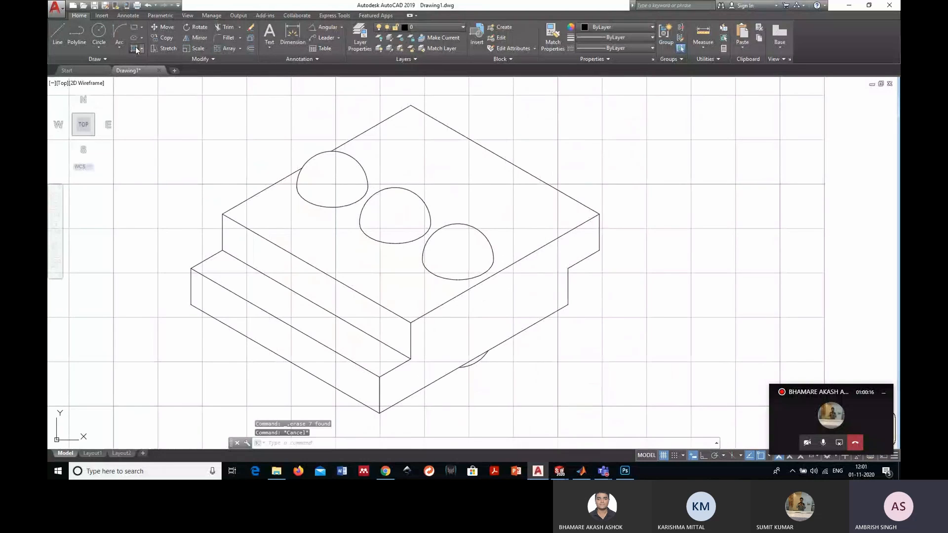
pyautogui.click(135, 48)
pyautogui.click(303, 40)
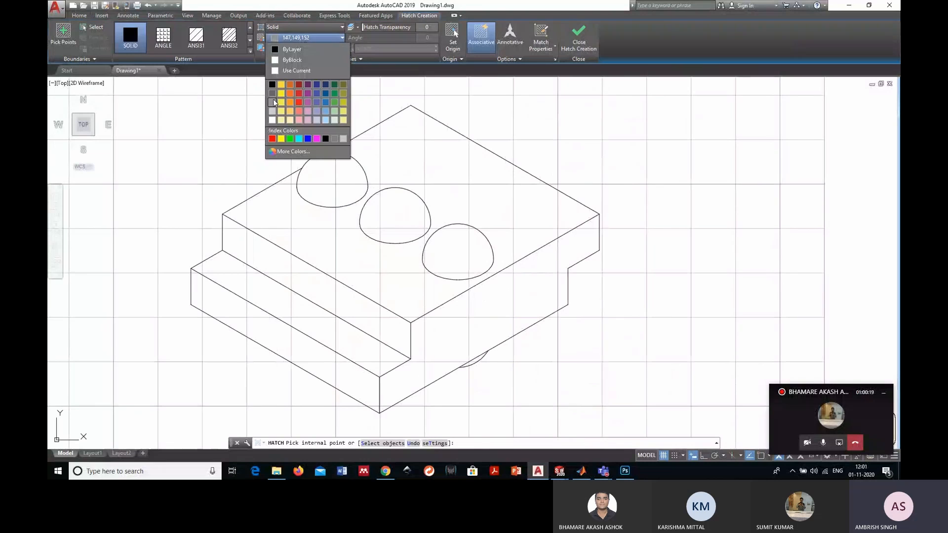
pyautogui.click(283, 337)
pyautogui.click(391, 381)
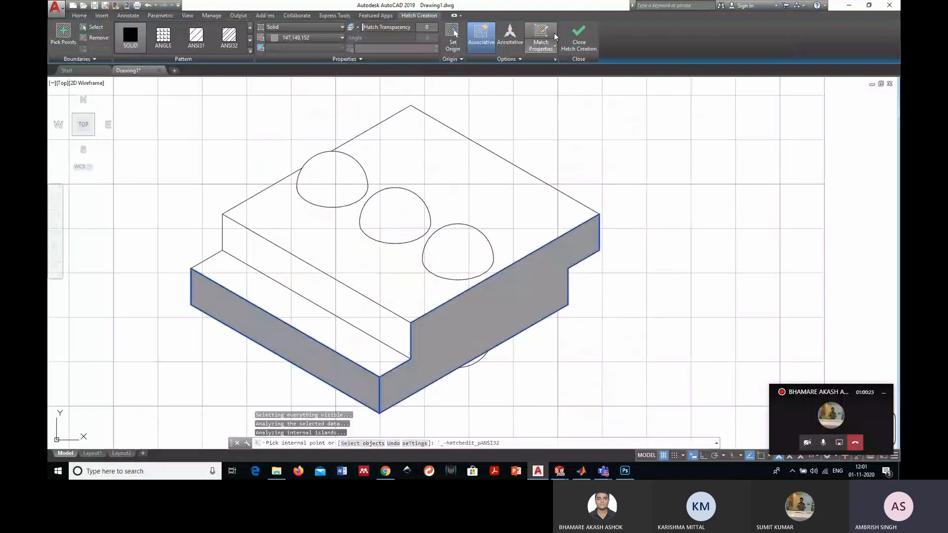
pyautogui.click(578, 38)
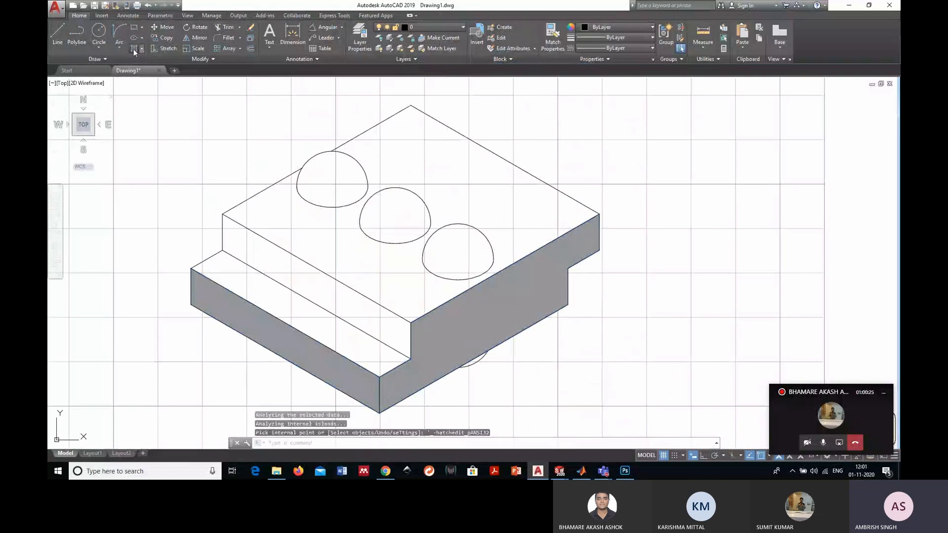
# - Hatch the large top face and the lower ledge with the ANSI32 pattern at scale 1.2
pyautogui.click(133, 49)
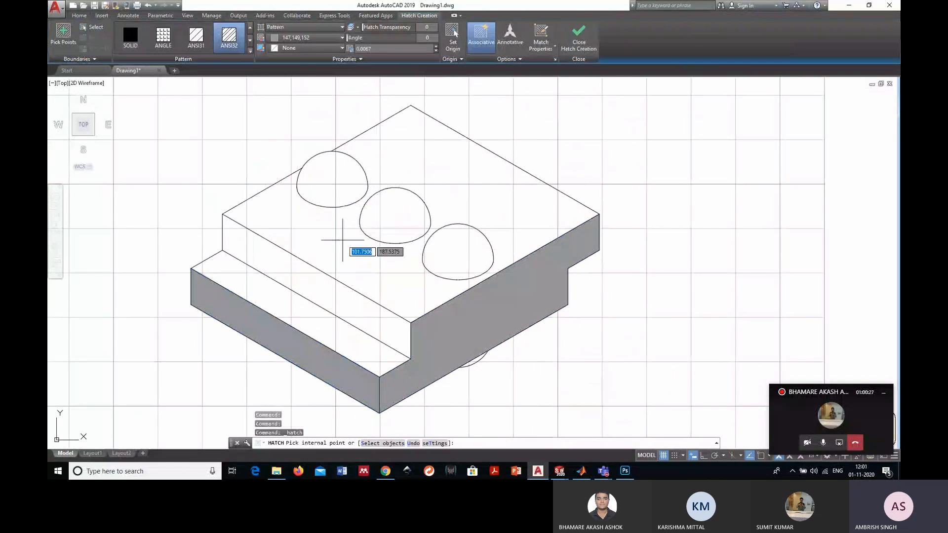
pyautogui.click(329, 250)
pyautogui.click(406, 49)
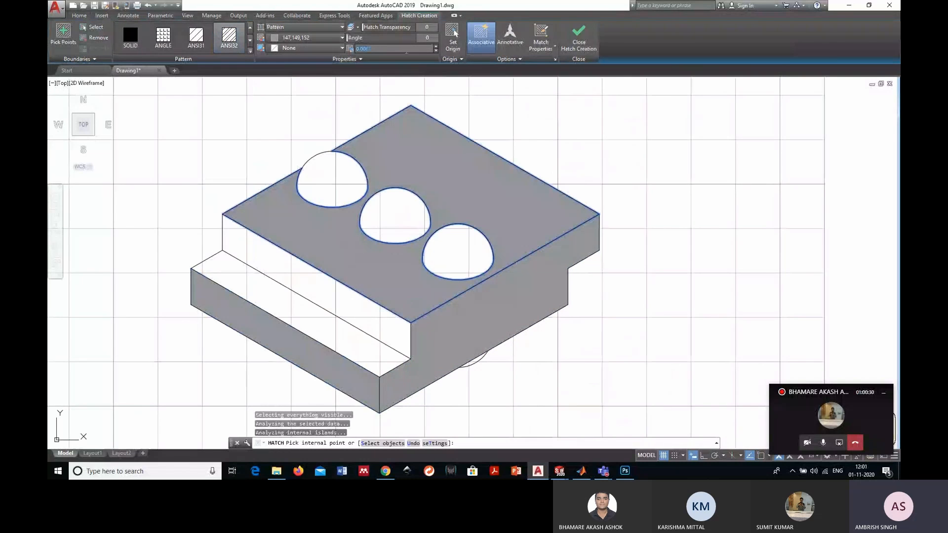
pyautogui.write('1.2')
pyautogui.press('Return')
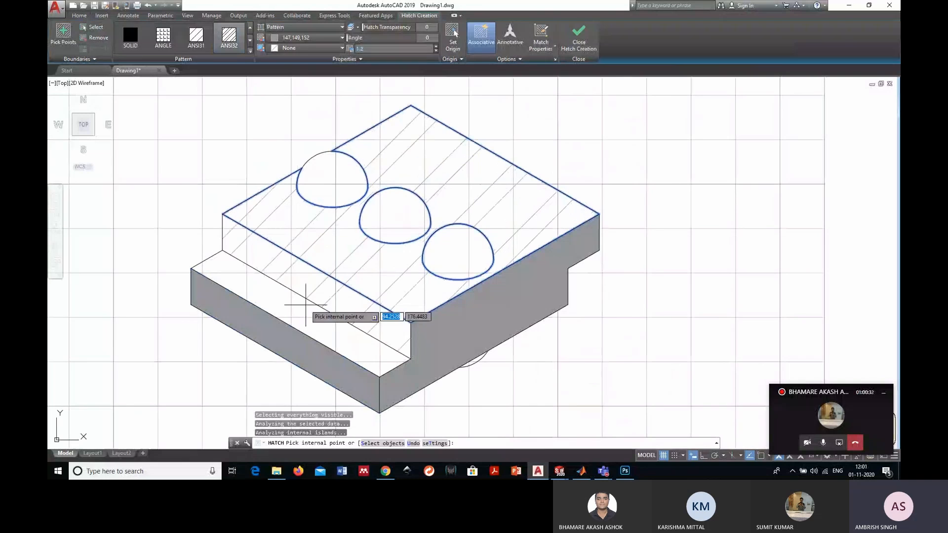
pyautogui.click(574, 44)
pyautogui.click(571, 46)
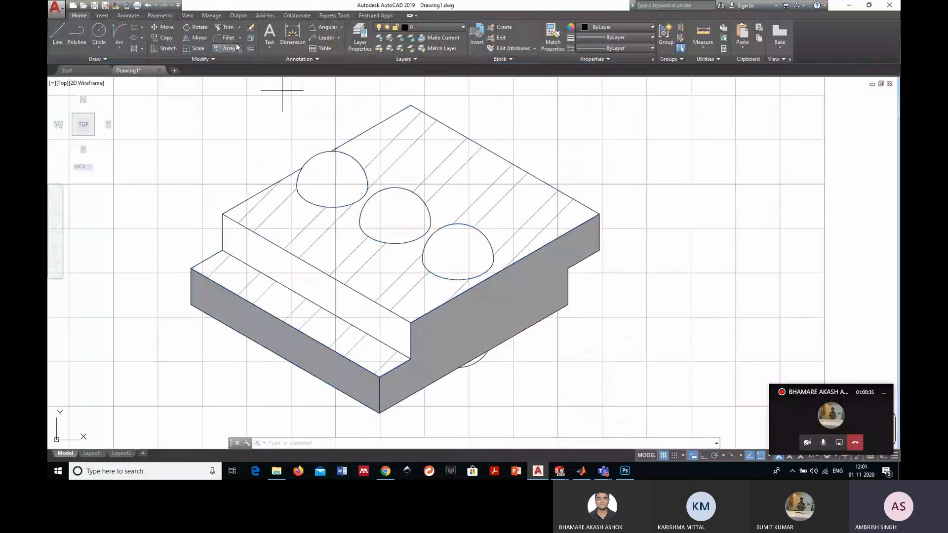
# - Fill the three rivet heads on the top face with the GR_INVCYL gradient in 153,27,30 and yellow
pyautogui.press('space')
pyautogui.click(248, 52)
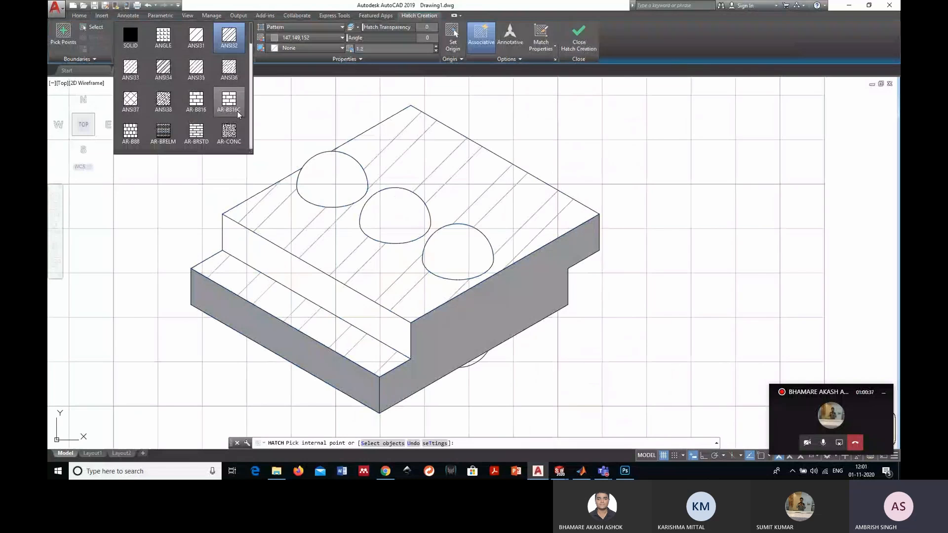
pyautogui.scroll(-1, 206, 110)
pyautogui.click(226, 133)
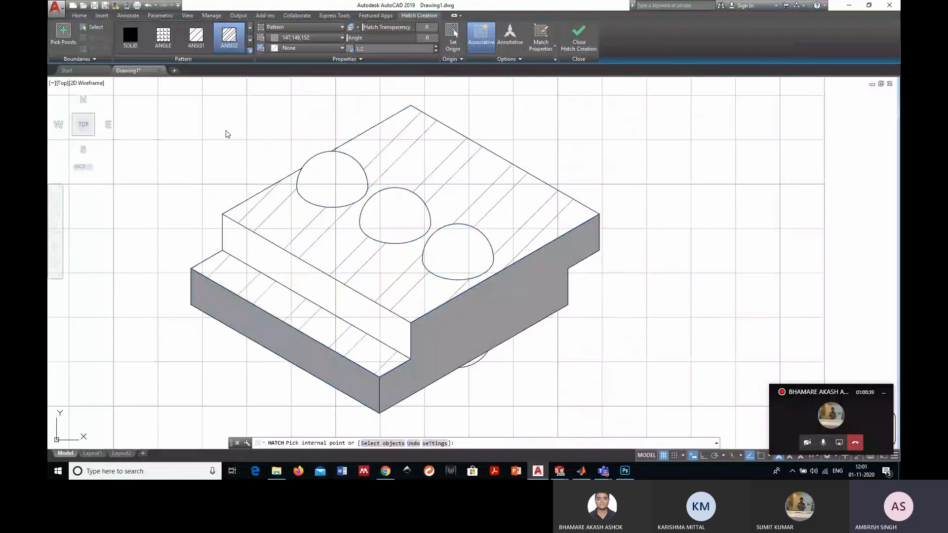
pyautogui.click(328, 178)
pyautogui.click(395, 217)
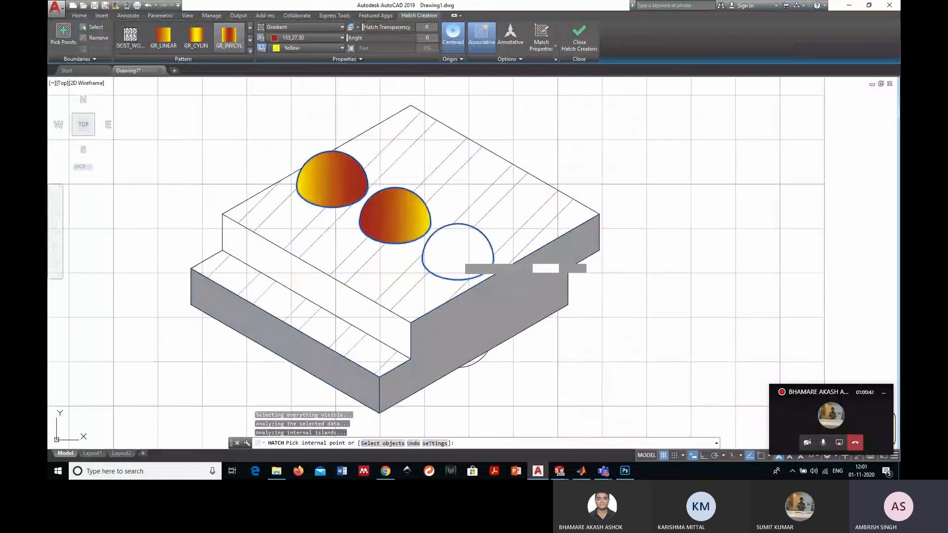
pyautogui.click(457, 249)
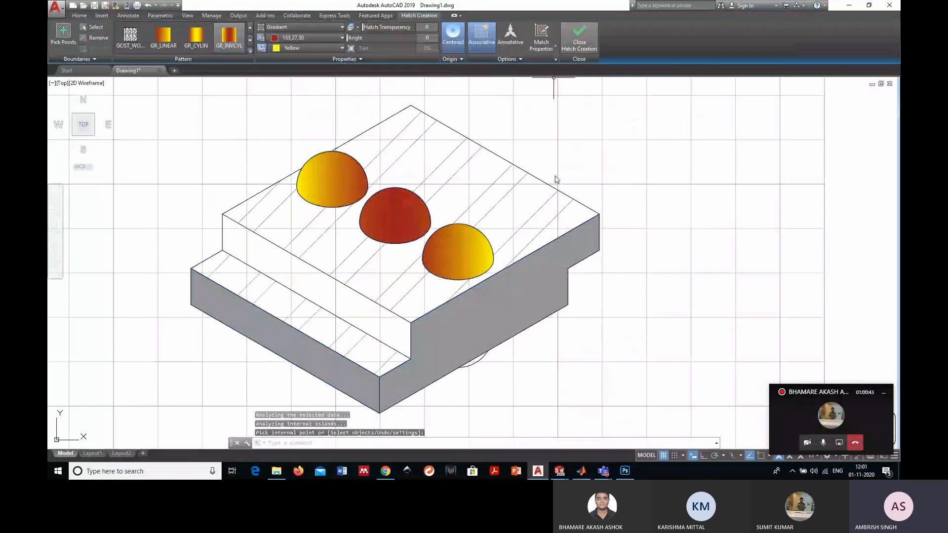
pyautogui.press('Escape')
# - Review the hatched riveted sheets view, and erase the entire view from the drawing
pyautogui.scroll(-5, 452, 309)
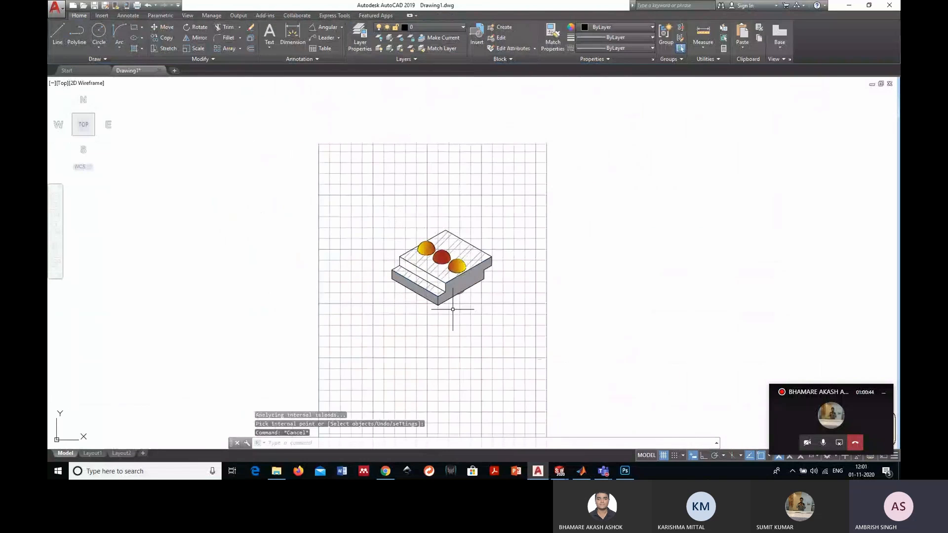
pyautogui.scroll(2, 471, 306)
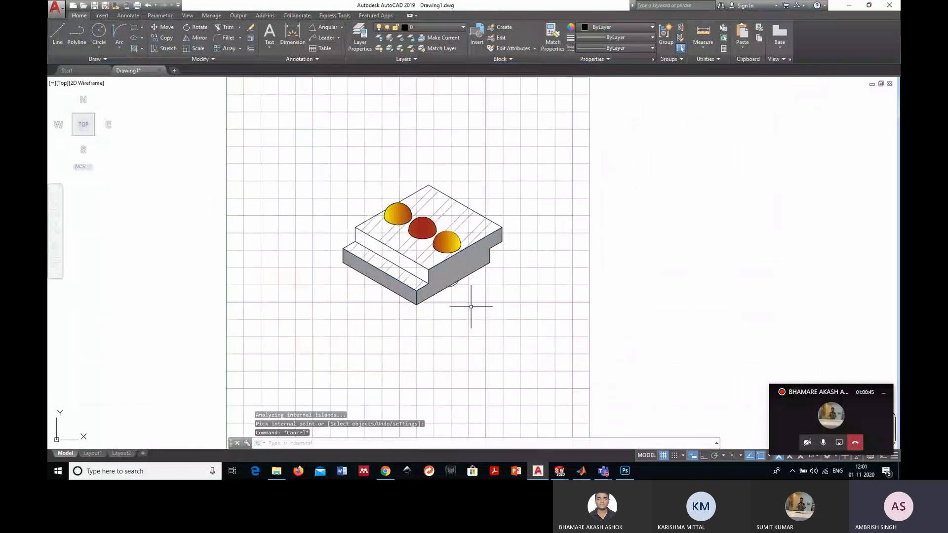
pyautogui.scroll(2, 471, 307)
pyautogui.scroll(-2, 434, 195)
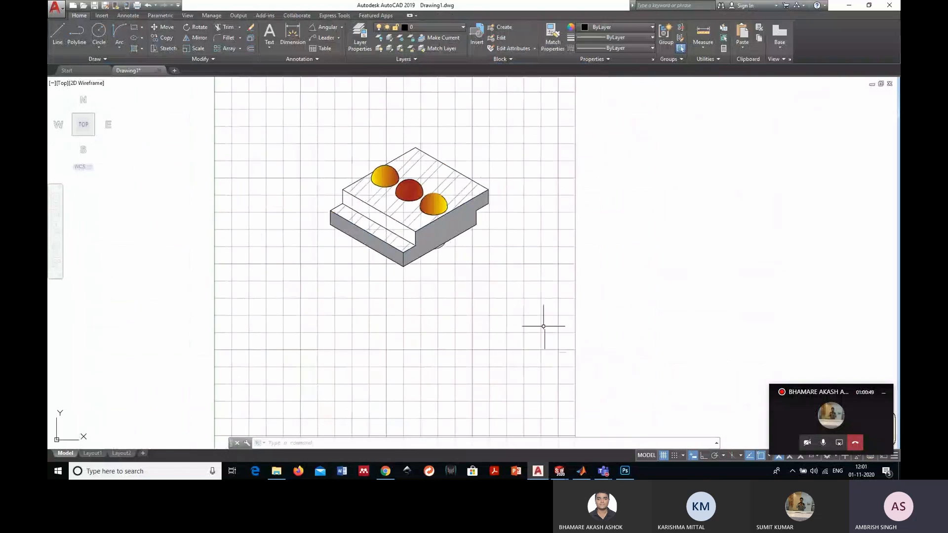
pyautogui.click(560, 341)
pyautogui.click(287, 130)
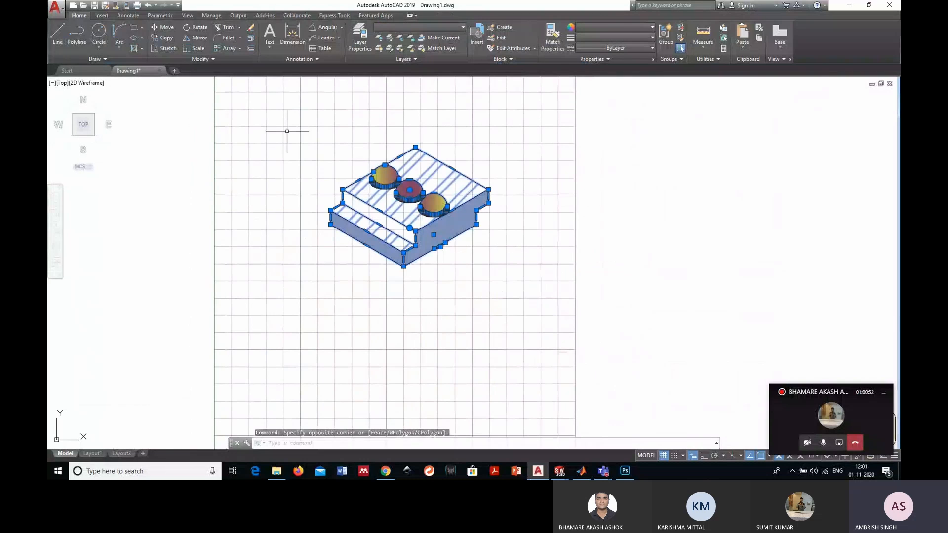
pyautogui.press('Delete')
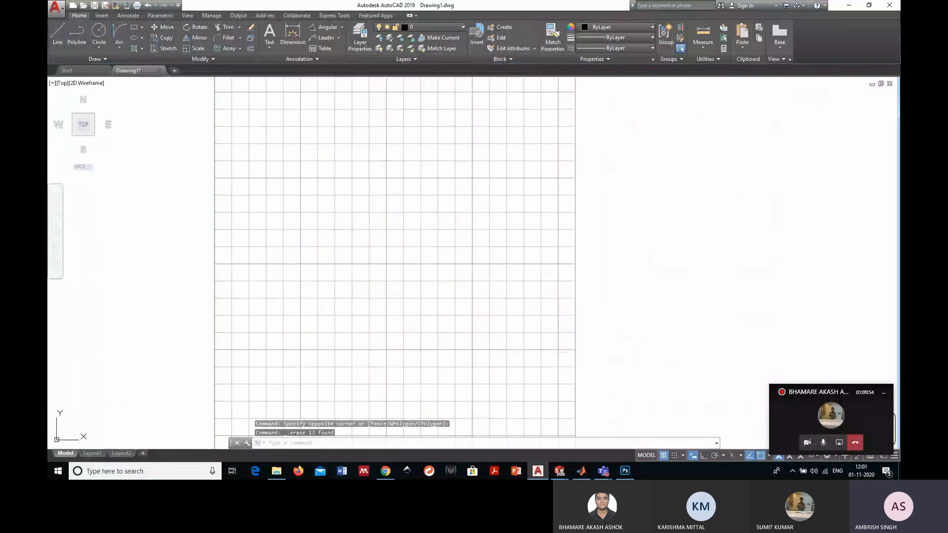
pyautogui.press('Escape')
# - Minimise the drawing window, open the Knee image from the Desktop to examine its outline, and close it
pyautogui.scroll(-2, 335, 169)
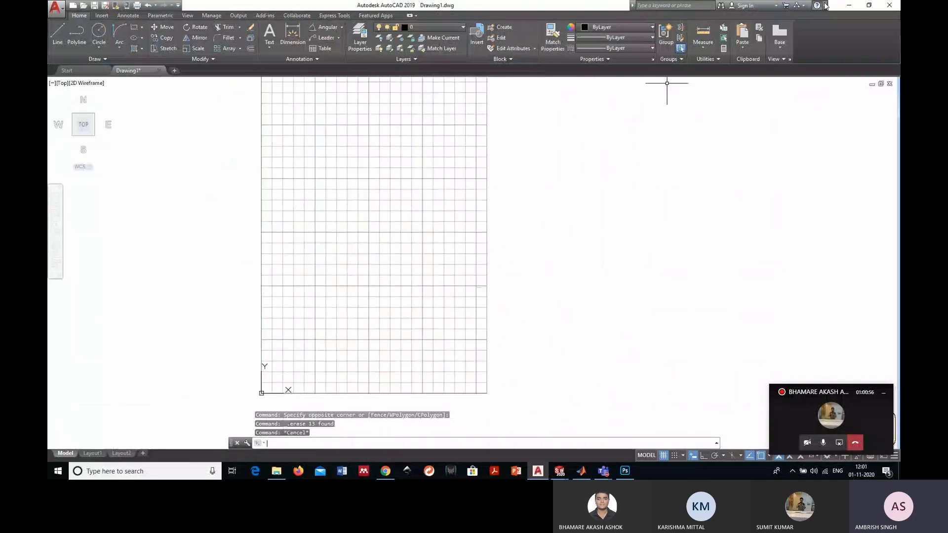
pyautogui.click(848, 5)
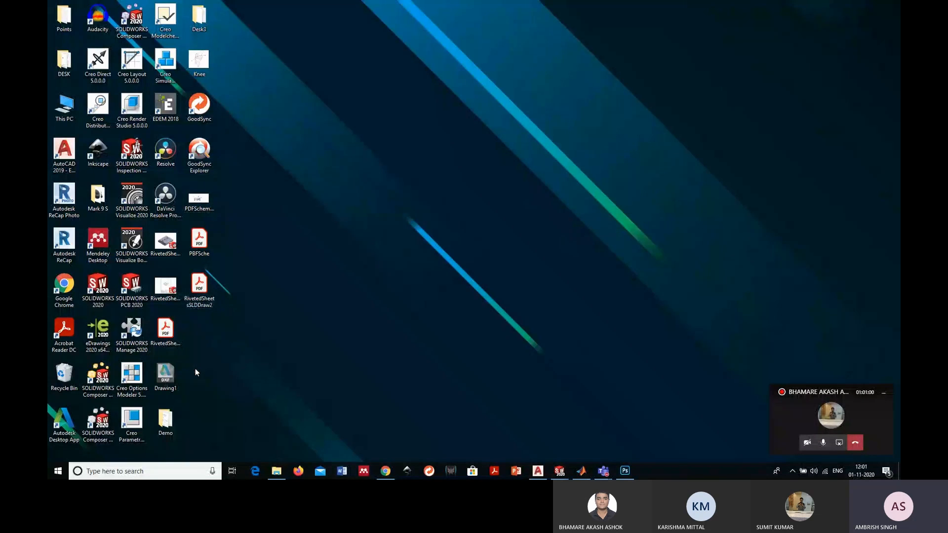
pyautogui.doubleClick(200, 66)
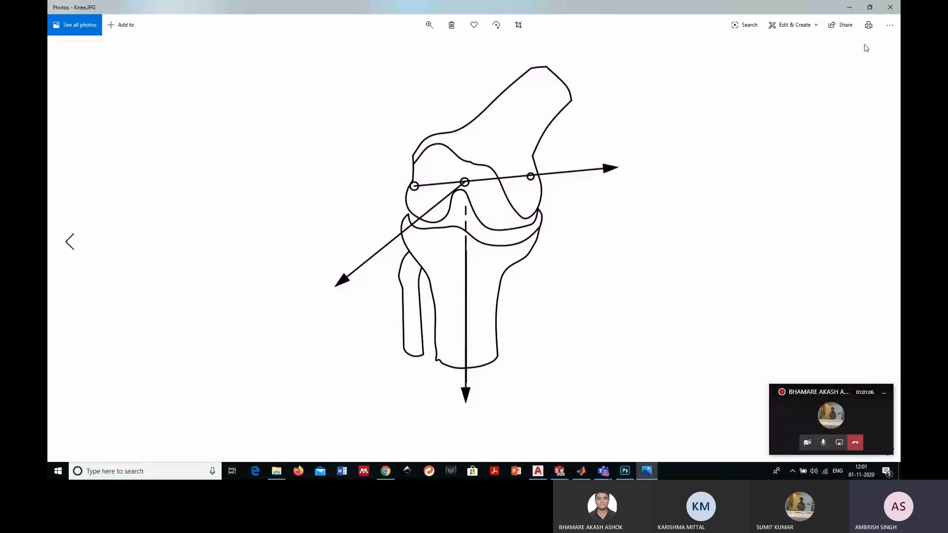
pyautogui.click(892, 7)
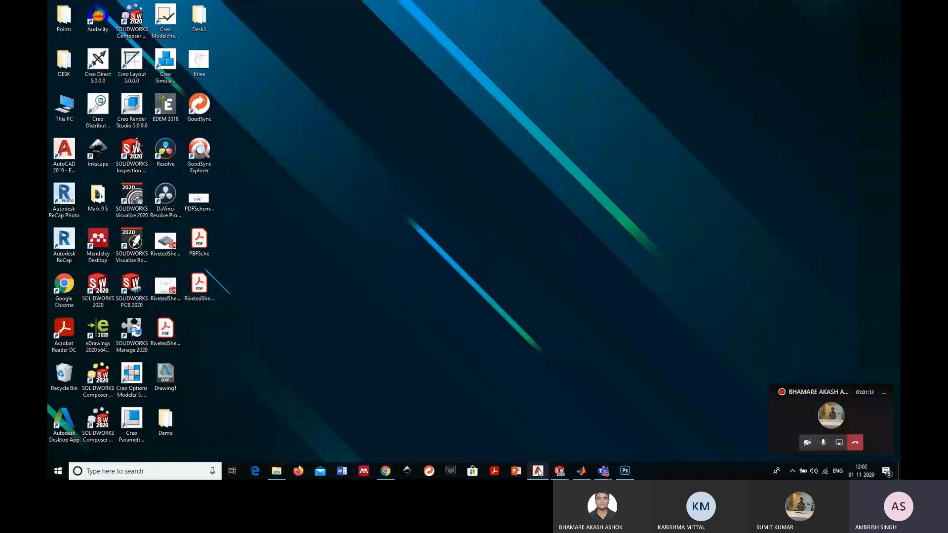
# - Switch to AutoCAD and paste the Knee image onto the grid at scale factor 1 and rotation angle 0
pyautogui.click(538, 471)
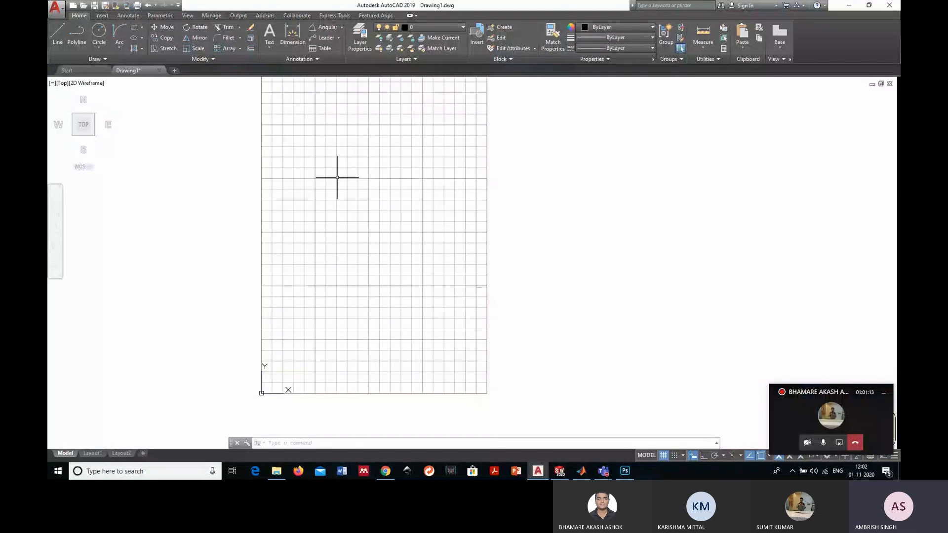
pyautogui.hotkey('ctrl', 'v')
pyautogui.click(276, 322)
pyautogui.press('Return')
pyautogui.press('Return')
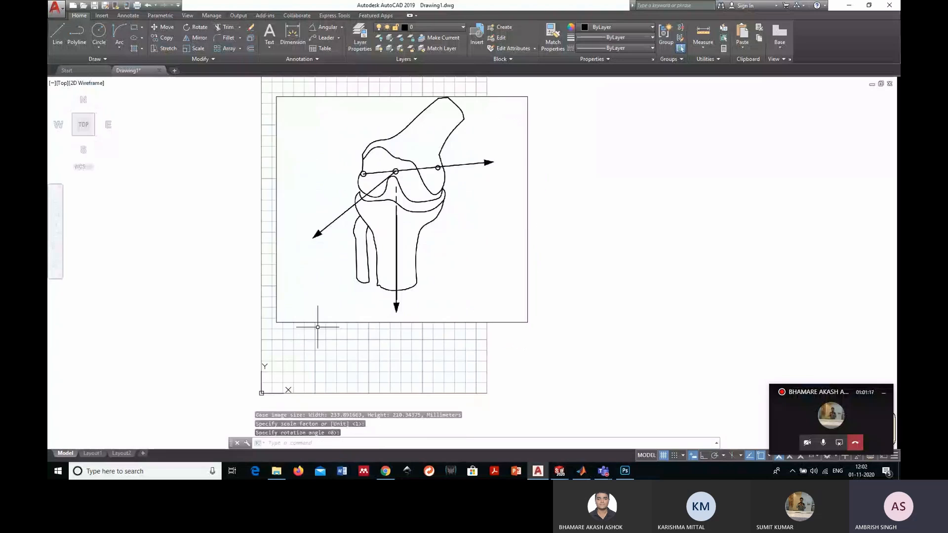
# - Shrink the knee image by stretching its lower-right corner inward until it fits within the grid's width
pyautogui.moveTo(317, 324); pyautogui.dragTo(401, 350, button='middle')
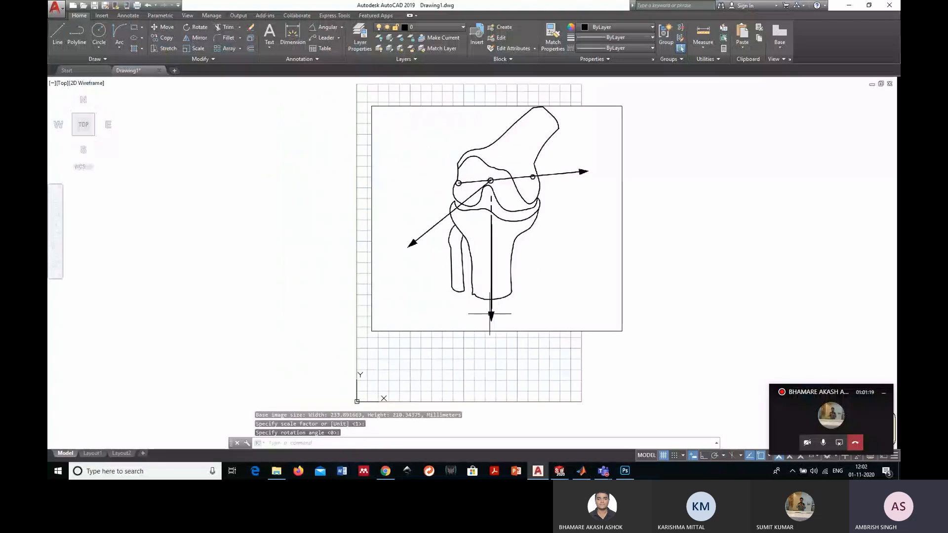
pyautogui.click(621, 331)
pyautogui.click(622, 332)
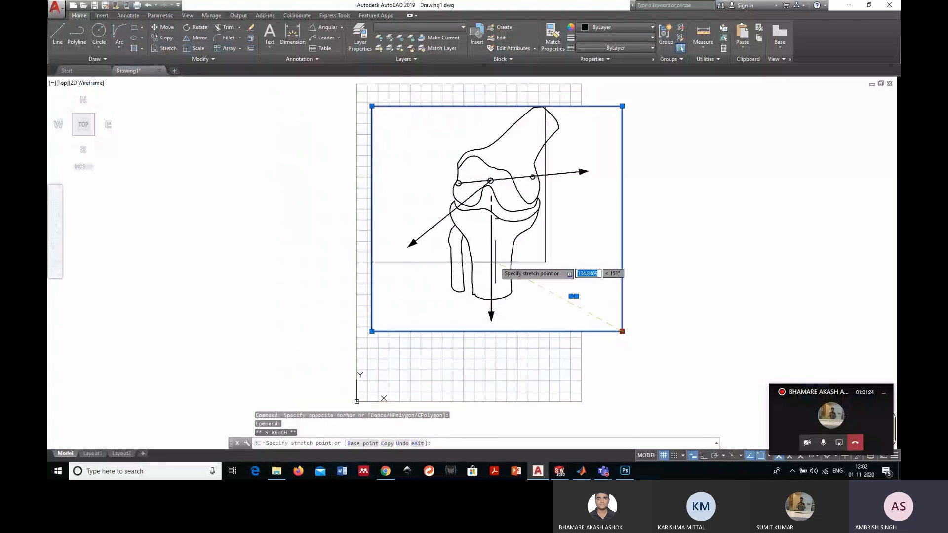
pyautogui.press('Escape')
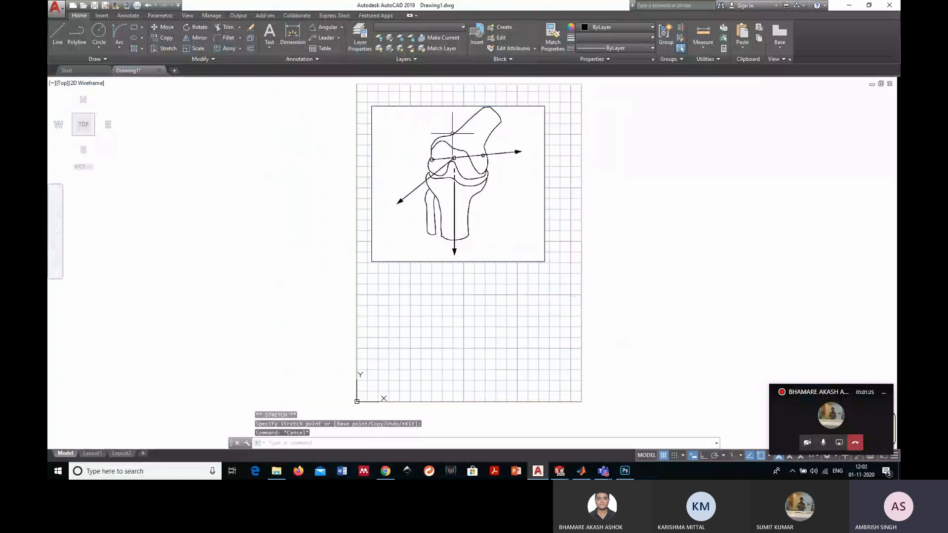
# - Set the knee image's transparency to 87 so the grid shows through for tracing
pyautogui.moveTo(452, 133); pyautogui.dragTo(491, 227, button='middle')
pyautogui.scroll(6, 543, 247)
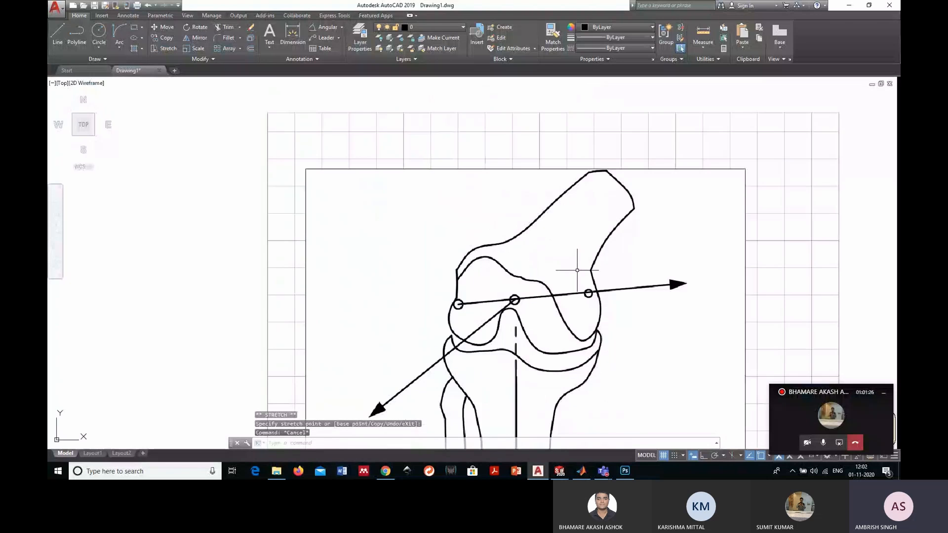
pyautogui.scroll(-4, 642, 256)
pyautogui.click(736, 273)
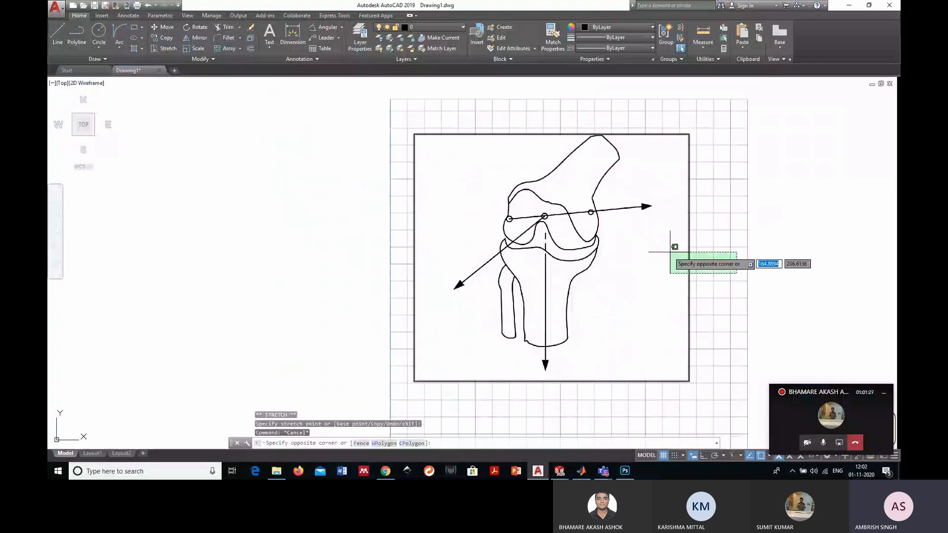
pyautogui.click(670, 252)
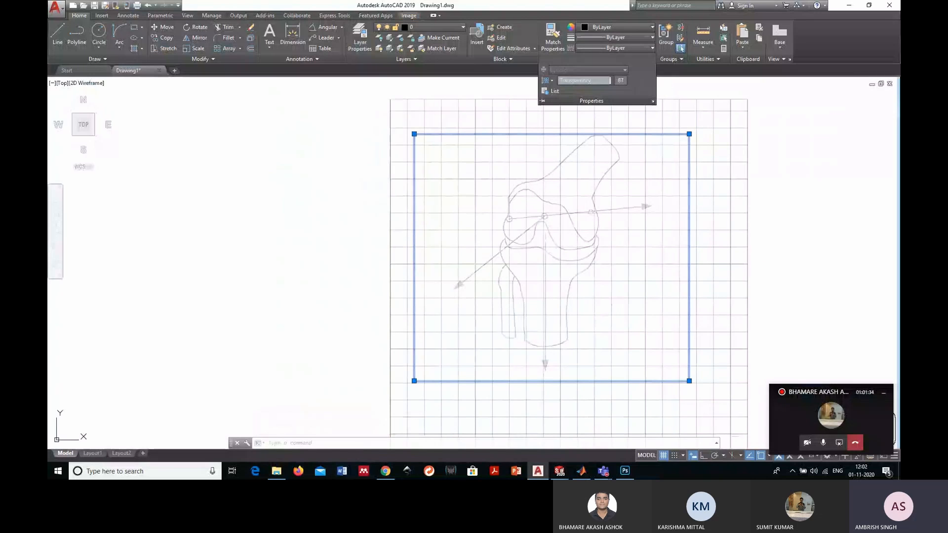
pyautogui.press('Escape')
pyautogui.scroll(2, 592, 280)
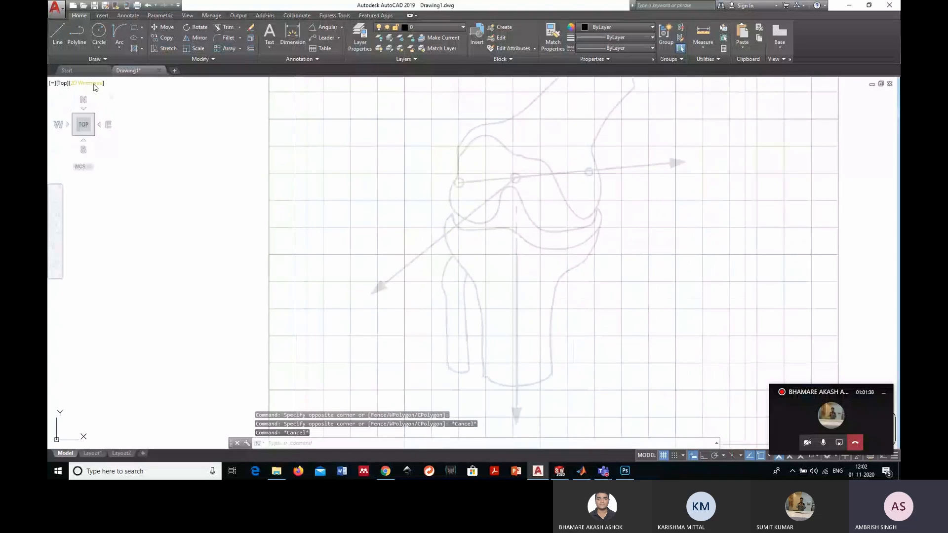
# - Trace the tibia's left side on the knee image with a fit-point spline, from the upper-left tip down to the bottom-left corner
pyautogui.click(105, 59)
pyautogui.click(56, 70)
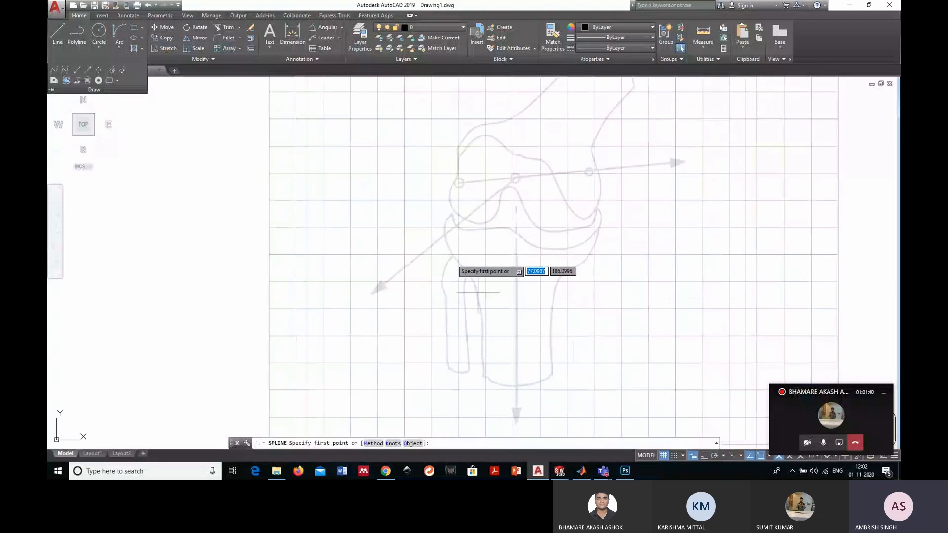
pyautogui.scroll(2, 445, 227)
pyautogui.click(442, 214)
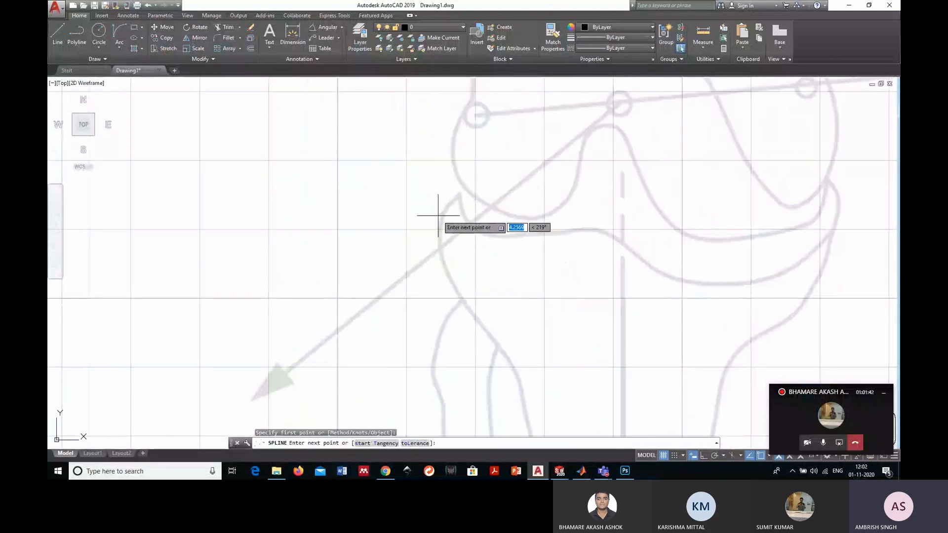
pyautogui.click(440, 231)
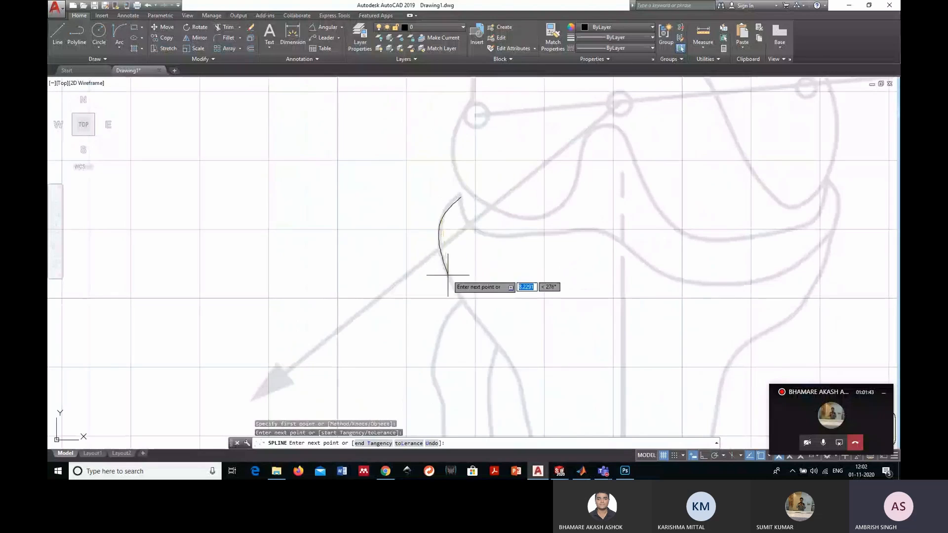
pyautogui.click(452, 280)
pyautogui.click(509, 358)
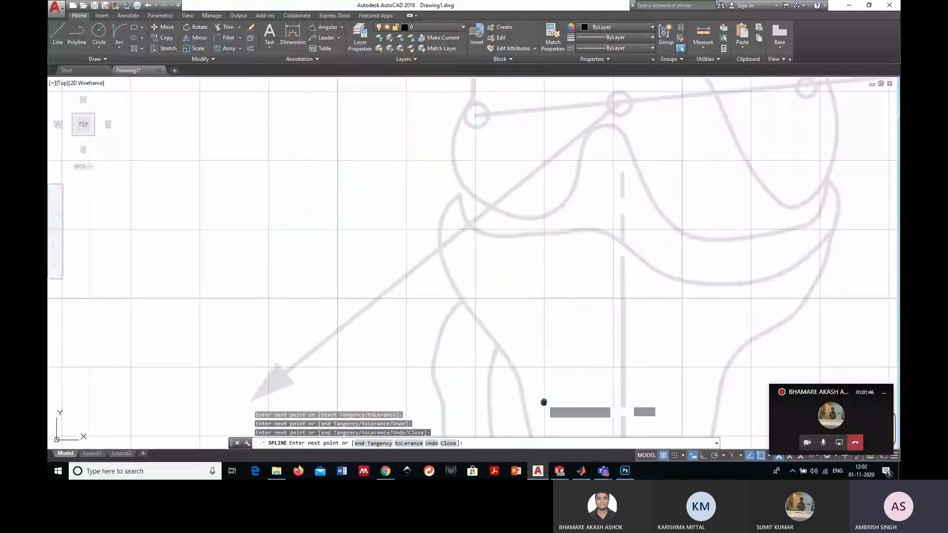
pyautogui.moveTo(544, 402); pyautogui.dragTo(543, 224, button='middle')
pyautogui.click(514, 215)
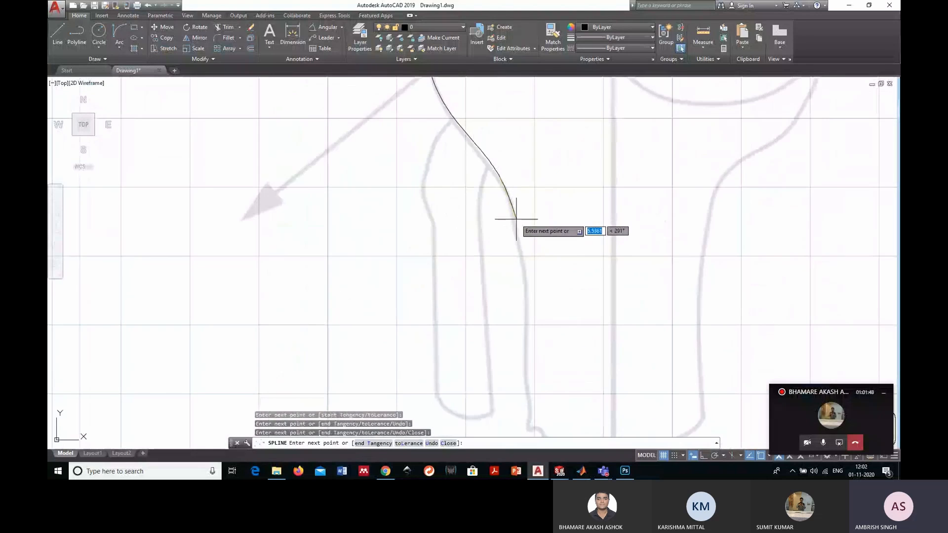
pyautogui.click(528, 291)
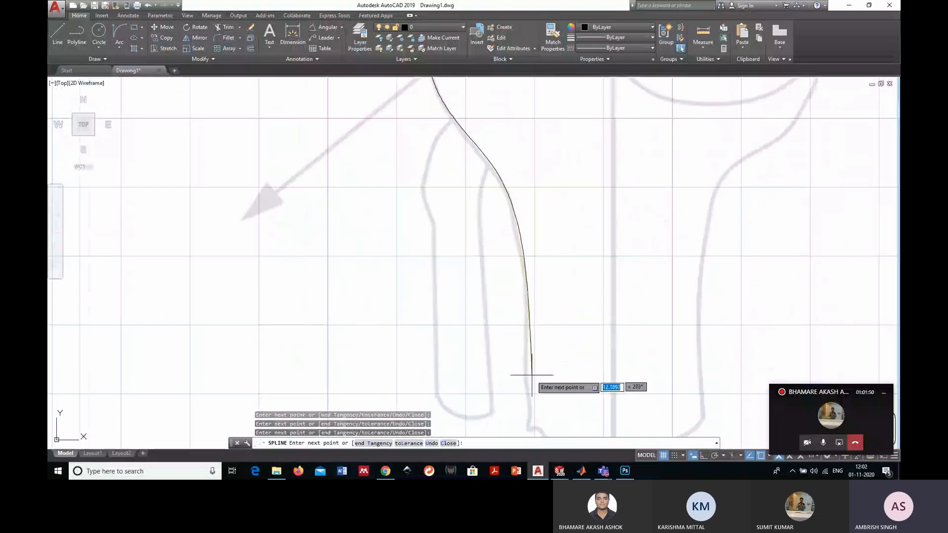
pyautogui.click(526, 383)
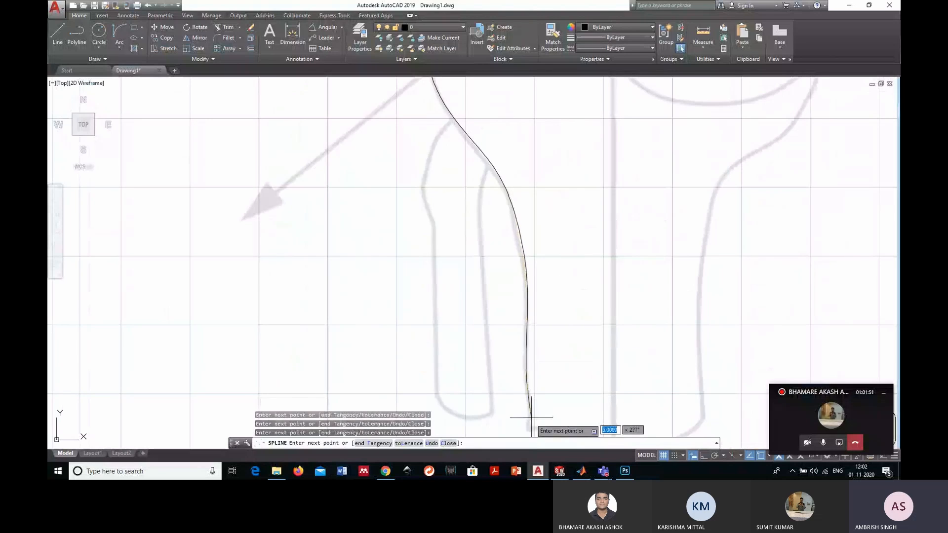
pyautogui.moveTo(519, 420); pyautogui.dragTo(507, 323, button='middle')
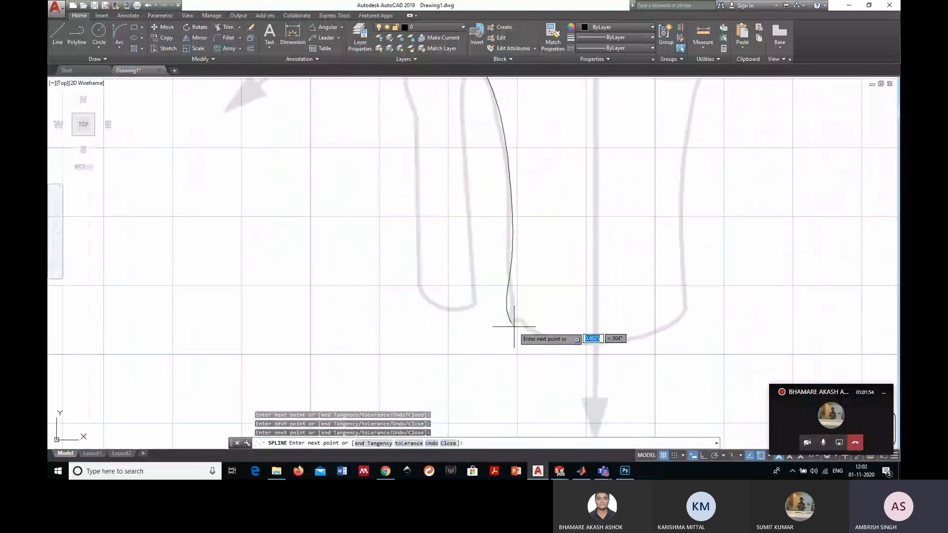
pyautogui.click(509, 322)
pyautogui.press('Return')
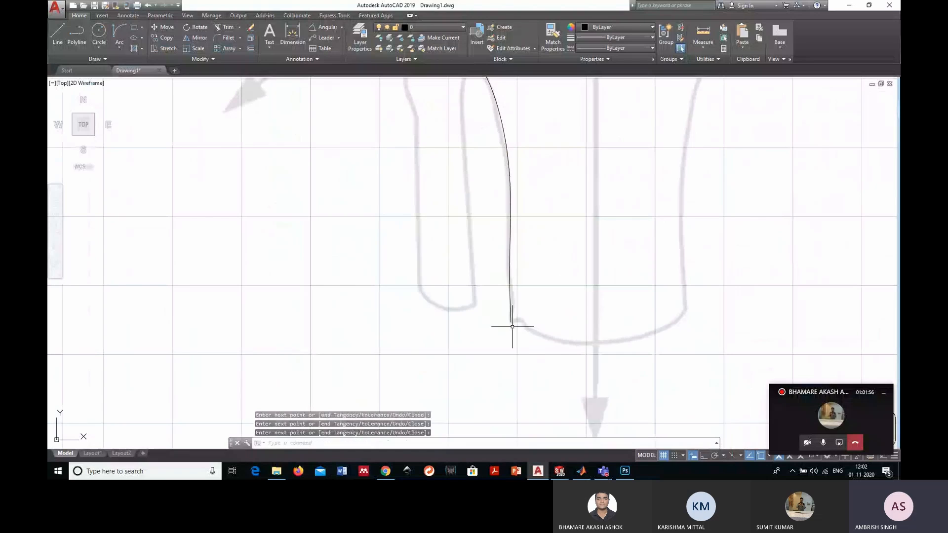
# - Trace the tibia's bottom edge and right side with a second spline, from the first spline's lower end up to the upper-right tip
pyautogui.click(100, 58)
pyautogui.click(56, 61)
pyautogui.click(510, 322)
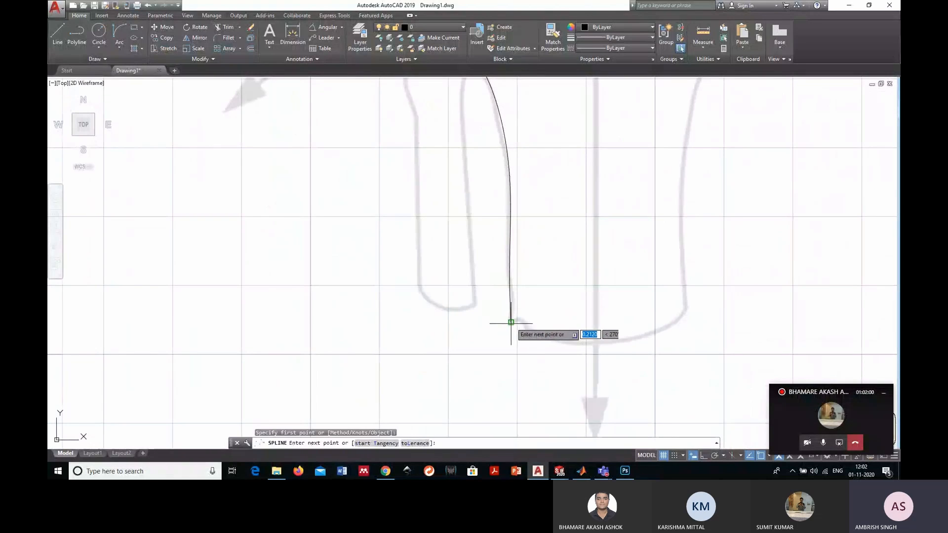
pyautogui.click(520, 320)
pyautogui.click(519, 321)
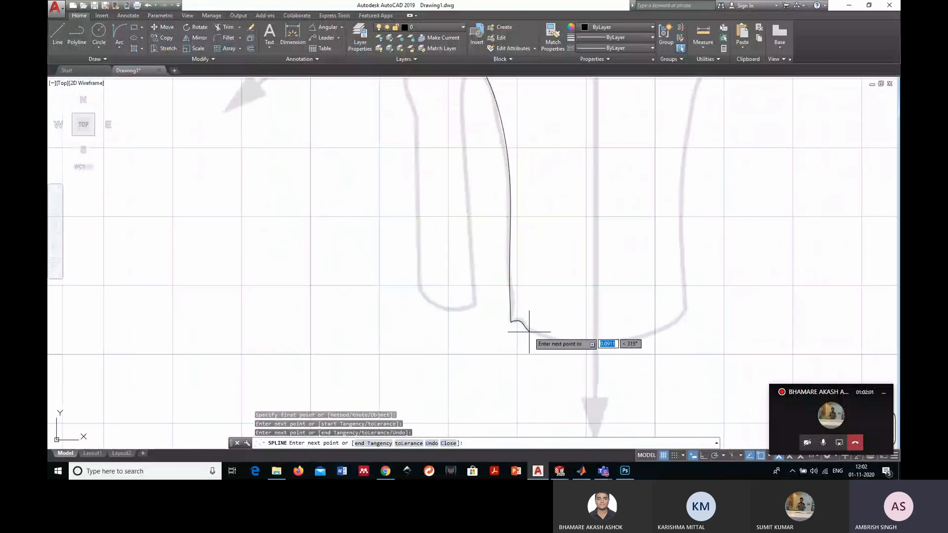
pyautogui.click(585, 347)
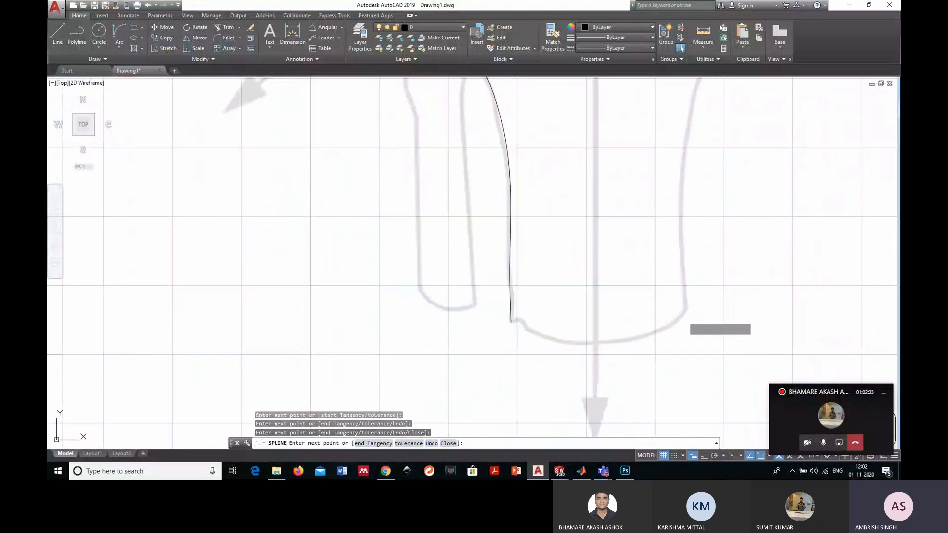
pyautogui.moveTo(673, 226); pyautogui.dragTo(645, 306, button='middle')
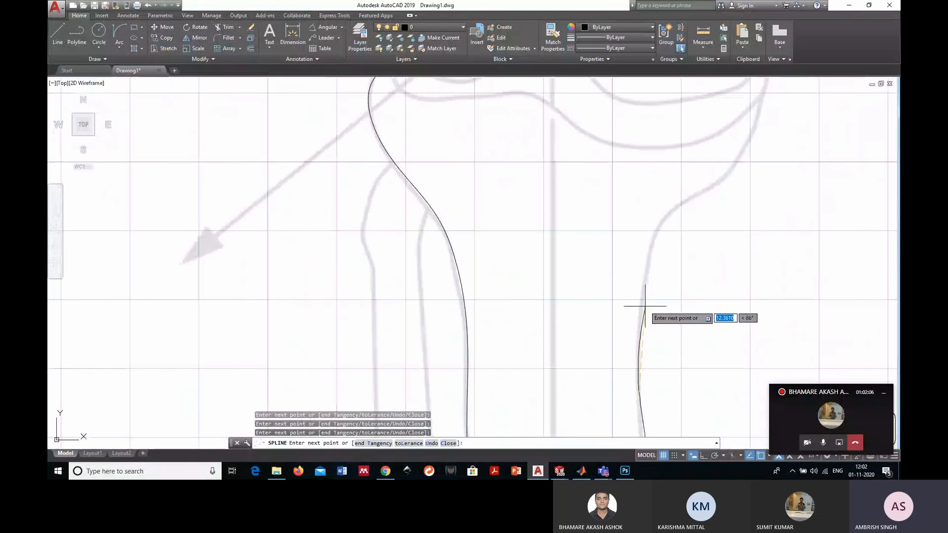
pyautogui.click(642, 299)
pyautogui.click(676, 207)
pyautogui.click(726, 177)
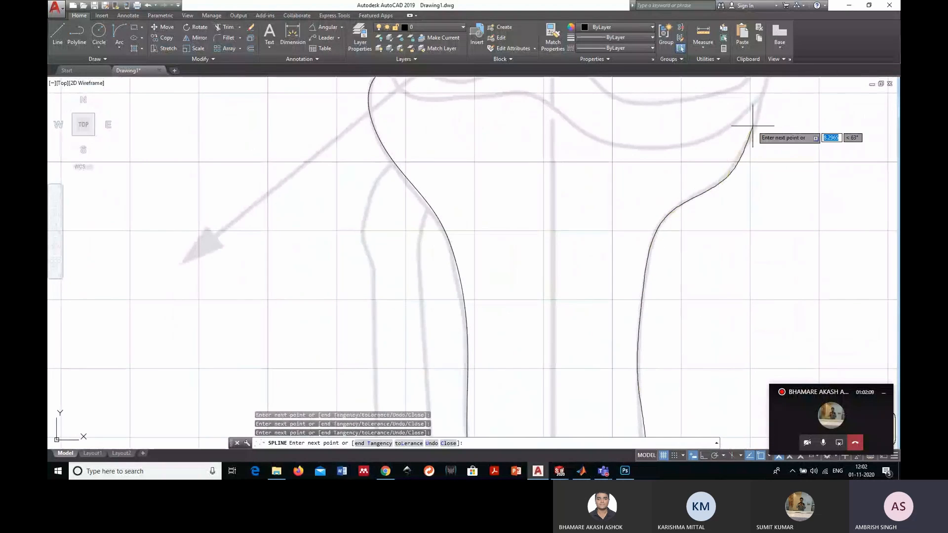
pyautogui.moveTo(752, 125); pyautogui.dragTo(717, 239, button='middle')
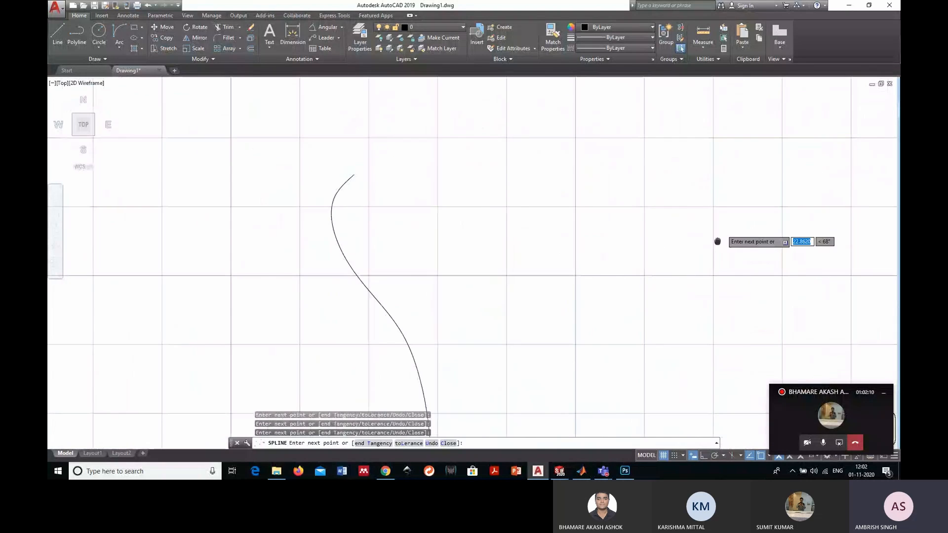
pyautogui.click(724, 156)
pyautogui.press('Return')
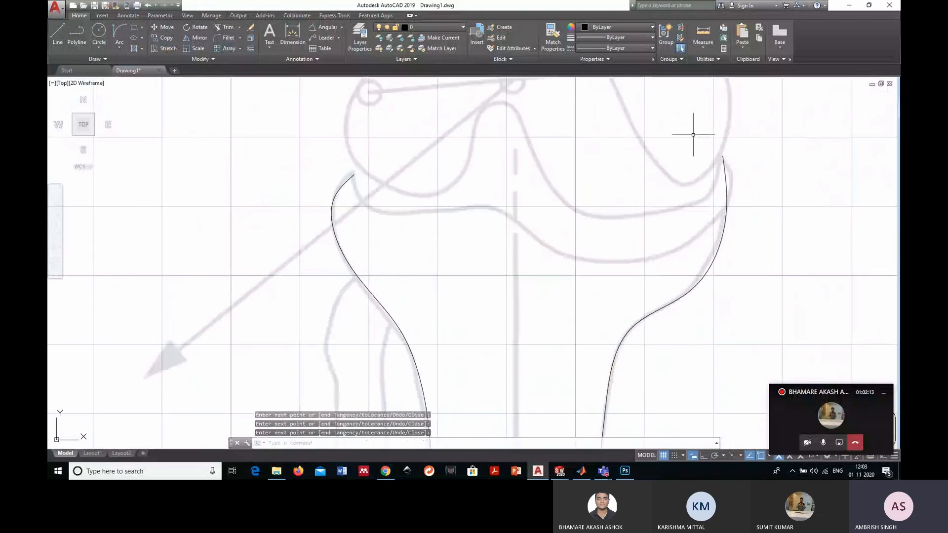
# - Trace the tibia's wavy top edge with a spline joining the upper ends of the left and right side curves
pyautogui.click(59, 31)
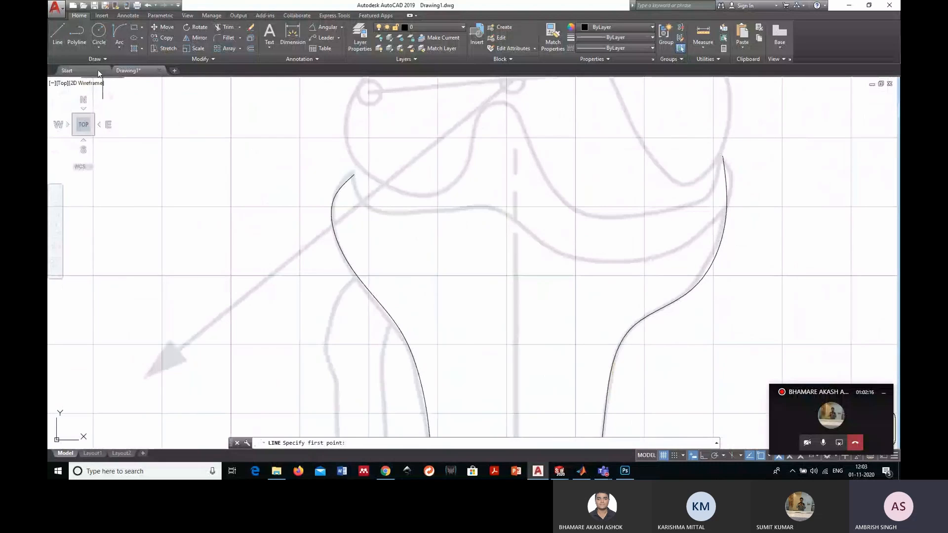
pyautogui.click(96, 58)
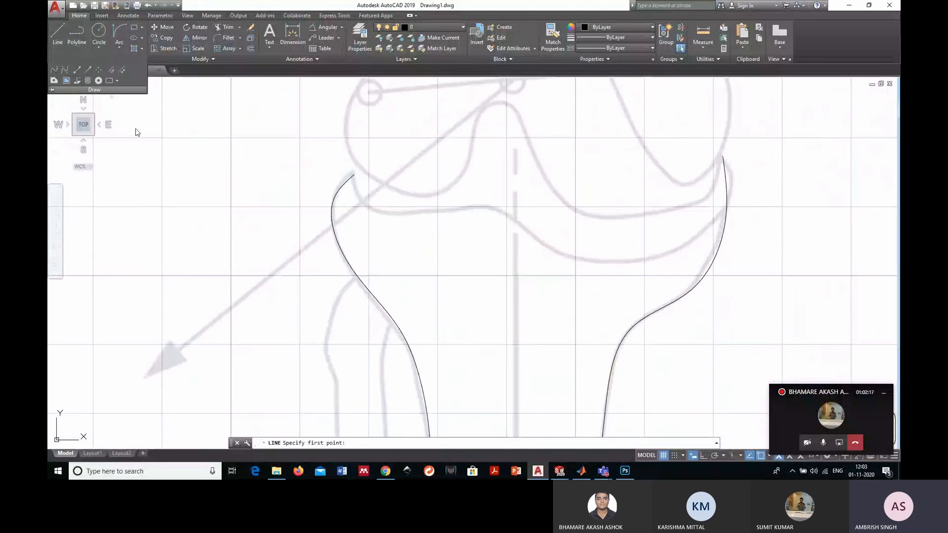
pyautogui.click(53, 70)
pyautogui.click(354, 174)
pyautogui.click(363, 206)
pyautogui.click(473, 210)
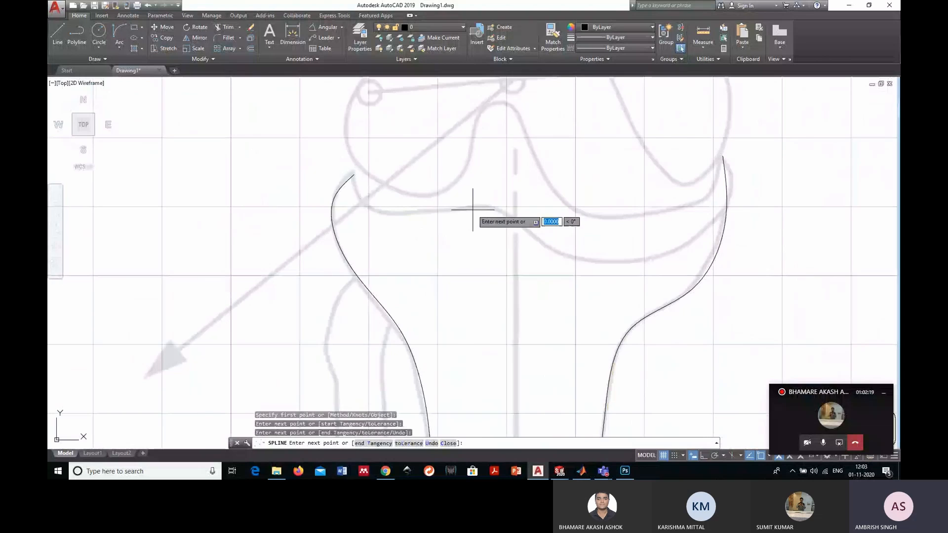
pyautogui.click(570, 258)
pyautogui.click(705, 227)
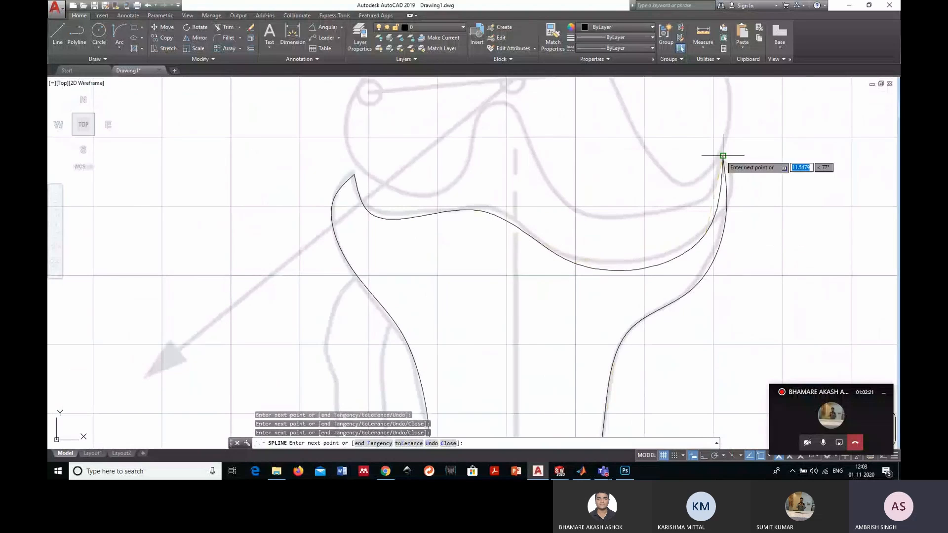
pyautogui.click(722, 155)
pyautogui.press('Return')
# - Delete the knee reference image, keeping only the traced tibia outline
pyautogui.scroll(-4, 723, 156)
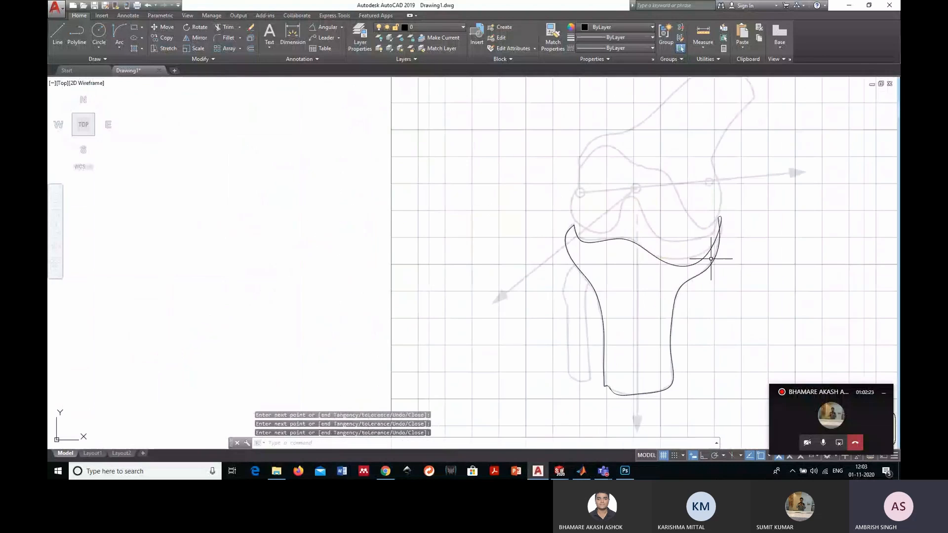
pyautogui.press('Escape')
pyautogui.scroll(-2, 533, 257)
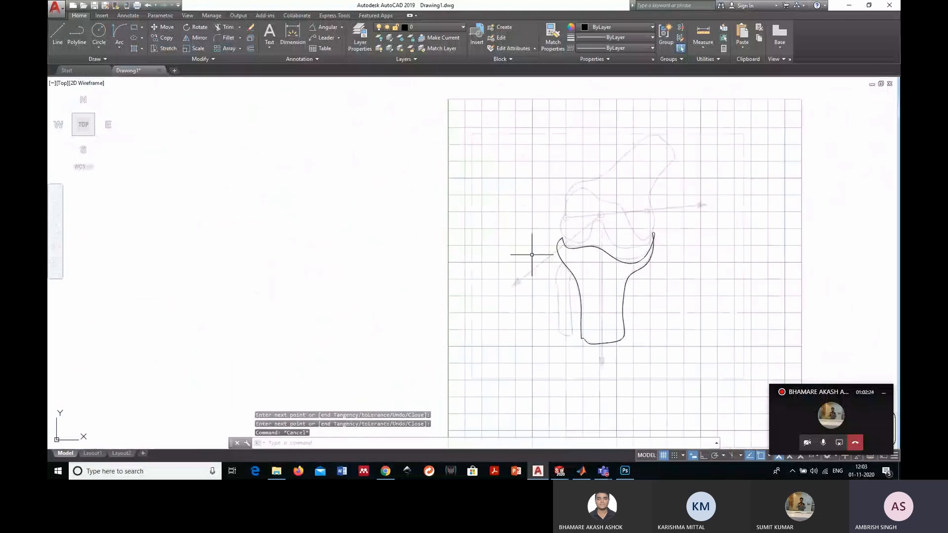
pyautogui.moveTo(531, 255); pyautogui.dragTo(436, 239, button='middle')
pyautogui.click(732, 339)
pyautogui.click(580, 273)
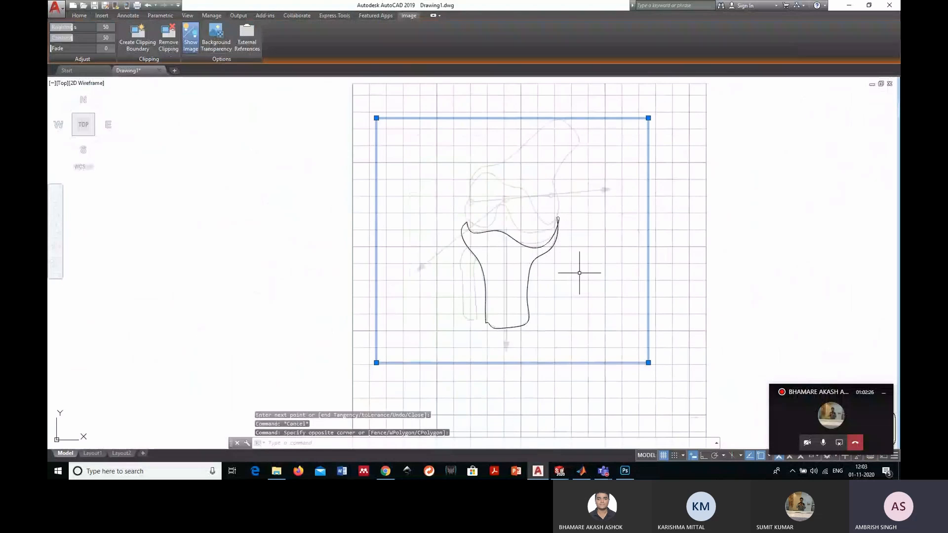
pyautogui.press('Delete')
# - Trim the top-edge spline's small loop past its crossing with the right side curve, using that curve as the cutting edge
pyautogui.scroll(8, 573, 247)
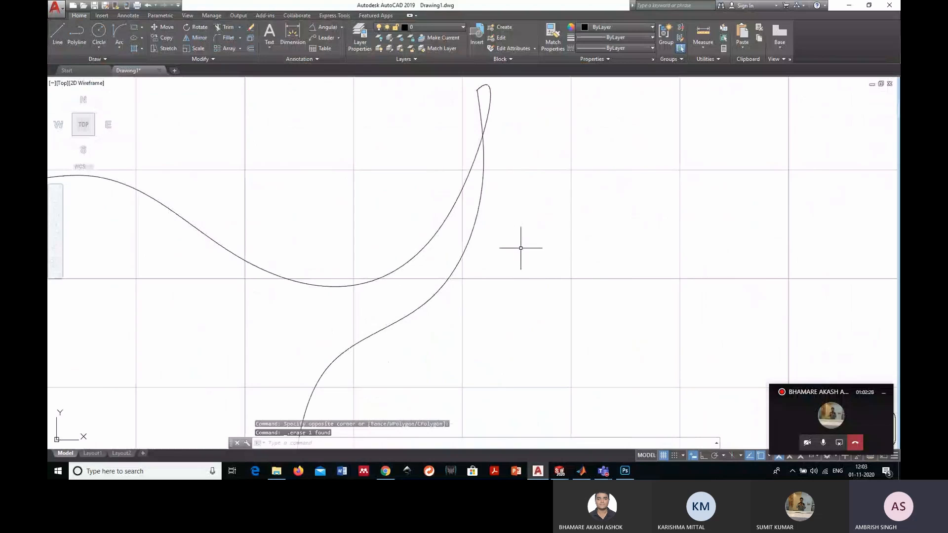
pyautogui.scroll(-3, 520, 248)
pyautogui.scroll(3, 490, 151)
pyautogui.click(228, 27)
pyautogui.click(511, 203)
pyautogui.press('Return')
pyautogui.click(522, 200)
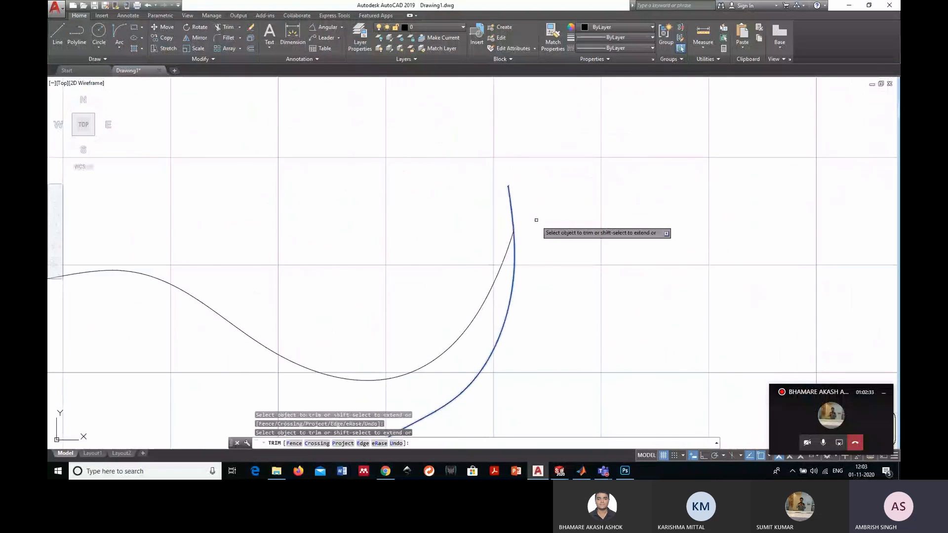
pyautogui.press('Escape')
# - Fill the inside of the tibia outline with a solid hatch in colour 247,171,174
pyautogui.scroll(-3, 568, 236)
pyautogui.scroll(3, 569, 238)
pyautogui.scroll(-5, 569, 237)
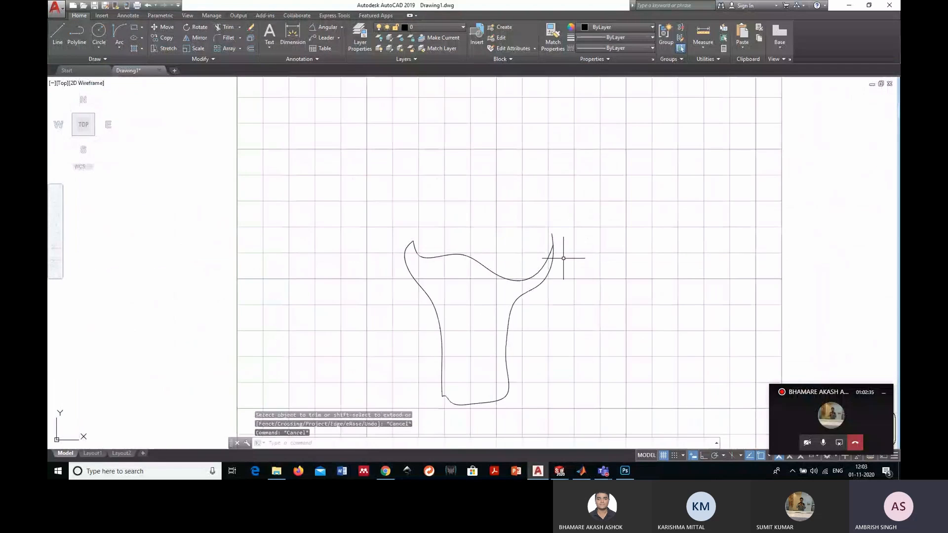
pyautogui.press('Escape')
pyautogui.click(135, 47)
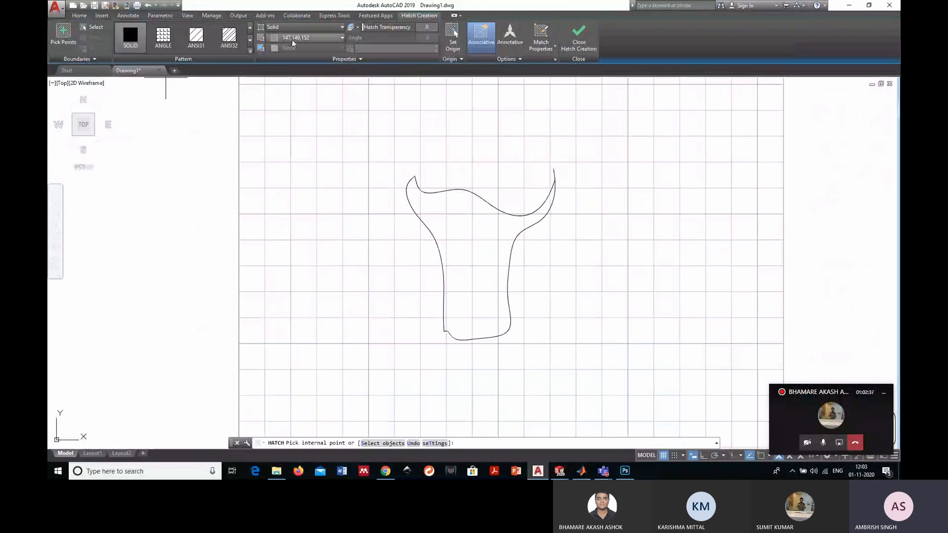
pyautogui.click(292, 38)
pyautogui.click(303, 131)
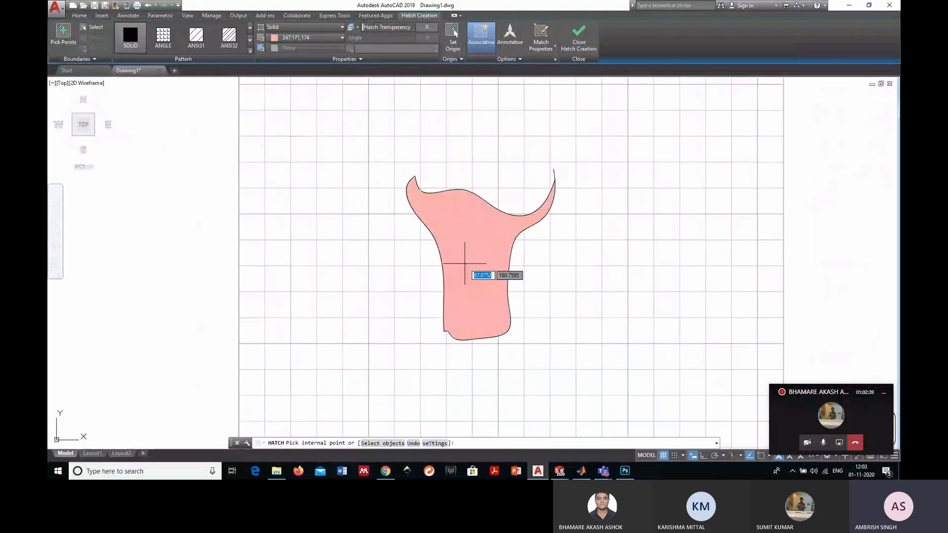
pyautogui.click(465, 263)
pyautogui.press('Escape')
pyautogui.scroll(2, 490, 197)
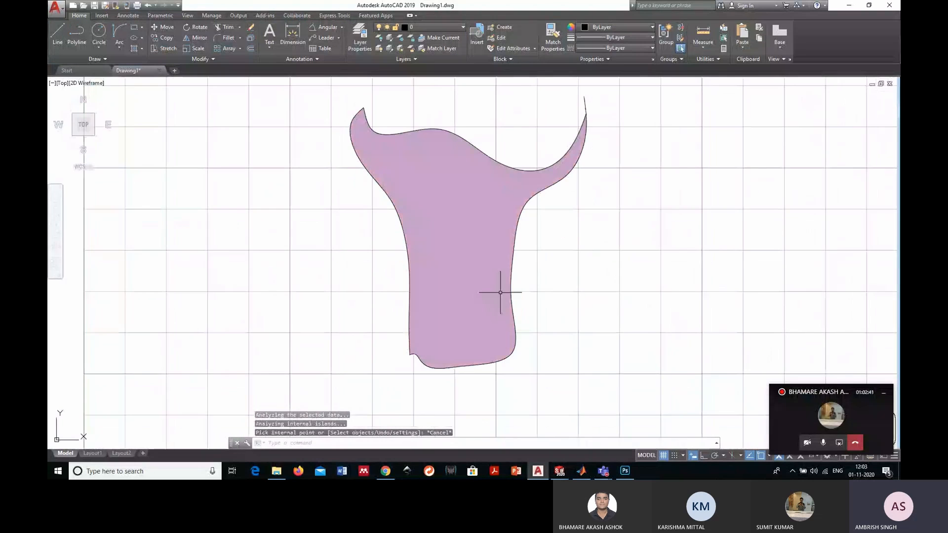
pyautogui.scroll(-2, 500, 292)
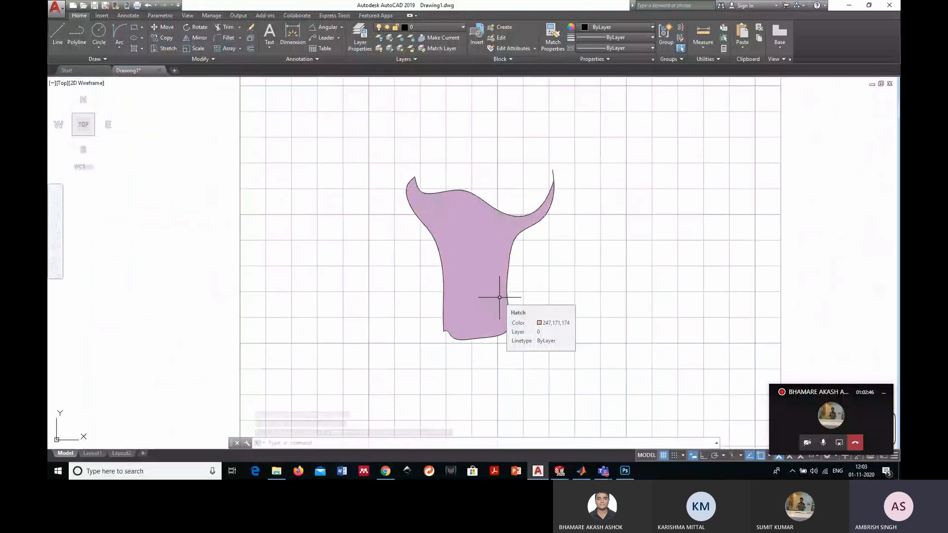
pyautogui.press('Escape')
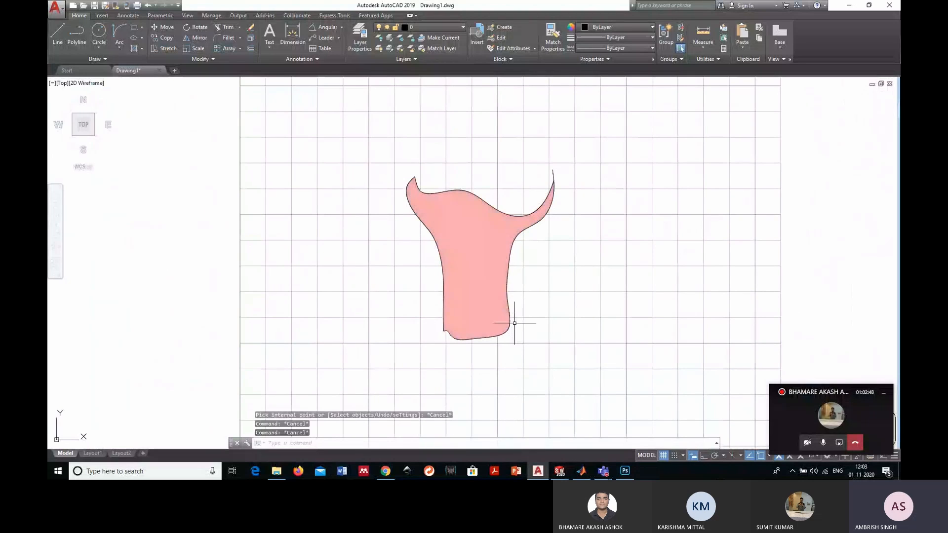
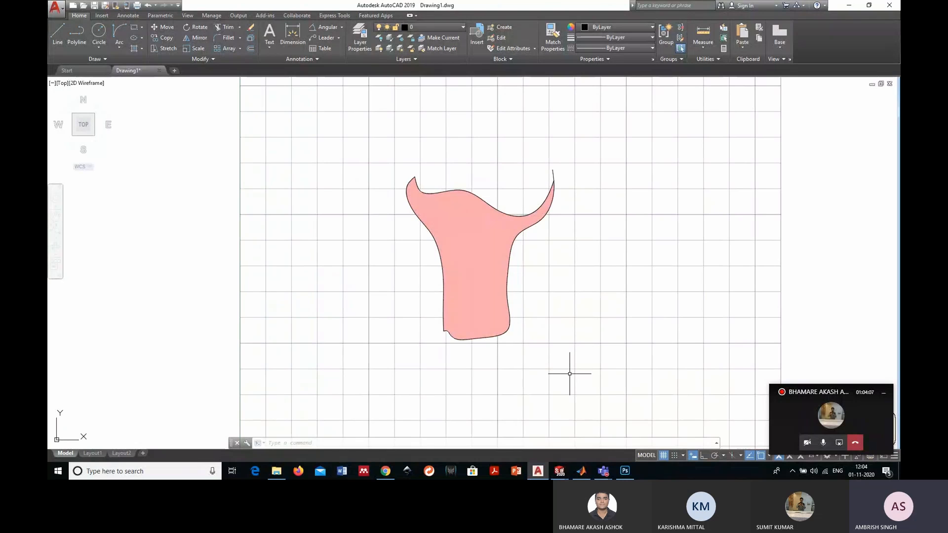
# - Erase the traced tibia outline together with its solid pink hatch
pyautogui.click(570, 374)
pyautogui.click(374, 149)
pyautogui.press('Delete')
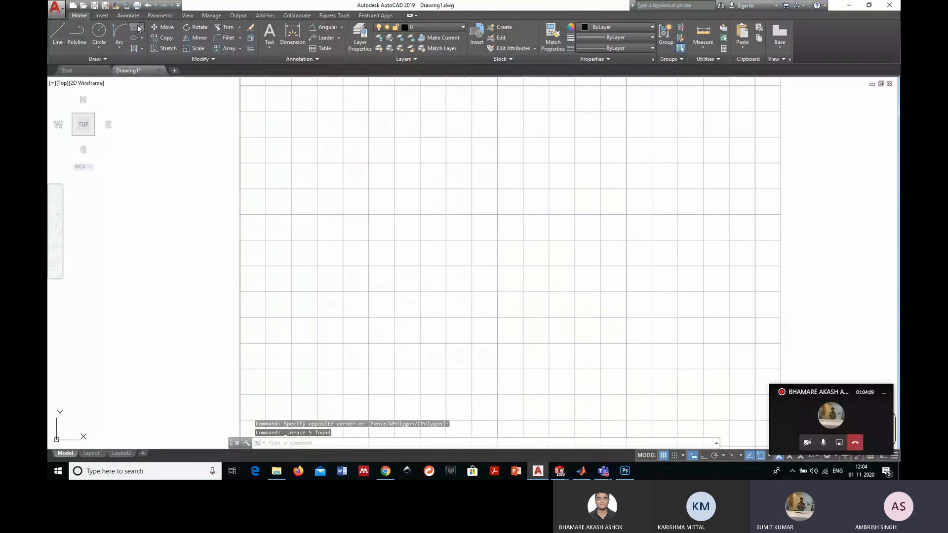
# - Draw a nearly square rectangle freehand near the middle of the empty drawing
pyautogui.click(134, 27)
pyautogui.click(414, 233)
pyautogui.click(514, 328)
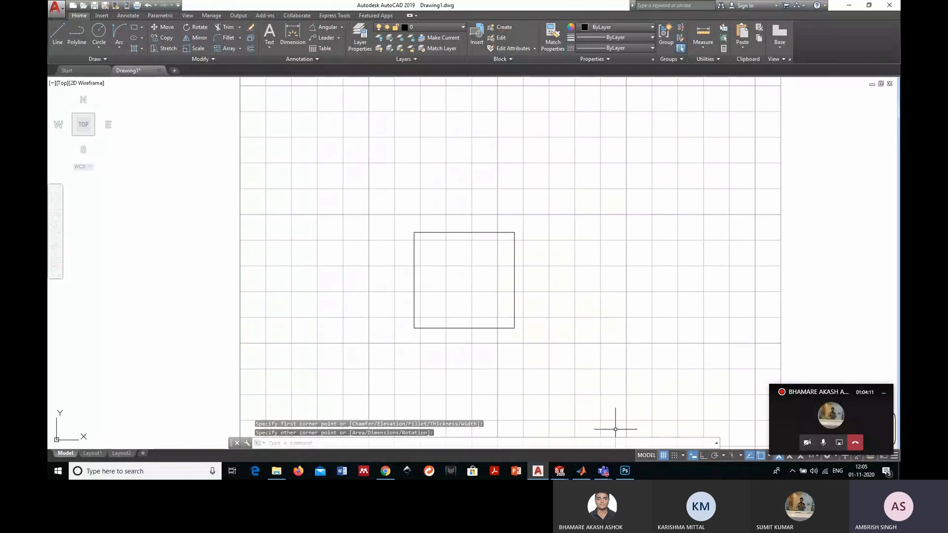
pyautogui.press('Escape')
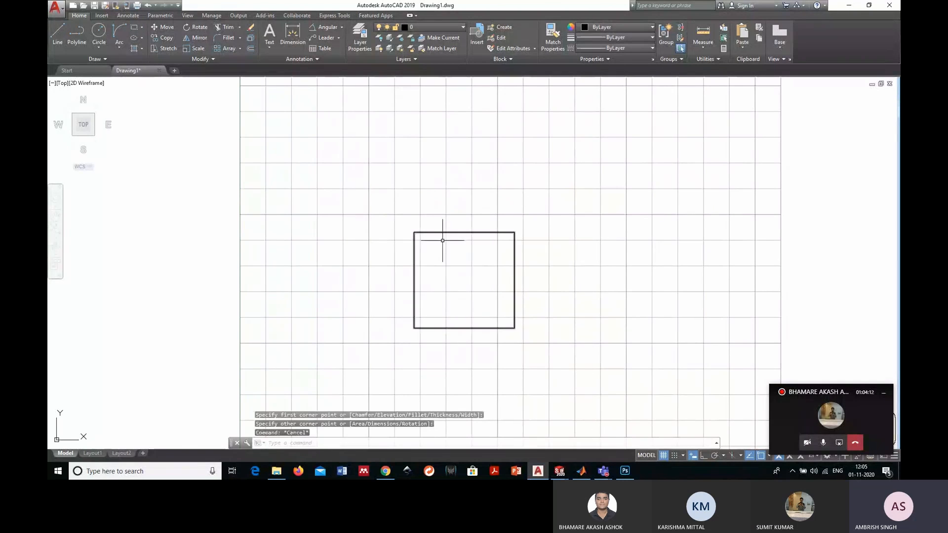
# - Create a rectangular array of the rectangle with 2 columns and 3 rows, and check that it selects as one object
pyautogui.click(505, 365)
pyautogui.click(454, 295)
pyautogui.click(240, 49)
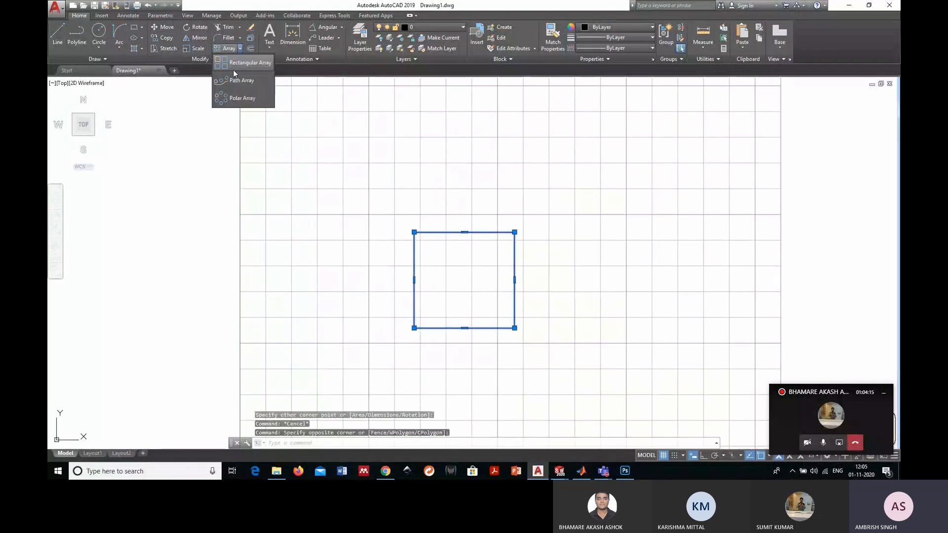
pyautogui.click(234, 68)
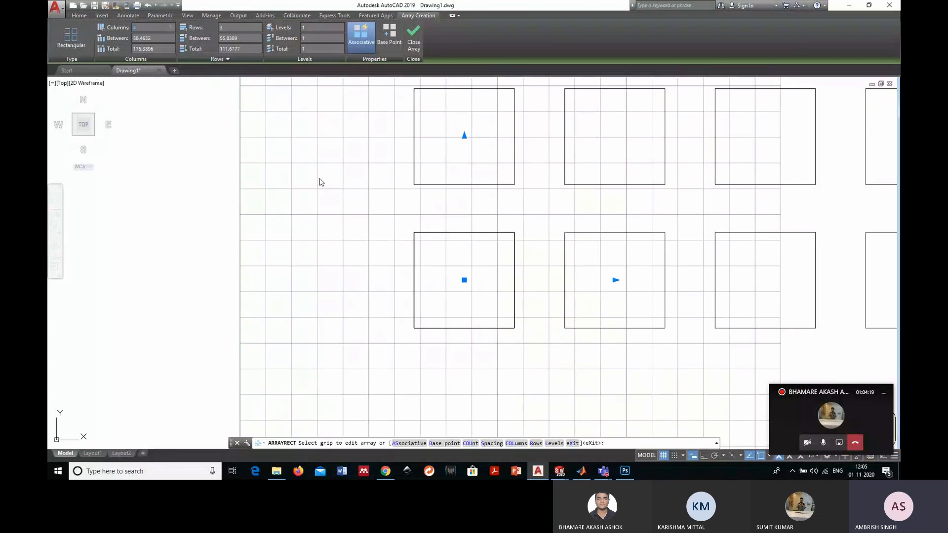
pyautogui.write('2')
pyautogui.press('Return')
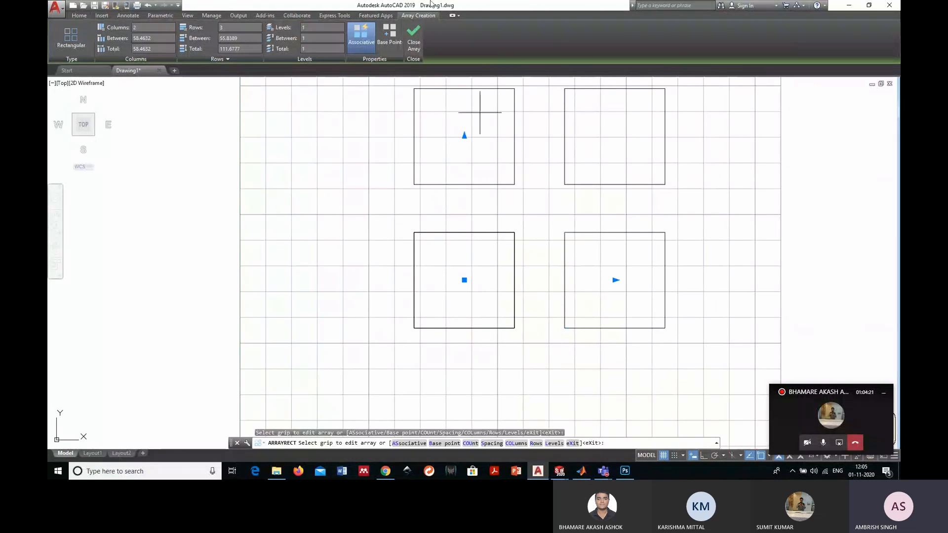
pyautogui.click(416, 40)
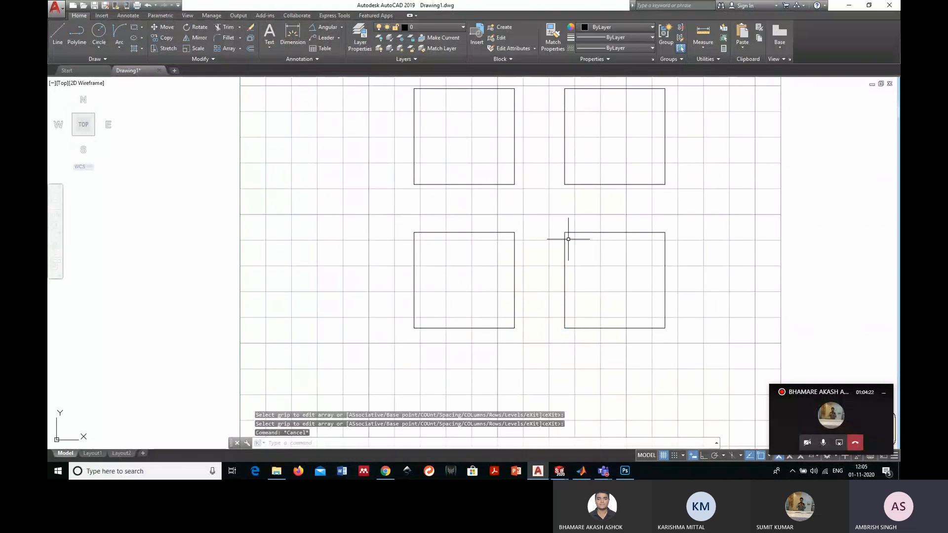
pyautogui.scroll(-2, 568, 239)
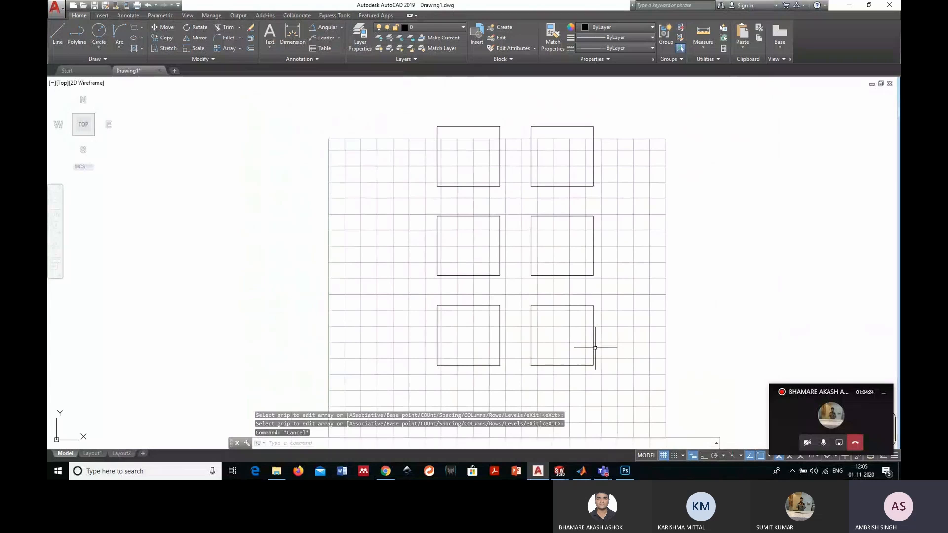
pyautogui.click(630, 402)
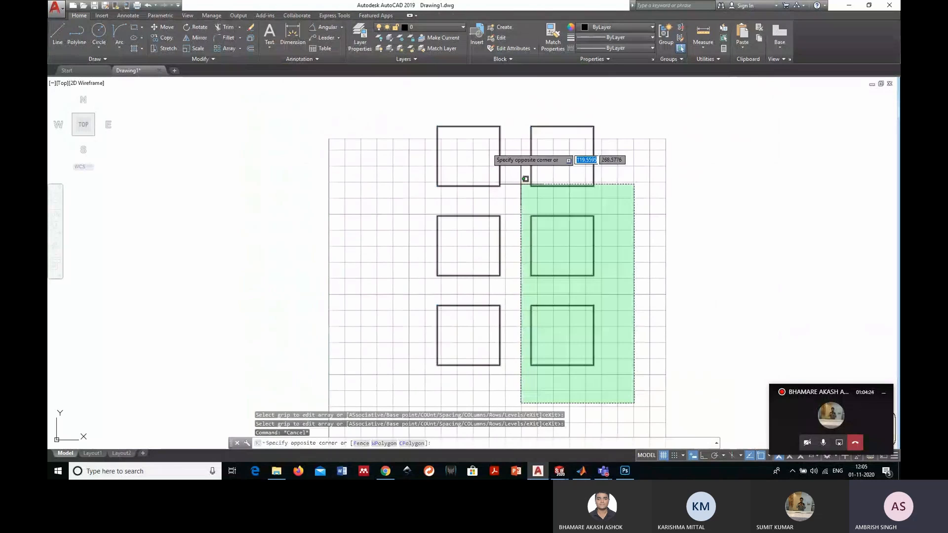
pyautogui.click(525, 177)
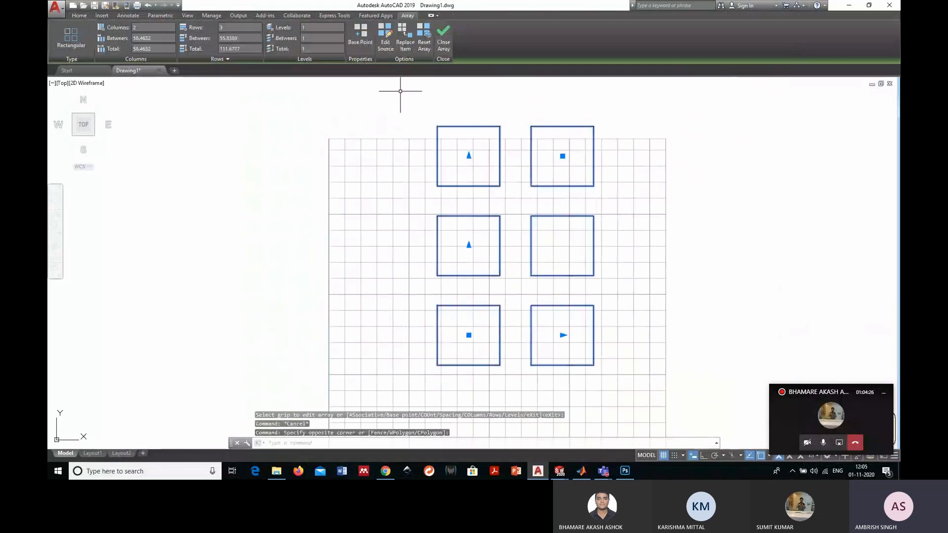
pyautogui.press('Escape')
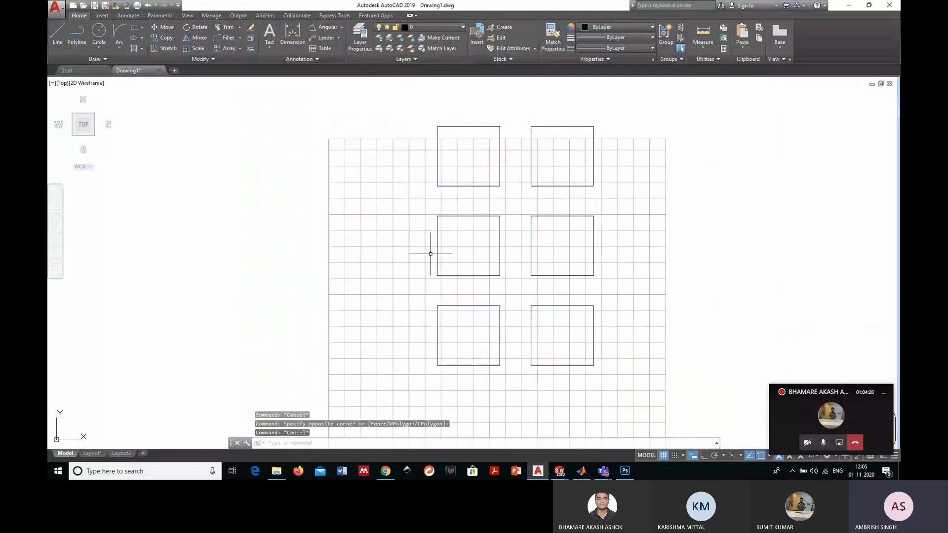
# - Save the drawing to the Desktop as Drawing1.dxf in AutoCAD 2018 DXF format, replacing the existing file
pyautogui.click(58, 8)
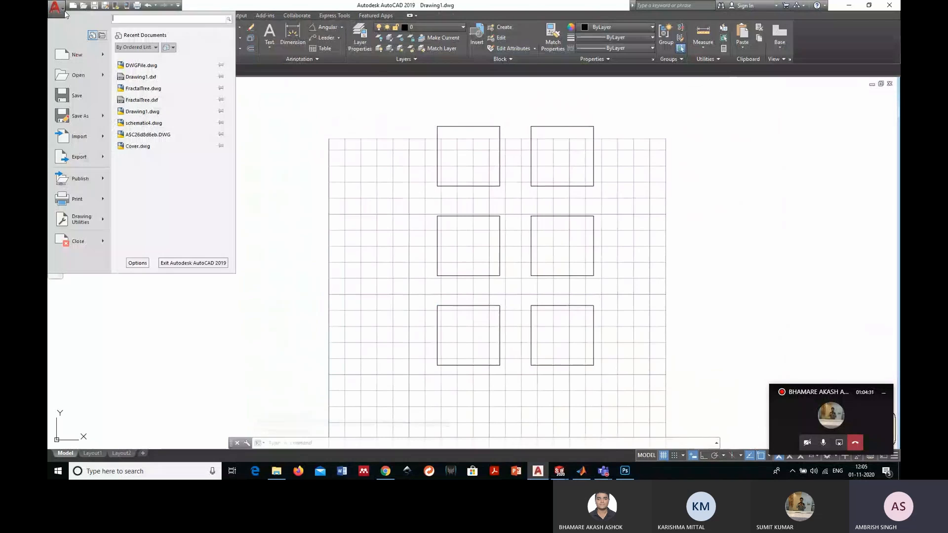
pyautogui.click(76, 120)
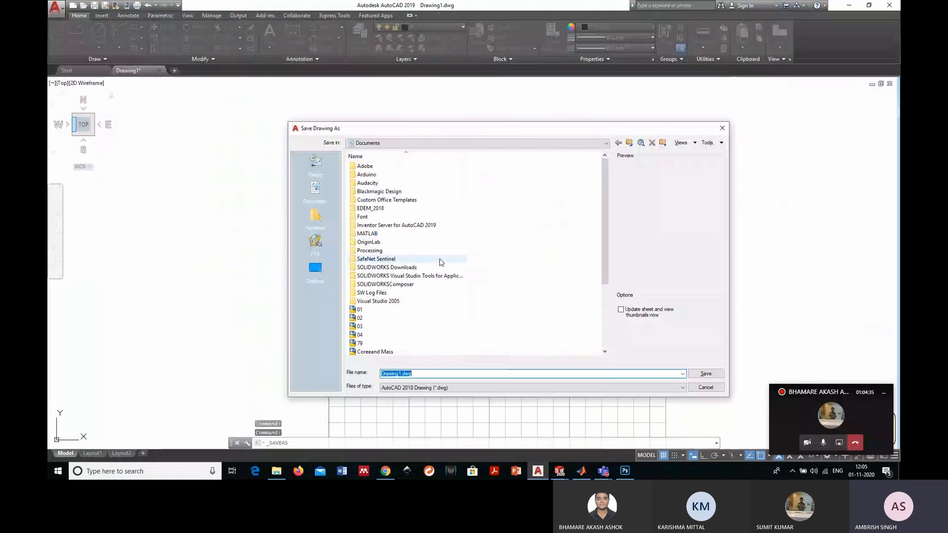
pyautogui.click(315, 271)
pyautogui.click(473, 388)
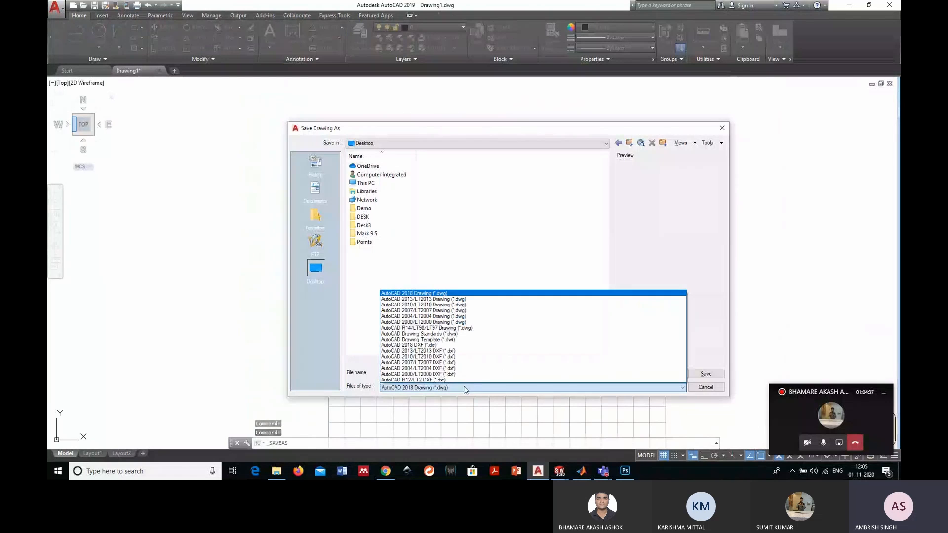
pyautogui.click(434, 350)
pyautogui.click(705, 373)
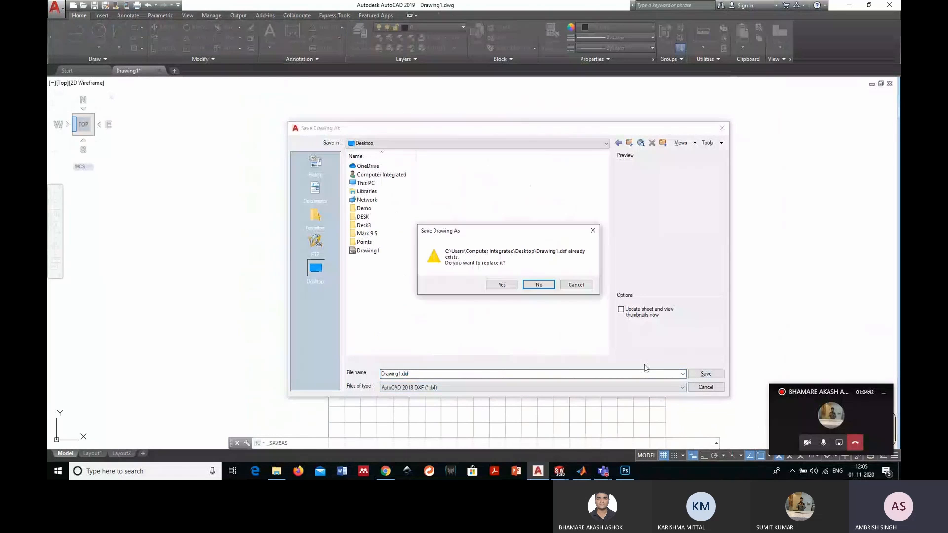
pyautogui.click(516, 285)
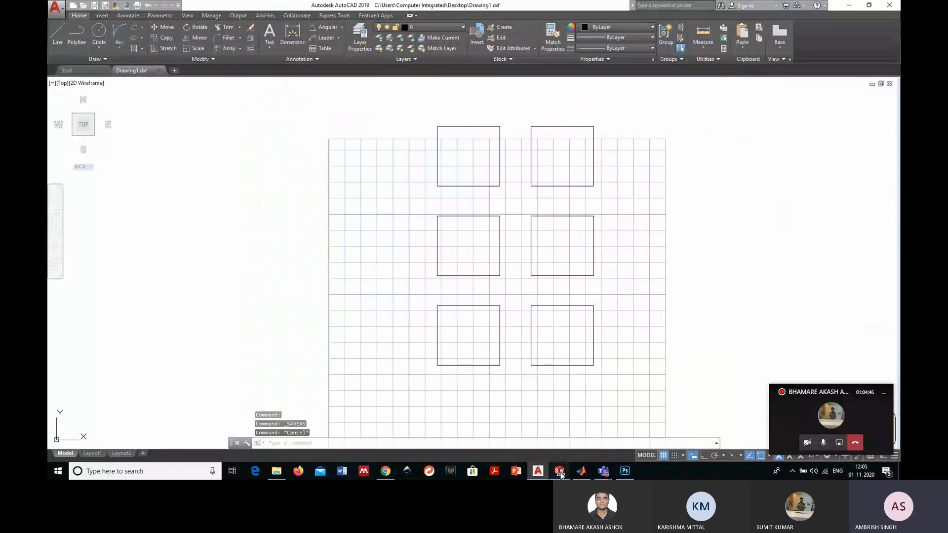
# - Switch to SOLIDWORKS and close the open RivetedSheets documents
pyautogui.moveTo(559, 469)
pyautogui.click(530, 451)
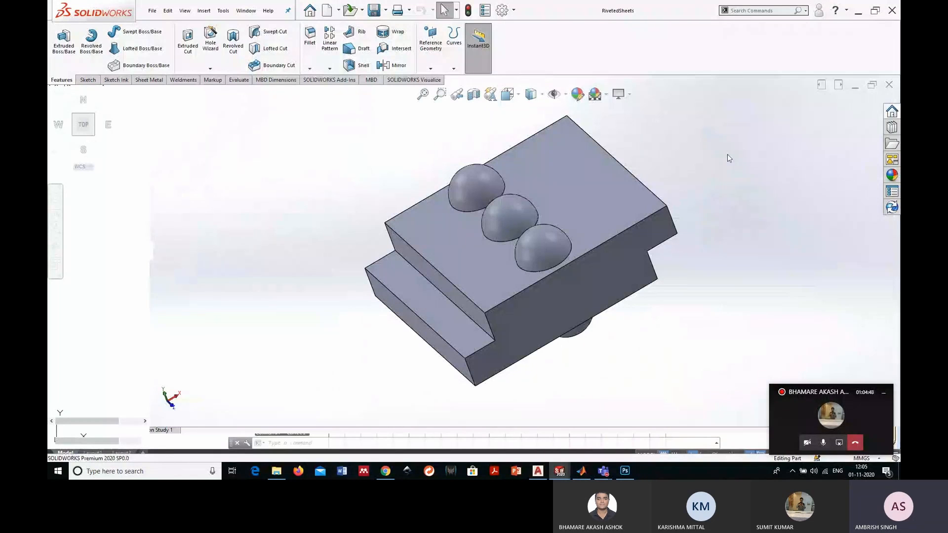
pyautogui.click(889, 85)
pyautogui.click(882, 83)
# - Import Drawing1.dxf from the Desktop into a new part as a 2D sketch, with the Explode Blocks option enabled
pyautogui.click(152, 11)
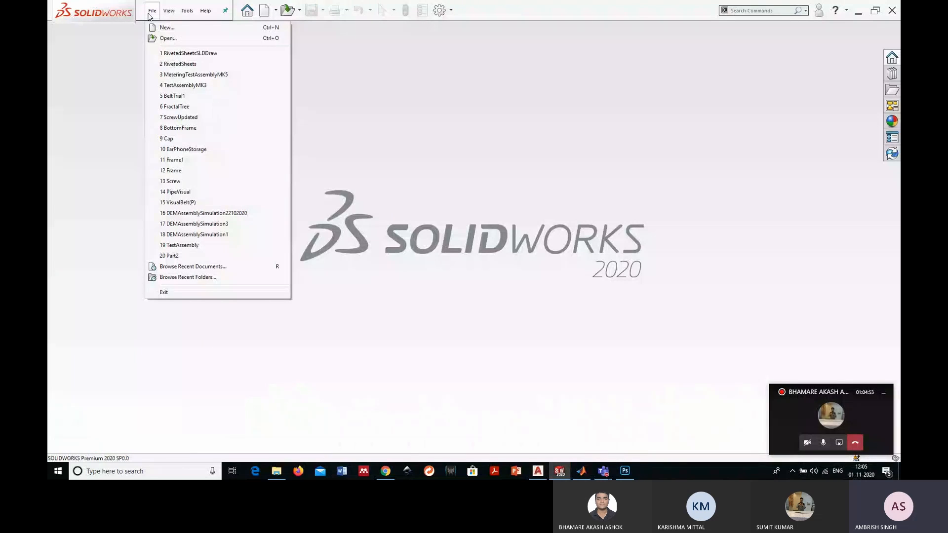
pyautogui.click(168, 38)
pyautogui.click(819, 432)
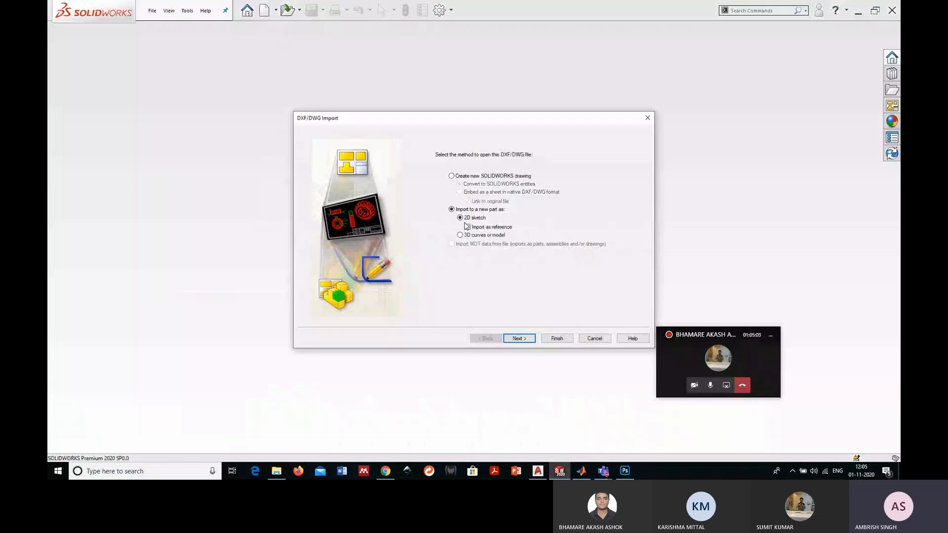
pyautogui.click(557, 339)
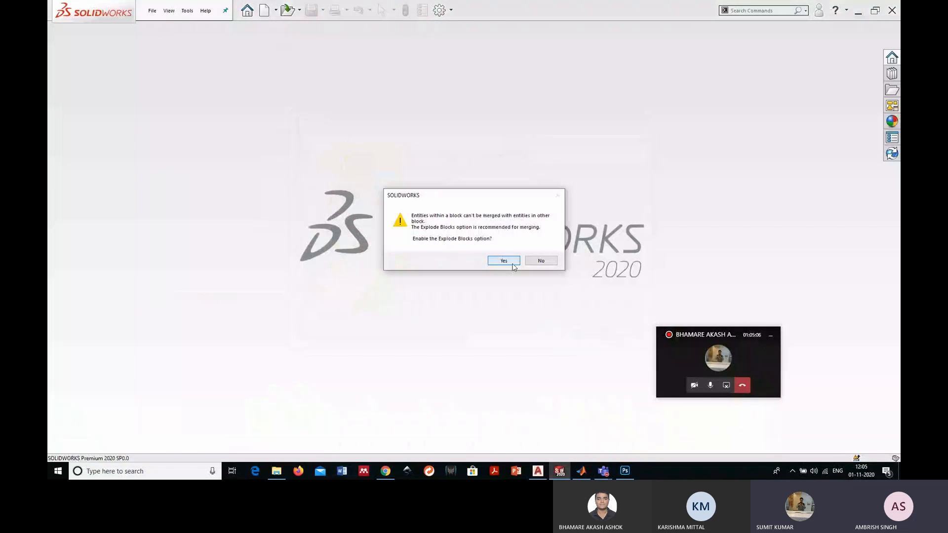
pyautogui.click(513, 264)
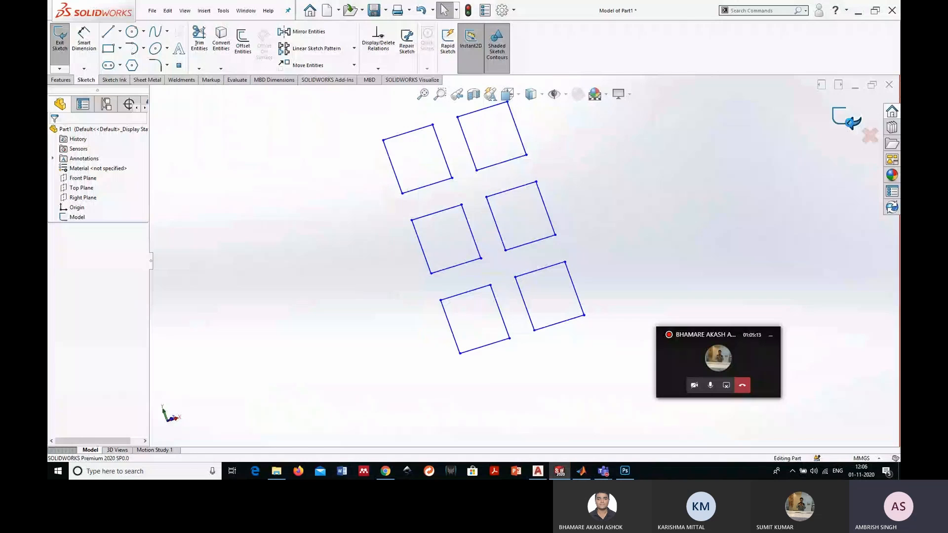
# - Exit the imported sketch and extrude all six of its rectangular regions 10 mm as a blind Boss-Extrude
pyautogui.click(850, 122)
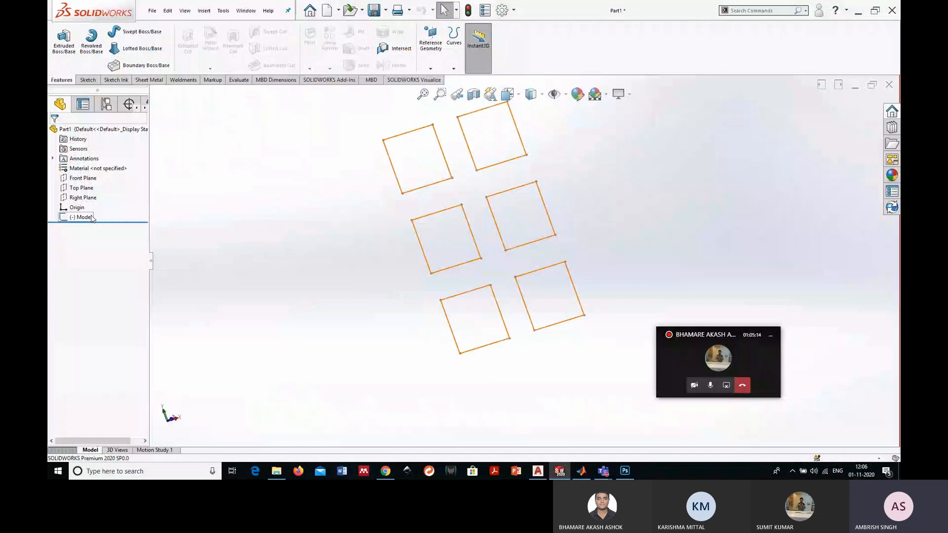
pyautogui.click(92, 219)
pyautogui.click(64, 41)
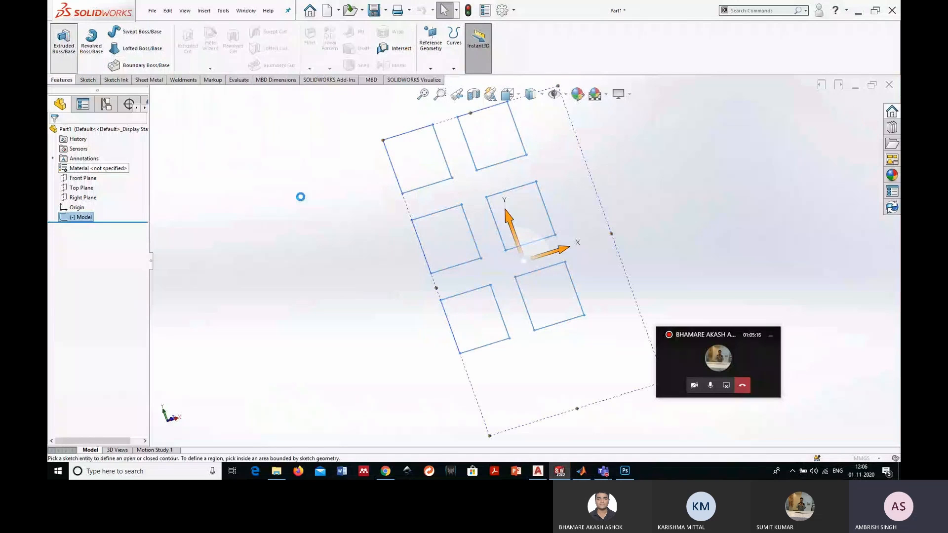
pyautogui.click(427, 171)
pyautogui.click(491, 133)
pyautogui.click(522, 215)
pyautogui.click(455, 238)
pyautogui.click(495, 306)
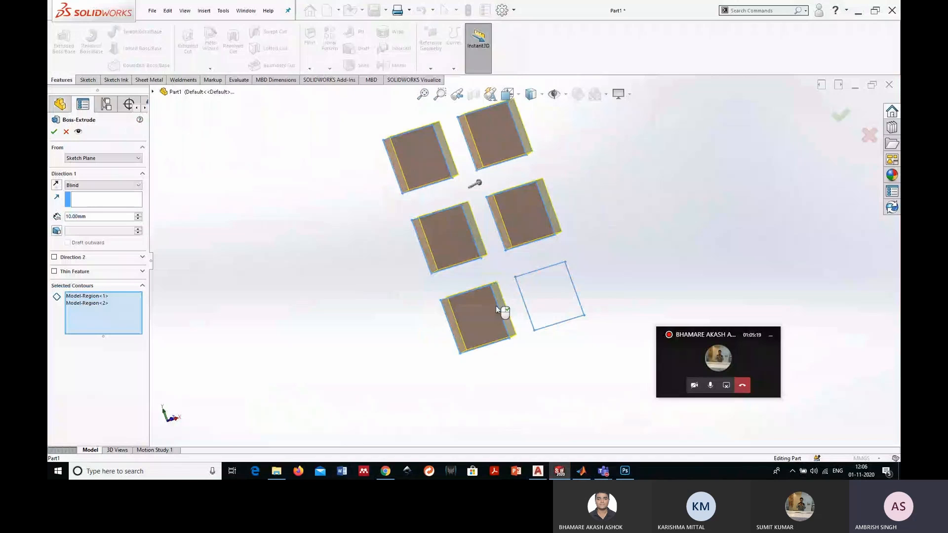
pyautogui.click(538, 296)
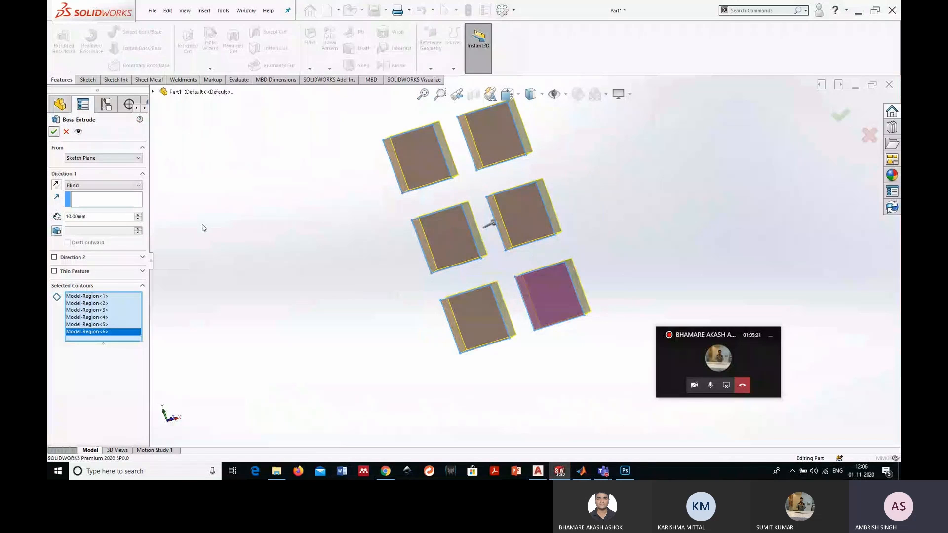
pyautogui.press('Return')
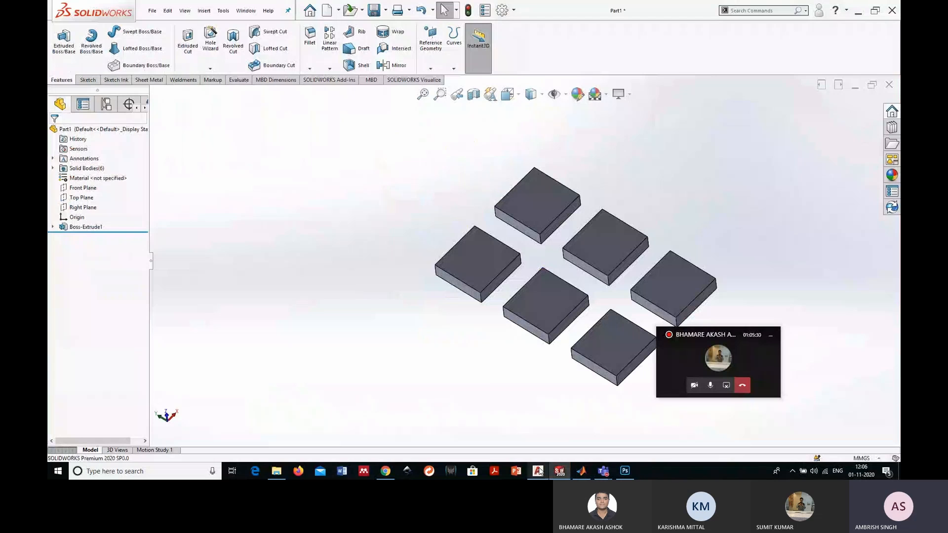
# - Open PBFSche.pdf from the Desktop in Acrobat Reader and examine the schematic's line quality at different zoom levels
pyautogui.click(541, 471)
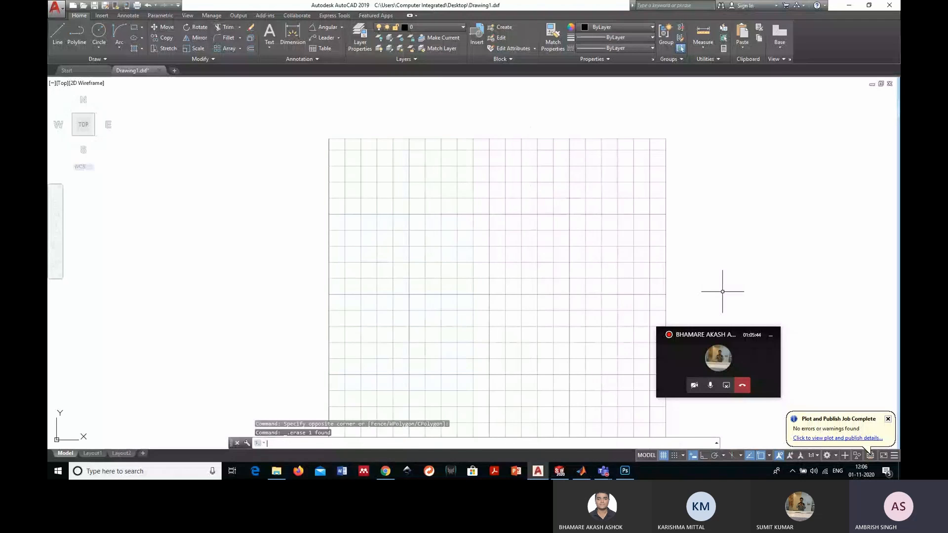
pyautogui.press('super+d')
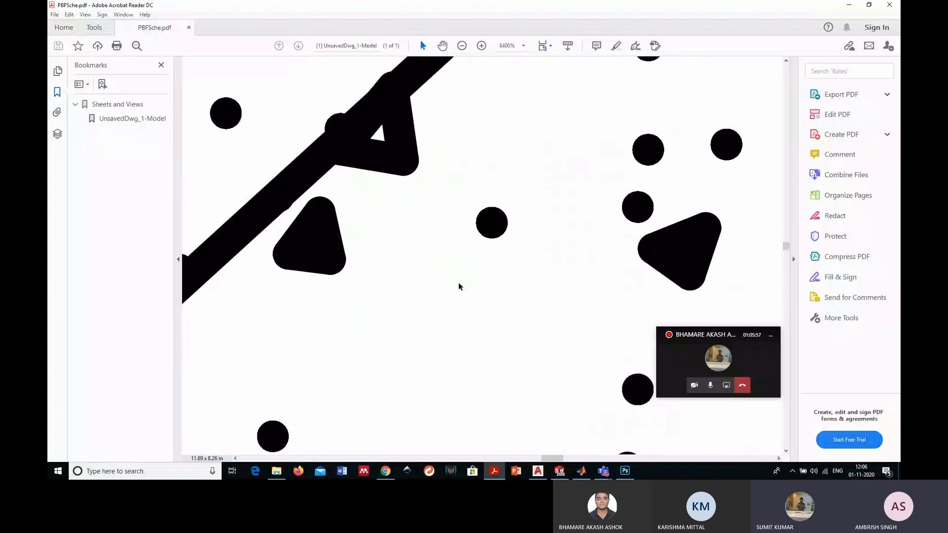
pyautogui.hotkey('ctrl', '0')
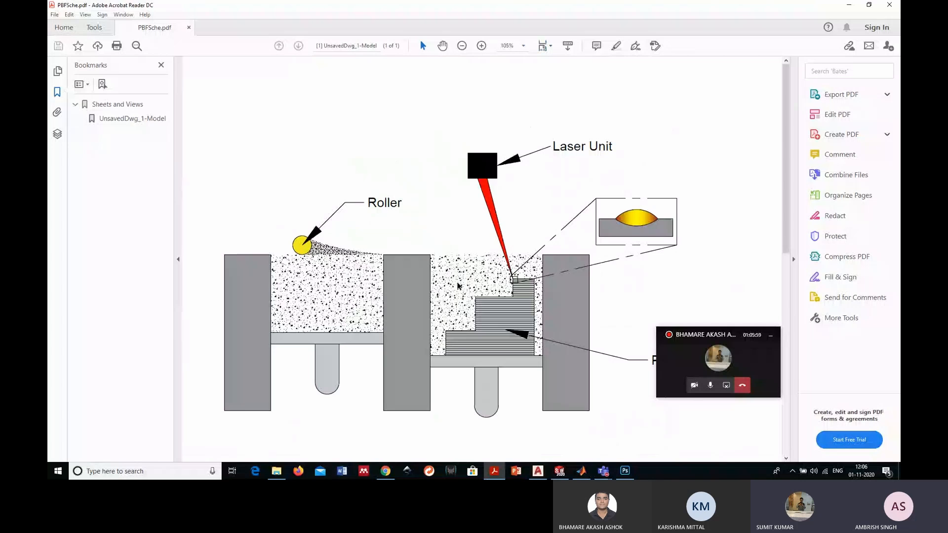
pyautogui.keyDown('ctrl'); pyautogui.scroll(2, 458, 285); pyautogui.keyUp('ctrl')
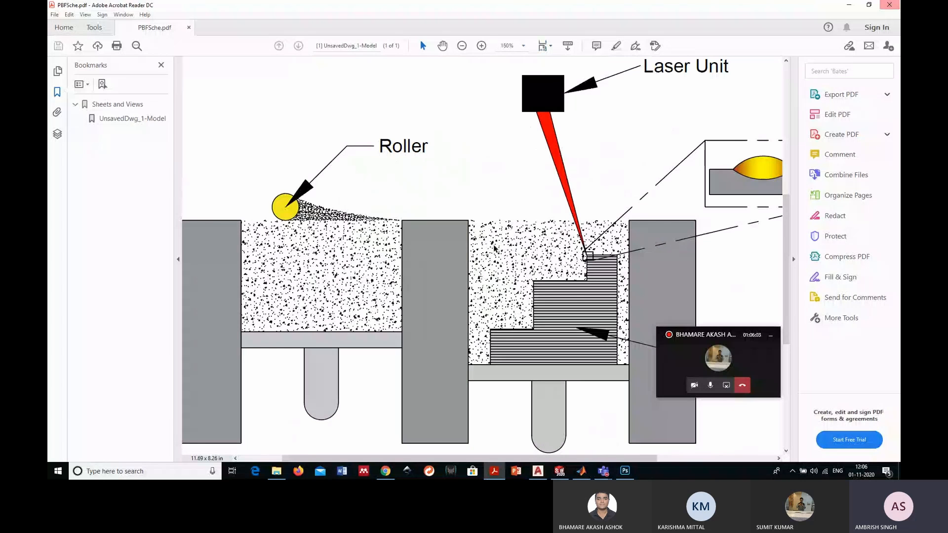
pyautogui.keyDown('ctrl'); pyautogui.scroll(-2, 495, 248); pyautogui.keyUp('ctrl')
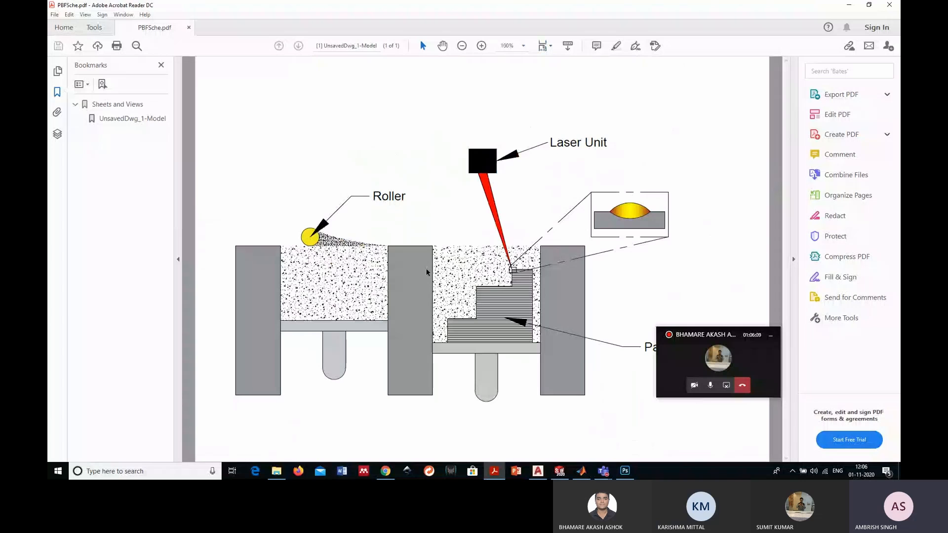
# - Switch to Photoshop and open PBFSche.pdf from the Desktop
pyautogui.click(631, 471)
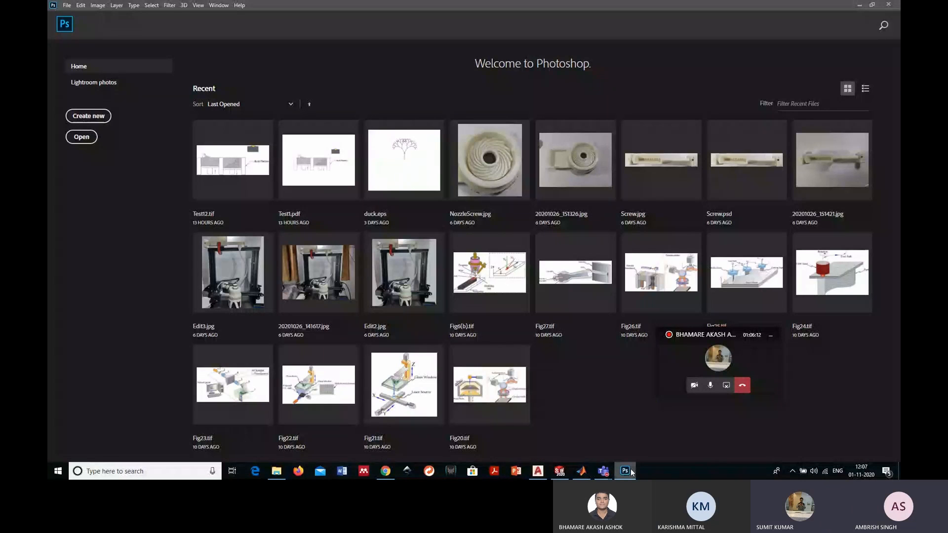
pyautogui.click(66, 5)
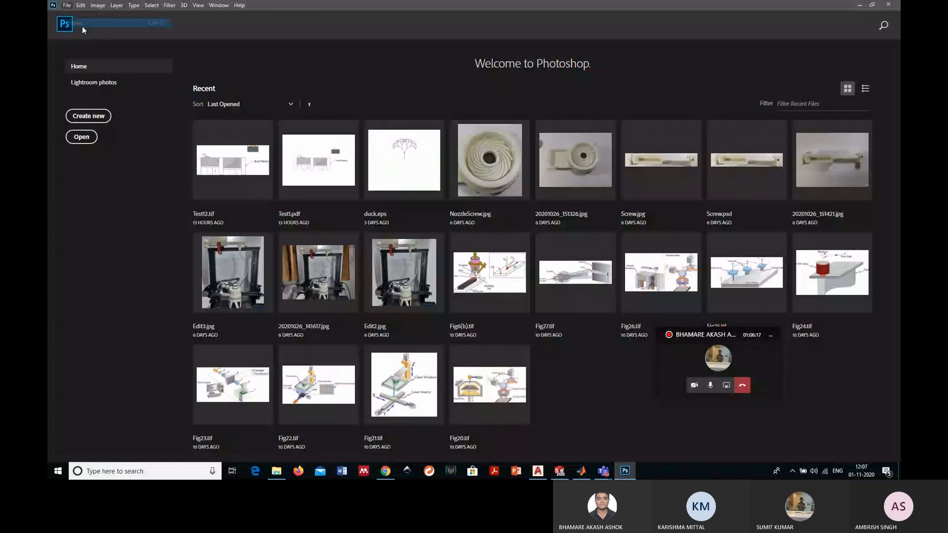
pyautogui.click(82, 26)
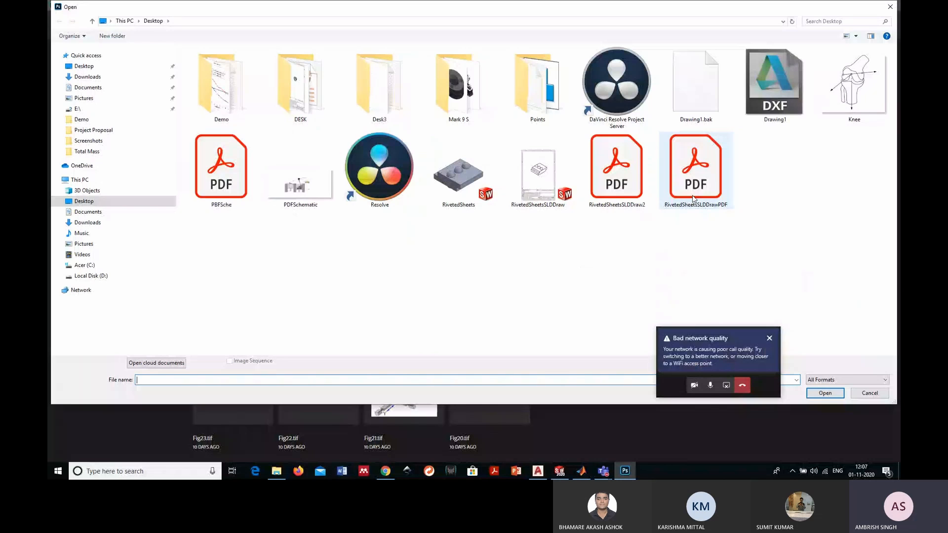
pyautogui.doubleClick(693, 168)
pyautogui.click(576, 262)
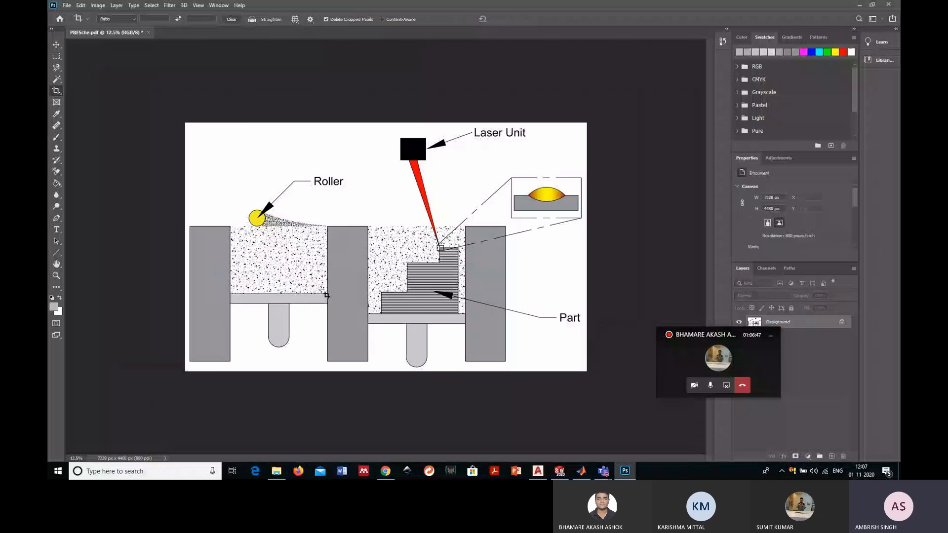
# - Save the cropped schematic on the computer as the TIFF file PBFSche on the Desktop
pyautogui.hotkey('ctrl', '0')
pyautogui.click(67, 5)
pyautogui.click(97, 108)
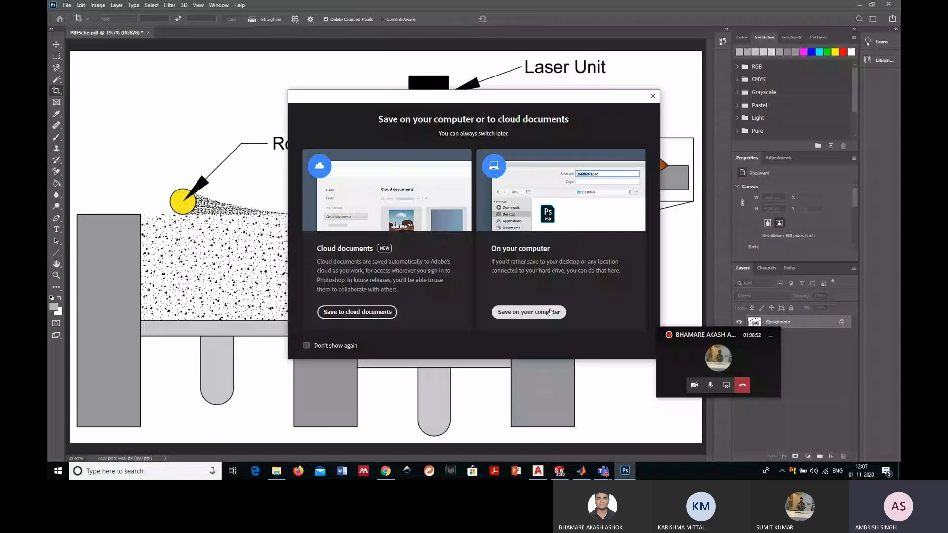
pyautogui.click(513, 309)
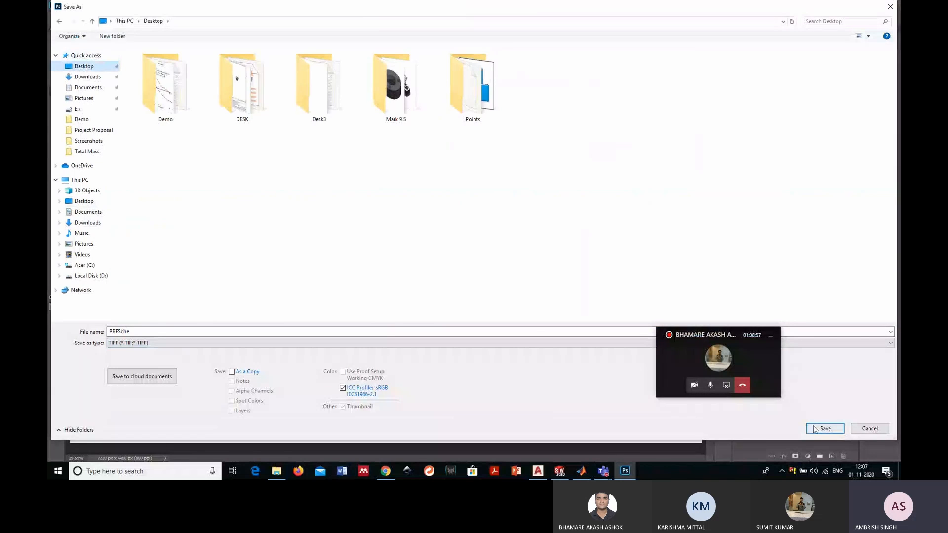
pyautogui.click(815, 429)
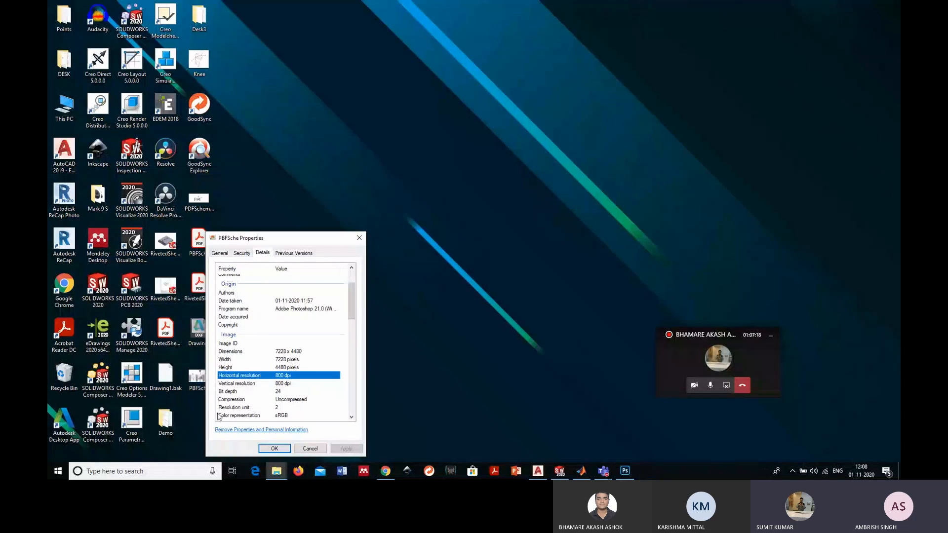
# - Review the resolution details and general file properties of the PBFSche TIFF on the Desktop
pyautogui.click(358, 241)
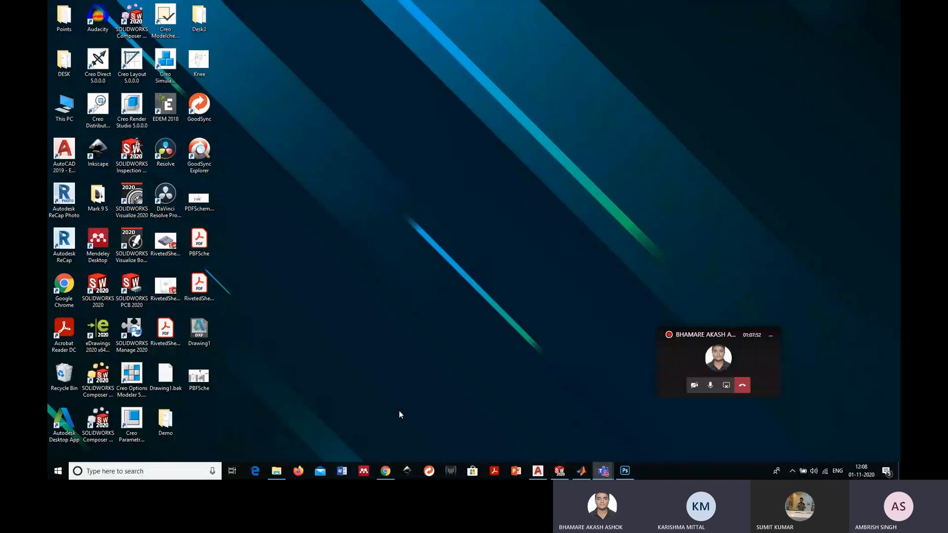
pyautogui.rightClick(206, 381)
pyautogui.click(228, 368)
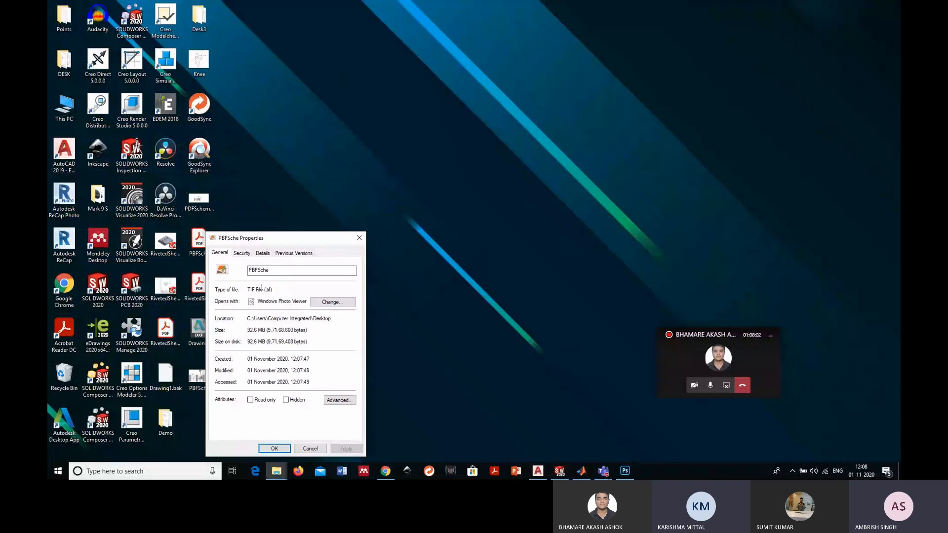
pyautogui.click(359, 240)
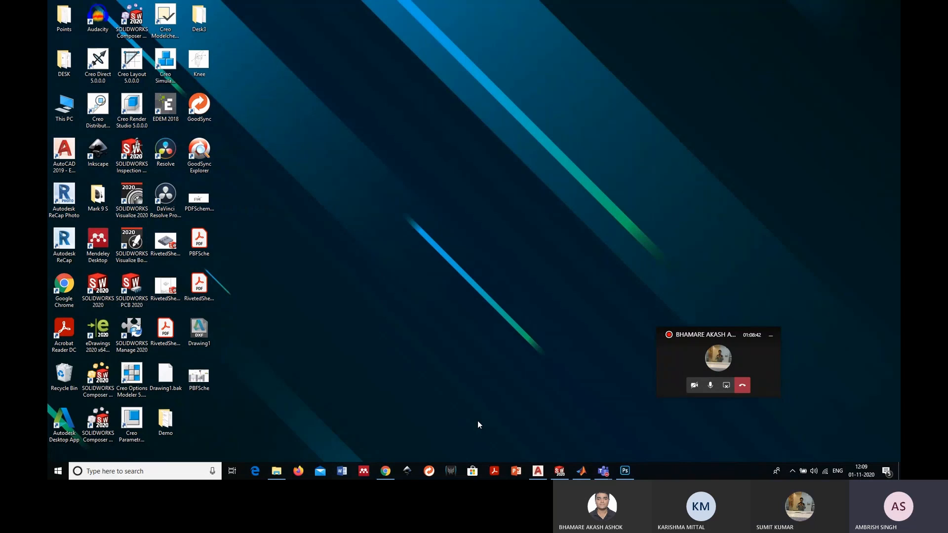
# - Switch to Photoshop and add a Brightness/Contrast adjustment layer to PBFSche.tif, lowering both brightness and contrast
pyautogui.click(625, 471)
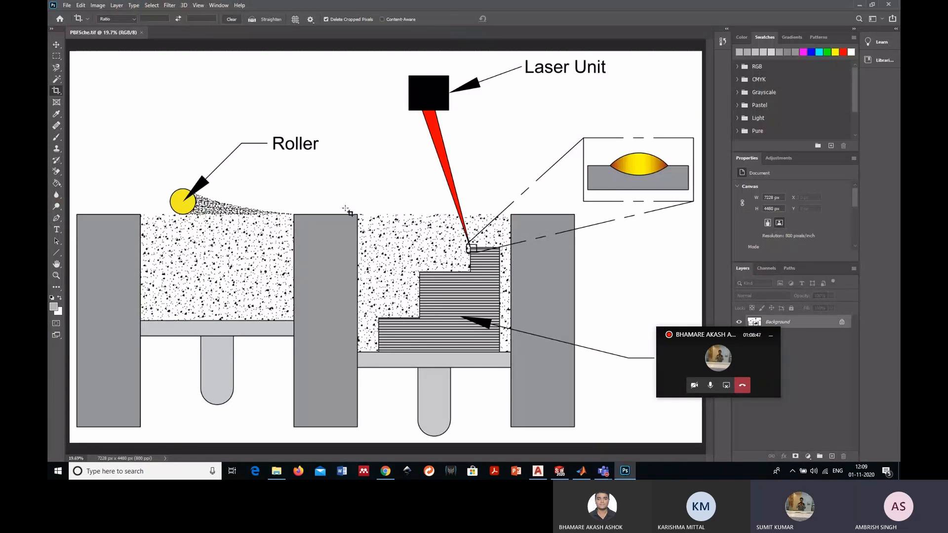
pyautogui.click(124, 5)
pyautogui.click(348, 225)
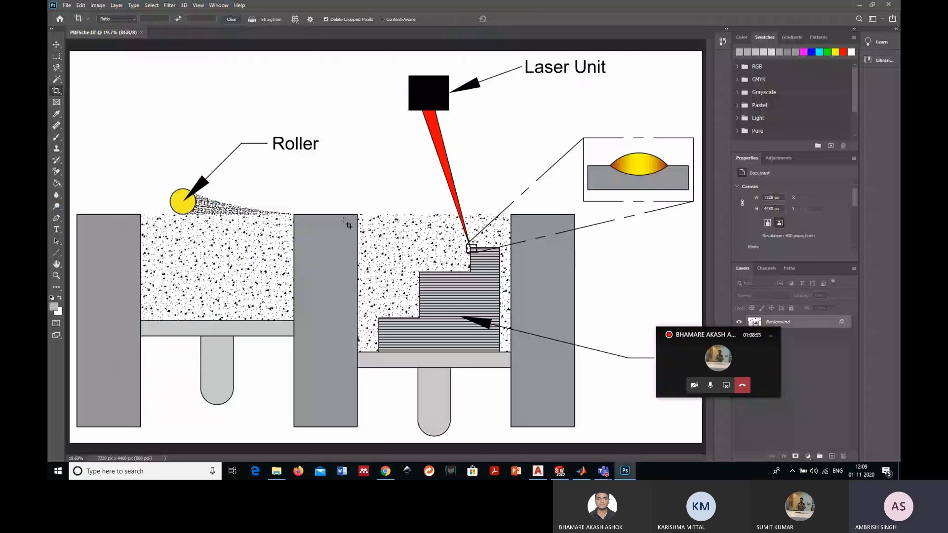
pyautogui.click(779, 158)
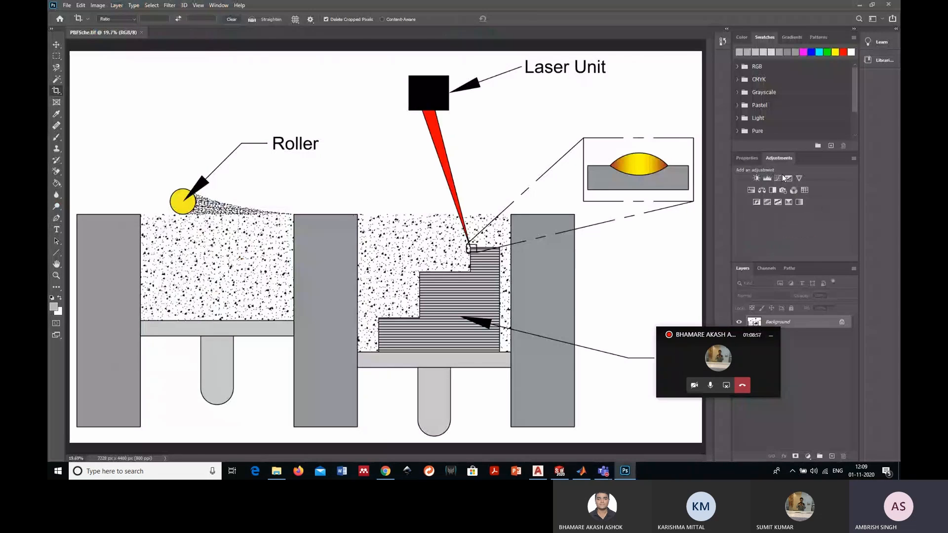
pyautogui.click(756, 178)
pyautogui.moveTo(791, 213)
pyautogui.mouseDown()
pyautogui.moveTo(817, 212)
pyautogui.moveTo(771, 213)
pyautogui.mouseUp()
pyautogui.moveTo(791, 230); pyautogui.dragTo(754, 230)
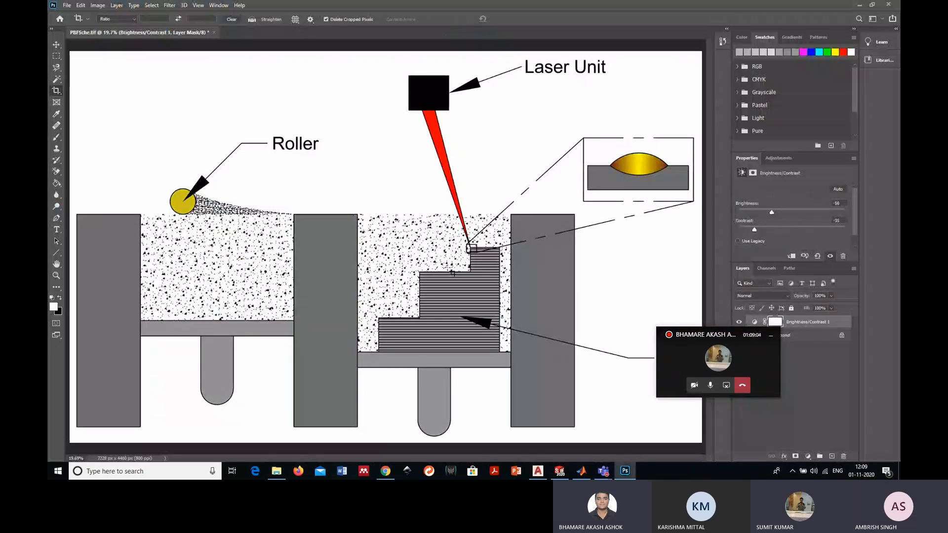
pyautogui.click(861, 5)
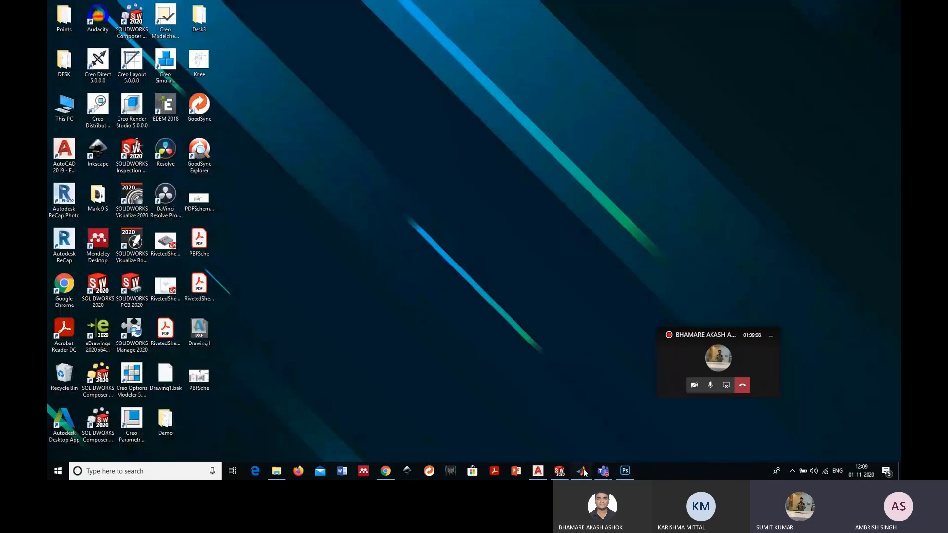
# - Look at Distribution.m in MATLAB and open its data workbook Matplot3.xlsx from the Desktop's Demo folder in Excel
pyautogui.click(581, 470)
pyautogui.scroll(2, 656, 158)
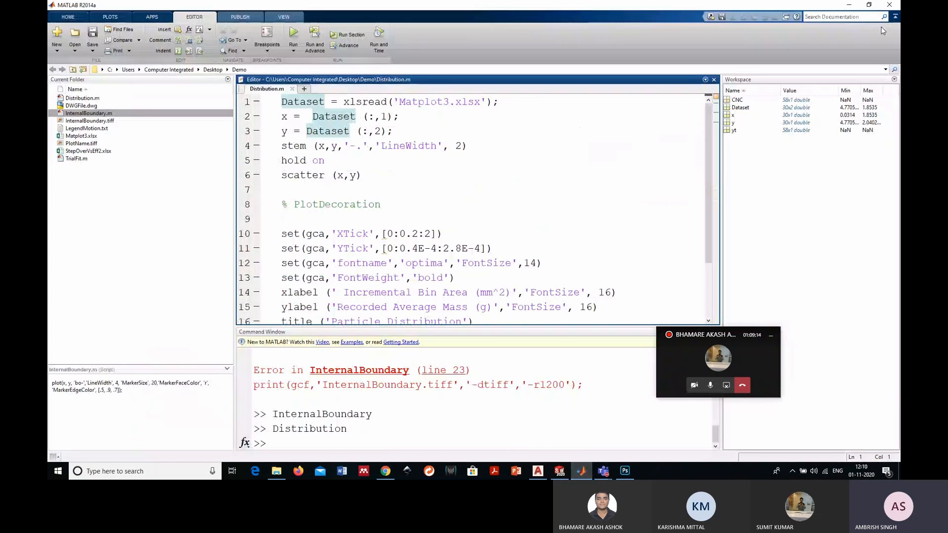
pyautogui.click(849, 4)
pyautogui.doubleClick(165, 420)
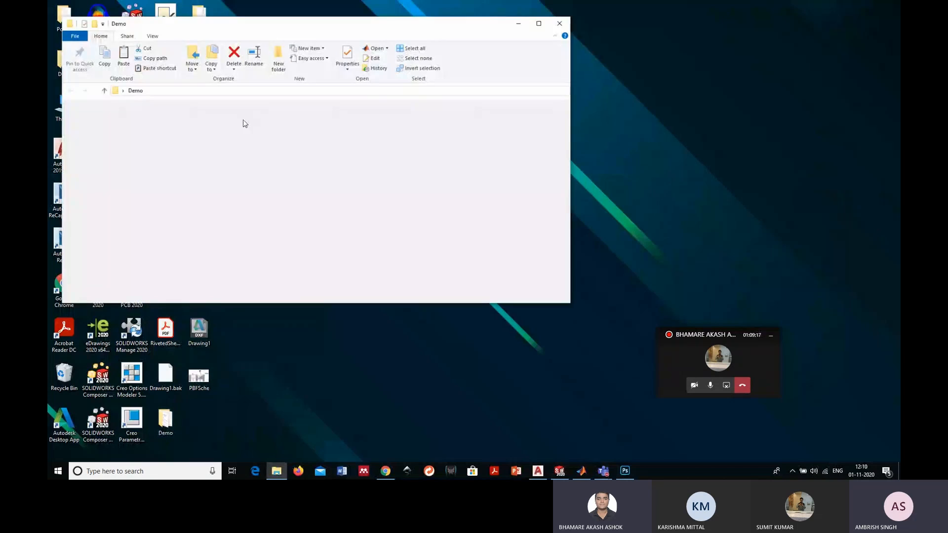
pyautogui.doubleClick(213, 172)
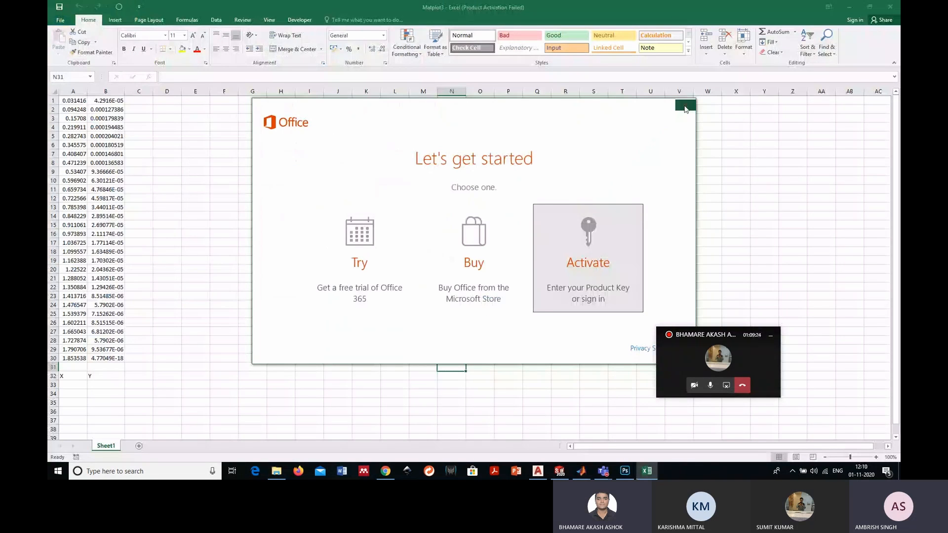
pyautogui.click(685, 106)
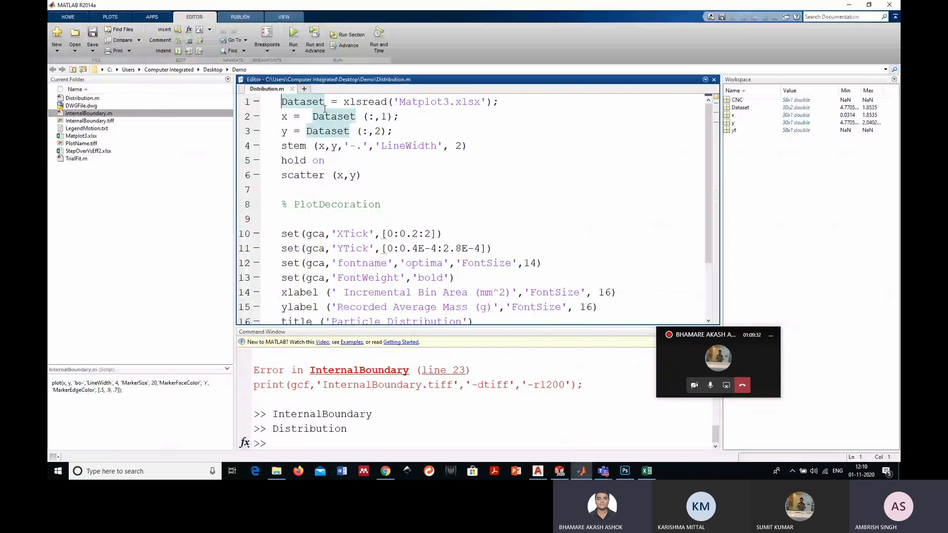
# - Examine in MATLAB how Distribution.m loads Matplot3.xlsx into Dataset with the xlsread function
pyautogui.scroll(-2, 324, 108)
pyautogui.moveTo(281, 157); pyautogui.dragTo(482, 248)
pyautogui.click(465, 272)
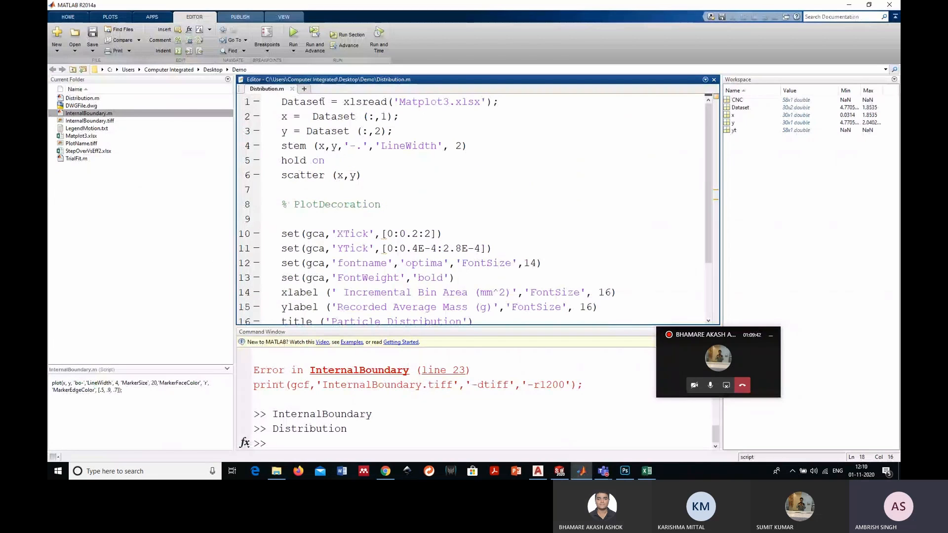
pyautogui.hotkey('shift', 'Left')
pyautogui.hotkey('shift', 'Left')
pyautogui.hotkey('shift', 'Left')
pyautogui.hotkey('shift', 'Left')
pyautogui.hotkey('shift', 'Left')
pyautogui.hotkey('shift', 'Left')
pyautogui.hotkey('shift', 'Left')
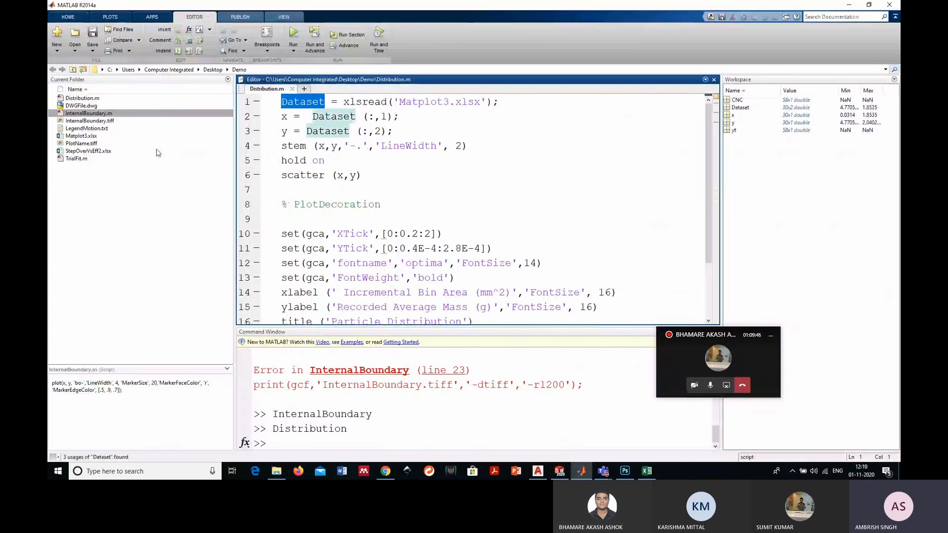
pyautogui.click(450, 102)
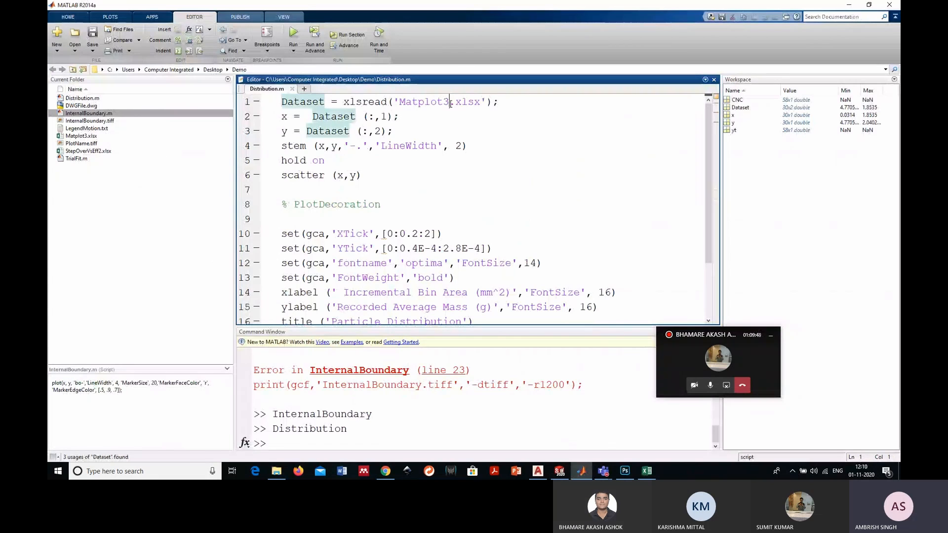
pyautogui.moveTo(450, 102); pyautogui.dragTo(399, 102)
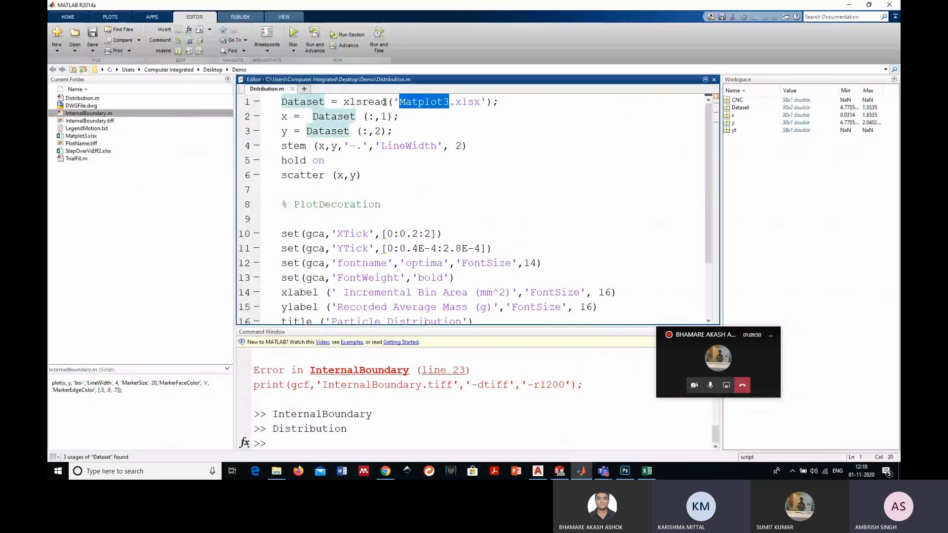
pyautogui.click(387, 102)
pyautogui.doubleClick(386, 102)
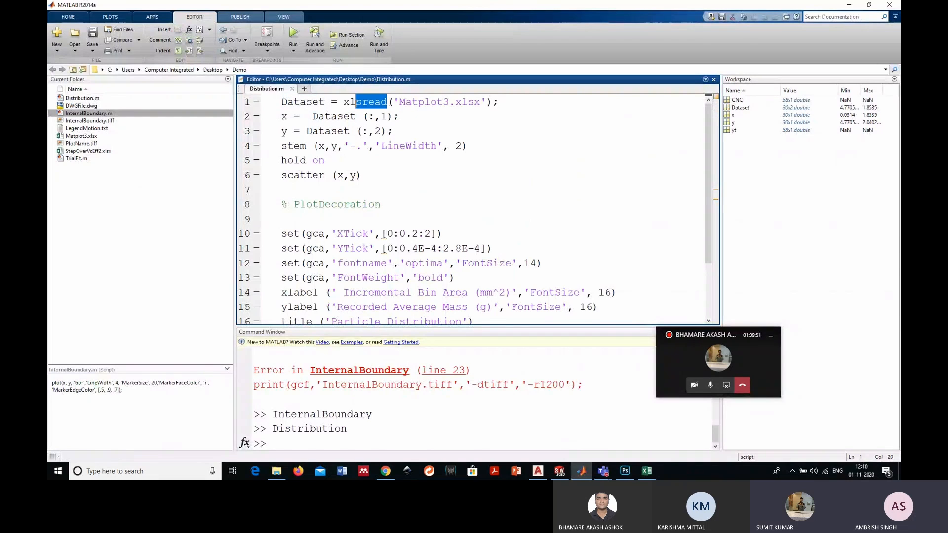
# - Examine the lines of Distribution.m that assign the first and second columns of Dataset to x and y
pyautogui.click(395, 132)
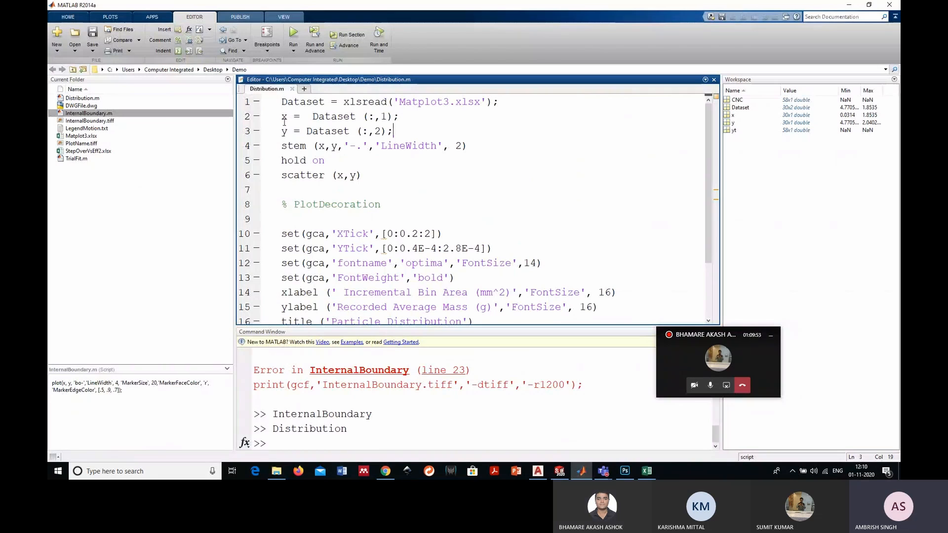
pyautogui.moveTo(288, 117); pyautogui.dragTo(282, 117)
pyautogui.moveTo(376, 118); pyautogui.dragTo(382, 116)
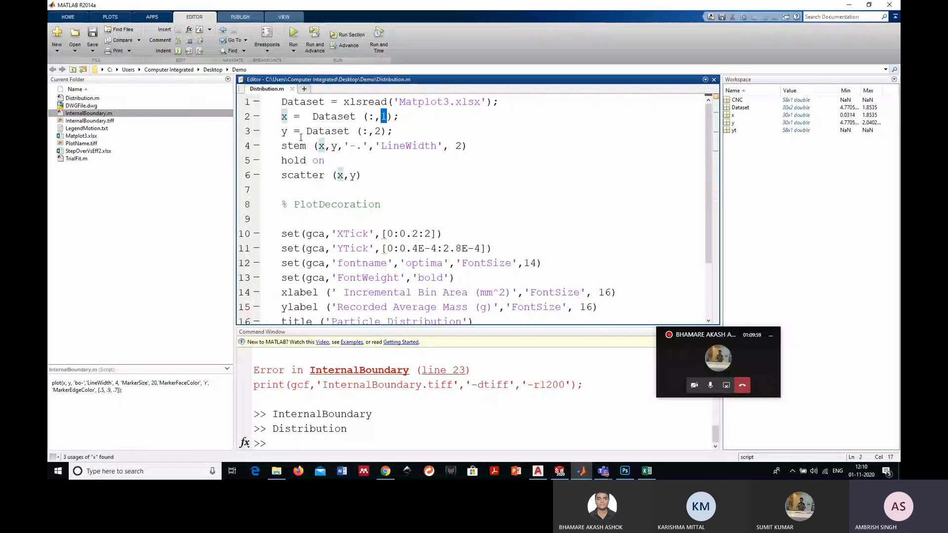
pyautogui.click(290, 131)
pyautogui.doubleClick(301, 102)
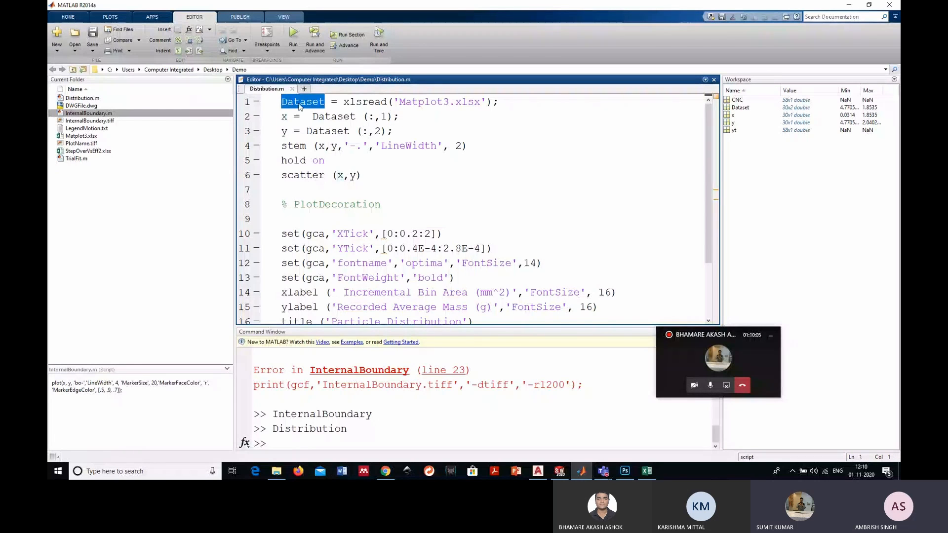
pyautogui.click(415, 102)
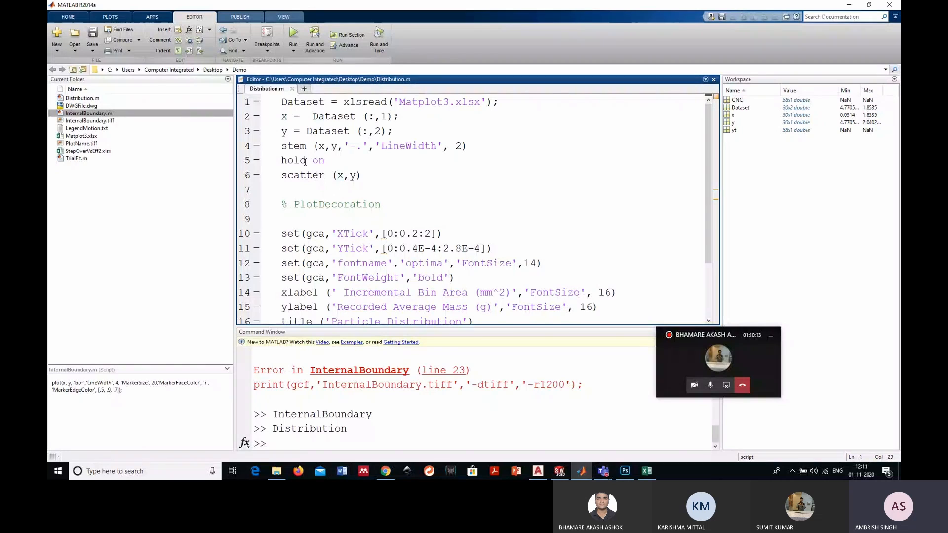
# - Change the stem command on line 4 to plot, run the script and view the resulting figure enlarged
pyautogui.moveTo(306, 146); pyautogui.dragTo(285, 153)
pyautogui.write('plot')
pyautogui.press('Down')
pyautogui.press('Down')
pyautogui.press('Down')
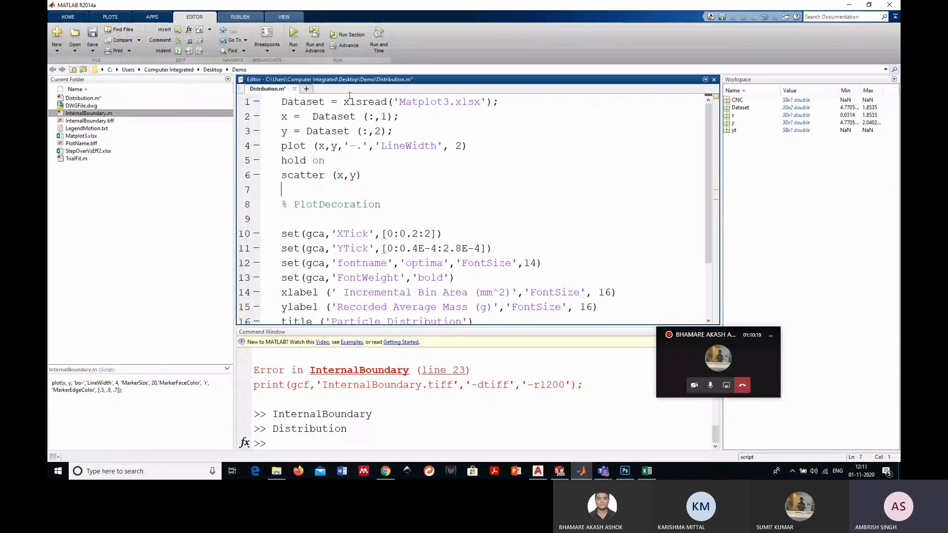
pyautogui.click(293, 35)
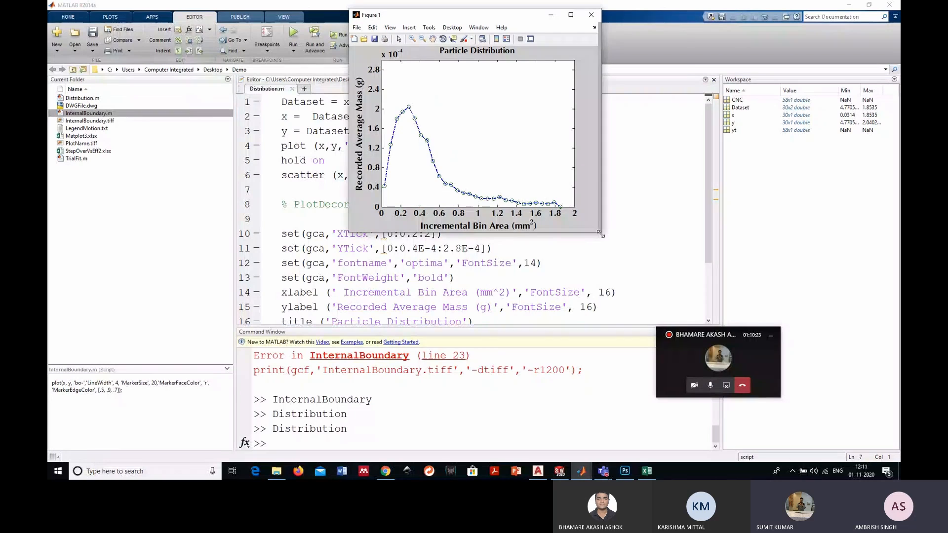
pyautogui.moveTo(600, 235); pyautogui.dragTo(682, 302)
pyautogui.moveTo(643, 21); pyautogui.dragTo(663, 38)
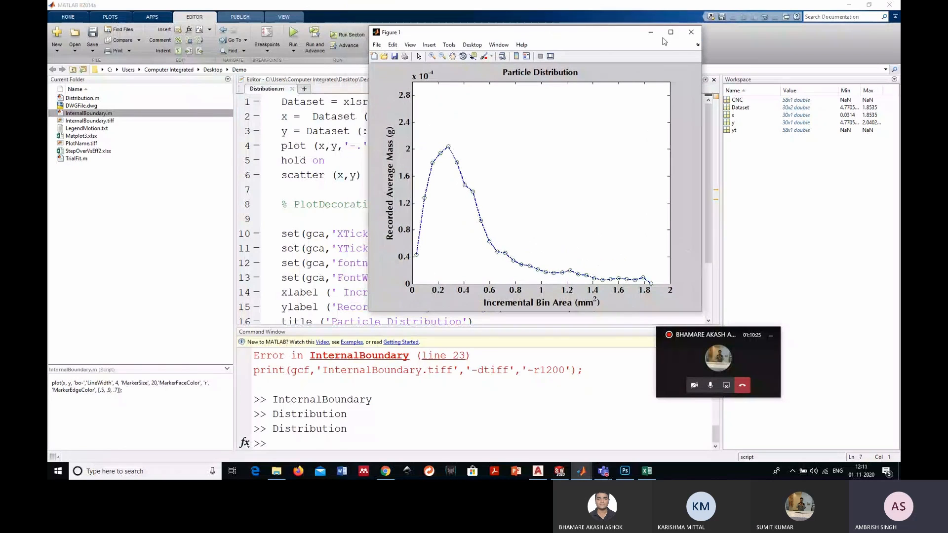
pyautogui.click(692, 31)
# - Set the line 4 command to stem and run the script to view the stem plot
pyautogui.doubleClick(291, 146)
pyautogui.write('stem')
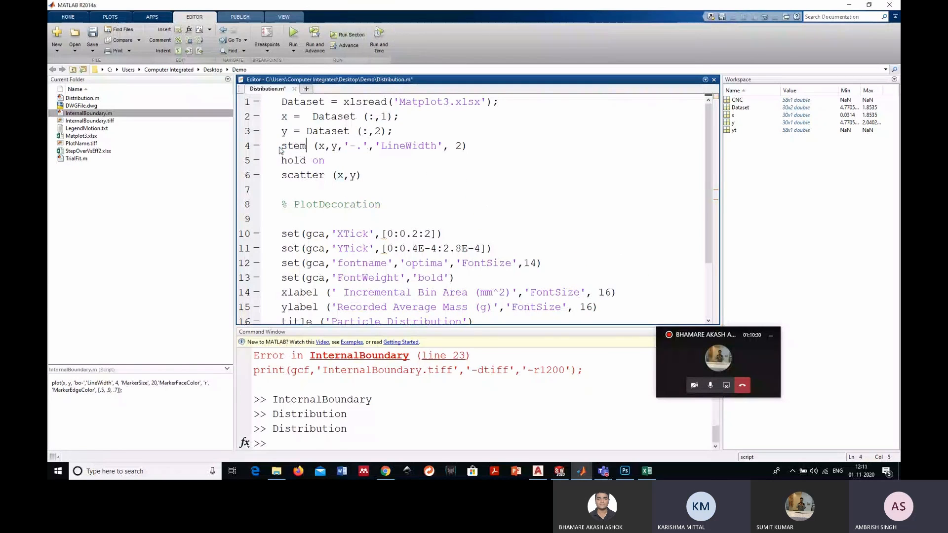
pyautogui.click(293, 32)
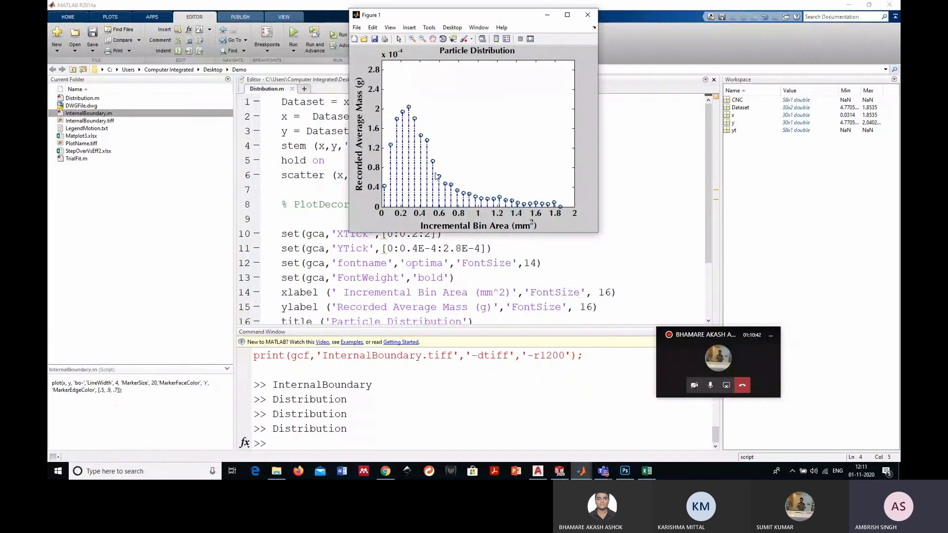
pyautogui.click(586, 15)
# - Examine how the stem, hold on and scatter commands on lines 4 to 6 combine in one figure
pyautogui.moveTo(324, 176); pyautogui.dragTo(279, 177)
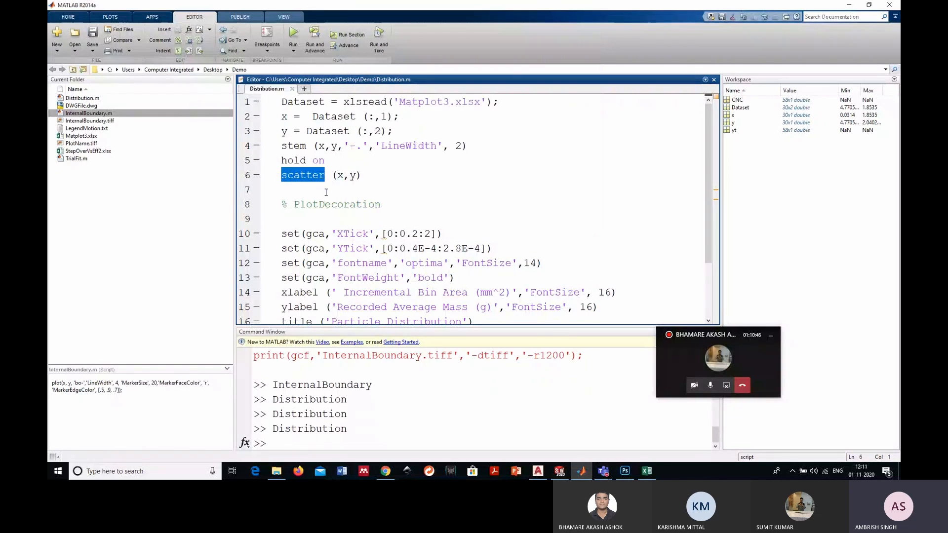
pyautogui.press('Down')
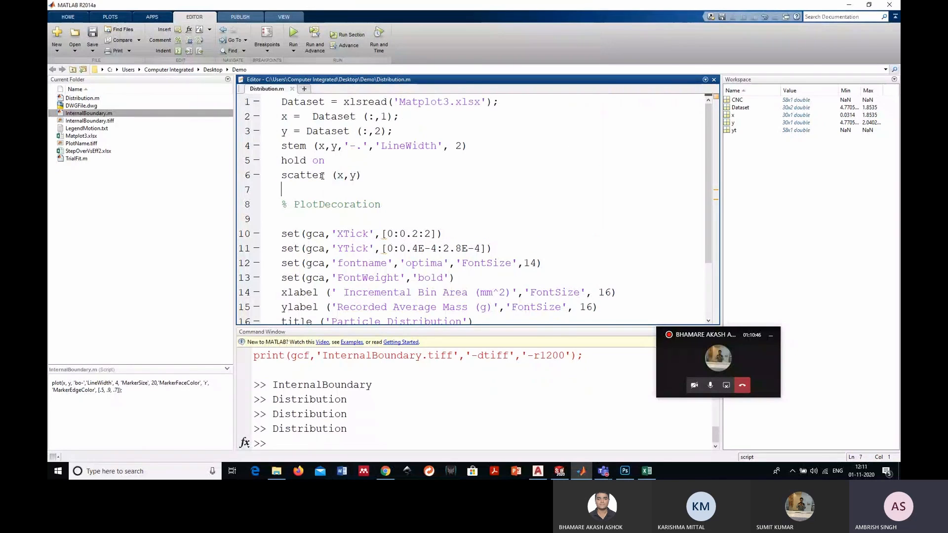
pyautogui.moveTo(282, 146); pyautogui.dragTo(458, 134)
pyautogui.click(419, 162)
pyautogui.moveTo(387, 146); pyautogui.dragTo(281, 160)
pyautogui.moveTo(362, 175); pyautogui.dragTo(294, 175)
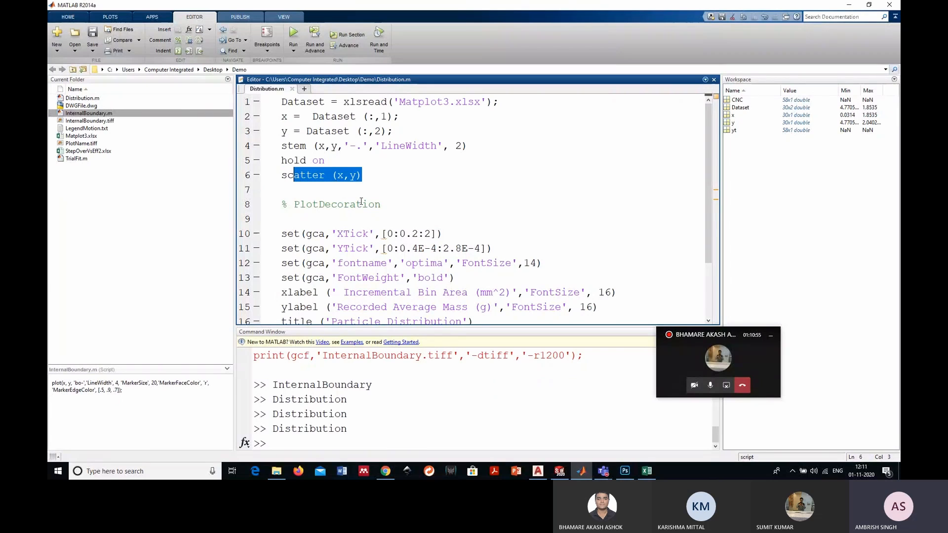
# - Rerun Distribution.m to draw the particle distribution figure and export it as PlotName.tiff at 800 dpi
pyautogui.click(293, 32)
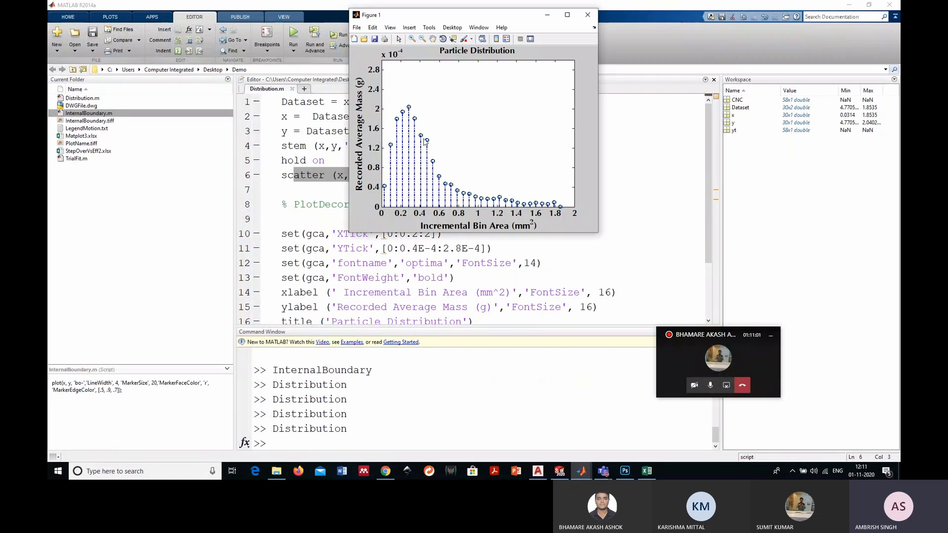
pyautogui.click(587, 15)
pyautogui.scroll(-2, 333, 228)
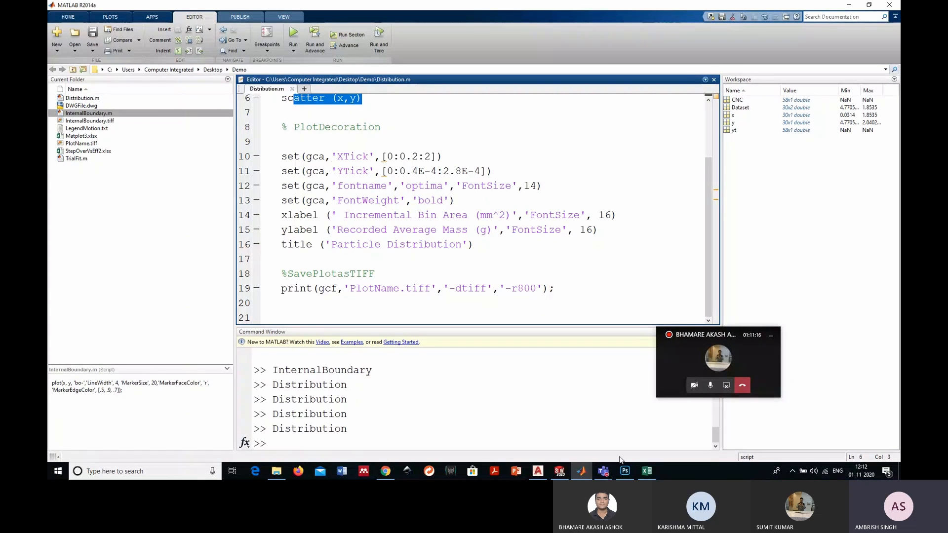
pyautogui.click(294, 34)
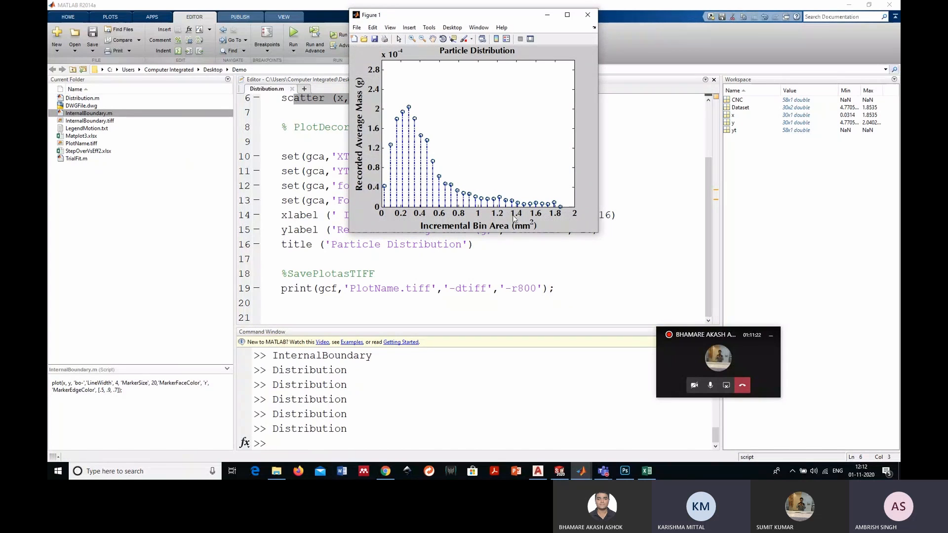
# - Compare the XTick start, step and end values on line 10 with the horizontal axis of the Particle Distribution figure
pyautogui.click(547, 14)
pyautogui.doubleClick(388, 156)
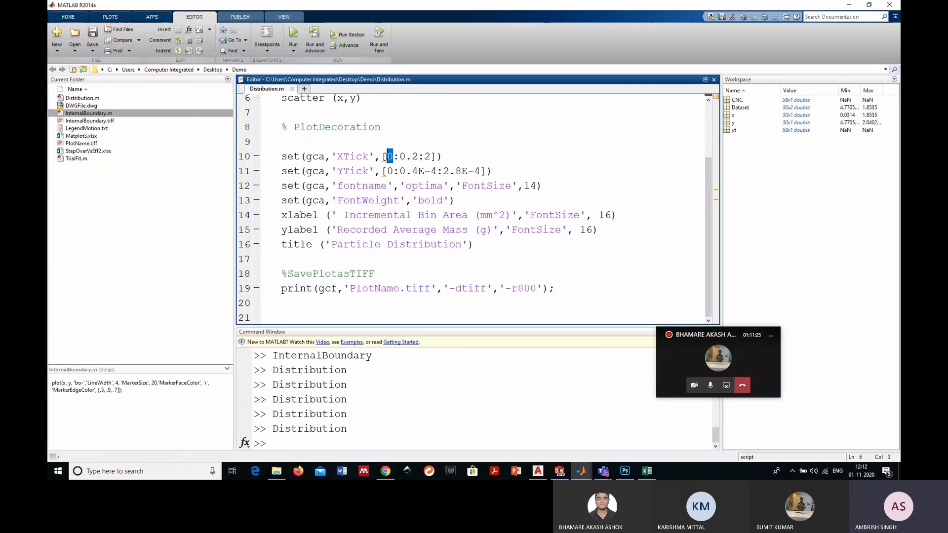
pyautogui.doubleClick(427, 157)
pyautogui.doubleClick(408, 156)
pyautogui.click(586, 467)
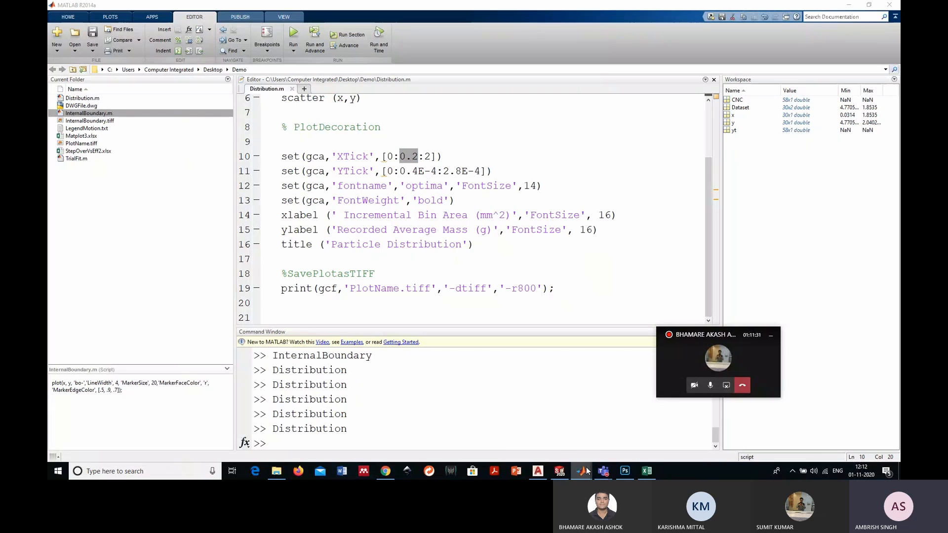
pyautogui.moveTo(585, 467)
pyautogui.click(625, 431)
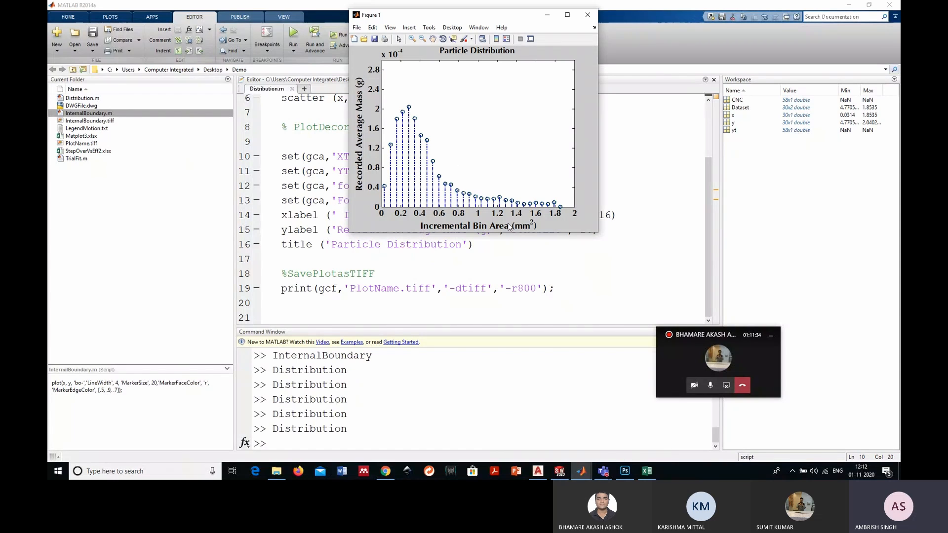
pyautogui.click(547, 14)
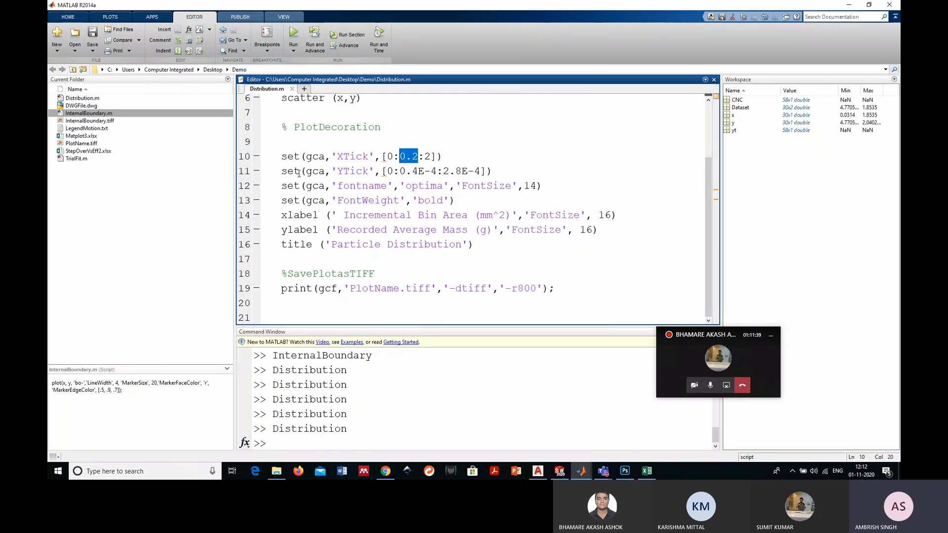
# - Compare the YTick range on line 11 with the vertical axis of the Particle Distribution figure
pyautogui.moveTo(368, 172); pyautogui.dragTo(344, 172)
pyautogui.click(394, 173)
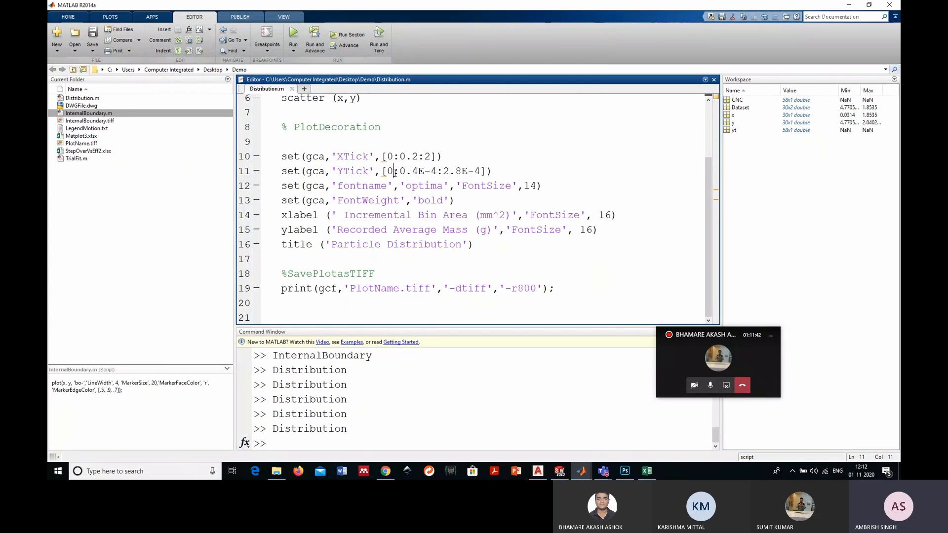
pyautogui.doubleClick(390, 171)
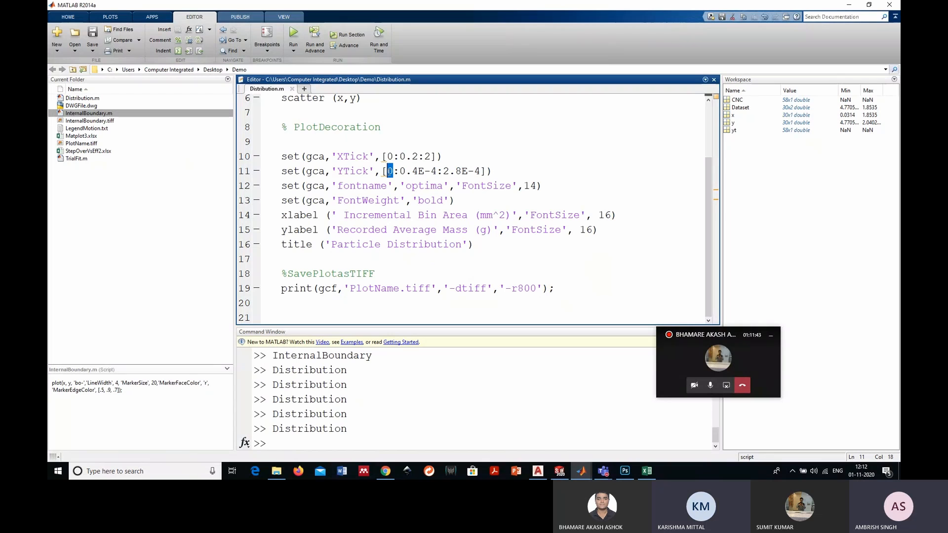
pyautogui.moveTo(461, 172); pyautogui.dragTo(449, 172)
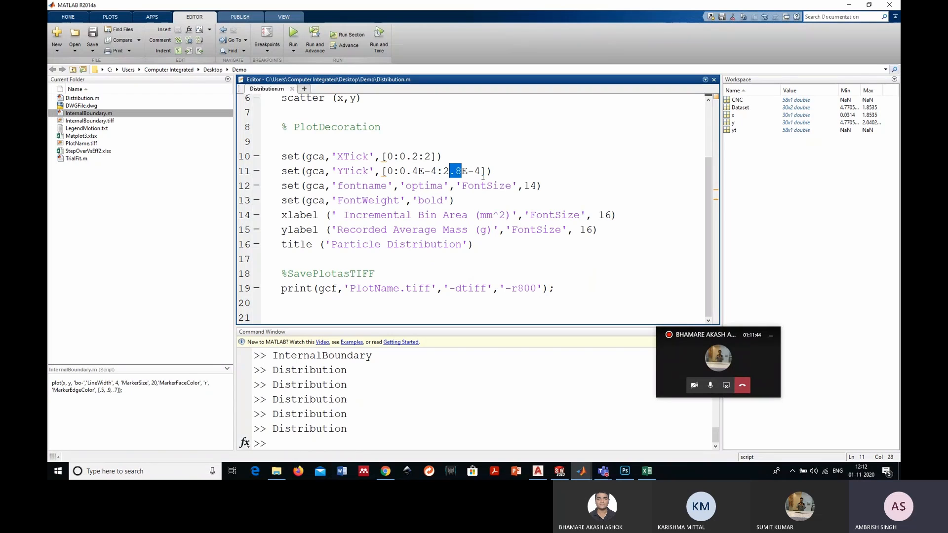
pyautogui.click(582, 470)
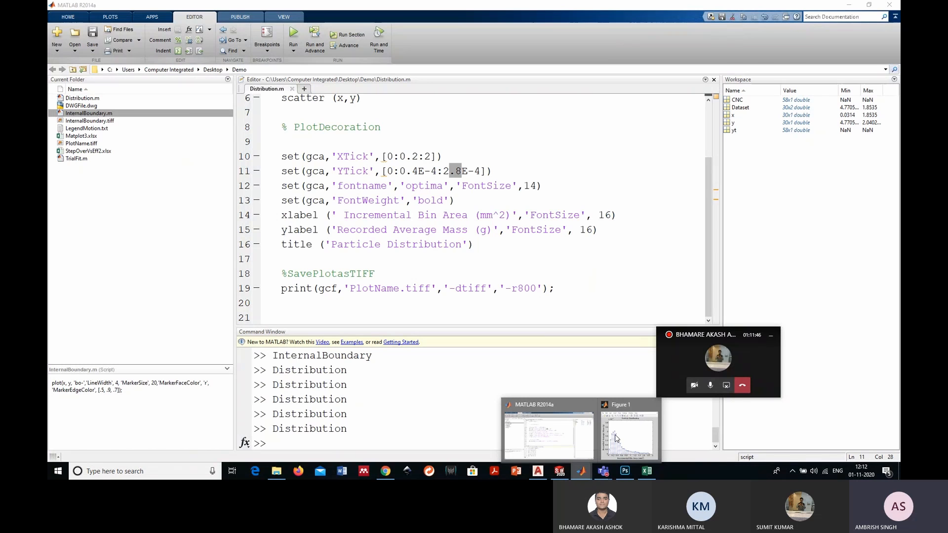
pyautogui.click(615, 439)
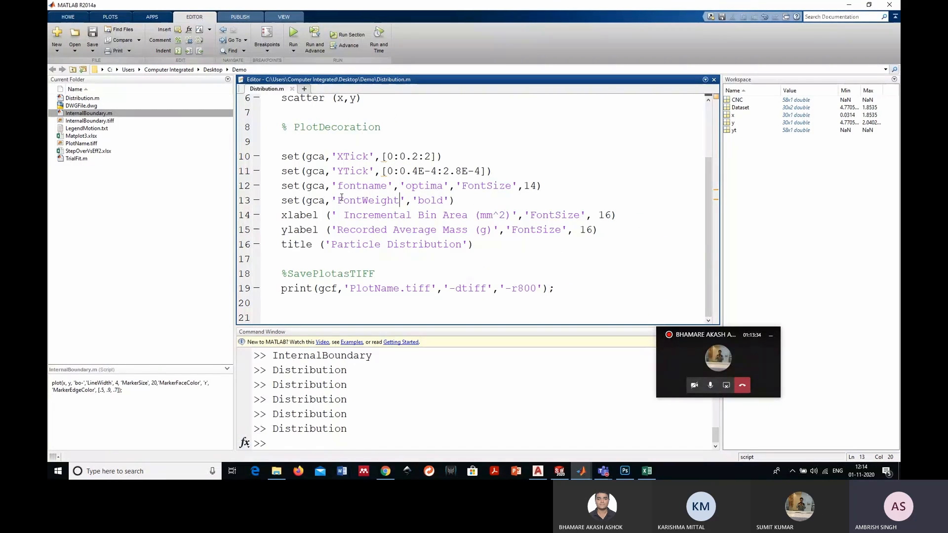
pyautogui.click(341, 198)
# - Examine the font name, font size, font weight and axis label settings on lines 12 to 15 of Distribution.m
pyautogui.moveTo(387, 186); pyautogui.dragTo(341, 186)
pyautogui.moveTo(443, 185); pyautogui.dragTo(412, 187)
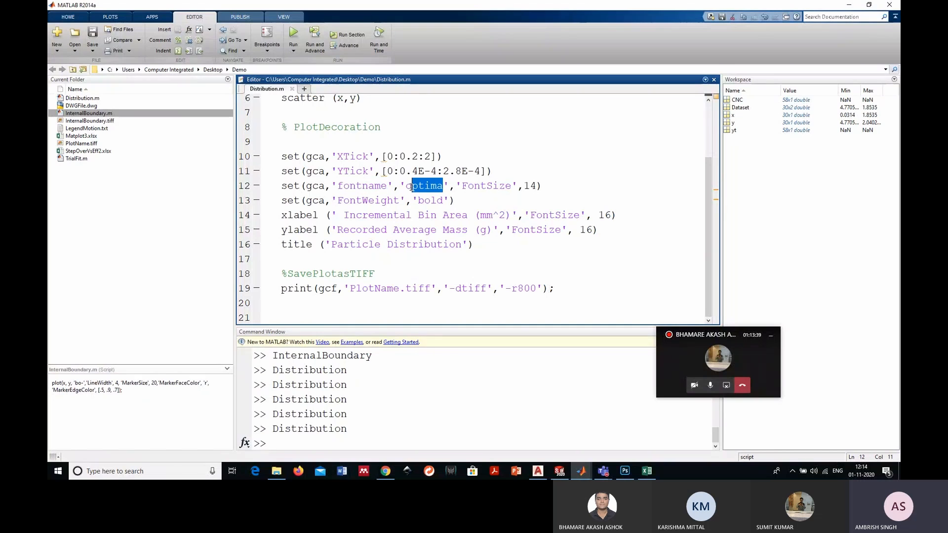
pyautogui.doubleClick(412, 188)
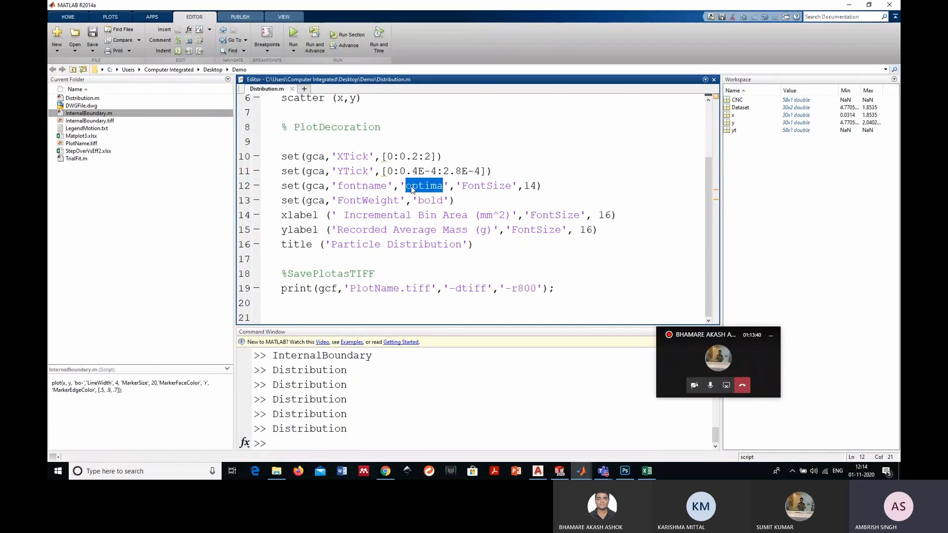
pyautogui.click(532, 185)
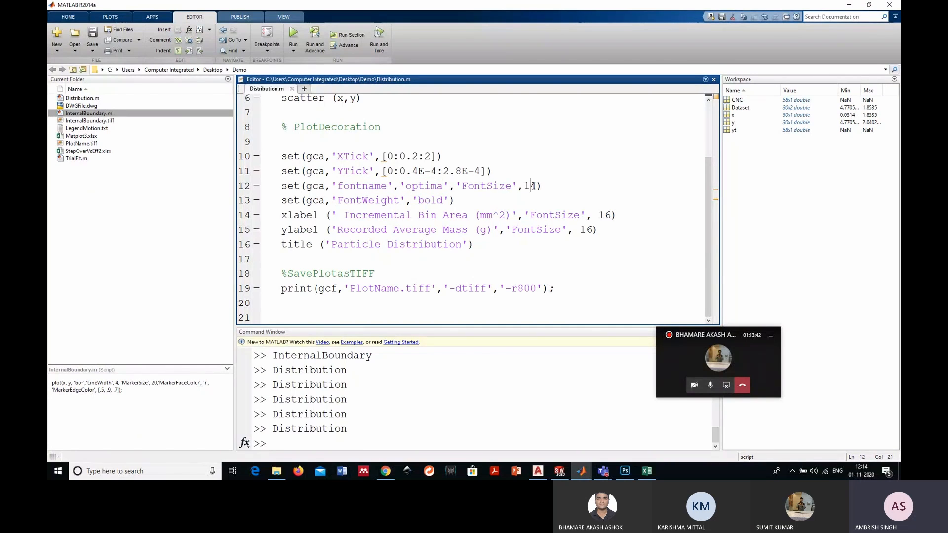
pyautogui.moveTo(400, 201); pyautogui.dragTo(349, 200)
pyautogui.moveTo(437, 200); pyautogui.dragTo(418, 200)
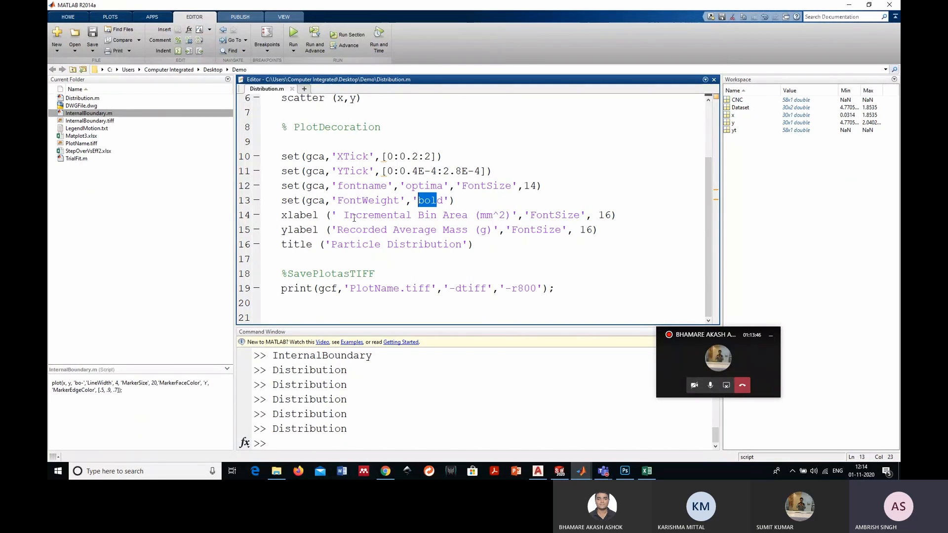
pyautogui.moveTo(344, 215); pyautogui.dragTo(499, 230)
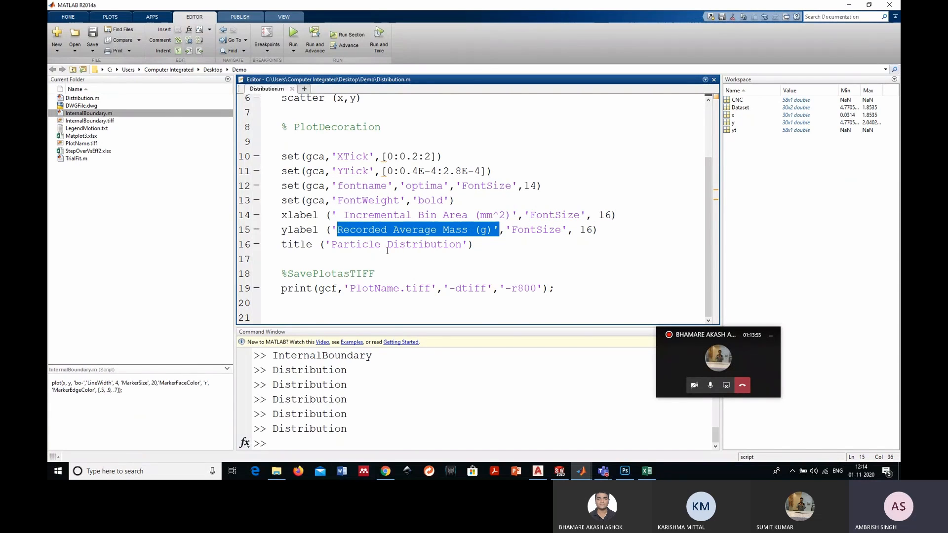
# - Examine the file name, TIFF format and resolution arguments of the print command on line 19
pyautogui.click(287, 298)
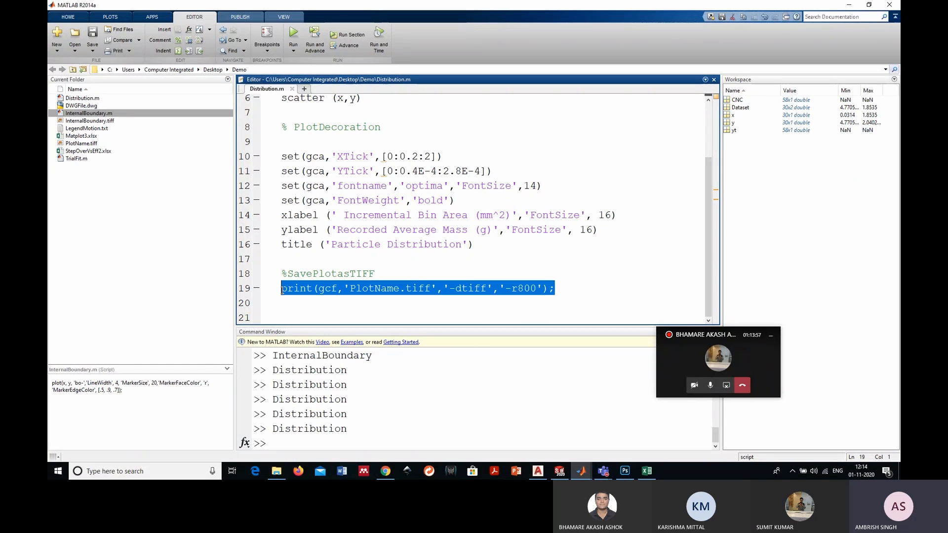
pyautogui.hotkey('shift', 'Up')
pyautogui.click(291, 302)
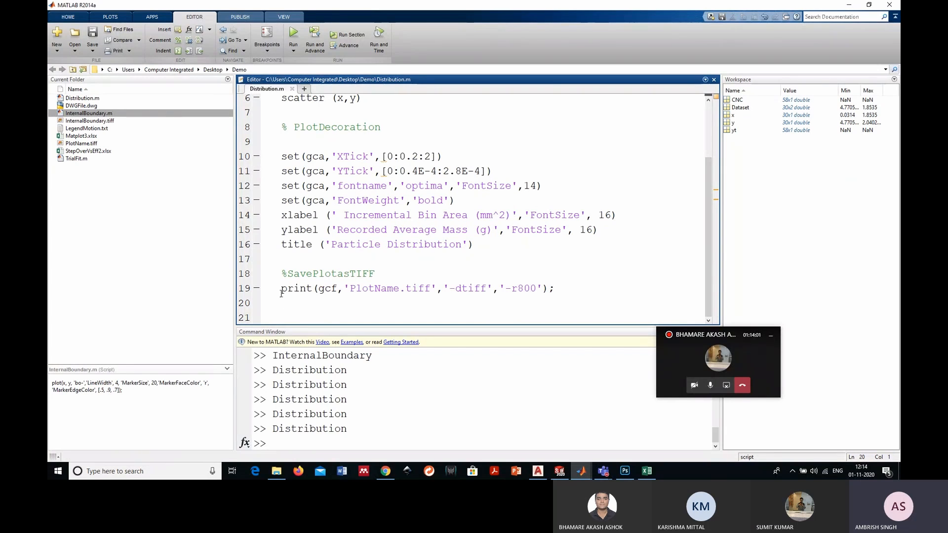
pyautogui.moveTo(281, 293); pyautogui.dragTo(313, 292)
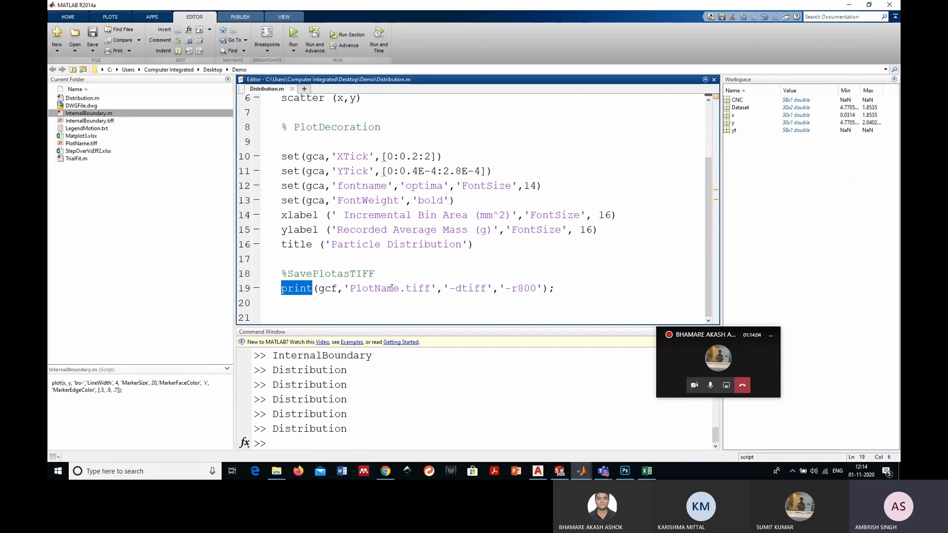
pyautogui.moveTo(400, 289); pyautogui.dragTo(349, 289)
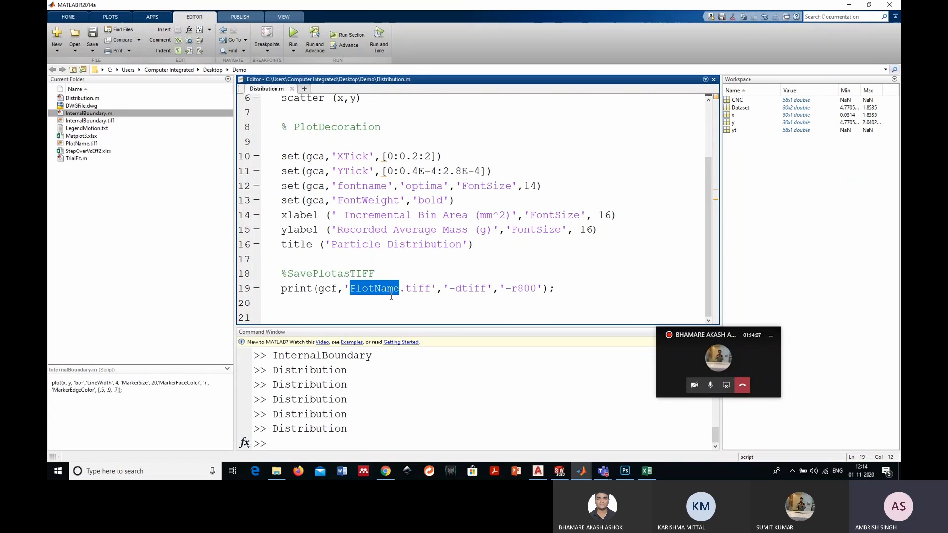
pyautogui.click(482, 287)
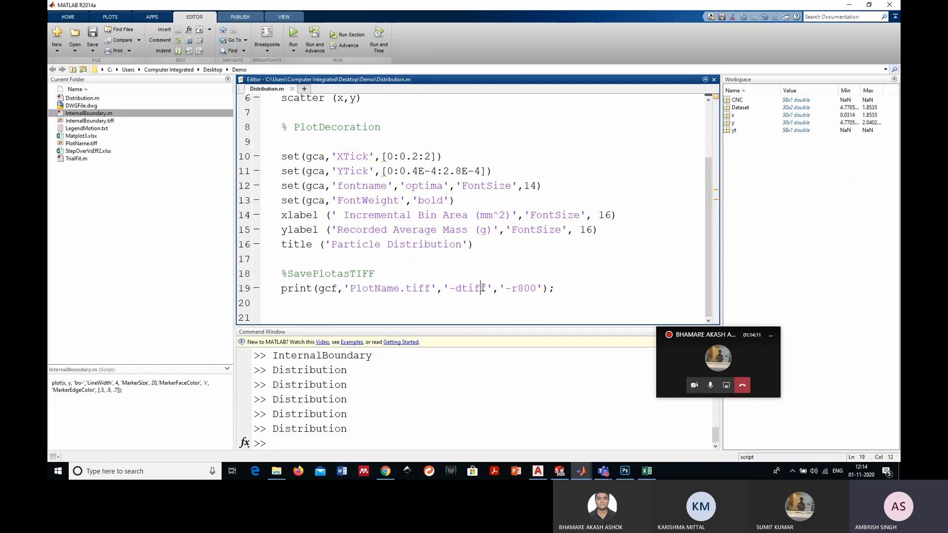
pyautogui.moveTo(483, 288); pyautogui.dragTo(511, 289)
# - Run Distribution.m again to export PlotName.tiff at 800 dpi and bring up its figure
pyautogui.press('F5')
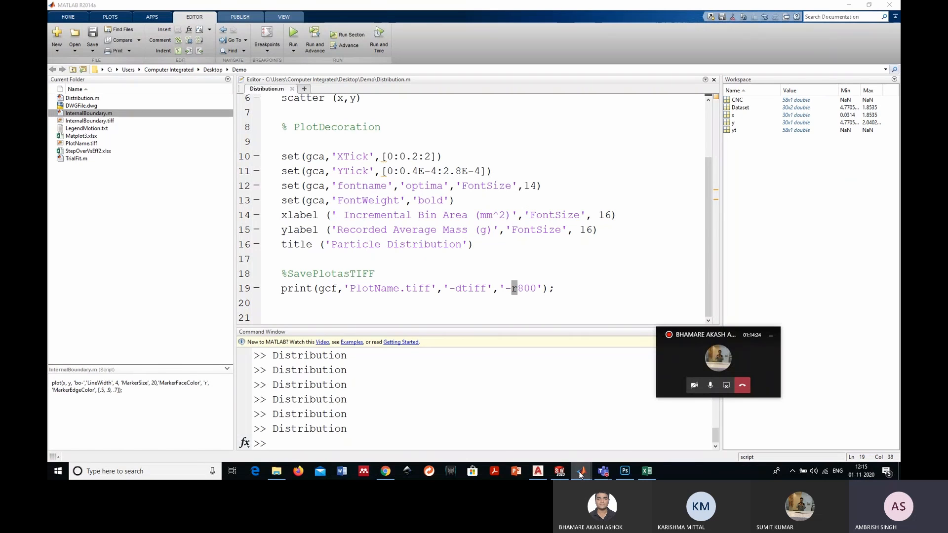
pyautogui.click(578, 471)
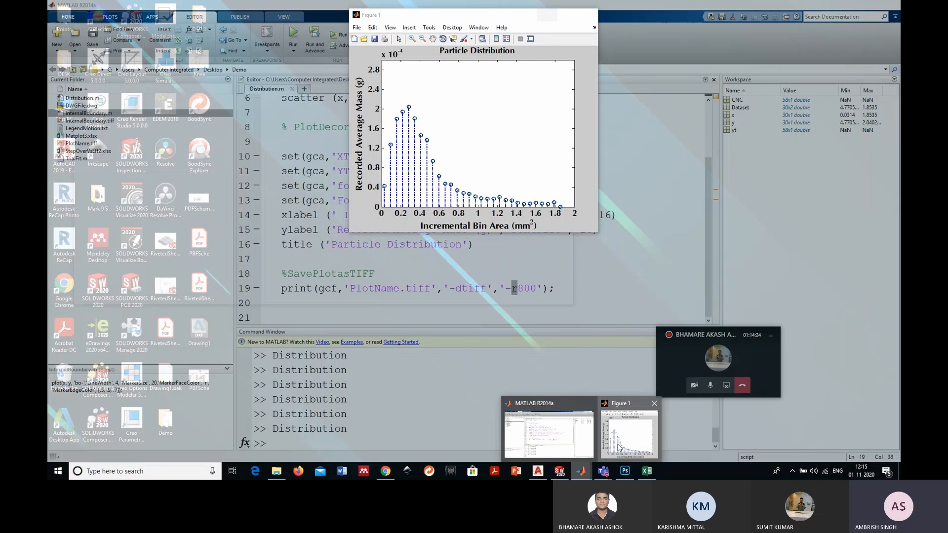
pyautogui.click(618, 447)
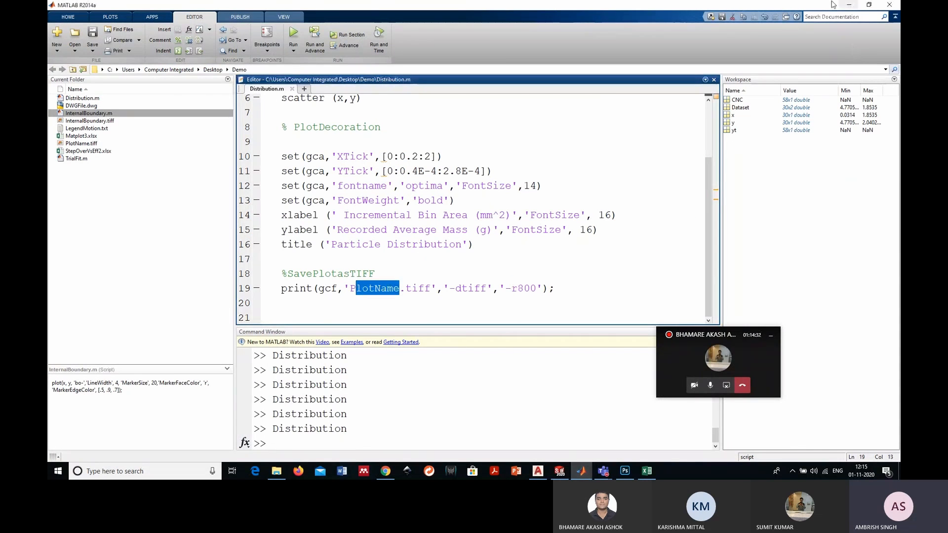
# - Open PlotName.tiff from the Demo folder on the desktop and inspect the exported plot's sharpness at different magnifications
pyautogui.click(849, 5)
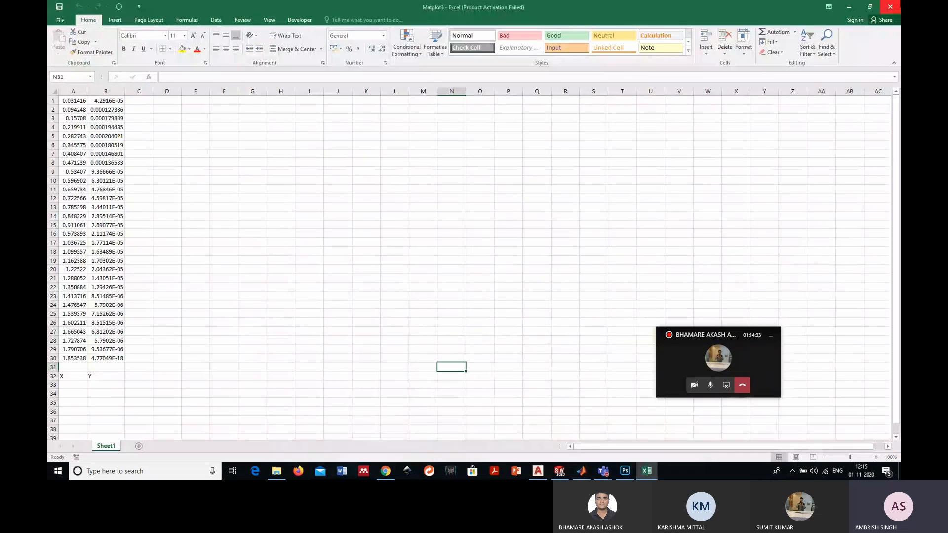
pyautogui.click(897, 5)
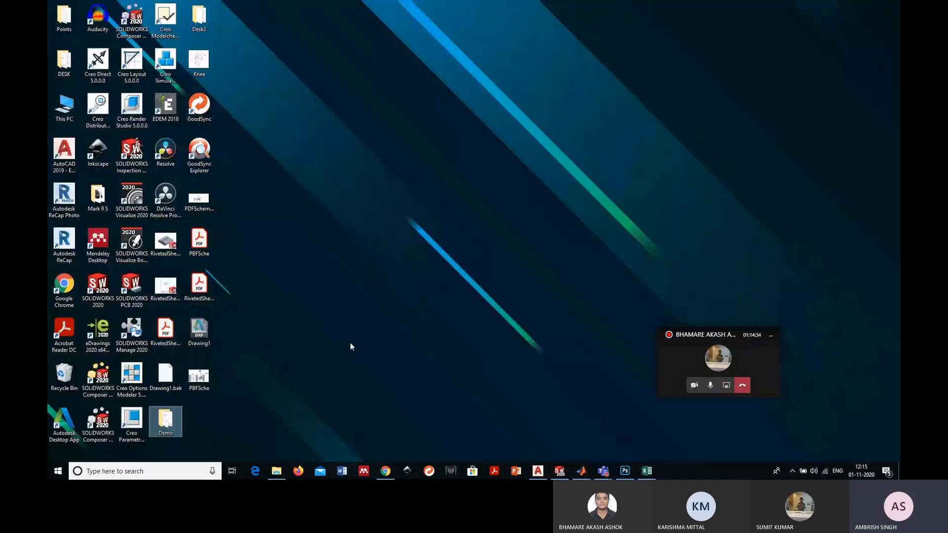
pyautogui.doubleClick(177, 422)
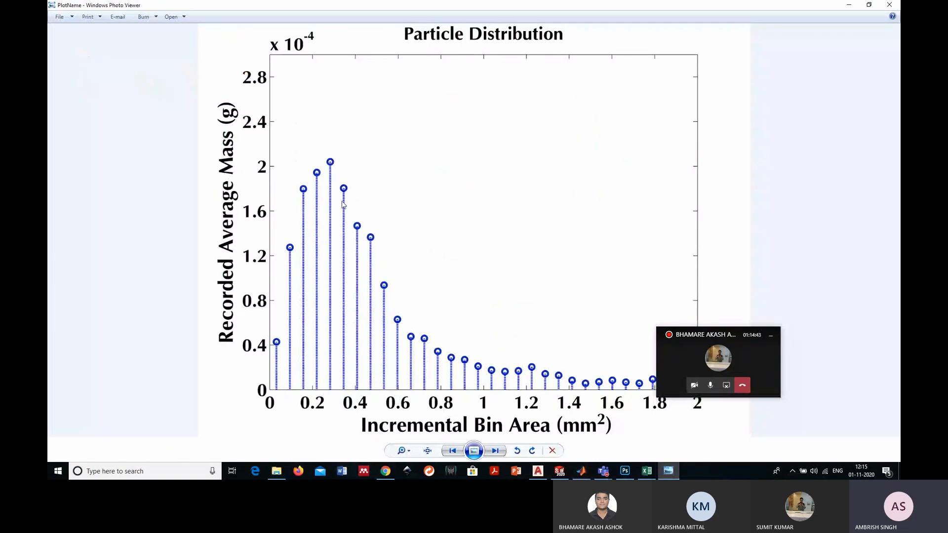
pyautogui.scroll(1, 348, 200)
pyautogui.scroll(-1, 351, 197)
pyautogui.scroll(1, 185, 297)
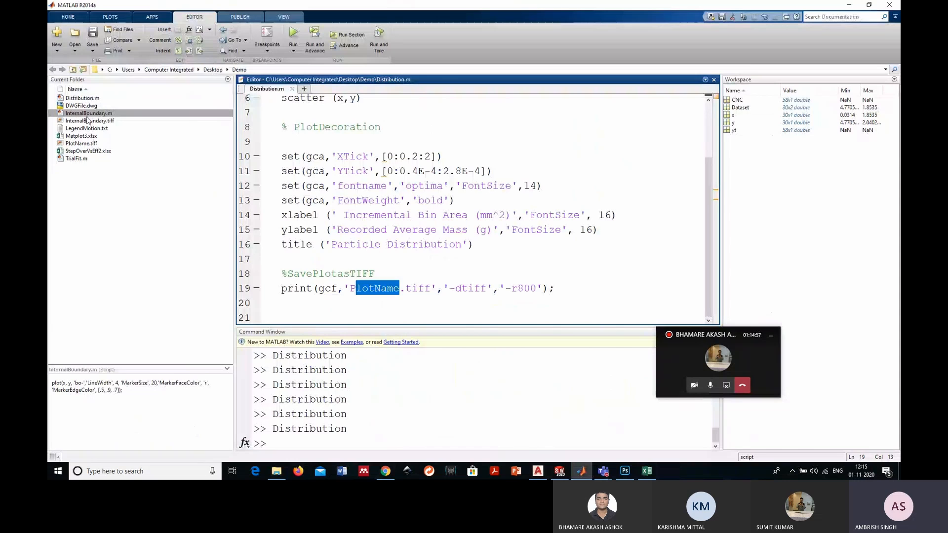
# - Open the InternalBoundary.m script and examine the workbook name and dataset columns it reads on lines 1 to 5
pyautogui.click(89, 116)
pyautogui.doubleClick(88, 114)
pyautogui.scroll(-1, 344, 117)
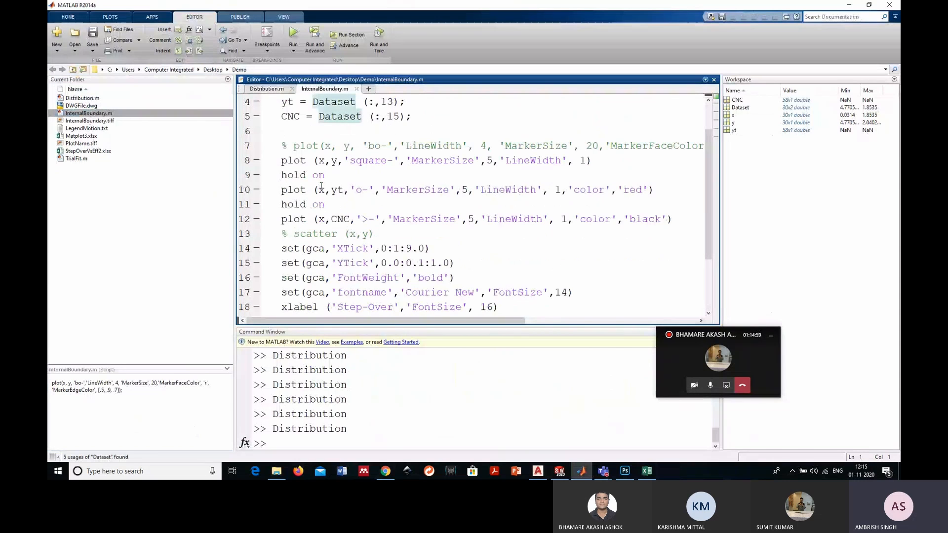
pyautogui.scroll(1, 344, 117)
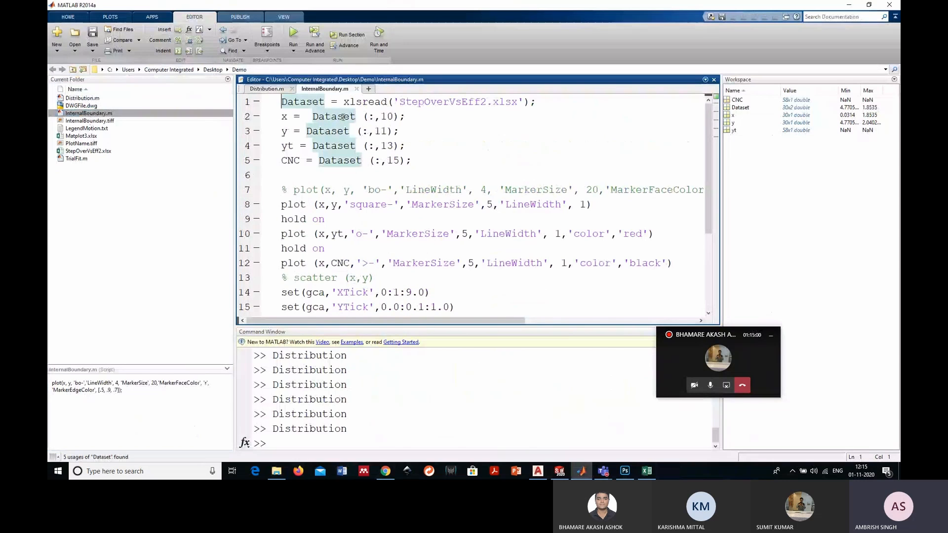
pyautogui.moveTo(399, 102); pyautogui.dragTo(490, 102)
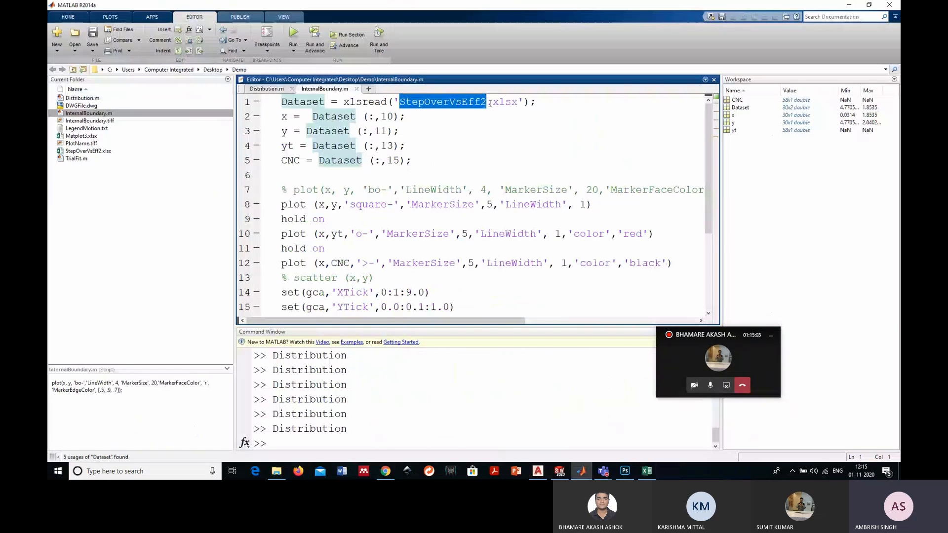
pyautogui.click(529, 176)
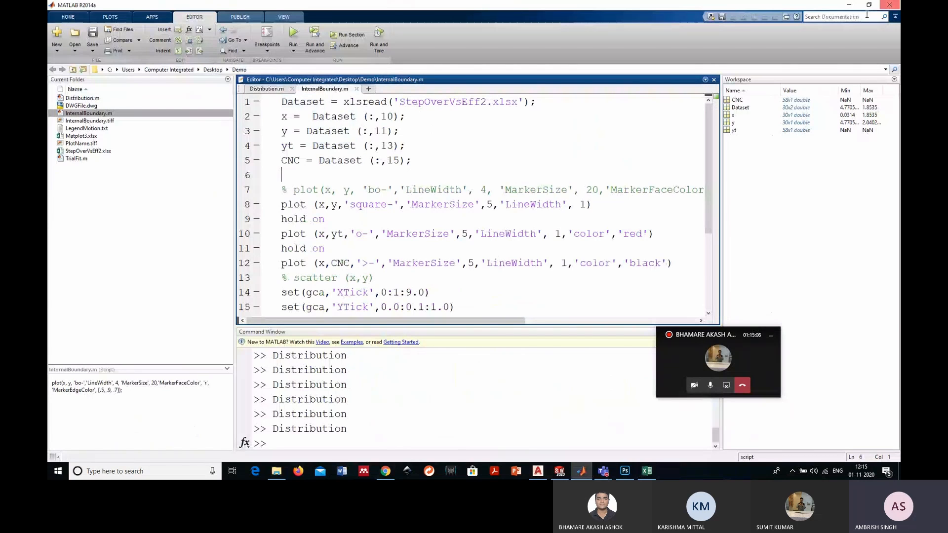
# - Open the StepOverVsEff2 workbook from the Demo folder to view the source data
pyautogui.click(848, 5)
pyautogui.click(204, 190)
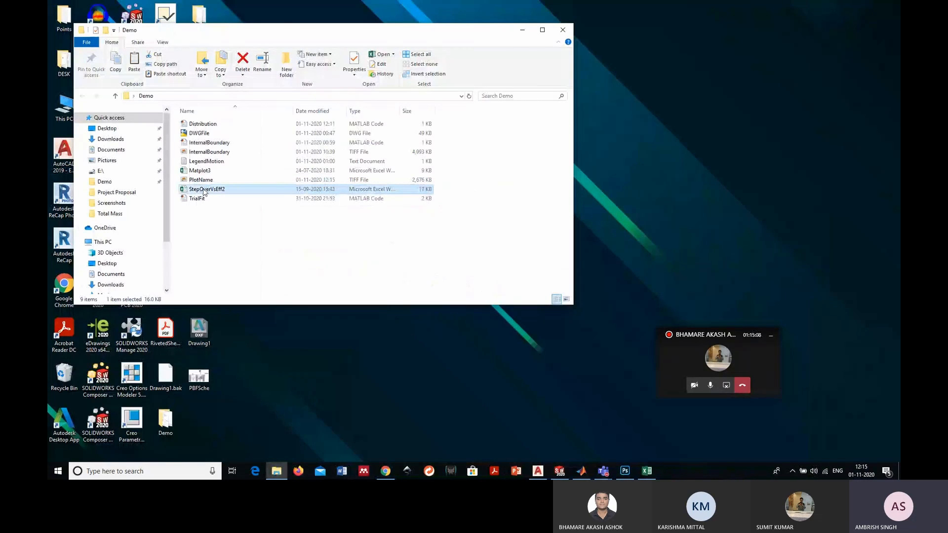
pyautogui.doubleClick(203, 190)
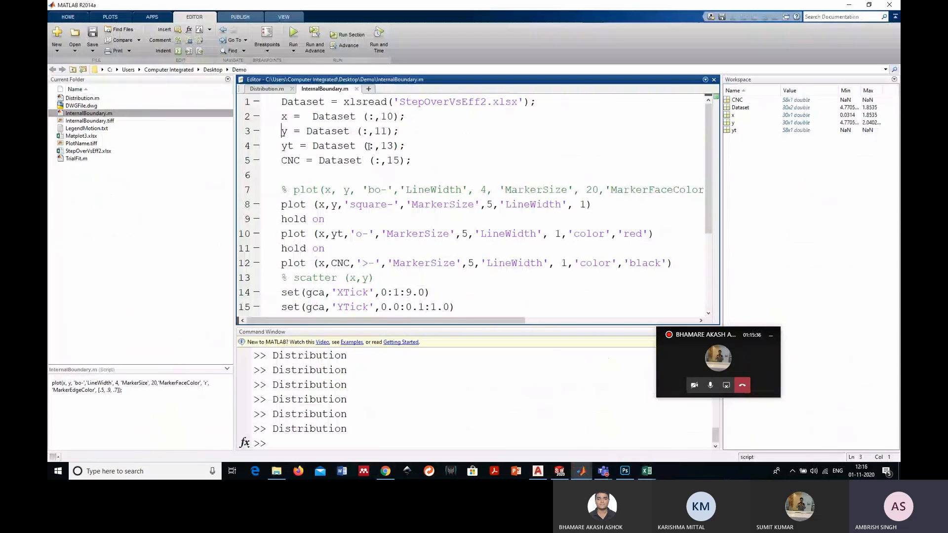
# - Review the three plot commands, axis formatting and legend in InternalBoundary.m
pyautogui.scroll(-2, 368, 146)
pyautogui.scroll(1, 340, 183)
pyautogui.scroll(-1, 328, 160)
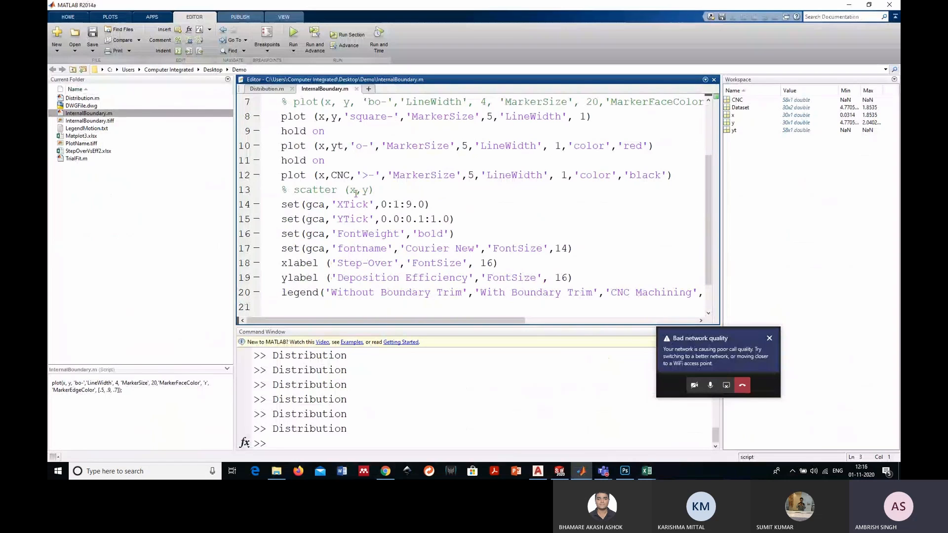
pyautogui.scroll(2, 355, 193)
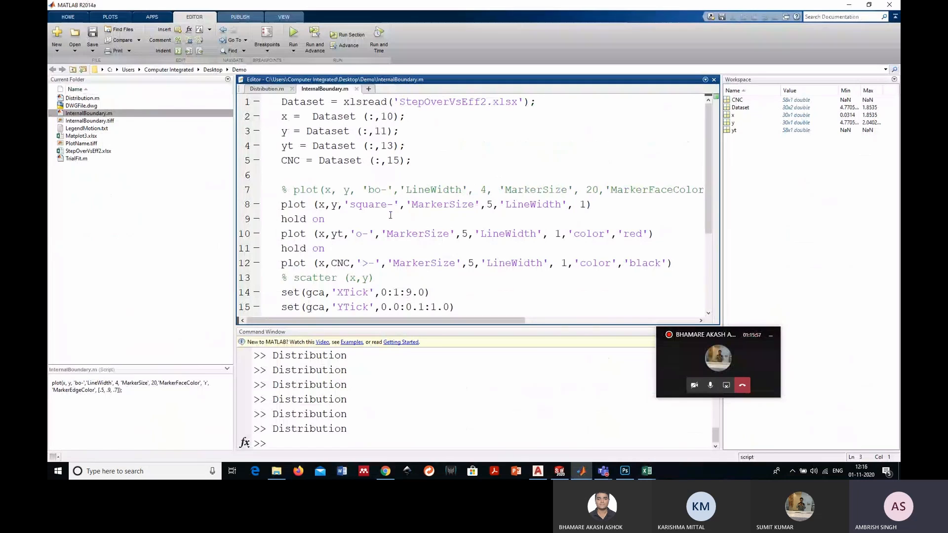
# - Run InternalBoundary.m to plot the Demo Dataset figure and enlarge its window
pyautogui.moveTo(392, 206); pyautogui.dragTo(363, 234)
pyautogui.click(294, 36)
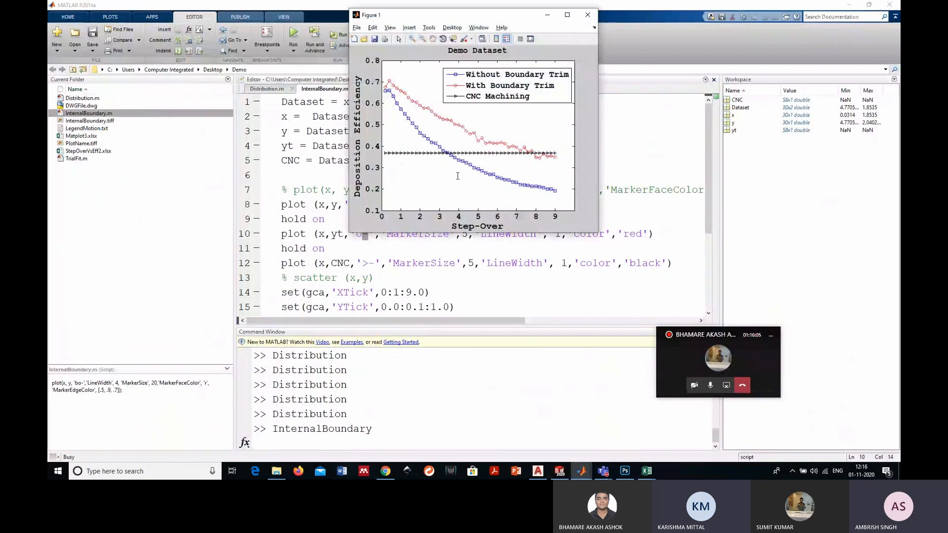
pyautogui.moveTo(466, 21); pyautogui.dragTo(387, 36)
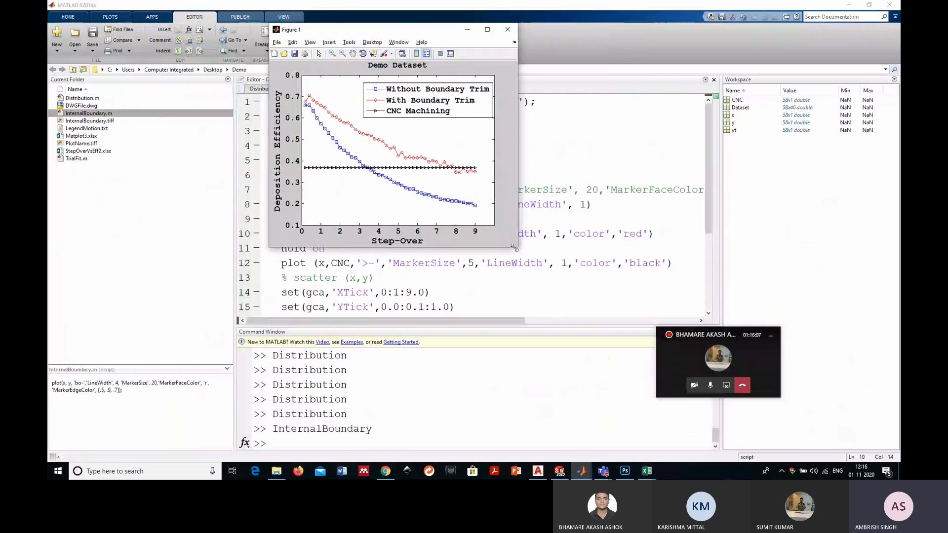
pyautogui.moveTo(517, 246); pyautogui.dragTo(640, 300)
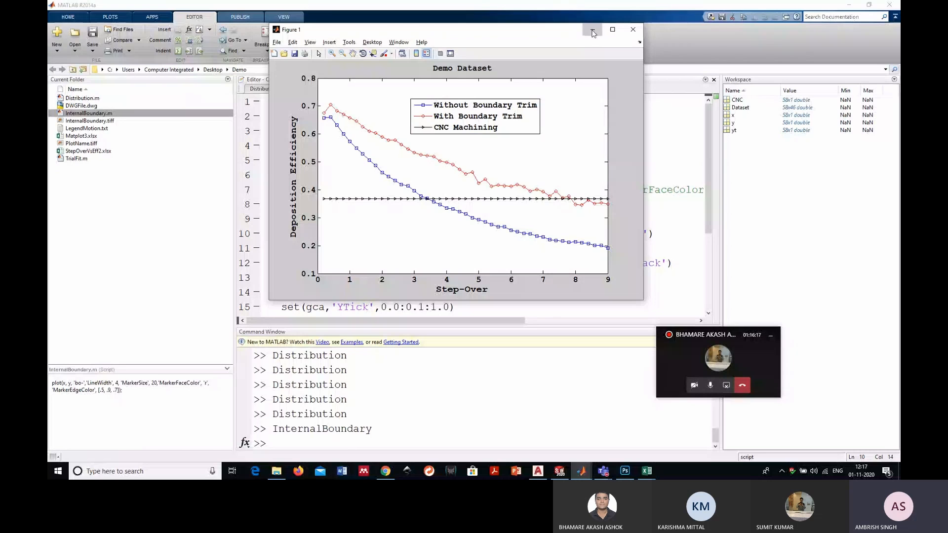
# - Compare the marker style and MarkerSize settings on line 8 of InternalBoundary.m with the plotted figure
pyautogui.click(592, 32)
pyautogui.scroll(-1, 390, 197)
pyautogui.moveTo(380, 161); pyautogui.dragTo(368, 161)
pyautogui.moveTo(449, 161); pyautogui.dragTo(436, 161)
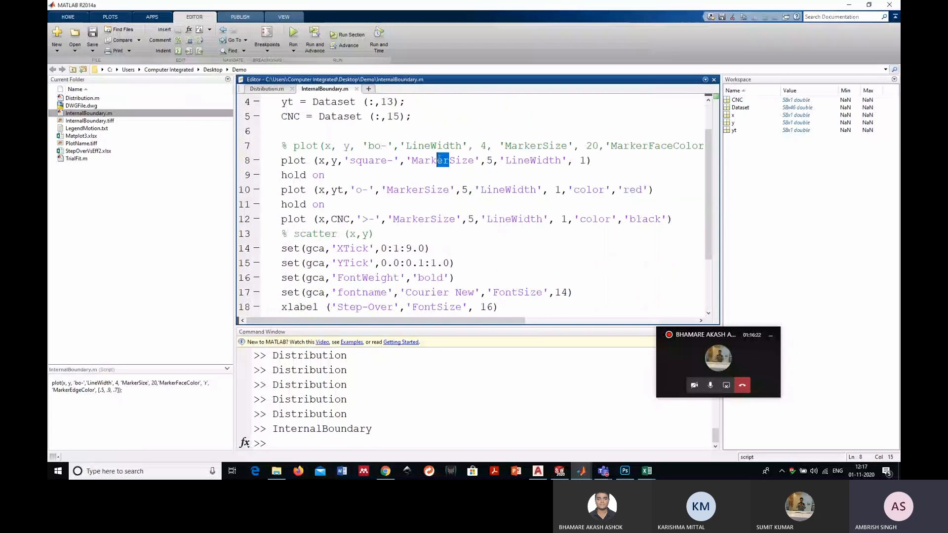
pyautogui.click(583, 473)
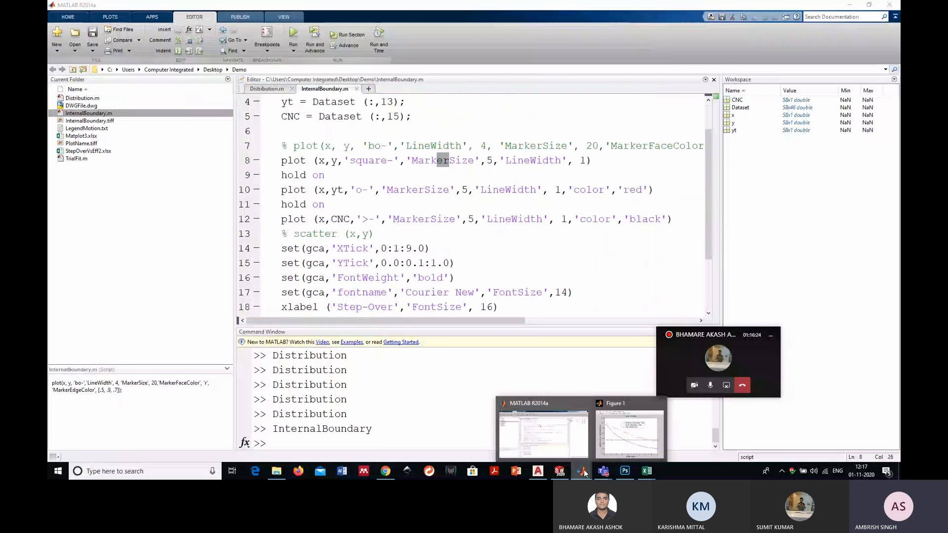
pyautogui.click(629, 434)
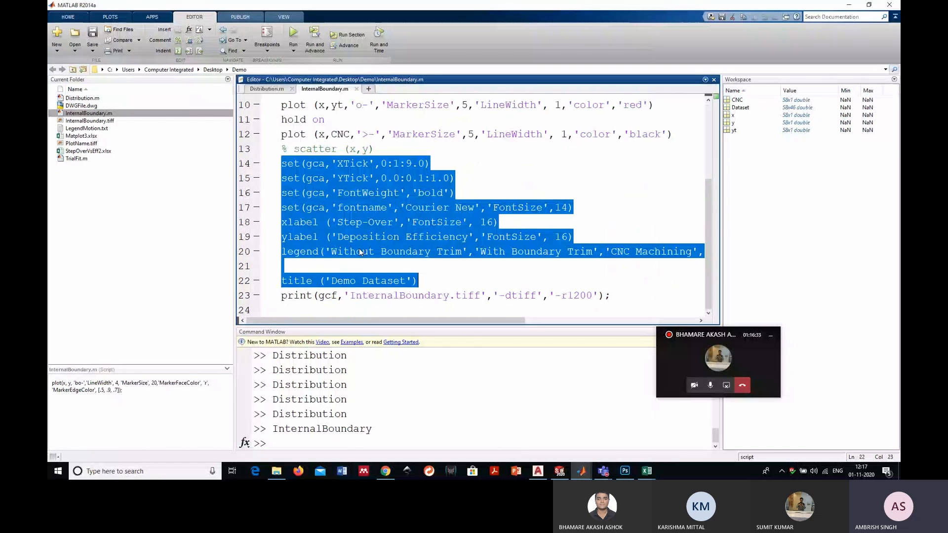
# - Examine the output file name, TIFF format and resolution arguments in the print command on line 23
pyautogui.press('Up')
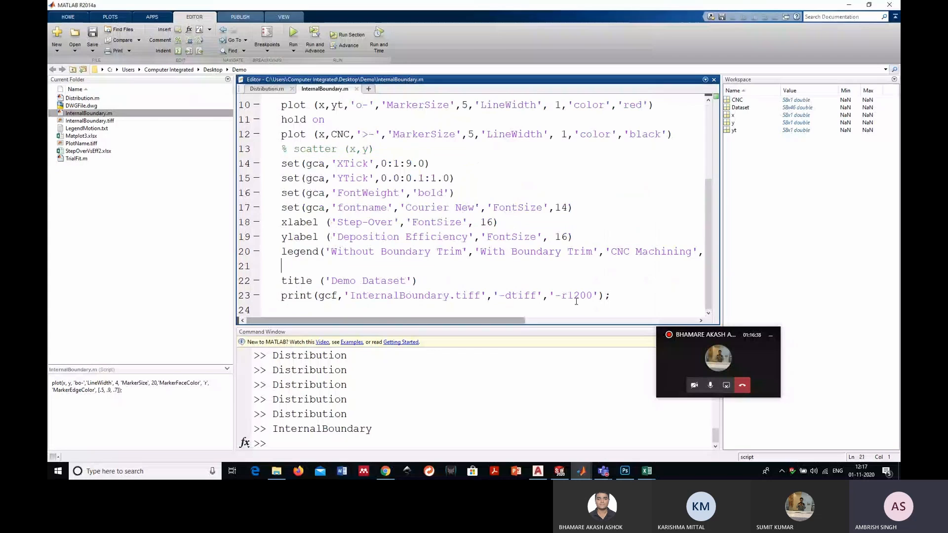
pyautogui.doubleClick(576, 299)
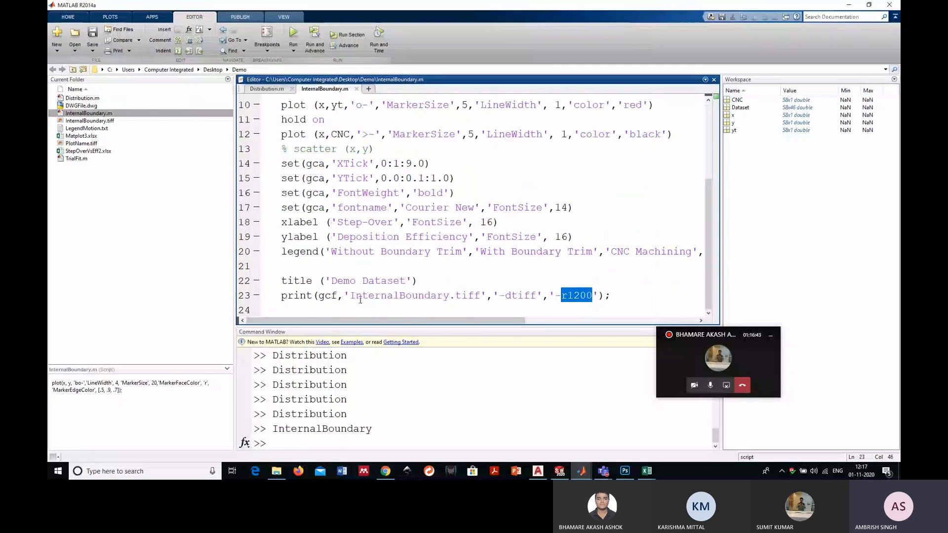
pyautogui.moveTo(350, 296); pyautogui.dragTo(446, 295)
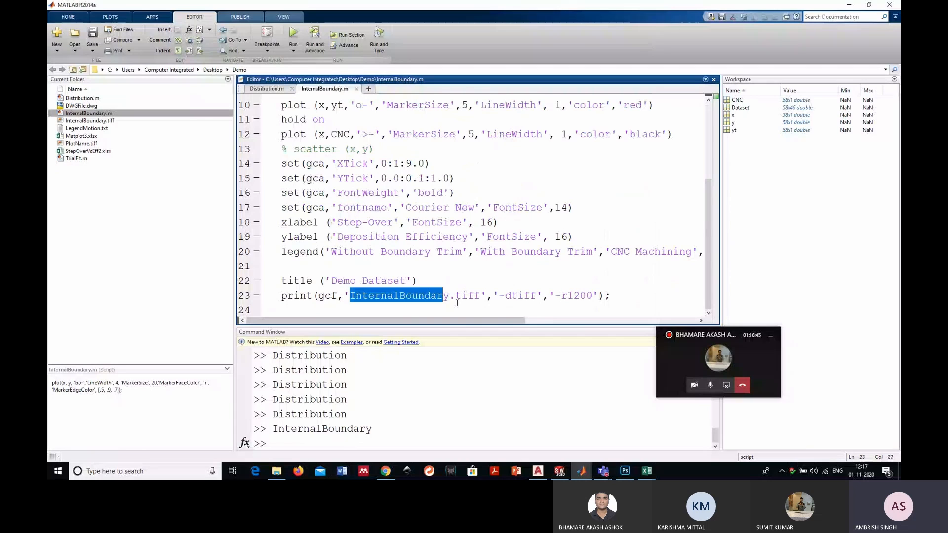
pyautogui.moveTo(504, 295); pyautogui.dragTo(536, 295)
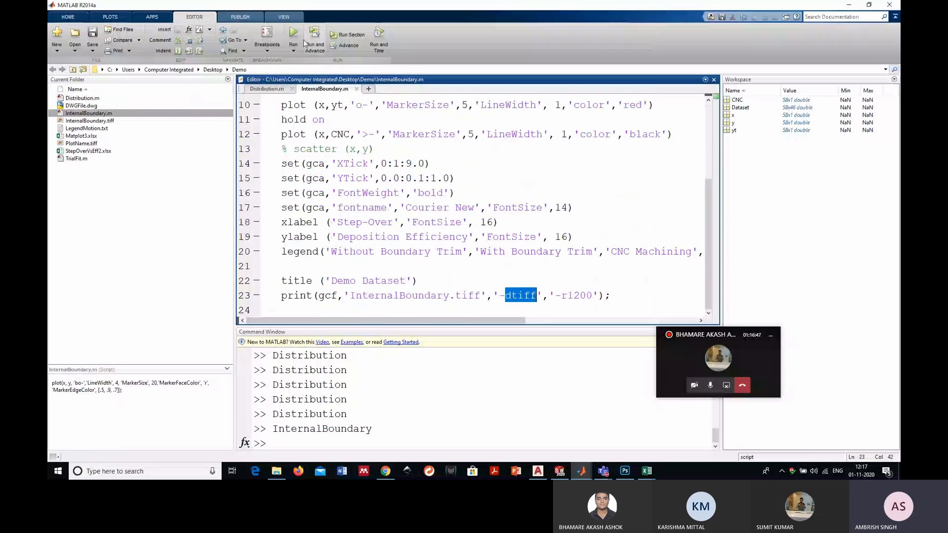
# - Rerun InternalBoundary.m to export the plot and open the resulting InternalBoundary TIFF from the Demo folder
pyautogui.click(290, 32)
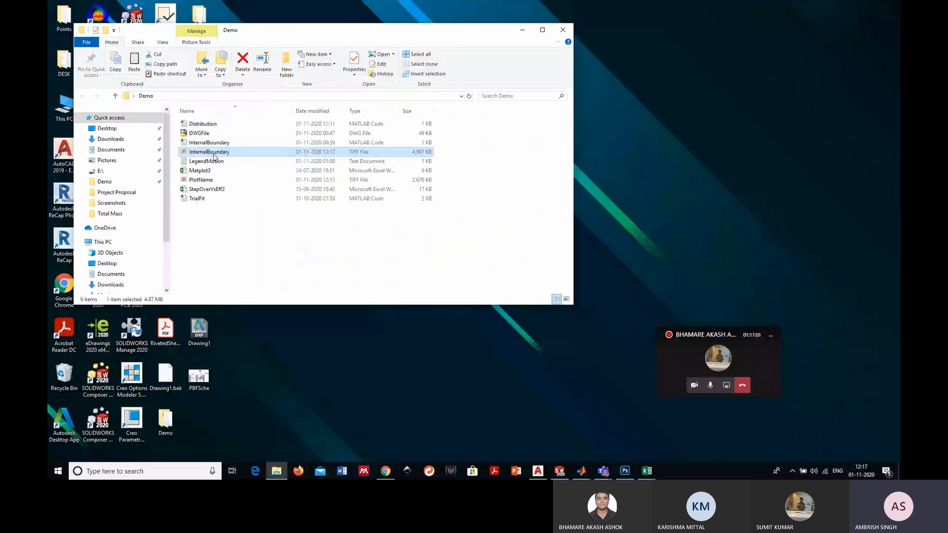
pyautogui.doubleClick(209, 151)
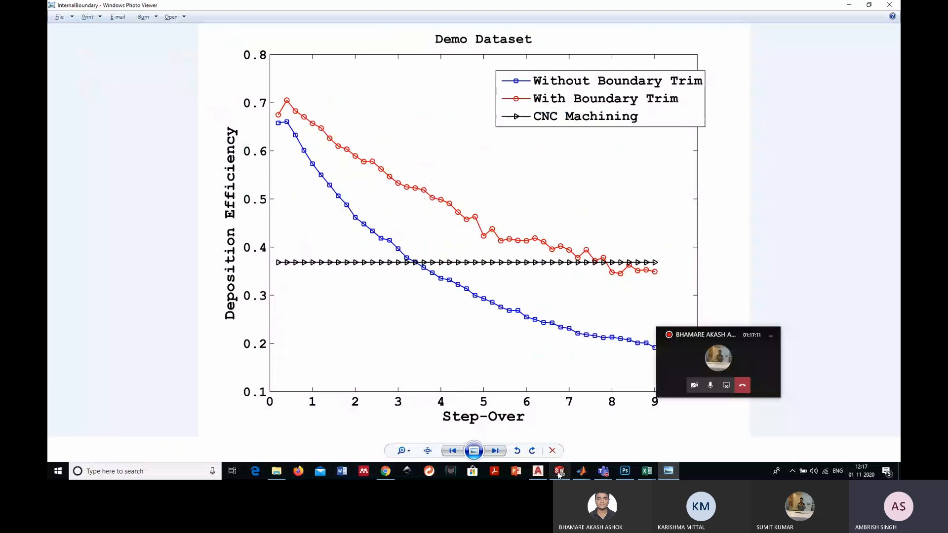
# - Return to the InternalBoundary.m script in MATLAB and change the legend location on line 20 to 'northwest'
pyautogui.click(581, 471)
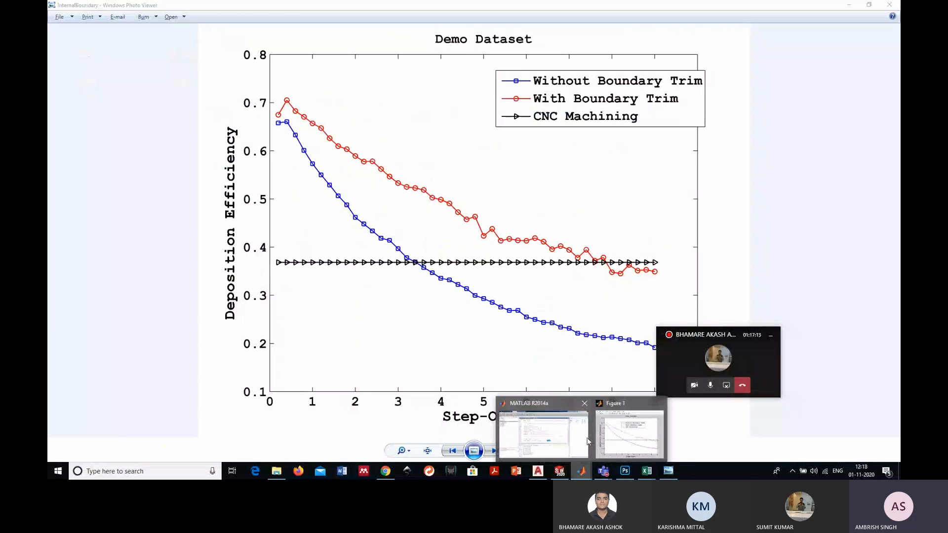
pyautogui.click(586, 439)
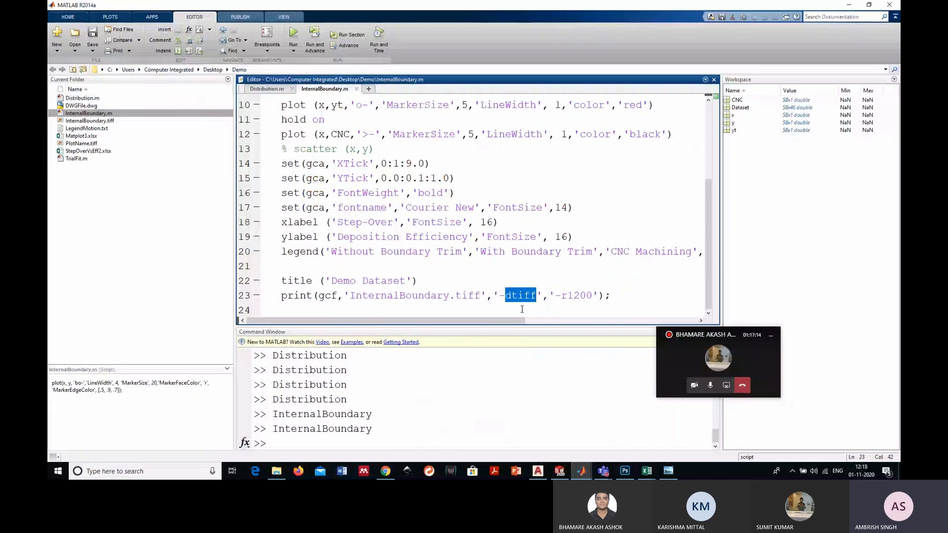
pyautogui.hscroll(5, 644, 312)
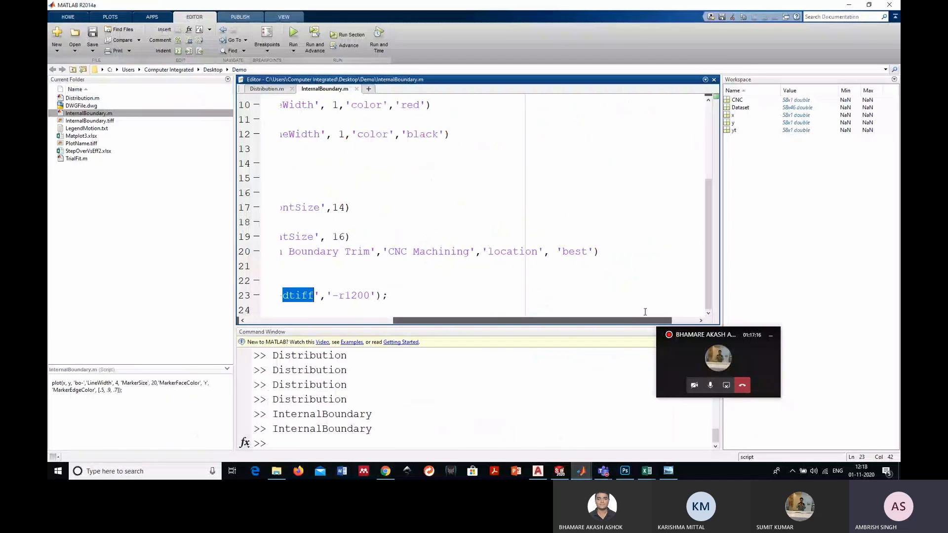
pyautogui.hscroll(-10, 645, 312)
pyautogui.hscroll(8, 645, 311)
pyautogui.doubleClick(588, 251)
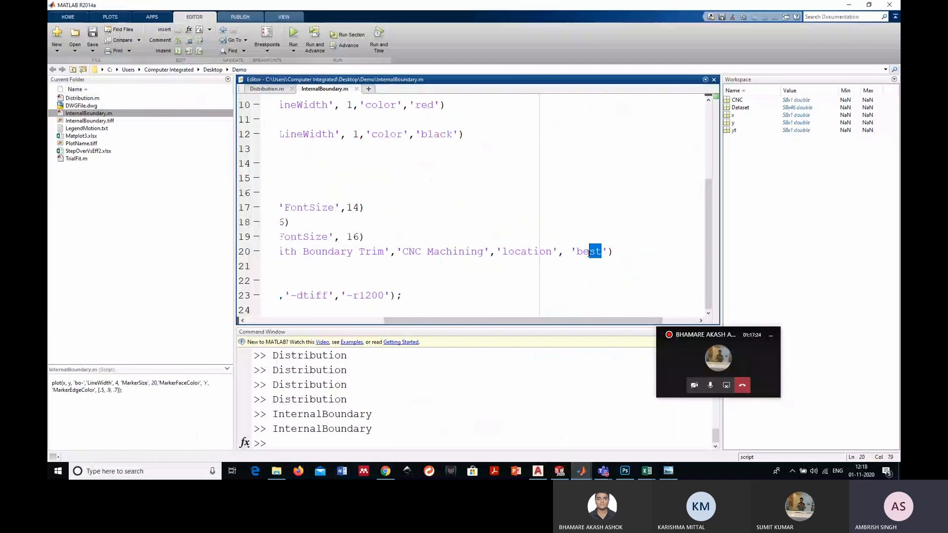
pyautogui.write('north')
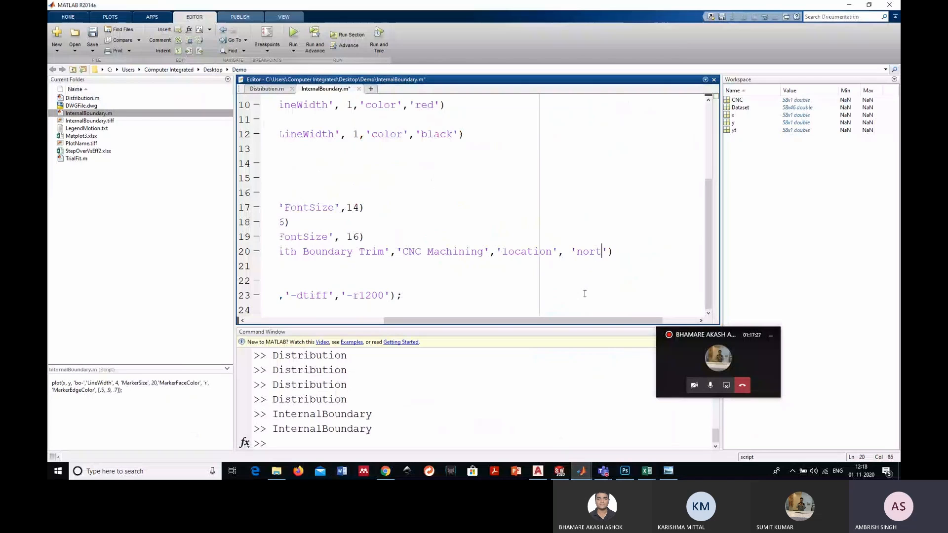
pyautogui.write('west')
# - Run the script with the northwest legend setting and check the legend's placement in Figure 1
pyautogui.click(295, 33)
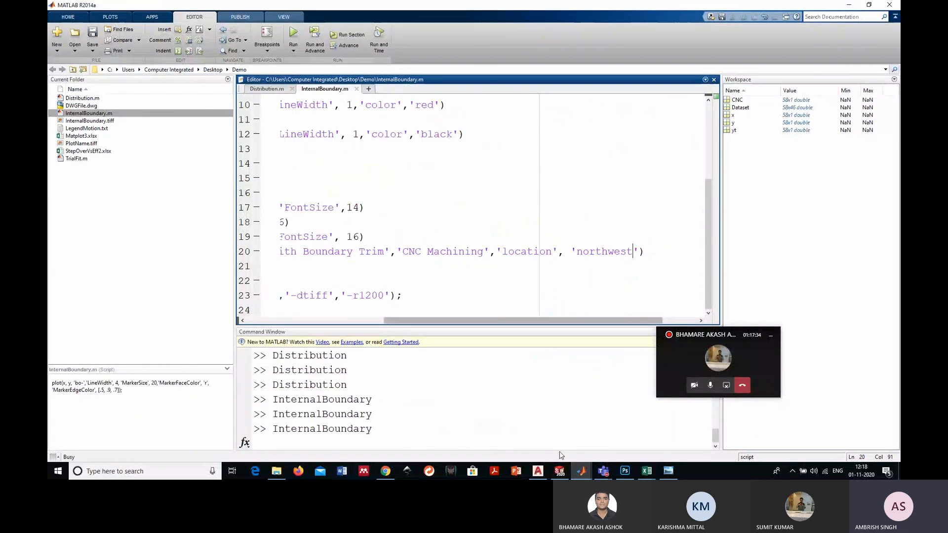
pyautogui.moveTo(581, 471)
pyautogui.click(606, 450)
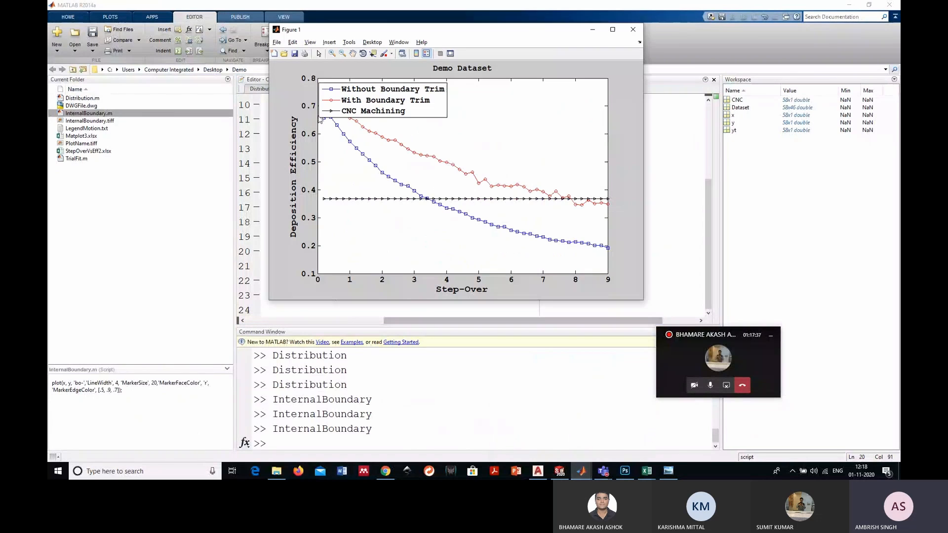
pyautogui.click(592, 29)
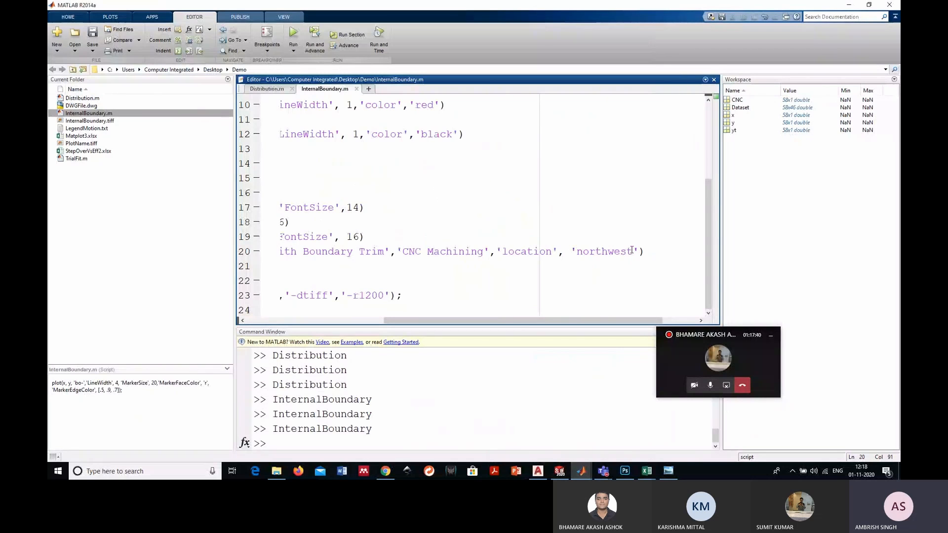
# - Set the legend location on line 20 back to 'best'
pyautogui.moveTo(632, 250); pyautogui.dragTo(629, 266)
pyautogui.moveTo(520, 321); pyautogui.dragTo(655, 316)
pyautogui.click(634, 251)
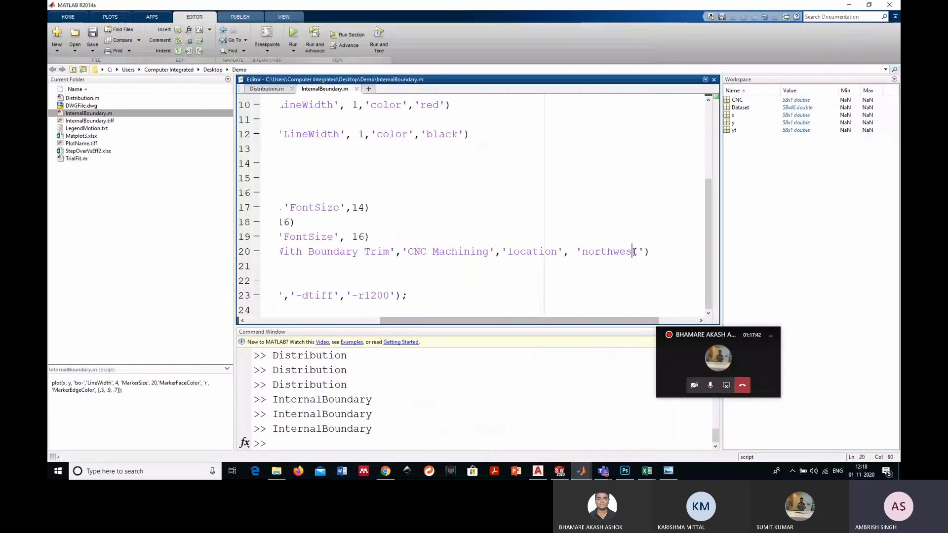
pyautogui.moveTo(637, 251); pyautogui.dragTo(603, 255)
pyautogui.moveTo(514, 320); pyautogui.dragTo(616, 315)
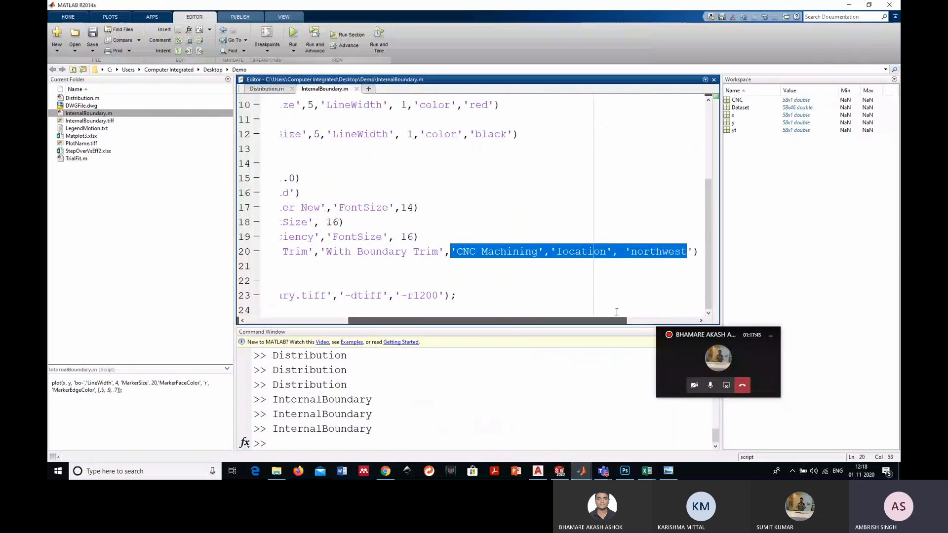
pyautogui.moveTo(680, 251); pyautogui.dragTo(629, 253)
pyautogui.press('Delete')
pyautogui.press('Delete')
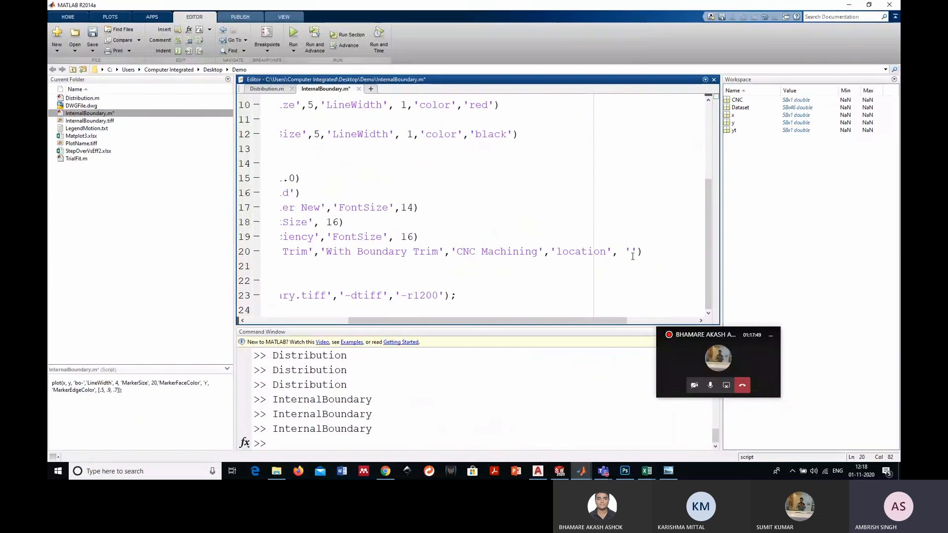
pyautogui.write('best')
# - Rerun InternalBoundary.m and check the legend placement in Figure 1 against the location option on line 20
pyautogui.click(639, 271)
pyautogui.press('F5')
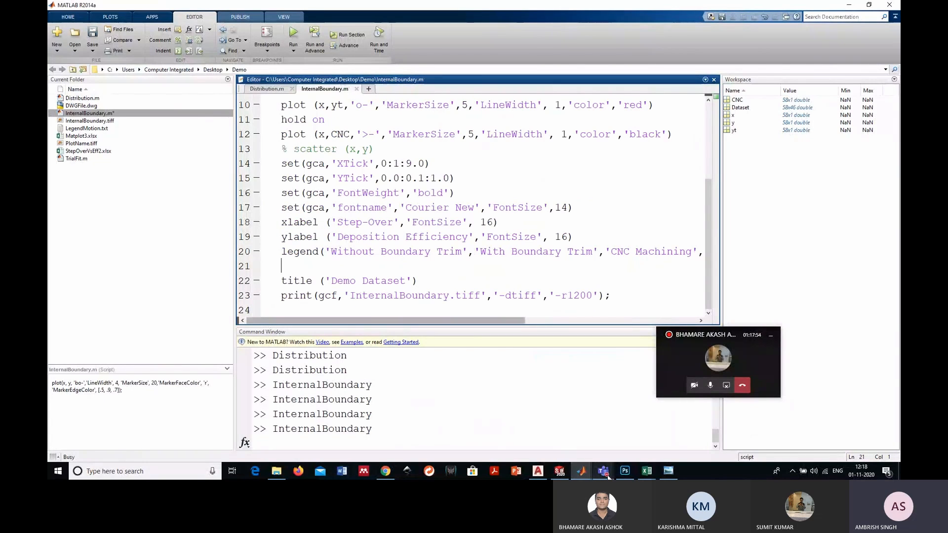
pyautogui.moveTo(586, 472)
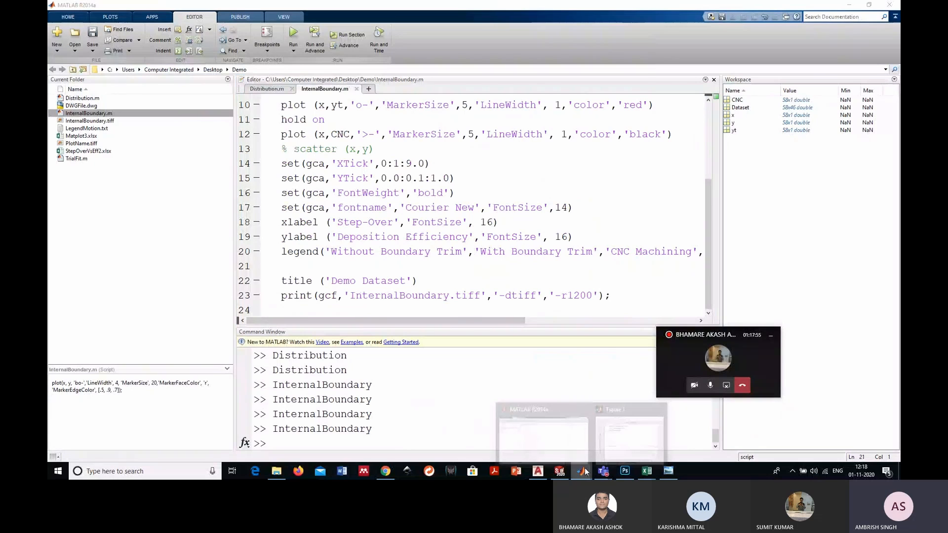
pyautogui.click(619, 439)
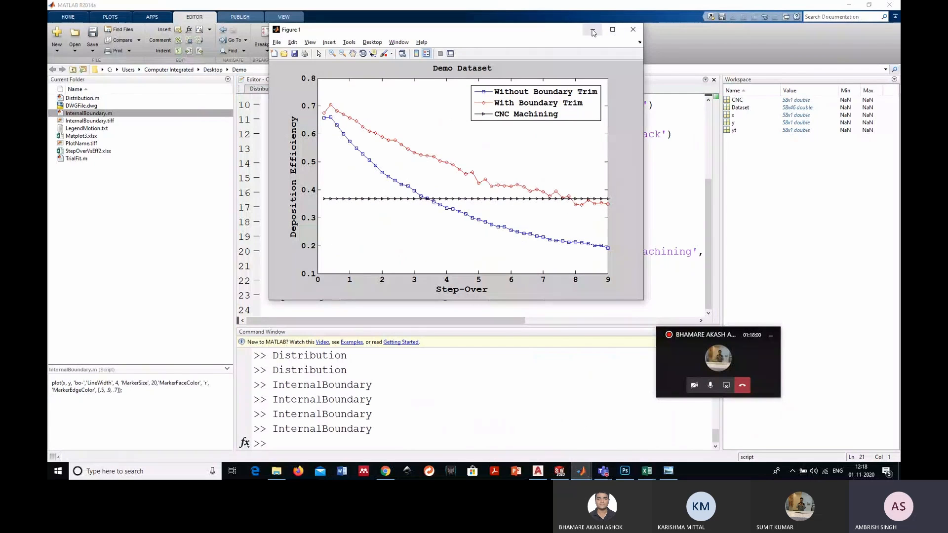
pyautogui.click(593, 33)
pyautogui.hscroll(5, 658, 258)
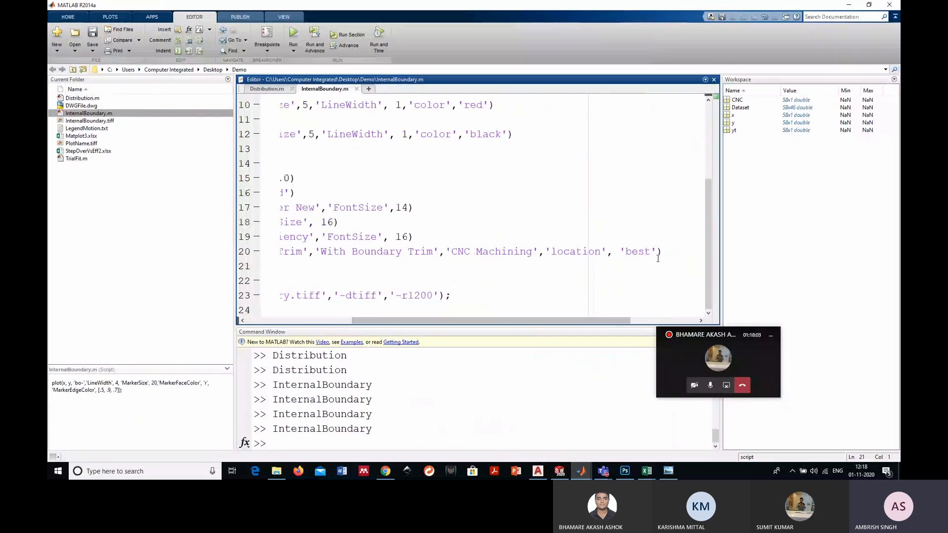
pyautogui.moveTo(523, 320); pyautogui.dragTo(407, 313)
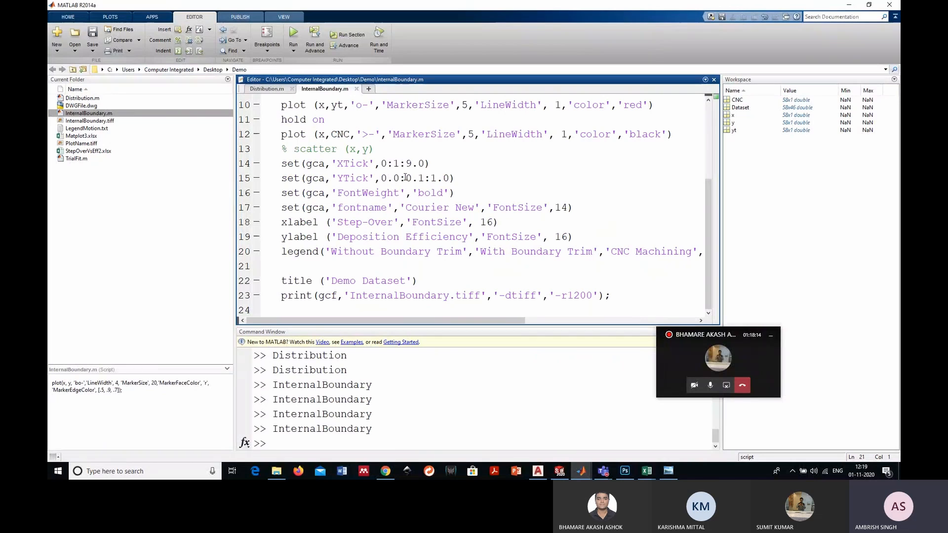
# - Examine the font name setting on line 17 and return to the beginning of the script
pyautogui.doubleClick(453, 208)
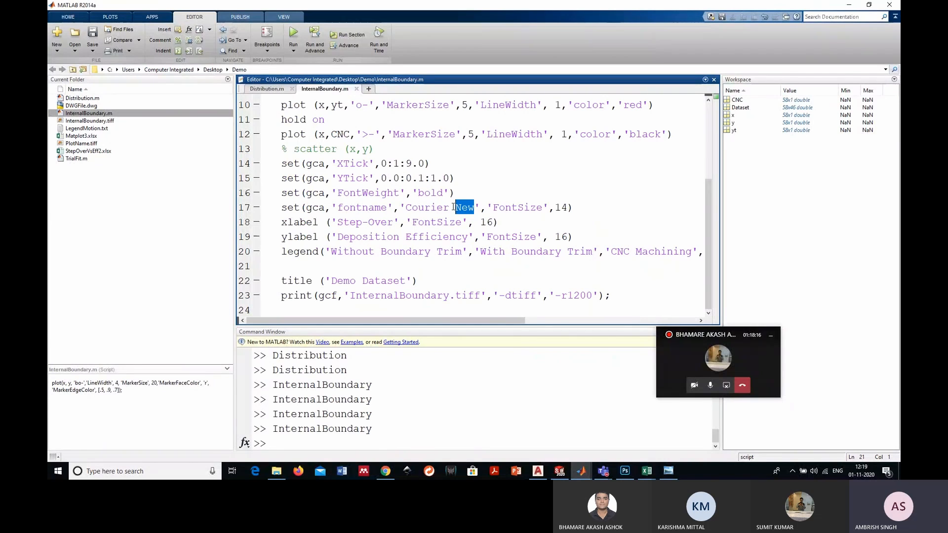
pyautogui.moveTo(453, 208); pyautogui.dragTo(406, 208)
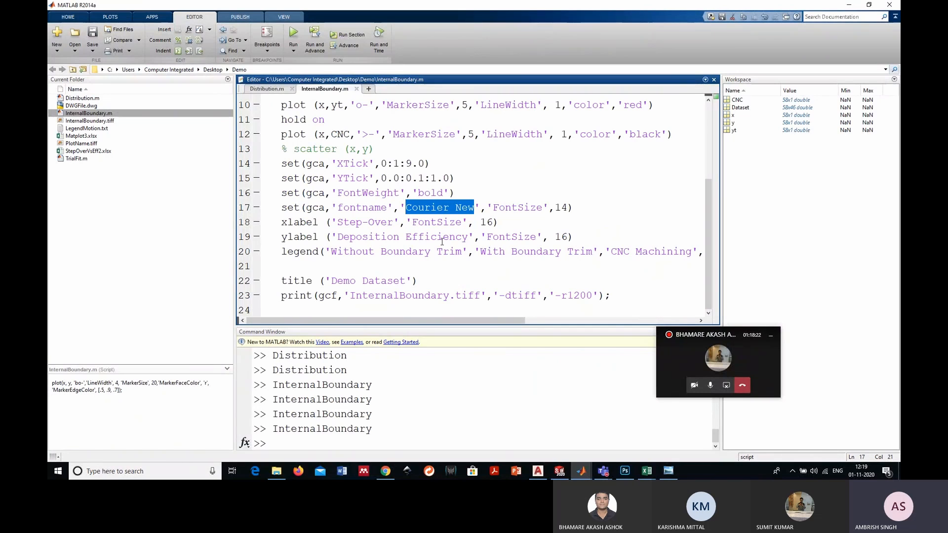
pyautogui.click(480, 315)
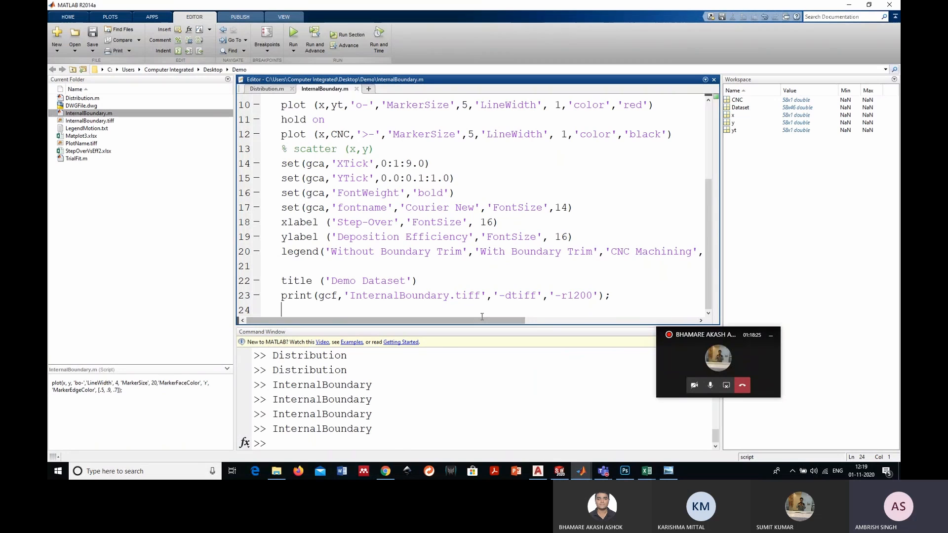
pyautogui.moveTo(481, 321)
pyautogui.mouseDown()
pyautogui.moveTo(503, 320)
pyautogui.moveTo(475, 320)
pyautogui.mouseUp()
pyautogui.moveTo(709, 208); pyautogui.dragTo(704, 123)
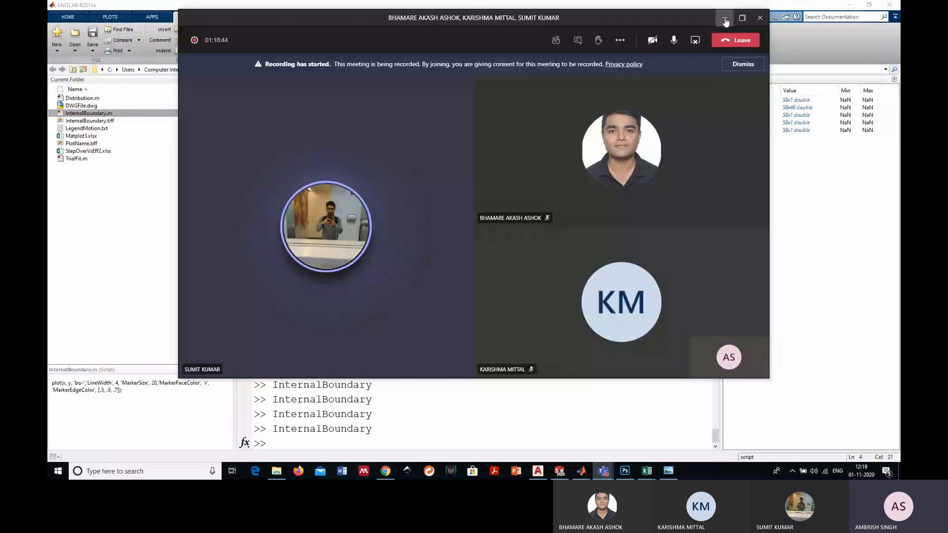
# - Minimize the meeting window to return to the InternalBoundary.m script
pyautogui.click(725, 21)
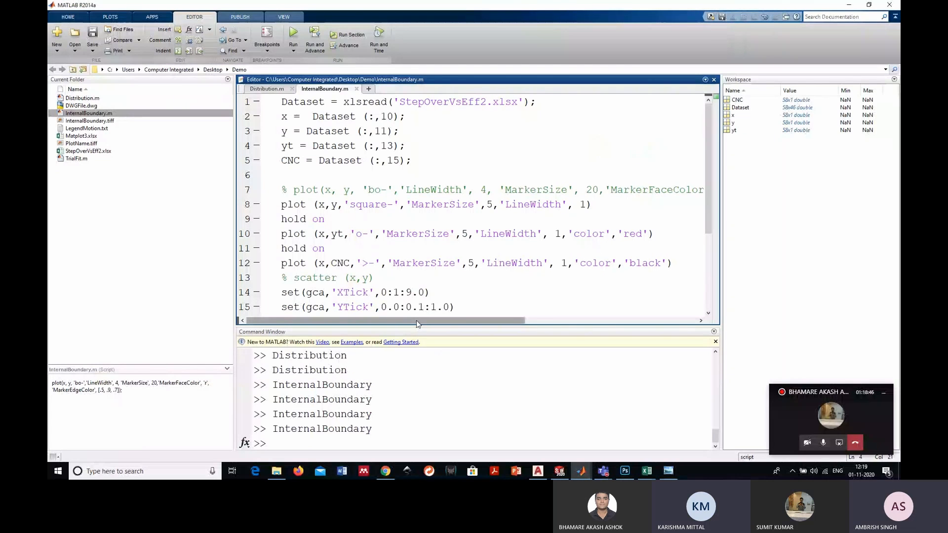
pyautogui.moveTo(416, 321); pyautogui.dragTo(418, 321)
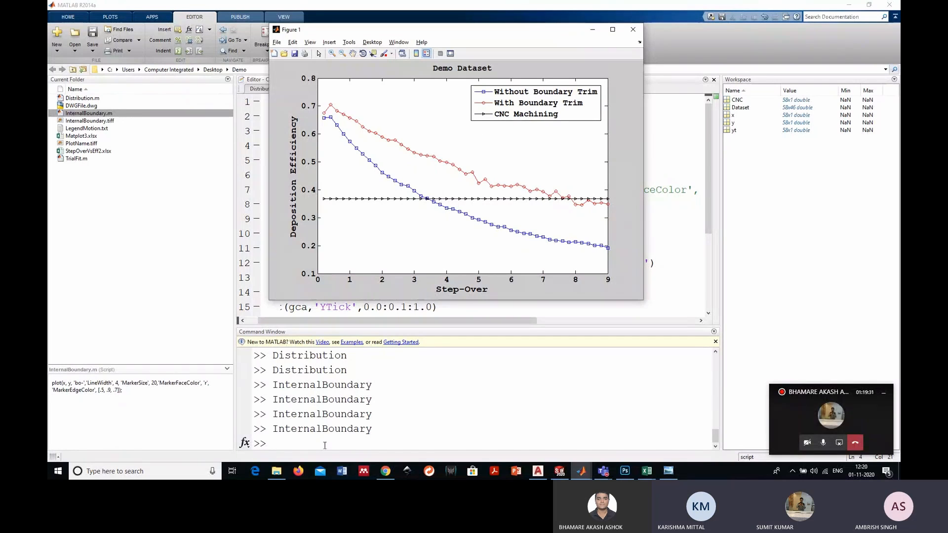
# - Switch to Chrome, search Google for "sans serif font" in a new tab, and enlarge the results page to examine the font samples
pyautogui.click(384, 470)
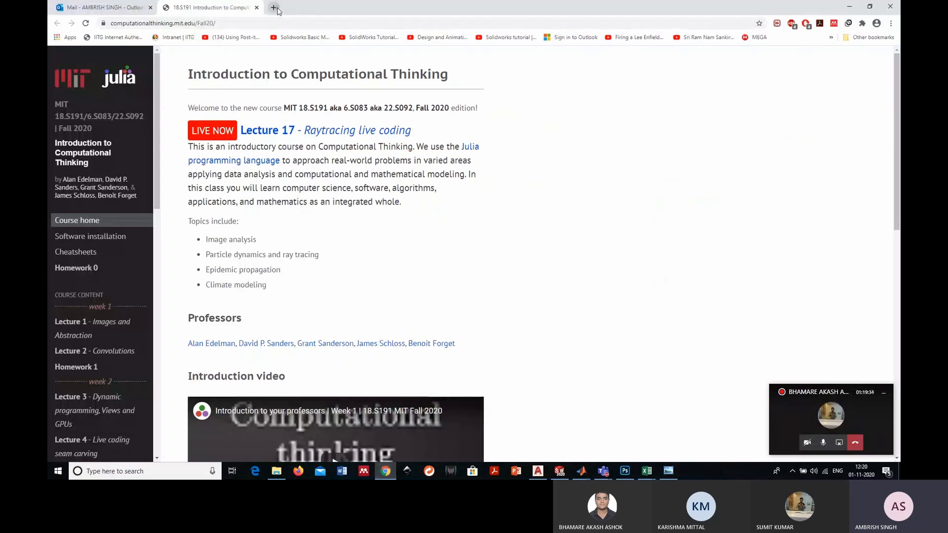
pyautogui.click(278, 10)
pyautogui.click(376, 230)
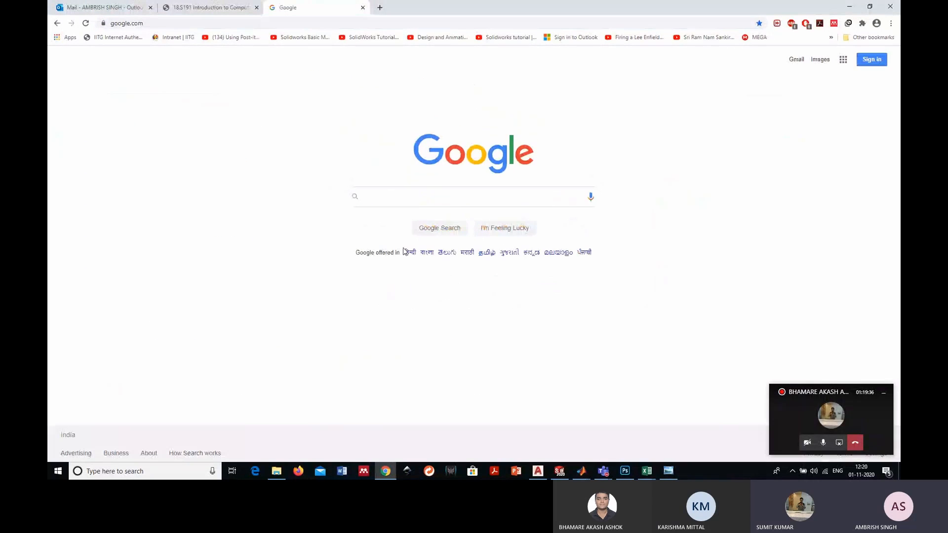
pyautogui.write('san ser')
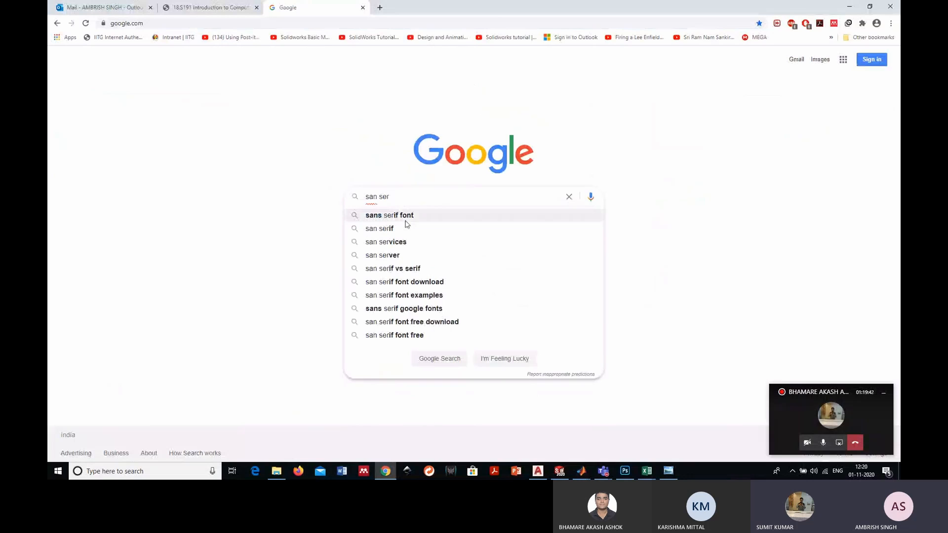
pyautogui.click(405, 221)
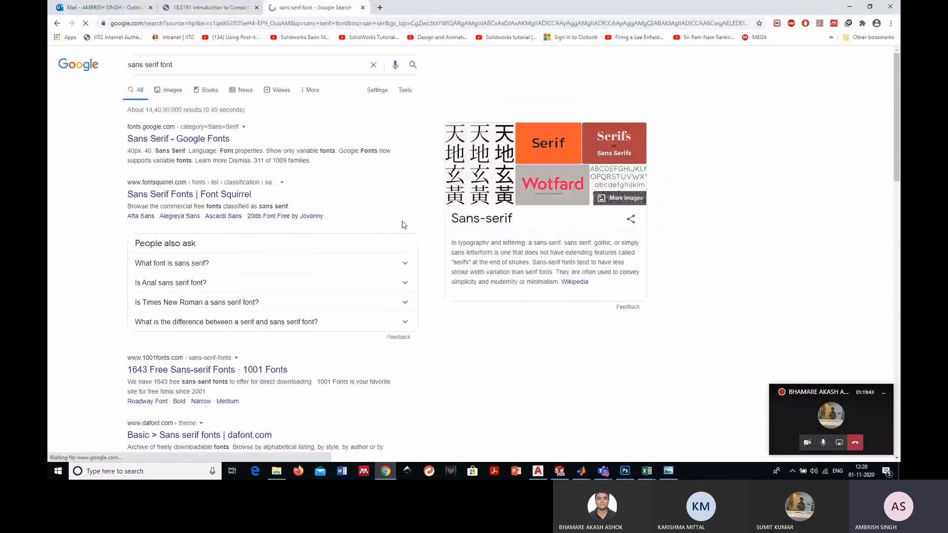
pyautogui.hotkey('ctrl', '+')
pyautogui.hotkey('ctrl', '+')
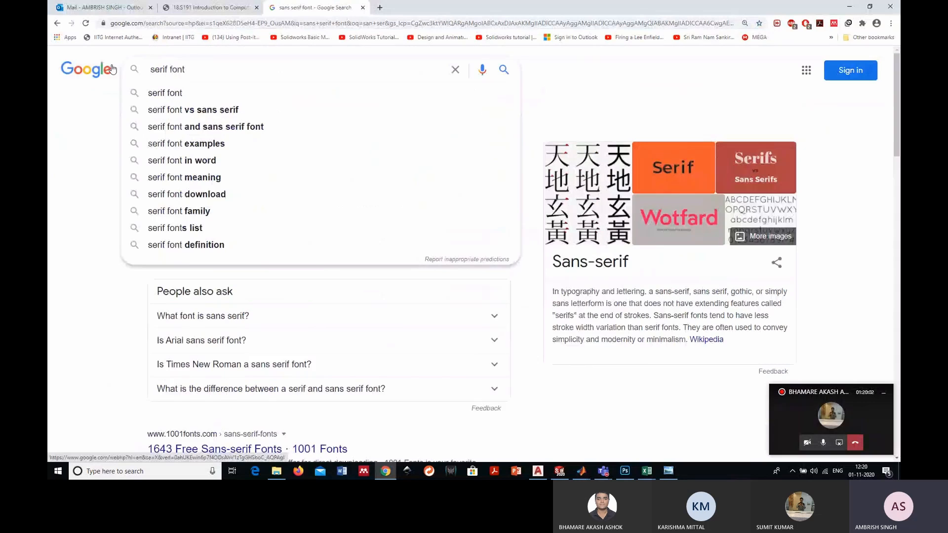
# - Search Google for "serif font" and examine the serif typeface samples on the Google Fonts result page in a separate tab
pyautogui.press('Return')
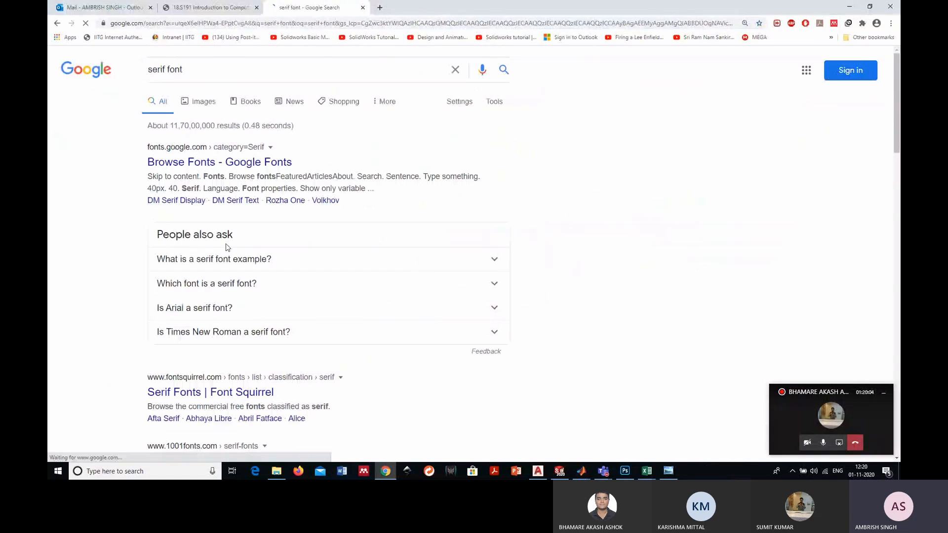
pyautogui.middleClick(202, 101)
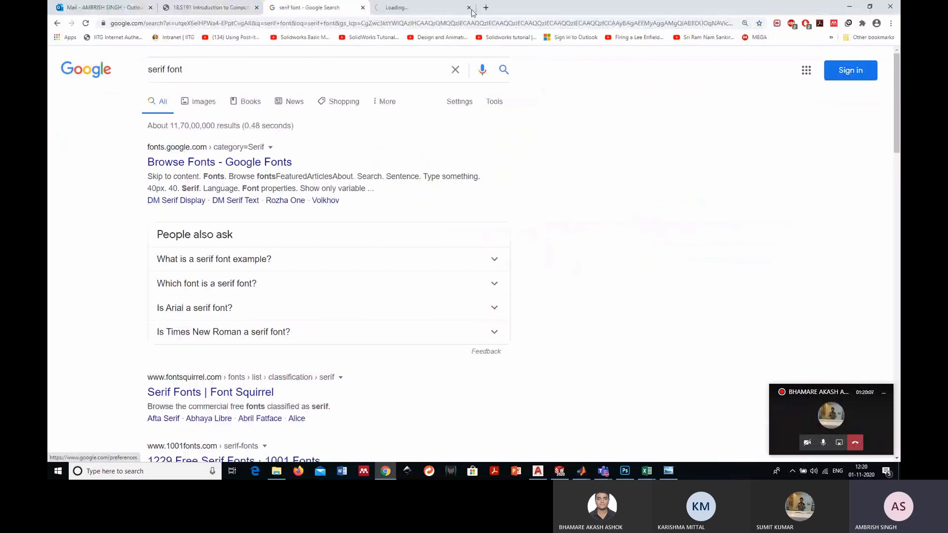
pyautogui.click(472, 12)
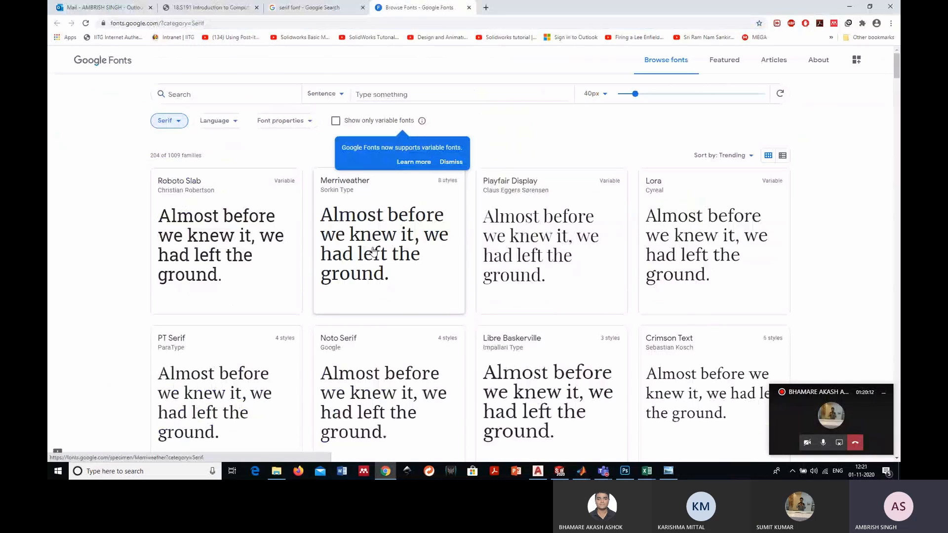
pyautogui.keyDown('ctrl'); pyautogui.scroll(2, 373, 250); pyautogui.keyUp('ctrl')
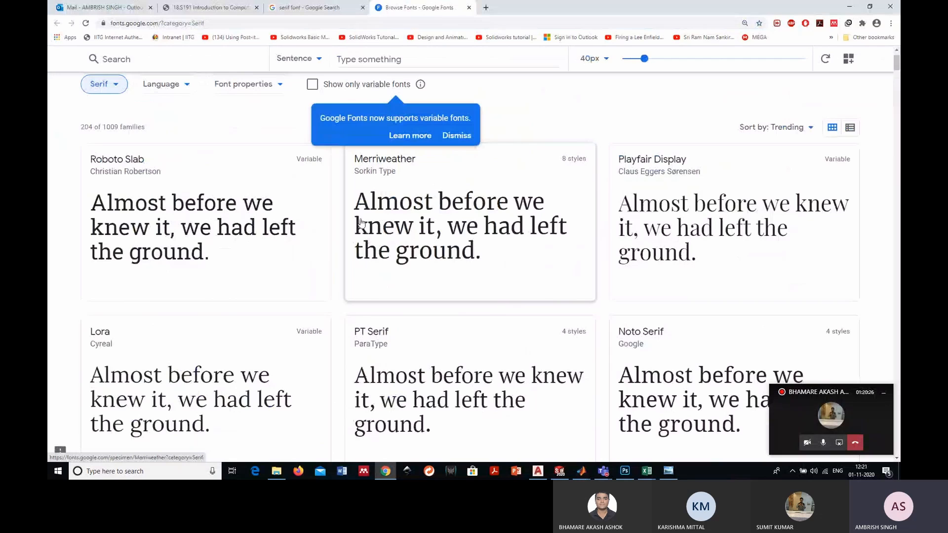
pyautogui.keyDown('ctrl'); pyautogui.scroll(-1, 361, 222); pyautogui.keyUp('ctrl')
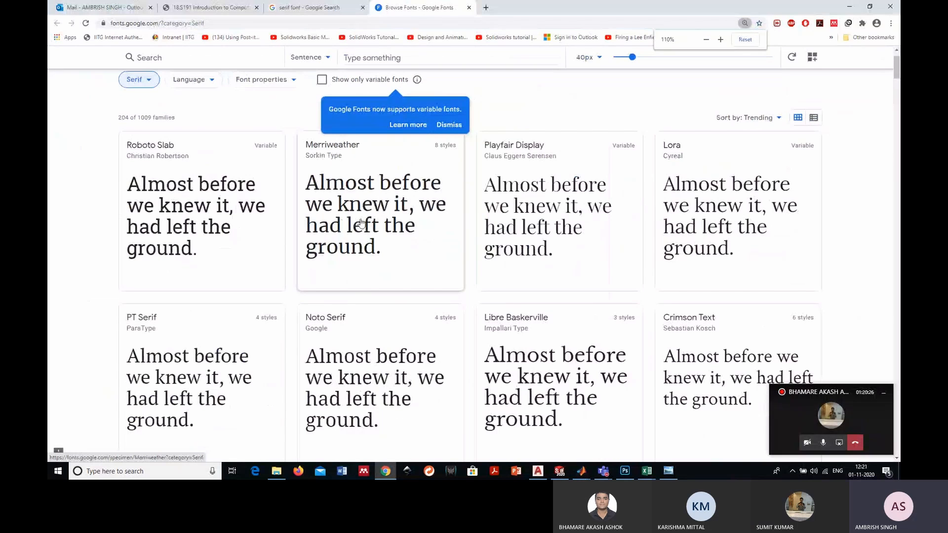
# - Return to the "serif font" results and look through the related search suggestions without choosing one
pyautogui.click(310, 7)
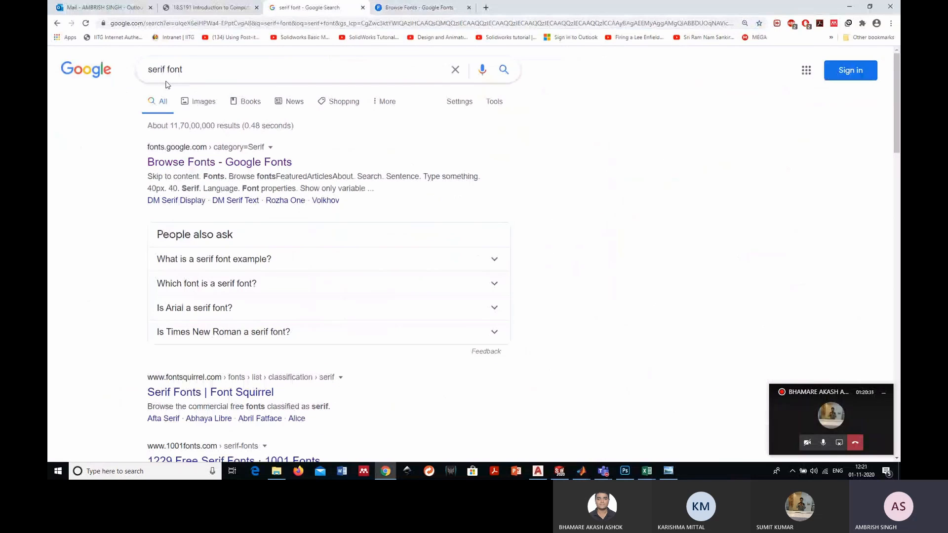
pyautogui.click(167, 83)
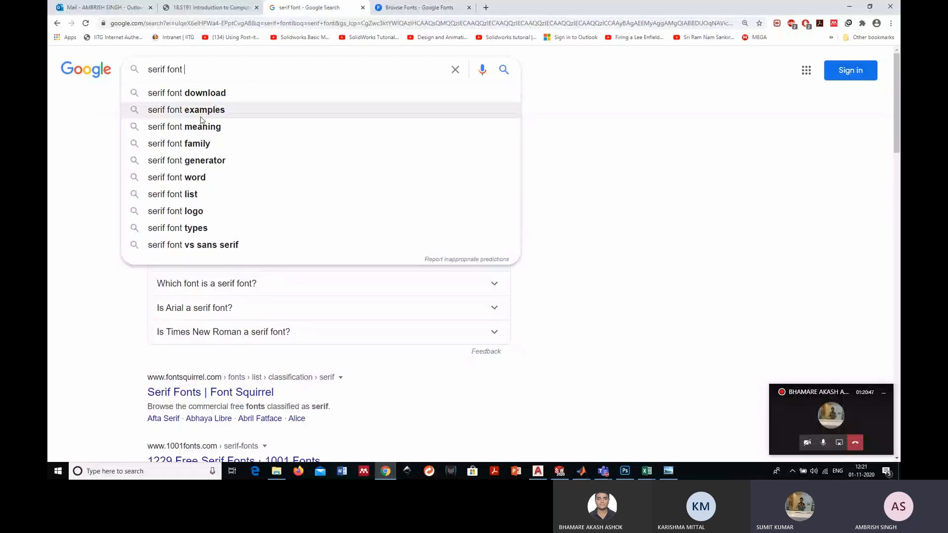
pyautogui.click(713, 158)
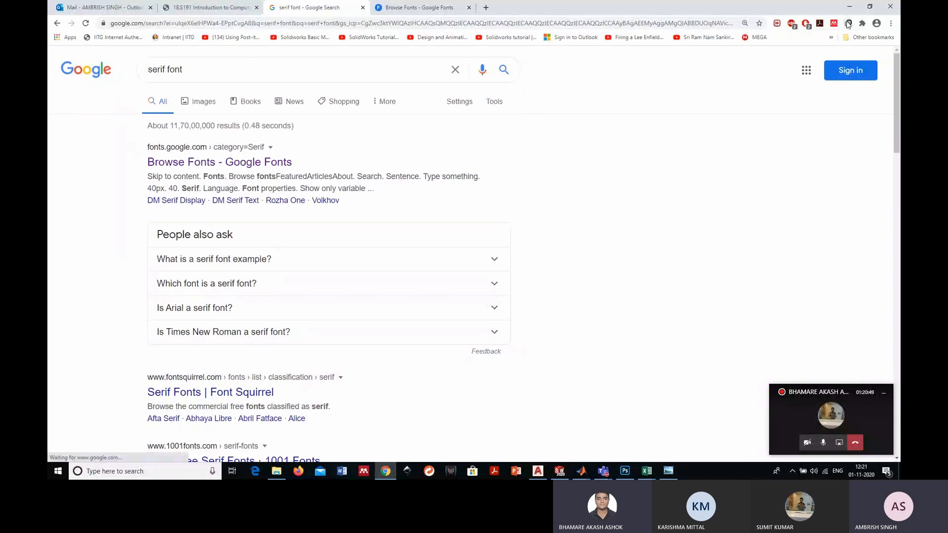
# - Switch back to MATLAB and close the Figure 1 plot to return to the InternalBoundary.m script
pyautogui.hotkey('alt', 'Tab')
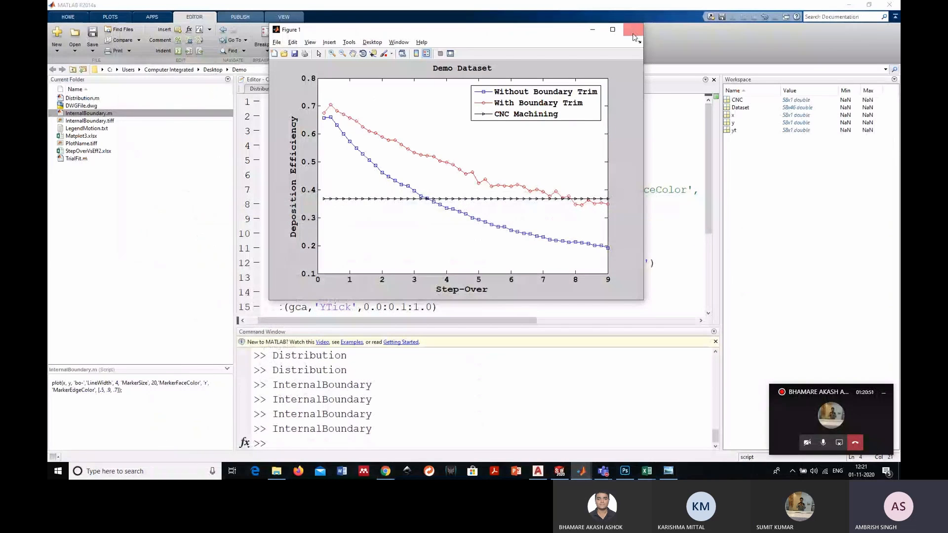
pyautogui.click(634, 30)
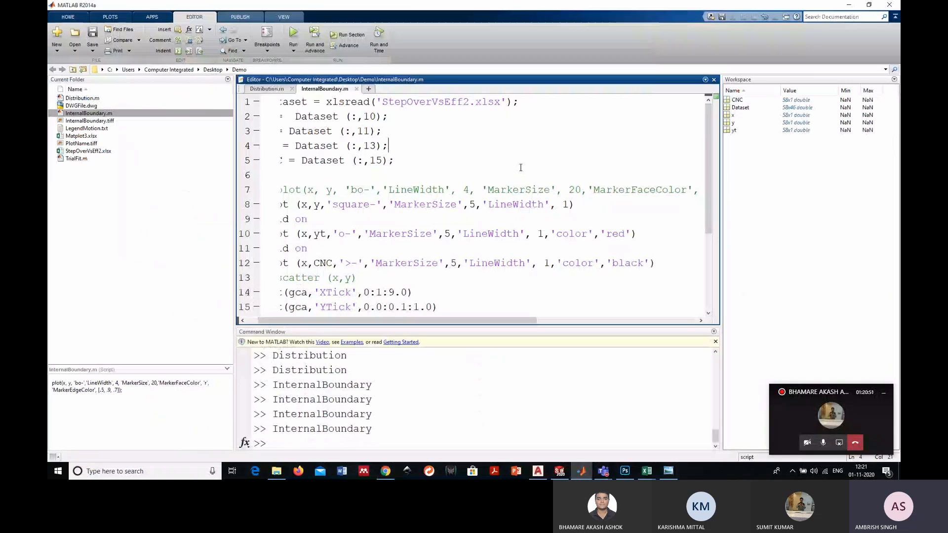
pyautogui.click(444, 299)
# - Restore the full Microsoft Teams meeting window and turn the camera on
pyautogui.click(824, 413)
pyautogui.click(742, 18)
pyautogui.click(784, 31)
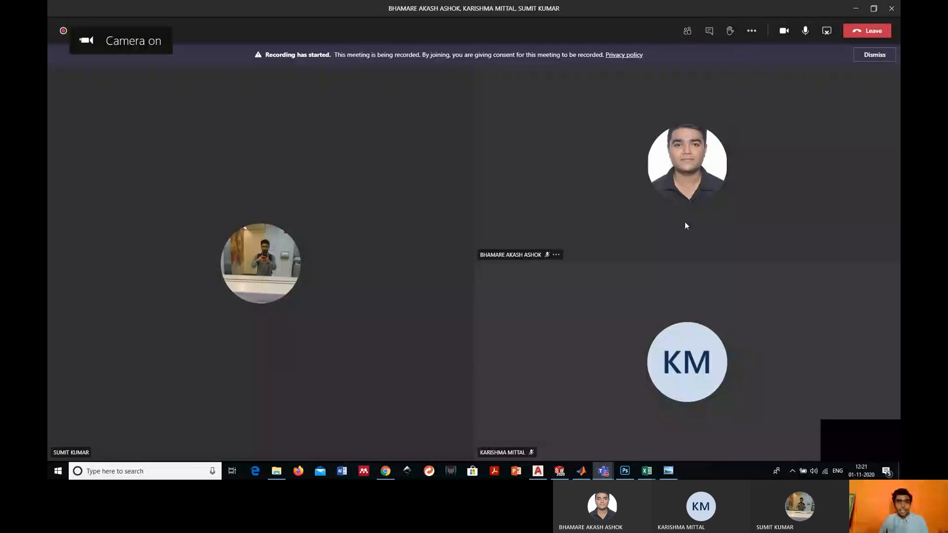